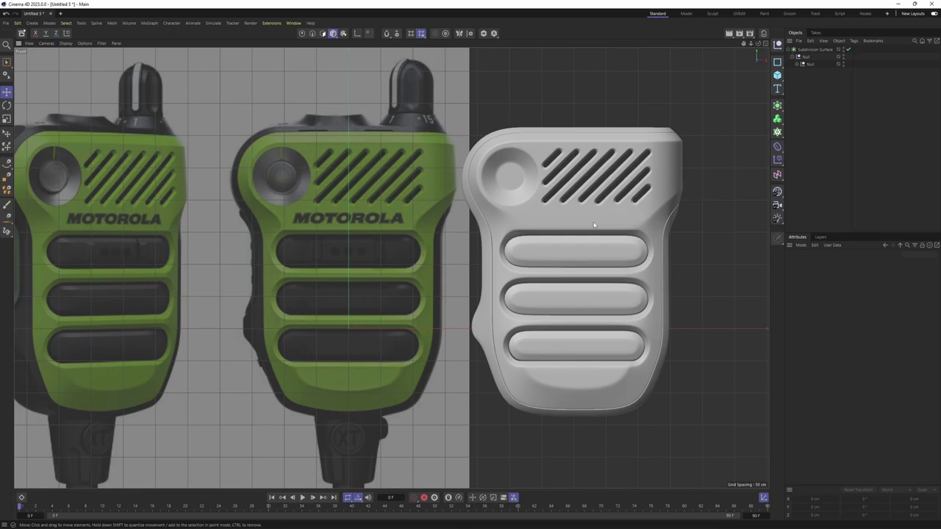
- Pan and zoom the Front view to compare the rounded radio panel with the Motorola reference
{"action": "middle_click_drag", "start_coordinate": [471, 225], "coordinate": [457, 195], "text": "alt"}
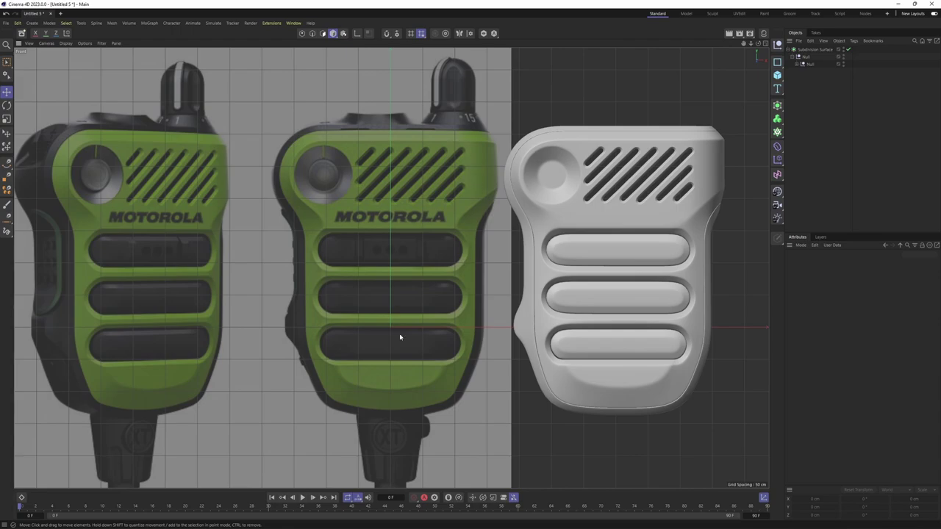
{"action": "scroll", "coordinate": [508, 244], "scroll_direction": "up", "scroll_amount": 3}
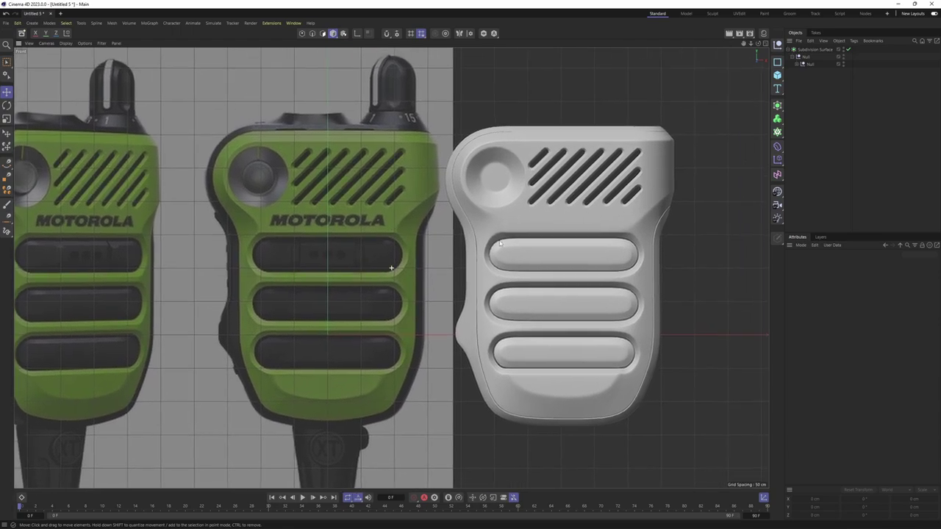
{"action": "middle_click_drag", "start_coordinate": [508, 244], "coordinate": [589, 251], "text": "alt"}
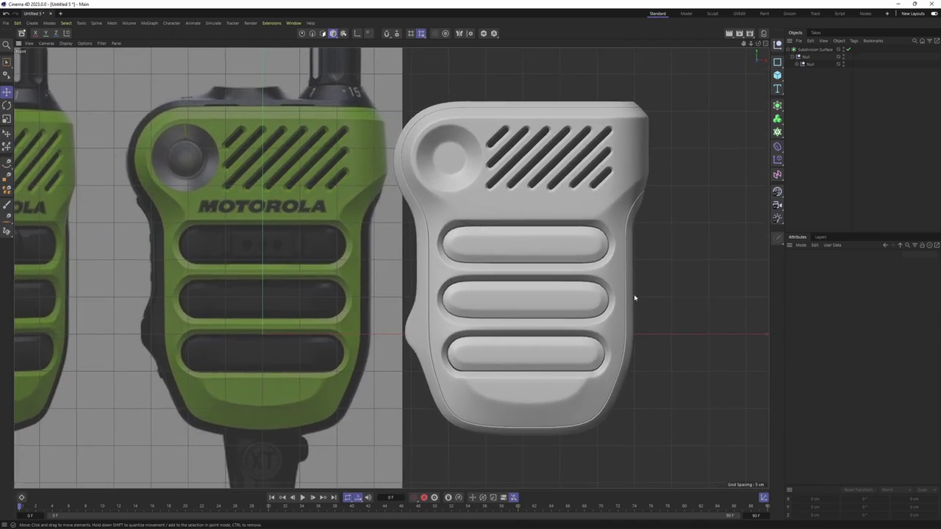
{"action": "scroll", "coordinate": [475, 223], "scroll_direction": "up", "scroll_amount": 1}
{"action": "scroll", "coordinate": [503, 227], "scroll_direction": "up", "scroll_amount": 1}
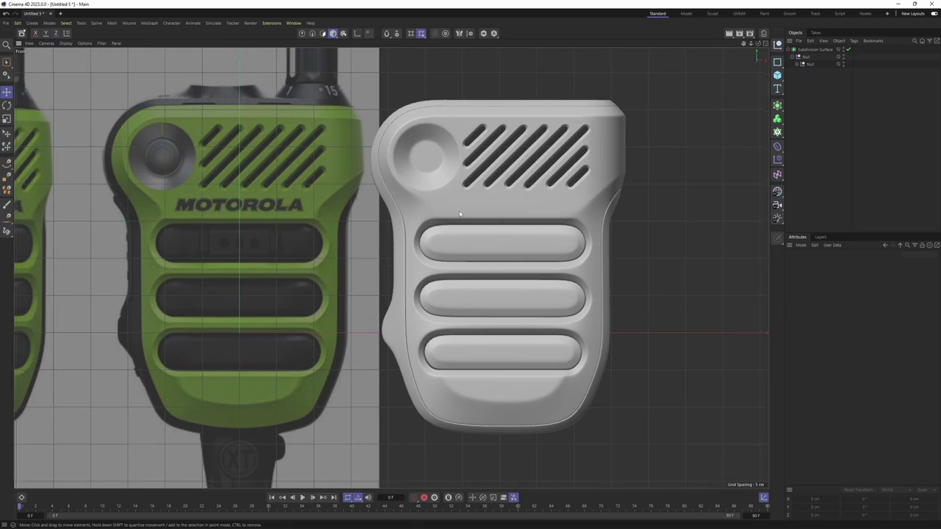
{"action": "scroll", "coordinate": [475, 223], "scroll_direction": "up", "scroll_amount": 2}
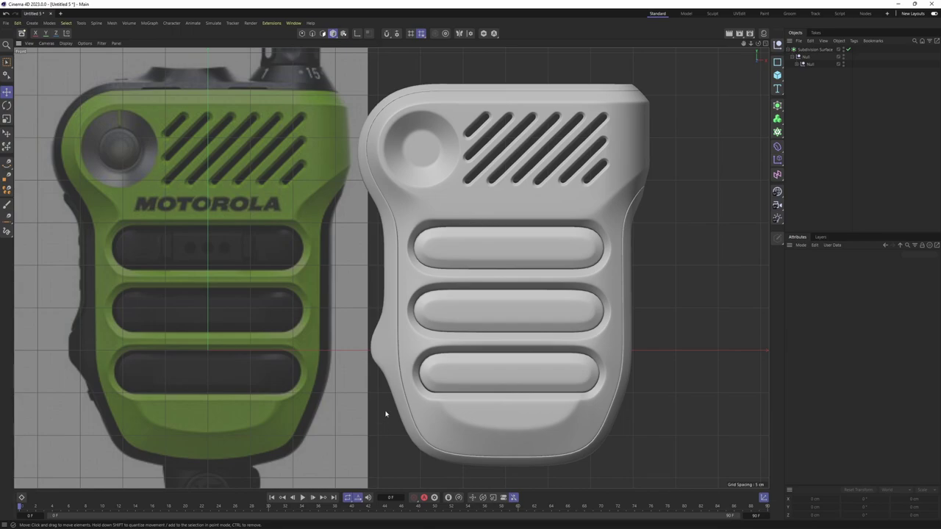
{"action": "scroll", "coordinate": [454, 324], "scroll_direction": "down", "scroll_amount": 1}
{"action": "scroll", "coordinate": [457, 327], "scroll_direction": "down", "scroll_amount": 2}
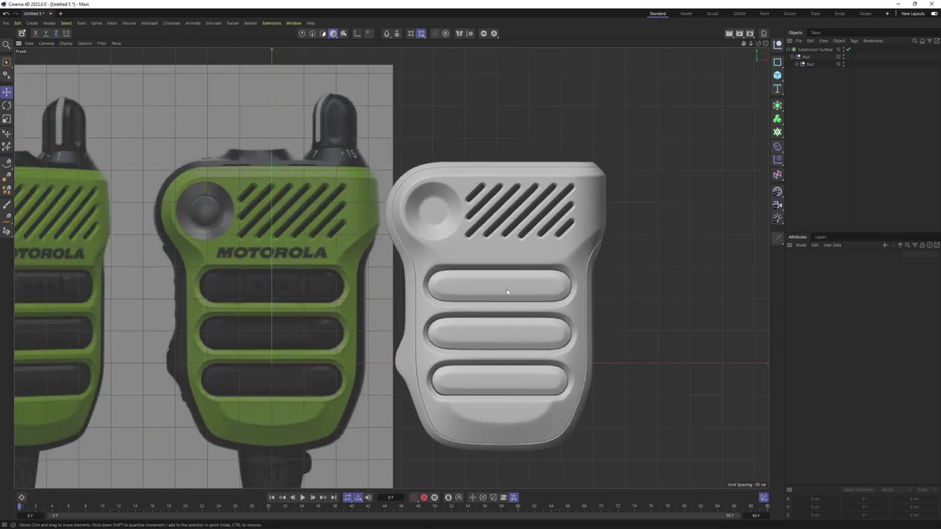
{"action": "scroll", "coordinate": [506, 292], "scroll_direction": "up", "scroll_amount": 1}
{"action": "scroll", "coordinate": [499, 257], "scroll_direction": "up", "scroll_amount": 1}
{"action": "scroll", "coordinate": [507, 243], "scroll_direction": "up", "scroll_amount": 1}
{"action": "scroll", "coordinate": [512, 242], "scroll_direction": "up", "scroll_amount": 1}
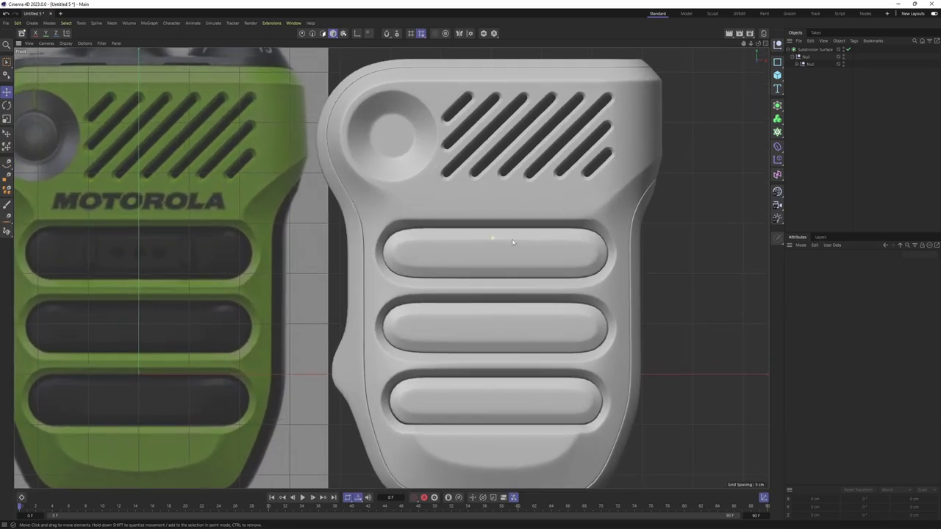
{"action": "scroll", "coordinate": [512, 242], "scroll_direction": "up", "scroll_amount": 2}
{"action": "scroll", "coordinate": [399, 358], "scroll_direction": "down", "scroll_amount": 1}
{"action": "scroll", "coordinate": [393, 355], "scroll_direction": "down", "scroll_amount": 1}
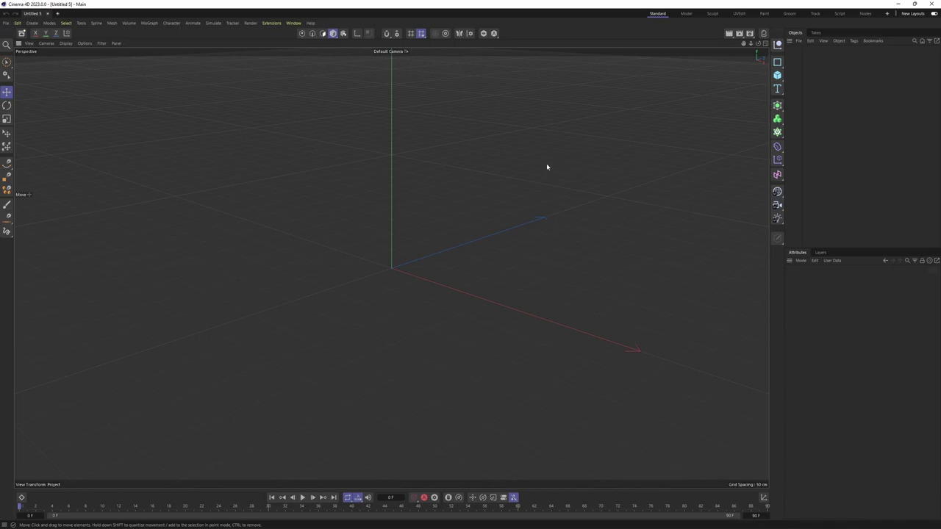
- Load the Motorola radio photo as the Front view backdrop at 70% transparency, offset X -212
{"action": "middle_click", "coordinate": [546, 167]}
{"action": "middle_click", "coordinate": [538, 341]}
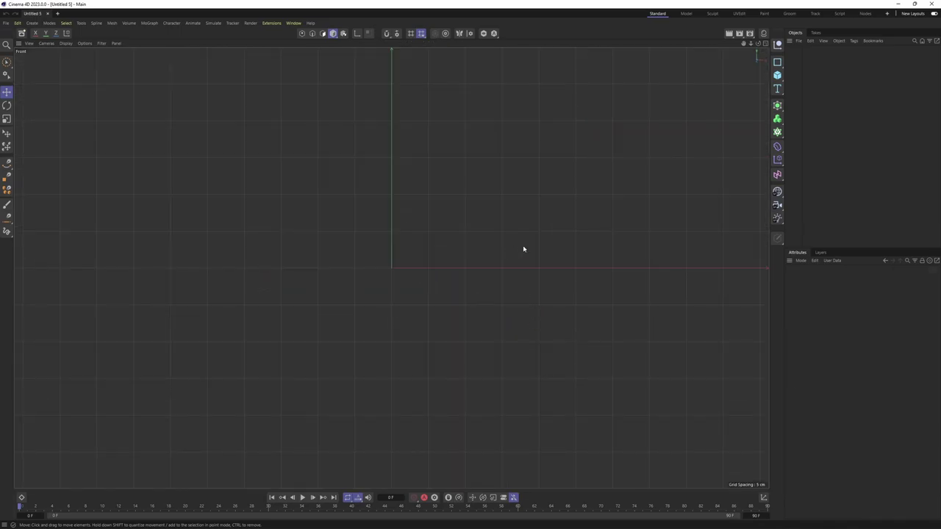
{"action": "key", "text": "shift+v"}
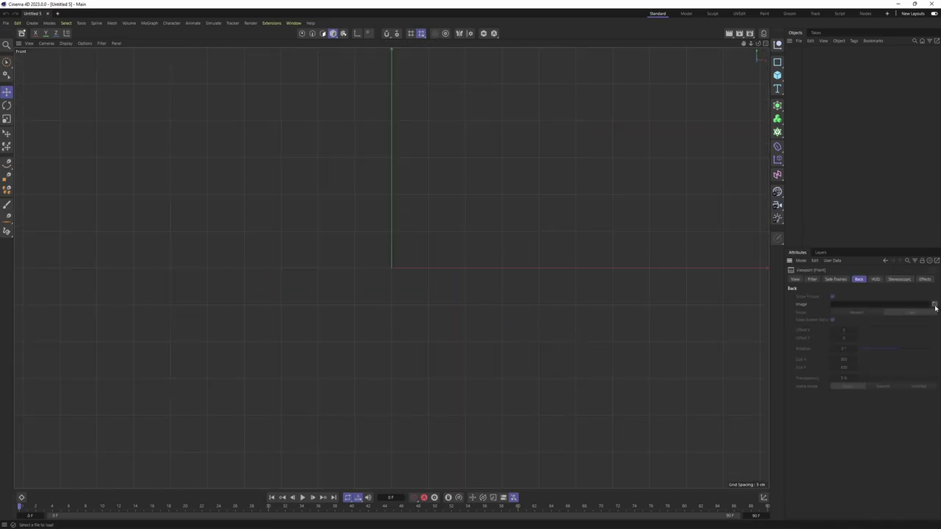
{"action": "left_click", "coordinate": [935, 308]}
{"action": "key", "text": "Return"}
{"action": "left_click_drag", "start_coordinate": [894, 378], "coordinate": [919, 377]}
{"action": "mouse_move", "coordinate": [854, 330]}
{"action": "left_mouse_down"}
{"action": "mouse_move", "coordinate": [808, 330]}
{"action": "mouse_move", "coordinate": [855, 330]}
{"action": "left_mouse_up"}
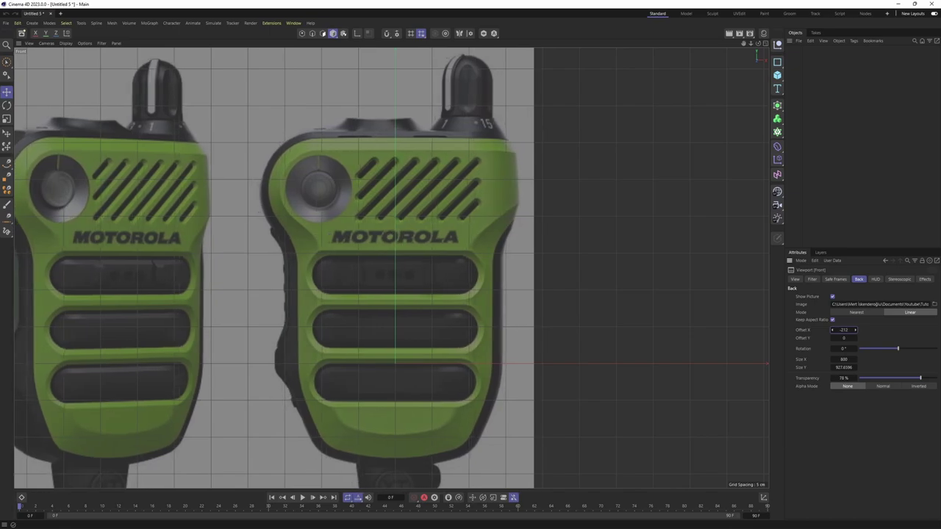
- Zoom out, return to the perspective view and bring up the primitive objects list
{"action": "scroll", "coordinate": [497, 183], "scroll_direction": "down", "scroll_amount": 2}
{"action": "scroll", "coordinate": [498, 183], "scroll_direction": "down", "scroll_amount": 3}
{"action": "scroll", "coordinate": [497, 183], "scroll_direction": "down", "scroll_amount": 1}
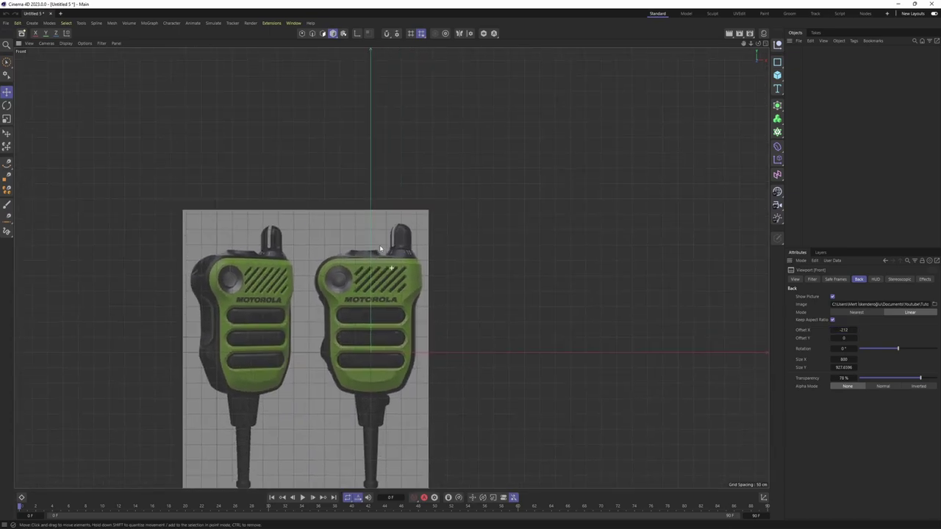
{"action": "key", "text": "F1"}
{"action": "left_click", "coordinate": [779, 76]}
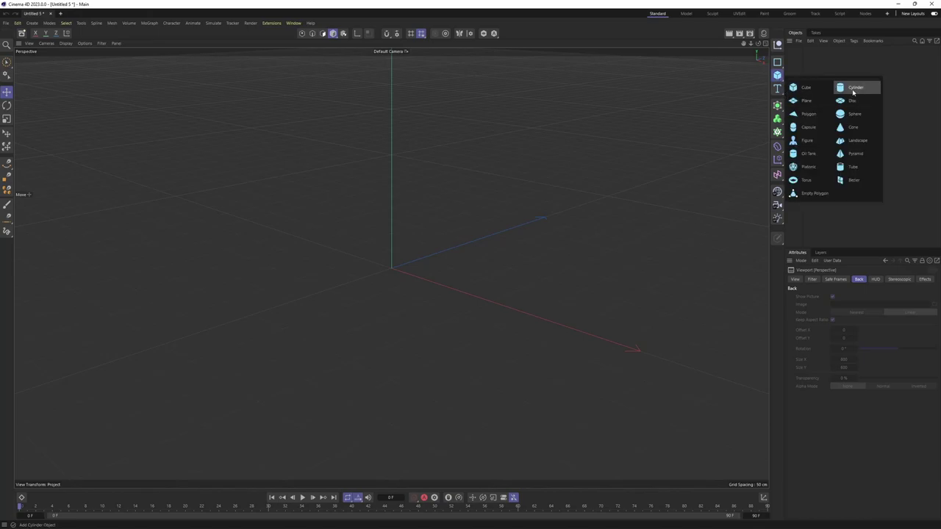
- Add a +Z-oriented cylinder over the radio's dial with a 55 cm radius
{"action": "left_click", "coordinate": [853, 89]}
{"action": "middle_click", "coordinate": [512, 299]}
{"action": "middle_click", "coordinate": [590, 334]}
{"action": "scroll", "coordinate": [579, 258], "scroll_direction": "up", "scroll_amount": 2}
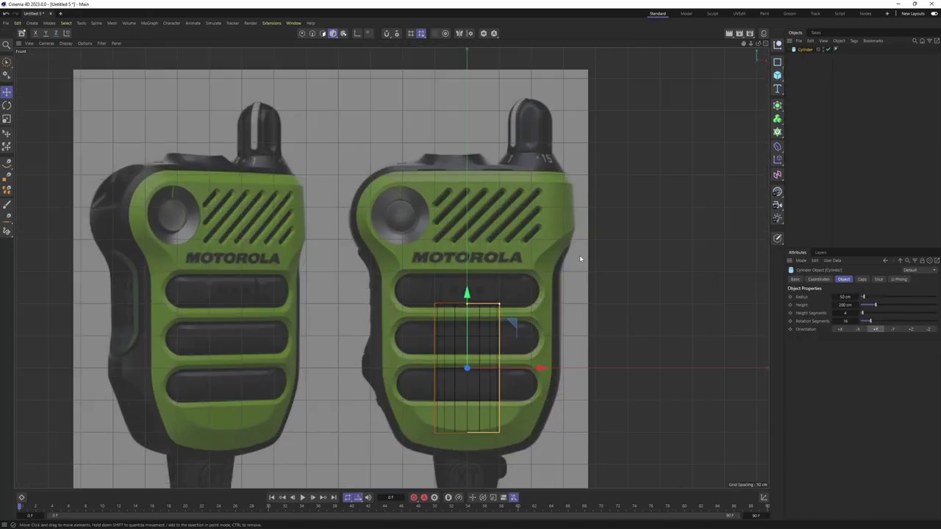
{"action": "scroll", "coordinate": [579, 258], "scroll_direction": "up", "scroll_amount": 1}
{"action": "scroll", "coordinate": [603, 260], "scroll_direction": "up", "scroll_amount": 1}
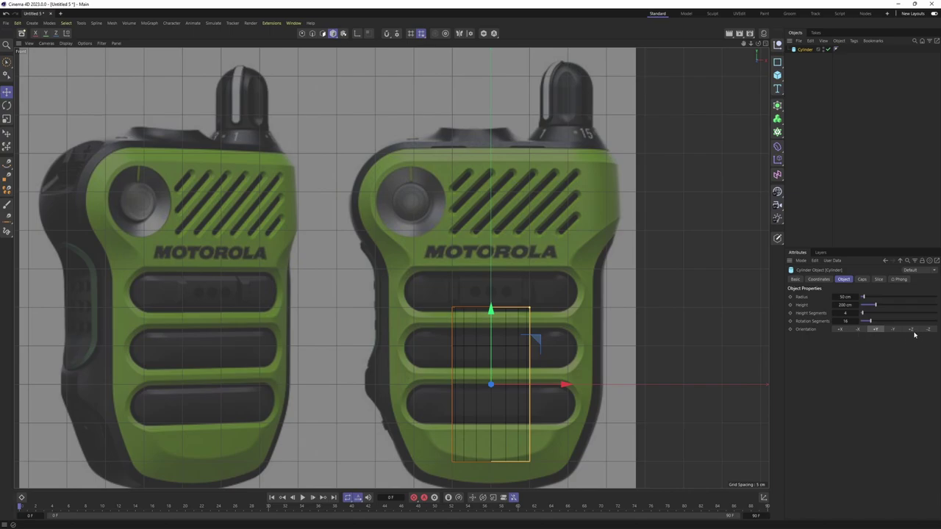
{"action": "left_click", "coordinate": [911, 329]}
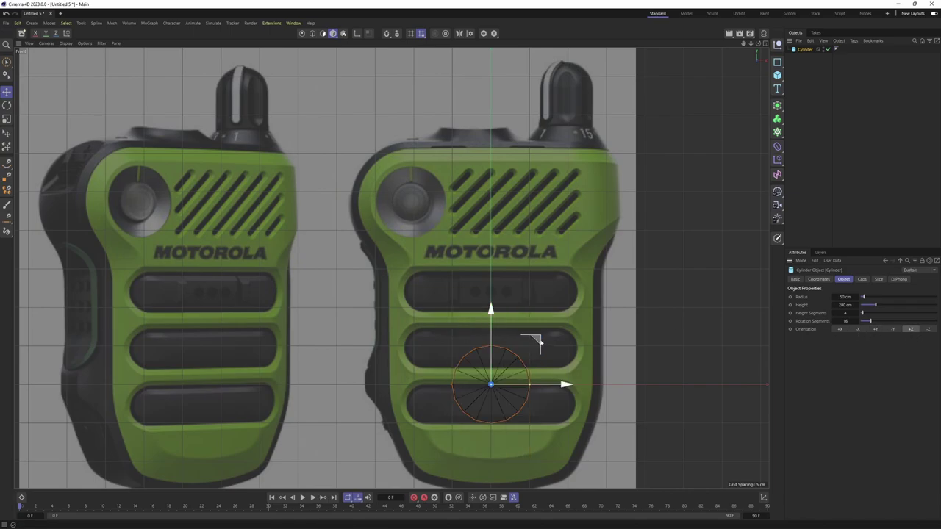
{"action": "left_click_drag", "start_coordinate": [537, 342], "coordinate": [460, 155]}
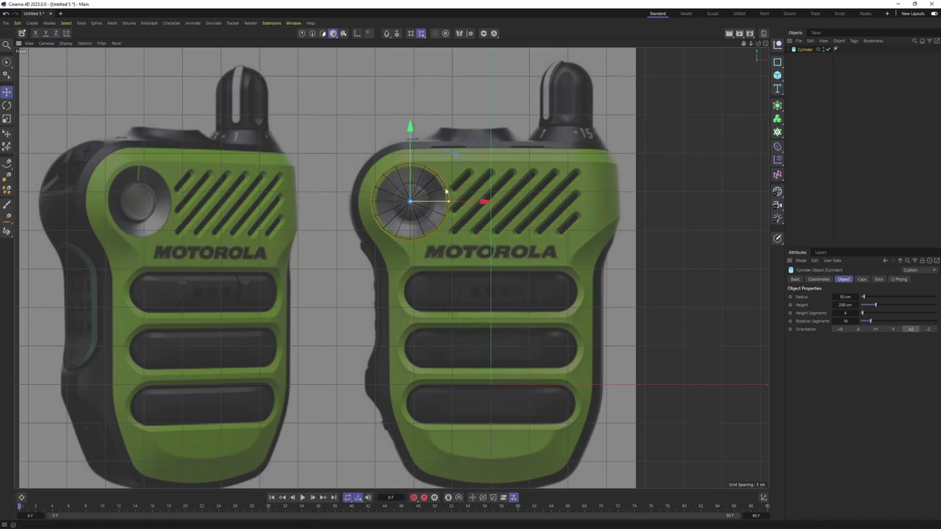
{"action": "scroll", "coordinate": [444, 187], "scroll_direction": "up", "scroll_amount": 4}
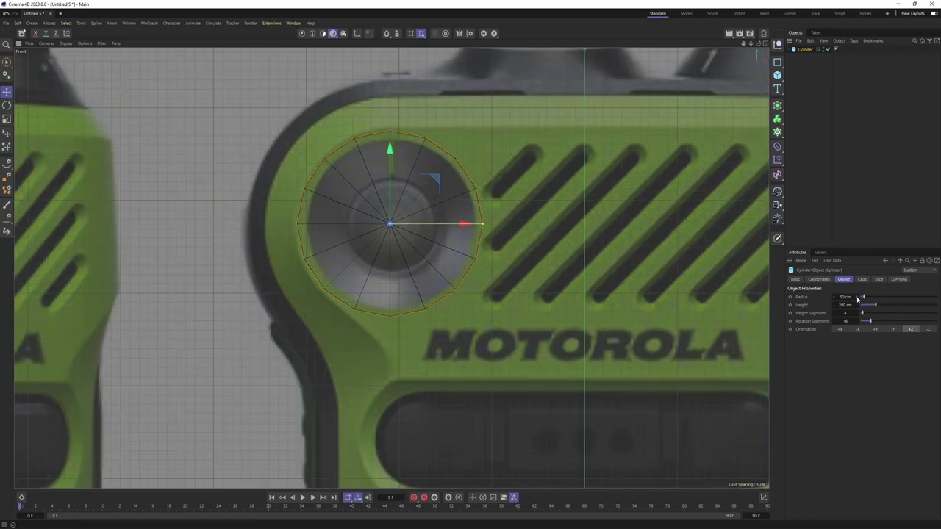
{"action": "left_click_drag", "start_coordinate": [857, 296], "coordinate": [857, 296]}
- Place a copy of the cylinder over the grille's right side, oriented +Y
{"action": "scroll", "coordinate": [462, 210], "scroll_direction": "down", "scroll_amount": 2}
{"action": "scroll", "coordinate": [471, 261], "scroll_direction": "down", "scroll_amount": 2}
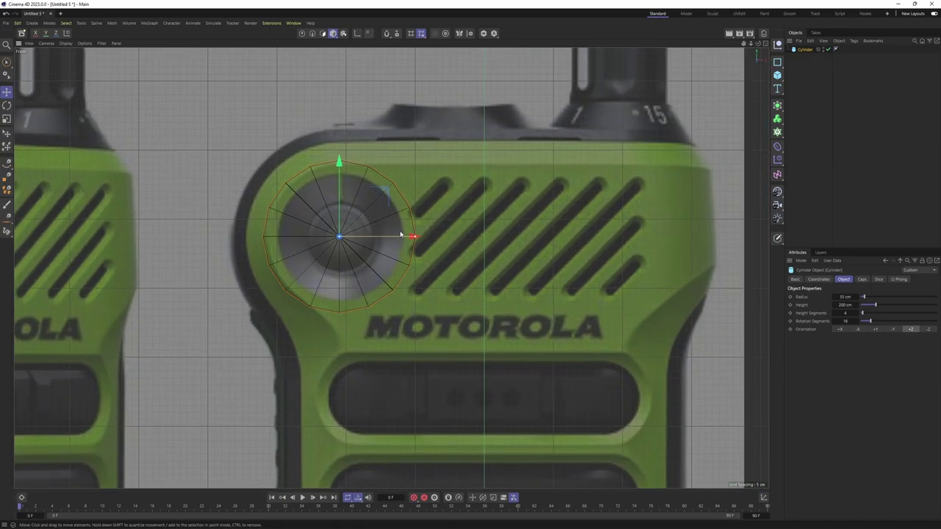
{"action": "middle_click_drag", "start_coordinate": [500, 247], "coordinate": [388, 266], "text": "alt"}
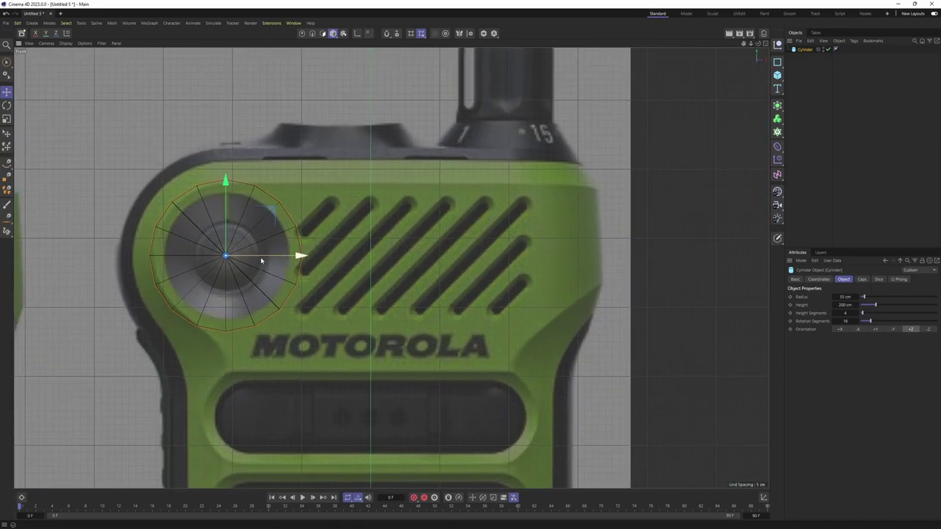
{"action": "left_click_drag", "start_coordinate": [302, 261], "coordinate": [580, 260]}
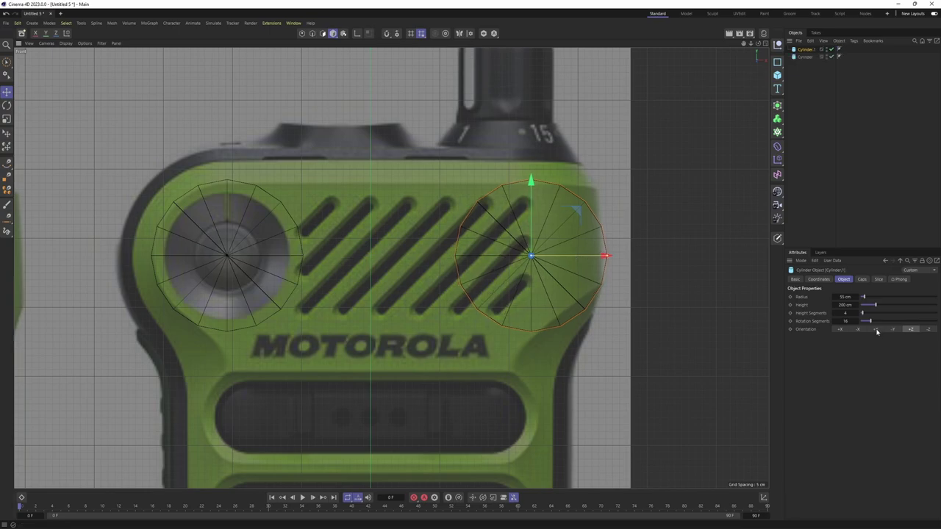
{"action": "left_click", "coordinate": [875, 328]}
- View both cylinders in the Perspective view with wireframe edges shown
{"action": "middle_click_drag", "start_coordinate": [545, 212], "coordinate": [541, 240], "text": "alt"}
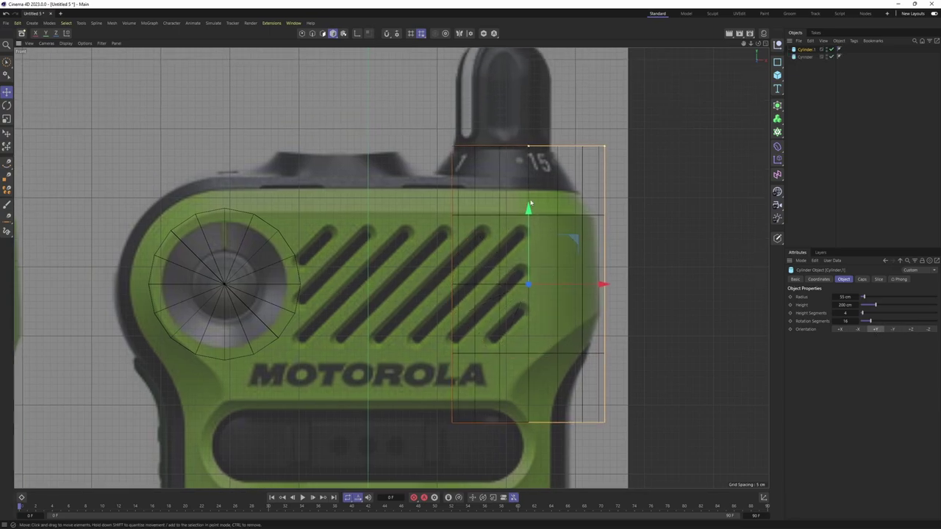
{"action": "middle_click", "coordinate": [529, 205]}
{"action": "middle_click", "coordinate": [344, 204]}
{"action": "mouse_move", "coordinate": [345, 204]}
{"action": "left_mouse_down", "text": "alt"}
{"action": "mouse_move", "coordinate": [447, 227]}
{"action": "mouse_move", "coordinate": [442, 256]}
{"action": "mouse_move", "coordinate": [415, 243]}
{"action": "mouse_move", "coordinate": [451, 265]}
{"action": "mouse_move", "coordinate": [357, 296]}
{"action": "mouse_move", "coordinate": [411, 286]}
{"action": "left_mouse_up", "text": "alt"}
{"action": "key", "text": "n"}
{"action": "key", "text": "b"}
- Give the dial cylinder a 100 cm height, 2 height segments and 12 rotation segments
{"action": "left_click", "coordinate": [363, 300]}
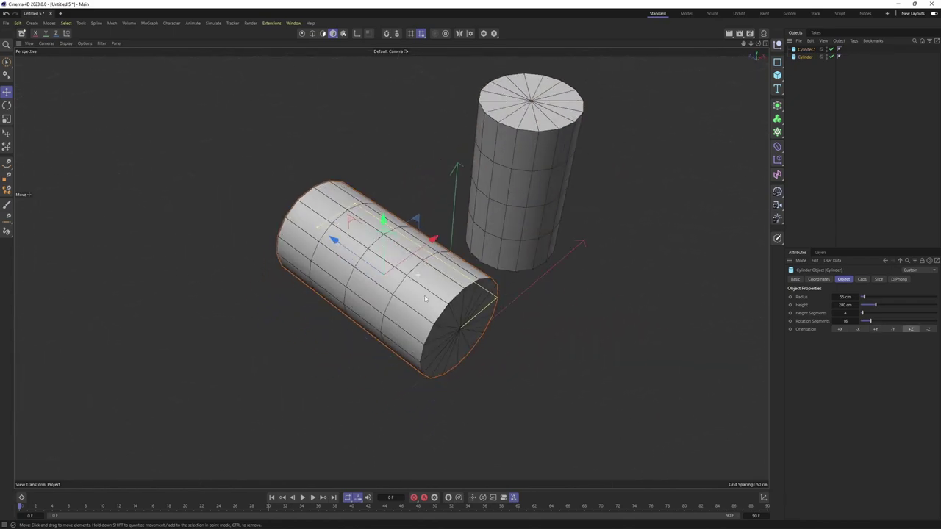
{"action": "left_click", "coordinate": [849, 303]}
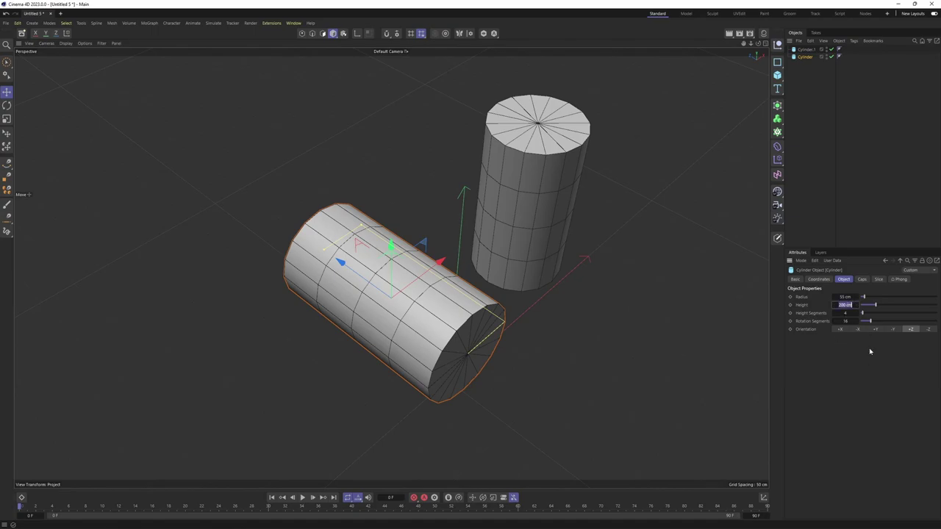
{"action": "type", "text": "100"}
{"action": "key", "text": "Return"}
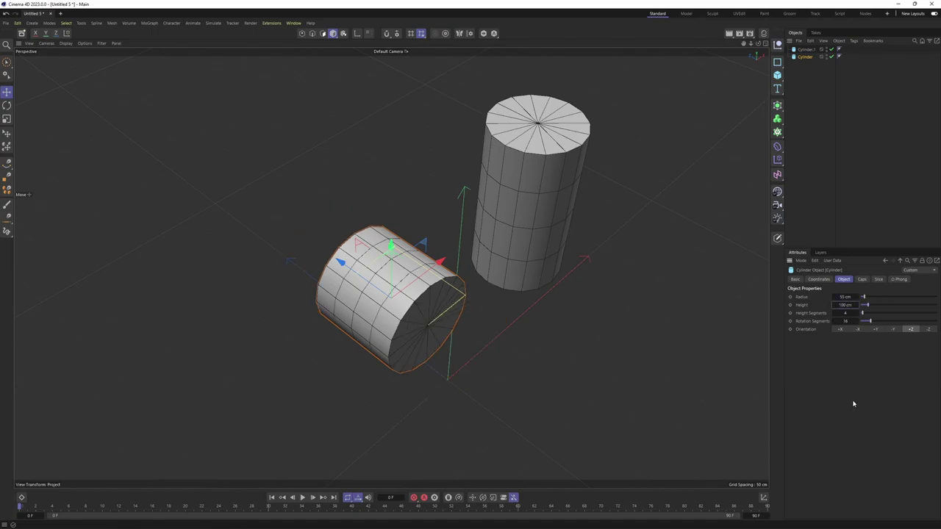
{"action": "right_click_drag", "start_coordinate": [504, 270], "coordinate": [677, 296], "text": "alt"}
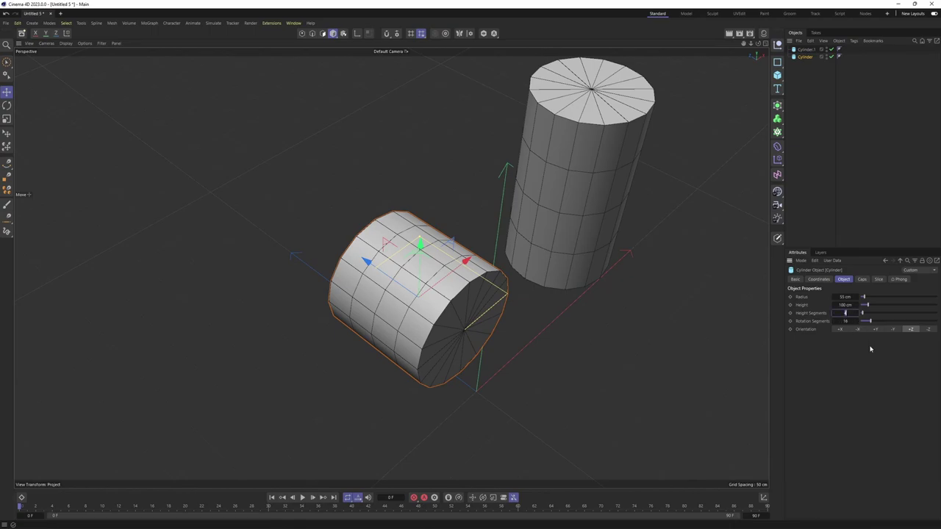
{"action": "type", "text": "2"}
{"action": "key", "text": "Return"}
{"action": "key", "text": "Tab"}
{"action": "type", "text": "1"}
{"action": "type", "text": "2"}
{"action": "key", "text": "Return"}
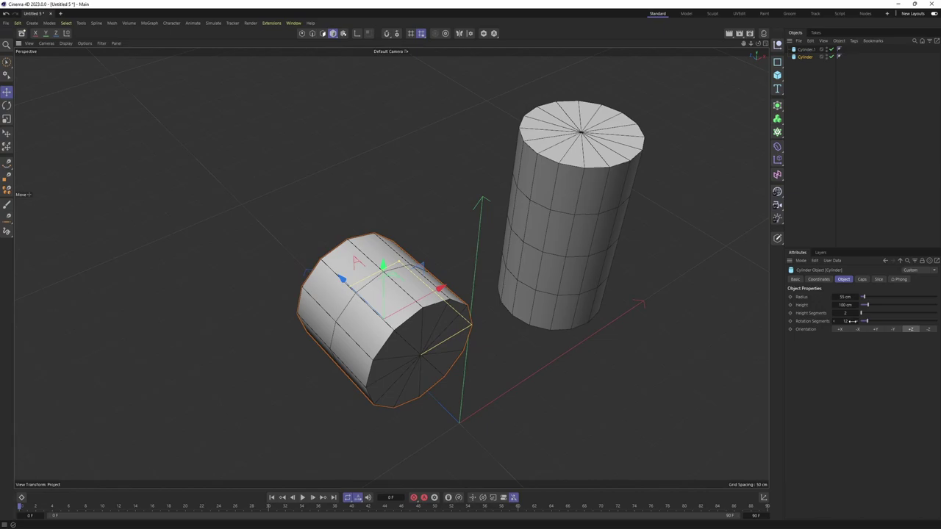
{"action": "mouse_move", "coordinate": [639, 301]}
{"action": "left_mouse_down", "text": "alt"}
{"action": "mouse_move", "coordinate": [540, 269]}
{"action": "mouse_move", "coordinate": [552, 251]}
{"action": "left_mouse_up", "text": "alt"}
{"action": "mouse_move", "coordinate": [458, 274]}
{"action": "left_mouse_down", "text": "alt"}
{"action": "mouse_move", "coordinate": [390, 267]}
{"action": "mouse_move", "coordinate": [539, 235]}
{"action": "mouse_move", "coordinate": [632, 243]}
{"action": "left_mouse_up", "text": "alt"}
- Set the standing cylinder's height to 100 cm and move it left over the speaker grille
{"action": "left_click", "coordinate": [540, 236]}
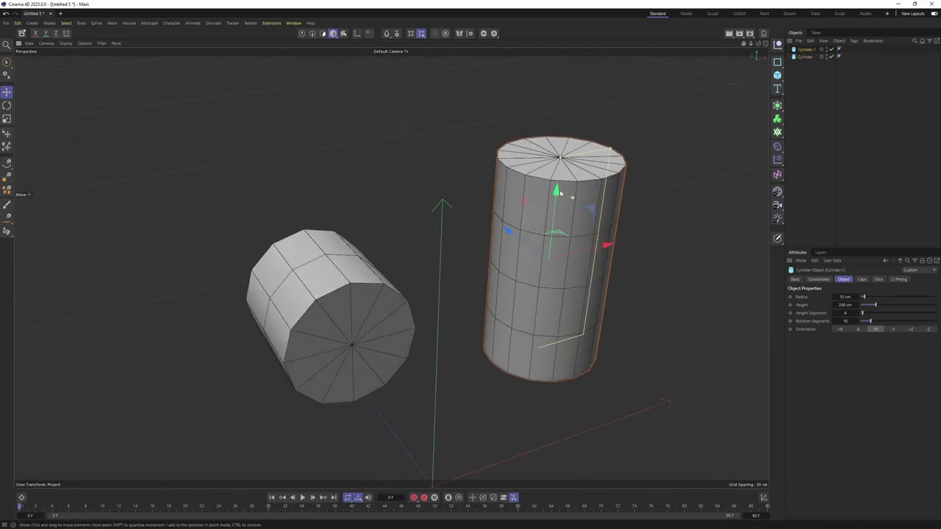
{"action": "double_click", "coordinate": [846, 305]}
{"action": "type", "text": "100"}
{"action": "key", "text": "Return"}
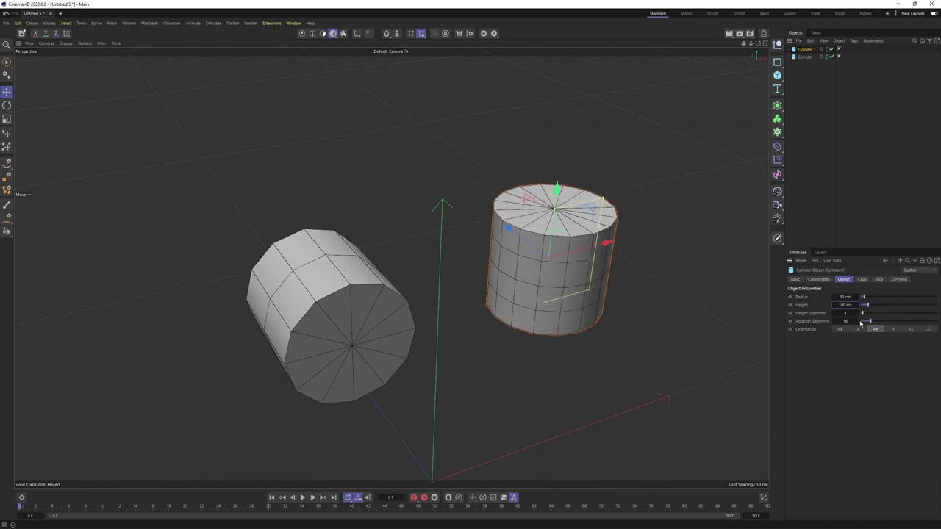
{"action": "key", "text": "F4"}
{"action": "left_click_drag", "start_coordinate": [603, 284], "coordinate": [291, 252]}
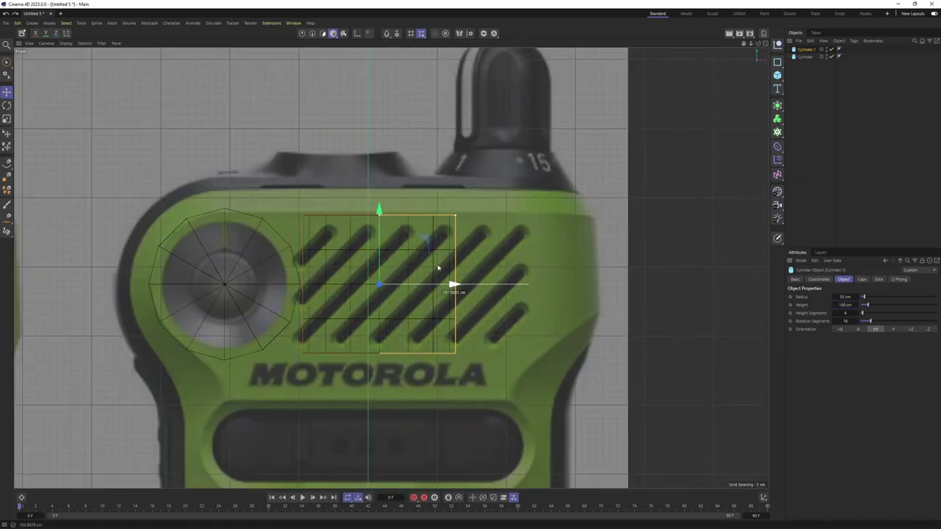
- Set Cylinder.1's height to 110 cm, keeping it on the grille side
{"action": "scroll", "coordinate": [294, 250], "scroll_direction": "up", "scroll_amount": 2}
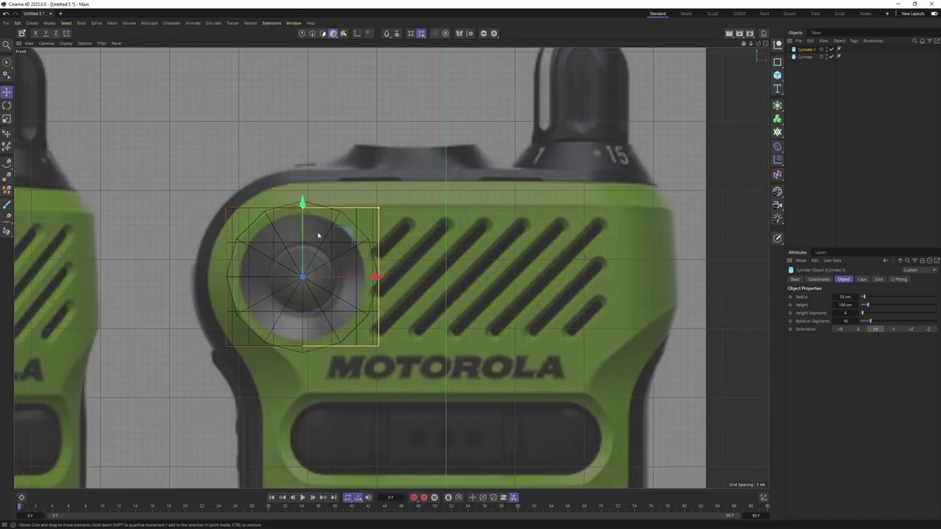
{"action": "scroll", "coordinate": [316, 237], "scroll_direction": "up", "scroll_amount": 3}
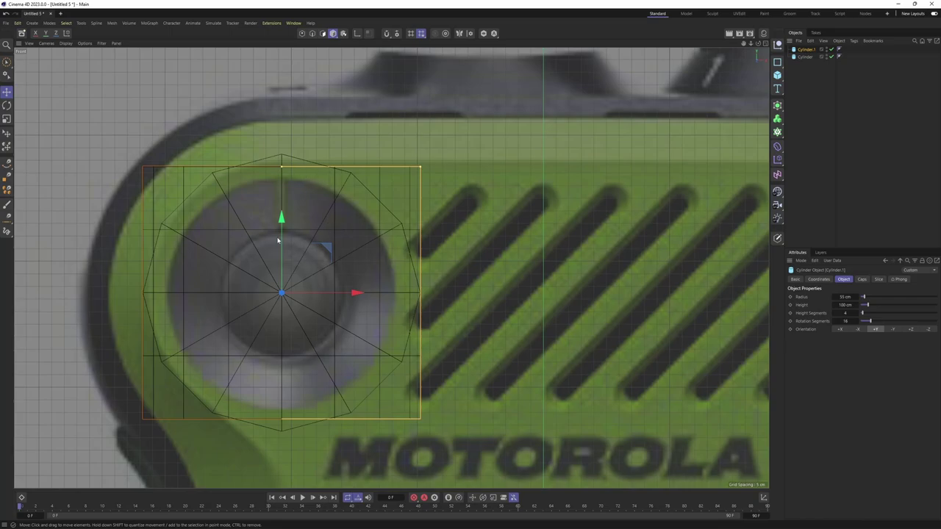
{"action": "key", "text": "ctrl+z"}
{"action": "scroll", "coordinate": [451, 244], "scroll_direction": "down", "scroll_amount": 3}
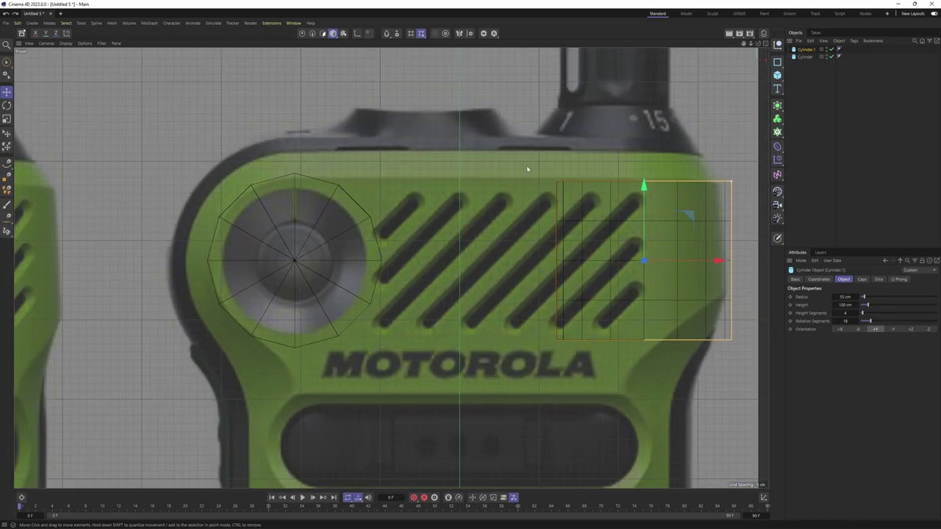
{"action": "left_click", "coordinate": [805, 56]}
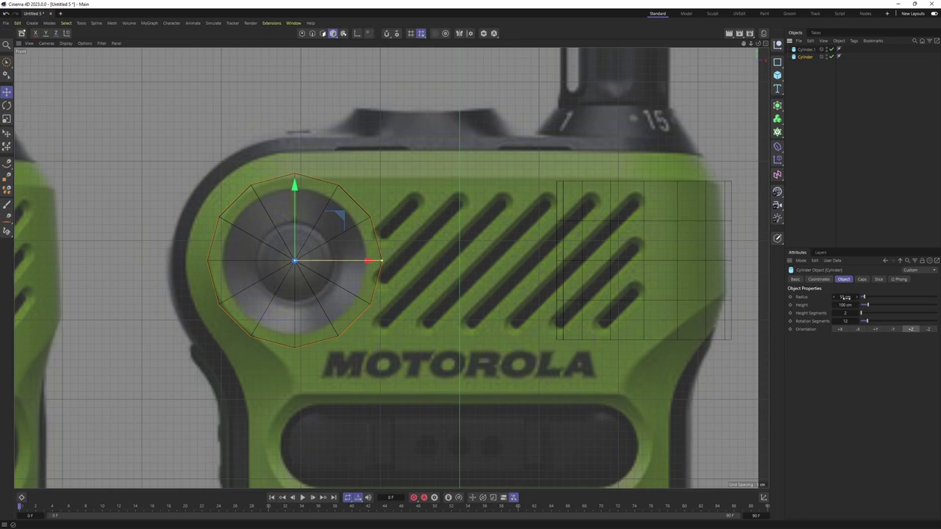
{"action": "left_click", "coordinate": [844, 297]}
{"action": "left_click", "coordinate": [805, 50]}
{"action": "left_click", "coordinate": [841, 304]}
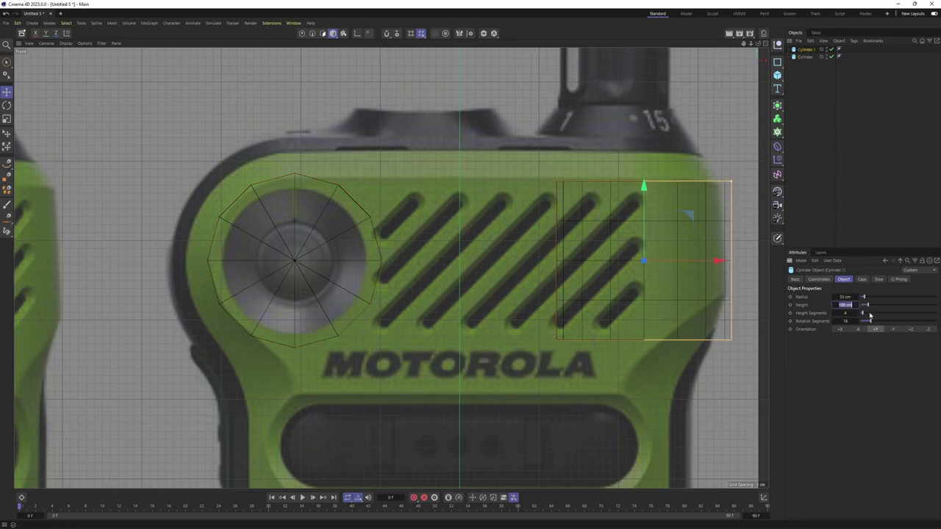
{"action": "type", "text": "55"}
{"action": "key", "text": "Return"}
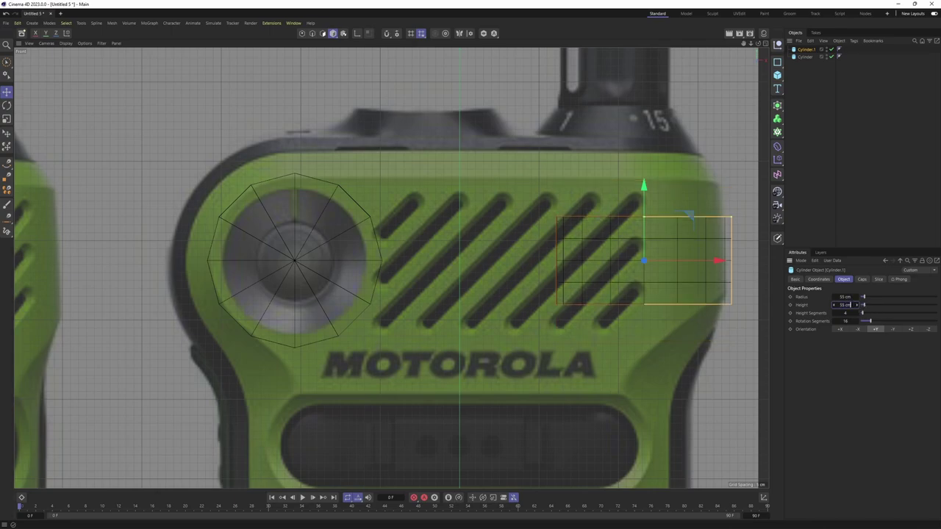
{"action": "type", "text": "110"}
{"action": "key", "text": "Return"}
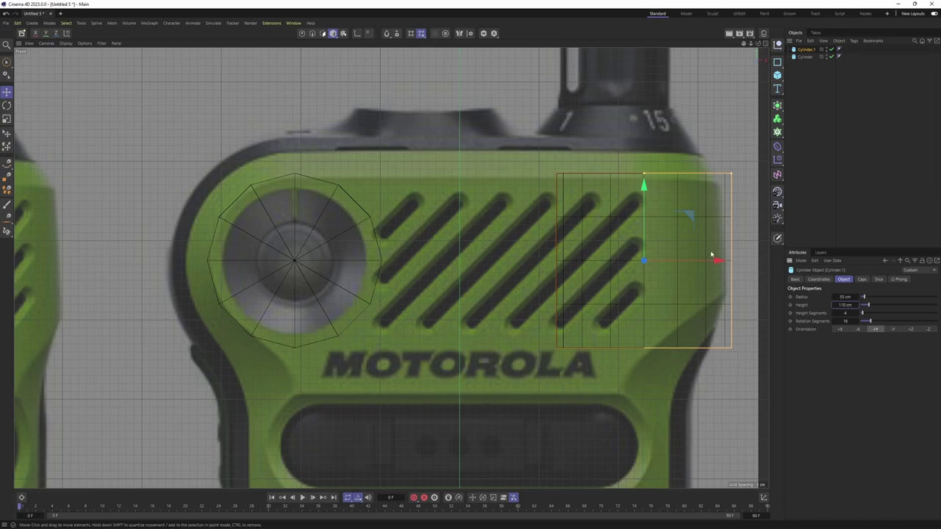
{"action": "left_click_drag", "start_coordinate": [717, 261], "coordinate": [387, 266]}
{"action": "key", "text": "ctrl+z"}
- Change Cylinder.1's radius to 50 cm
{"action": "left_click", "coordinate": [466, 314]}
{"action": "middle_click", "coordinate": [466, 314]}
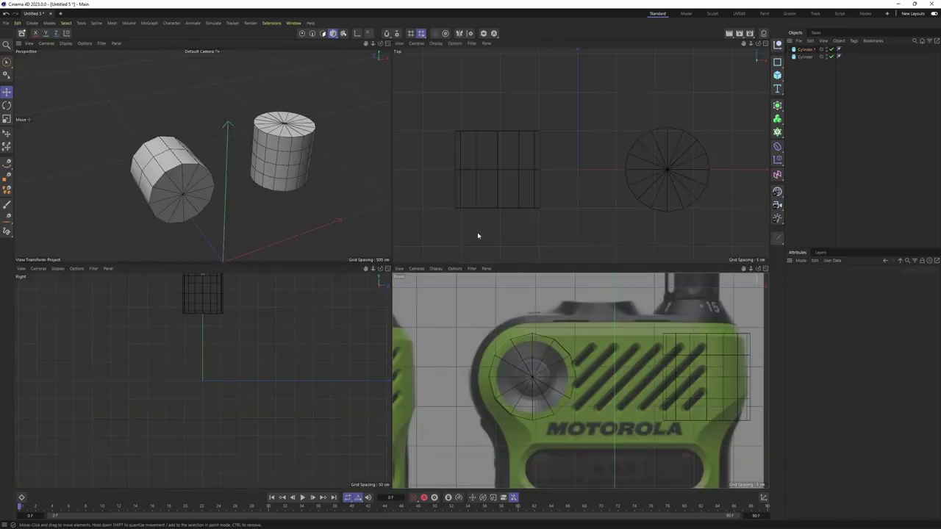
{"action": "middle_click", "coordinate": [478, 231]}
{"action": "scroll", "coordinate": [390, 267], "scroll_direction": "down", "scroll_amount": 2}
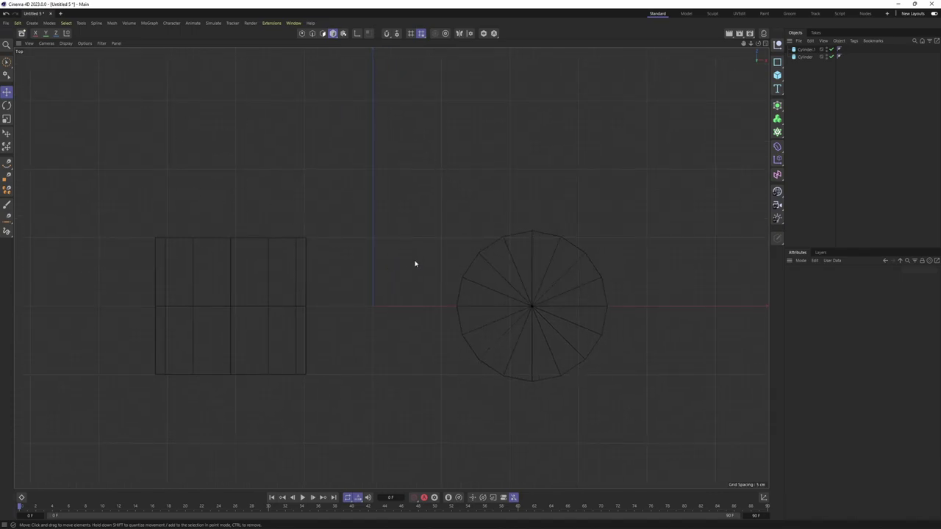
{"action": "scroll", "coordinate": [416, 263], "scroll_direction": "up", "scroll_amount": 2}
{"action": "left_click", "coordinate": [283, 260]}
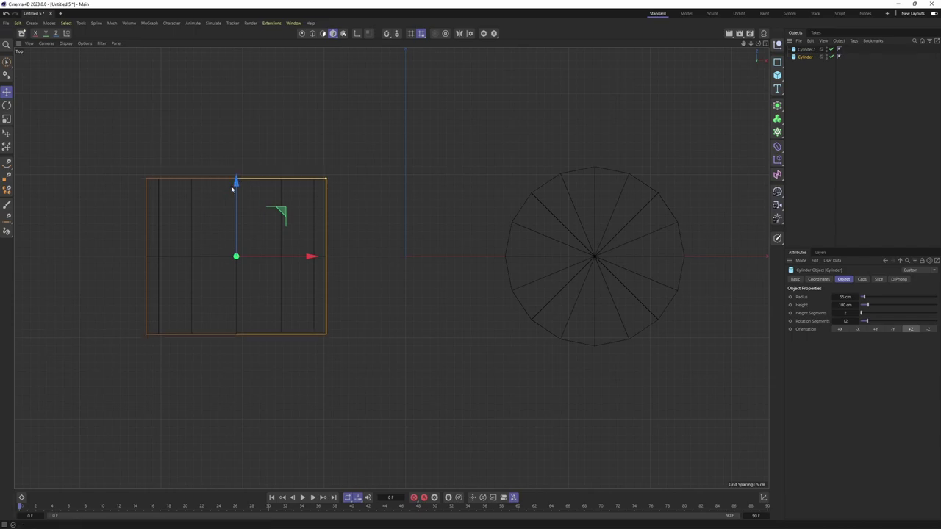
{"action": "left_click_drag", "start_coordinate": [850, 304], "coordinate": [845, 304]}
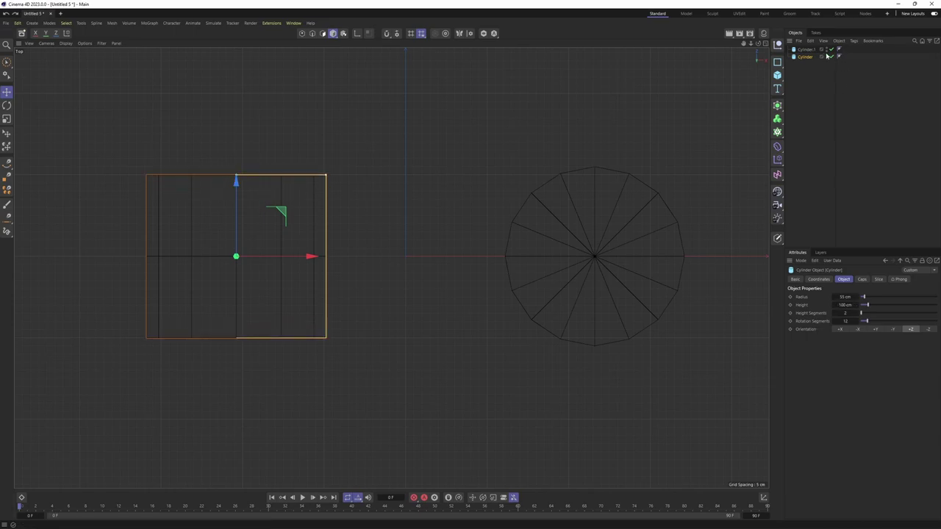
{"action": "left_click", "coordinate": [806, 49]}
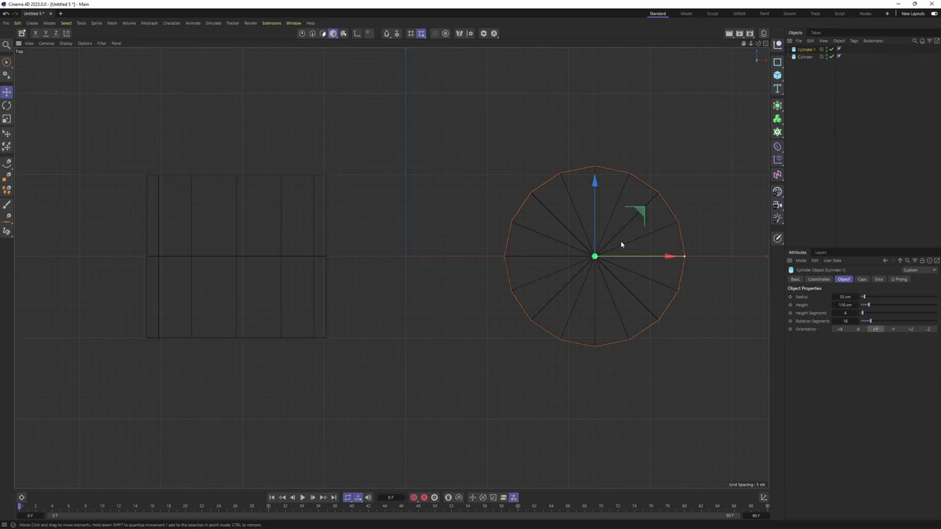
{"action": "double_click", "coordinate": [843, 296]}
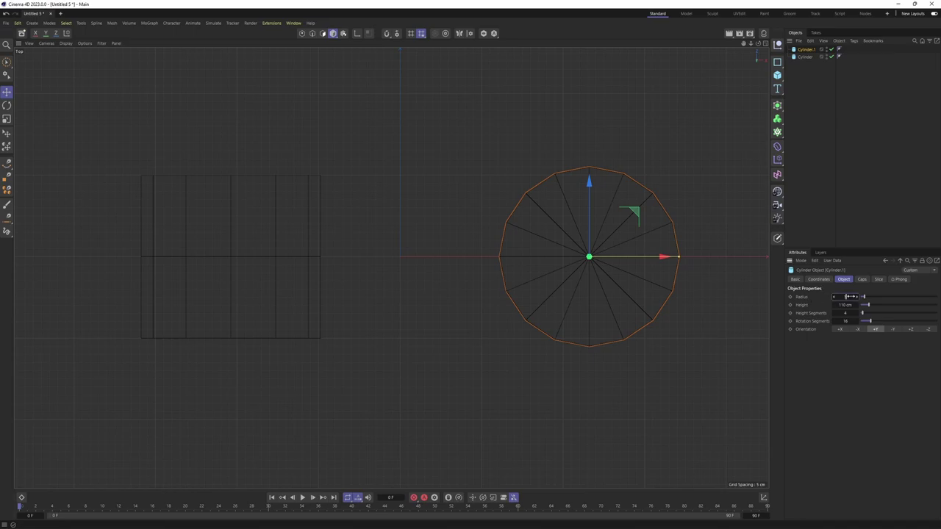
{"action": "type", "text": "50"}
{"action": "key", "text": "Return"}
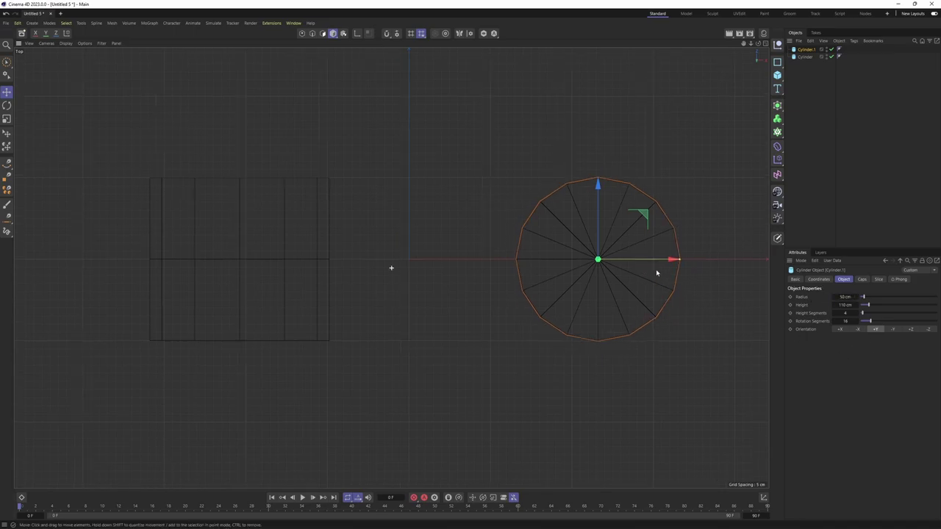
- Compare Cylinder.1's size against the other cylinder in the Front view, then maximise Perspective
{"action": "left_click_drag", "start_coordinate": [661, 258], "coordinate": [334, 248]}
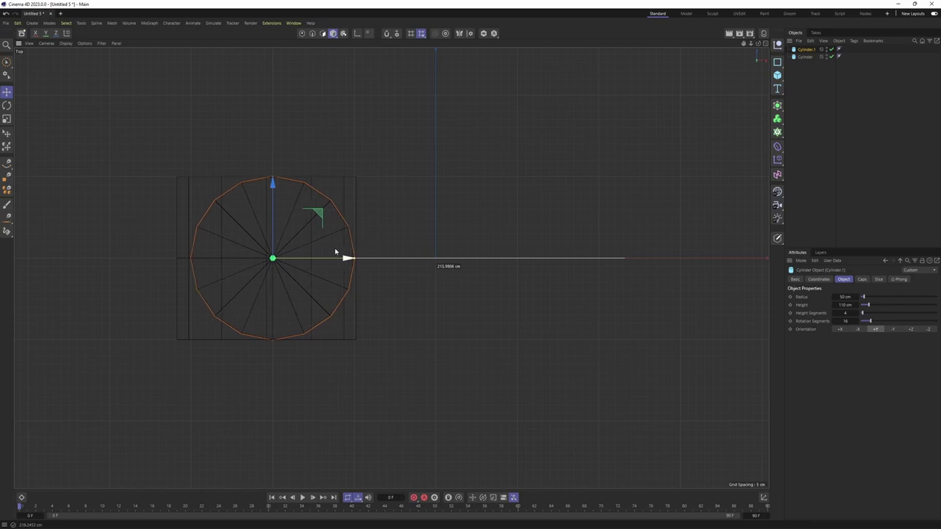
{"action": "scroll", "coordinate": [373, 249], "scroll_direction": "up", "scroll_amount": 3}
{"action": "middle_click", "coordinate": [381, 268]}
{"action": "middle_click", "coordinate": [424, 272]}
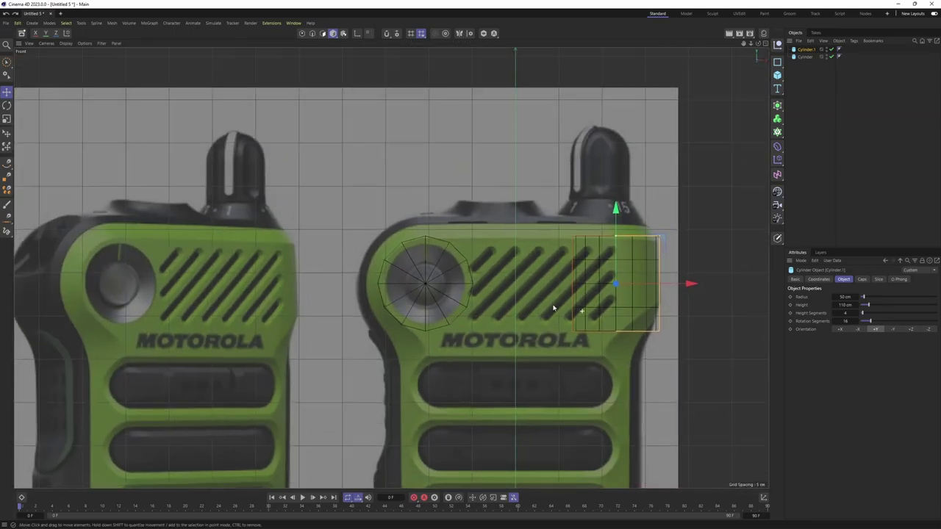
{"action": "middle_click", "coordinate": [324, 173]}
{"action": "middle_click", "coordinate": [446, 195]}
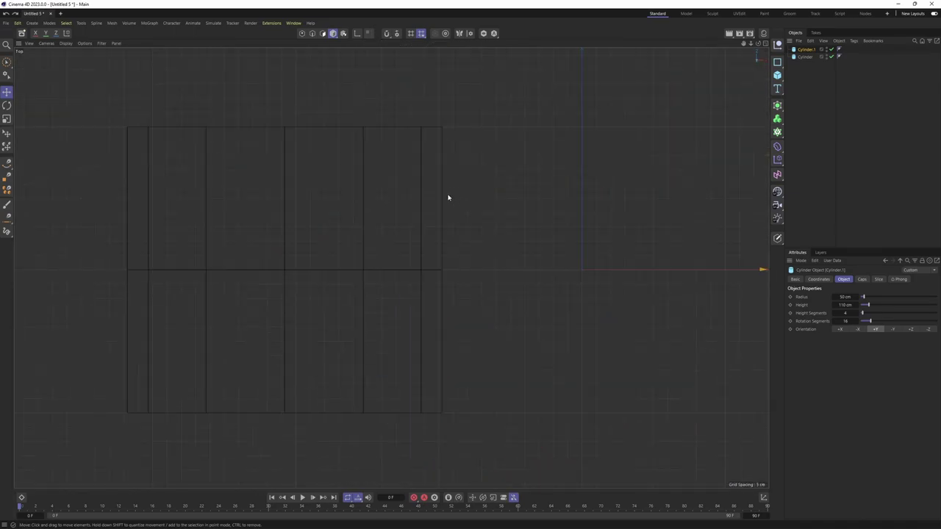
{"action": "middle_click", "coordinate": [447, 250]}
{"action": "middle_click", "coordinate": [478, 338]}
{"action": "mouse_move", "coordinate": [590, 285]}
{"action": "left_mouse_down"}
{"action": "mouse_move", "coordinate": [541, 308]}
{"action": "mouse_move", "coordinate": [426, 304]}
{"action": "left_mouse_up"}
{"action": "key", "text": "ctrl+z"}
{"action": "middle_click", "coordinate": [276, 197]}
{"action": "middle_click", "coordinate": [276, 197]}
- Give Cylinder.1 2 height segments and 12 rotation segments
{"action": "middle_click_drag", "start_coordinate": [277, 197], "coordinate": [213, 208], "text": "alt"}
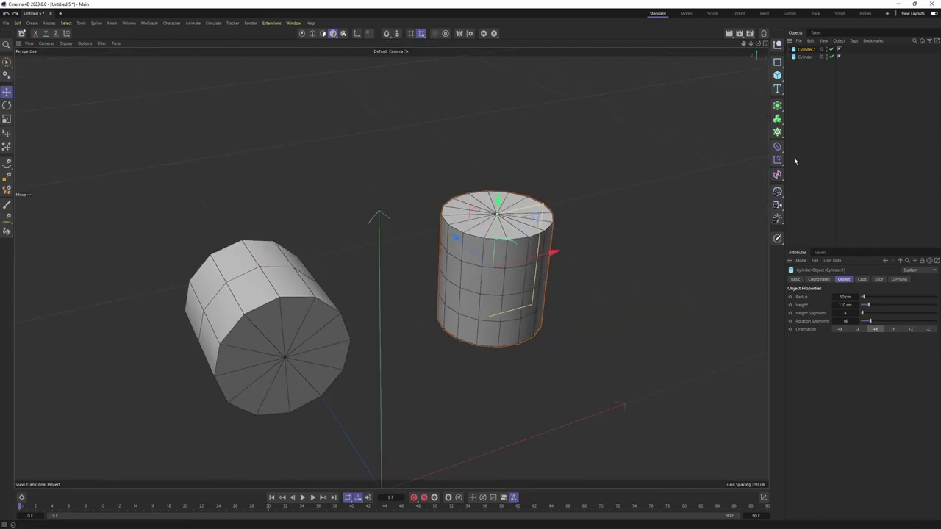
{"action": "left_click", "coordinate": [843, 313]}
{"action": "key", "text": "Return"}
{"action": "middle_click_drag", "start_coordinate": [514, 315], "coordinate": [533, 277], "text": "alt"}
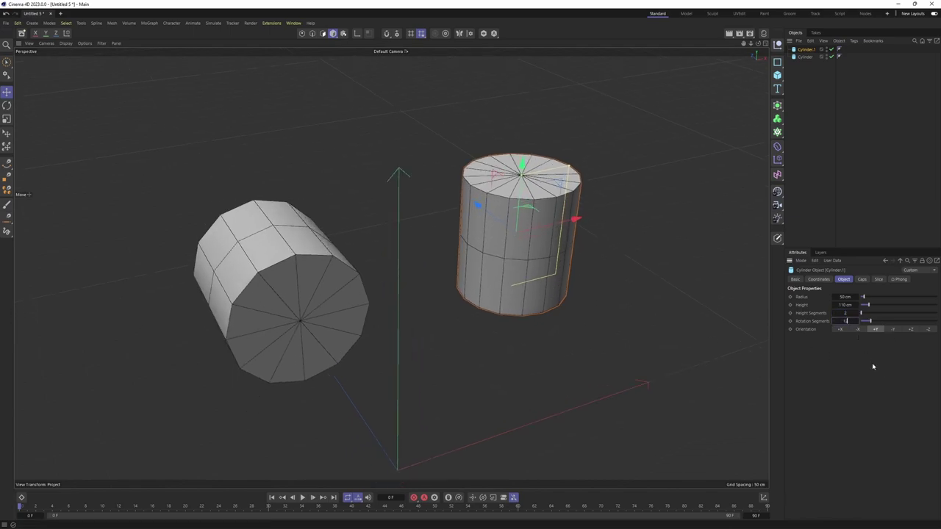
{"action": "type", "text": "2"}
{"action": "key", "text": "Return"}
- Select both cylinders and apply Connect Objects + Delete to merge them
{"action": "left_click_drag", "start_coordinate": [450, 260], "coordinate": [350, 276], "text": "alt"}
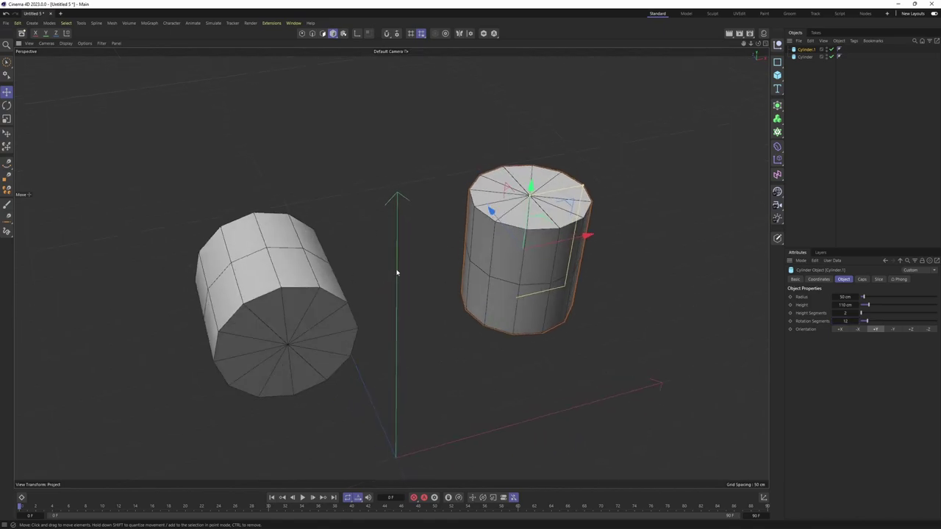
{"action": "left_click_drag", "start_coordinate": [558, 283], "coordinate": [580, 253], "text": "alt"}
{"action": "left_click", "coordinate": [808, 57], "text": "ctrl"}
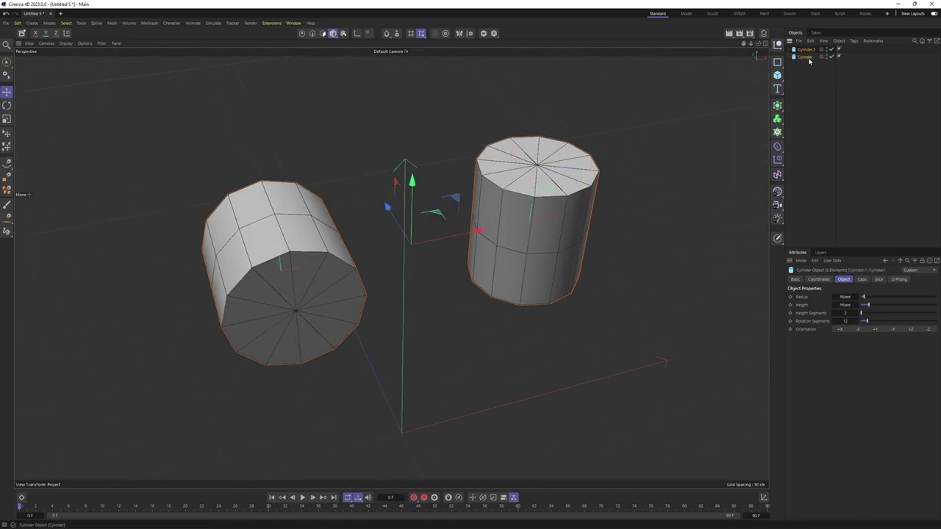
{"action": "right_click", "coordinate": [809, 59]}
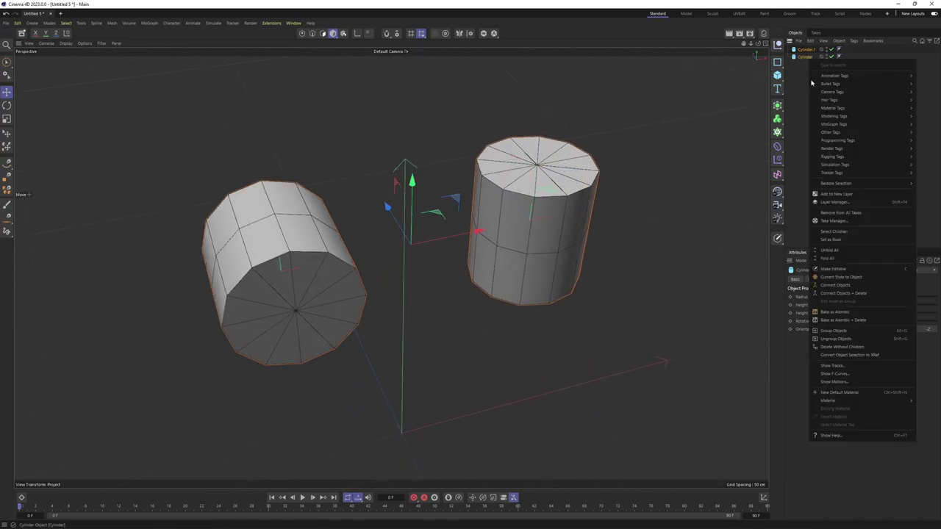
{"action": "left_click", "coordinate": [863, 294]}
- Rectangle-select and delete the inner half of each cylinder's points
{"action": "left_click_drag", "start_coordinate": [558, 242], "coordinate": [494, 232], "text": "alt"}
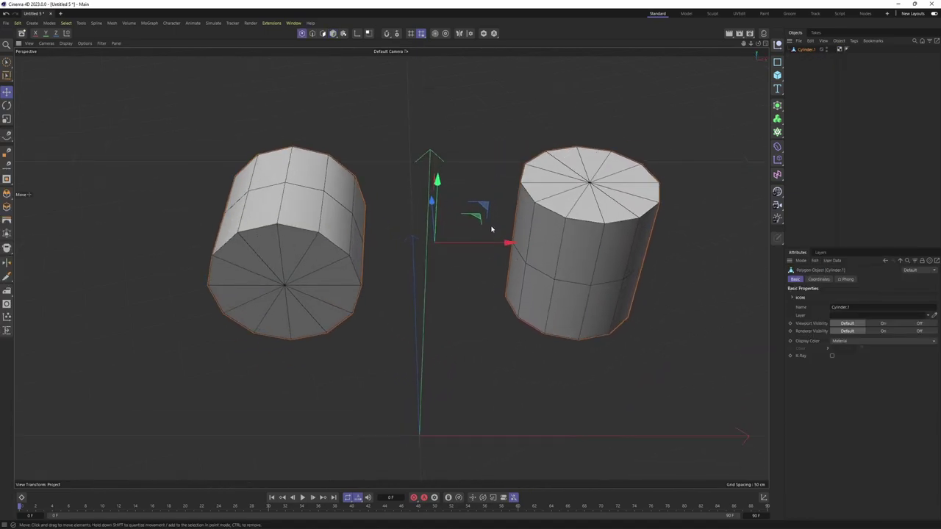
{"action": "key", "text": "Return"}
{"action": "key", "text": "F4"}
{"action": "key", "text": "F5"}
{"action": "key", "text": "0"}
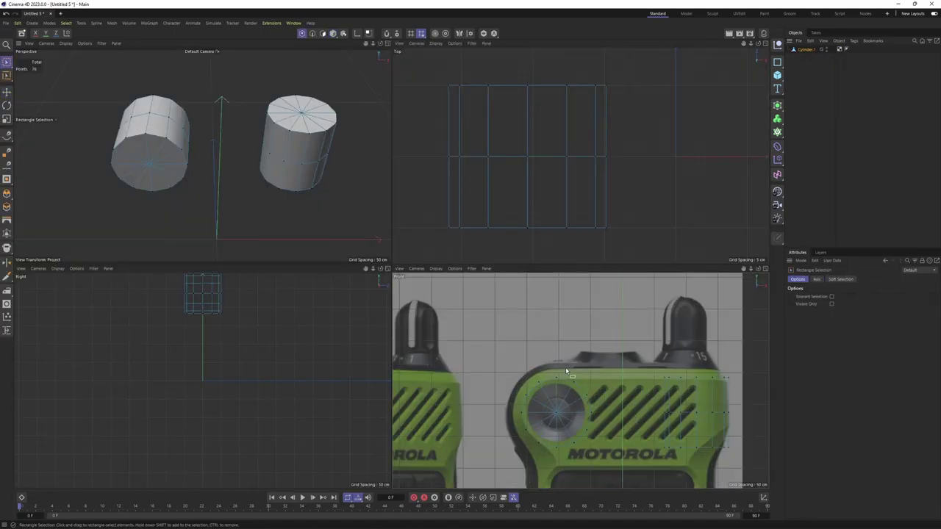
{"action": "left_click_drag", "start_coordinate": [567, 372], "coordinate": [598, 459]}
{"action": "key", "text": "Delete"}
{"action": "left_click_drag", "start_coordinate": [626, 354], "coordinate": [691, 489]}
{"action": "key", "text": "Delete"}
- Select both open edge loops and stitch them together into one capsule body
{"action": "middle_click", "coordinate": [298, 189]}
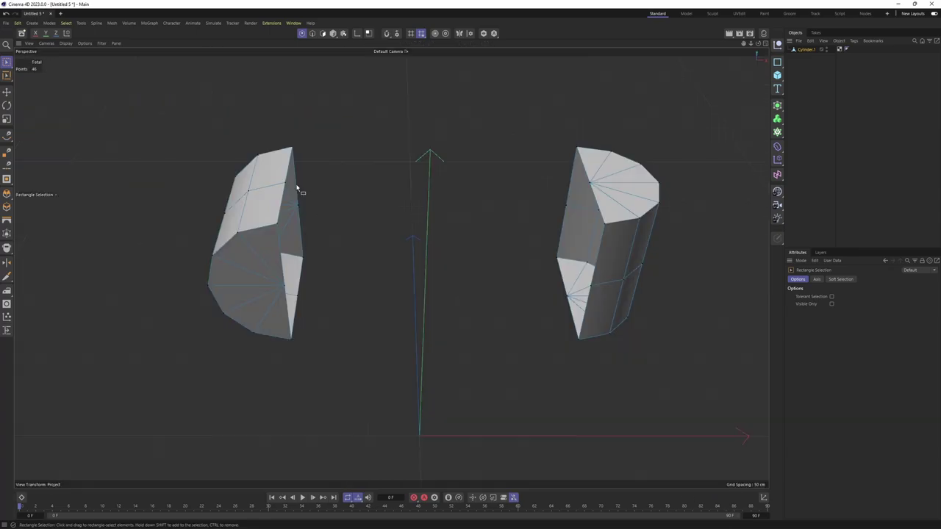
{"action": "left_click_drag", "start_coordinate": [441, 259], "coordinate": [417, 232], "text": "alt"}
{"action": "key", "text": "Return"}
{"action": "key", "text": "e"}
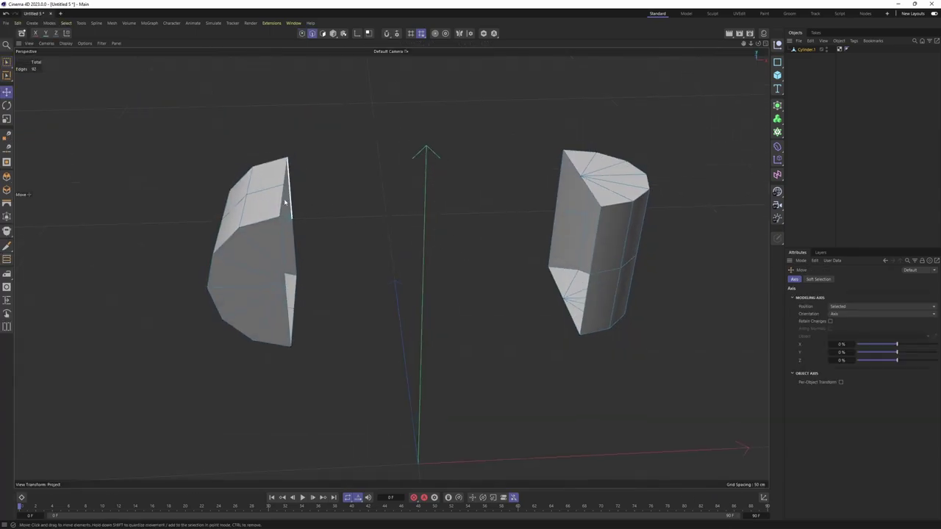
{"action": "double_click", "coordinate": [285, 202]}
{"action": "double_click", "coordinate": [592, 194], "text": "shift"}
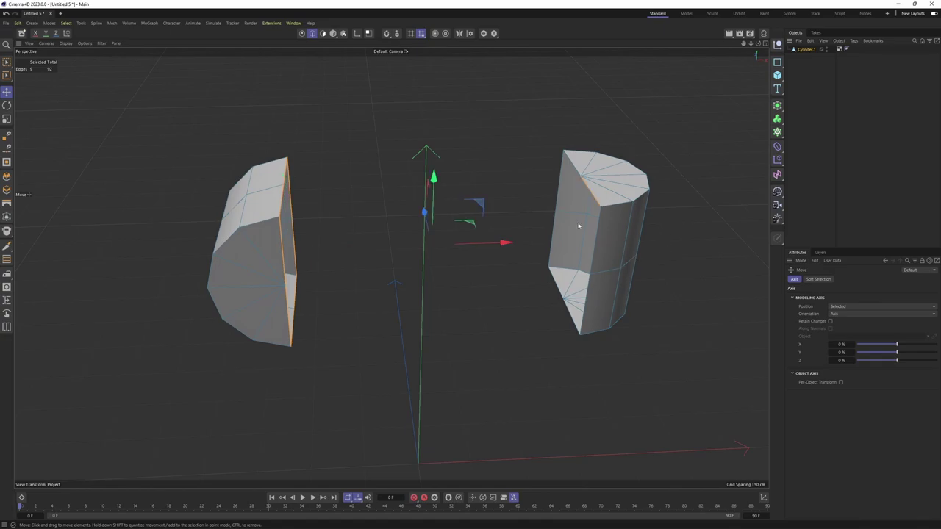
{"action": "key", "text": "ctrl+z"}
{"action": "double_click", "coordinate": [575, 232], "text": "shift"}
{"action": "key", "text": "m"}
{"action": "key", "text": "p"}
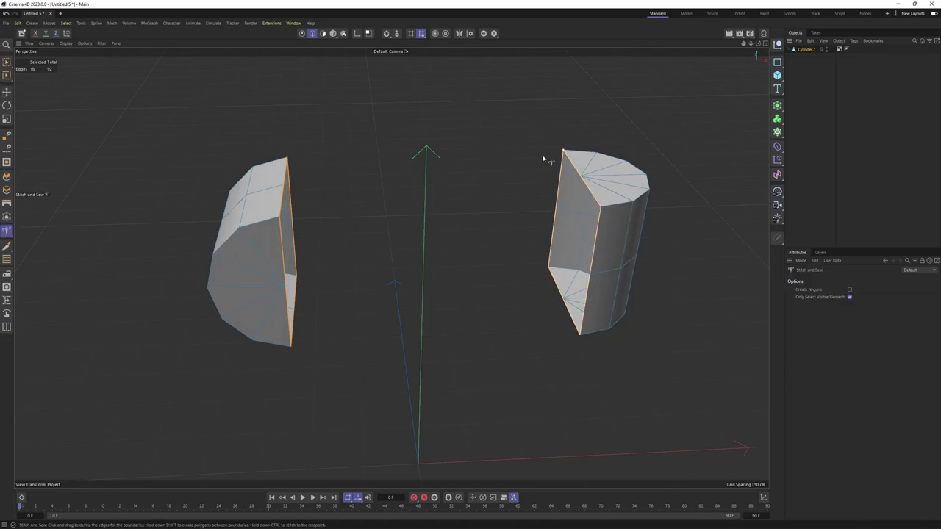
{"action": "mouse_move", "coordinate": [546, 157]}
{"action": "left_mouse_down"}
{"action": "mouse_move", "coordinate": [316, 161]}
{"action": "mouse_move", "coordinate": [411, 167]}
{"action": "mouse_move", "coordinate": [351, 202]}
{"action": "left_mouse_up"}
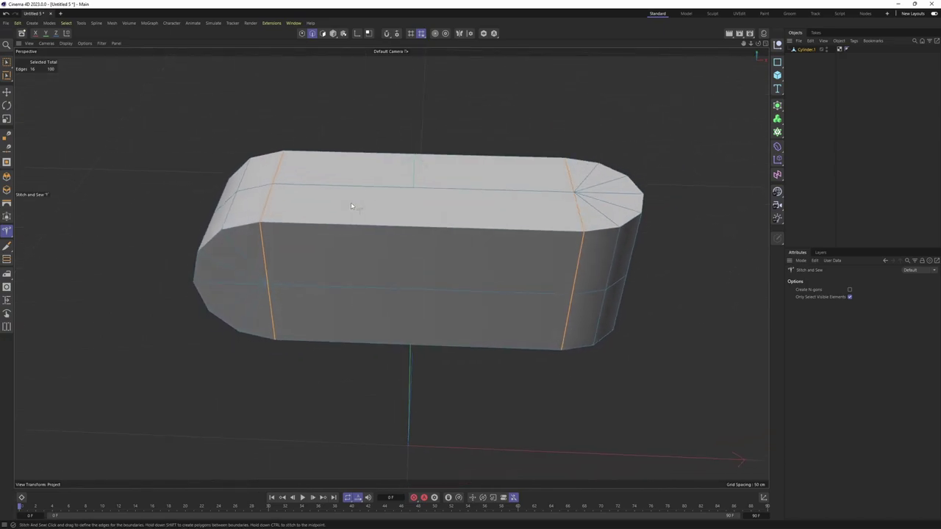
- Add two new loop cuts to the capsule, one near each end
{"action": "key", "text": "k"}
{"action": "key", "text": "l"}
{"action": "scroll", "coordinate": [296, 226], "scroll_direction": "up", "scroll_amount": 3}
{"action": "left_click", "coordinate": [303, 220]}
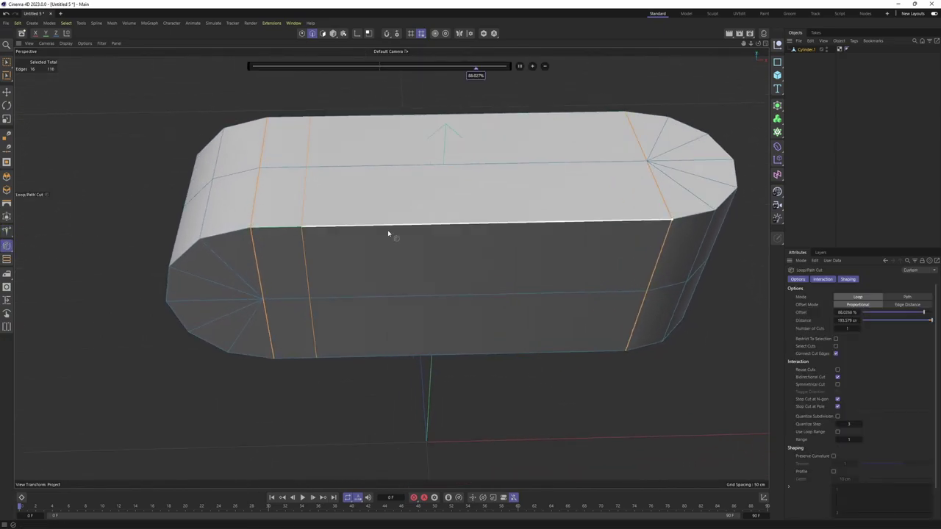
{"action": "mouse_move", "coordinate": [388, 236]}
{"action": "left_mouse_down", "text": "alt"}
{"action": "mouse_move", "coordinate": [463, 272]}
{"action": "mouse_move", "coordinate": [491, 320]}
{"action": "left_mouse_up", "text": "alt"}
{"action": "left_click", "coordinate": [463, 272]}
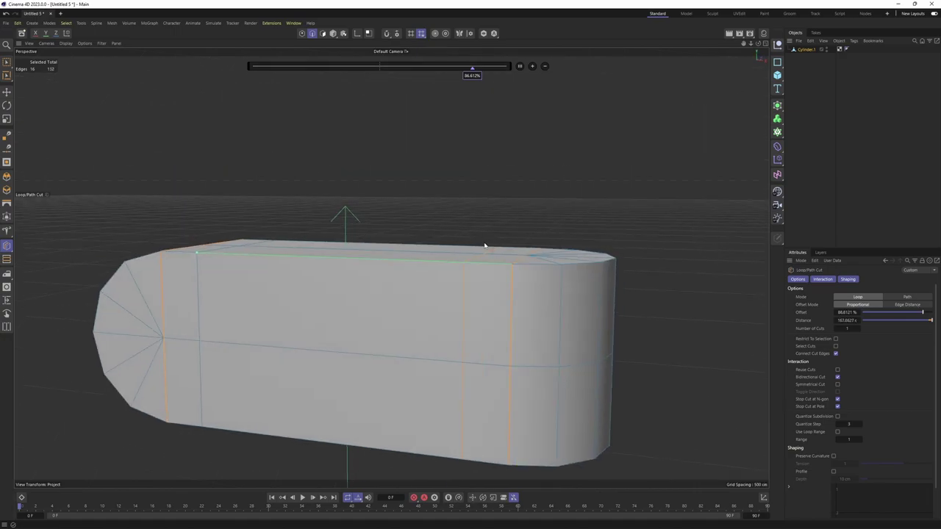
- Select polygons at the capsule's right end and left top edge in Polygon mode
{"action": "key", "text": "Return"}
{"action": "key", "text": "d"}
{"action": "left_click", "coordinate": [492, 320]}
{"action": "left_click_drag", "start_coordinate": [412, 318], "coordinate": [374, 221], "text": "alt"}
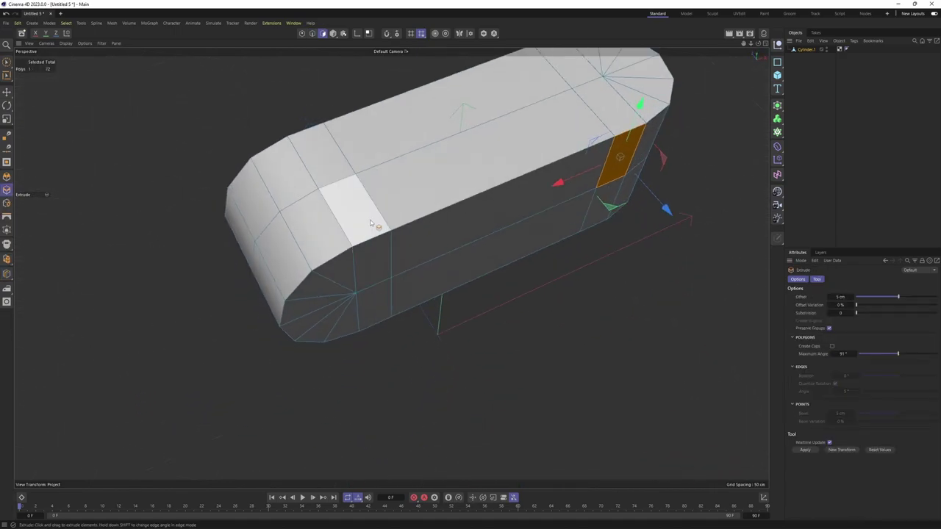
{"action": "left_click", "coordinate": [345, 264]}
{"action": "mouse_move", "coordinate": [346, 265]}
{"action": "left_mouse_down", "text": "alt"}
{"action": "mouse_move", "coordinate": [330, 306]}
{"action": "mouse_move", "coordinate": [362, 271]}
{"action": "left_mouse_up", "text": "alt"}
{"action": "scroll", "coordinate": [330, 306], "scroll_direction": "up", "scroll_amount": 3}
- Pick a single edge, then a polygon near the left end, viewing the capsule from above
{"action": "key", "text": "e"}
{"action": "key", "text": "Return"}
{"action": "left_click", "coordinate": [388, 268]}
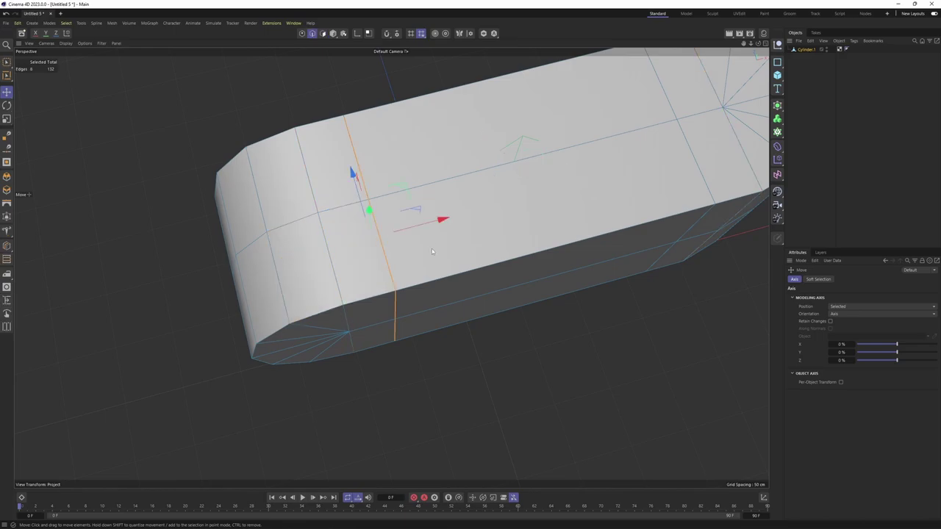
{"action": "key", "text": "Return"}
{"action": "left_click", "coordinate": [303, 264]}
{"action": "scroll", "coordinate": [358, 276], "scroll_direction": "down", "scroll_amount": 3}
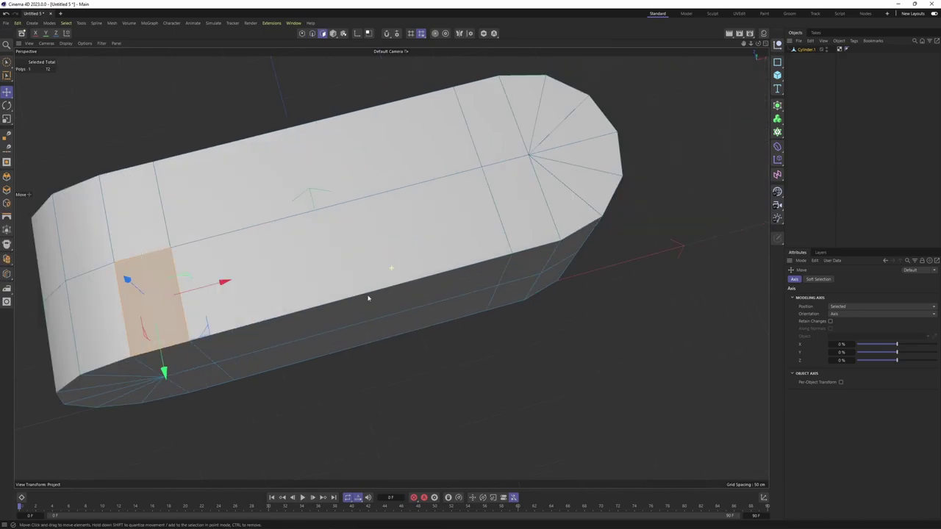
{"action": "mouse_move", "coordinate": [368, 296]}
{"action": "left_mouse_down", "text": "alt"}
{"action": "mouse_move", "coordinate": [400, 264]}
{"action": "mouse_move", "coordinate": [488, 246]}
{"action": "mouse_move", "coordinate": [485, 235]}
{"action": "mouse_move", "coordinate": [456, 258]}
{"action": "mouse_move", "coordinate": [471, 248]}
{"action": "left_mouse_up", "text": "alt"}
- Loop-select the edge loop around the capsule's middle with UL
{"action": "key", "text": "Return"}
{"action": "left_click", "coordinate": [622, 291]}
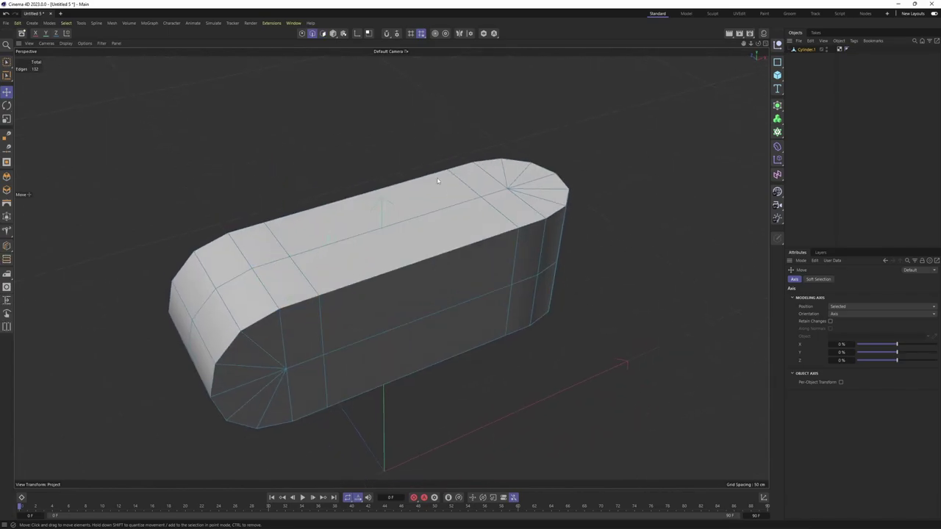
{"action": "left_click", "coordinate": [430, 269]}
{"action": "key", "text": "u"}
{"action": "key", "text": "l"}
{"action": "left_click", "coordinate": [425, 268]}
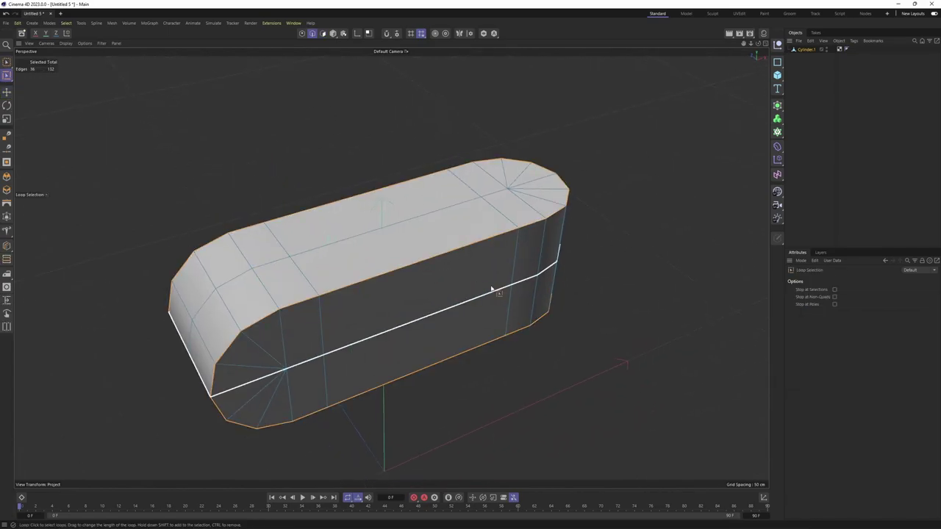
{"action": "mouse_move", "coordinate": [491, 290]}
{"action": "left_mouse_down", "text": "alt"}
{"action": "mouse_move", "coordinate": [410, 212]}
{"action": "mouse_move", "coordinate": [504, 253]}
{"action": "left_mouse_up", "text": "alt"}
- Fill-select the polygons above the middle loop, delete them, and show the front reference view
{"action": "key", "text": "Return"}
{"action": "key", "text": "u"}
{"action": "key", "text": "f"}
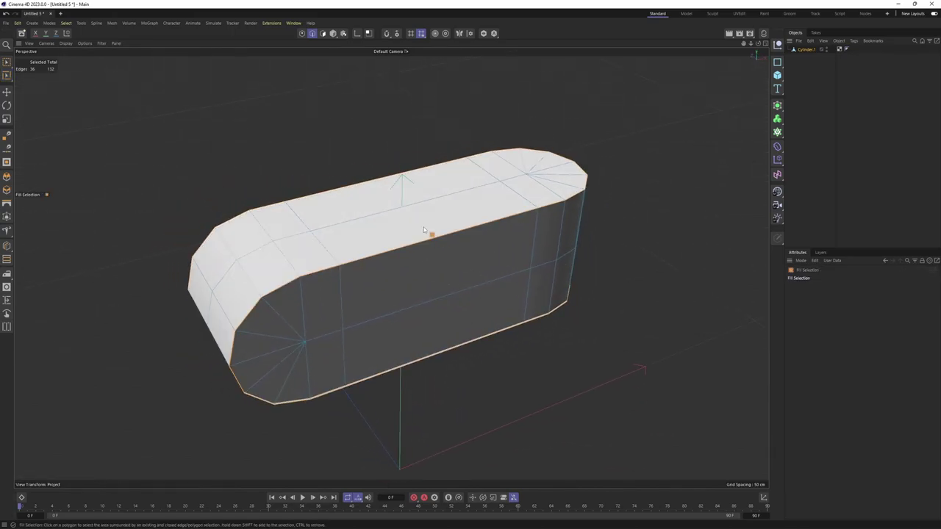
{"action": "left_click", "coordinate": [424, 213]}
{"action": "left_click", "coordinate": [587, 403]}
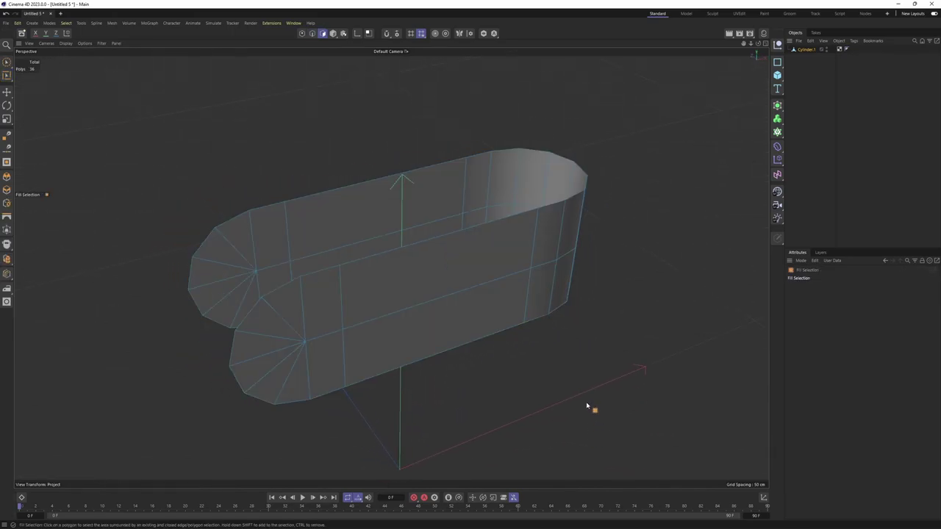
{"action": "middle_click", "coordinate": [541, 344]}
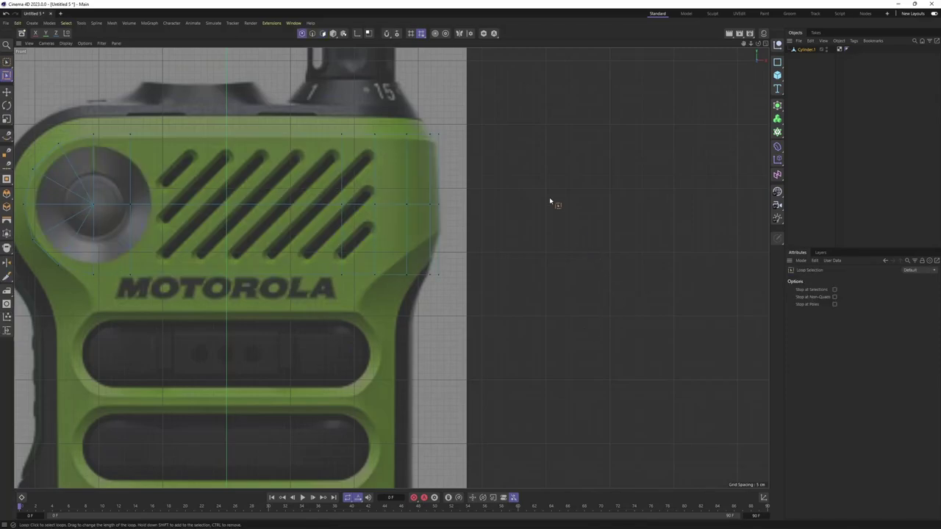
- Line Cut a diagonal edge across the right corner, cutting through hidden faces too
{"action": "right_click", "coordinate": [616, 190]}
{"action": "left_click", "coordinate": [646, 399]}
{"action": "scroll", "coordinate": [639, 299], "scroll_direction": "up", "scroll_amount": 2}
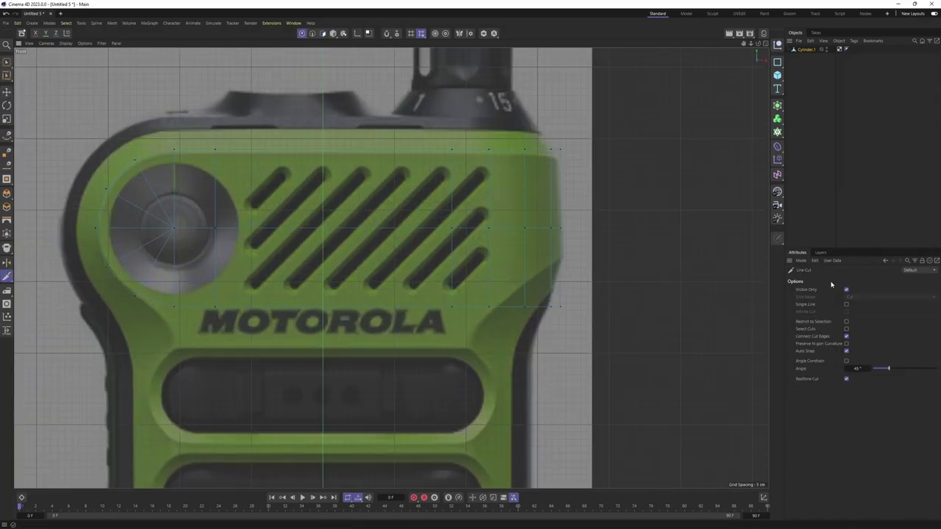
{"action": "left_click", "coordinate": [846, 289]}
{"action": "scroll", "coordinate": [566, 274], "scroll_direction": "up", "scroll_amount": 2}
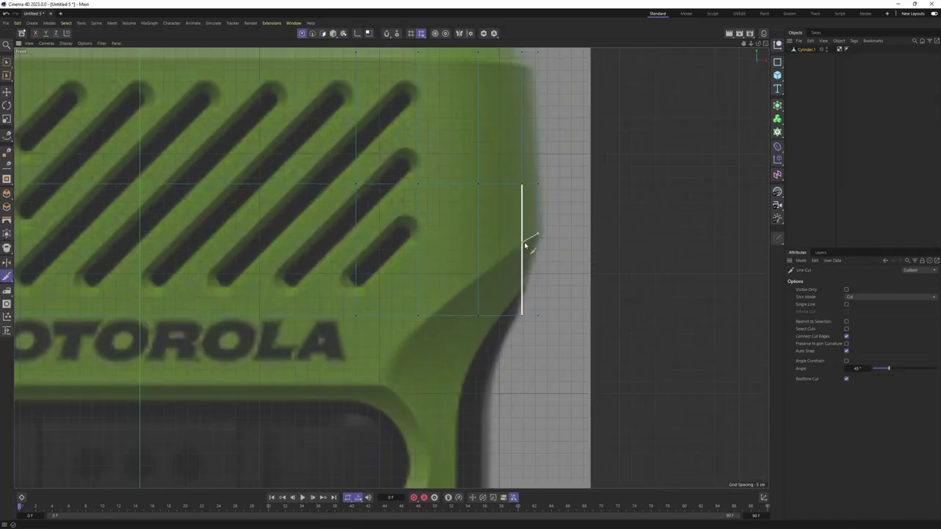
{"action": "left_click", "coordinate": [478, 278]}
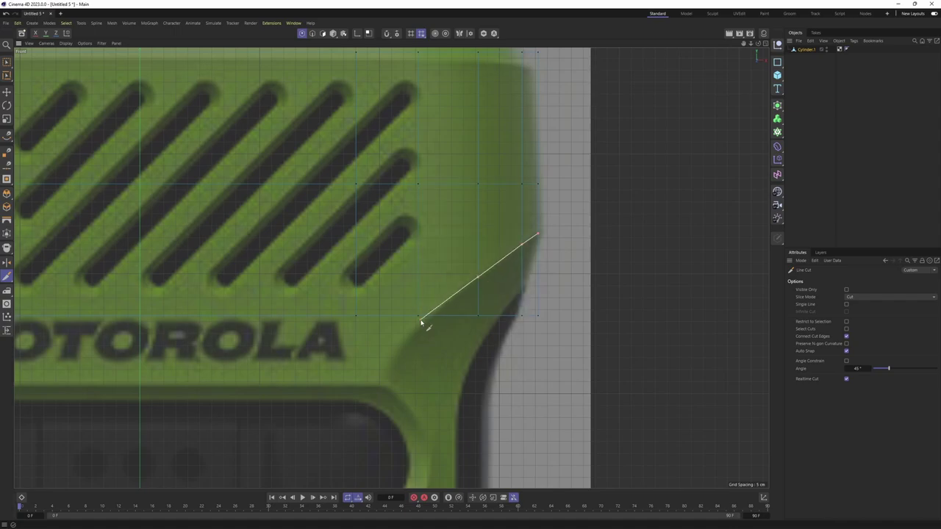
{"action": "key", "text": "Escape"}
- Box-select the bottom-right corner points, the MOTOROLA point row, and the point below the speaker
{"action": "key", "text": "0"}
{"action": "left_click_drag", "start_coordinate": [472, 313], "coordinate": [595, 350]}
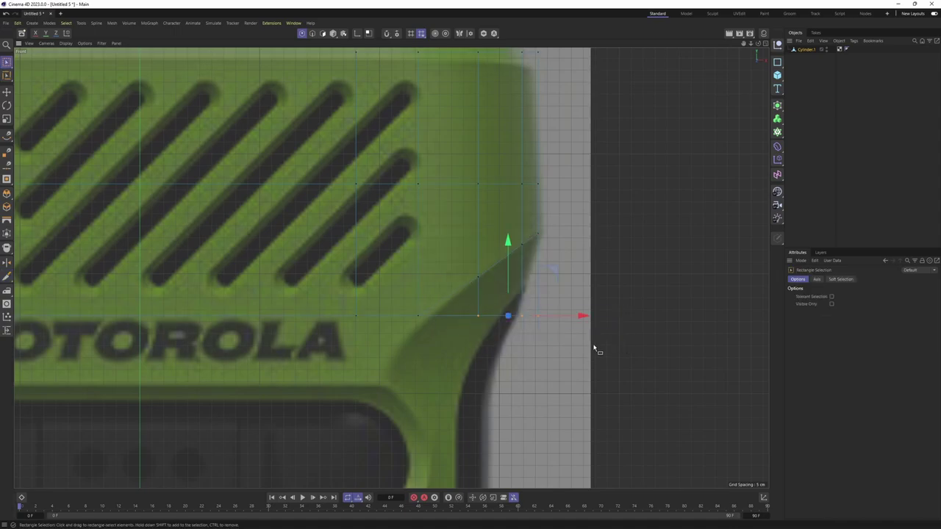
{"action": "scroll", "coordinate": [426, 310], "scroll_direction": "down", "scroll_amount": 2}
{"action": "scroll", "coordinate": [426, 310], "scroll_direction": "down", "scroll_amount": 3}
{"action": "left_click_drag", "start_coordinate": [212, 295], "coordinate": [506, 345]}
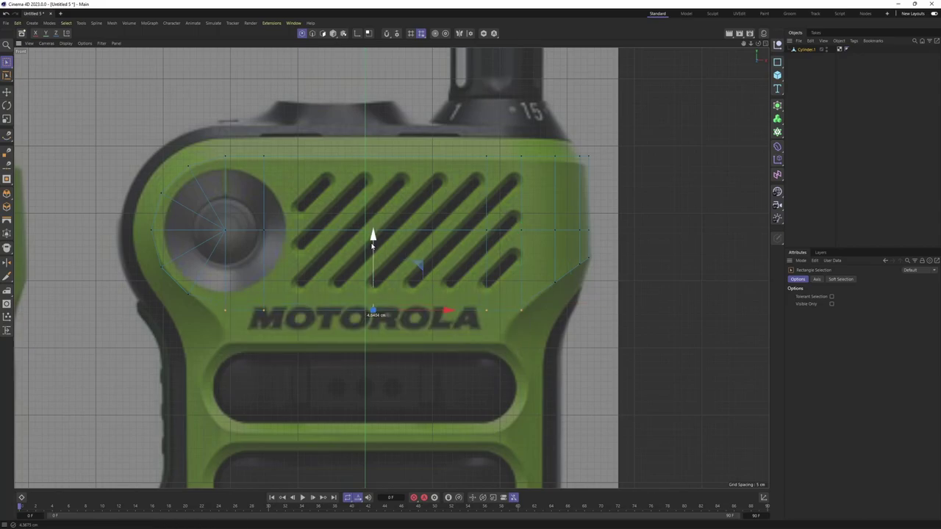
{"action": "left_click", "coordinate": [232, 306]}
{"action": "scroll", "coordinate": [254, 323], "scroll_direction": "up", "scroll_amount": 2}
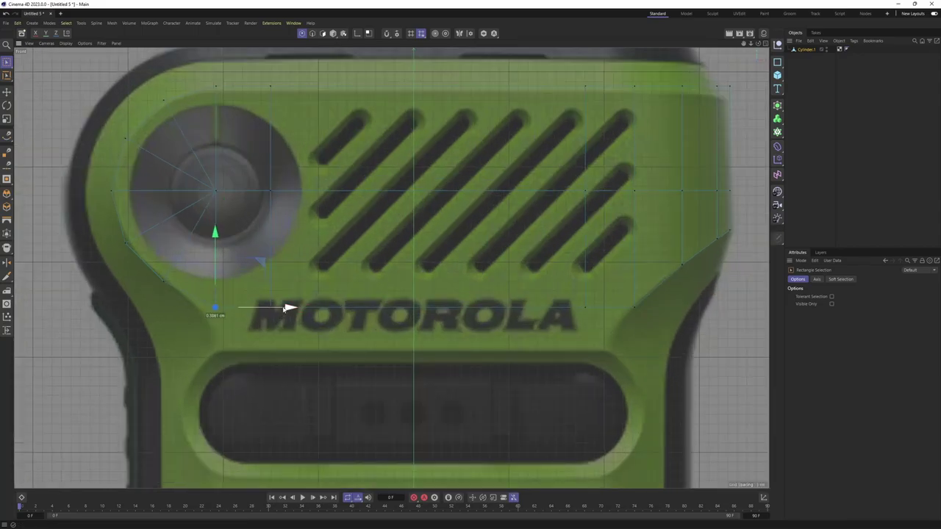
{"action": "scroll", "coordinate": [271, 313], "scroll_direction": "down", "scroll_amount": 2}
{"action": "scroll", "coordinate": [331, 310], "scroll_direction": "down", "scroll_amount": 1}
- Move the edge row above MOTOROLA down below the lettering
{"action": "key", "text": "Return"}
{"action": "scroll", "coordinate": [331, 310], "scroll_direction": "up", "scroll_amount": 1}
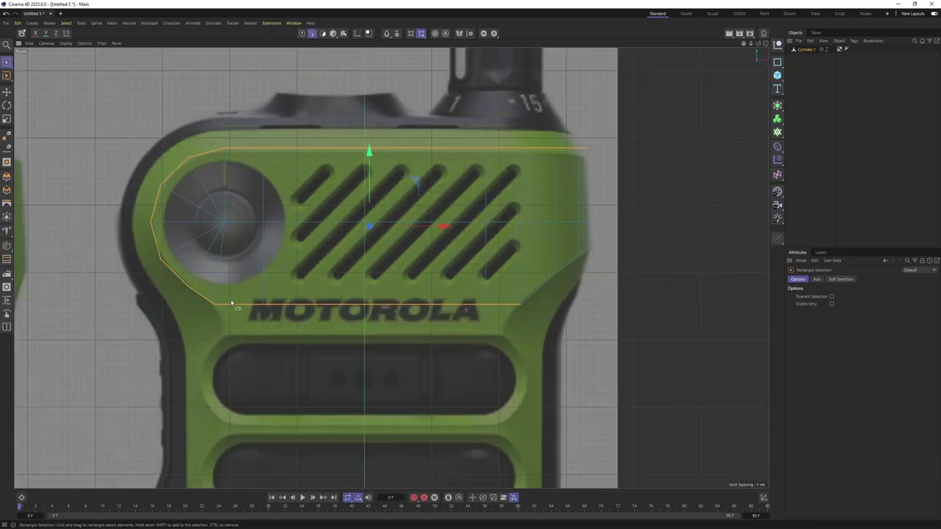
{"action": "left_click_drag", "start_coordinate": [210, 302], "coordinate": [526, 337]}
{"action": "scroll", "coordinate": [421, 334], "scroll_direction": "up", "scroll_amount": 2}
{"action": "left_click_drag", "start_coordinate": [345, 232], "coordinate": [339, 272]}
- Stretch the bottom edge down below the third grille slot
{"action": "key", "text": "t"}
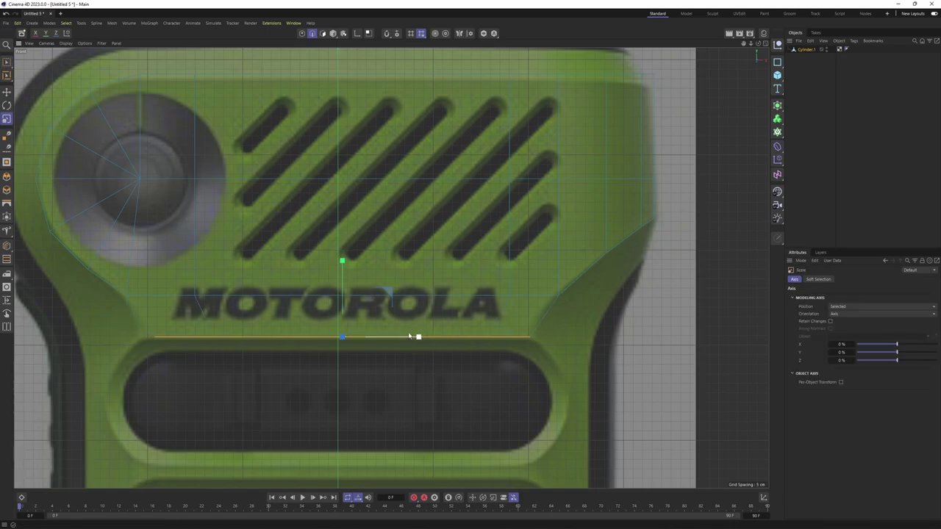
{"action": "key", "text": "0"}
{"action": "left_click_drag", "start_coordinate": [145, 326], "coordinate": [174, 342]}
{"action": "scroll", "coordinate": [173, 340], "scroll_direction": "up", "scroll_amount": 2}
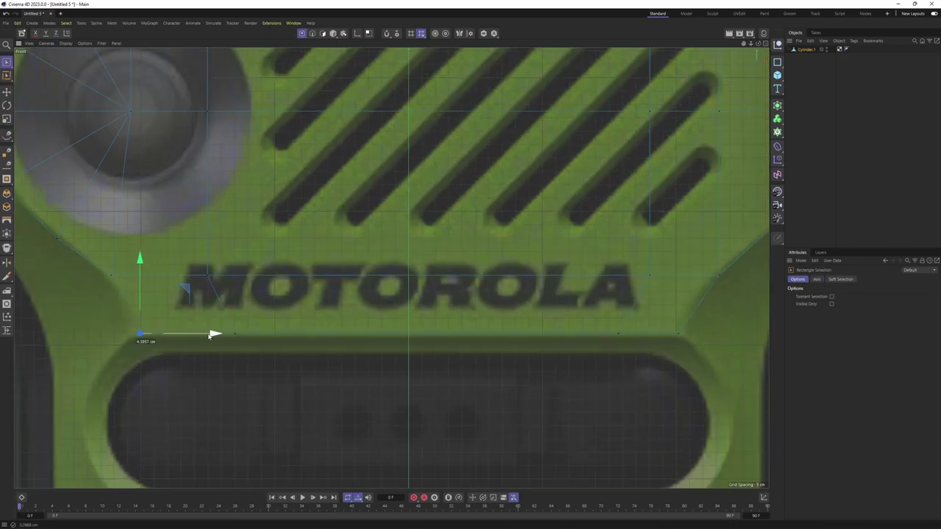
{"action": "scroll", "coordinate": [324, 324], "scroll_direction": "down", "scroll_amount": 2}
{"action": "scroll", "coordinate": [466, 321], "scroll_direction": "down", "scroll_amount": 2}
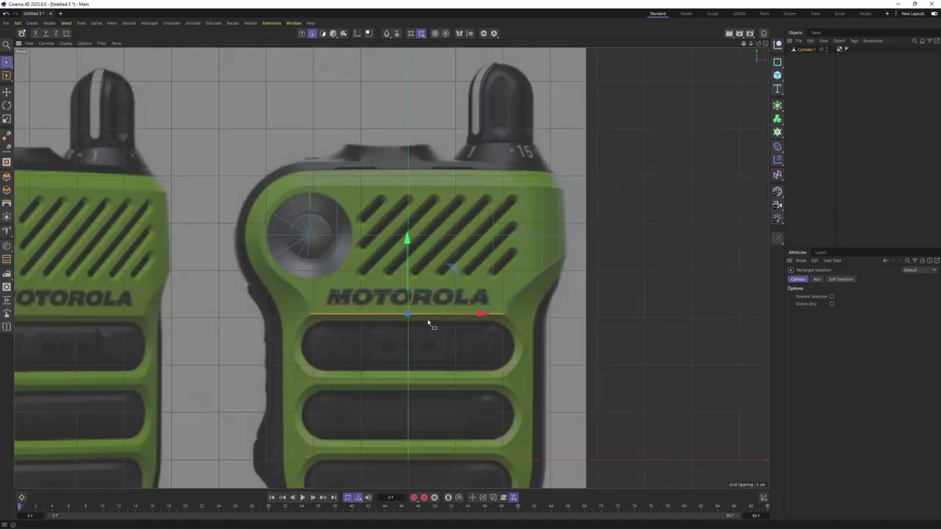
{"action": "scroll", "coordinate": [427, 318], "scroll_direction": "down", "scroll_amount": 1}
{"action": "scroll", "coordinate": [361, 114], "scroll_direction": "down", "scroll_amount": 1}
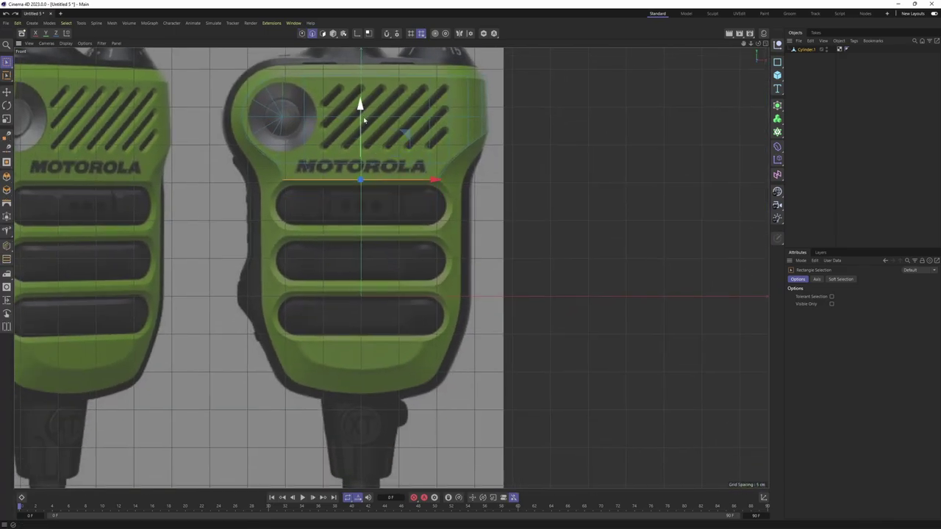
{"action": "left_click_drag", "start_coordinate": [362, 121], "coordinate": [371, 267]}
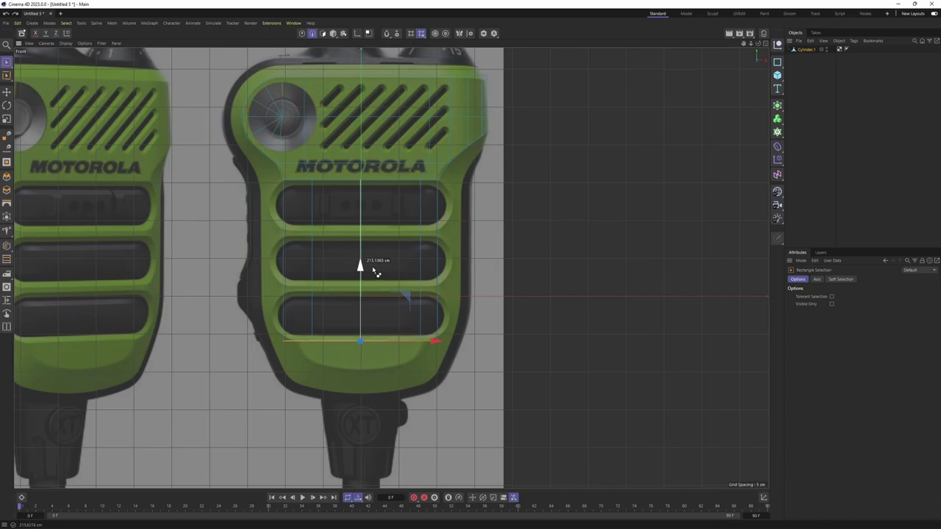
{"action": "scroll", "coordinate": [387, 254], "scroll_direction": "up", "scroll_amount": 1}
{"action": "scroll", "coordinate": [379, 306], "scroll_direction": "up", "scroll_amount": 2}
- Start a Loop/Path Cut for a horizontal loop near 68%
{"action": "key", "text": "k"}
{"action": "key", "text": "l"}
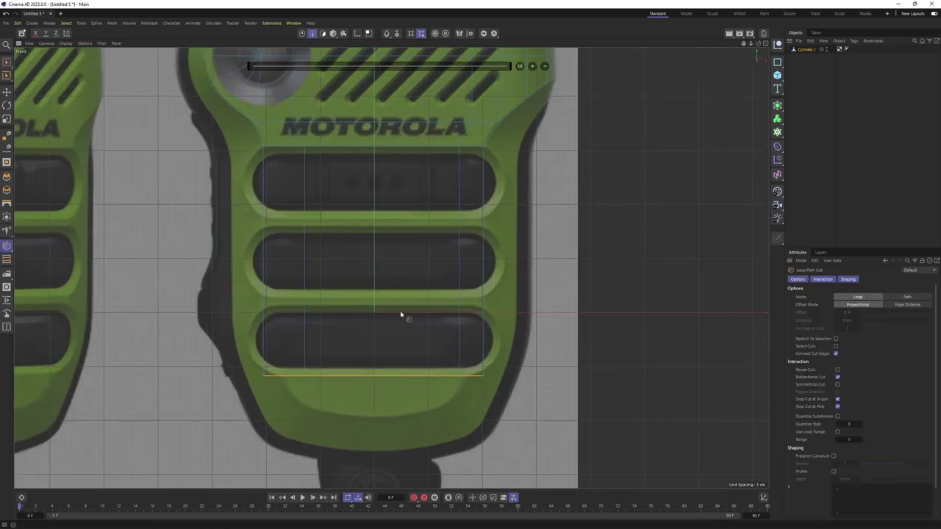
{"action": "scroll", "coordinate": [477, 304], "scroll_direction": "up", "scroll_amount": 3}
{"action": "scroll", "coordinate": [483, 308], "scroll_direction": "up", "scroll_amount": 2}
- Insert a new edge loop across the grille section
{"action": "scroll", "coordinate": [485, 305], "scroll_direction": "down", "scroll_amount": 2}
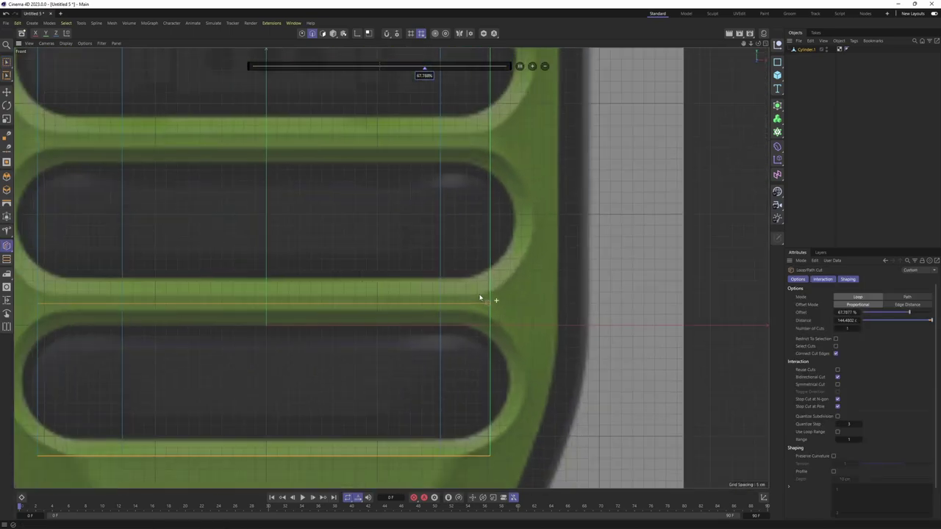
{"action": "left_click", "coordinate": [495, 246]}
{"action": "scroll", "coordinate": [514, 183], "scroll_direction": "down", "scroll_amount": 4}
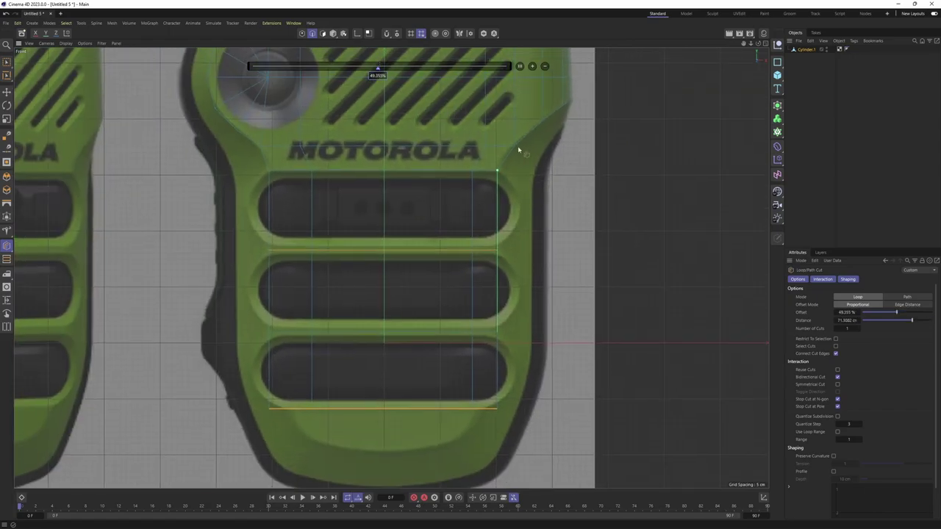
{"action": "scroll", "coordinate": [439, 287], "scroll_direction": "up", "scroll_amount": 2}
{"action": "scroll", "coordinate": [437, 285], "scroll_direction": "up", "scroll_amount": 1}
- Try narrowing the bottom edge loop, undo it, and inspect the mesh in perspective
{"action": "key", "text": "0"}
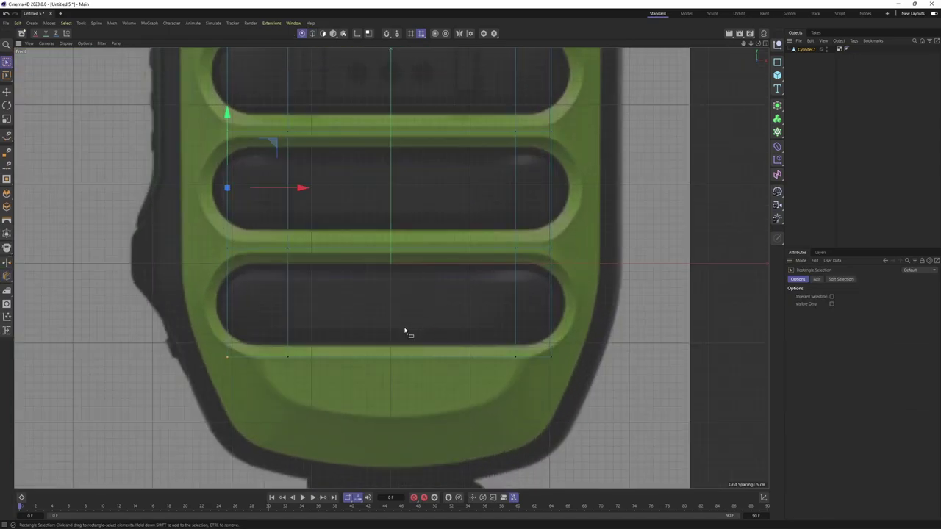
{"action": "scroll", "coordinate": [433, 347], "scroll_direction": "down", "scroll_amount": 1}
{"action": "key", "text": "t"}
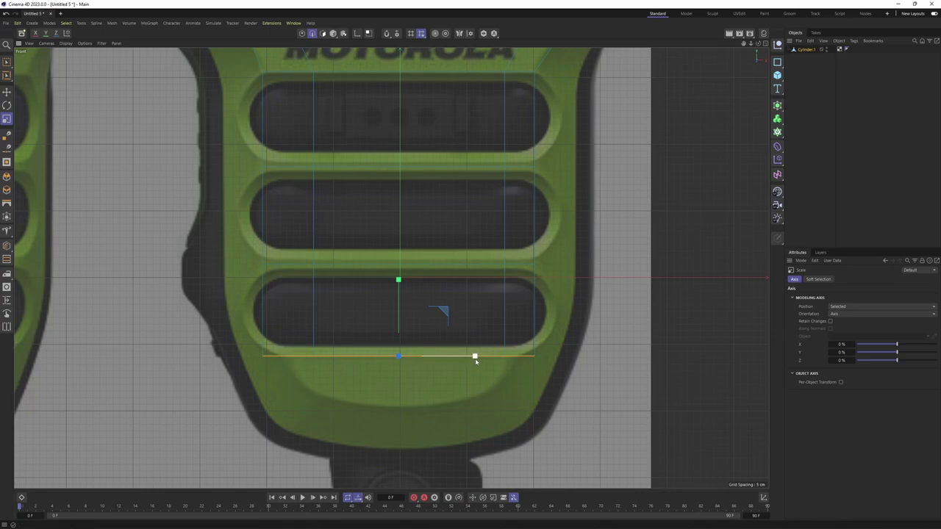
{"action": "left_click_drag", "start_coordinate": [476, 360], "coordinate": [466, 358]}
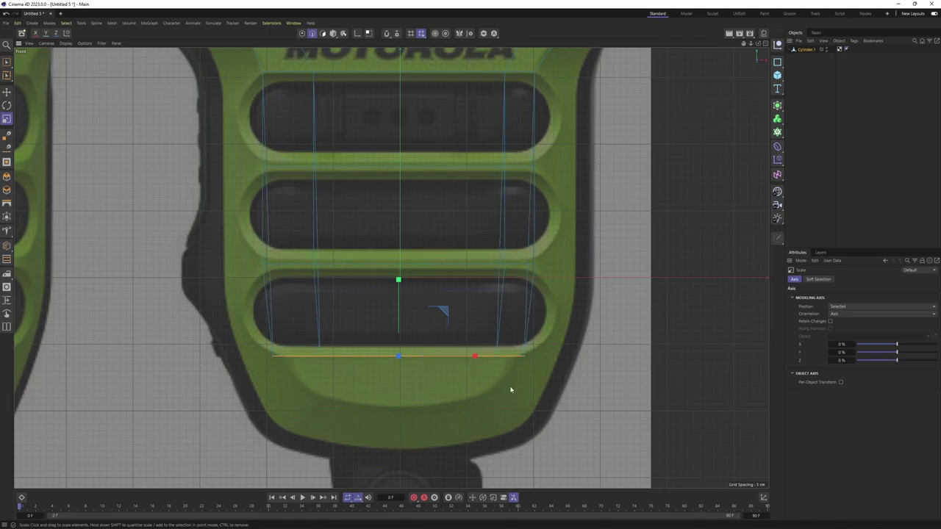
{"action": "key", "text": "ctrl+z"}
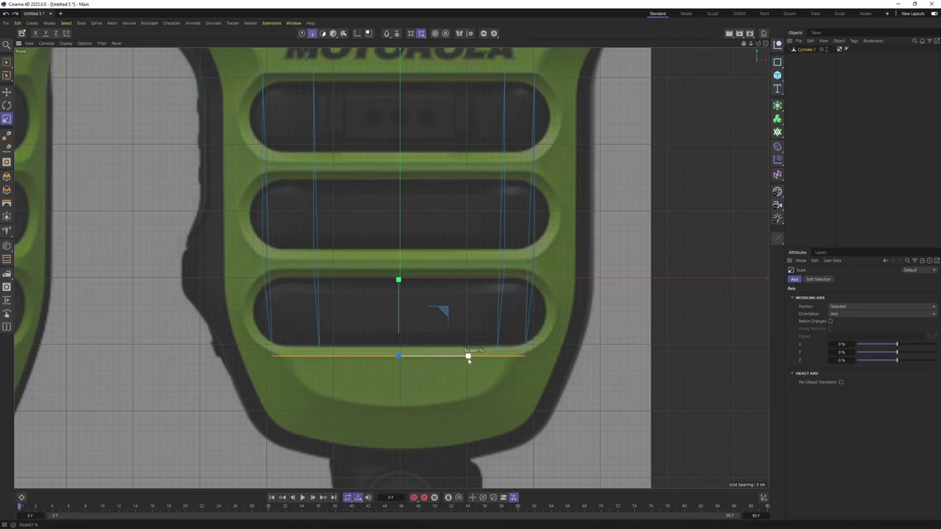
{"action": "middle_click", "coordinate": [462, 357]}
{"action": "middle_click", "coordinate": [375, 253]}
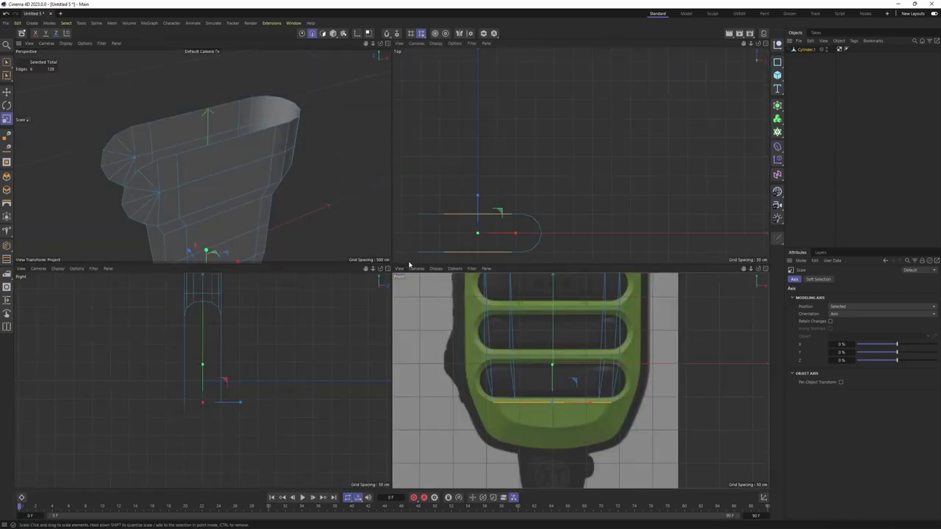
{"action": "mouse_move", "coordinate": [431, 248]}
{"action": "left_mouse_down", "text": "alt"}
{"action": "mouse_move", "coordinate": [389, 227]}
{"action": "mouse_move", "coordinate": [387, 270]}
{"action": "mouse_move", "coordinate": [401, 304]}
{"action": "mouse_move", "coordinate": [388, 284]}
{"action": "mouse_move", "coordinate": [368, 311]}
{"action": "mouse_move", "coordinate": [420, 300]}
{"action": "left_mouse_up", "text": "alt"}
- Delete the selected leg polygons and return to the front reference view
{"action": "key", "text": "Return"}
{"action": "key", "text": "Delete"}
{"action": "key", "text": "F4"}
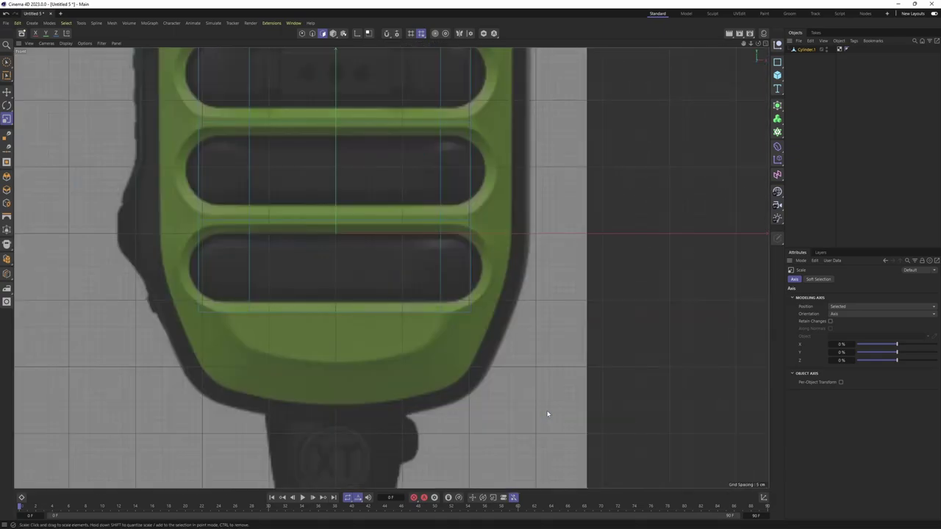
- Scale the bottom row of points inward to follow the radio's lower outline
{"action": "key", "text": "0"}
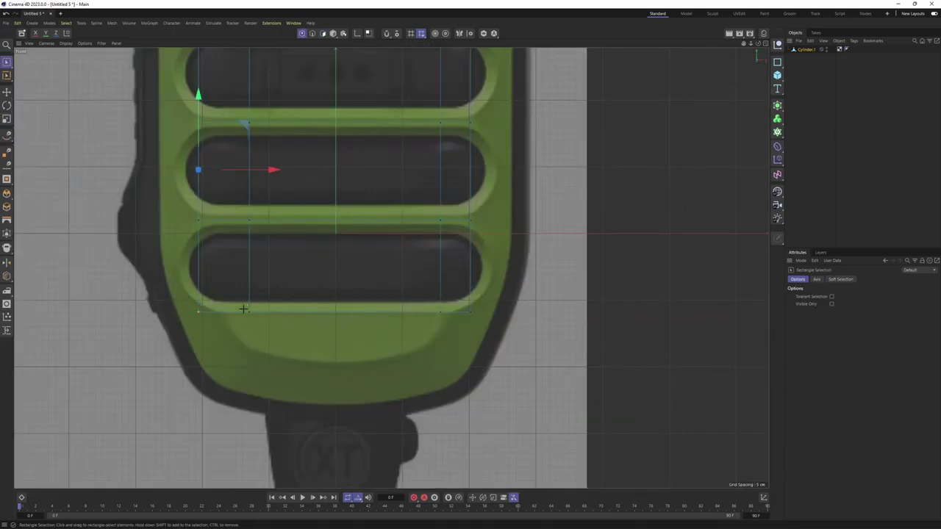
{"action": "left_click_drag", "start_coordinate": [244, 309], "coordinate": [500, 350]}
{"action": "scroll", "coordinate": [500, 350], "scroll_direction": "up", "scroll_amount": 2}
{"action": "key", "text": "t"}
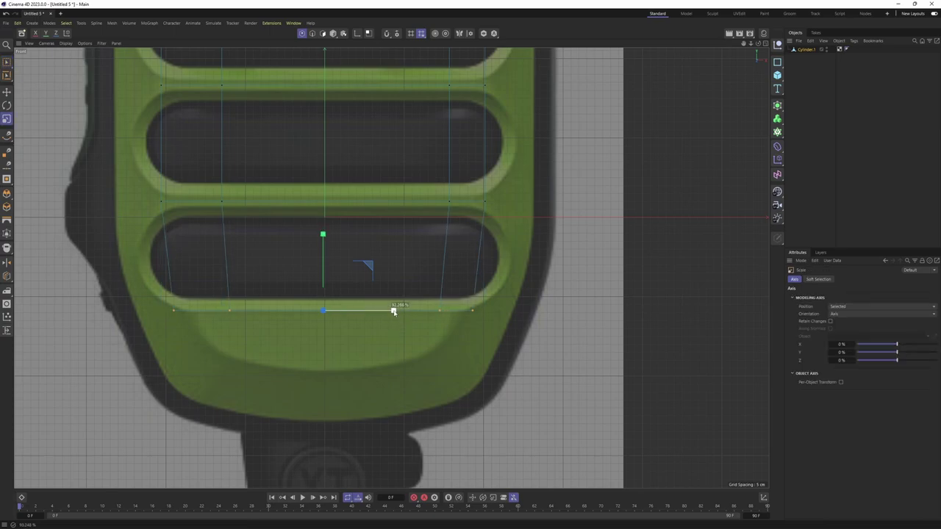
{"action": "left_click_drag", "start_coordinate": [386, 311], "coordinate": [388, 311]}
{"action": "scroll", "coordinate": [315, 332], "scroll_direction": "down", "scroll_amount": 2}
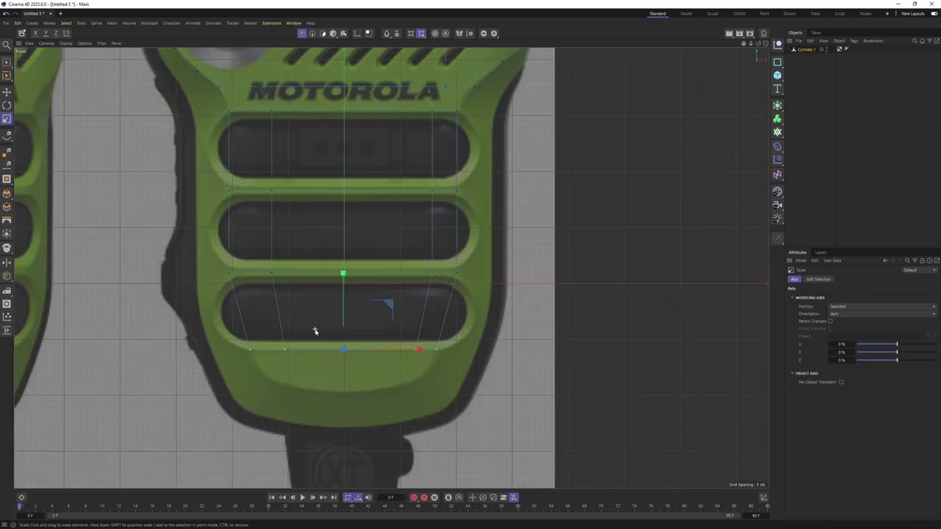
{"action": "scroll", "coordinate": [307, 307], "scroll_direction": "down", "scroll_amount": 2}
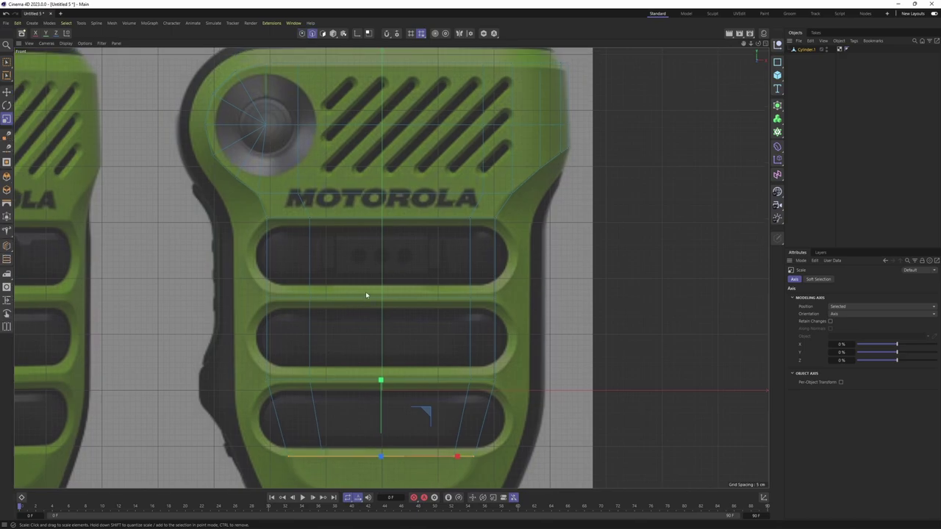
- Switch to the Move tool and orbit the perspective view to check the taper
{"action": "key", "text": "e"}
{"action": "key", "text": "F1"}
{"action": "left_click_drag", "start_coordinate": [338, 211], "coordinate": [418, 315], "text": "alt"}
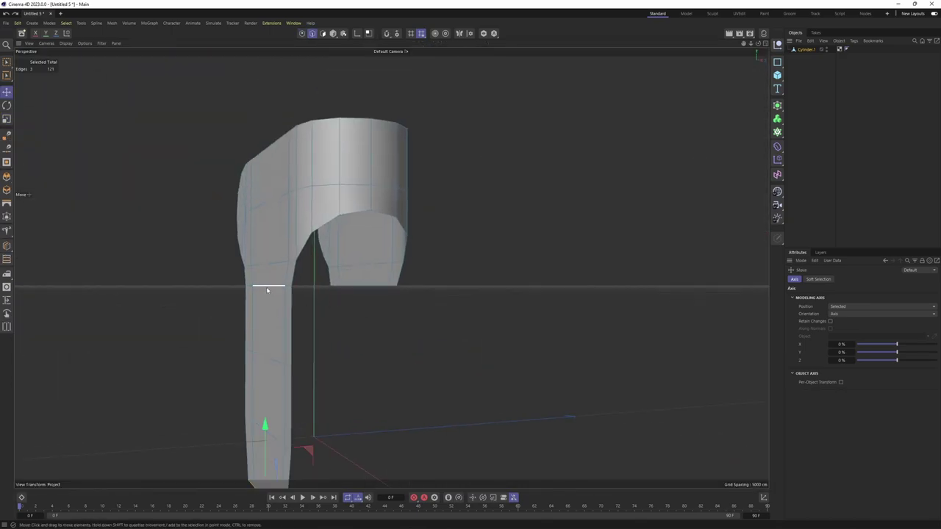
- Symmetrize the panel polygons from -Z to +Z with Weld Seam into a 62-polygon body
{"action": "mouse_move", "coordinate": [267, 287]}
{"action": "left_mouse_down", "text": "alt"}
{"action": "mouse_move", "coordinate": [256, 290]}
{"action": "mouse_move", "coordinate": [380, 285]}
{"action": "mouse_move", "coordinate": [260, 280]}
{"action": "mouse_move", "coordinate": [324, 240]}
{"action": "left_mouse_up", "text": "alt"}
{"action": "key", "text": "Return"}
{"action": "left_click", "coordinate": [322, 237]}
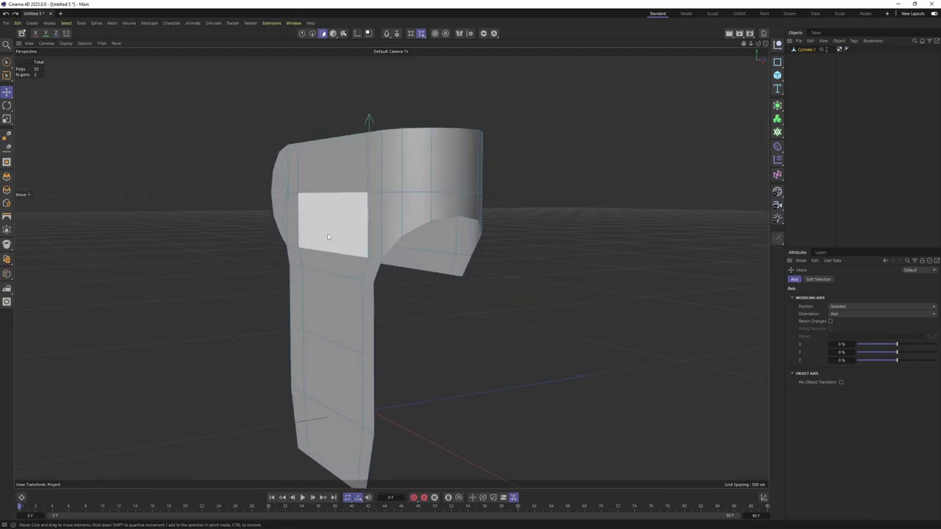
{"action": "right_click", "coordinate": [321, 237]}
{"action": "left_click_drag", "start_coordinate": [406, 332], "coordinate": [366, 305], "text": "alt"}
{"action": "right_click", "coordinate": [366, 305]}
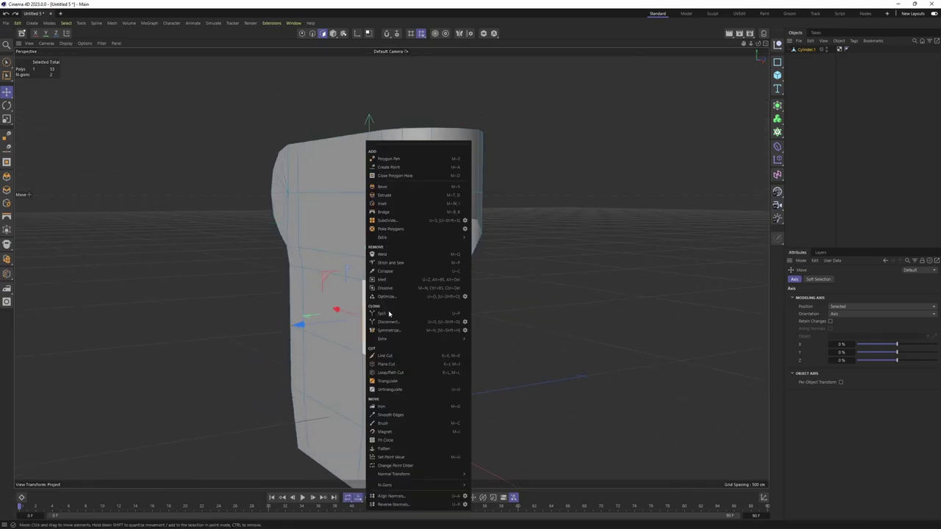
{"action": "left_click", "coordinate": [465, 332]}
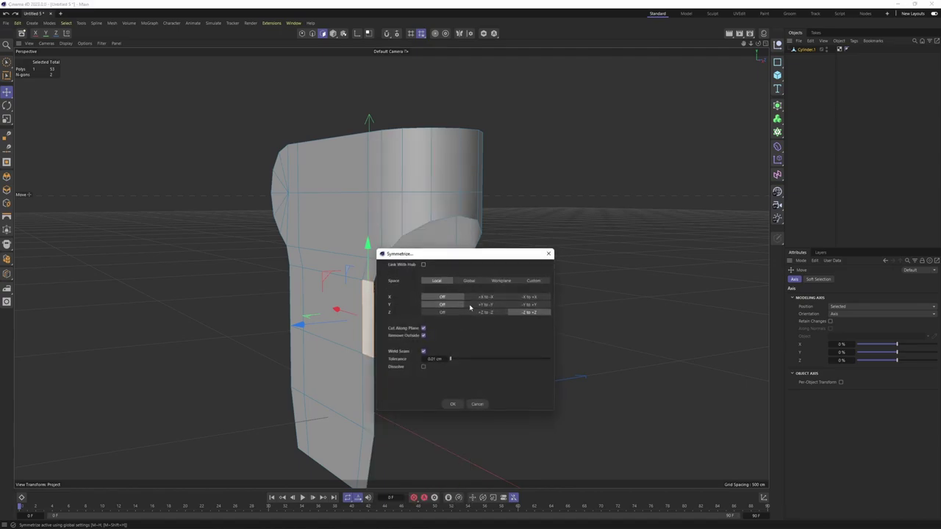
{"action": "left_click_drag", "start_coordinate": [470, 253], "coordinate": [639, 190]}
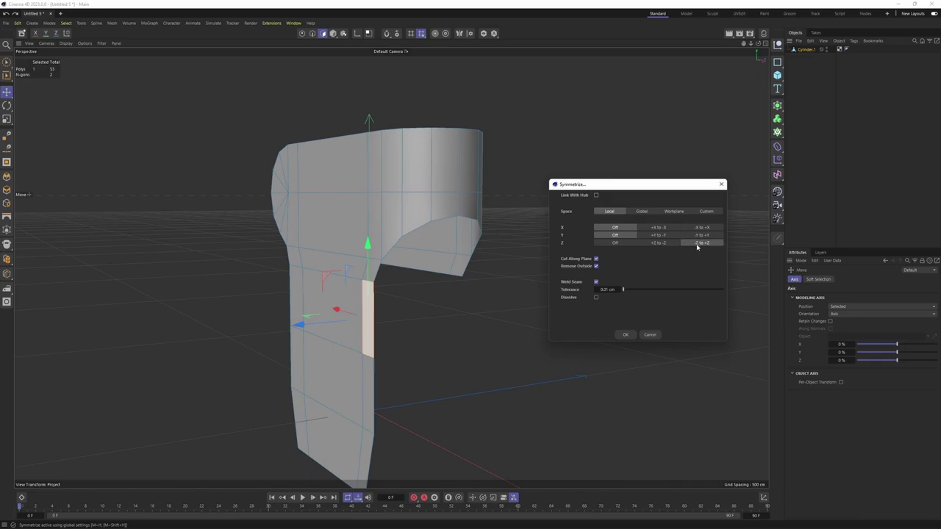
{"action": "left_click", "coordinate": [626, 336]}
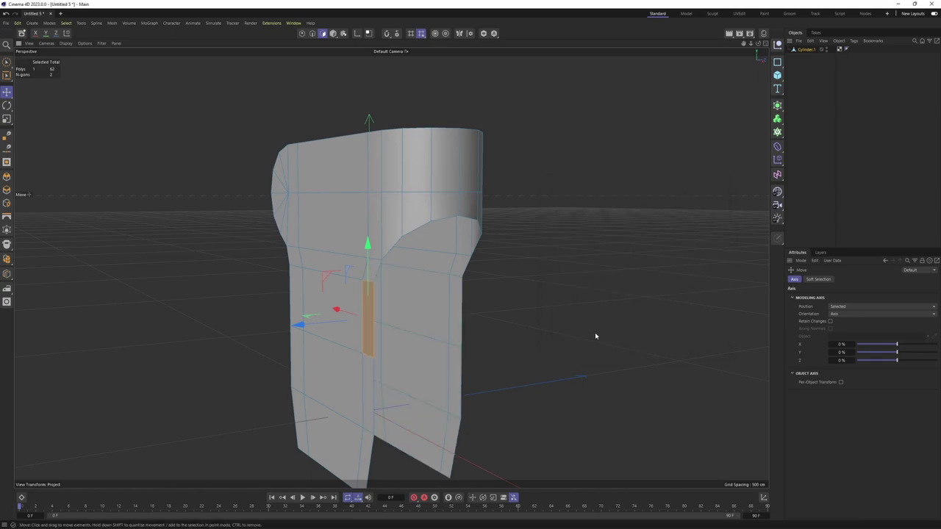
{"action": "left_click_drag", "start_coordinate": [595, 332], "coordinate": [531, 270], "text": "alt"}
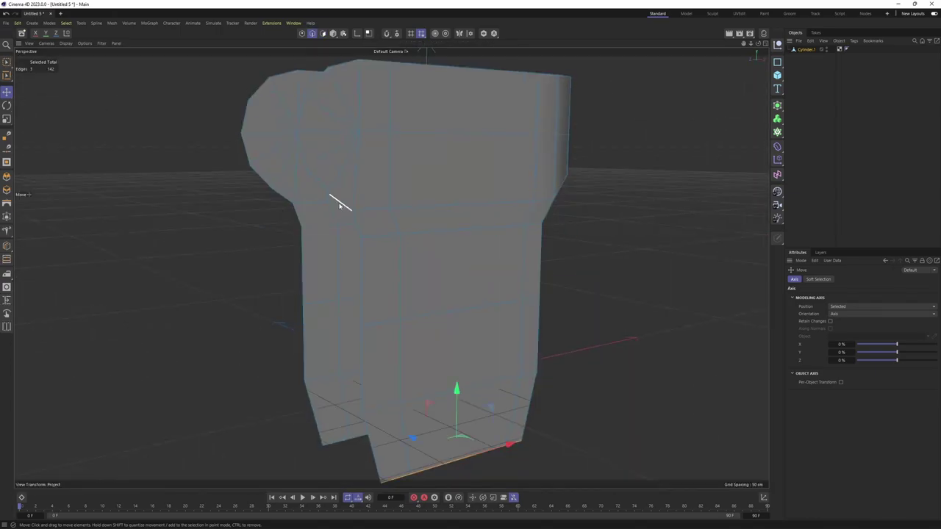
- Loop-select both open border edge loops and hide the viewport grid and horizon
{"action": "left_click_drag", "start_coordinate": [339, 204], "coordinate": [386, 256], "text": "alt"}
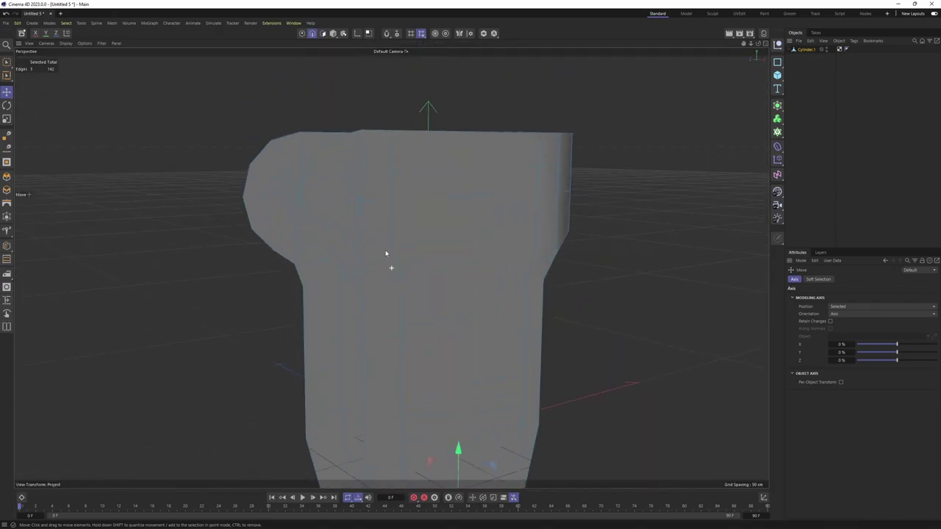
{"action": "key", "text": "u"}
{"action": "key", "text": "l"}
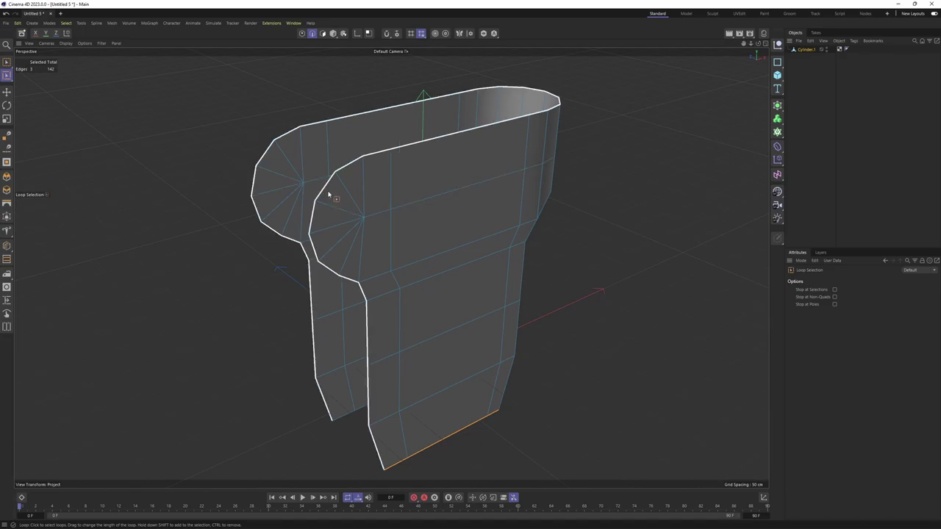
{"action": "left_click", "coordinate": [330, 189]}
{"action": "left_click_drag", "start_coordinate": [374, 218], "coordinate": [421, 337], "text": "alt"}
{"action": "mouse_move", "coordinate": [511, 288]}
{"action": "left_mouse_down", "text": "alt"}
{"action": "mouse_move", "coordinate": [447, 123]}
{"action": "mouse_move", "coordinate": [404, 158]}
{"action": "mouse_move", "coordinate": [404, 183]}
{"action": "left_mouse_up", "text": "alt"}
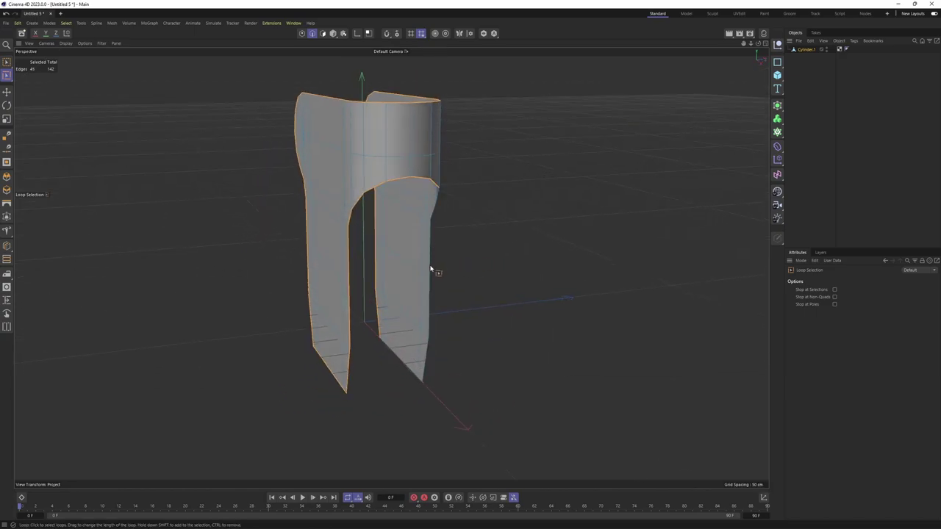
{"action": "left_click", "coordinate": [102, 42]}
{"action": "left_click", "coordinate": [125, 94]}
{"action": "mouse_move", "coordinate": [174, 120]}
{"action": "left_mouse_down", "text": "alt"}
{"action": "mouse_move", "coordinate": [522, 216]}
{"action": "mouse_move", "coordinate": [505, 258]}
{"action": "left_mouse_up", "text": "alt"}
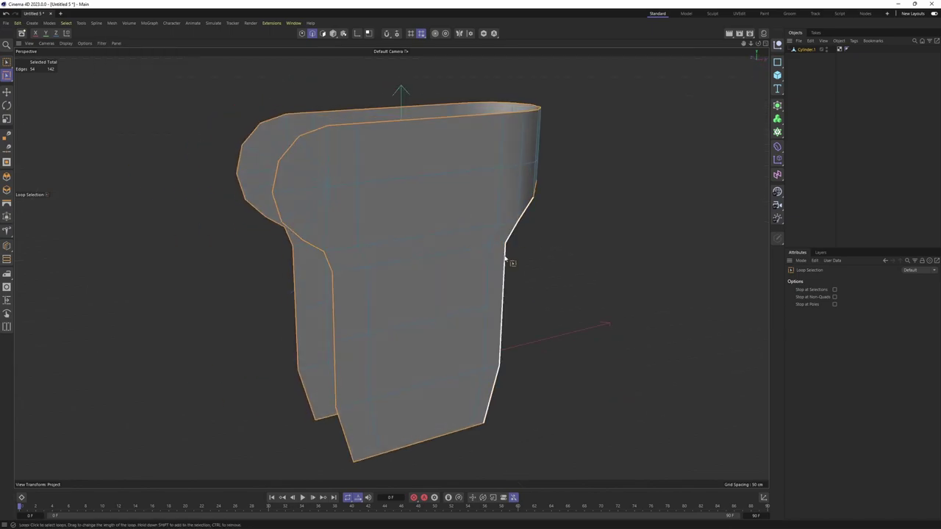
- Extrude the border edges outward and rotate them about 113° into a curled rim
{"action": "right_click", "coordinate": [505, 258]}
{"action": "left_click", "coordinate": [550, 187]}
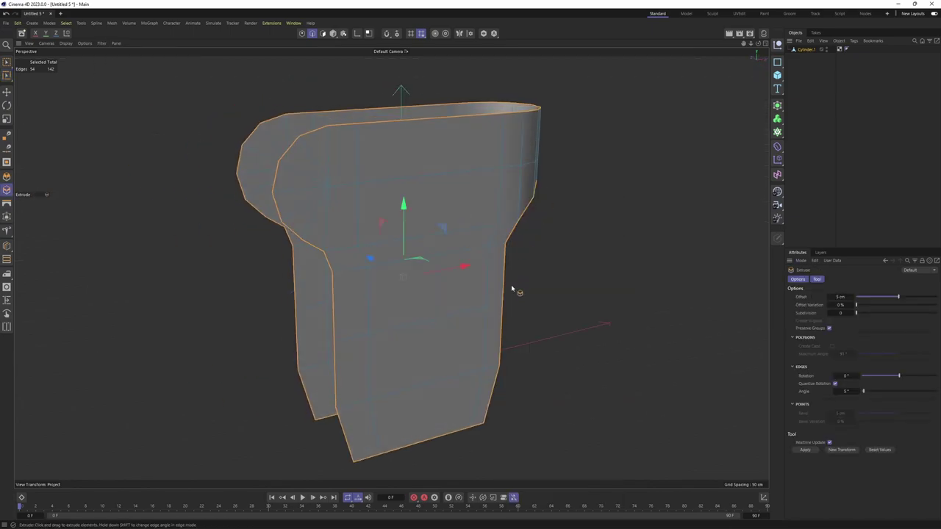
{"action": "mouse_move", "coordinate": [451, 261]}
{"action": "left_mouse_down", "text": "alt"}
{"action": "mouse_move", "coordinate": [505, 323]}
{"action": "mouse_move", "coordinate": [543, 324]}
{"action": "left_mouse_up", "text": "alt"}
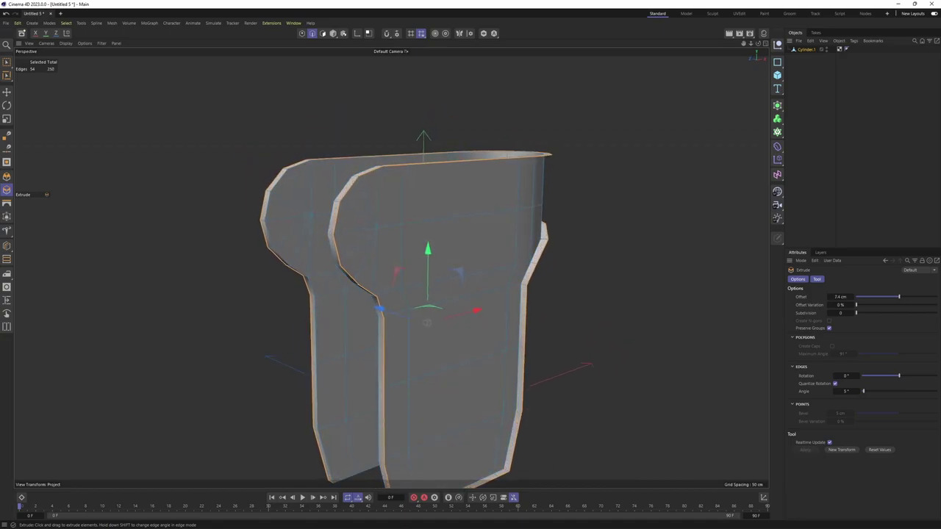
{"action": "left_click_drag", "start_coordinate": [897, 377], "coordinate": [923, 377]}
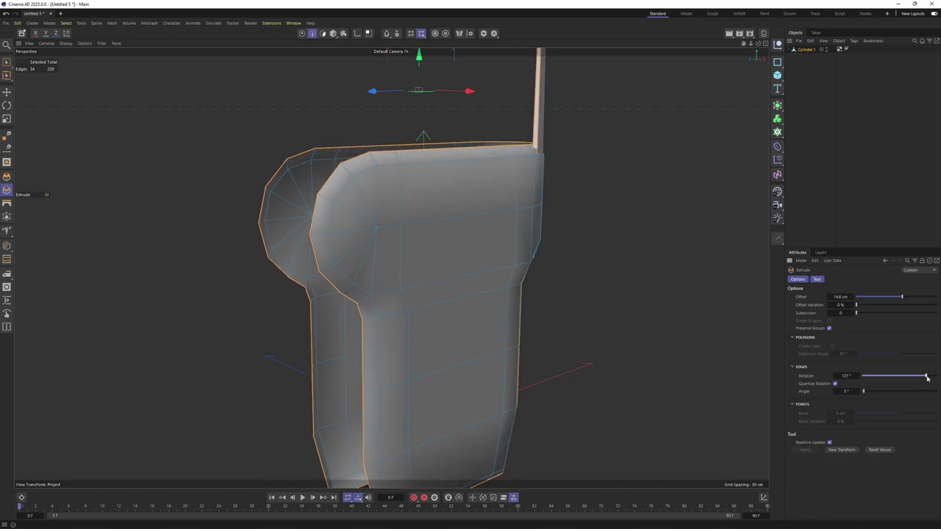
{"action": "mouse_move", "coordinate": [661, 294]}
{"action": "left_mouse_down", "text": "alt"}
{"action": "mouse_move", "coordinate": [506, 285]}
{"action": "mouse_move", "coordinate": [434, 254]}
{"action": "left_mouse_up", "text": "alt"}
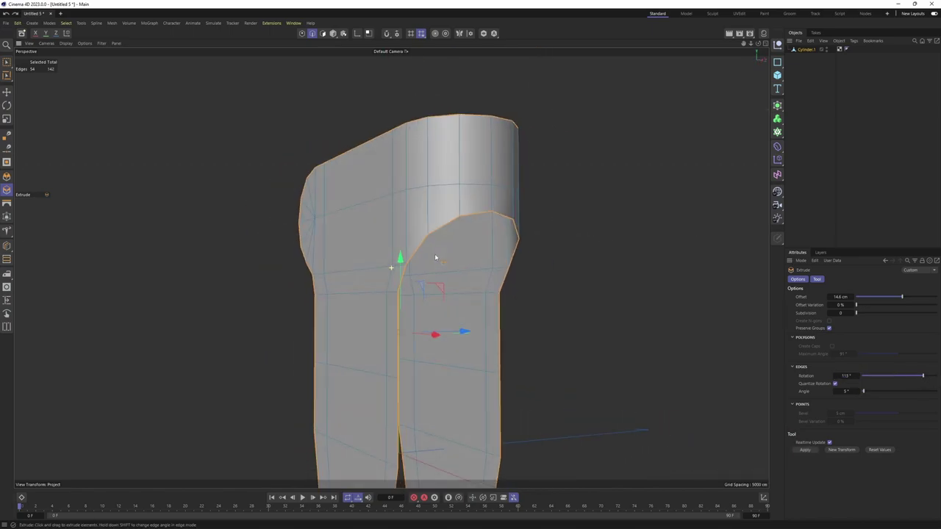
{"action": "scroll", "coordinate": [470, 220], "scroll_direction": "up", "scroll_amount": 5}
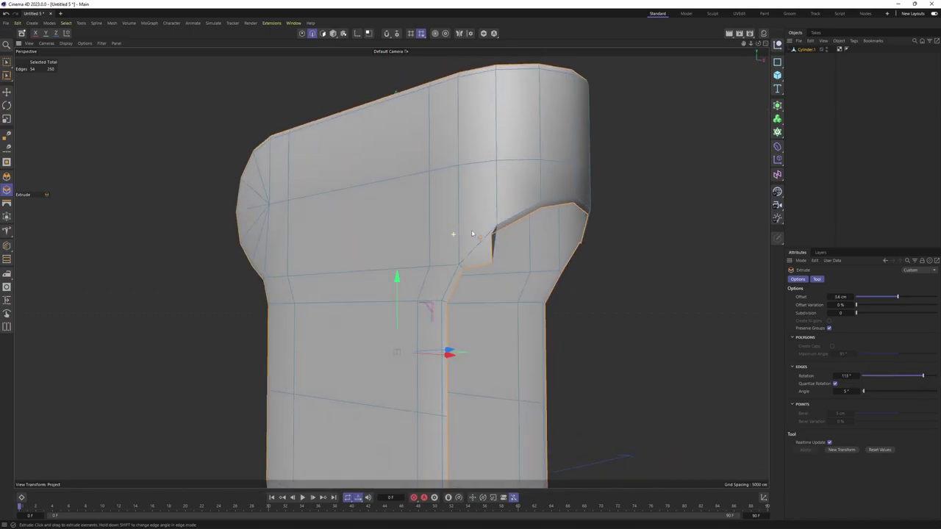
- Box-select the overlapping points at the notch corner and weld them together
{"action": "key", "text": "u"}
{"action": "key", "text": "l"}
{"action": "scroll", "coordinate": [514, 223], "scroll_direction": "up", "scroll_amount": 3}
{"action": "key", "text": "0"}
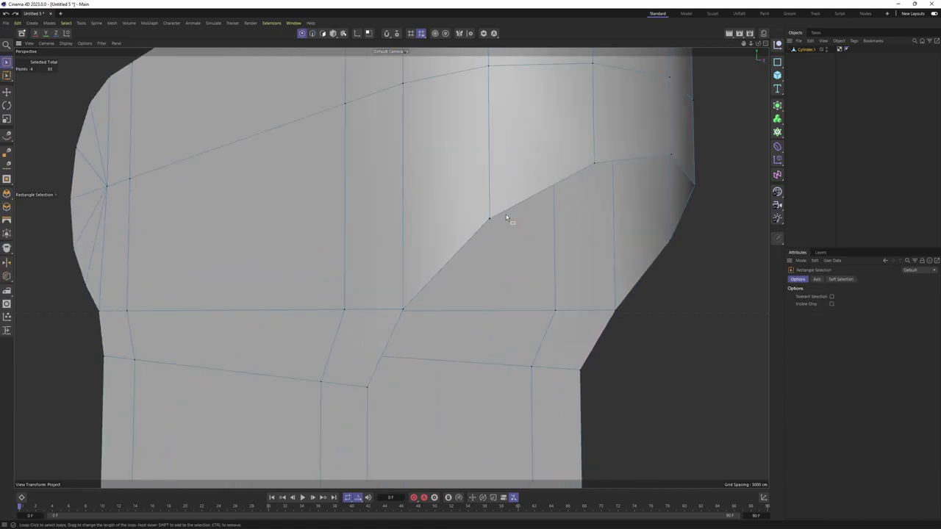
{"action": "left_click", "coordinate": [489, 217]}
{"action": "left_click_drag", "start_coordinate": [489, 217], "coordinate": [481, 251], "text": "alt"}
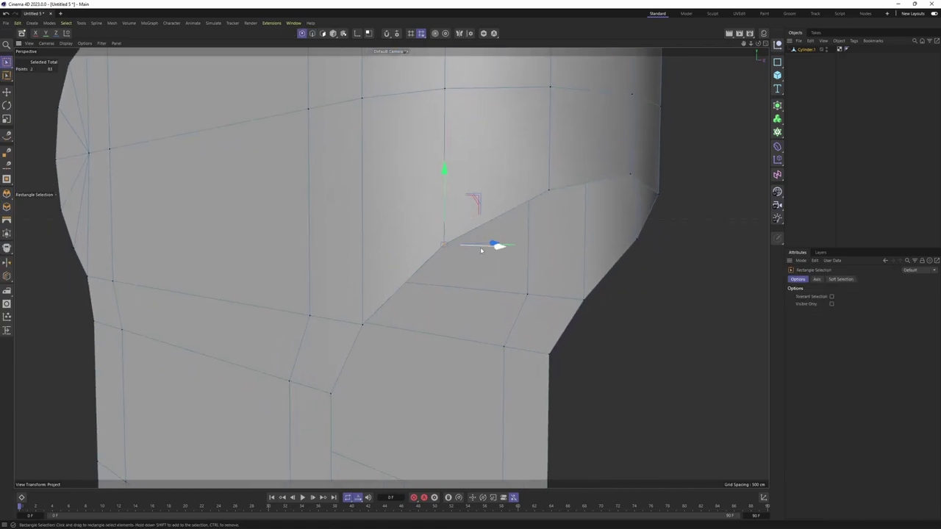
{"action": "key", "text": "m"}
{"action": "key", "text": "q"}
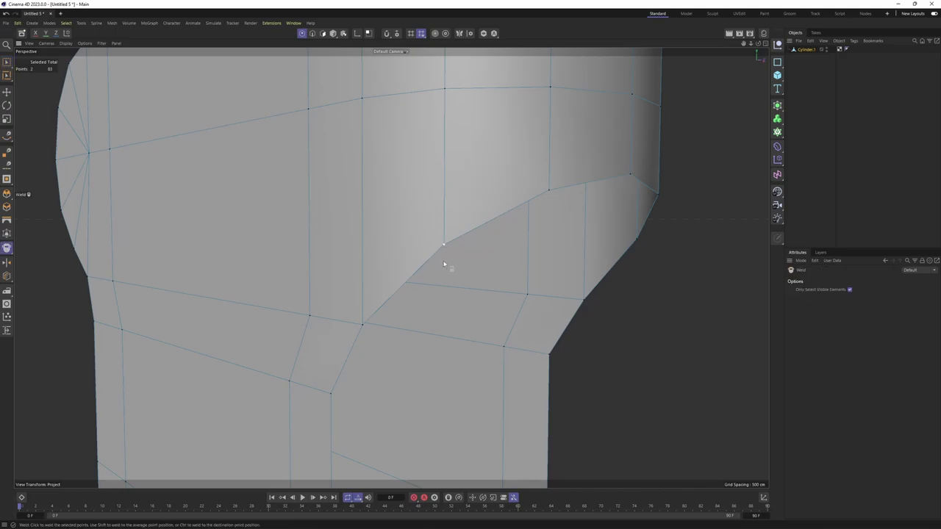
{"action": "mouse_move", "coordinate": [472, 242]}
{"action": "left_mouse_down", "text": "alt"}
{"action": "mouse_move", "coordinate": [473, 204]}
{"action": "mouse_move", "coordinate": [382, 231]}
{"action": "mouse_move", "coordinate": [409, 273]}
{"action": "mouse_move", "coordinate": [380, 254]}
{"action": "mouse_move", "coordinate": [525, 239]}
{"action": "mouse_move", "coordinate": [445, 222]}
{"action": "mouse_move", "coordinate": [441, 210]}
{"action": "mouse_move", "coordinate": [552, 223]}
{"action": "mouse_move", "coordinate": [524, 215]}
{"action": "mouse_move", "coordinate": [542, 235]}
{"action": "left_mouse_up", "text": "alt"}
- Re-extrude the rim edges to a 14.6 cm offset at 113°, viewed over the front reference
{"action": "key", "text": "0"}
{"action": "key", "text": "m"}
{"action": "key", "text": "q"}
{"action": "key", "text": "e"}
{"action": "key", "text": "d"}
{"action": "key", "text": "F4"}
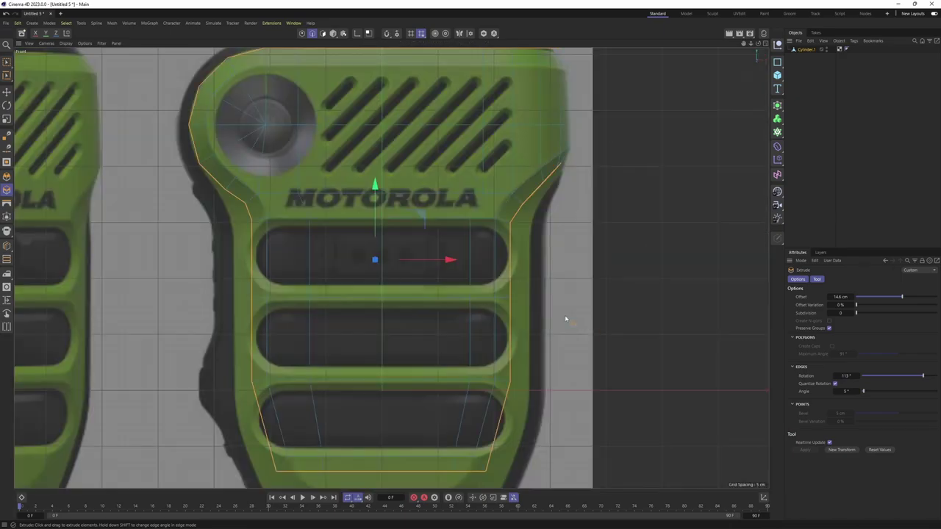
{"action": "scroll", "coordinate": [563, 319], "scroll_direction": "down", "scroll_amount": 3}
{"action": "scroll", "coordinate": [427, 220], "scroll_direction": "up", "scroll_amount": 2}
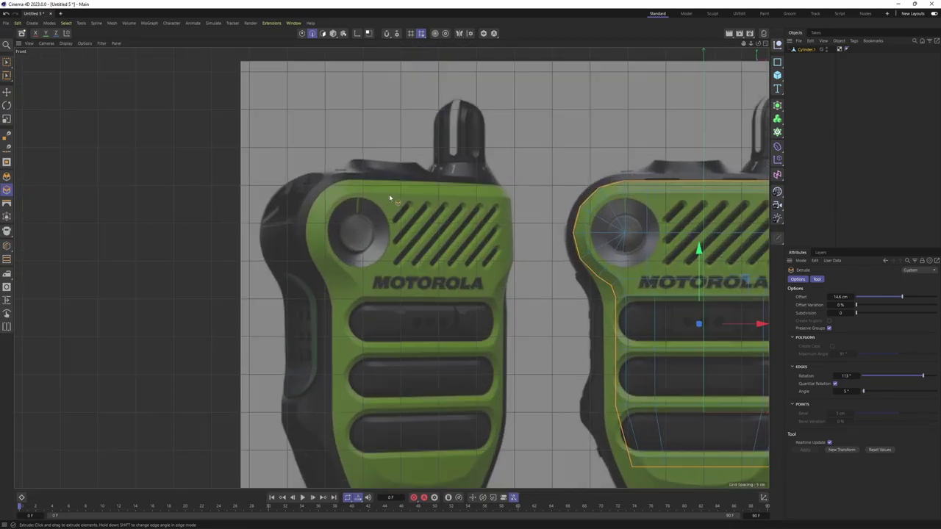
- In the four-view layout, raise the rim Extrude Offset to 17.2 cm and Rotation to 132°
{"action": "key", "text": "F5"}
{"action": "scroll", "coordinate": [327, 199], "scroll_direction": "up", "scroll_amount": 2}
{"action": "left_click_drag", "start_coordinate": [210, 120], "coordinate": [245, 115], "text": "alt"}
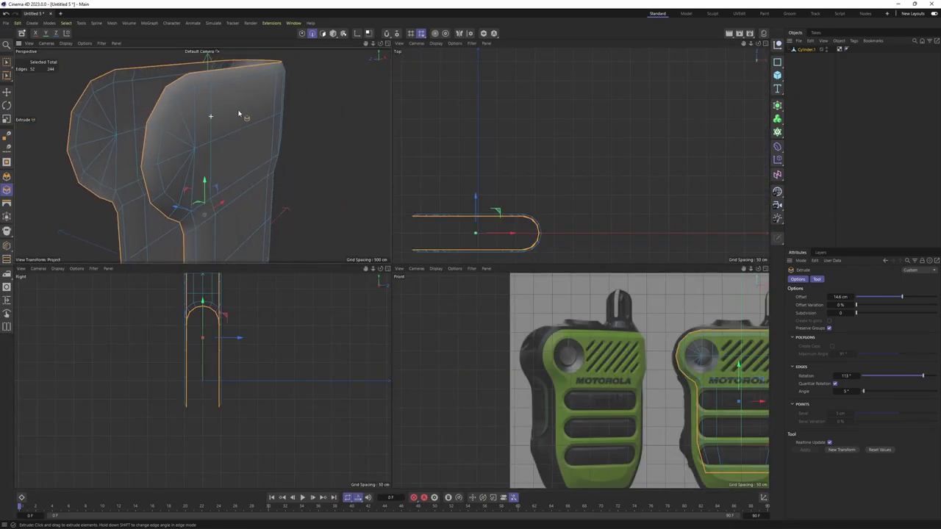
{"action": "scroll", "coordinate": [641, 332], "scroll_direction": "up", "scroll_amount": 3}
{"action": "scroll", "coordinate": [713, 342], "scroll_direction": "down", "scroll_amount": 2}
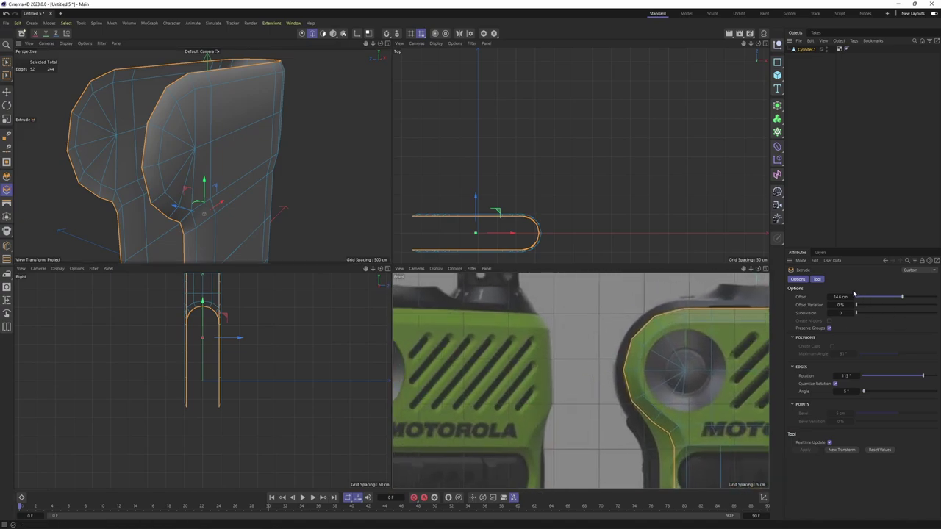
{"action": "scroll", "coordinate": [683, 309], "scroll_direction": "down", "scroll_amount": 2}
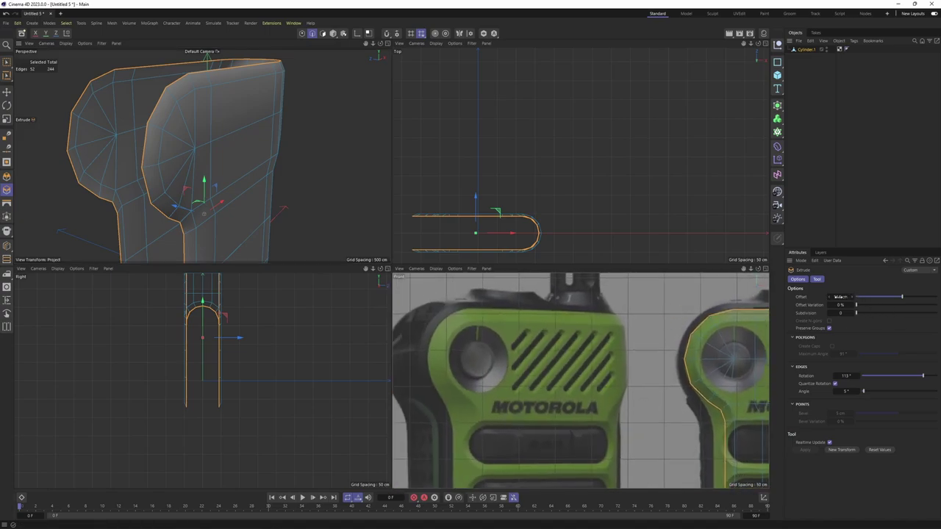
{"action": "left_click_drag", "start_coordinate": [691, 323], "coordinate": [711, 324]}
{"action": "mouse_move", "coordinate": [634, 344]}
{"action": "middle_mouse_down", "text": "alt"}
{"action": "mouse_move", "coordinate": [612, 327]}
{"action": "mouse_move", "coordinate": [704, 344]}
{"action": "middle_mouse_up", "text": "alt"}
{"action": "scroll", "coordinate": [704, 343], "scroll_direction": "down", "scroll_amount": 1}
{"action": "left_click_drag", "start_coordinate": [924, 376], "coordinate": [928, 376]}
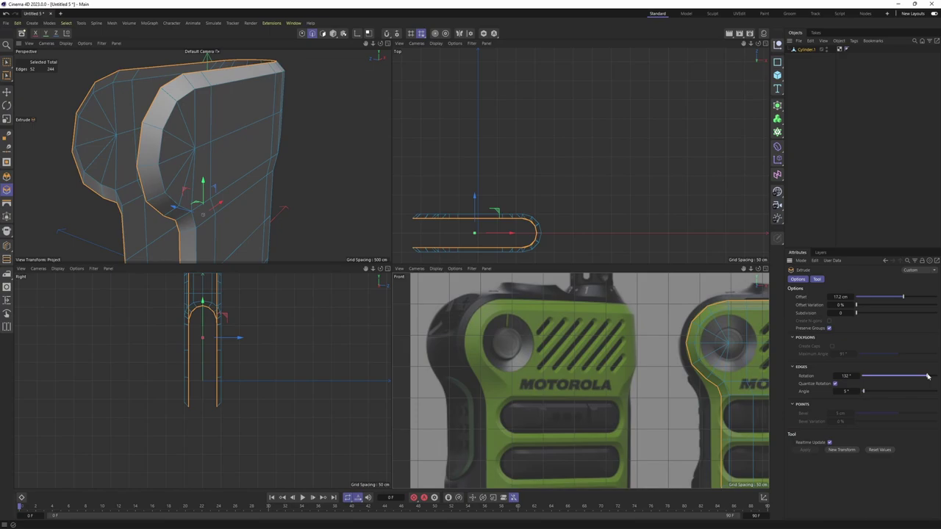
- Maximize the Front view, switch to points with Rectangle Selection, and select a left-shoulder point
{"action": "middle_click", "coordinate": [622, 343]}
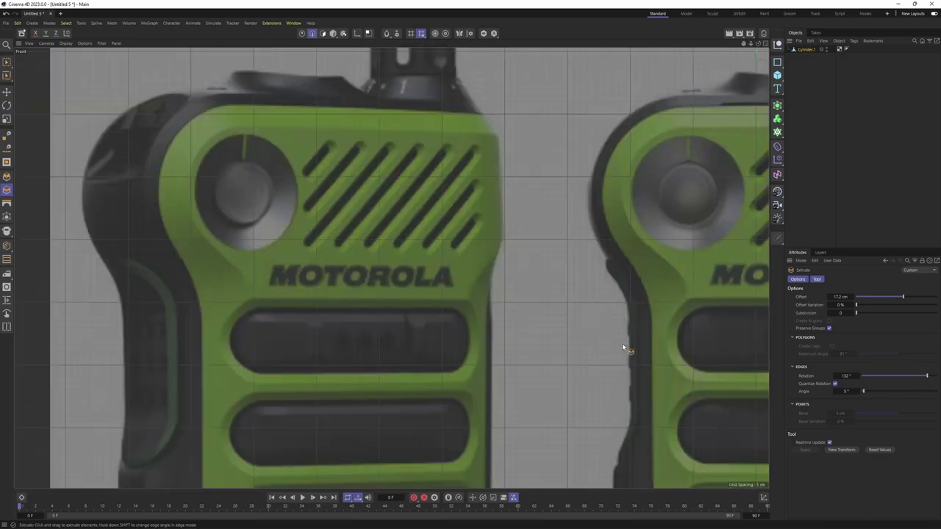
{"action": "scroll", "coordinate": [622, 343], "scroll_direction": "up", "scroll_amount": 3}
{"action": "scroll", "coordinate": [397, 300], "scroll_direction": "up", "scroll_amount": 2}
{"action": "scroll", "coordinate": [397, 301], "scroll_direction": "up", "scroll_amount": 1}
{"action": "key", "text": "ctrl+shift+a"}
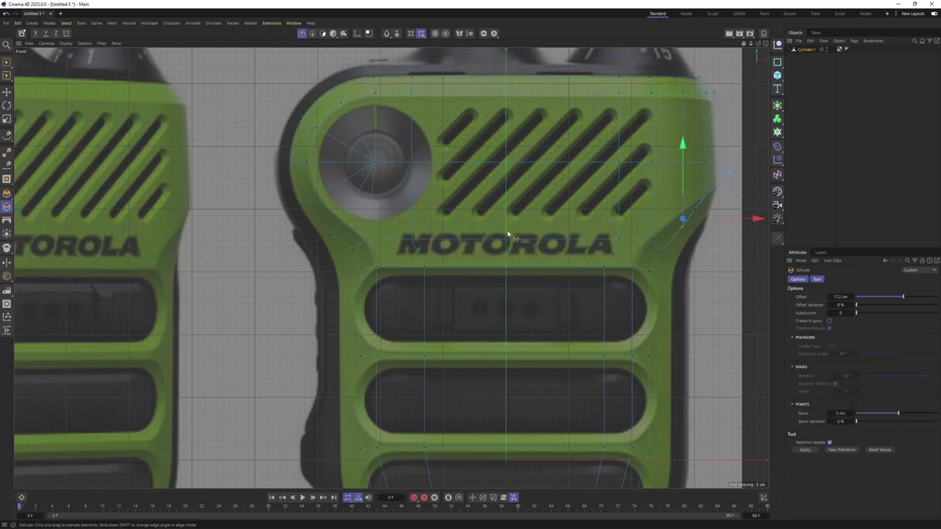
{"action": "key", "text": "0"}
{"action": "scroll", "coordinate": [324, 233], "scroll_direction": "up", "scroll_amount": 2}
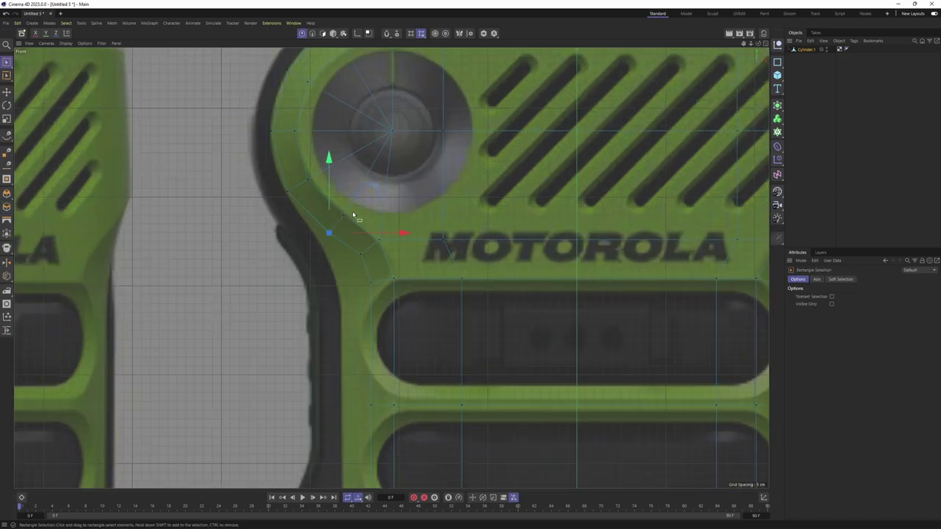
{"action": "middle_click_drag", "start_coordinate": [353, 215], "coordinate": [419, 181]}
{"action": "left_click_drag", "start_coordinate": [373, 243], "coordinate": [374, 243]}
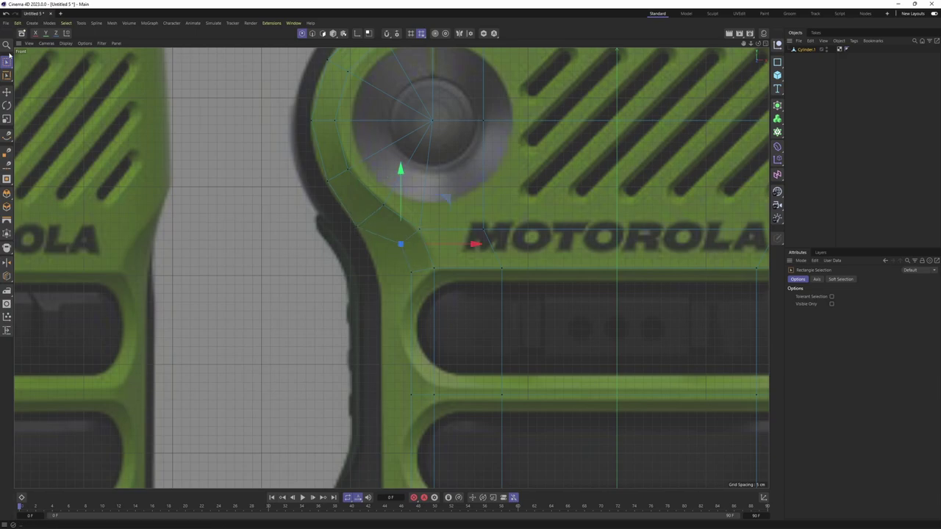
- Move the left-shoulder and side points down onto the reference radio outline
{"action": "left_click_drag", "start_coordinate": [7, 62], "coordinate": [33, 86]}
{"action": "middle_click_drag", "start_coordinate": [435, 236], "coordinate": [436, 218]}
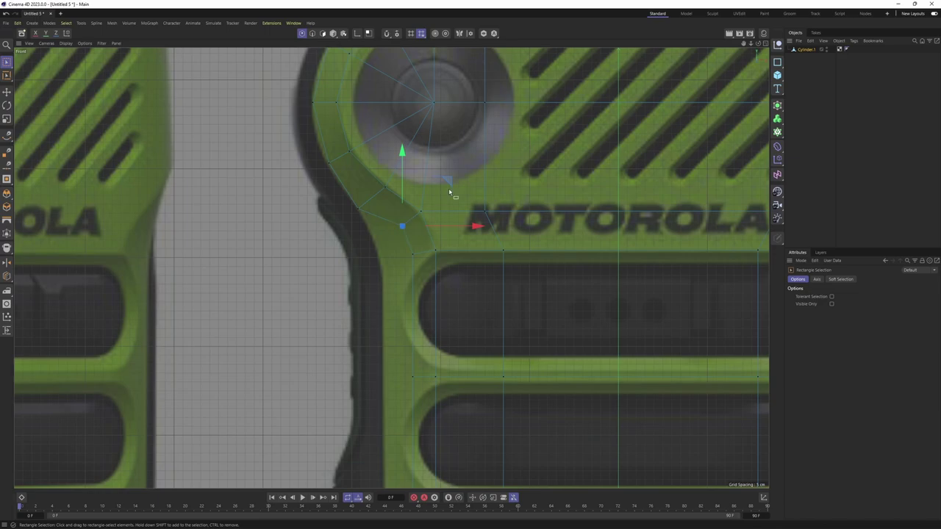
{"action": "left_click_drag", "start_coordinate": [446, 180], "coordinate": [423, 201]}
{"action": "left_click_drag", "start_coordinate": [413, 243], "coordinate": [415, 280]}
{"action": "middle_click_drag", "start_coordinate": [391, 372], "coordinate": [402, 292]}
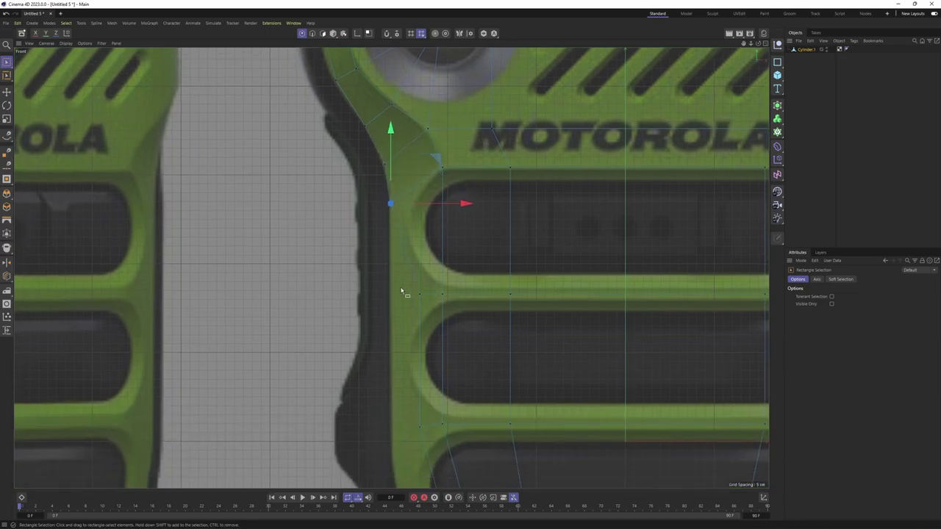
{"action": "left_click_drag", "start_coordinate": [401, 292], "coordinate": [432, 322]}
{"action": "middle_click_drag", "start_coordinate": [430, 346], "coordinate": [419, 238]}
{"action": "left_click_drag", "start_coordinate": [408, 139], "coordinate": [408, 206]}
{"action": "mouse_move", "coordinate": [482, 288]}
{"action": "middle_mouse_down"}
{"action": "mouse_move", "coordinate": [473, 311]}
{"action": "mouse_move", "coordinate": [405, 292]}
{"action": "middle_mouse_up"}
- Select the row of bottom points and pull them down to the panel's bottom edge
{"action": "scroll", "coordinate": [405, 321], "scroll_direction": "down", "scroll_amount": 3}
{"action": "left_click", "coordinate": [409, 328]}
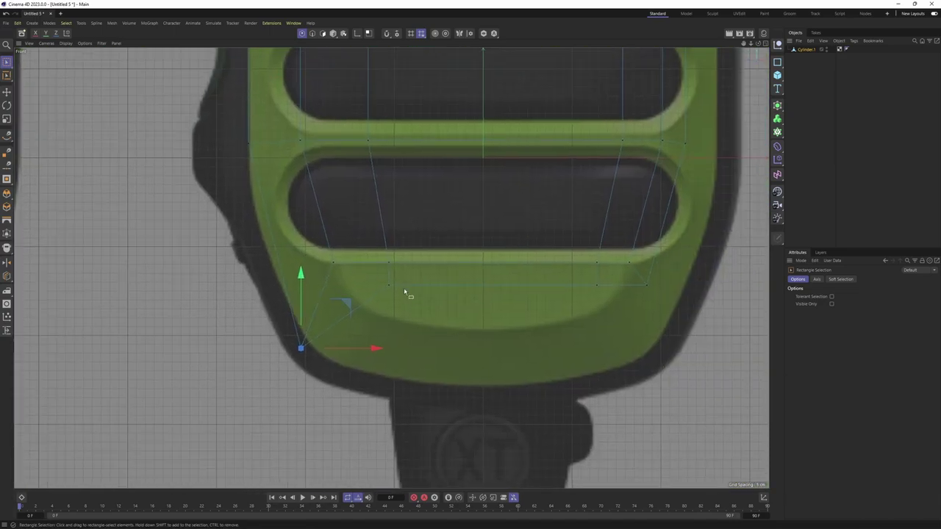
{"action": "left_click_drag", "start_coordinate": [376, 277], "coordinate": [646, 324]}
{"action": "left_click_drag", "start_coordinate": [517, 294], "coordinate": [516, 382]}
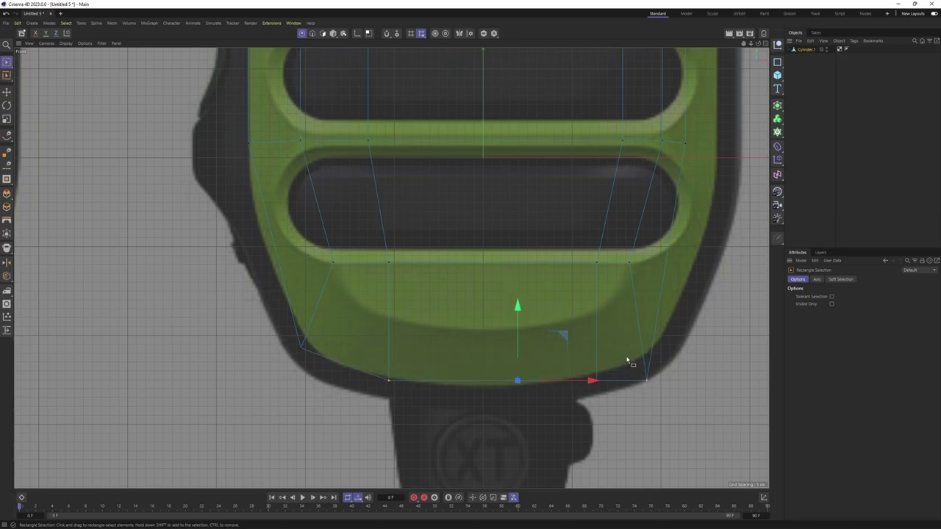
- Fit the bottom-right corner point and a side point onto the outline edge
{"action": "left_click", "coordinate": [647, 380]}
{"action": "left_click_drag", "start_coordinate": [692, 339], "coordinate": [703, 305]}
{"action": "mouse_move", "coordinate": [714, 346]}
{"action": "middle_mouse_down"}
{"action": "mouse_move", "coordinate": [599, 390]}
{"action": "mouse_move", "coordinate": [589, 243]}
{"action": "middle_mouse_up"}
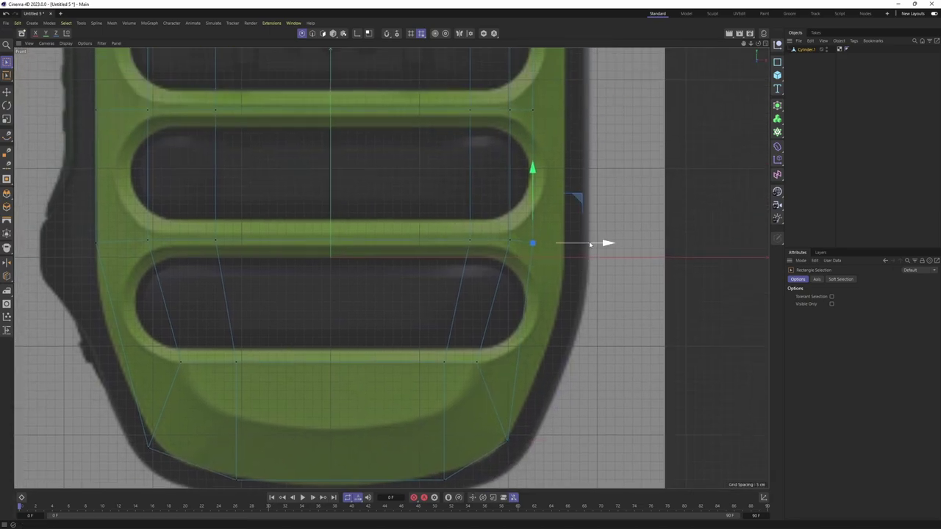
{"action": "scroll", "coordinate": [612, 205], "scroll_direction": "down", "scroll_amount": 2}
{"action": "middle_click_drag", "start_coordinate": [609, 203], "coordinate": [495, 275]}
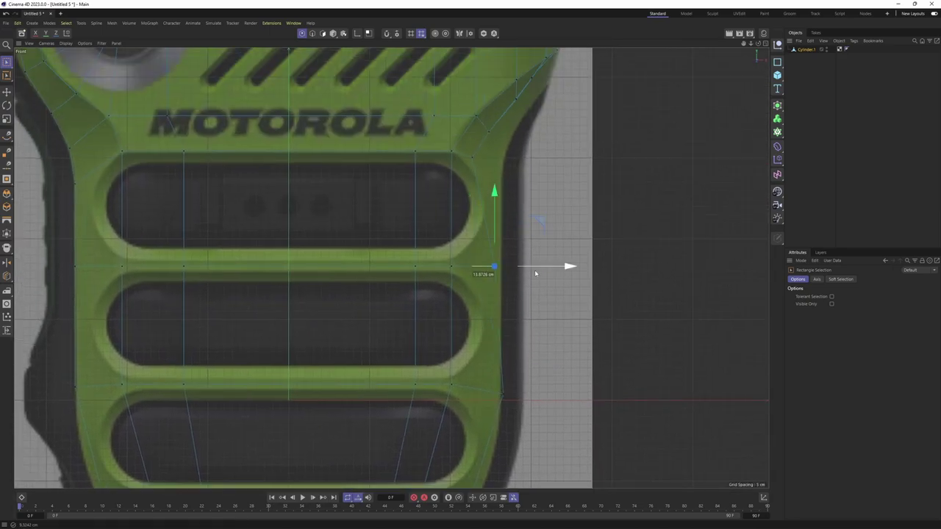
{"action": "left_click_drag", "start_coordinate": [536, 264], "coordinate": [540, 275]}
- Pull the upper-right corner points out and up onto the reference outline
{"action": "middle_click_drag", "start_coordinate": [541, 274], "coordinate": [535, 333]}
{"action": "scroll", "coordinate": [462, 218], "scroll_direction": "up", "scroll_amount": 2}
{"action": "scroll", "coordinate": [514, 227], "scroll_direction": "down", "scroll_amount": 3}
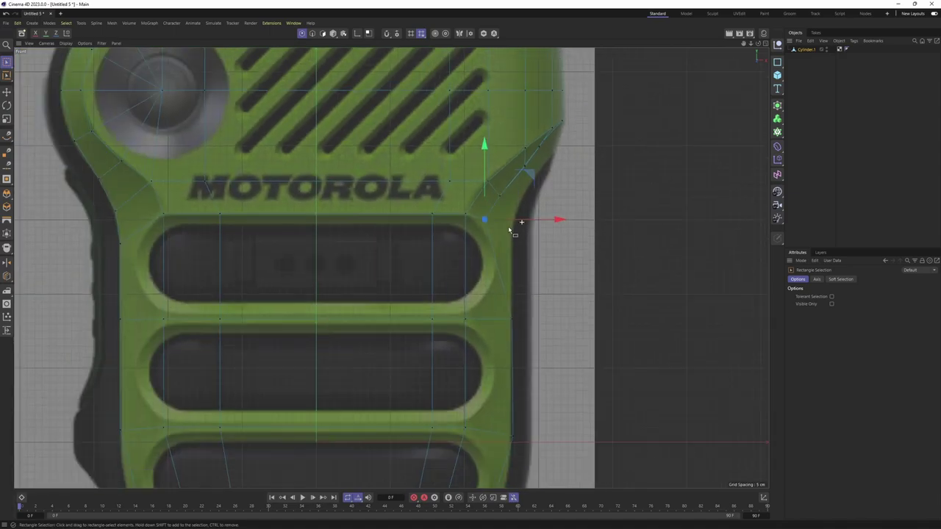
{"action": "scroll", "coordinate": [463, 242], "scroll_direction": "up", "scroll_amount": 2}
{"action": "scroll", "coordinate": [470, 221], "scroll_direction": "up", "scroll_amount": 1}
{"action": "left_click_drag", "start_coordinate": [479, 196], "coordinate": [524, 225]}
{"action": "left_click", "coordinate": [512, 164]}
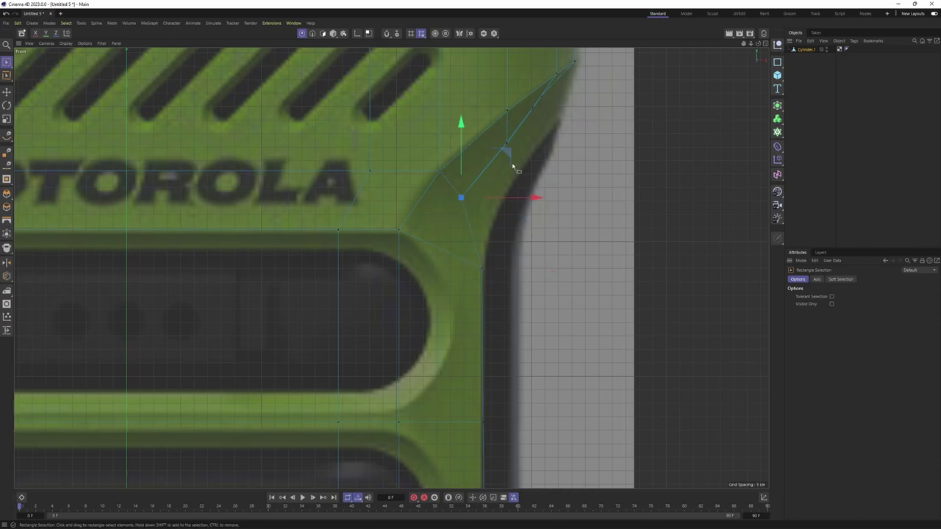
{"action": "mouse_move", "coordinate": [508, 157]}
{"action": "left_mouse_down"}
{"action": "mouse_move", "coordinate": [566, 112]}
{"action": "mouse_move", "coordinate": [536, 110]}
{"action": "left_mouse_up"}
{"action": "scroll", "coordinate": [536, 110], "scroll_direction": "up", "scroll_amount": 3}
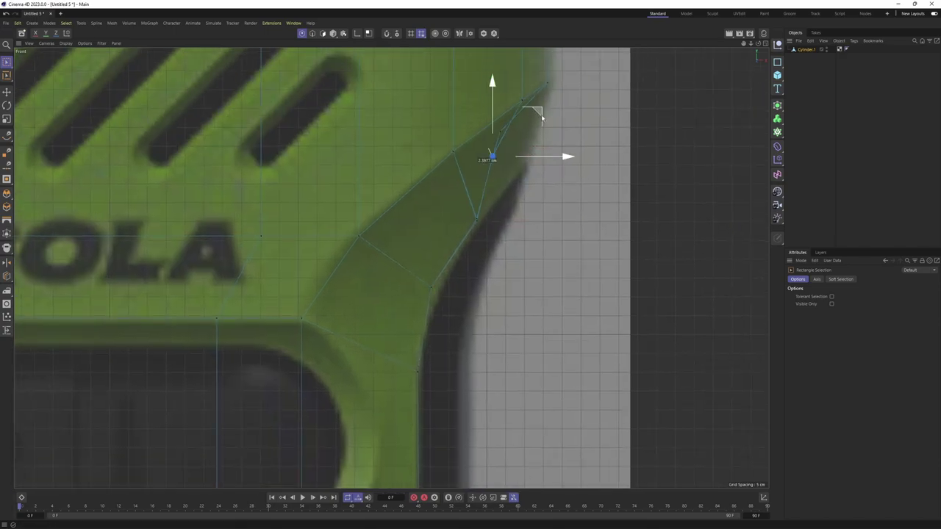
{"action": "left_click_drag", "start_coordinate": [552, 141], "coordinate": [572, 121]}
{"action": "left_click", "coordinate": [476, 219]}
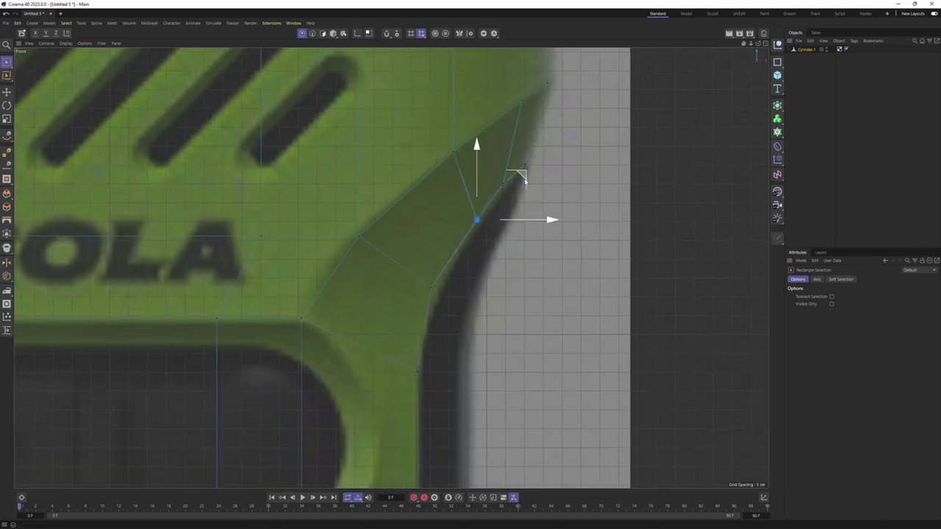
{"action": "left_click_drag", "start_coordinate": [476, 219], "coordinate": [463, 237]}
- In Perspective, select the two arch apex points and scale them out to about 110%
{"action": "key", "text": "F1"}
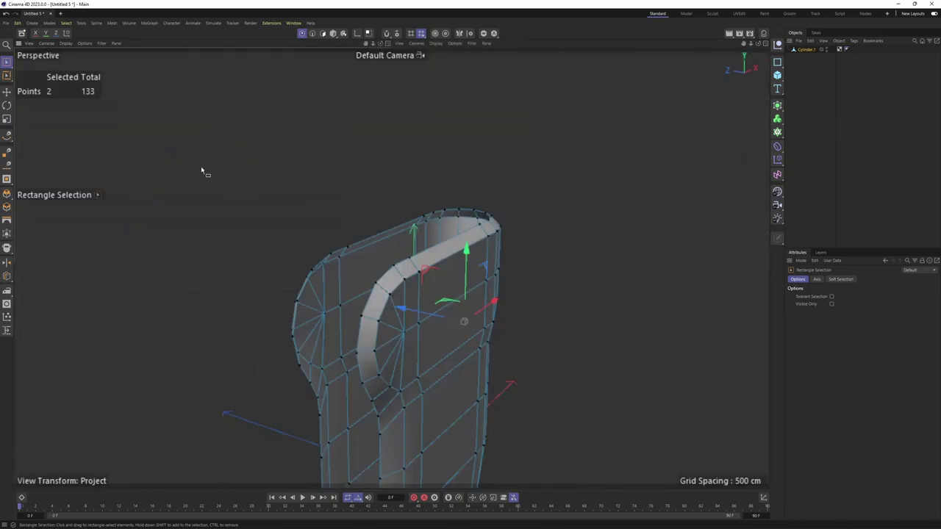
{"action": "left_click_drag", "start_coordinate": [200, 166], "coordinate": [410, 201], "text": "alt"}
{"action": "scroll", "coordinate": [410, 201], "scroll_direction": "up", "scroll_amount": 3}
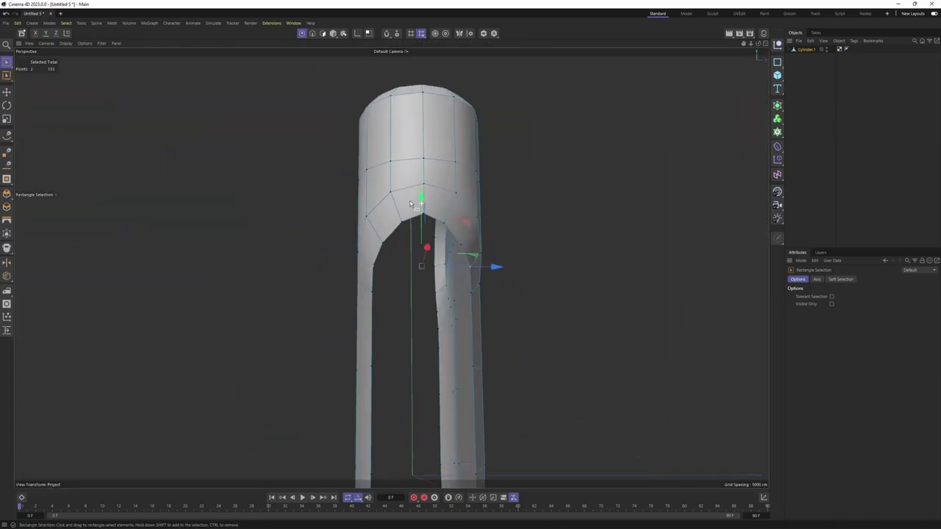
{"action": "left_click", "coordinate": [417, 213]}
{"action": "key", "text": "e"}
{"action": "left_click", "coordinate": [460, 229], "text": "shift"}
{"action": "key", "text": "t"}
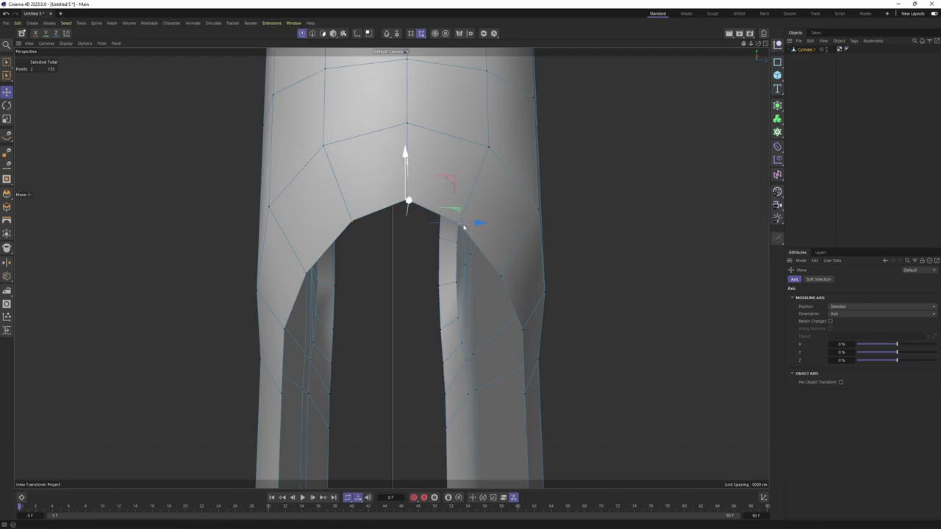
{"action": "left_click_drag", "start_coordinate": [502, 224], "coordinate": [503, 224]}
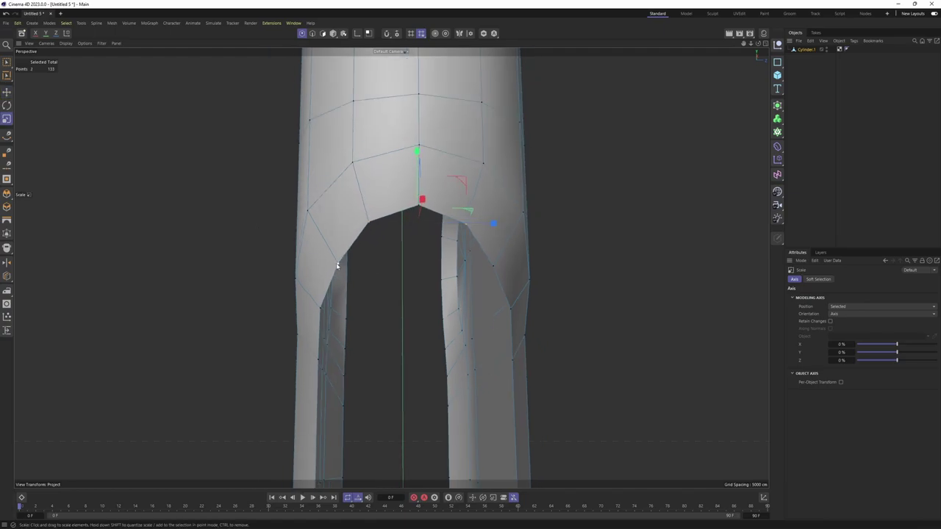
{"action": "left_click_drag", "start_coordinate": [496, 266], "coordinate": [496, 266]}
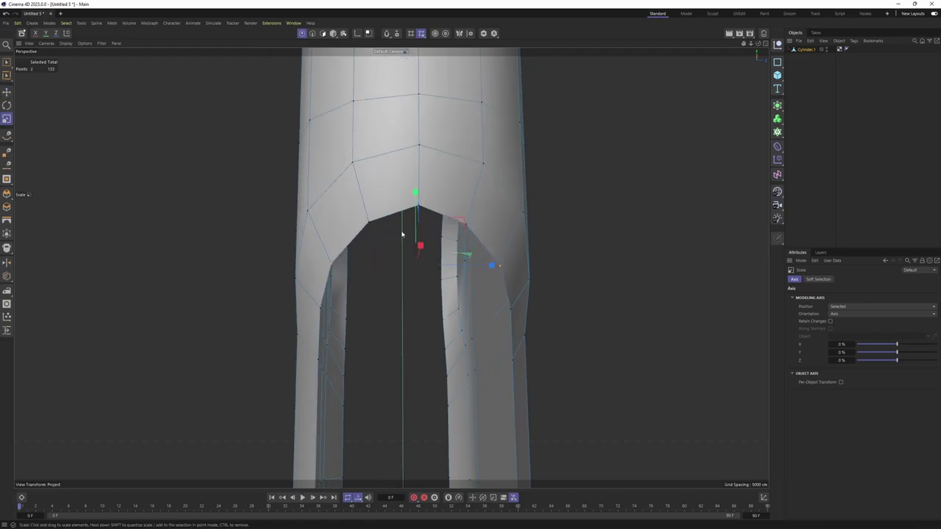
{"action": "left_click", "coordinate": [471, 228], "text": "shift"}
{"action": "mouse_move", "coordinate": [471, 228]}
{"action": "left_mouse_down"}
{"action": "mouse_move", "coordinate": [501, 224]}
{"action": "mouse_move", "coordinate": [548, 248]}
{"action": "mouse_move", "coordinate": [431, 247]}
{"action": "mouse_move", "coordinate": [535, 234]}
{"action": "left_mouse_up"}
{"action": "scroll", "coordinate": [476, 192], "scroll_direction": "down", "scroll_amount": 5}
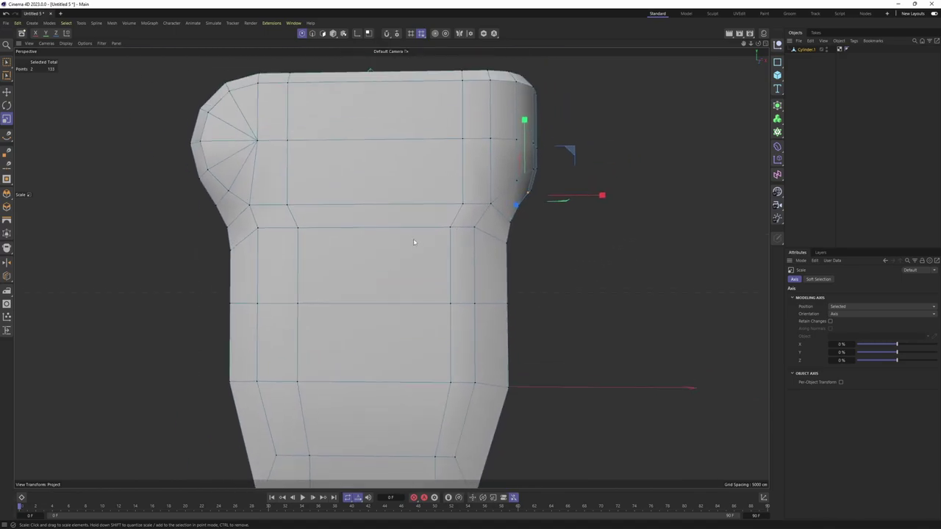
{"action": "mouse_move", "coordinate": [476, 192]}
{"action": "left_mouse_down", "text": "alt"}
{"action": "mouse_move", "coordinate": [461, 218]}
{"action": "mouse_move", "coordinate": [397, 192]}
{"action": "mouse_move", "coordinate": [458, 183]}
{"action": "left_mouse_up", "text": "alt"}
- Select the open border edge loop and extrude it outward
{"action": "key", "text": "Return"}
{"action": "double_click", "coordinate": [461, 207]}
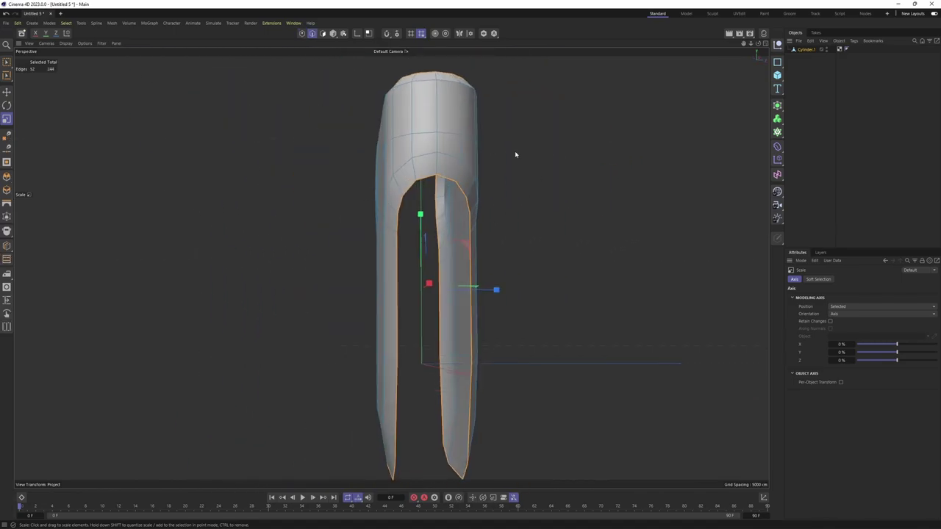
{"action": "mouse_move", "coordinate": [514, 154]}
{"action": "left_mouse_down", "text": "alt"}
{"action": "mouse_move", "coordinate": [546, 210]}
{"action": "mouse_move", "coordinate": [489, 216]}
{"action": "left_mouse_up", "text": "alt"}
{"action": "middle_click", "coordinate": [490, 216]}
{"action": "middle_click", "coordinate": [397, 198]}
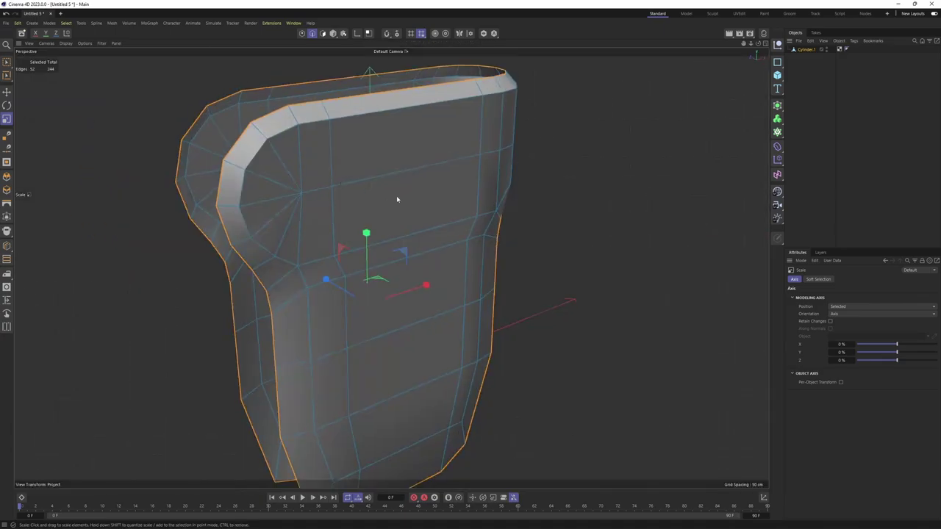
{"action": "right_click", "coordinate": [397, 198]}
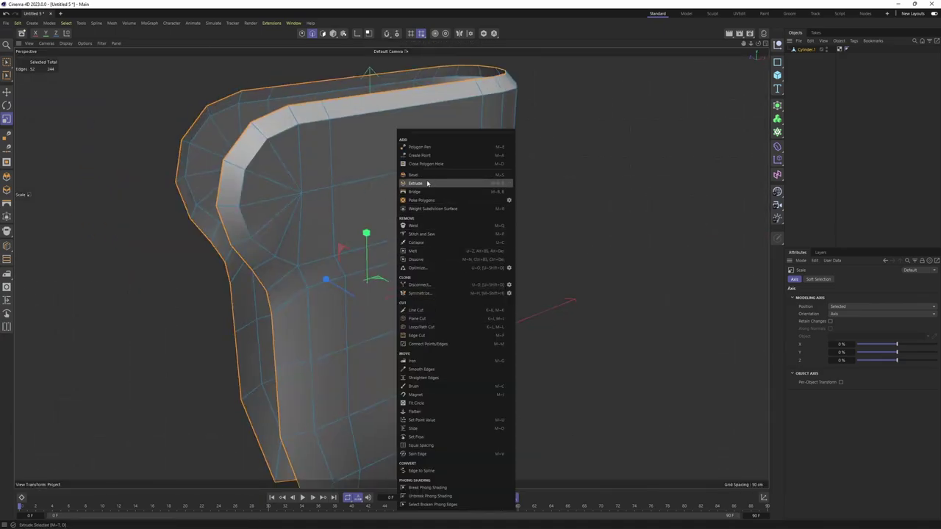
{"action": "left_click", "coordinate": [415, 183]}
{"action": "left_click_drag", "start_coordinate": [415, 183], "coordinate": [451, 211], "text": "alt"}
- Set the extrusion offset to about 11 cm and ease the edge rotation back to 95°
{"action": "left_click_drag", "start_coordinate": [422, 325], "coordinate": [419, 330]}
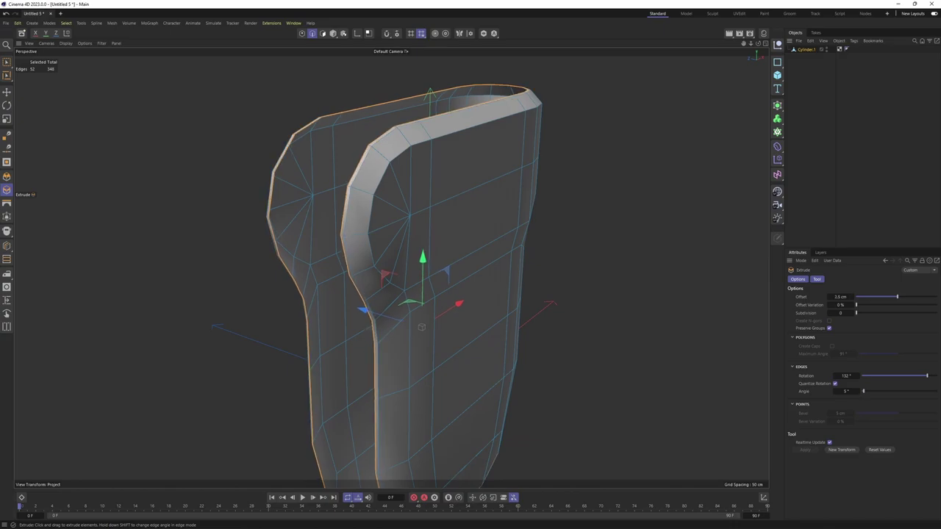
{"action": "middle_click", "coordinate": [474, 273]}
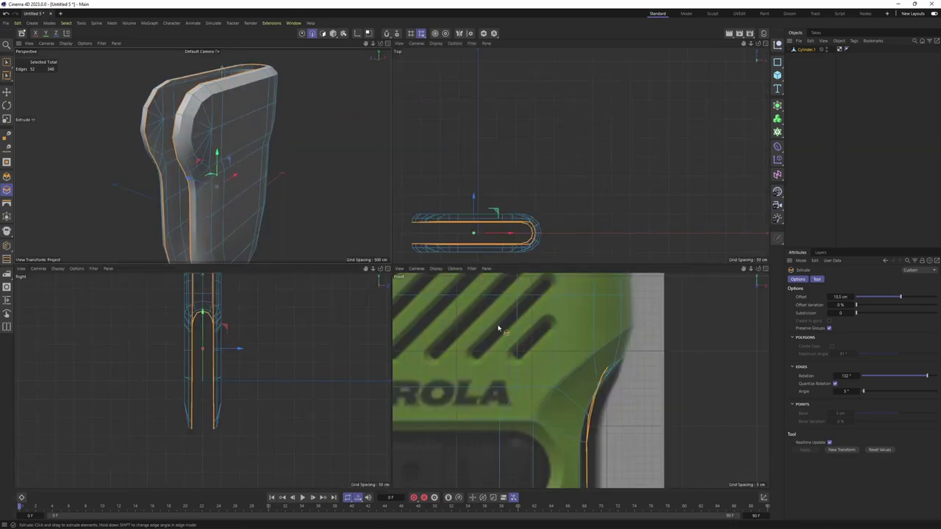
{"action": "scroll", "coordinate": [507, 325], "scroll_direction": "down", "scroll_amount": 3}
{"action": "scroll", "coordinate": [609, 330], "scroll_direction": "up", "scroll_amount": 4}
{"action": "scroll", "coordinate": [609, 330], "scroll_direction": "up", "scroll_amount": 3}
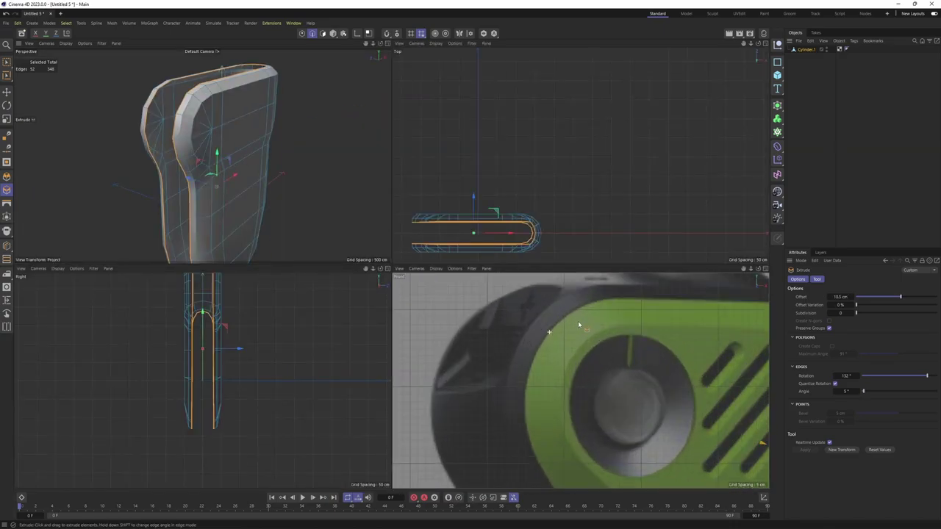
{"action": "scroll", "coordinate": [576, 325], "scroll_direction": "down", "scroll_amount": 2}
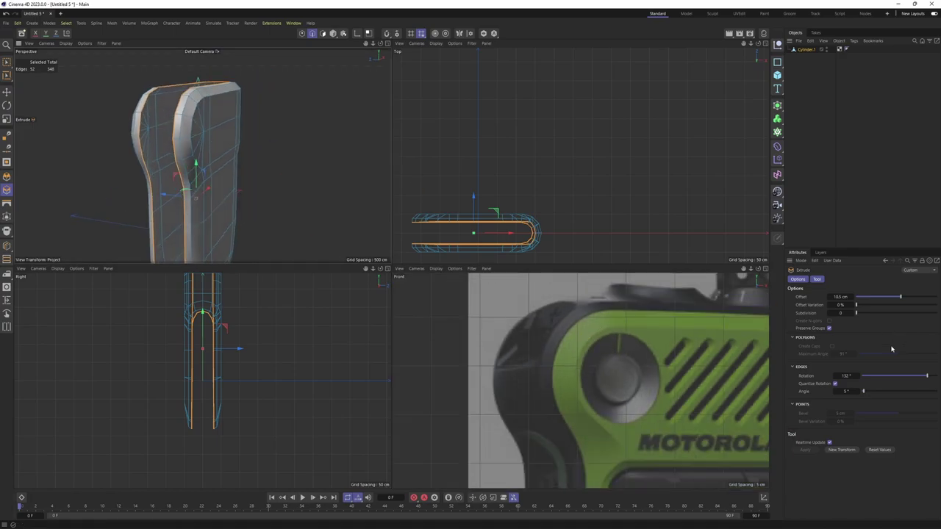
{"action": "left_click_drag", "start_coordinate": [927, 377], "coordinate": [919, 376]}
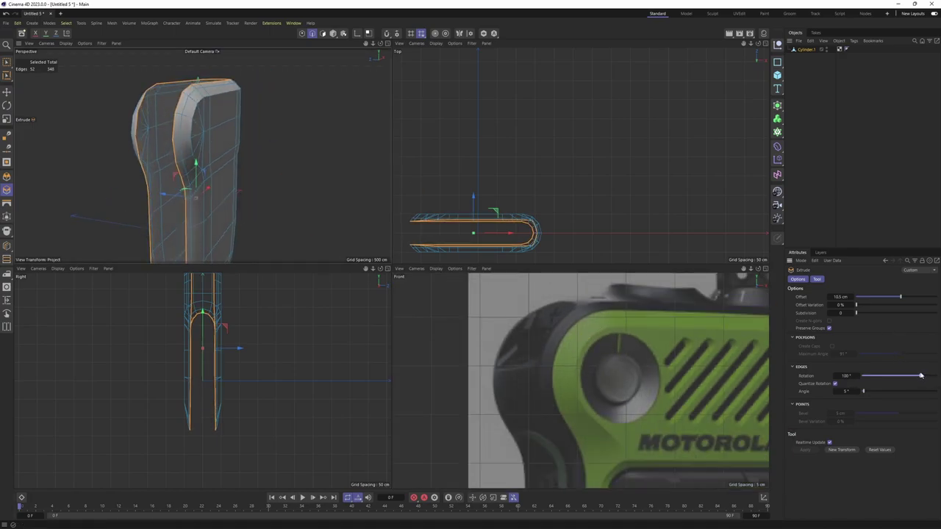
- Increase the extrude Offset to about 12.3 cm
{"action": "mouse_move", "coordinate": [309, 151]}
{"action": "left_mouse_down", "text": "alt"}
{"action": "mouse_move", "coordinate": [340, 147]}
{"action": "mouse_move", "coordinate": [311, 154]}
{"action": "left_mouse_up", "text": "alt"}
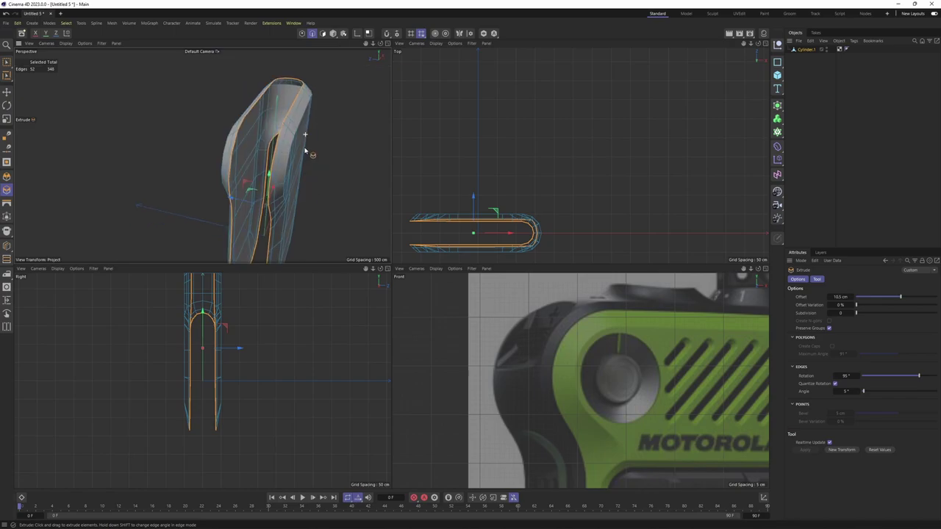
{"action": "middle_click", "coordinate": [311, 153]}
{"action": "mouse_move", "coordinate": [441, 220]}
{"action": "left_mouse_down", "text": "alt"}
{"action": "mouse_move", "coordinate": [499, 249]}
{"action": "mouse_move", "coordinate": [478, 253]}
{"action": "left_mouse_up", "text": "alt"}
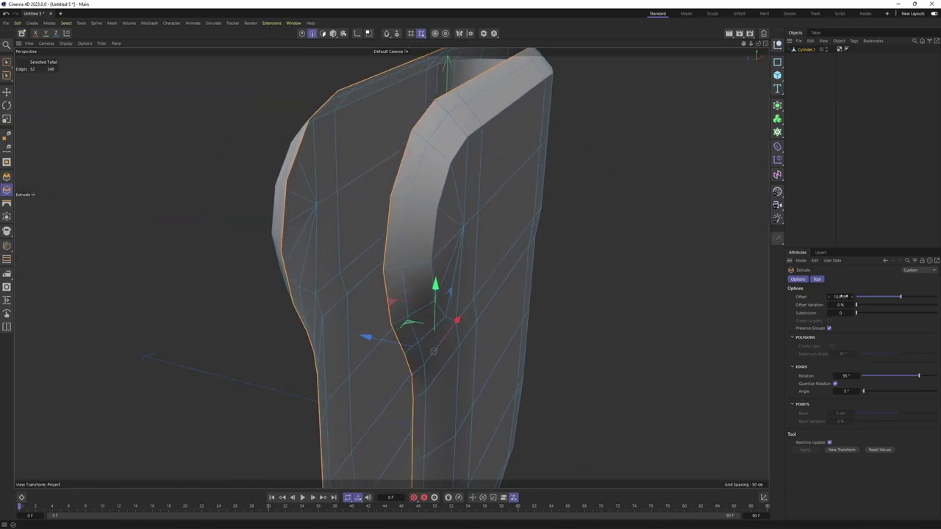
{"action": "left_click_drag", "start_coordinate": [843, 296], "coordinate": [851, 297]}
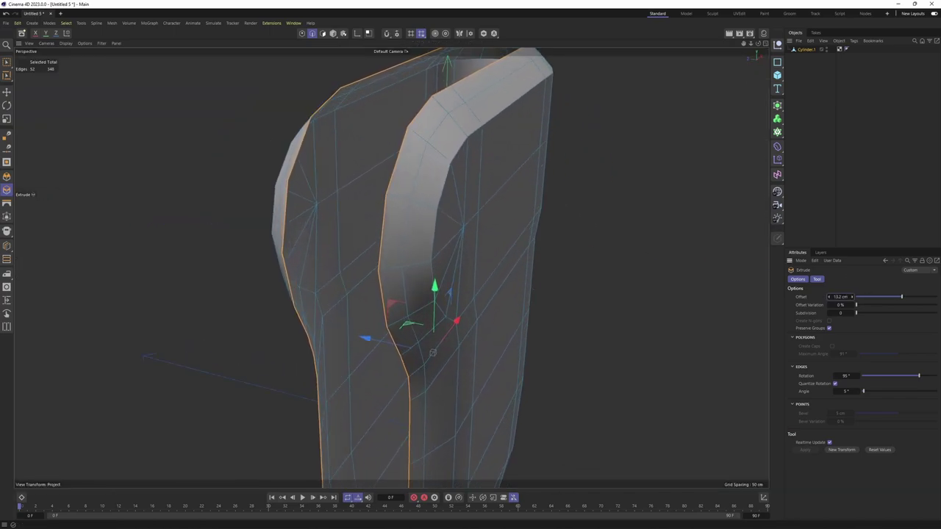
{"action": "key", "text": "F4"}
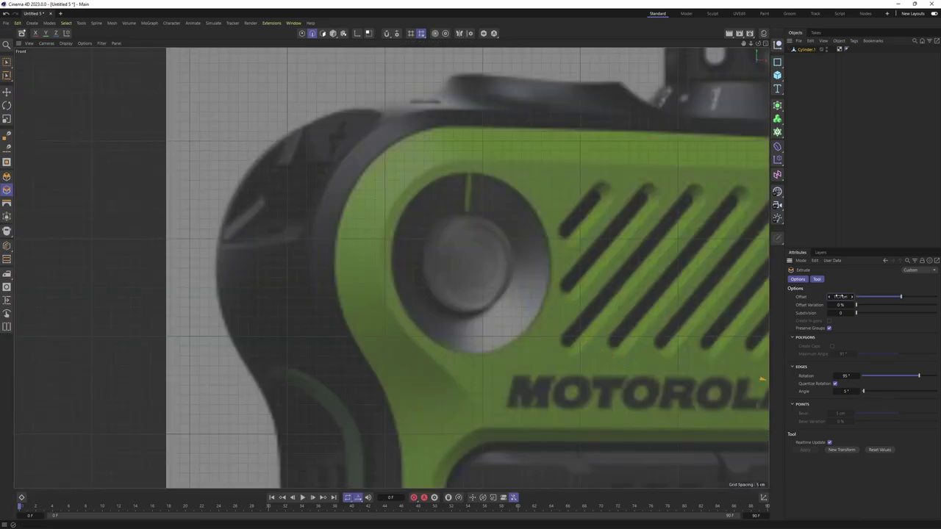
- In the Front view with Rectangle Selection, select points along the upper-left edge
{"action": "key", "text": "F1"}
{"action": "left_click_drag", "start_coordinate": [319, 164], "coordinate": [414, 196], "text": "alt"}
{"action": "key", "text": "F5"}
{"action": "key", "text": "F4"}
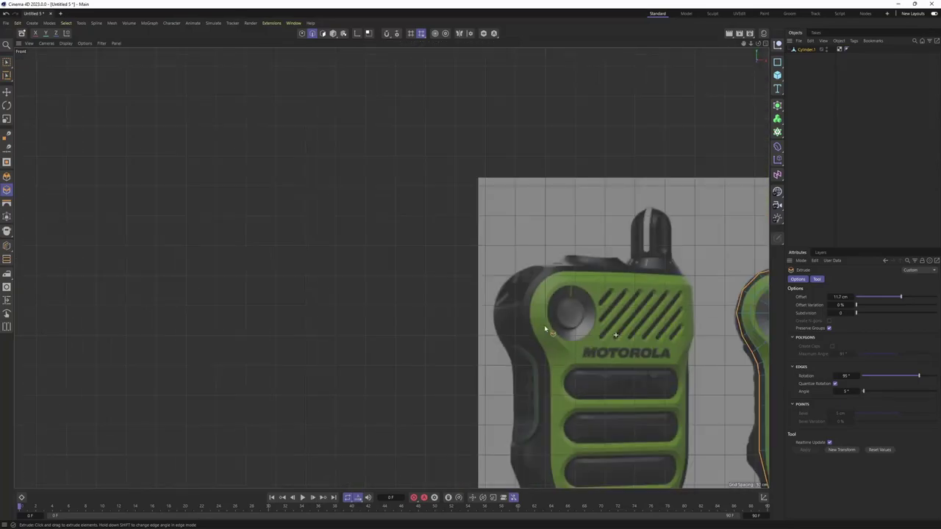
{"action": "scroll", "coordinate": [514, 301], "scroll_direction": "up", "scroll_amount": 3}
{"action": "scroll", "coordinate": [485, 275], "scroll_direction": "up", "scroll_amount": 3}
{"action": "scroll", "coordinate": [456, 250], "scroll_direction": "up", "scroll_amount": 4}
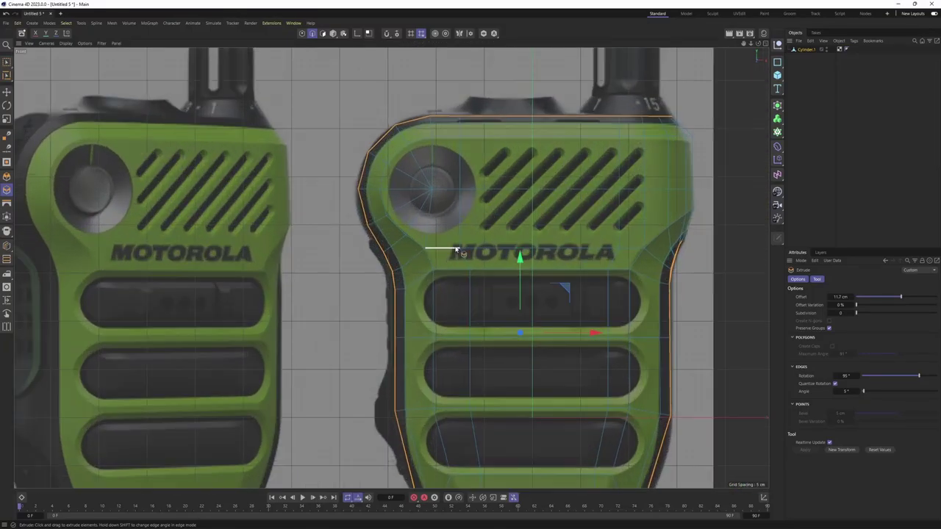
{"action": "scroll", "coordinate": [455, 250], "scroll_direction": "up", "scroll_amount": 3}
{"action": "left_click_drag", "start_coordinate": [396, 177], "coordinate": [391, 176]}
{"action": "key", "text": "0"}
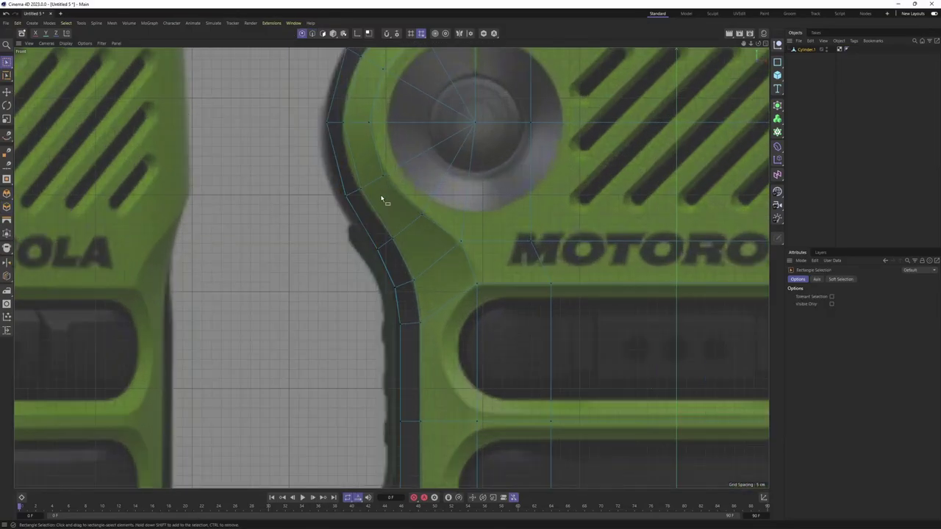
{"action": "scroll", "coordinate": [354, 223], "scroll_direction": "down", "scroll_amount": 2}
{"action": "scroll", "coordinate": [355, 213], "scroll_direction": "up", "scroll_amount": 2}
{"action": "left_click_drag", "start_coordinate": [307, 190], "coordinate": [329, 226]}
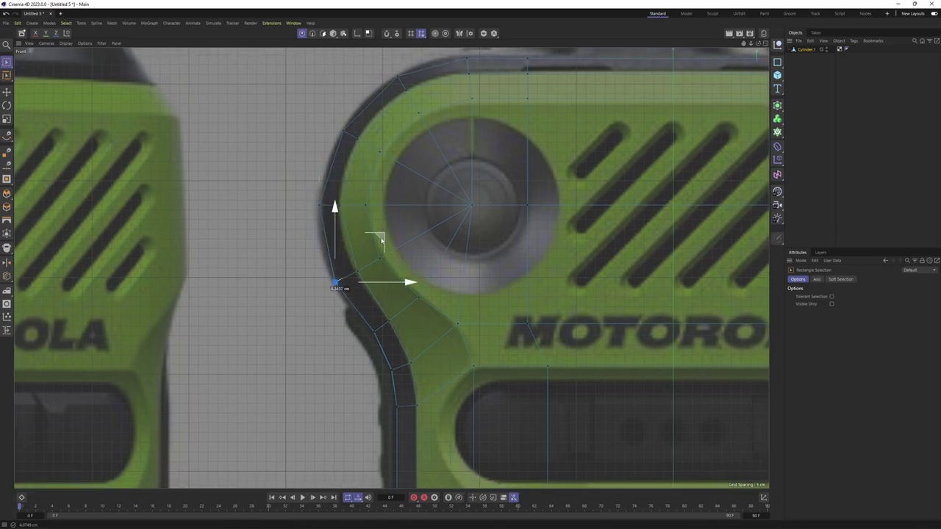
- Box-select body outline points down to the bottom-left corner point
{"action": "middle_click_drag", "start_coordinate": [373, 328], "coordinate": [429, 203], "text": "alt"}
{"action": "scroll", "coordinate": [378, 281], "scroll_direction": "down", "scroll_amount": 3}
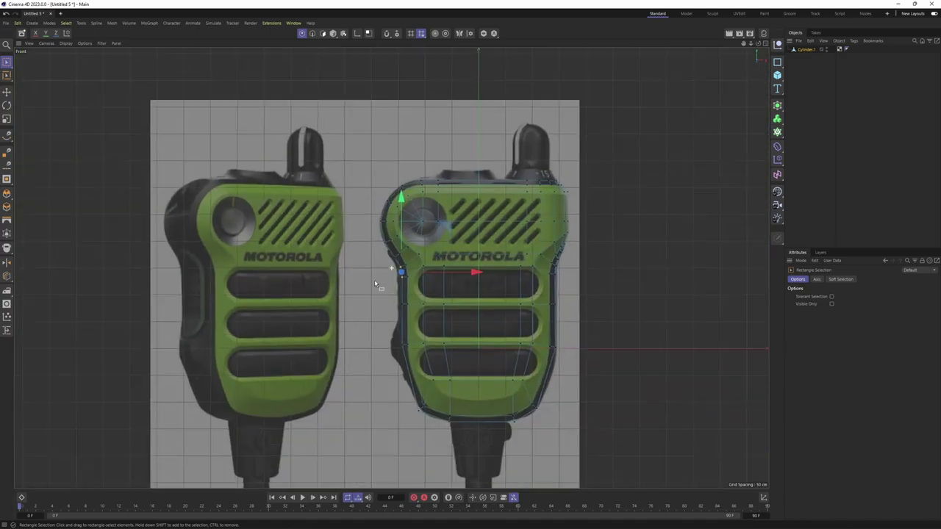
{"action": "scroll", "coordinate": [377, 281], "scroll_direction": "up", "scroll_amount": 2}
{"action": "left_click_drag", "start_coordinate": [377, 192], "coordinate": [398, 301]}
{"action": "middle_click_drag", "start_coordinate": [489, 279], "coordinate": [419, 357], "text": "alt"}
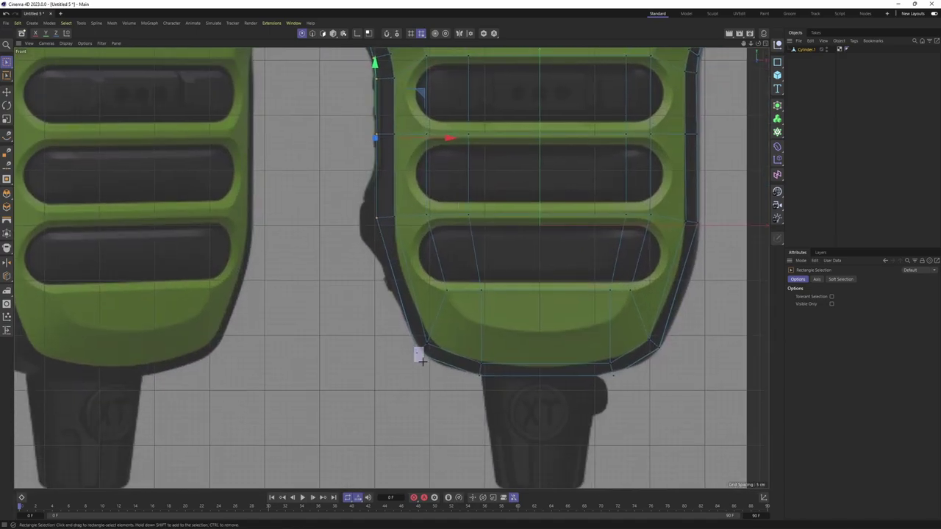
{"action": "left_click", "coordinate": [420, 357]}
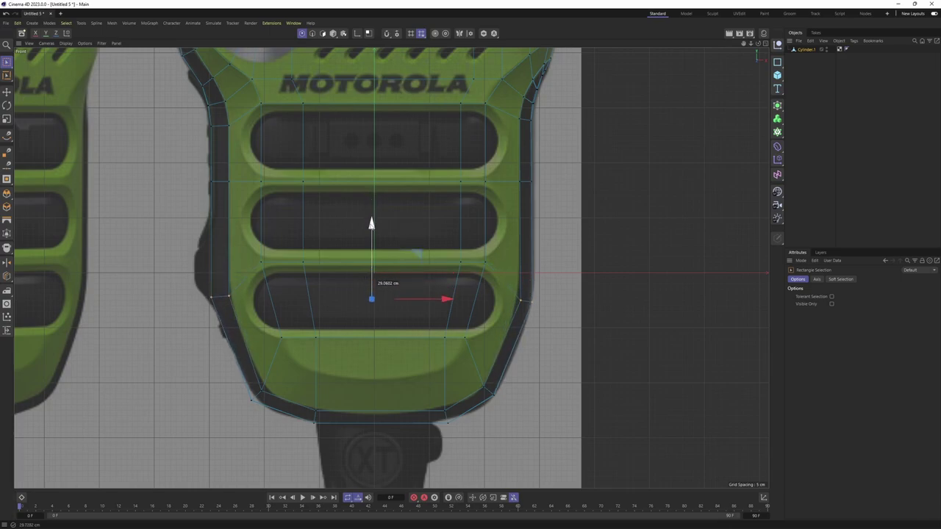
- Select points along the body's right edge up to the top-right corner
{"action": "middle_click_drag", "start_coordinate": [371, 224], "coordinate": [512, 273], "text": "alt"}
{"action": "left_click", "coordinate": [508, 273]}
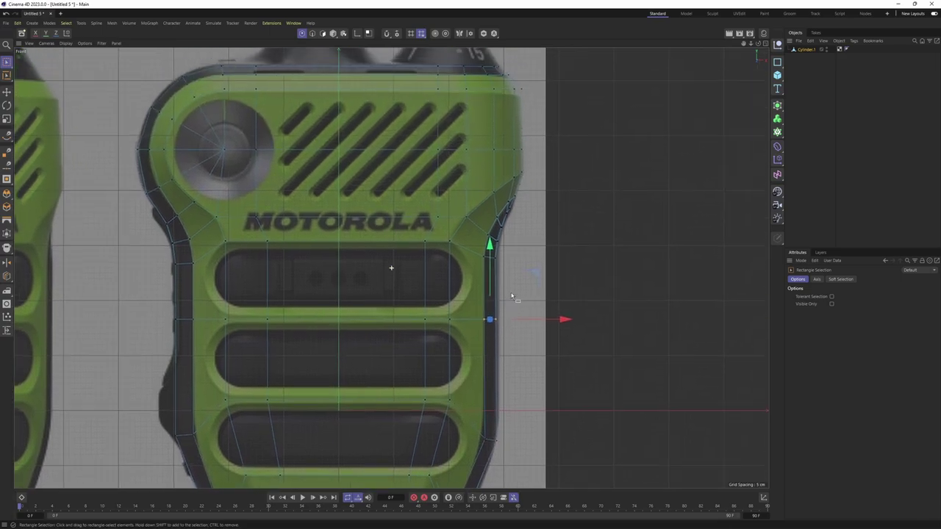
{"action": "scroll", "coordinate": [509, 248], "scroll_direction": "up", "scroll_amount": 3}
{"action": "scroll", "coordinate": [509, 250], "scroll_direction": "up", "scroll_amount": 3}
{"action": "scroll", "coordinate": [540, 172], "scroll_direction": "up", "scroll_amount": 2}
{"action": "left_click", "coordinate": [506, 122]}
{"action": "middle_click_drag", "start_coordinate": [551, 78], "coordinate": [541, 152], "text": "alt"}
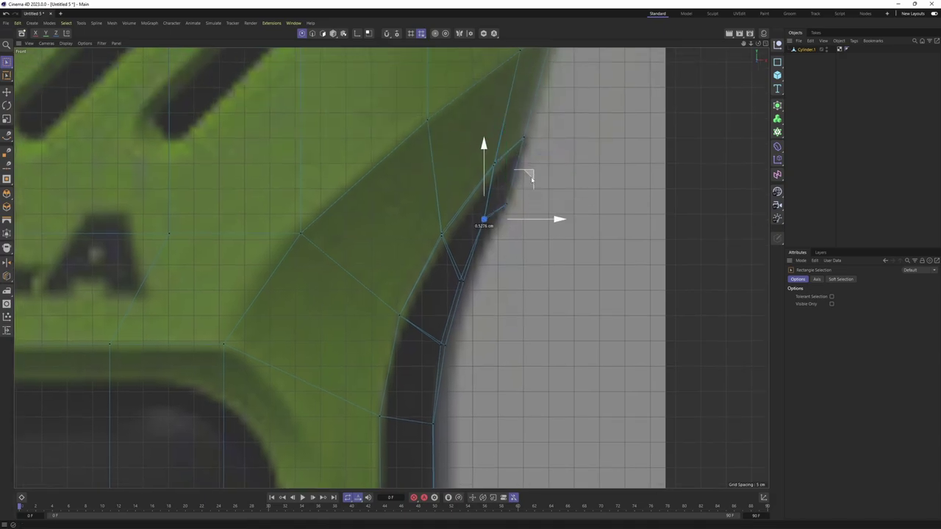
{"action": "scroll", "coordinate": [482, 297], "scroll_direction": "up", "scroll_amount": 2}
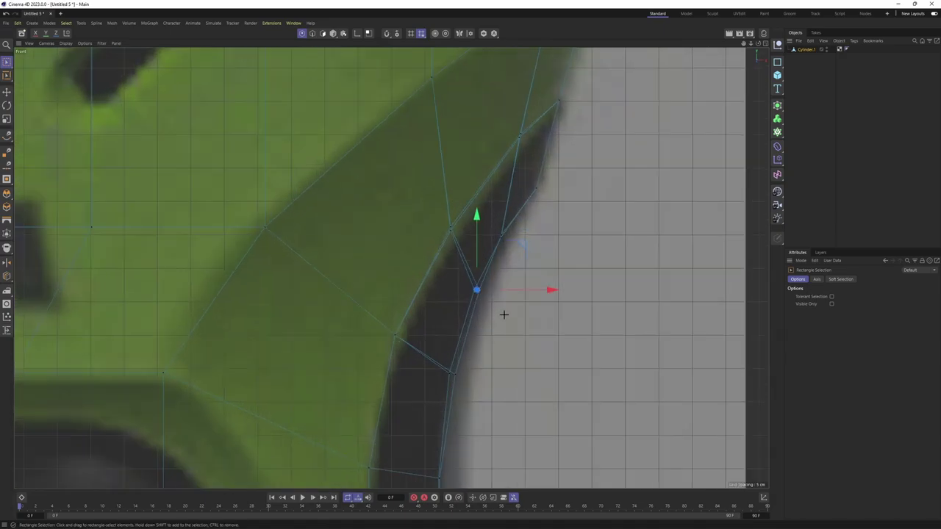
{"action": "scroll", "coordinate": [496, 283], "scroll_direction": "up", "scroll_amount": 2}
{"action": "scroll", "coordinate": [465, 302], "scroll_direction": "up", "scroll_amount": 2}
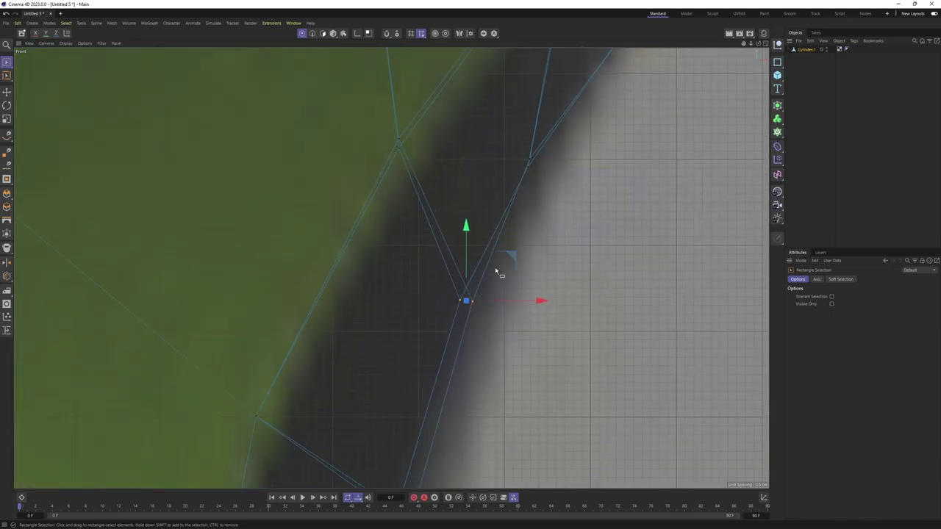
{"action": "scroll", "coordinate": [465, 300], "scroll_direction": "down", "scroll_amount": 3}
{"action": "scroll", "coordinate": [456, 305], "scroll_direction": "down", "scroll_amount": 5}
- Box-select a point on the arch's right edge in the front reference view
{"action": "key", "text": "F5"}
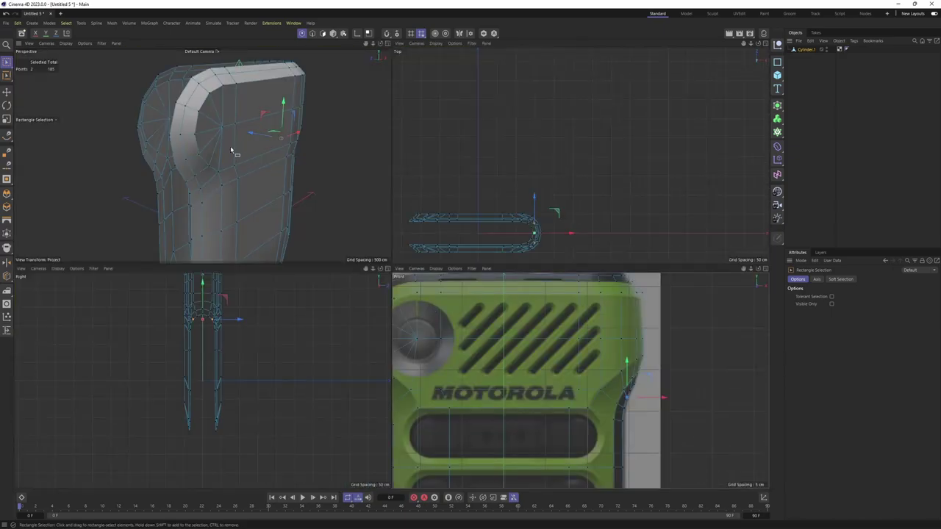
{"action": "key", "text": "F1"}
{"action": "mouse_move", "coordinate": [409, 211]}
{"action": "left_mouse_down", "text": "alt"}
{"action": "mouse_move", "coordinate": [231, 164]}
{"action": "mouse_move", "coordinate": [326, 206]}
{"action": "mouse_move", "coordinate": [286, 117]}
{"action": "left_mouse_up", "text": "alt"}
{"action": "key", "text": "Return"}
{"action": "key", "text": "e"}
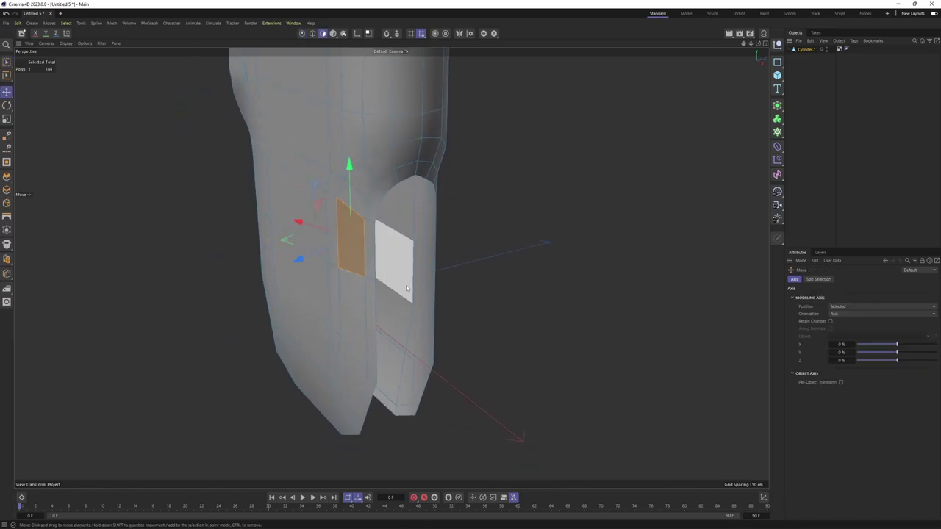
{"action": "right_click", "coordinate": [404, 290]}
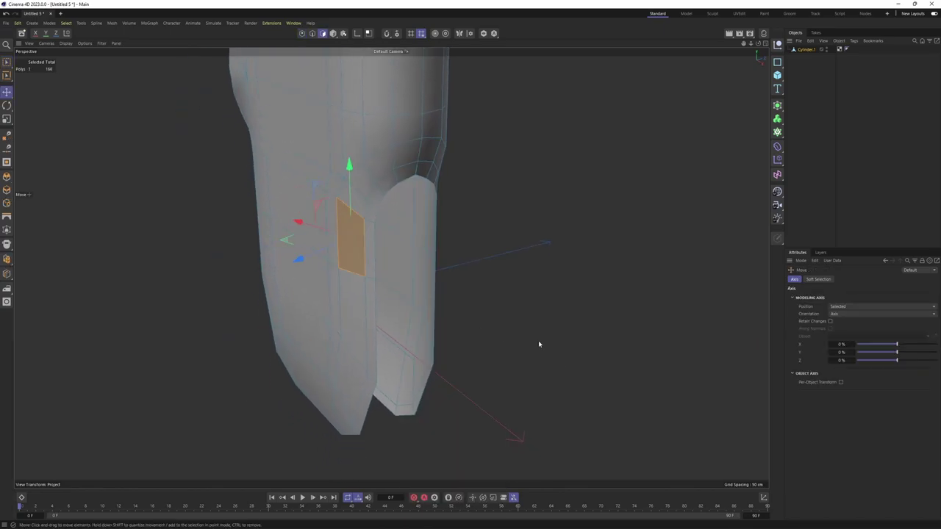
{"action": "key", "text": "F4"}
{"action": "scroll", "coordinate": [561, 361], "scroll_direction": "up", "scroll_amount": 5}
{"action": "scroll", "coordinate": [517, 233], "scroll_direction": "up", "scroll_amount": 4}
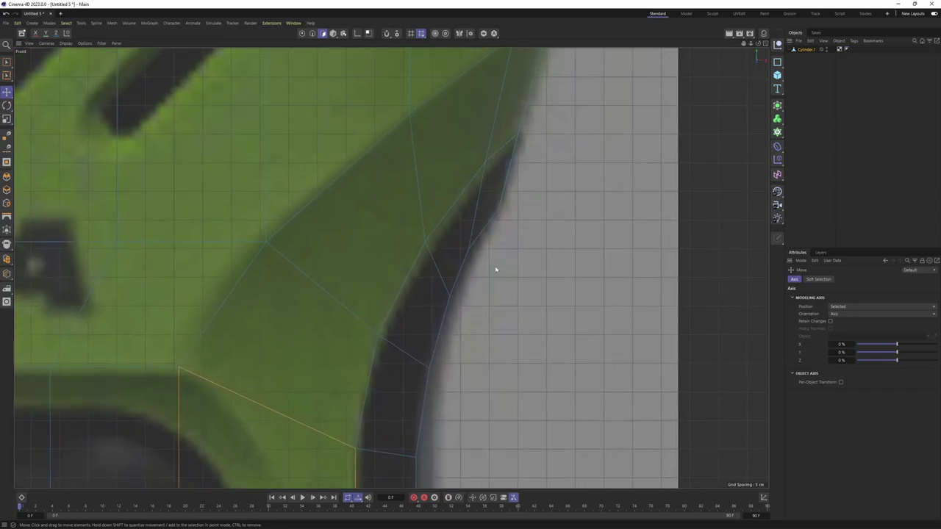
{"action": "key", "text": "0"}
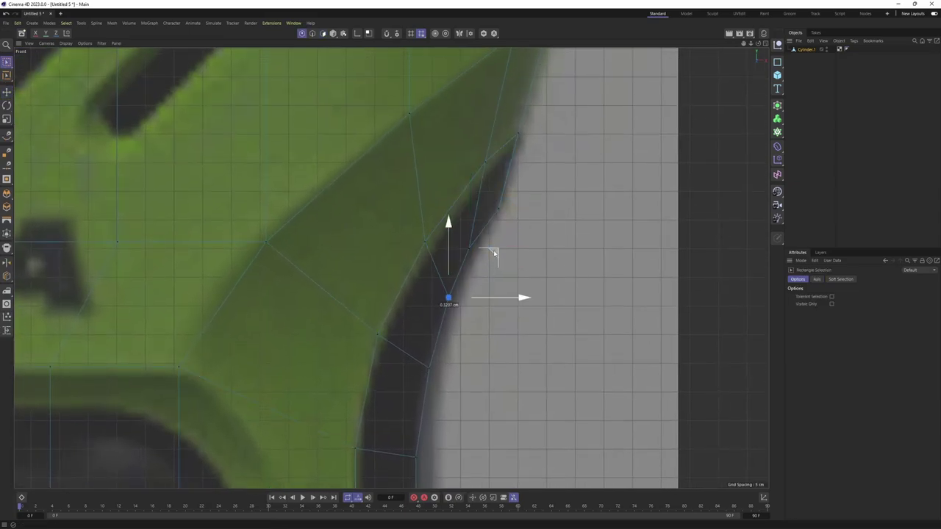
{"action": "left_click_drag", "start_coordinate": [440, 294], "coordinate": [409, 340]}
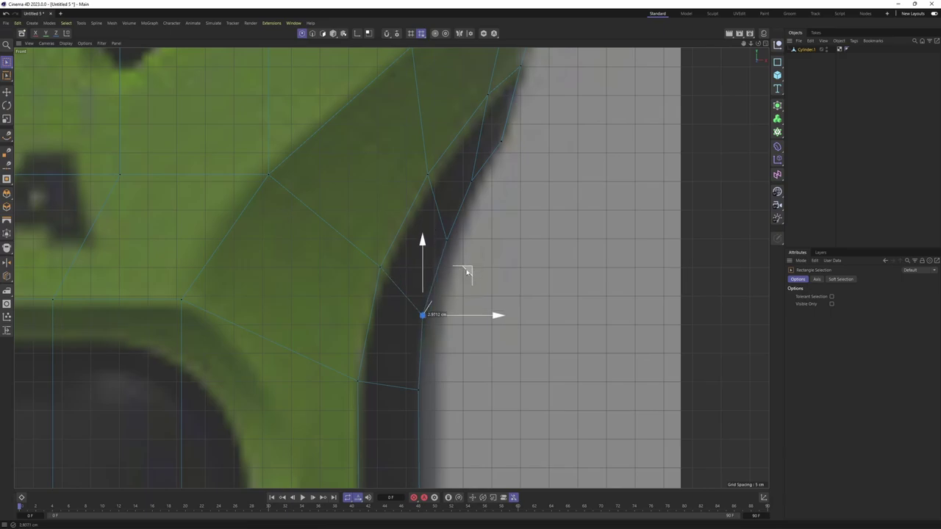
{"action": "scroll", "coordinate": [419, 340], "scroll_direction": "down", "scroll_amount": 2}
{"action": "middle_click_drag", "start_coordinate": [419, 340], "coordinate": [413, 353], "text": "alt"}
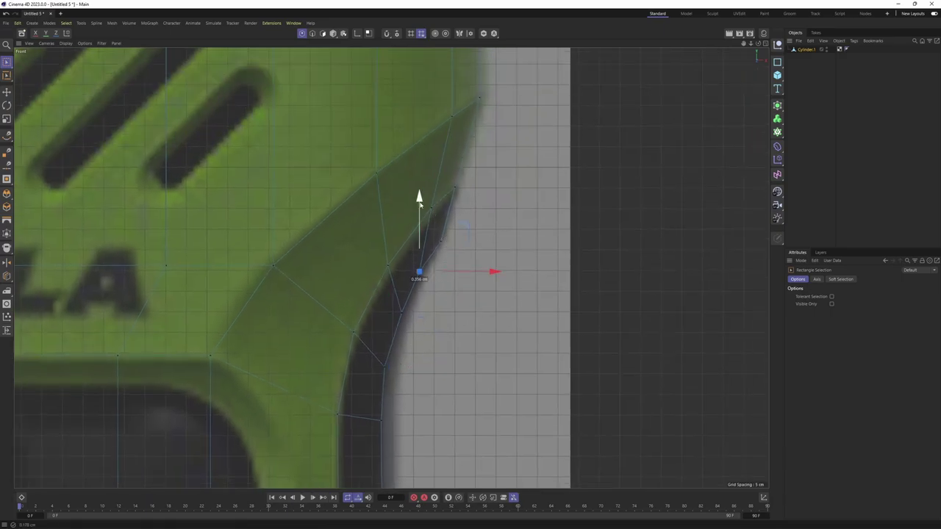
- Zoom in on the arch in perspective and select both apex points
{"action": "key", "text": "F1"}
{"action": "left_click_drag", "start_coordinate": [332, 193], "coordinate": [365, 183], "text": "alt"}
{"action": "scroll", "coordinate": [349, 125], "scroll_direction": "up", "scroll_amount": 2}
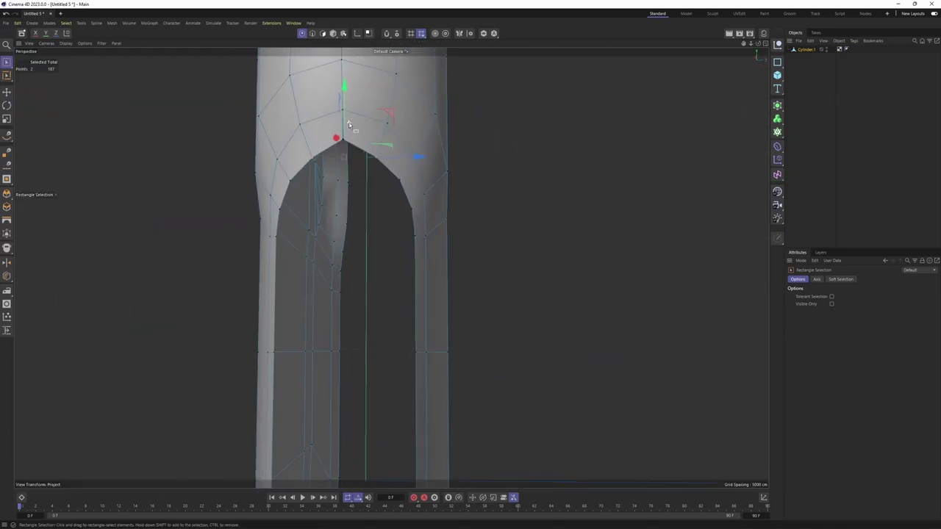
{"action": "scroll", "coordinate": [349, 125], "scroll_direction": "up", "scroll_amount": 2}
{"action": "scroll", "coordinate": [309, 162], "scroll_direction": "up", "scroll_amount": 1}
{"action": "key", "text": "e"}
{"action": "left_click", "coordinate": [415, 184], "text": "shift"}
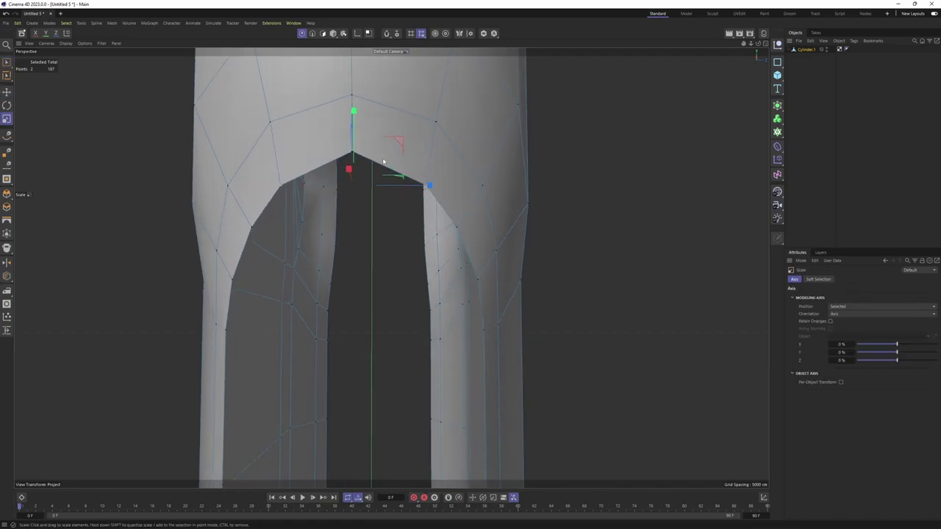
{"action": "scroll", "coordinate": [349, 157], "scroll_direction": "up", "scroll_amount": 2}
{"action": "scroll", "coordinate": [349, 157], "scroll_direction": "up", "scroll_amount": 1}
{"action": "key", "text": "0"}
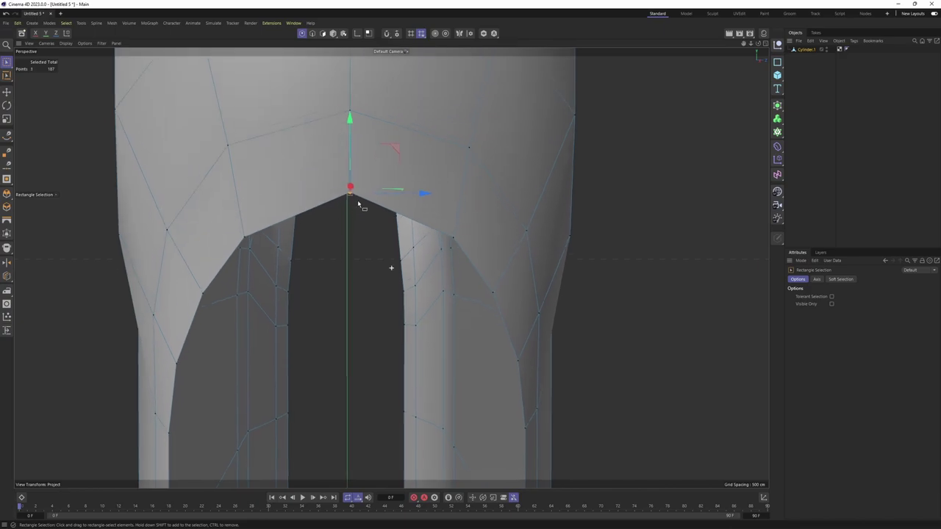
{"action": "scroll", "coordinate": [358, 210], "scroll_direction": "up", "scroll_amount": 1}
{"action": "key", "text": "e"}
{"action": "scroll", "coordinate": [352, 206], "scroll_direction": "down", "scroll_amount": 1}
{"action": "scroll", "coordinate": [335, 212], "scroll_direction": "down", "scroll_amount": 2}
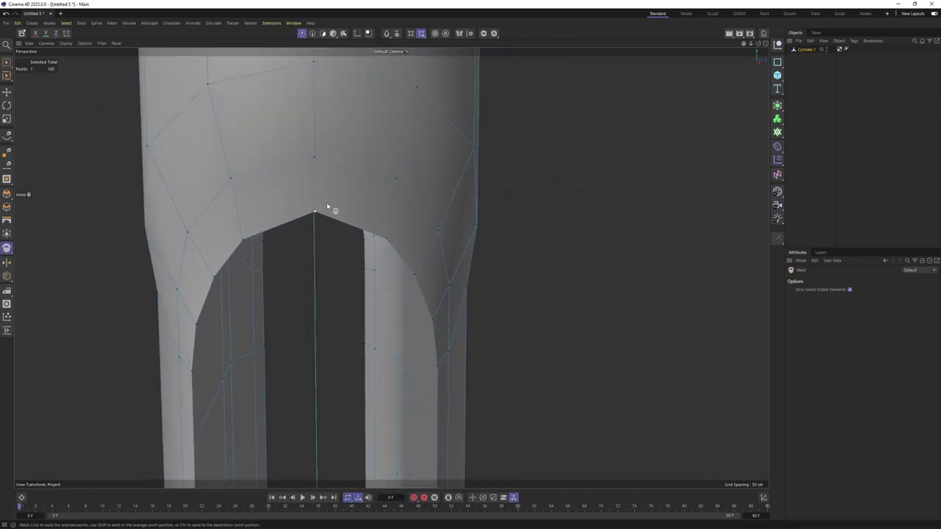
- Weld the apex points into one and check the arch against the front reference
{"action": "key", "text": "Return"}
{"action": "key", "text": "Return"}
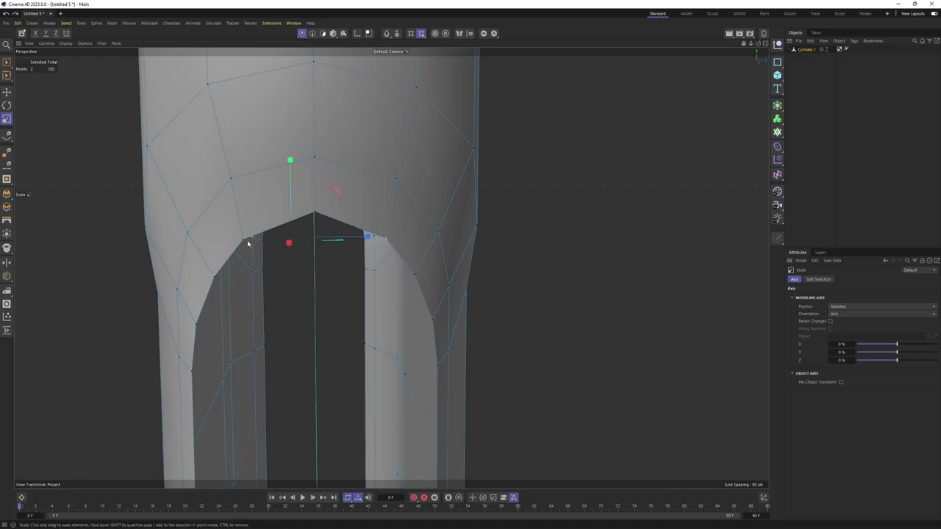
{"action": "left_click", "coordinate": [390, 243], "text": "shift"}
{"action": "mouse_move", "coordinate": [391, 243]}
{"action": "left_mouse_down", "text": "alt"}
{"action": "mouse_move", "coordinate": [392, 211]}
{"action": "mouse_move", "coordinate": [390, 241]}
{"action": "mouse_move", "coordinate": [335, 309]}
{"action": "left_mouse_up", "text": "alt"}
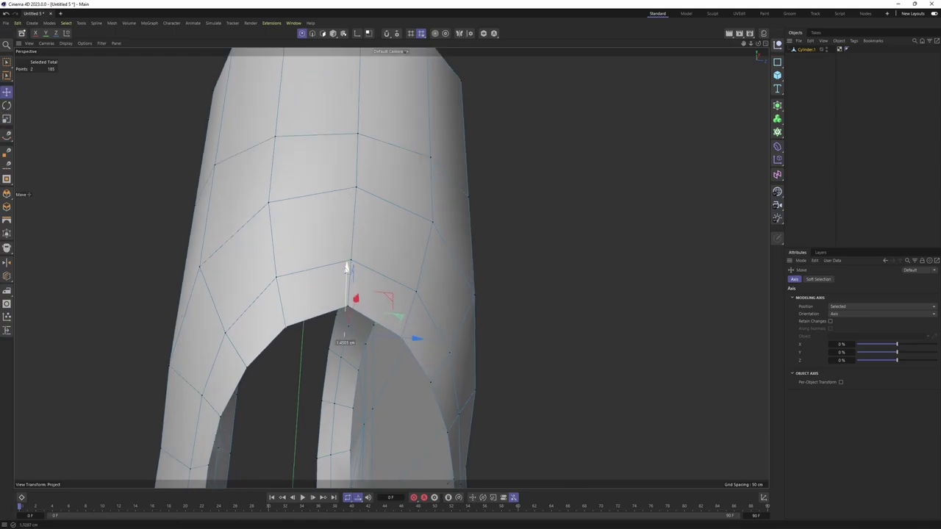
{"action": "key", "text": "F4"}
{"action": "scroll", "coordinate": [435, 254], "scroll_direction": "up", "scroll_amount": 3}
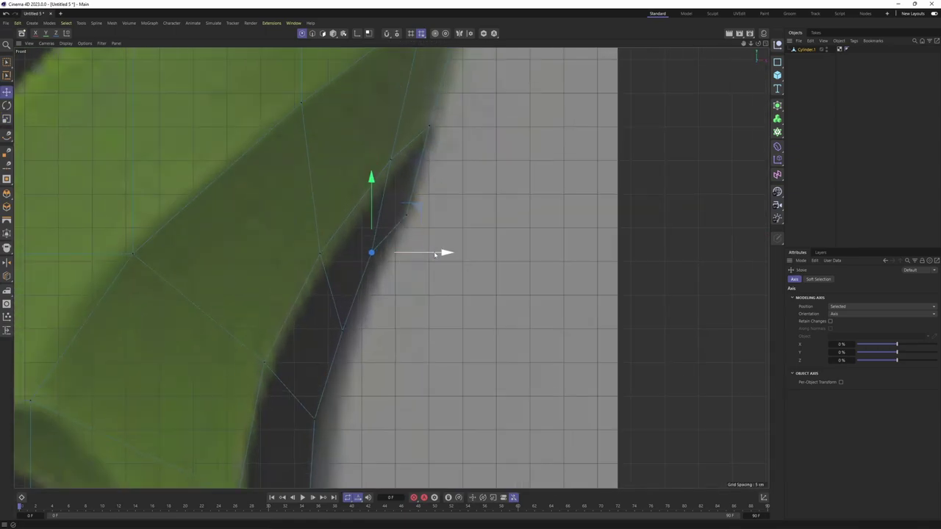
{"action": "key", "text": "F1"}
{"action": "mouse_move", "coordinate": [443, 253]}
{"action": "left_mouse_down", "text": "alt"}
{"action": "mouse_move", "coordinate": [333, 283]}
{"action": "mouse_move", "coordinate": [328, 223]}
{"action": "left_mouse_up", "text": "alt"}
- Cut a vertical edge loop down the middle of the body and check it in the front view
{"action": "key", "text": "k"}
{"action": "key", "text": "l"}
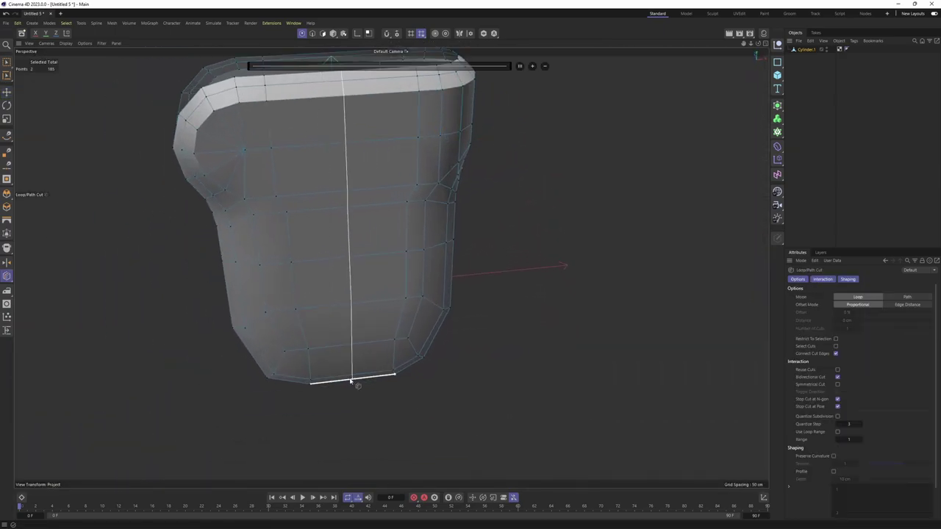
{"action": "mouse_move", "coordinate": [353, 379]}
{"action": "left_mouse_down", "text": "alt"}
{"action": "mouse_move", "coordinate": [354, 222]}
{"action": "mouse_move", "coordinate": [409, 236]}
{"action": "left_mouse_up", "text": "alt"}
{"action": "left_click_drag", "start_coordinate": [393, 267], "coordinate": [379, 191], "text": "alt"}
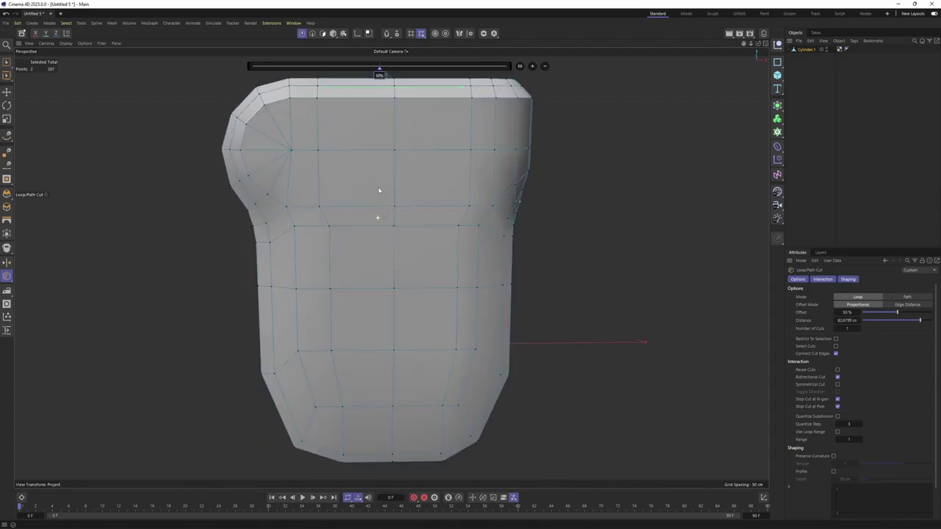
{"action": "key", "text": "F4"}
{"action": "scroll", "coordinate": [560, 379], "scroll_direction": "down", "scroll_amount": 5}
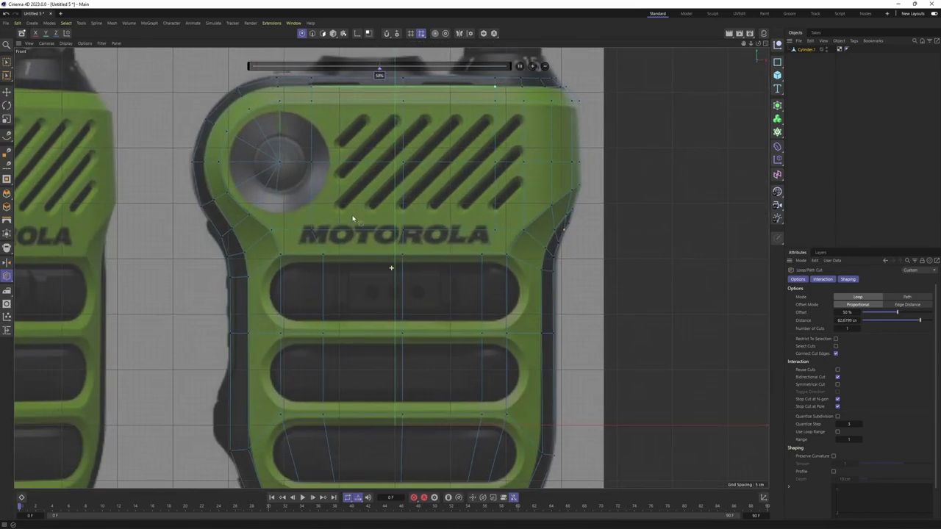
{"action": "key", "text": "F1"}
- Select the open border loop and fill it with Close Polygon Hole
{"action": "mouse_move", "coordinate": [391, 266]}
{"action": "left_mouse_down", "text": "alt"}
{"action": "mouse_move", "coordinate": [419, 203]}
{"action": "mouse_move", "coordinate": [392, 253]}
{"action": "mouse_move", "coordinate": [361, 204]}
{"action": "left_mouse_up", "text": "alt"}
{"action": "key", "text": "e"}
{"action": "mouse_move", "coordinate": [411, 176]}
{"action": "left_mouse_down", "text": "alt"}
{"action": "mouse_move", "coordinate": [390, 269]}
{"action": "mouse_move", "coordinate": [441, 250]}
{"action": "mouse_move", "coordinate": [341, 263]}
{"action": "mouse_move", "coordinate": [357, 216]}
{"action": "mouse_move", "coordinate": [402, 162]}
{"action": "mouse_move", "coordinate": [398, 190]}
{"action": "mouse_move", "coordinate": [441, 221]}
{"action": "mouse_move", "coordinate": [423, 242]}
{"action": "mouse_move", "coordinate": [432, 266]}
{"action": "mouse_move", "coordinate": [408, 284]}
{"action": "mouse_move", "coordinate": [401, 307]}
{"action": "mouse_move", "coordinate": [382, 304]}
{"action": "mouse_move", "coordinate": [381, 292]}
{"action": "mouse_move", "coordinate": [461, 251]}
{"action": "mouse_move", "coordinate": [418, 294]}
{"action": "left_mouse_up", "text": "alt"}
{"action": "right_click", "coordinate": [399, 132]}
{"action": "left_click", "coordinate": [427, 163]}
- Undo the hole fill and select the two opposite arch edges
{"action": "key", "text": "e"}
{"action": "left_click", "coordinate": [418, 294]}
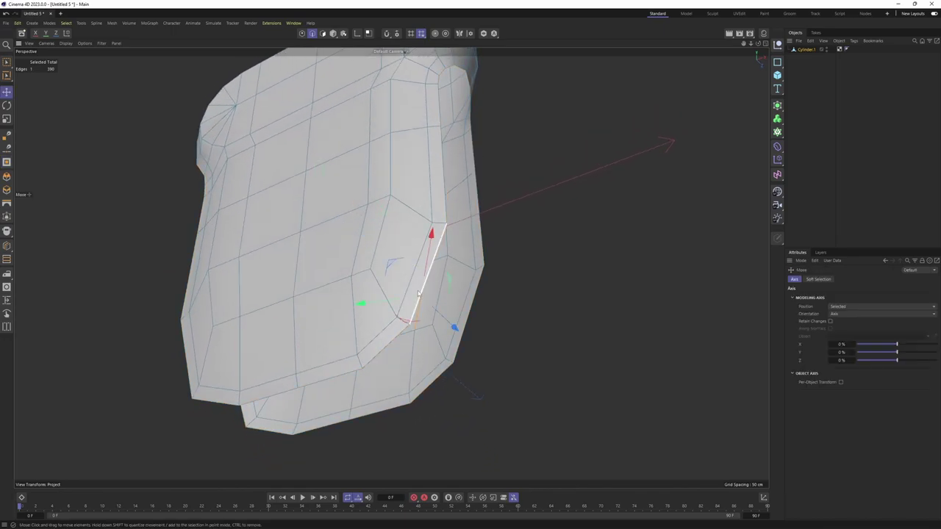
{"action": "mouse_move", "coordinate": [463, 319]}
{"action": "left_mouse_down", "text": "alt"}
{"action": "mouse_move", "coordinate": [454, 135]}
{"action": "mouse_move", "coordinate": [468, 239]}
{"action": "mouse_move", "coordinate": [359, 254]}
{"action": "left_mouse_up", "text": "alt"}
{"action": "key", "text": "ctrl+z"}
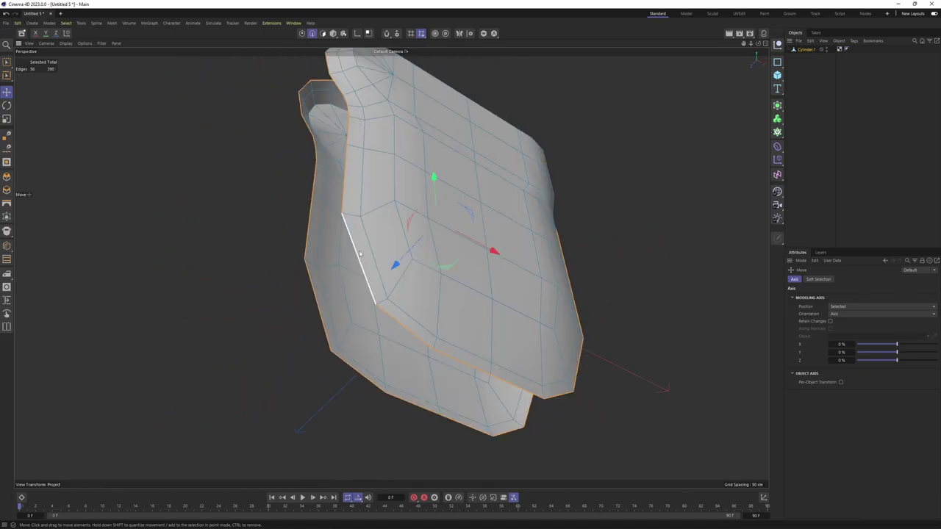
{"action": "left_click", "coordinate": [360, 253]}
{"action": "left_click", "coordinate": [319, 299], "text": "shift"}
{"action": "mouse_move", "coordinate": [318, 300]}
{"action": "left_mouse_down", "text": "alt"}
{"action": "mouse_move", "coordinate": [365, 262]}
{"action": "mouse_move", "coordinate": [360, 299]}
{"action": "left_mouse_up", "text": "alt"}
{"action": "left_click", "coordinate": [410, 319], "text": "shift"}
{"action": "left_click_drag", "start_coordinate": [411, 319], "coordinate": [392, 283], "text": "alt"}
- Stitch the two arch edges into a new polygon and cut a loop across it
{"action": "right_click", "coordinate": [351, 272]}
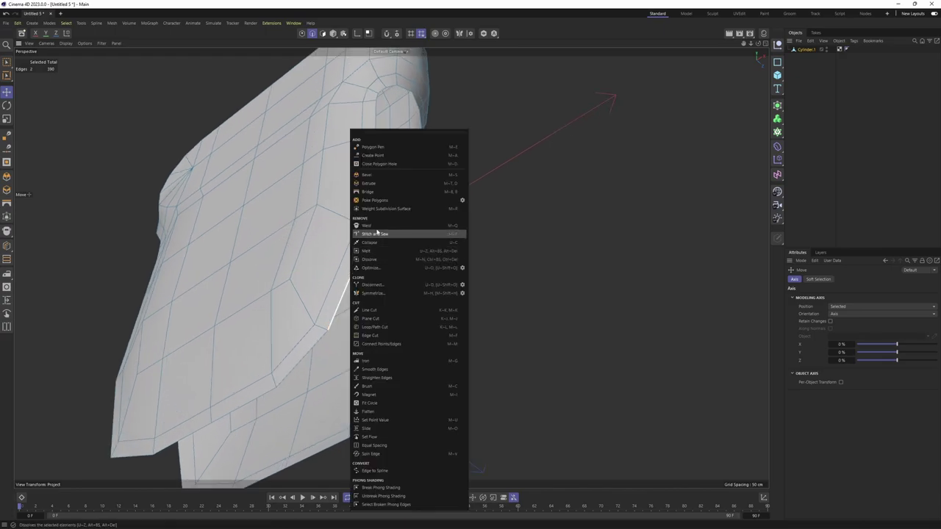
{"action": "key", "text": "Escape"}
{"action": "left_click_drag", "start_coordinate": [351, 221], "coordinate": [347, 235], "text": "alt"}
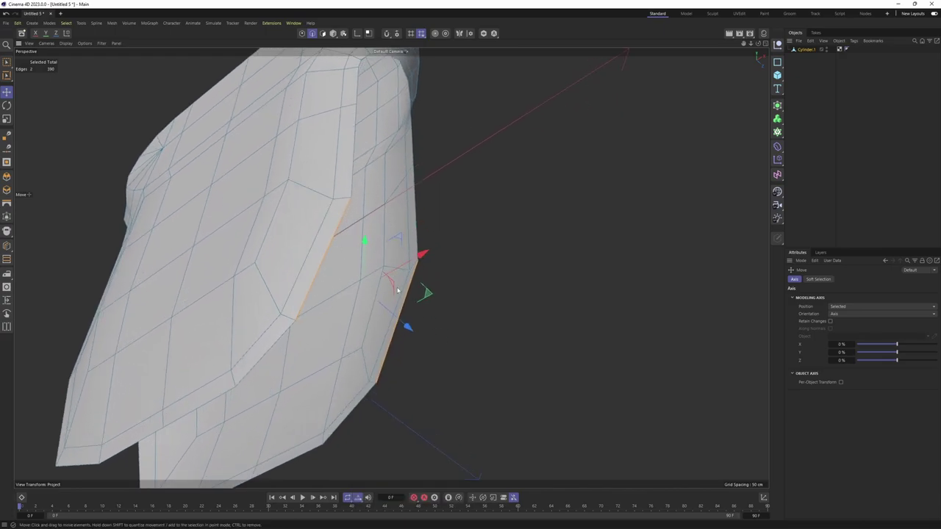
{"action": "right_click", "coordinate": [331, 226]}
{"action": "key", "text": "Escape"}
{"action": "key", "text": "m"}
{"action": "key", "text": "p"}
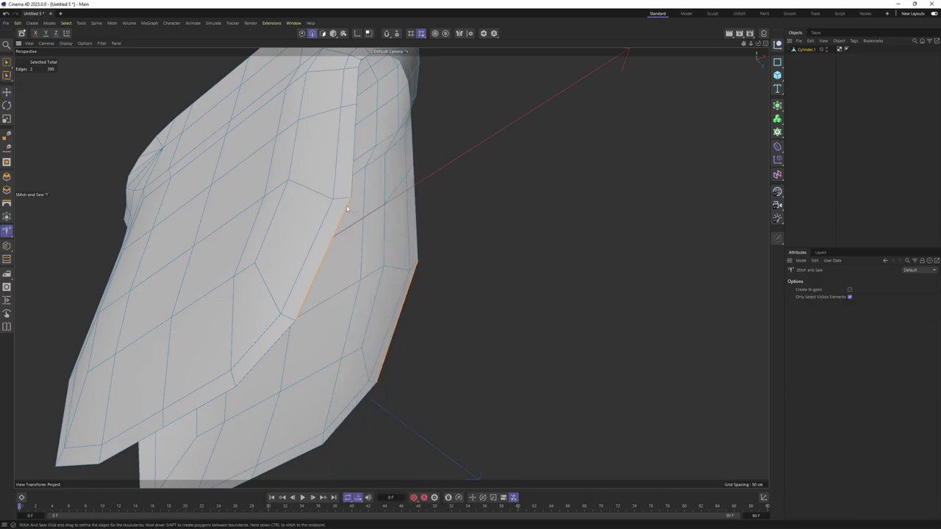
{"action": "mouse_move", "coordinate": [437, 272]}
{"action": "left_mouse_down"}
{"action": "mouse_move", "coordinate": [361, 254]}
{"action": "mouse_move", "coordinate": [271, 264]}
{"action": "left_mouse_up"}
{"action": "key", "text": "k"}
{"action": "key", "text": "l"}
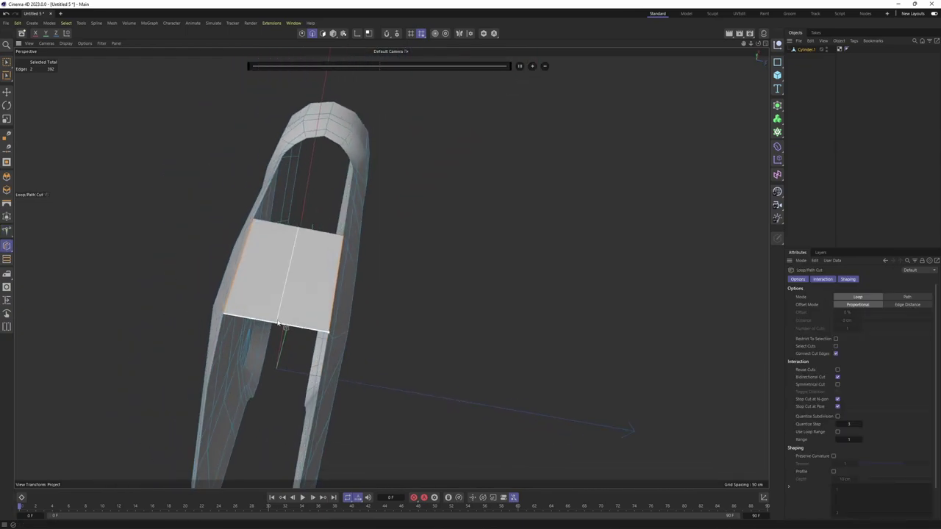
{"action": "left_click", "coordinate": [278, 323]}
{"action": "mouse_move", "coordinate": [278, 323]}
{"action": "left_mouse_down", "text": "alt"}
{"action": "mouse_move", "coordinate": [299, 253]}
{"action": "mouse_move", "coordinate": [306, 140]}
{"action": "left_mouse_up", "text": "alt"}
- Try filling the hole, undo it, and instead bridge the arch edges with Stitch and Sew
{"action": "key", "text": "e"}
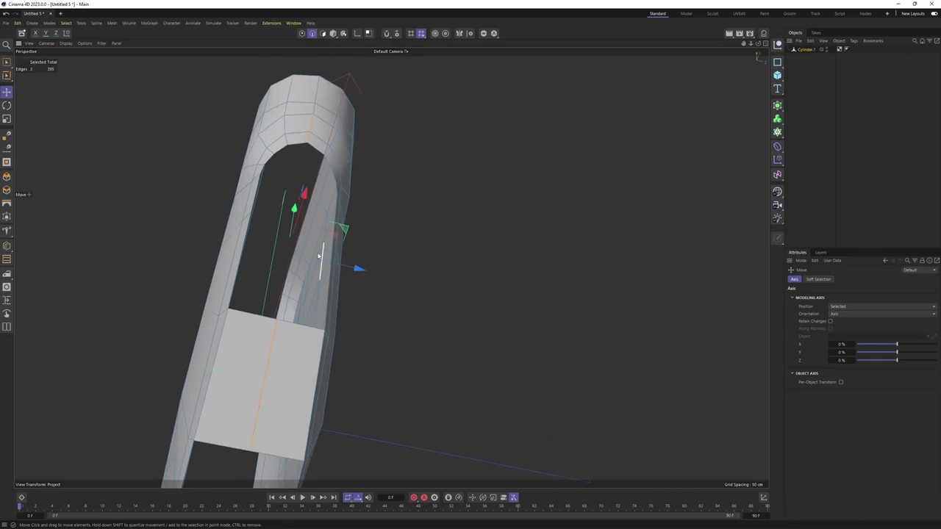
{"action": "left_click_drag", "start_coordinate": [318, 256], "coordinate": [321, 279], "text": "alt"}
{"action": "right_click", "coordinate": [321, 280]}
{"action": "left_click", "coordinate": [359, 166]}
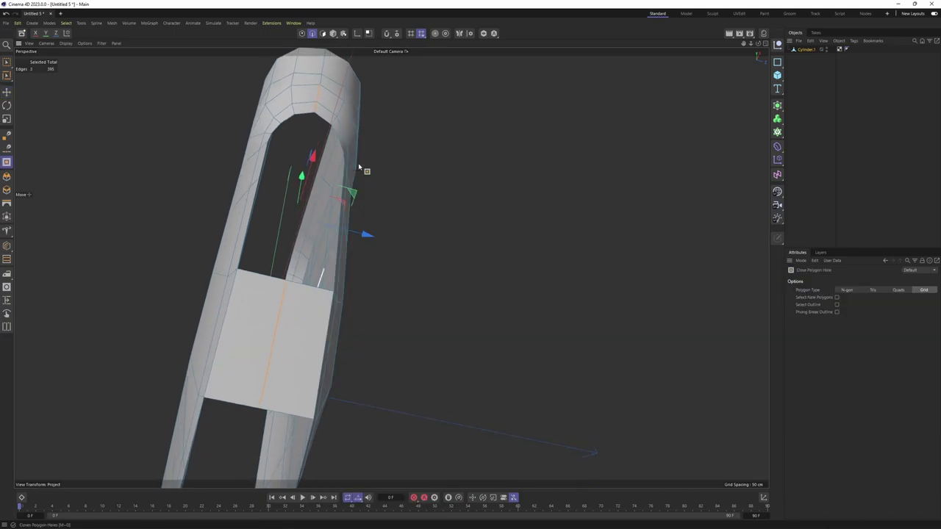
{"action": "left_click", "coordinate": [344, 135]}
{"action": "mouse_move", "coordinate": [352, 147]}
{"action": "left_mouse_down", "text": "alt"}
{"action": "mouse_move", "coordinate": [272, 228]}
{"action": "mouse_move", "coordinate": [412, 148]}
{"action": "mouse_move", "coordinate": [335, 152]}
{"action": "left_mouse_up", "text": "alt"}
{"action": "left_click", "coordinate": [272, 228]}
{"action": "key", "text": "ctrl+z"}
{"action": "left_click_drag", "start_coordinate": [469, 160], "coordinate": [428, 171], "text": "alt"}
{"action": "key", "text": "m"}
{"action": "key", "text": "p"}
{"action": "mouse_move", "coordinate": [351, 177]}
{"action": "left_mouse_down"}
{"action": "mouse_move", "coordinate": [437, 184]}
{"action": "mouse_move", "coordinate": [363, 175]}
{"action": "left_mouse_up"}
- Cut a loop across the new bridge and fill the arch hole with polygons
{"action": "key", "text": "k"}
{"action": "key", "text": "l"}
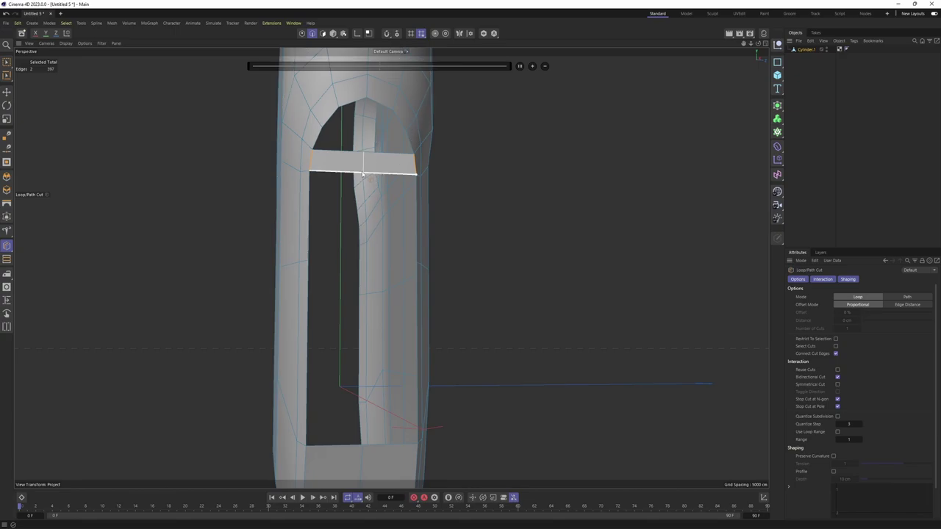
{"action": "left_click", "coordinate": [362, 174]}
{"action": "right_click", "coordinate": [396, 178]}
{"action": "left_click", "coordinate": [432, 163]}
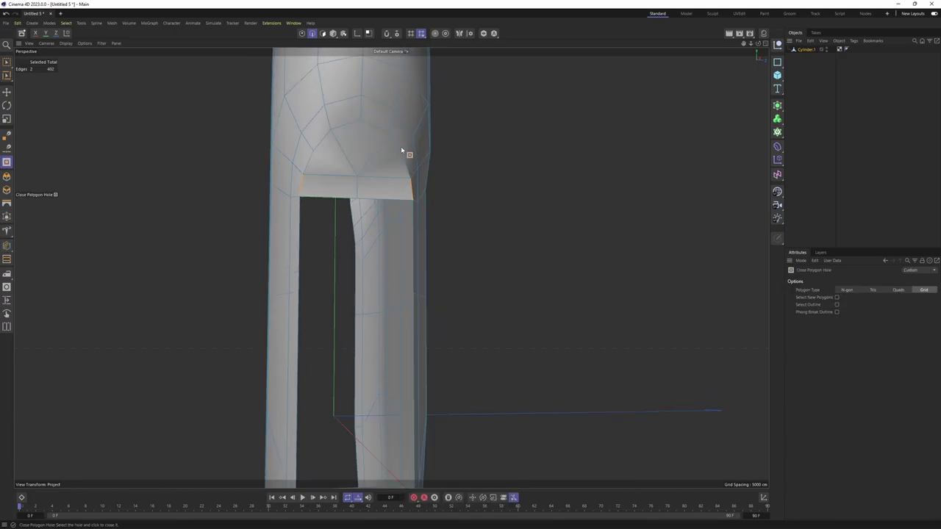
{"action": "left_click", "coordinate": [400, 155]}
- Draw edges with Polygon Pen to split the hole into smaller faces
{"action": "right_click", "coordinate": [360, 118]}
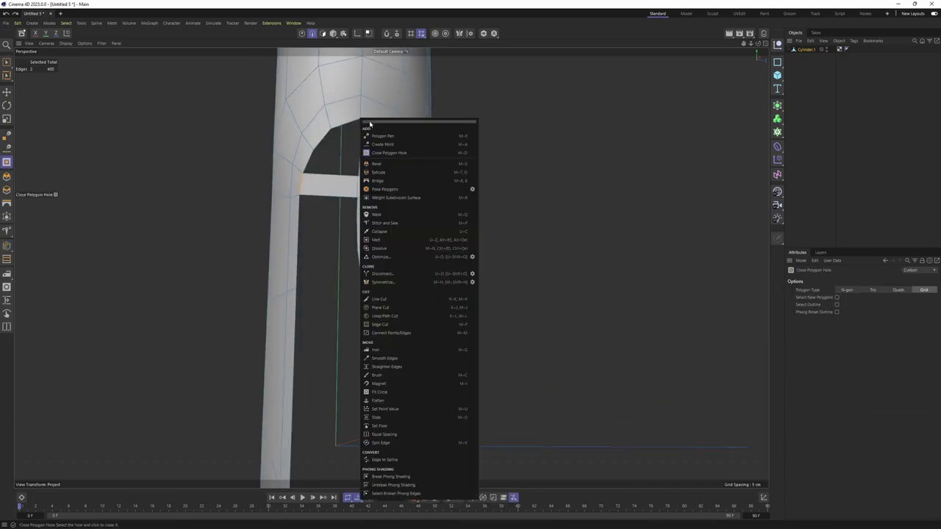
{"action": "left_click", "coordinate": [386, 151]}
{"action": "right_click", "coordinate": [379, 130]}
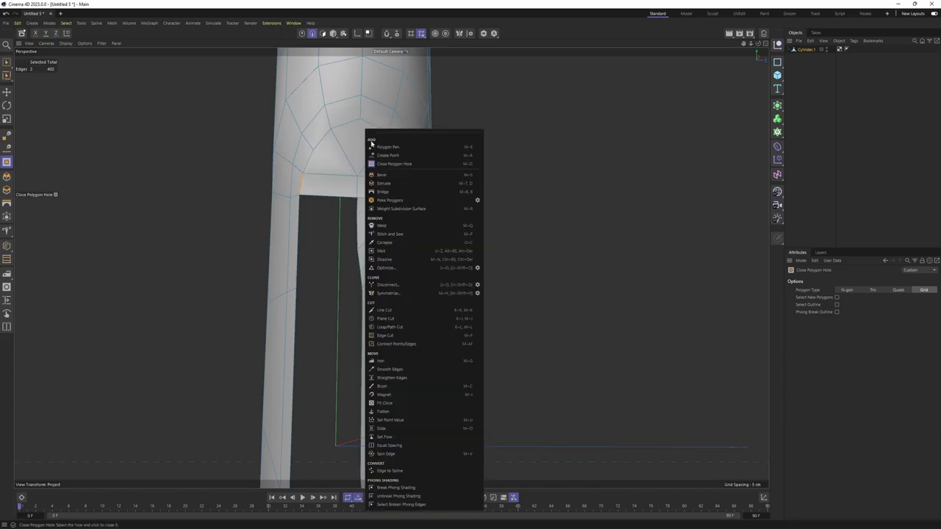
{"action": "left_click", "coordinate": [371, 139]}
{"action": "scroll", "coordinate": [365, 133], "scroll_direction": "up", "scroll_amount": 2}
{"action": "left_click", "coordinate": [354, 189]}
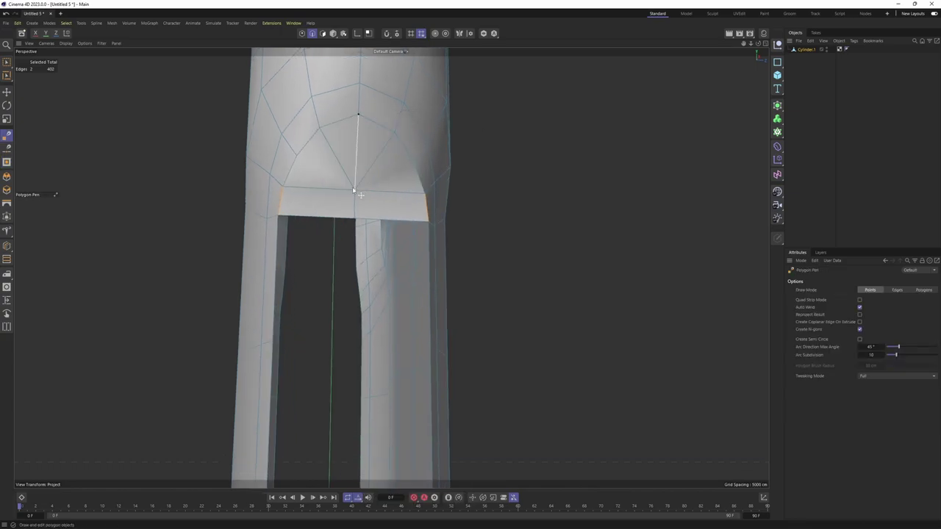
{"action": "left_click", "coordinate": [296, 157]}
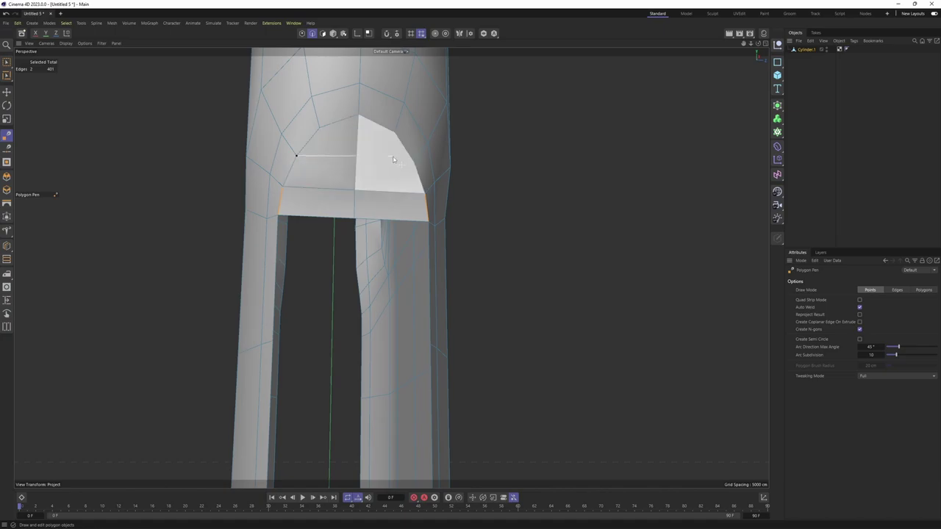
- Fill the side hole of the leg with Close Polygon Hole
{"action": "key", "text": "e"}
{"action": "mouse_move", "coordinate": [405, 157]}
{"action": "left_mouse_down", "text": "alt"}
{"action": "mouse_move", "coordinate": [334, 128]}
{"action": "mouse_move", "coordinate": [343, 125]}
{"action": "left_mouse_up", "text": "alt"}
{"action": "right_click", "coordinate": [343, 125]}
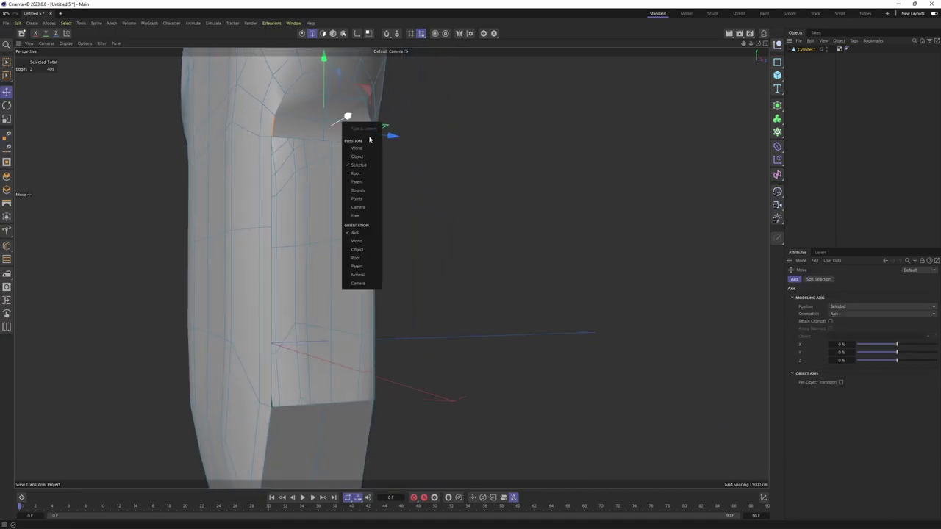
{"action": "right_click", "coordinate": [447, 150]}
{"action": "left_click", "coordinate": [450, 166]}
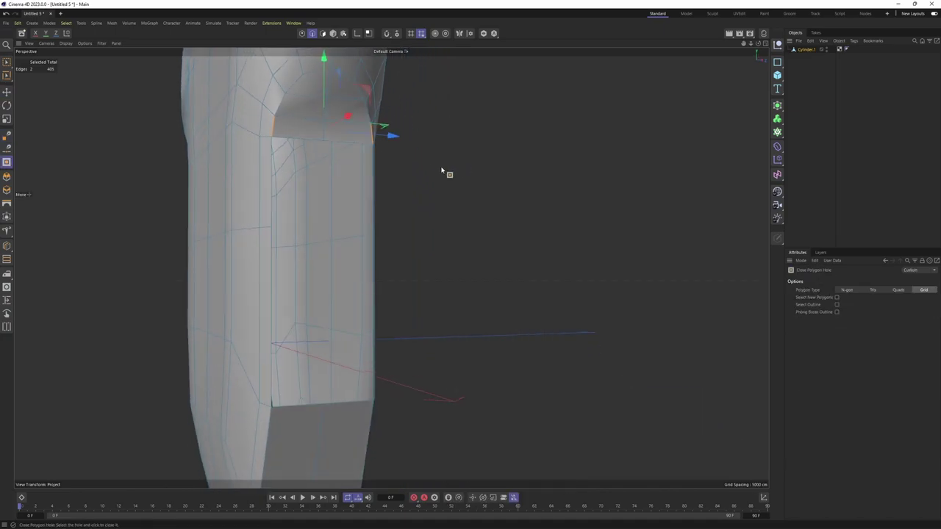
{"action": "left_click", "coordinate": [376, 158]}
- Stitch the gap between the two lower edges and add a middle loop cut
{"action": "mouse_move", "coordinate": [382, 160]}
{"action": "left_mouse_down", "text": "alt"}
{"action": "mouse_move", "coordinate": [340, 189]}
{"action": "mouse_move", "coordinate": [435, 215]}
{"action": "left_mouse_up", "text": "alt"}
{"action": "key", "text": "e"}
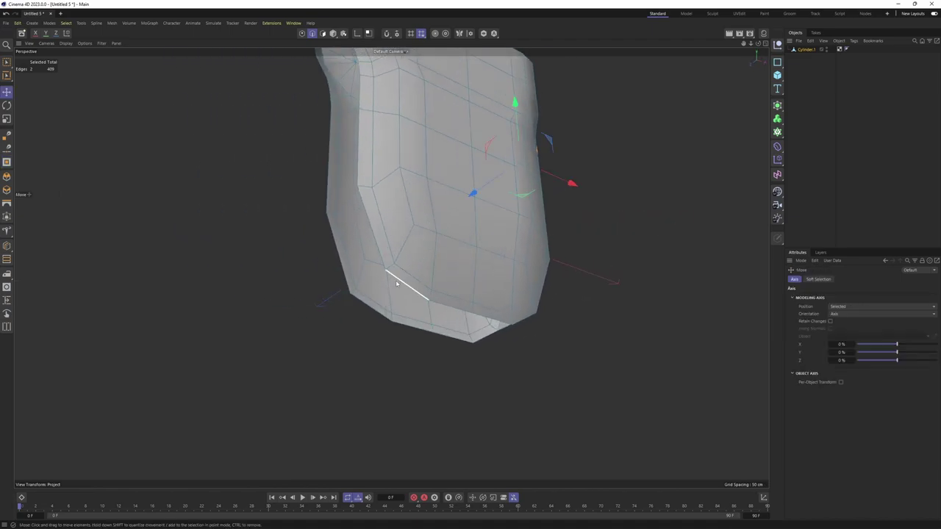
{"action": "left_click", "coordinate": [383, 254], "text": "shift"}
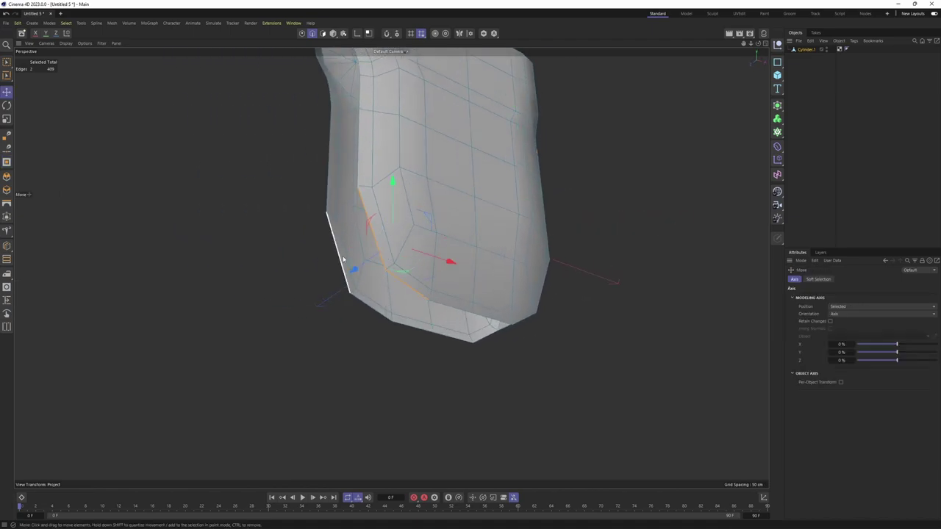
{"action": "key", "text": "m"}
{"action": "key", "text": "p"}
{"action": "mouse_move", "coordinate": [414, 311]}
{"action": "left_mouse_down", "text": "shift"}
{"action": "mouse_move", "coordinate": [372, 255]}
{"action": "mouse_move", "coordinate": [383, 135]}
{"action": "left_mouse_up", "text": "shift"}
{"action": "key", "text": "m"}
{"action": "key", "text": "l"}
{"action": "left_click", "coordinate": [372, 287]}
{"action": "right_click", "coordinate": [383, 136]}
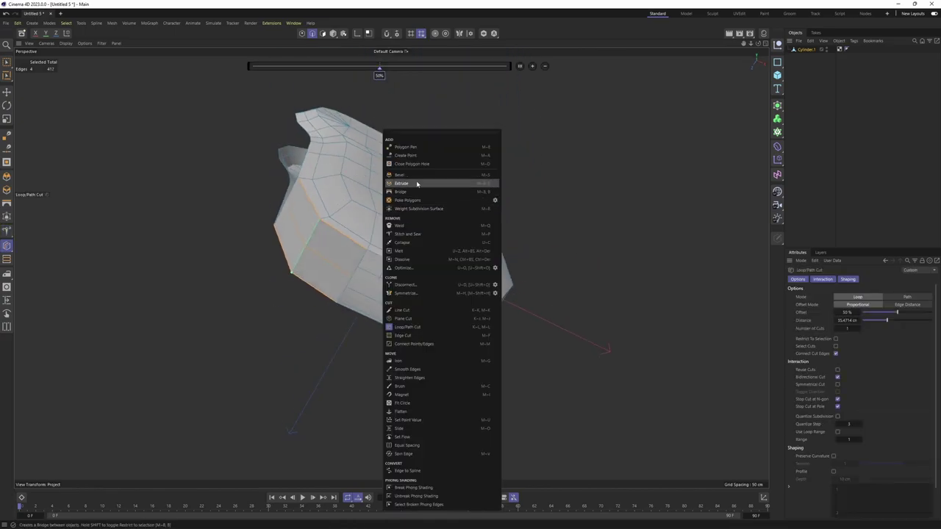
{"action": "left_click", "coordinate": [412, 163]}
- Stitch the gap along the top and fill the front opening with grid polygons
{"action": "mouse_move", "coordinate": [391, 258]}
{"action": "left_mouse_down", "text": "alt"}
{"action": "mouse_move", "coordinate": [354, 259]}
{"action": "mouse_move", "coordinate": [350, 234]}
{"action": "mouse_move", "coordinate": [322, 237]}
{"action": "mouse_move", "coordinate": [310, 263]}
{"action": "mouse_move", "coordinate": [234, 222]}
{"action": "left_mouse_up", "text": "alt"}
{"action": "key", "text": "e"}
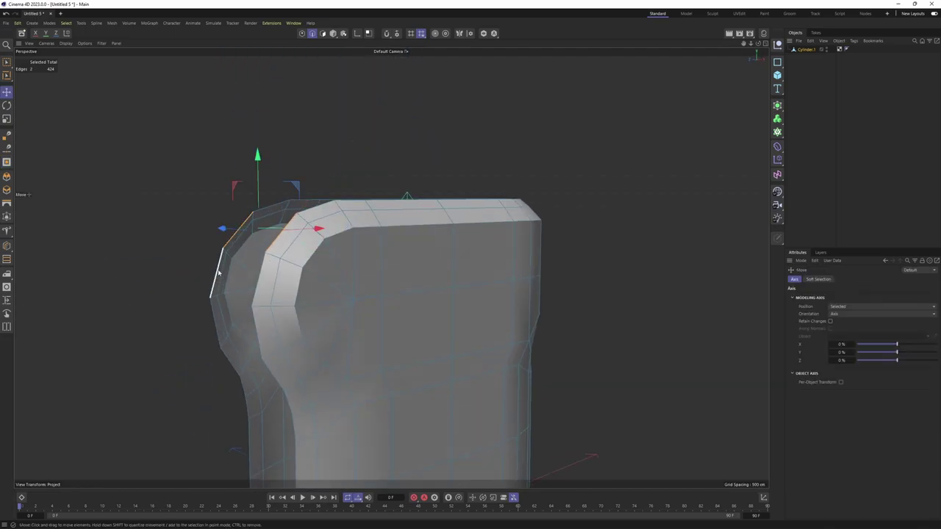
{"action": "key", "text": "m"}
{"action": "key", "text": "p"}
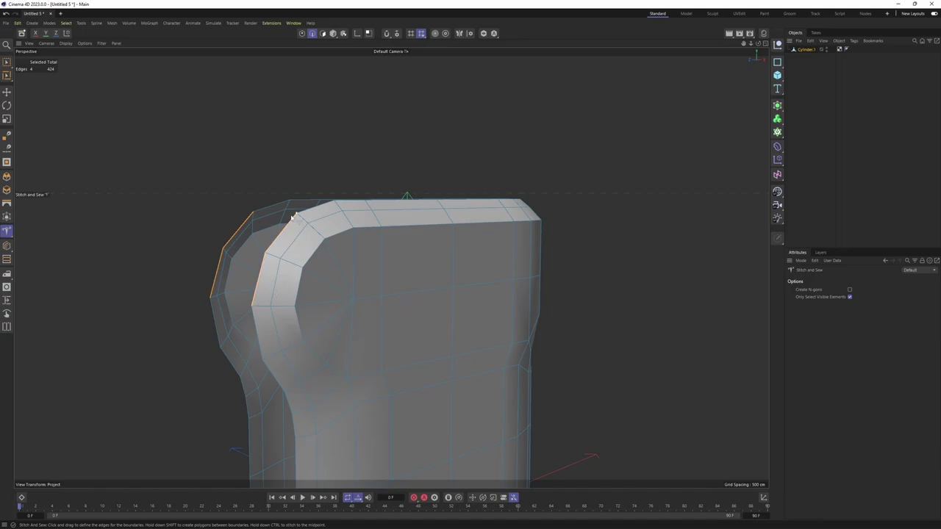
{"action": "left_click_drag", "start_coordinate": [292, 216], "coordinate": [228, 265]}
{"action": "left_click_drag", "start_coordinate": [228, 264], "coordinate": [331, 283], "text": "alt"}
{"action": "key", "text": "m"}
{"action": "key", "text": "l"}
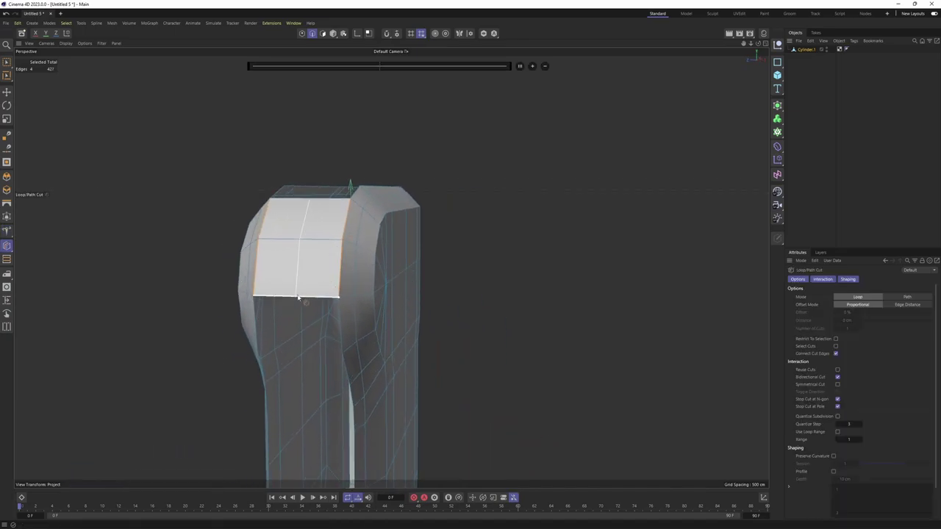
{"action": "right_click", "coordinate": [324, 272]}
{"action": "left_click", "coordinate": [383, 174]}
{"action": "mouse_move", "coordinate": [382, 176]}
{"action": "left_mouse_down", "text": "alt"}
{"action": "mouse_move", "coordinate": [371, 251]}
{"action": "mouse_move", "coordinate": [382, 241]}
{"action": "mouse_move", "coordinate": [355, 323]}
{"action": "mouse_move", "coordinate": [397, 219]}
{"action": "mouse_move", "coordinate": [359, 252]}
{"action": "mouse_move", "coordinate": [332, 205]}
{"action": "left_mouse_up", "text": "alt"}
{"action": "left_click", "coordinate": [371, 250]}
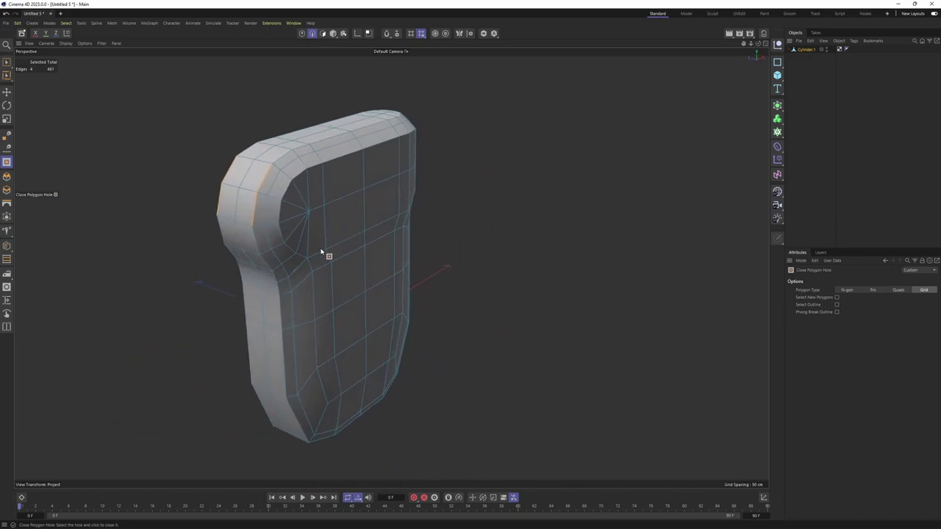
- Loop-select the front outline and add the top edge loop to the selection
{"action": "key", "text": "e"}
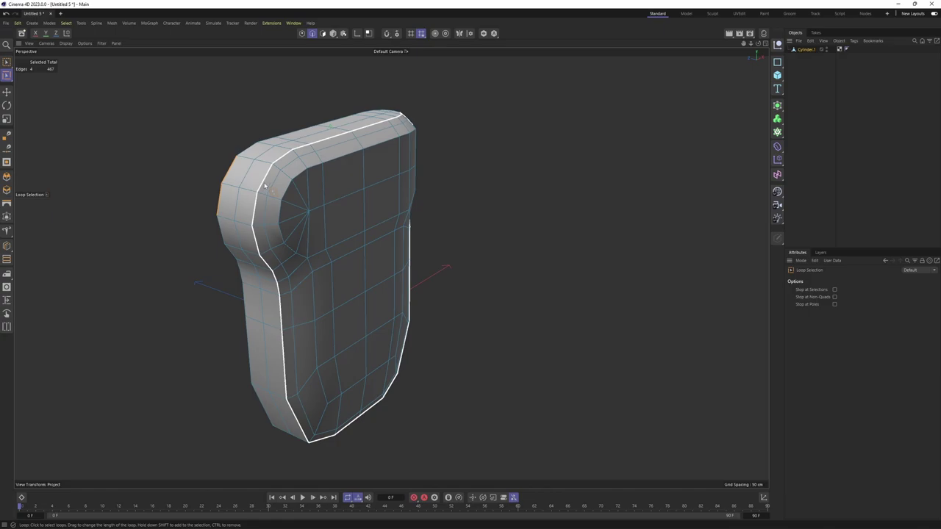
{"action": "left_click", "coordinate": [265, 186]}
{"action": "left_click_drag", "start_coordinate": [265, 186], "coordinate": [361, 267], "text": "alt"}
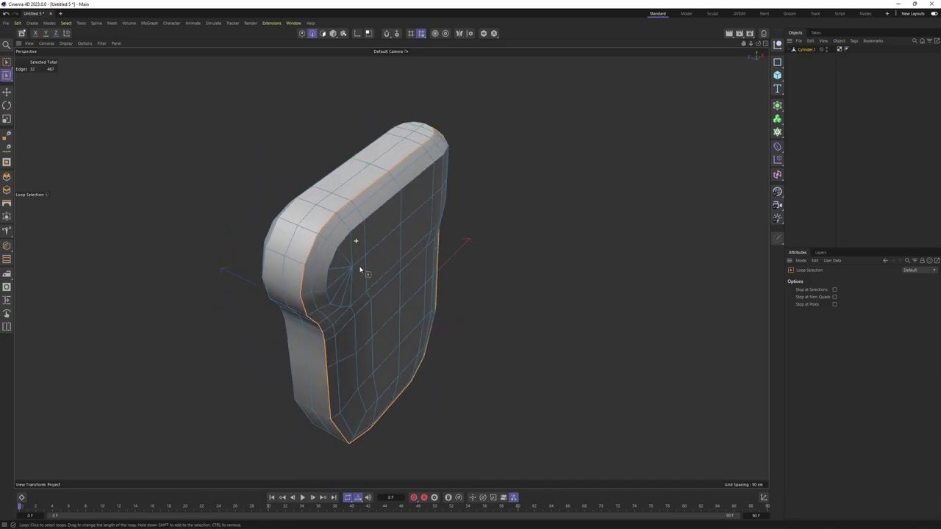
{"action": "left_click", "coordinate": [389, 131], "text": "shift"}
{"action": "mouse_move", "coordinate": [390, 130]}
{"action": "left_mouse_down", "text": "alt"}
{"action": "mouse_move", "coordinate": [389, 267]}
{"action": "mouse_move", "coordinate": [438, 267]}
{"action": "left_mouse_up", "text": "alt"}
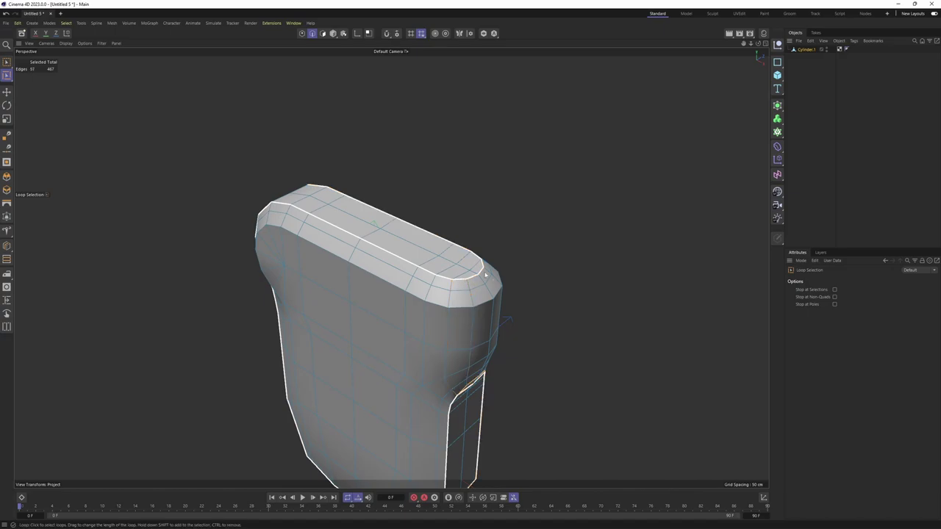
{"action": "mouse_move", "coordinate": [484, 274]}
{"action": "left_mouse_down", "text": "alt"}
{"action": "mouse_move", "coordinate": [411, 258]}
{"action": "mouse_move", "coordinate": [143, 55]}
{"action": "left_mouse_up", "text": "alt"}
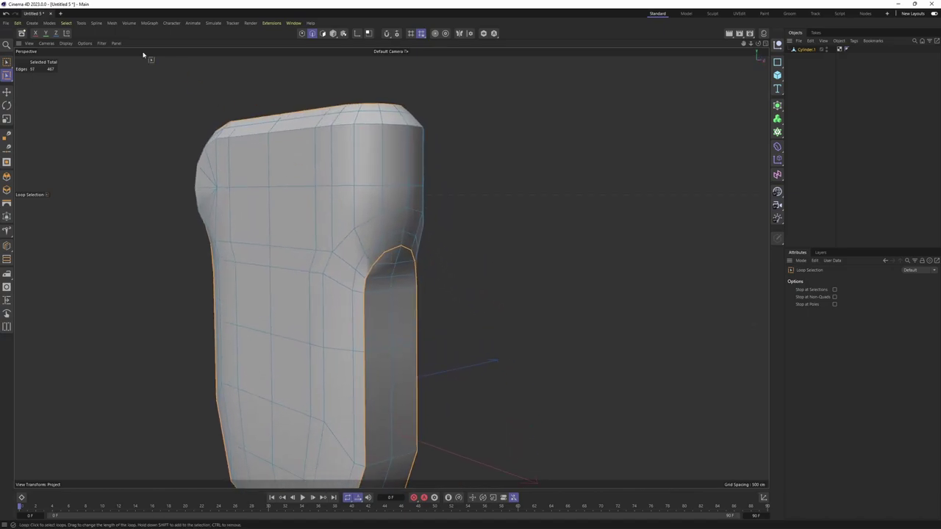
- Detach the Select menu as a palette and activate Fill Selection on the body
{"action": "left_click", "coordinate": [48, 23]}
{"action": "left_click", "coordinate": [49, 24]}
{"action": "left_click", "coordinate": [49, 25]}
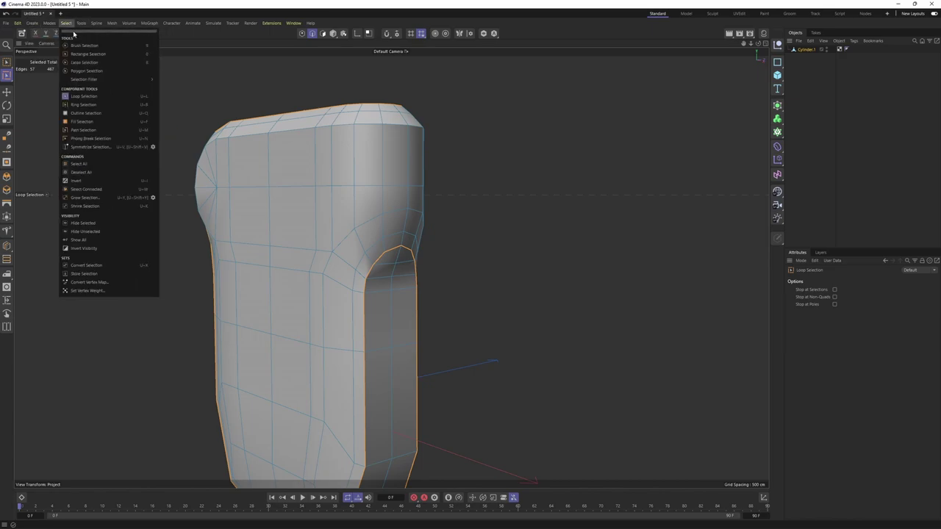
{"action": "left_click", "coordinate": [74, 32]}
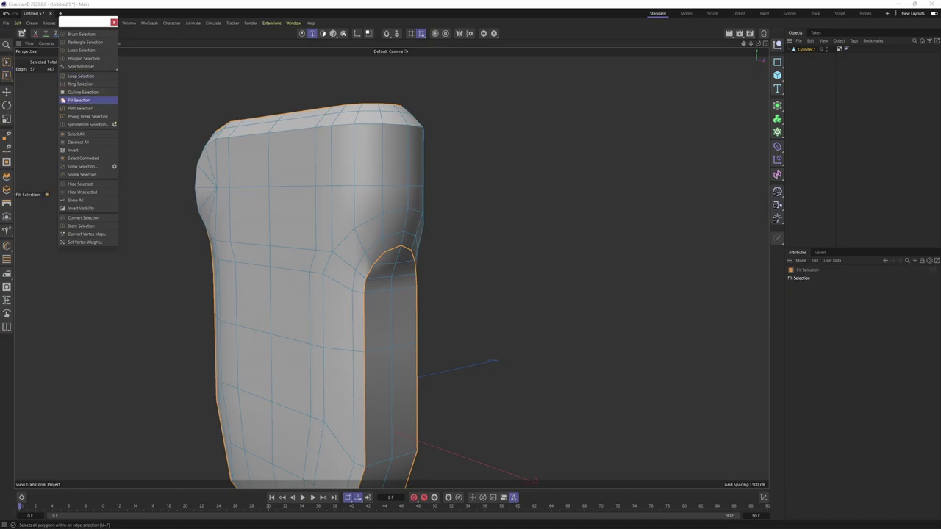
{"action": "left_click", "coordinate": [113, 22]}
{"action": "mouse_move", "coordinate": [374, 193]}
{"action": "left_mouse_down", "text": "alt"}
{"action": "mouse_move", "coordinate": [314, 182]}
{"action": "mouse_move", "coordinate": [342, 177]}
{"action": "left_mouse_up", "text": "alt"}
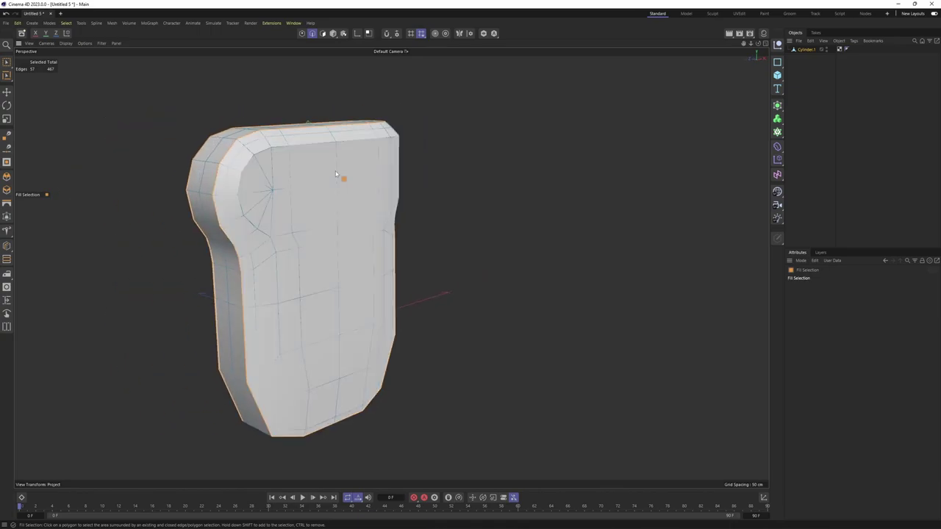
{"action": "right_click", "coordinate": [343, 176]}
{"action": "mouse_move", "coordinate": [399, 227]}
{"action": "left_mouse_down", "text": "alt"}
{"action": "mouse_move", "coordinate": [335, 157]}
{"action": "mouse_move", "coordinate": [227, 194]}
{"action": "mouse_move", "coordinate": [384, 172]}
{"action": "left_mouse_up", "text": "alt"}
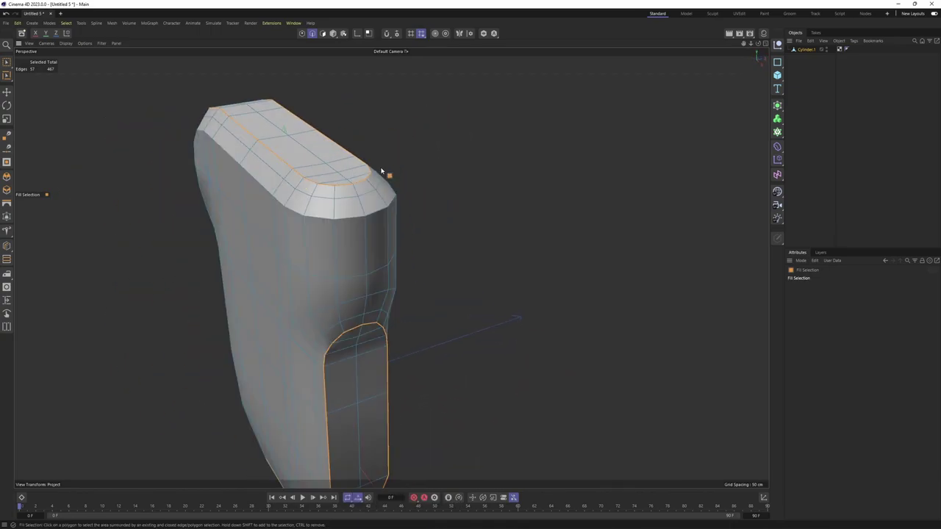
{"action": "right_click", "coordinate": [384, 172]}
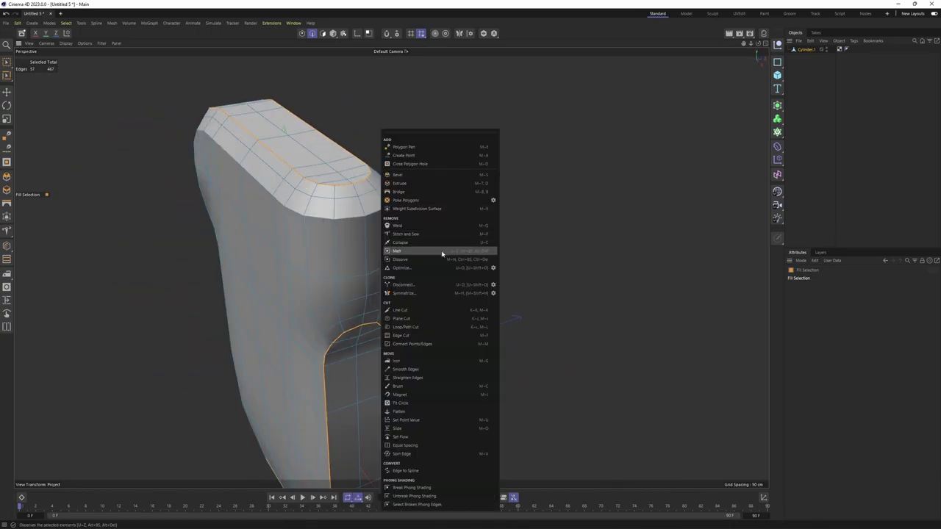
- Edge-slide the selected loop near the right cutout to a -1.07 cm offset
{"action": "left_click", "coordinate": [399, 430]}
{"action": "scroll", "coordinate": [350, 244], "scroll_direction": "up", "scroll_amount": 3}
{"action": "left_click_drag", "start_coordinate": [350, 243], "coordinate": [349, 272], "text": "alt"}
{"action": "scroll", "coordinate": [354, 291], "scroll_direction": "up", "scroll_amount": 3}
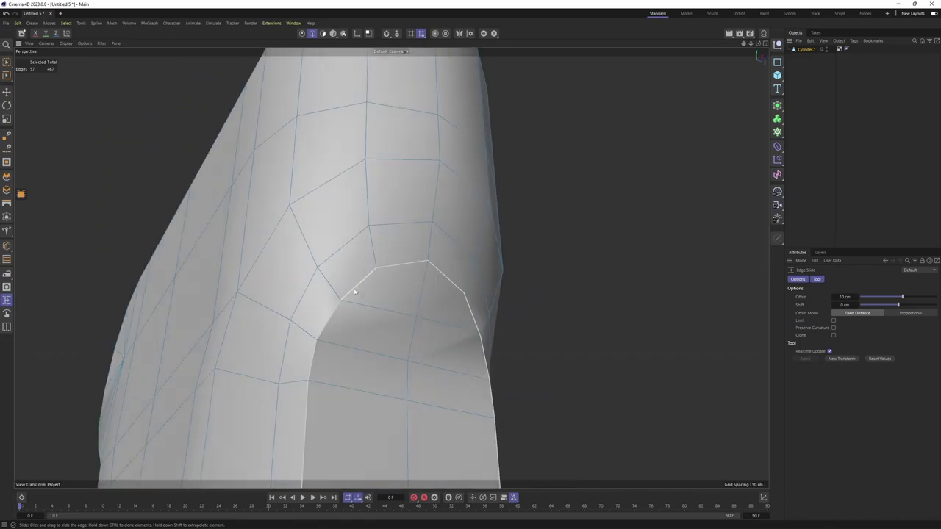
{"action": "scroll", "coordinate": [354, 292], "scroll_direction": "up", "scroll_amount": 2}
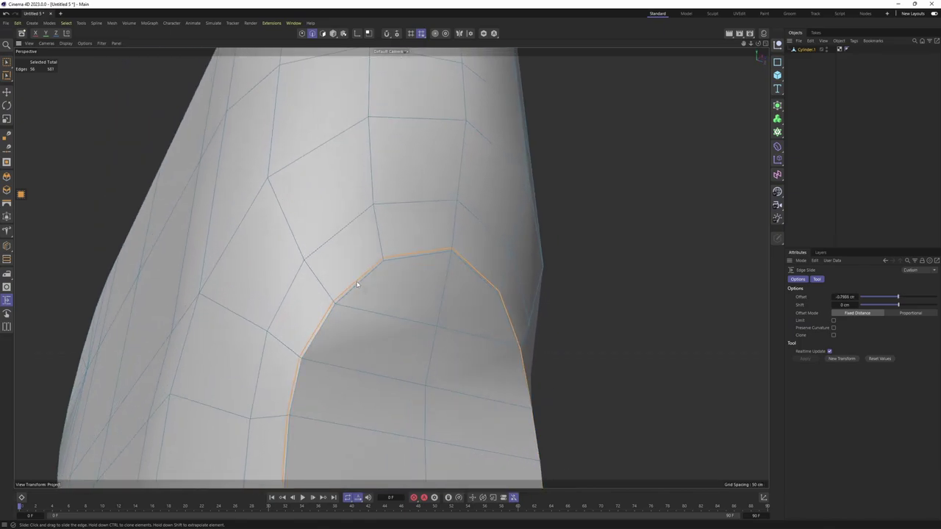
{"action": "left_click_drag", "start_coordinate": [354, 282], "coordinate": [356, 281]}
{"action": "scroll", "coordinate": [356, 280], "scroll_direction": "up", "scroll_amount": 3}
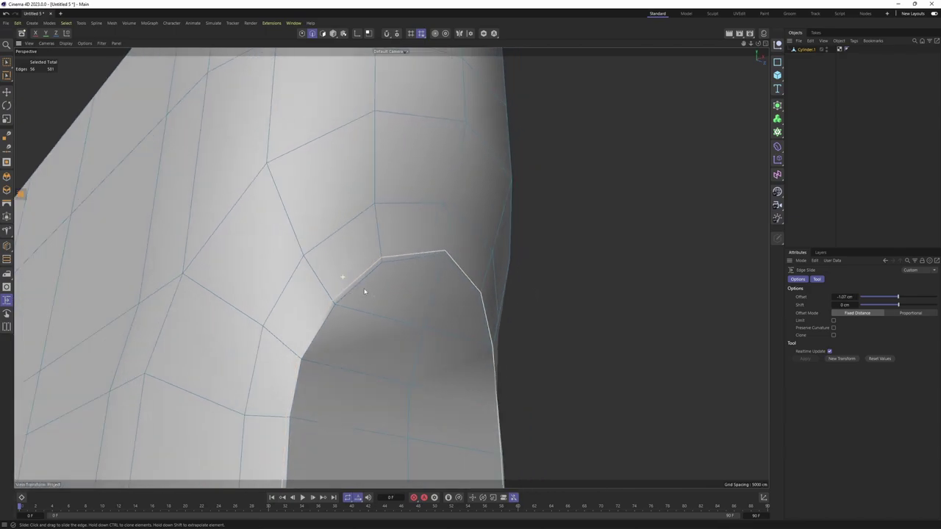
{"action": "scroll", "coordinate": [368, 290], "scroll_direction": "up", "scroll_amount": 3}
- Check the slid loop, then Edge Slide the cutout edge toward the outer rim
{"action": "left_click_drag", "start_coordinate": [432, 297], "coordinate": [430, 361], "text": "alt"}
{"action": "scroll", "coordinate": [363, 338], "scroll_direction": "down", "scroll_amount": 5}
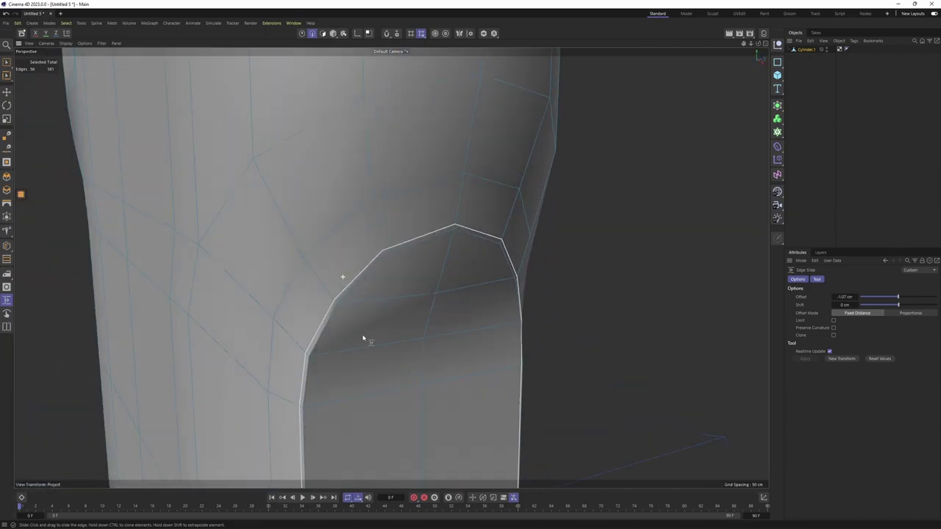
{"action": "mouse_move", "coordinate": [327, 250]}
{"action": "left_mouse_down", "text": "alt"}
{"action": "mouse_move", "coordinate": [357, 204]}
{"action": "mouse_move", "coordinate": [307, 241]}
{"action": "mouse_move", "coordinate": [366, 279]}
{"action": "mouse_move", "coordinate": [352, 202]}
{"action": "mouse_move", "coordinate": [374, 269]}
{"action": "mouse_move", "coordinate": [369, 297]}
{"action": "mouse_move", "coordinate": [374, 210]}
{"action": "mouse_move", "coordinate": [348, 200]}
{"action": "mouse_move", "coordinate": [333, 170]}
{"action": "left_mouse_up", "text": "alt"}
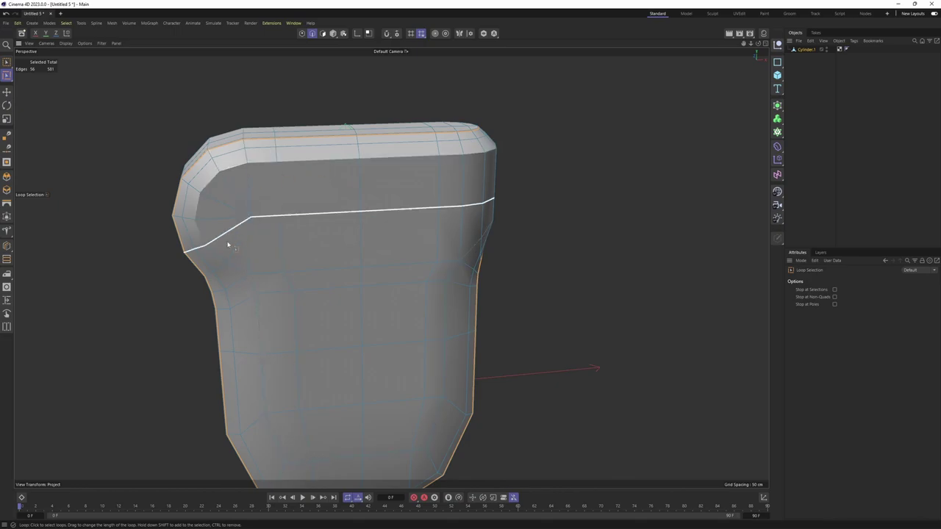
{"action": "mouse_move", "coordinate": [261, 346]}
{"action": "left_mouse_down", "text": "alt"}
{"action": "mouse_move", "coordinate": [300, 274]}
{"action": "mouse_move", "coordinate": [295, 386]}
{"action": "mouse_move", "coordinate": [294, 272]}
{"action": "mouse_move", "coordinate": [310, 340]}
{"action": "left_mouse_up", "text": "alt"}
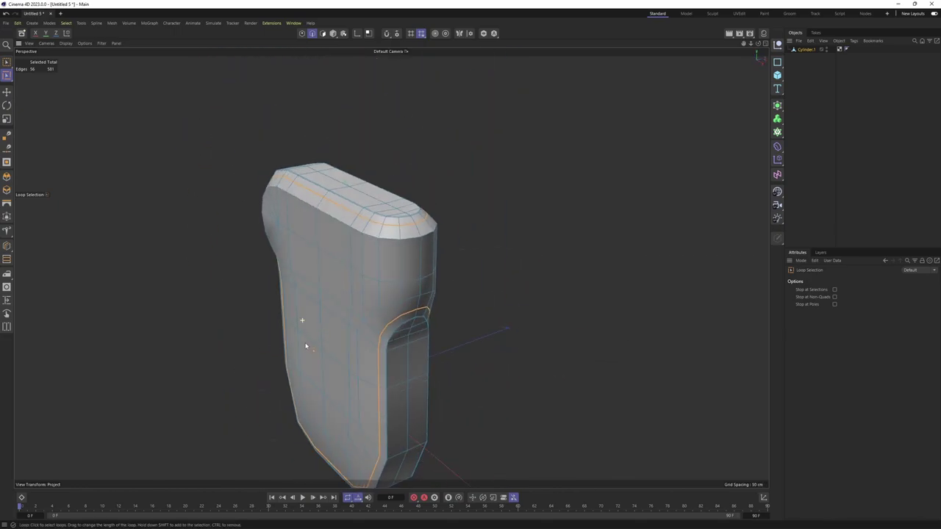
{"action": "right_click", "coordinate": [491, 280]}
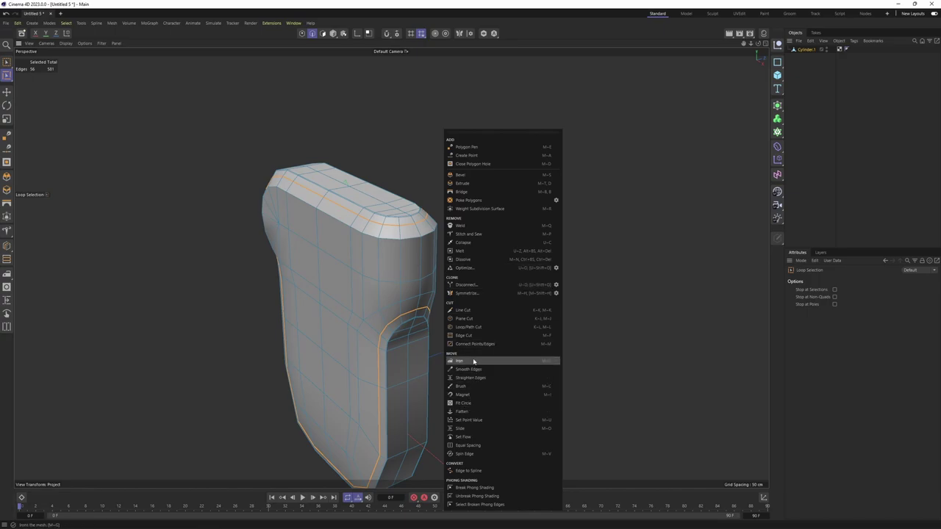
{"action": "left_click", "coordinate": [466, 429]}
{"action": "left_click_drag", "start_coordinate": [467, 429], "coordinate": [382, 316], "text": "alt"}
{"action": "scroll", "coordinate": [446, 390], "scroll_direction": "up", "scroll_amount": 3}
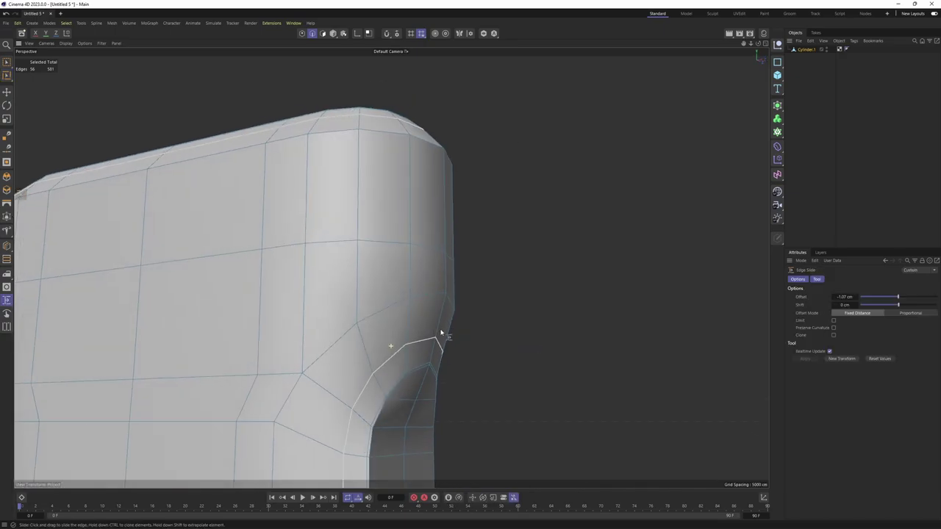
{"action": "scroll", "coordinate": [402, 349], "scroll_direction": "up", "scroll_amount": 3}
{"action": "left_click_drag", "start_coordinate": [402, 349], "coordinate": [384, 343], "text": "alt"}
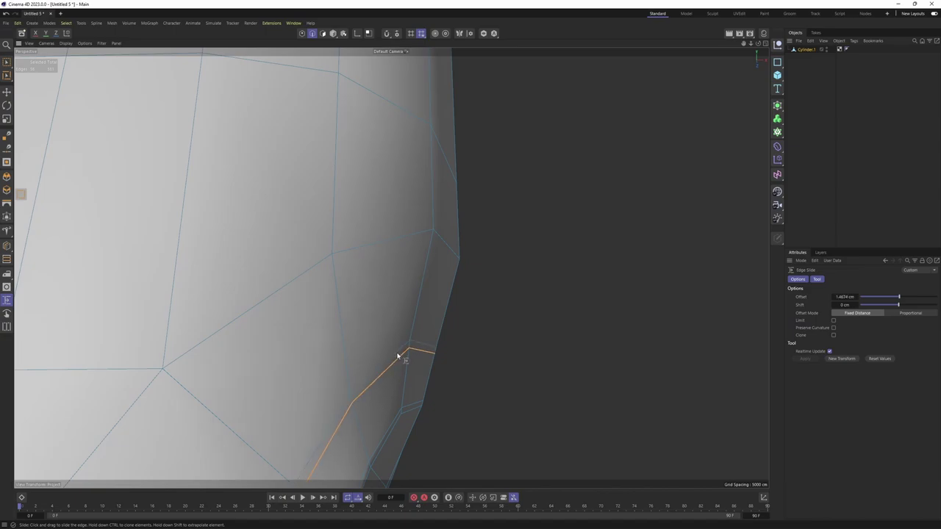
{"action": "scroll", "coordinate": [397, 357], "scroll_direction": "down", "scroll_amount": 5}
{"action": "scroll", "coordinate": [326, 389], "scroll_direction": "down", "scroll_amount": 3}
- Switch to Loop Selection and compare the mesh against the Front Motorola reference view
{"action": "mouse_move", "coordinate": [274, 286]}
{"action": "left_mouse_down", "text": "alt"}
{"action": "mouse_move", "coordinate": [269, 302]}
{"action": "mouse_move", "coordinate": [353, 294]}
{"action": "left_mouse_up", "text": "alt"}
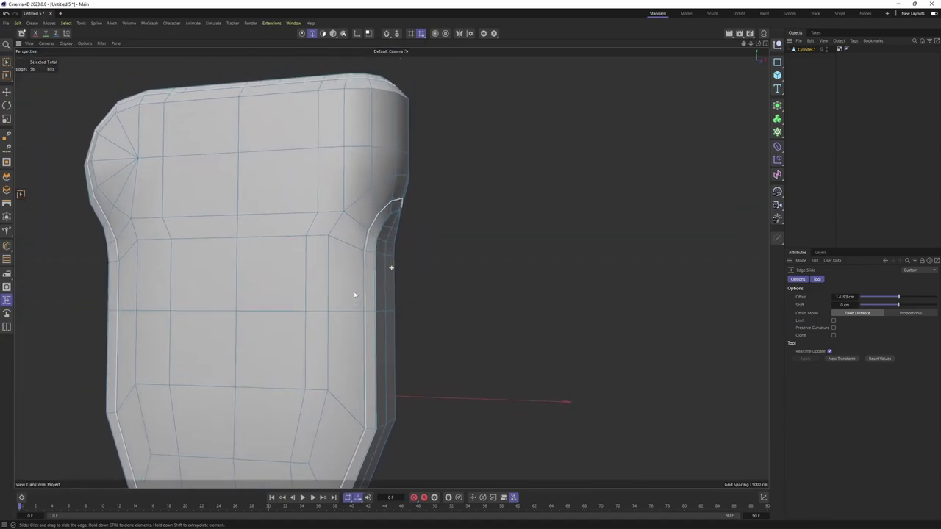
{"action": "scroll", "coordinate": [353, 294], "scroll_direction": "up", "scroll_amount": 2}
{"action": "key", "text": "u"}
{"action": "key", "text": "l"}
{"action": "scroll", "coordinate": [320, 235], "scroll_direction": "down", "scroll_amount": 3}
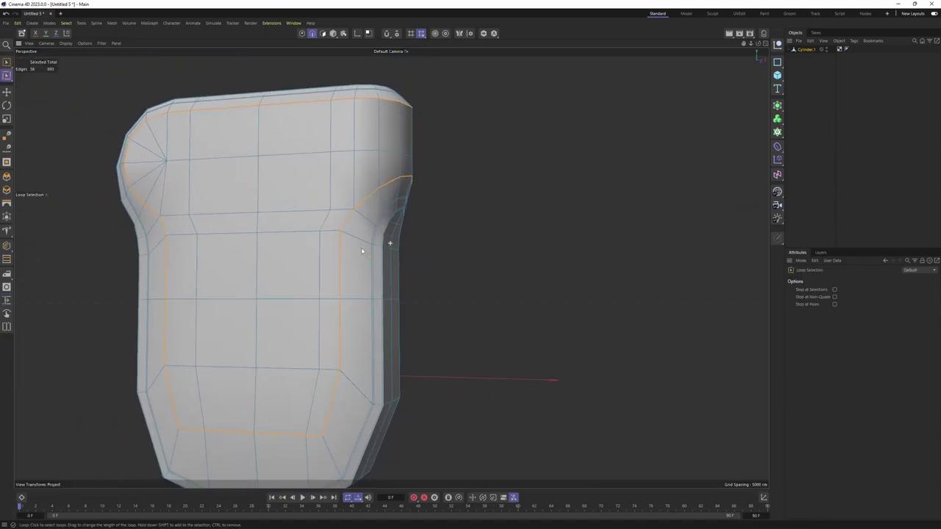
{"action": "left_click_drag", "start_coordinate": [320, 235], "coordinate": [279, 266], "text": "alt"}
{"action": "middle_click", "coordinate": [280, 267]}
{"action": "middle_click", "coordinate": [568, 345]}
{"action": "middle_click_drag", "start_coordinate": [568, 348], "coordinate": [577, 416], "text": "alt"}
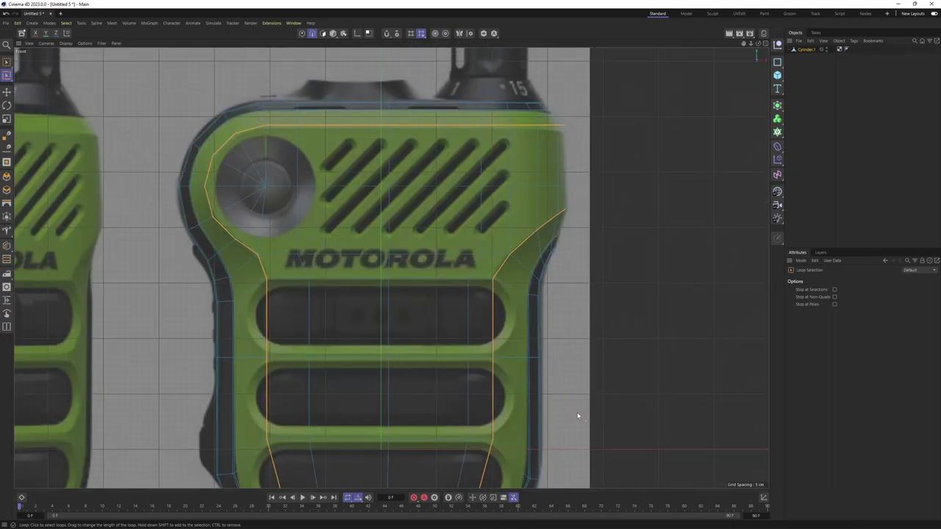
{"action": "key", "text": "F1"}
{"action": "left_click_drag", "start_coordinate": [216, 183], "coordinate": [382, 286], "text": "alt"}
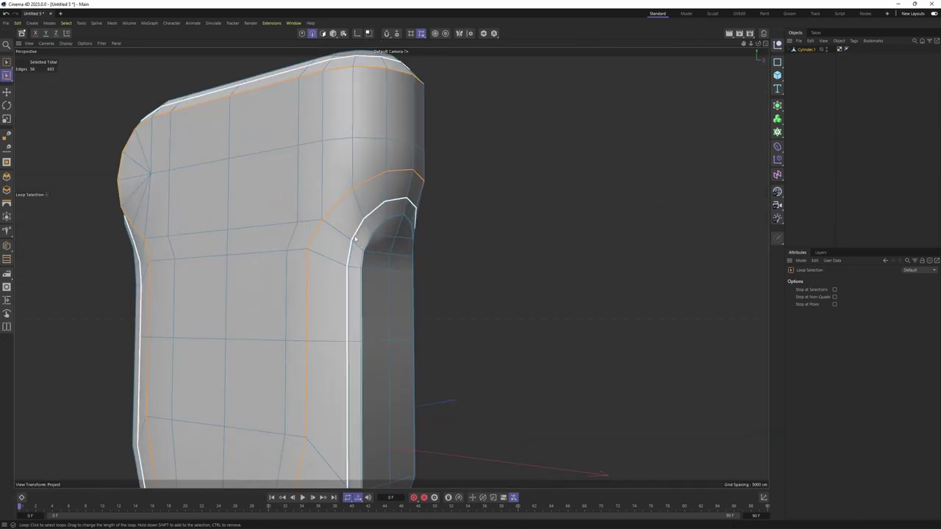
- Slide the inner cutout corner edge to a 1.5936 cm offset and check it in Front view
{"action": "right_click", "coordinate": [382, 287]}
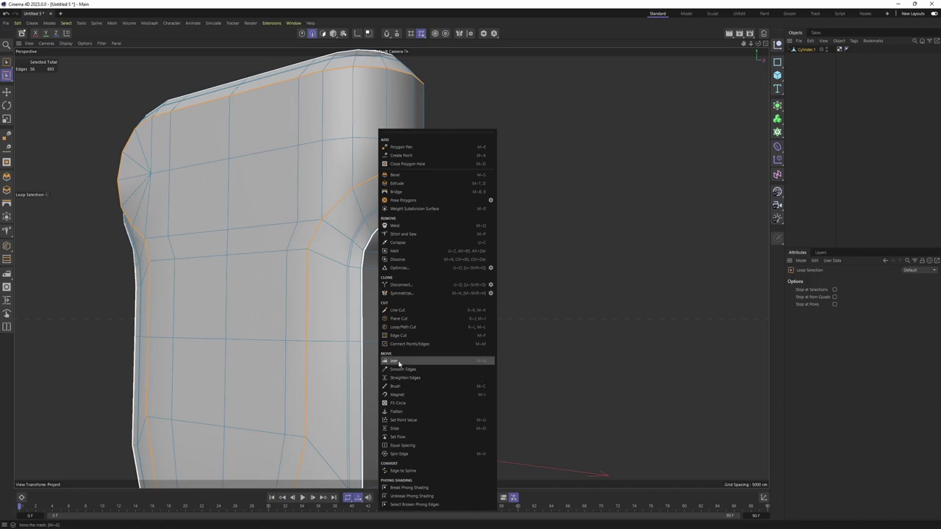
{"action": "left_click", "coordinate": [397, 428]}
{"action": "scroll", "coordinate": [344, 190], "scroll_direction": "up", "scroll_amount": 3}
{"action": "scroll", "coordinate": [302, 221], "scroll_direction": "up", "scroll_amount": 2}
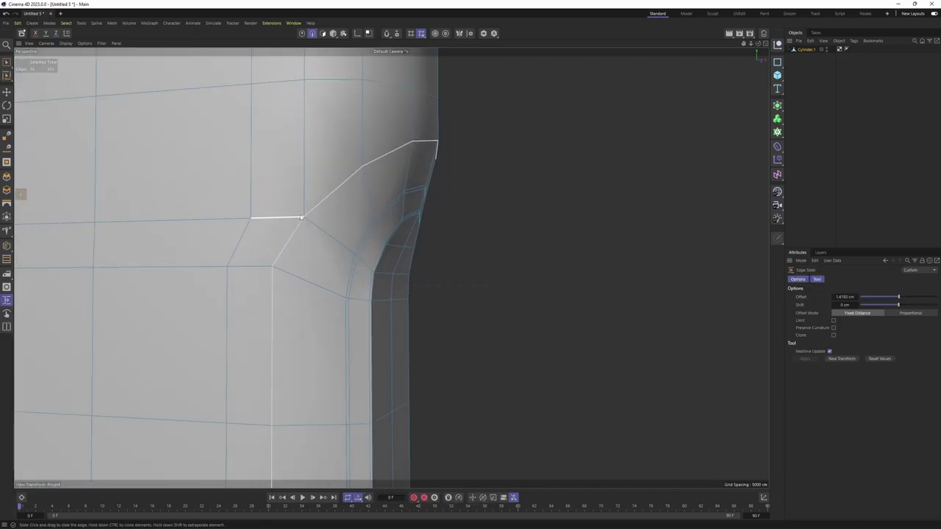
{"action": "left_click_drag", "start_coordinate": [302, 222], "coordinate": [298, 218]}
{"action": "scroll", "coordinate": [310, 213], "scroll_direction": "down", "scroll_amount": 3}
{"action": "scroll", "coordinate": [286, 222], "scroll_direction": "down", "scroll_amount": 3}
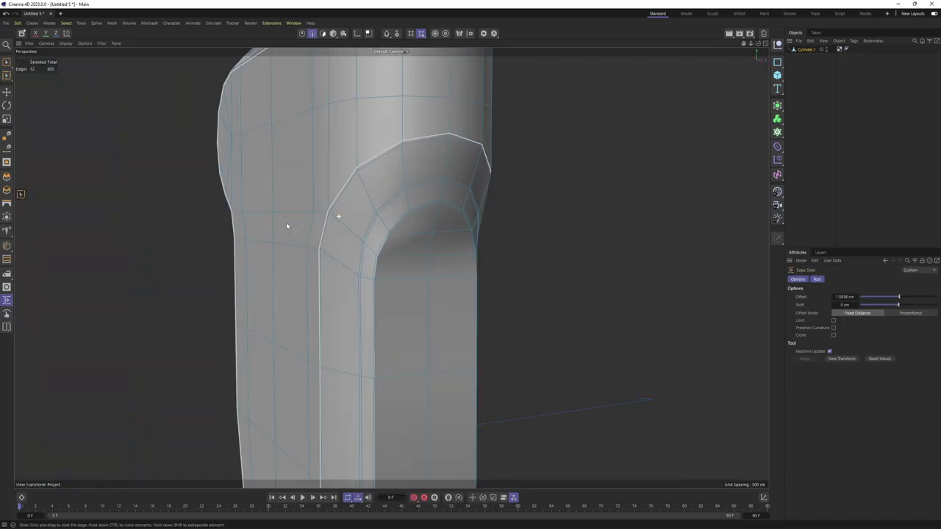
{"action": "key", "text": "F5"}
{"action": "key", "text": "F4"}
{"action": "scroll", "coordinate": [447, 248], "scroll_direction": "up", "scroll_amount": 4}
- Preview the body under a Subdivision Surface, then undo it to edit the raw mesh
{"action": "key", "text": "u"}
{"action": "key", "text": "l"}
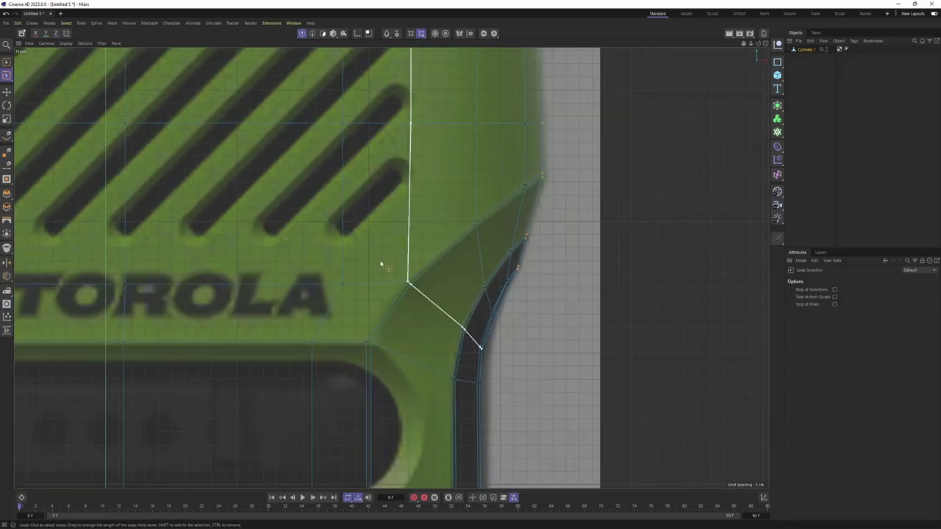
{"action": "scroll", "coordinate": [333, 224], "scroll_direction": "down", "scroll_amount": 3}
{"action": "scroll", "coordinate": [237, 219], "scroll_direction": "down", "scroll_amount": 3}
{"action": "key", "text": "F1"}
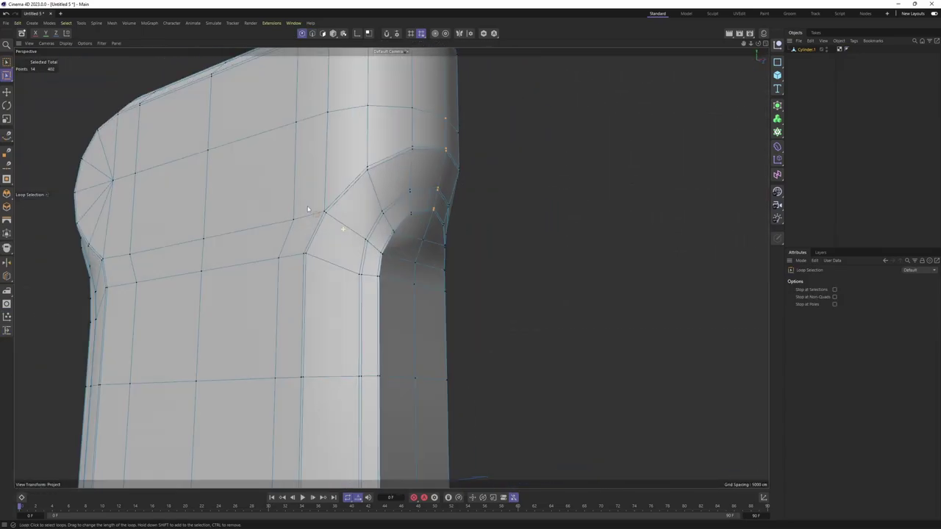
{"action": "scroll", "coordinate": [241, 247], "scroll_direction": "down", "scroll_amount": 3}
{"action": "mouse_move", "coordinate": [241, 247]}
{"action": "left_mouse_down", "text": "alt"}
{"action": "mouse_move", "coordinate": [294, 243]}
{"action": "mouse_move", "coordinate": [287, 304]}
{"action": "mouse_move", "coordinate": [437, 279]}
{"action": "mouse_move", "coordinate": [389, 266]}
{"action": "mouse_move", "coordinate": [788, 105]}
{"action": "left_mouse_up", "text": "alt"}
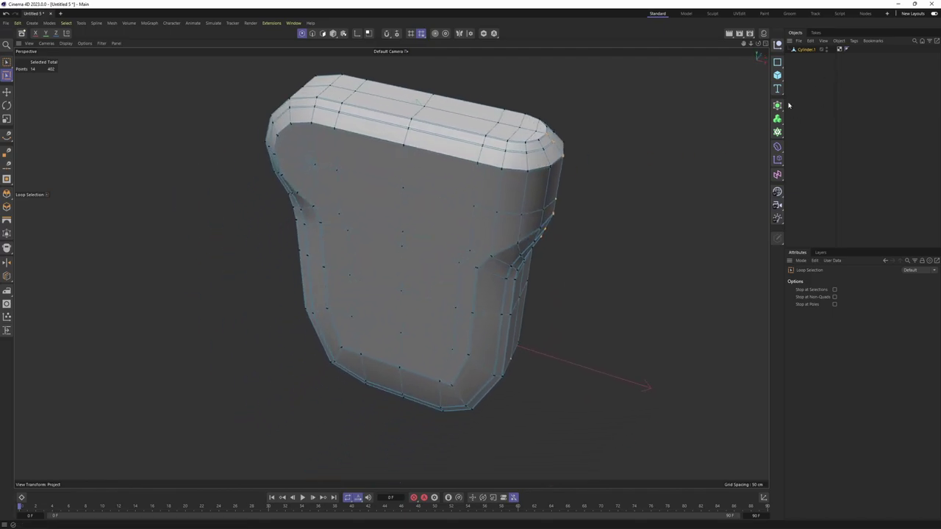
{"action": "left_click", "coordinate": [776, 106], "text": "alt"}
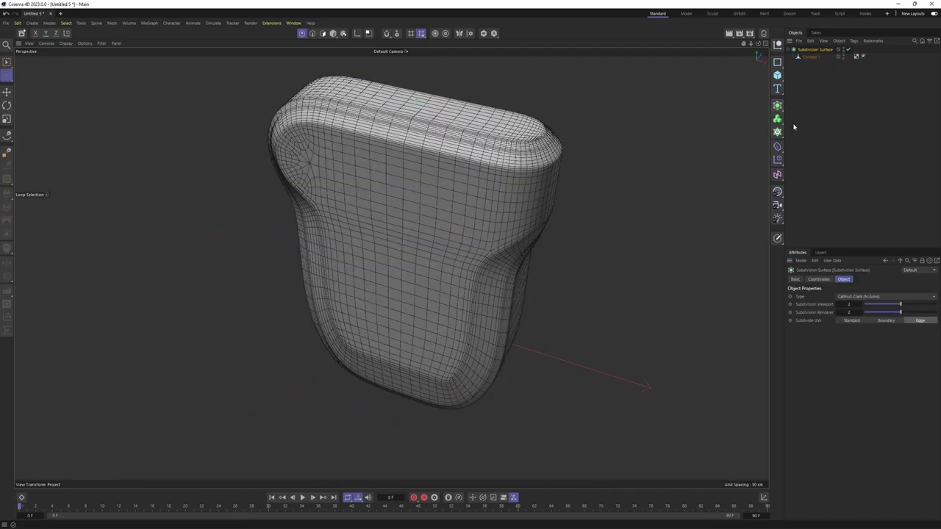
{"action": "mouse_move", "coordinate": [388, 266]}
{"action": "left_mouse_down", "text": "alt"}
{"action": "mouse_move", "coordinate": [550, 120]}
{"action": "mouse_move", "coordinate": [552, 195]}
{"action": "left_mouse_up", "text": "alt"}
{"action": "key", "text": "ctrl+z"}
- In Front view, select the bottom-centre points below the lowest grille slot
{"action": "scroll", "coordinate": [373, 372], "scroll_direction": "up", "scroll_amount": 3}
{"action": "key", "text": "F4"}
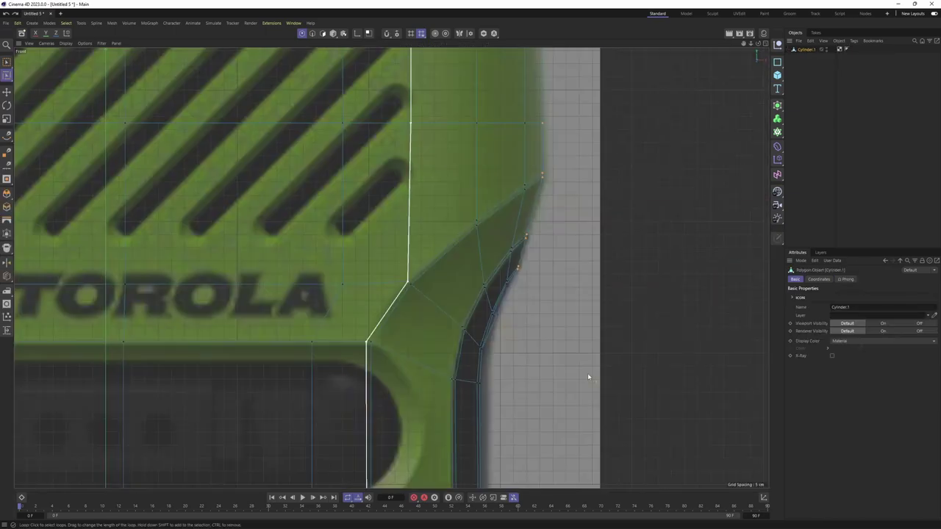
{"action": "scroll", "coordinate": [587, 373], "scroll_direction": "down", "scroll_amount": 3}
{"action": "scroll", "coordinate": [517, 300], "scroll_direction": "up", "scroll_amount": 2}
{"action": "scroll", "coordinate": [408, 374], "scroll_direction": "up", "scroll_amount": 2}
{"action": "key", "text": "m"}
{"action": "key", "text": "o"}
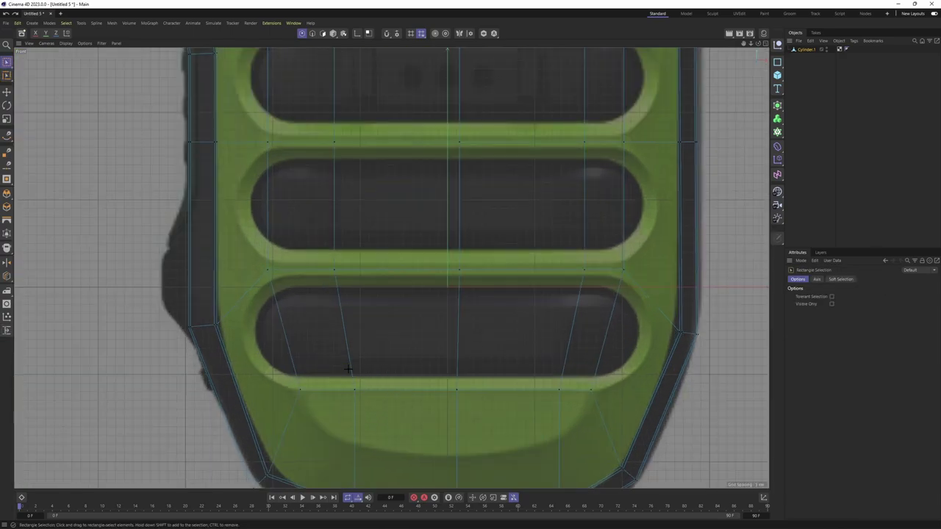
{"action": "left_click", "coordinate": [349, 368]}
{"action": "middle_click_drag", "start_coordinate": [440, 400], "coordinate": [415, 340], "text": "alt"}
- Compare the selected bottom points between the perspective and front reference views
{"action": "key", "text": "F1"}
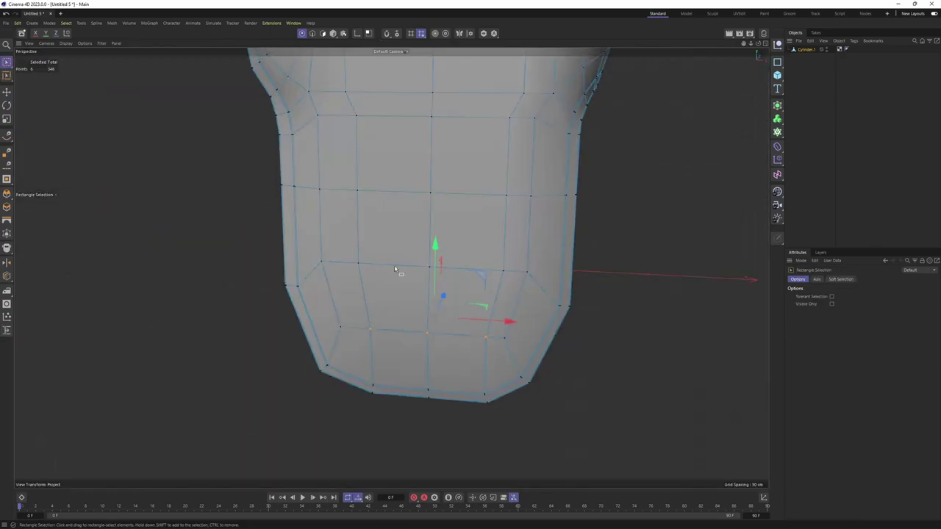
{"action": "scroll", "coordinate": [441, 213], "scroll_direction": "down", "scroll_amount": 2}
{"action": "key", "text": "F4"}
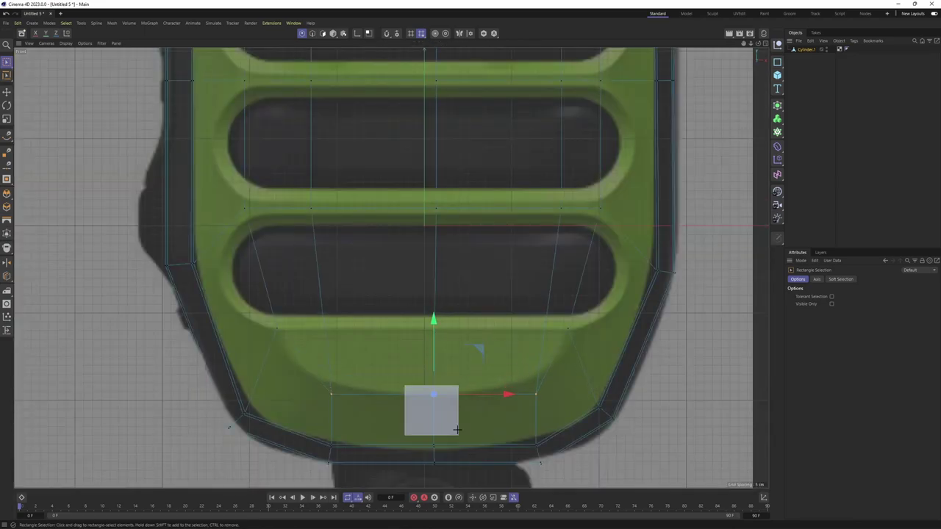
{"action": "key", "text": "F1"}
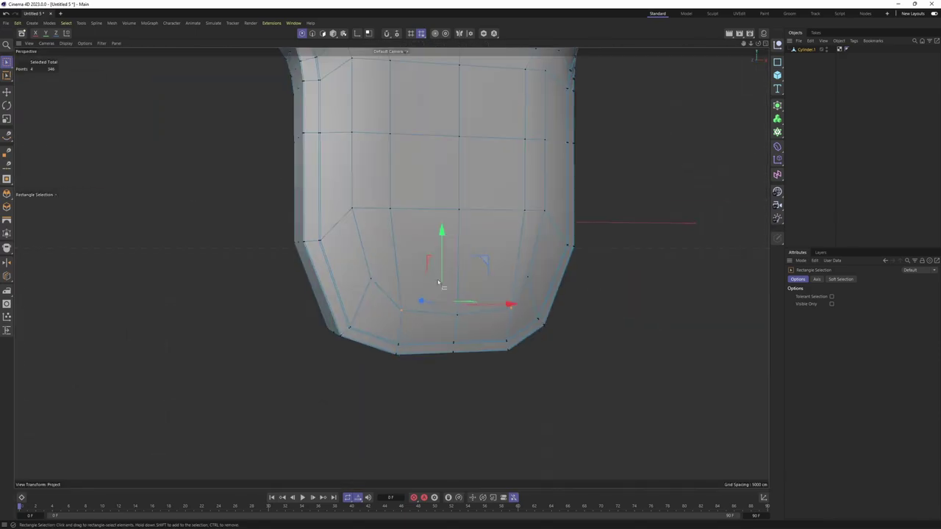
{"action": "scroll", "coordinate": [722, 192], "scroll_direction": "down", "scroll_amount": 3}
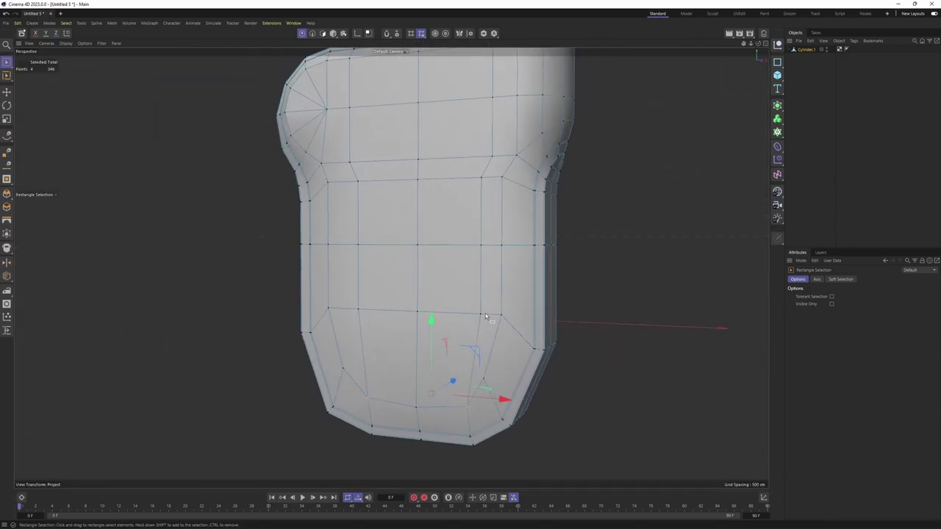
{"action": "key", "text": "F5"}
{"action": "key", "text": "F1"}
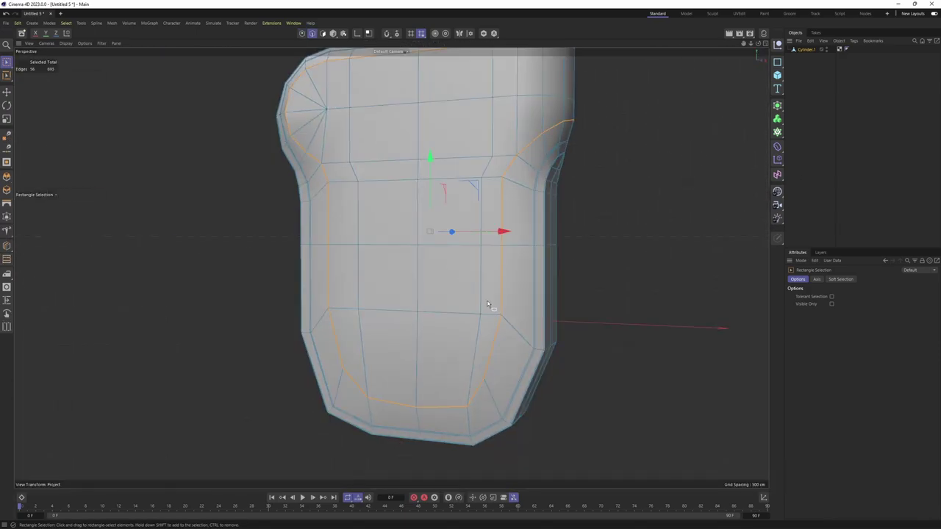
{"action": "scroll", "coordinate": [487, 303], "scroll_direction": "down", "scroll_amount": 2}
- Orbit to the mesh's right side and zoom in on the cutout edges
{"action": "mouse_move", "coordinate": [487, 304]}
{"action": "left_mouse_down", "text": "alt"}
{"action": "mouse_move", "coordinate": [372, 319]}
{"action": "mouse_move", "coordinate": [372, 286]}
{"action": "mouse_move", "coordinate": [465, 290]}
{"action": "mouse_move", "coordinate": [548, 243]}
{"action": "left_mouse_up", "text": "alt"}
{"action": "scroll", "coordinate": [546, 248], "scroll_direction": "up", "scroll_amount": 1}
{"action": "key", "text": "m"}
{"action": "key", "text": "s"}
{"action": "scroll", "coordinate": [546, 247], "scroll_direction": "up", "scroll_amount": 2}
{"action": "scroll", "coordinate": [421, 208], "scroll_direction": "up", "scroll_amount": 3}
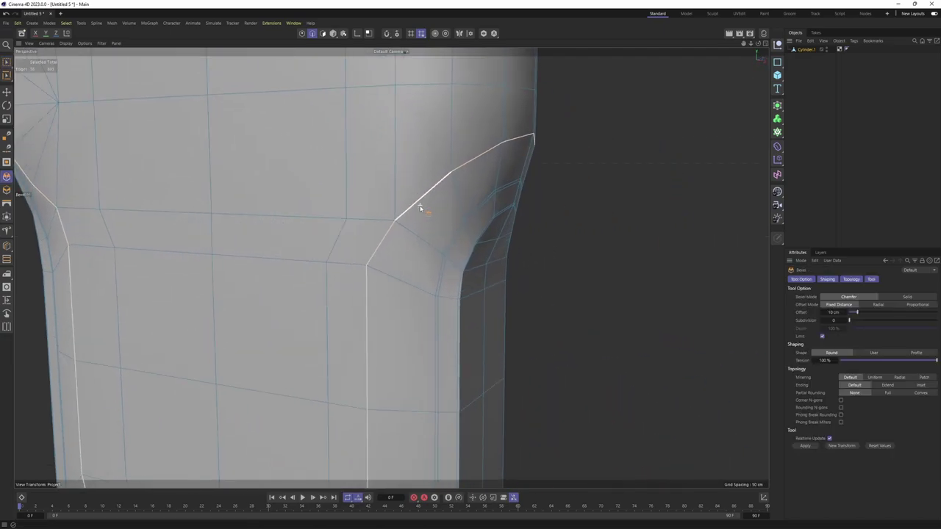
{"action": "scroll", "coordinate": [420, 208], "scroll_direction": "up", "scroll_amount": 1}
{"action": "scroll", "coordinate": [420, 209], "scroll_direction": "up", "scroll_amount": 1}
- Smooth the radio body under a Catmull-Clark Subdivision Surface and orbit around the rounded result
{"action": "key", "text": "m"}
{"action": "key", "text": "o"}
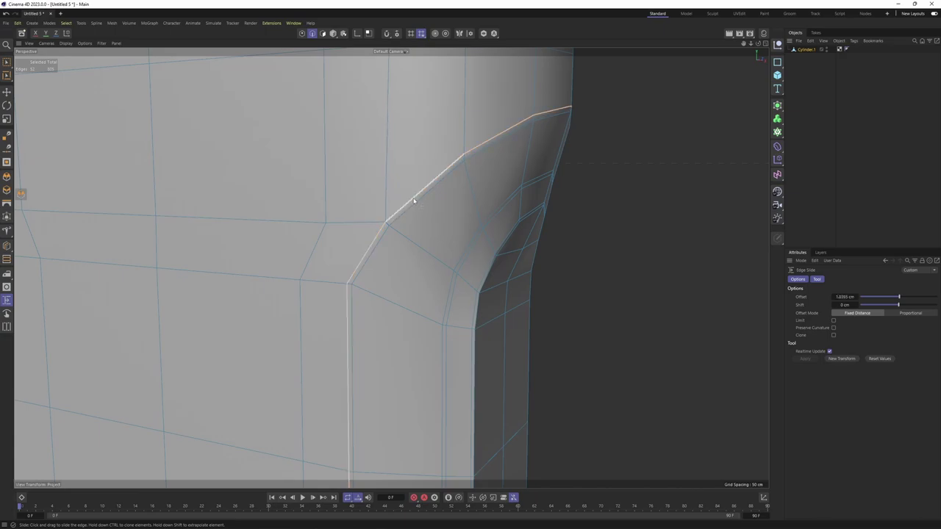
{"action": "scroll", "coordinate": [414, 200], "scroll_direction": "down", "scroll_amount": 3}
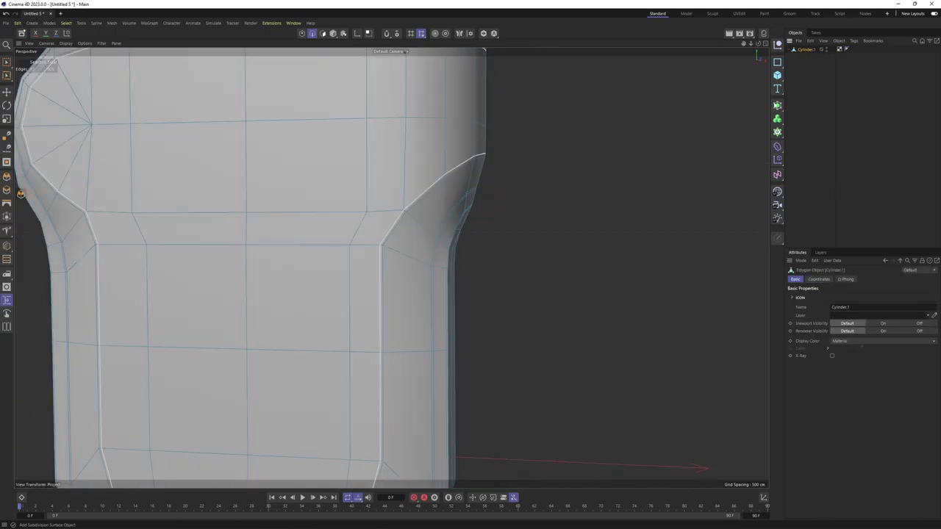
{"action": "left_click", "coordinate": [776, 105], "text": "alt"}
{"action": "scroll", "coordinate": [525, 147], "scroll_direction": "down", "scroll_amount": 2}
{"action": "mouse_move", "coordinate": [525, 147]}
{"action": "left_mouse_down", "text": "alt"}
{"action": "mouse_move", "coordinate": [483, 184]}
{"action": "mouse_move", "coordinate": [425, 147]}
{"action": "left_mouse_up", "text": "alt"}
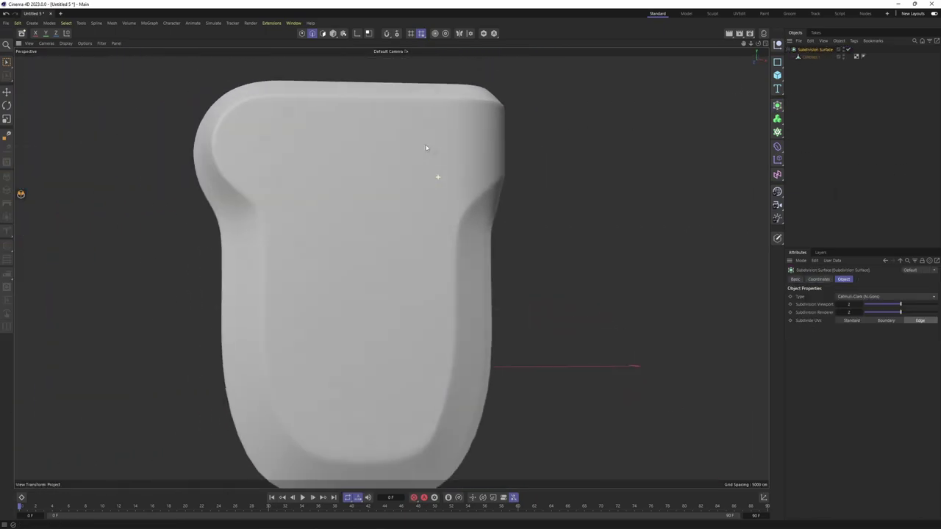
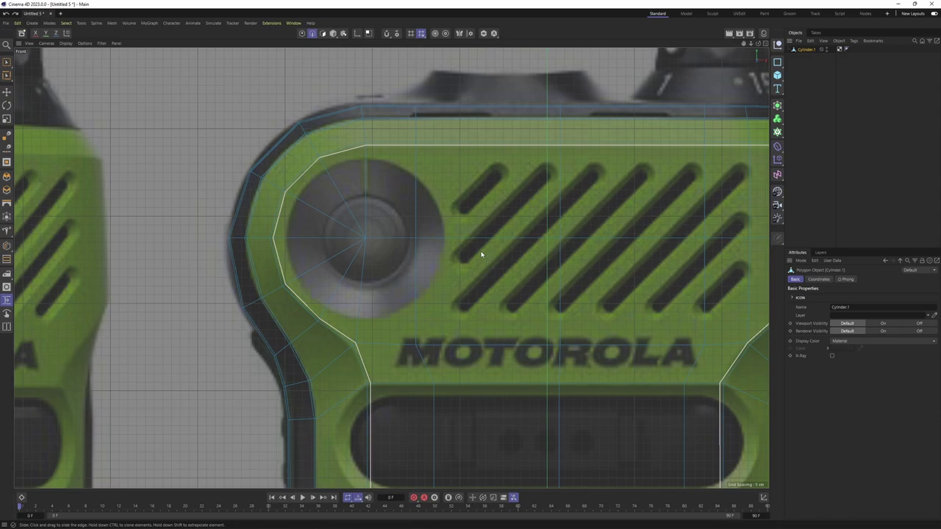
- Wrap Cylinder.1 in a Subdivision Surface and reselect the cylinder mesh for editing
{"action": "scroll", "coordinate": [484, 203], "scroll_direction": "down", "scroll_amount": 5}
{"action": "left_click", "coordinate": [778, 119], "text": "alt"}
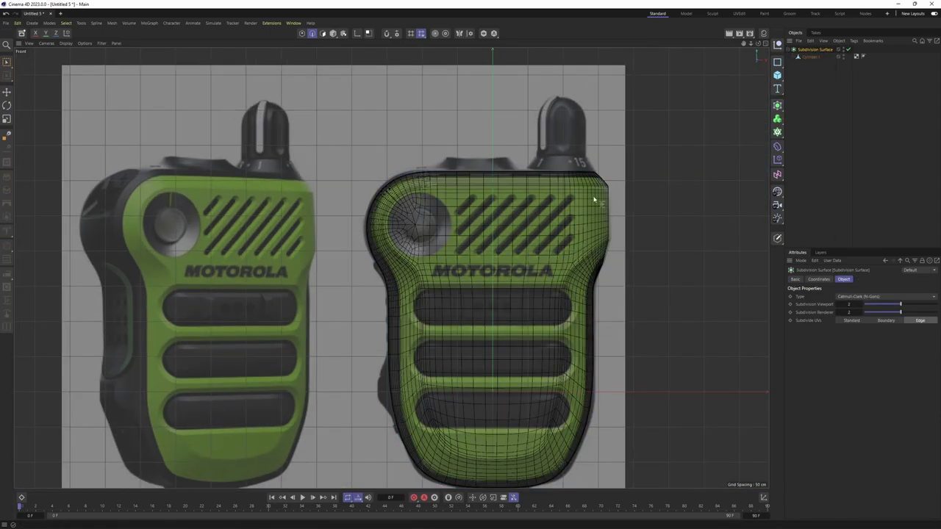
{"action": "scroll", "coordinate": [485, 389], "scroll_direction": "up", "scroll_amount": 6}
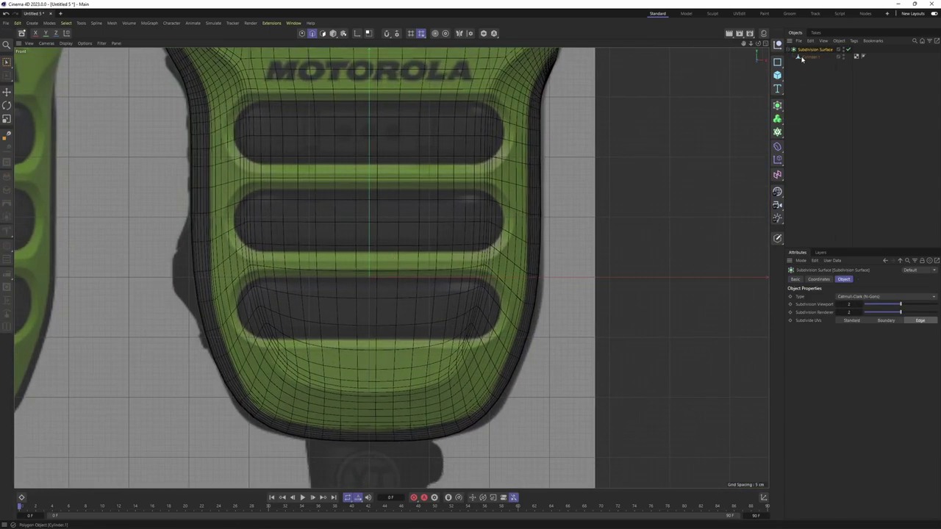
{"action": "left_click", "coordinate": [807, 57]}
{"action": "scroll", "coordinate": [334, 275], "scroll_direction": "down", "scroll_amount": 2}
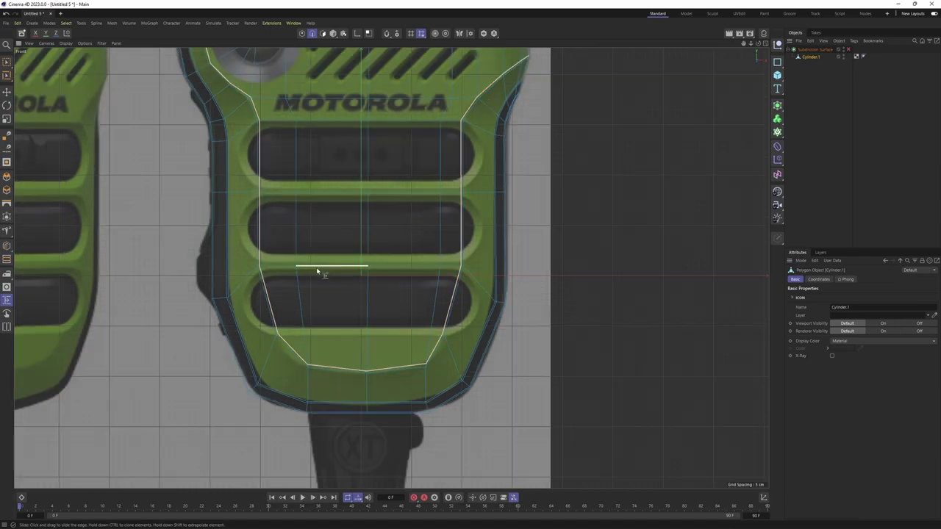
- Cut a new edge loop across the lower body beneath the bottom slot bar
{"action": "key", "text": "k"}
{"action": "key", "text": "l"}
{"action": "middle_click", "coordinate": [314, 266]}
{"action": "middle_click", "coordinate": [286, 273]}
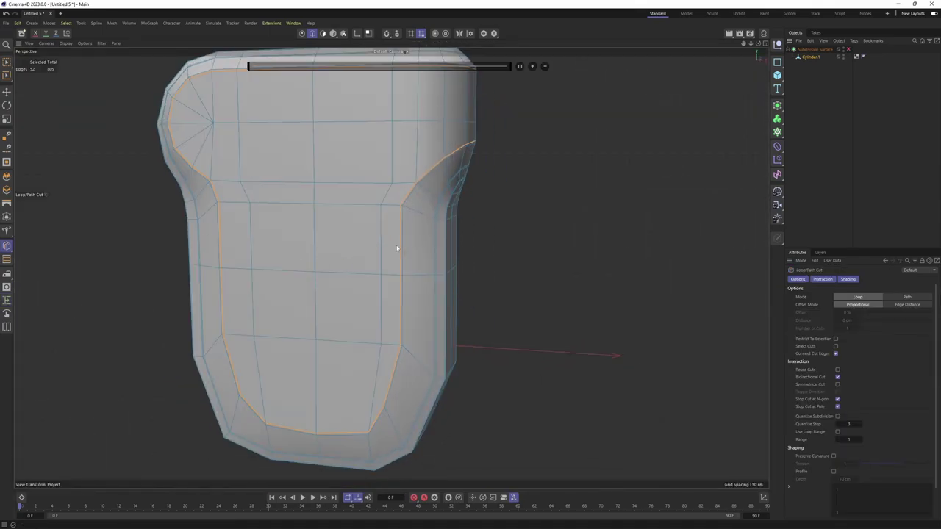
{"action": "mouse_move", "coordinate": [402, 318]}
{"action": "left_mouse_down", "text": "alt"}
{"action": "mouse_move", "coordinate": [392, 268]}
{"action": "mouse_move", "coordinate": [414, 314]}
{"action": "left_mouse_up", "text": "alt"}
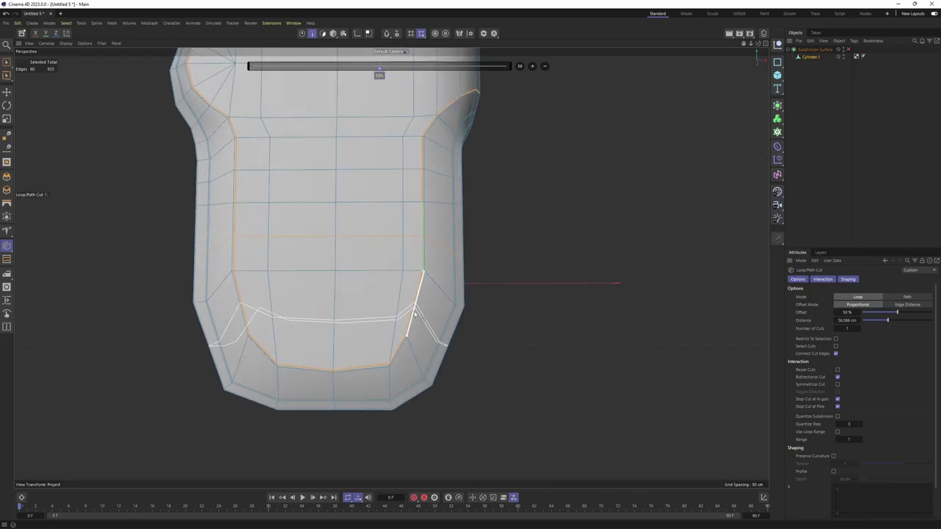
{"action": "key", "text": "F4"}
{"action": "left_click", "coordinate": [409, 343]}
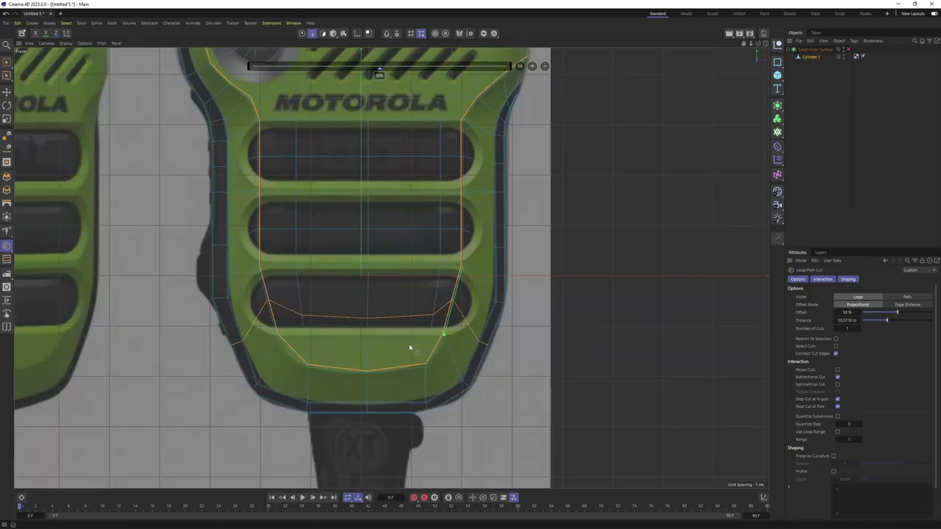
- Scale the new edge loop vertically to flatten it against the front reference
{"action": "key", "text": "e"}
{"action": "scroll", "coordinate": [344, 318], "scroll_direction": "up", "scroll_amount": 3}
{"action": "scroll", "coordinate": [344, 319], "scroll_direction": "up", "scroll_amount": 1}
{"action": "key", "text": "t"}
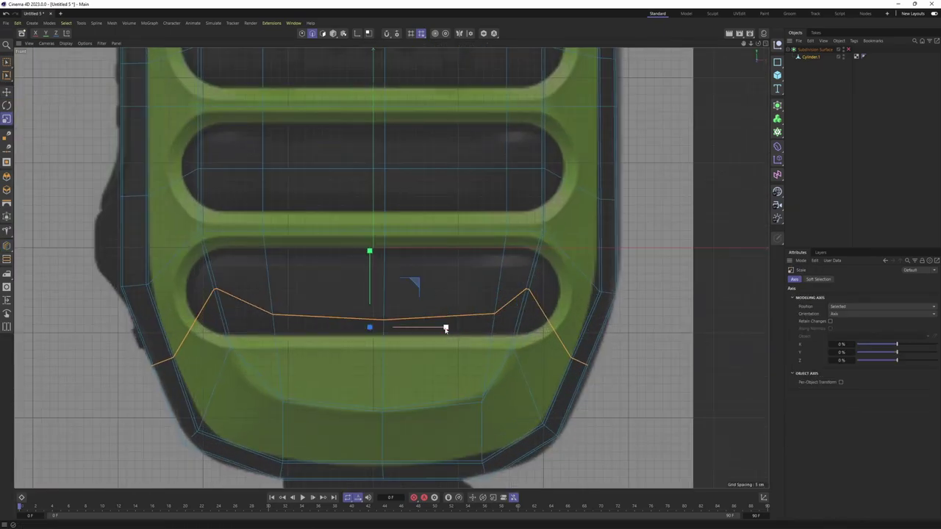
{"action": "middle_click_drag", "start_coordinate": [463, 407], "coordinate": [400, 316], "text": "alt"}
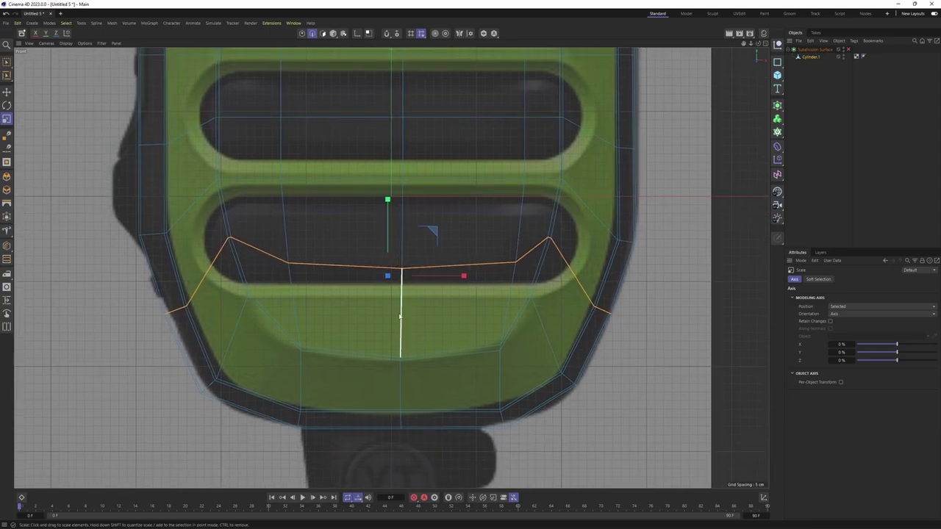
{"action": "scroll", "coordinate": [561, 272], "scroll_direction": "down", "scroll_amount": 2}
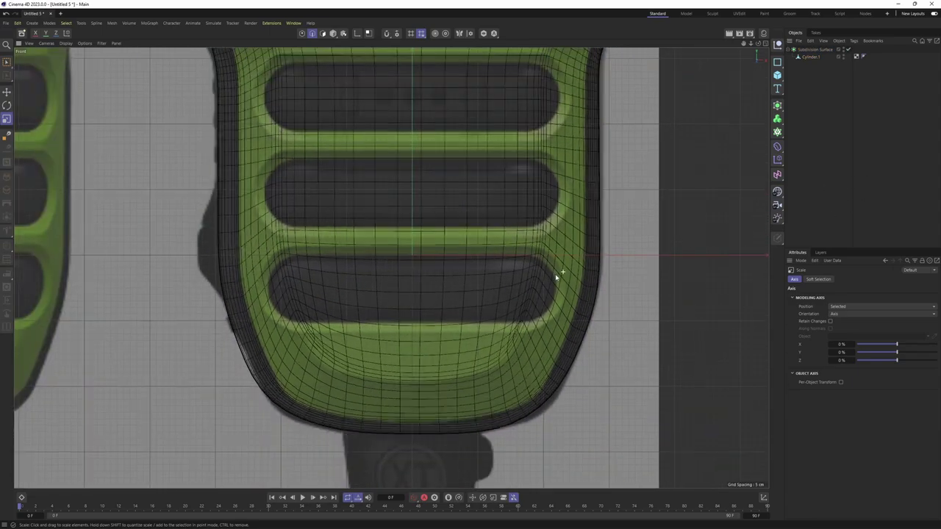
- Turn subdivision smoothing back on and orbit the perspective view around the smoothed body
{"action": "key", "text": "0"}
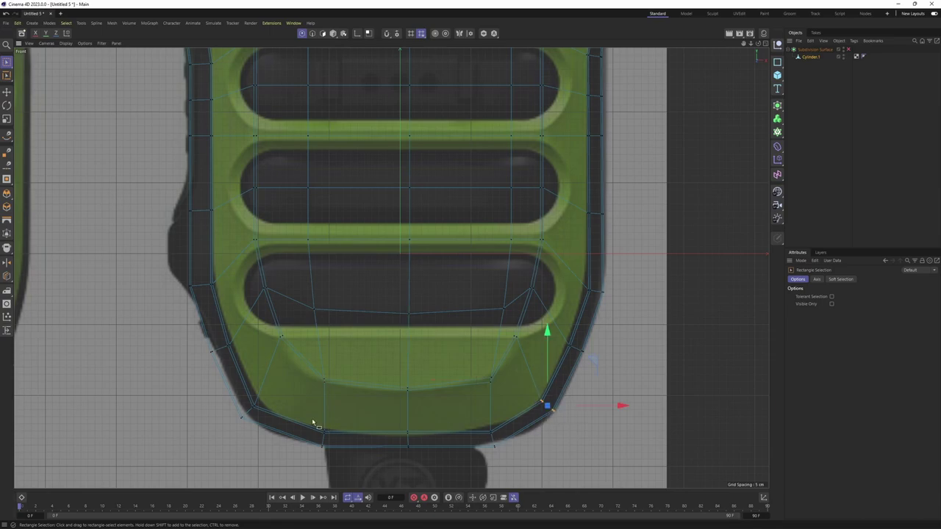
{"action": "key", "text": "q"}
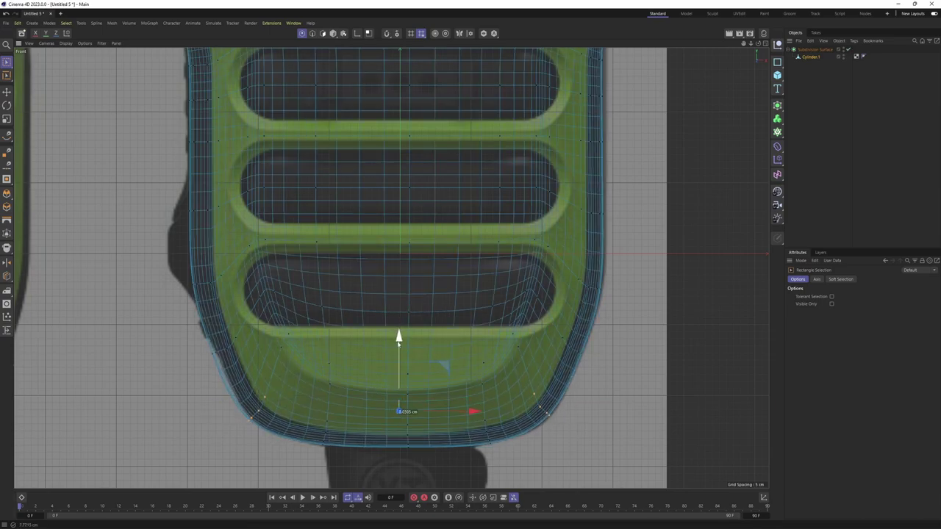
{"action": "middle_click_drag", "start_coordinate": [613, 279], "coordinate": [431, 310]}
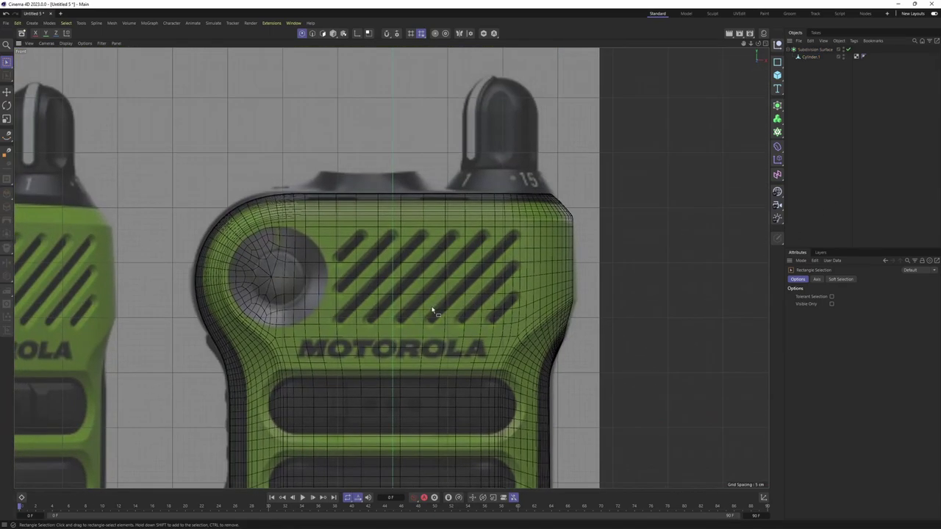
{"action": "key", "text": "F1"}
{"action": "left_click_drag", "start_coordinate": [283, 158], "coordinate": [361, 218], "text": "alt"}
- Turn smoothing off to show the cage and zoom in on the upper side corner
{"action": "key", "text": "e"}
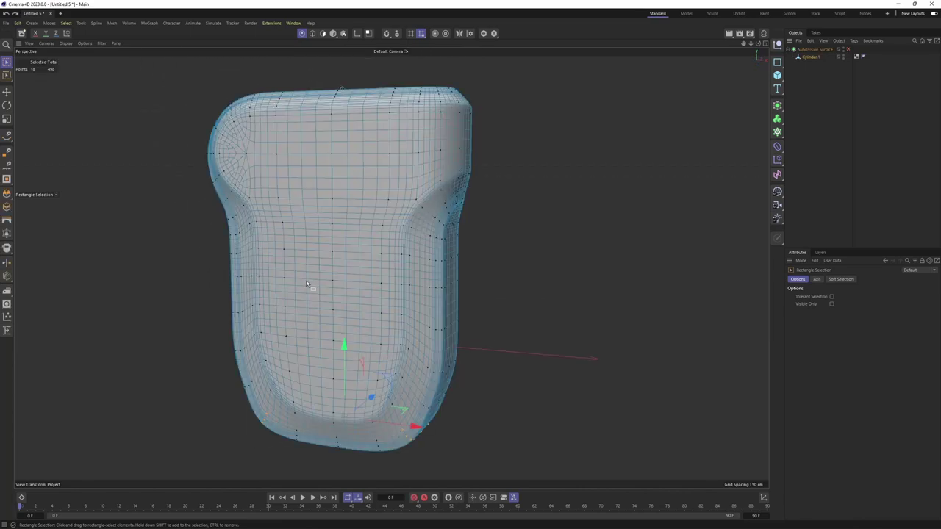
{"action": "key", "text": "q"}
{"action": "scroll", "coordinate": [315, 163], "scroll_direction": "up", "scroll_amount": 3}
{"action": "scroll", "coordinate": [422, 210], "scroll_direction": "up", "scroll_amount": 3}
{"action": "scroll", "coordinate": [462, 233], "scroll_direction": "up", "scroll_amount": 3}
{"action": "scroll", "coordinate": [441, 221], "scroll_direction": "up", "scroll_amount": 3}
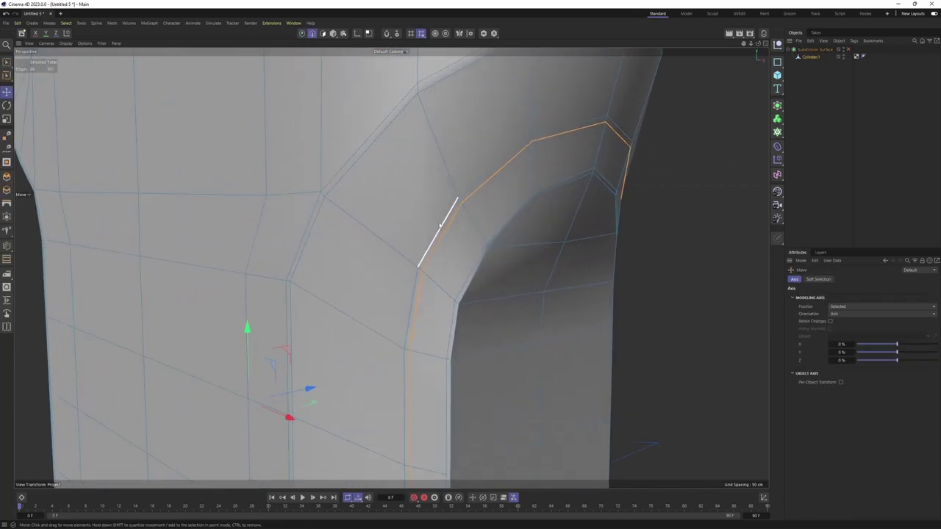
{"action": "scroll", "coordinate": [438, 222], "scroll_direction": "up", "scroll_amount": 3}
- Edge-slide the shoulder loop along the surface toward its neighbouring loop
{"action": "key", "text": "m"}
{"action": "key", "text": "o"}
{"action": "left_click_drag", "start_coordinate": [466, 227], "coordinate": [410, 309]}
{"action": "scroll", "coordinate": [419, 266], "scroll_direction": "up", "scroll_amount": 3}
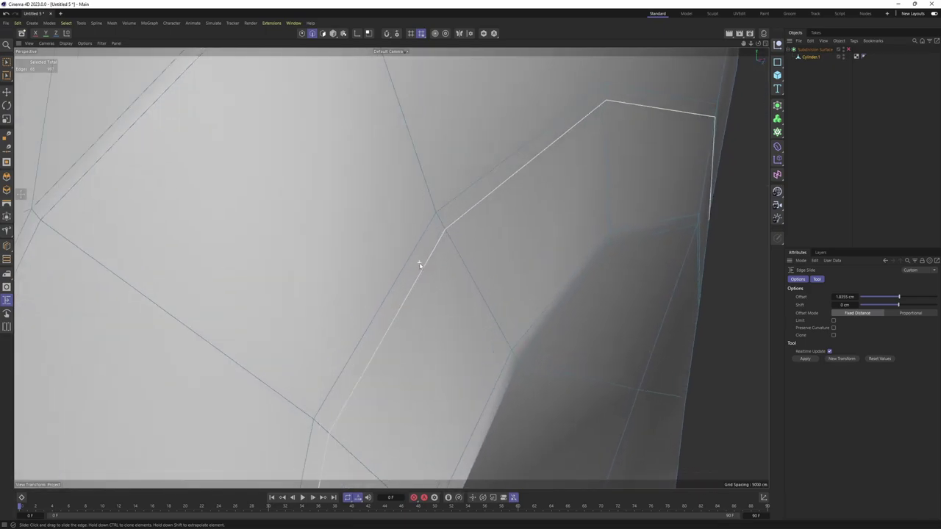
{"action": "scroll", "coordinate": [434, 259], "scroll_direction": "up", "scroll_amount": 2}
{"action": "scroll", "coordinate": [441, 254], "scroll_direction": "up", "scroll_amount": 1}
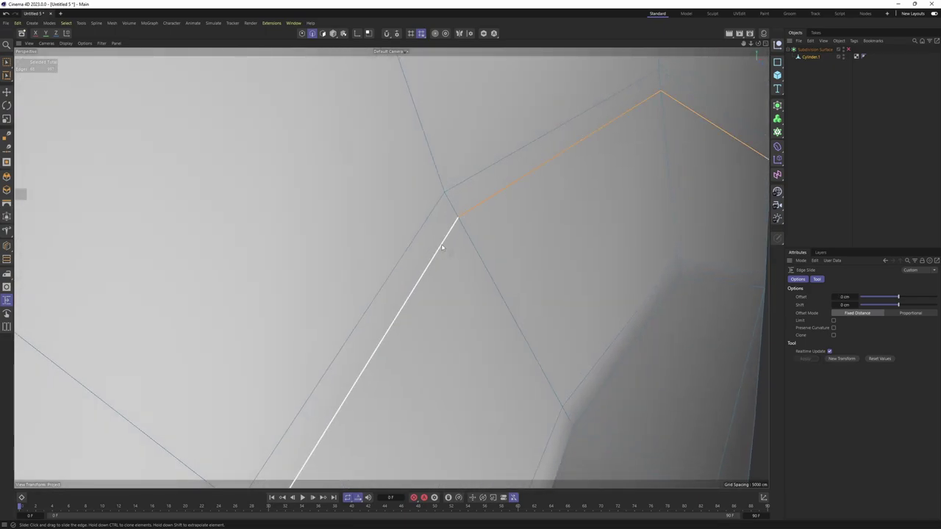
{"action": "left_click_drag", "start_coordinate": [442, 246], "coordinate": [430, 230]}
- Loop-select the edge loop at the body's shoulder
{"action": "key", "text": "u"}
{"action": "key", "text": "l"}
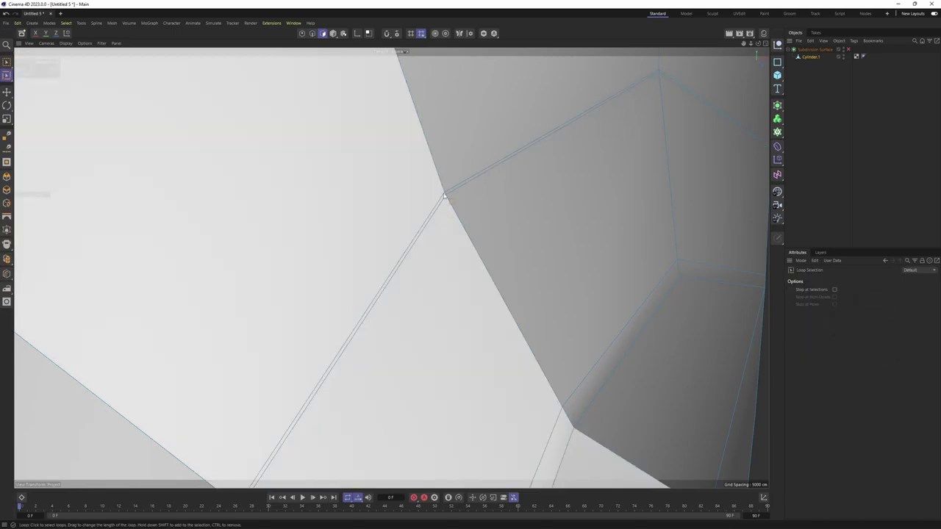
{"action": "scroll", "coordinate": [445, 196], "scroll_direction": "down", "scroll_amount": 3}
{"action": "left_click", "coordinate": [449, 198]}
{"action": "scroll", "coordinate": [470, 213], "scroll_direction": "down", "scroll_amount": 2}
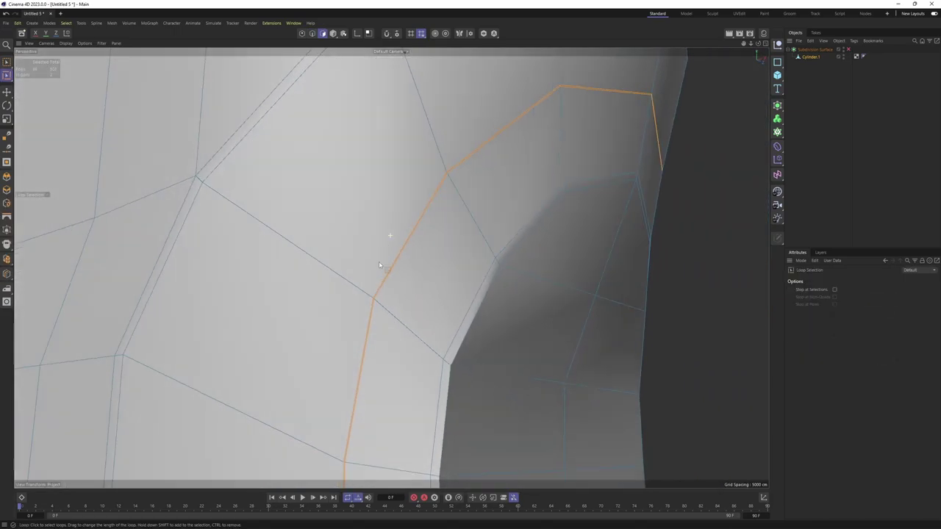
- Select the front face polygons and split them off into a separate object
{"action": "key", "text": "d"}
{"action": "right_click", "coordinate": [484, 243]}
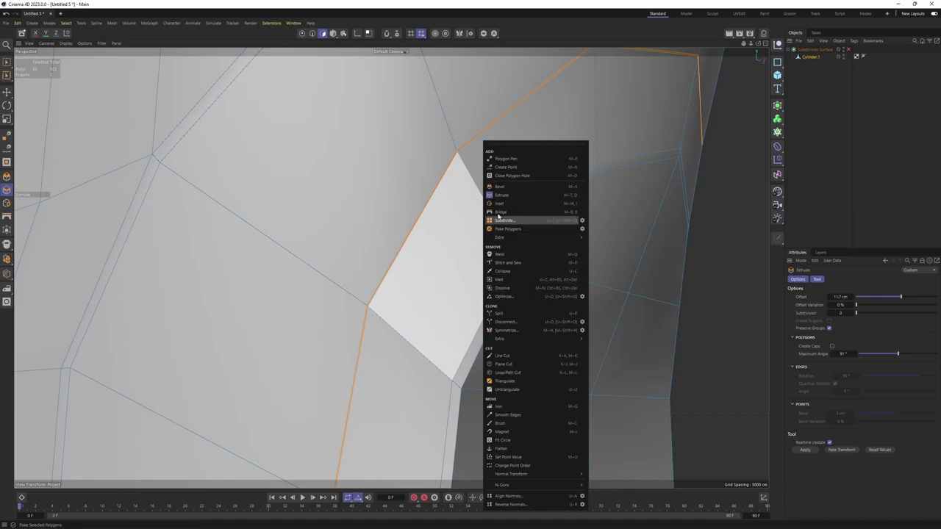
{"action": "key", "text": "Escape"}
{"action": "mouse_move", "coordinate": [498, 214]}
{"action": "left_mouse_down", "text": "alt"}
{"action": "mouse_move", "coordinate": [506, 192]}
{"action": "mouse_move", "coordinate": [458, 274]}
{"action": "mouse_move", "coordinate": [606, 312]}
{"action": "mouse_move", "coordinate": [580, 285]}
{"action": "mouse_move", "coordinate": [379, 287]}
{"action": "mouse_move", "coordinate": [403, 333]}
{"action": "mouse_move", "coordinate": [351, 323]}
{"action": "mouse_move", "coordinate": [353, 301]}
{"action": "left_mouse_up", "text": "alt"}
{"action": "scroll", "coordinate": [404, 332], "scroll_direction": "down", "scroll_amount": 5}
{"action": "key", "text": "e"}
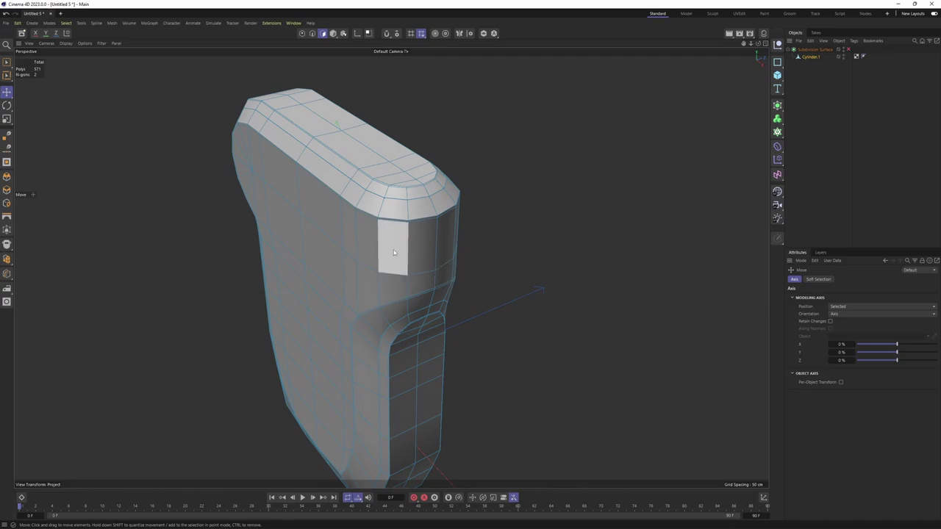
{"action": "mouse_move", "coordinate": [393, 252]}
{"action": "left_mouse_down", "text": "alt"}
{"action": "mouse_move", "coordinate": [507, 241]}
{"action": "mouse_move", "coordinate": [440, 225]}
{"action": "mouse_move", "coordinate": [352, 254]}
{"action": "mouse_move", "coordinate": [439, 276]}
{"action": "mouse_move", "coordinate": [481, 213]}
{"action": "mouse_move", "coordinate": [483, 221]}
{"action": "mouse_move", "coordinate": [463, 206]}
{"action": "mouse_move", "coordinate": [495, 247]}
{"action": "mouse_move", "coordinate": [470, 219]}
{"action": "left_mouse_up", "text": "alt"}
{"action": "double_click", "coordinate": [351, 254]}
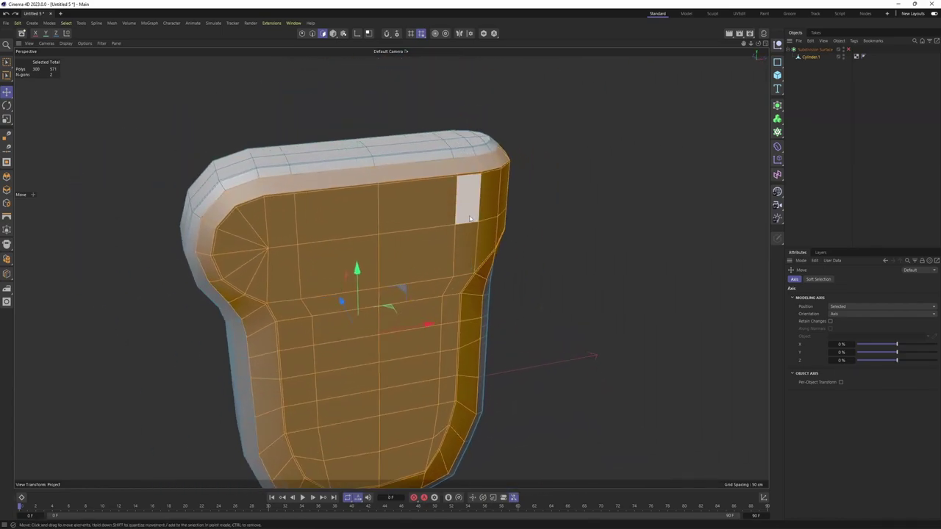
{"action": "right_click", "coordinate": [553, 219]}
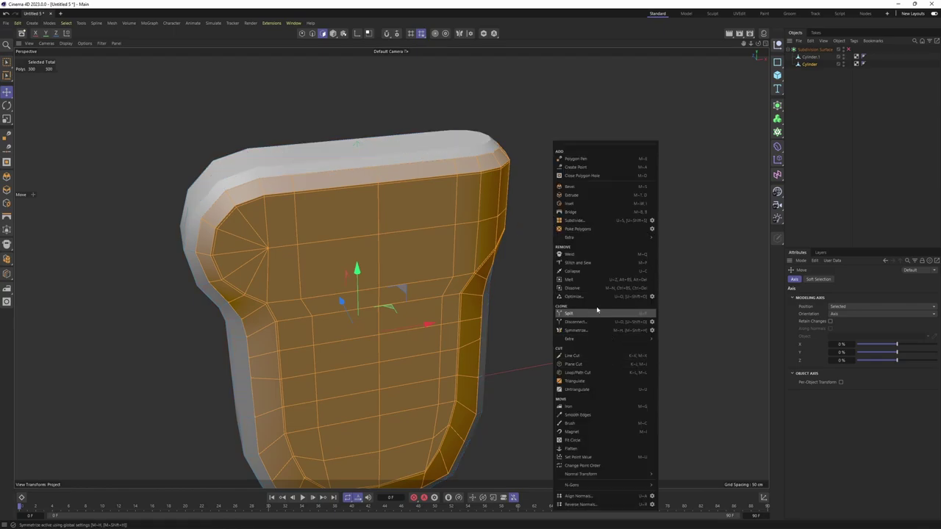
- Group both cylinder meshes under a Null inside the Subdivision Surface
{"action": "left_click", "coordinate": [811, 58]}
{"action": "mouse_move", "coordinate": [484, 252]}
{"action": "left_mouse_down", "text": "alt"}
{"action": "mouse_move", "coordinate": [435, 193]}
{"action": "mouse_move", "coordinate": [661, 151]}
{"action": "mouse_move", "coordinate": [505, 165]}
{"action": "left_mouse_up", "text": "alt"}
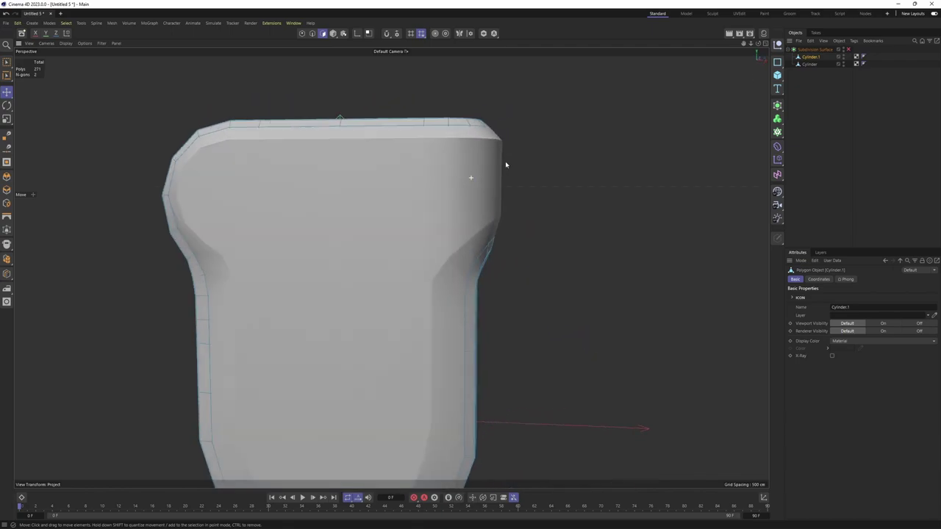
{"action": "left_click", "coordinate": [810, 65], "text": "shift"}
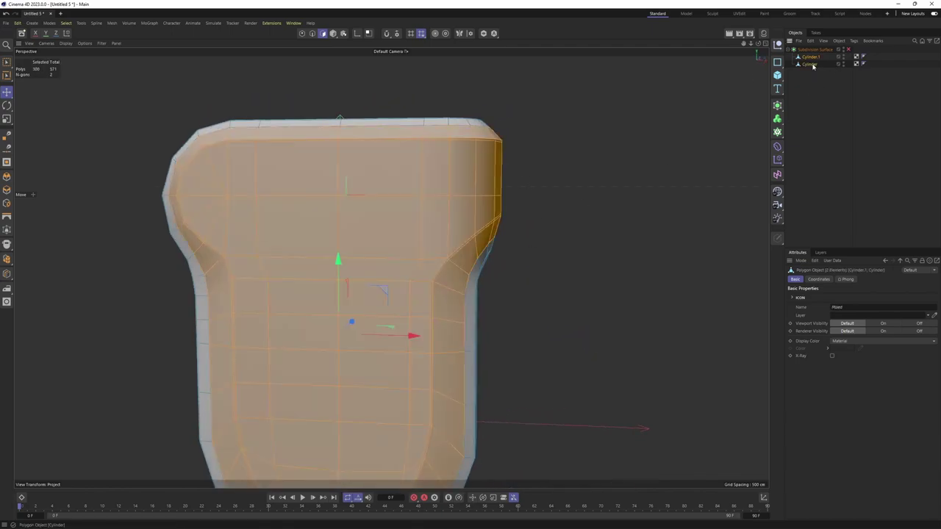
{"action": "key", "text": "alt+g"}
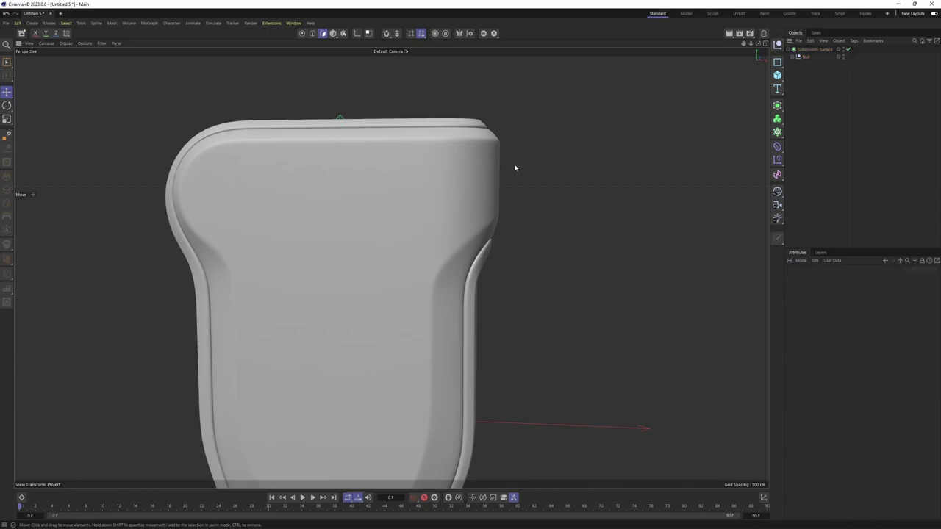
- Inspect the body's top-left corner, toggling subdivision smoothing off and back on
{"action": "mouse_move", "coordinate": [514, 167]}
{"action": "left_mouse_down", "text": "alt"}
{"action": "mouse_move", "coordinate": [390, 267]}
{"action": "mouse_move", "coordinate": [431, 169]}
{"action": "left_mouse_up", "text": "alt"}
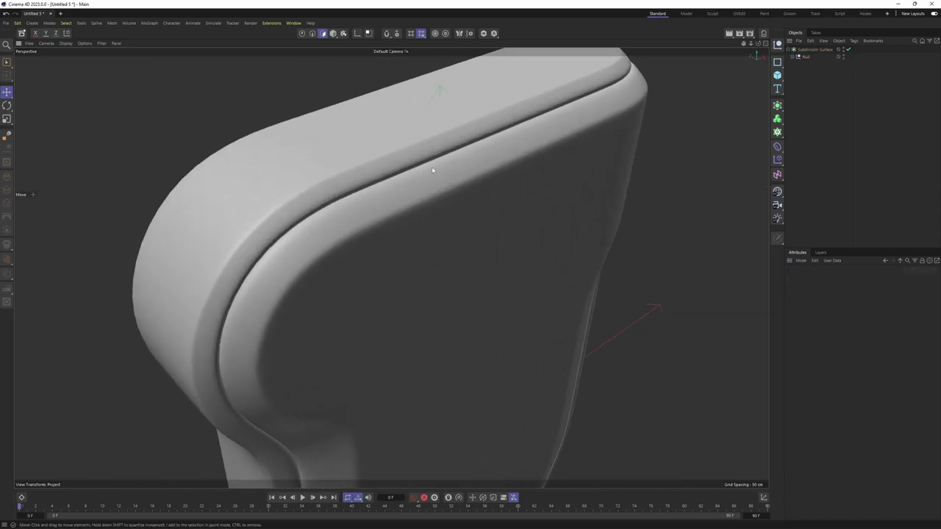
{"action": "left_click", "coordinate": [814, 64]}
{"action": "key", "text": "q"}
{"action": "left_click", "coordinate": [325, 189]}
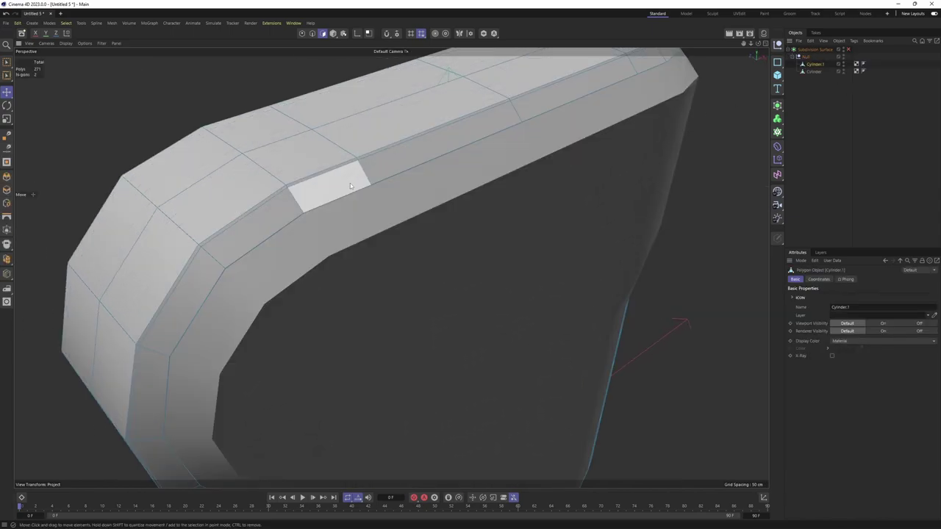
{"action": "scroll", "coordinate": [305, 191], "scroll_direction": "up", "scroll_amount": 2}
{"action": "left_click_drag", "start_coordinate": [306, 191], "coordinate": [417, 154], "text": "alt"}
{"action": "key", "text": "q"}
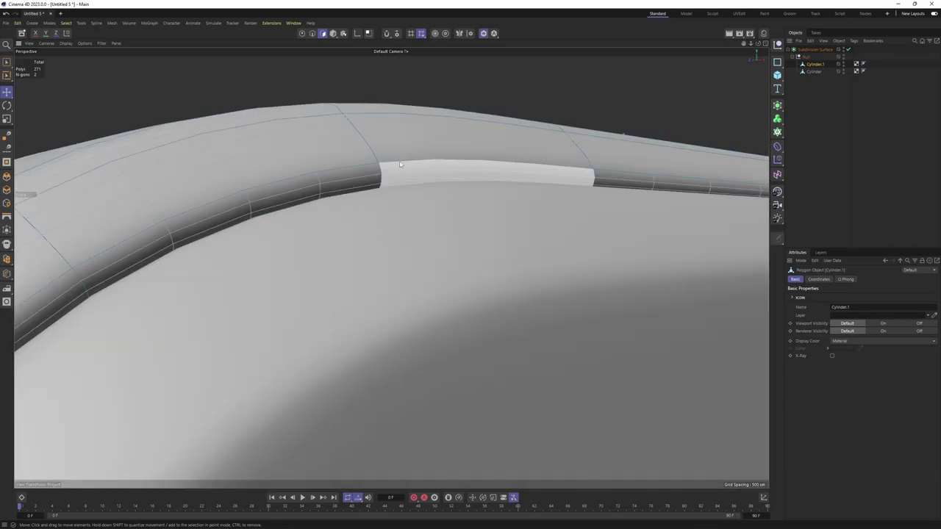
- Cut an additional edge loop along the top edge of the body
{"action": "key", "text": "k"}
{"action": "key", "text": "l"}
{"action": "key", "text": "q"}
{"action": "left_click", "coordinate": [394, 167]}
{"action": "mouse_move", "coordinate": [393, 168]}
{"action": "left_mouse_down", "text": "alt"}
{"action": "mouse_move", "coordinate": [394, 141]}
{"action": "mouse_move", "coordinate": [523, 166]}
{"action": "mouse_move", "coordinate": [468, 193]}
{"action": "mouse_move", "coordinate": [388, 185]}
{"action": "left_mouse_up", "text": "alt"}
- Select the front panel object, review it smoothed, then return to the cage
{"action": "left_click", "coordinate": [813, 72]}
{"action": "key", "text": "q"}
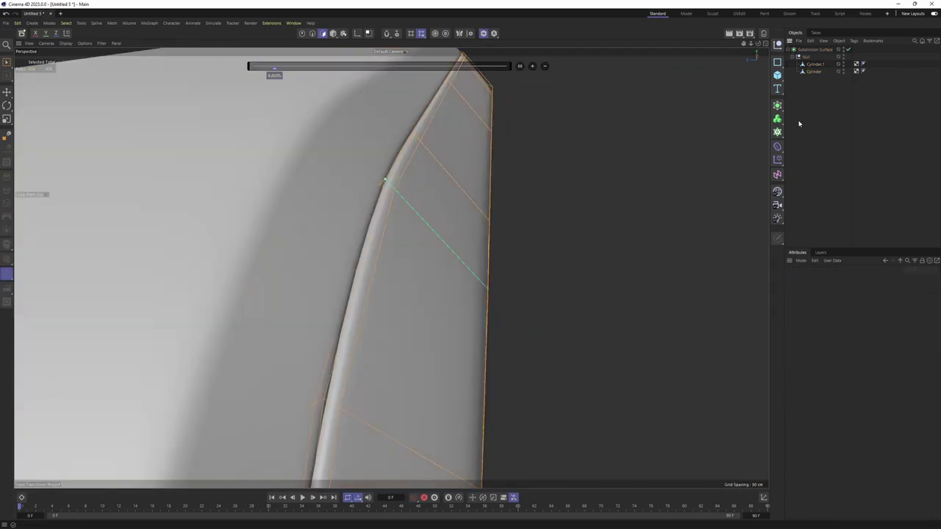
{"action": "mouse_move", "coordinate": [463, 196]}
{"action": "left_mouse_down", "text": "alt"}
{"action": "mouse_move", "coordinate": [345, 203]}
{"action": "mouse_move", "coordinate": [327, 195]}
{"action": "mouse_move", "coordinate": [402, 241]}
{"action": "mouse_move", "coordinate": [294, 199]}
{"action": "mouse_move", "coordinate": [374, 210]}
{"action": "mouse_move", "coordinate": [426, 116]}
{"action": "mouse_move", "coordinate": [422, 269]}
{"action": "left_mouse_up", "text": "alt"}
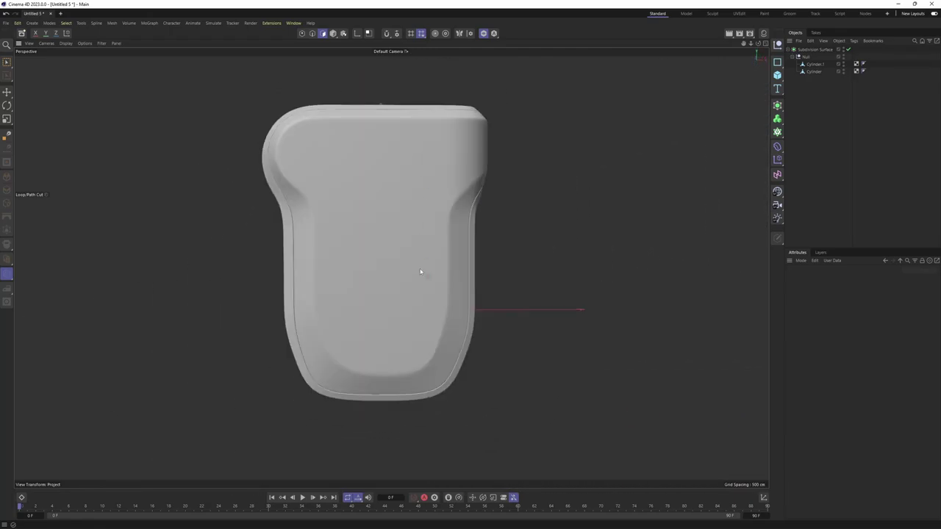
{"action": "middle_click_drag", "start_coordinate": [512, 297], "coordinate": [524, 280], "text": "alt"}
{"action": "key", "text": "q"}
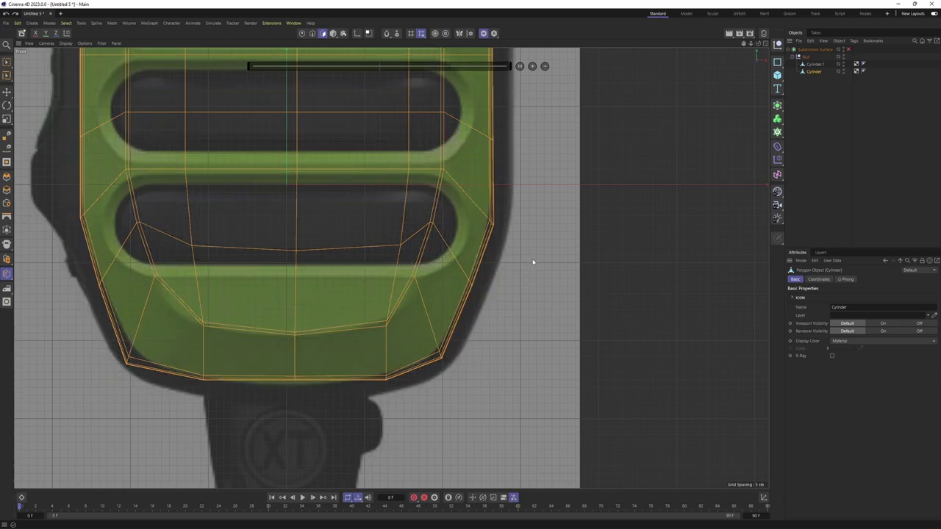
- Orbit the model in a maximized perspective view with plain shading, ending front-facing
{"action": "middle_click", "coordinate": [510, 253]}
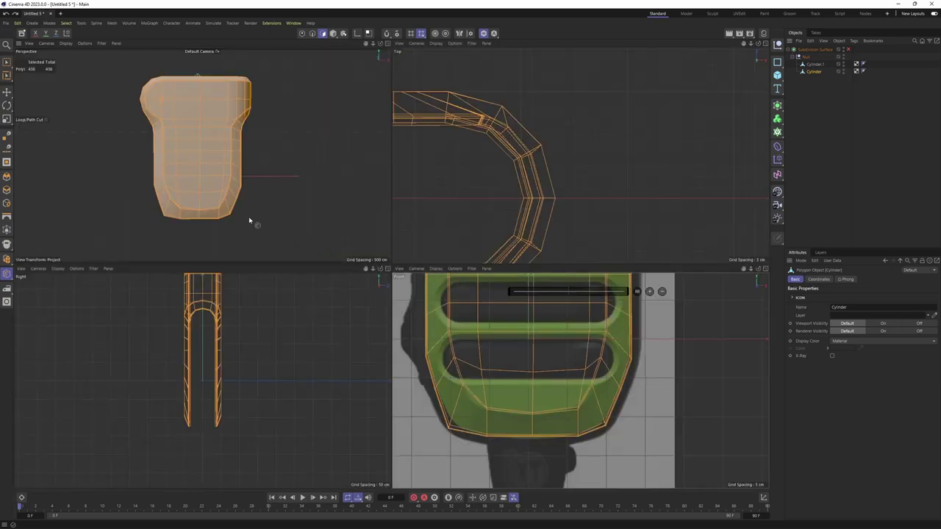
{"action": "middle_click", "coordinate": [252, 220]}
{"action": "scroll", "coordinate": [329, 178], "scroll_direction": "up", "scroll_amount": 2}
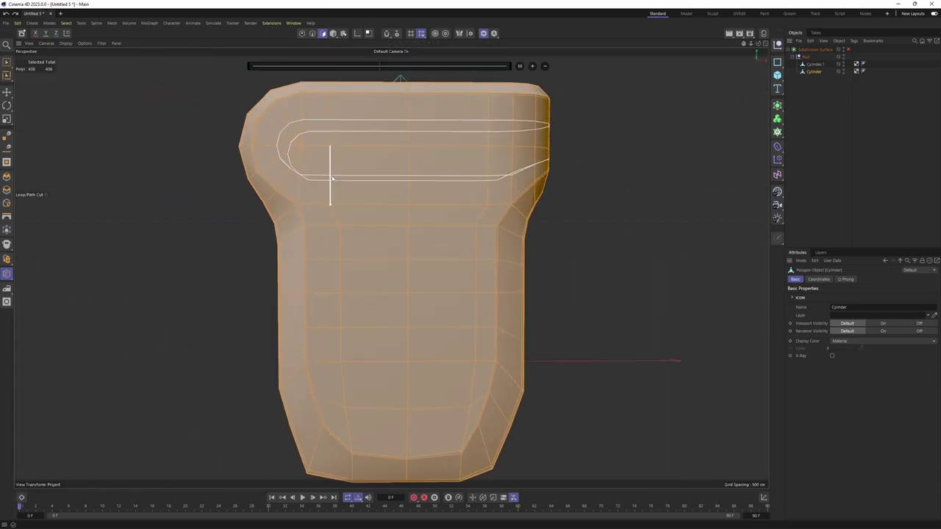
{"action": "mouse_move", "coordinate": [329, 179]}
{"action": "left_mouse_down", "text": "alt"}
{"action": "mouse_move", "coordinate": [378, 179]}
{"action": "mouse_move", "coordinate": [370, 256]}
{"action": "mouse_move", "coordinate": [468, 181]}
{"action": "left_mouse_up", "text": "alt"}
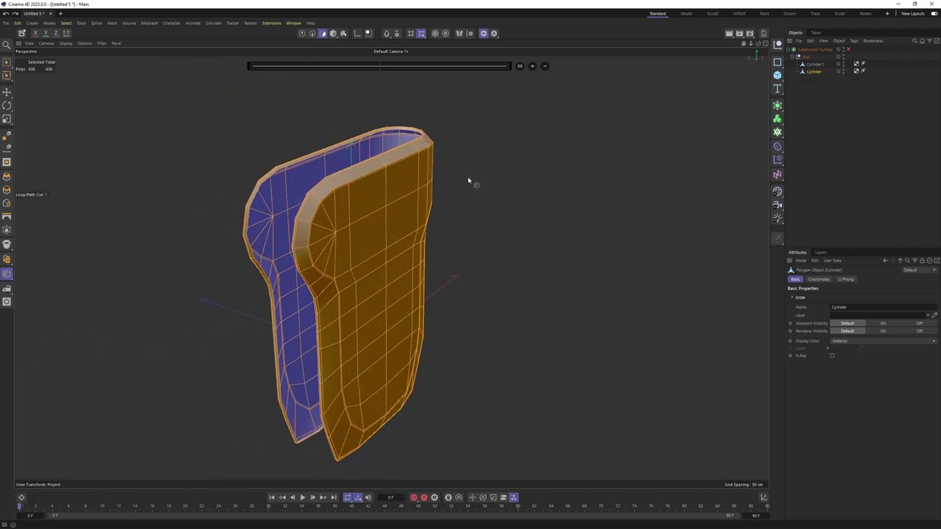
{"action": "left_click", "coordinate": [482, 35]}
{"action": "mouse_move", "coordinate": [402, 166]}
{"action": "left_mouse_down", "text": "alt"}
{"action": "mouse_move", "coordinate": [357, 176]}
{"action": "mouse_move", "coordinate": [480, 217]}
{"action": "left_mouse_up", "text": "alt"}
- Show the full-size front view and zoom to frame the Motorola front reference
{"action": "key", "text": "e"}
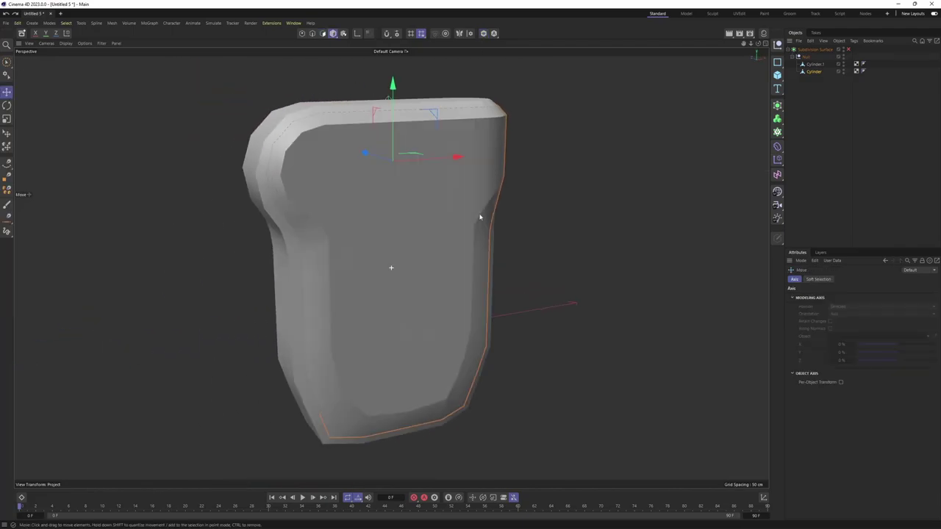
{"action": "middle_click", "coordinate": [480, 217]}
{"action": "key", "text": "F4"}
{"action": "scroll", "coordinate": [451, 273], "scroll_direction": "up", "scroll_amount": 3}
{"action": "scroll", "coordinate": [321, 175], "scroll_direction": "up", "scroll_amount": 3}
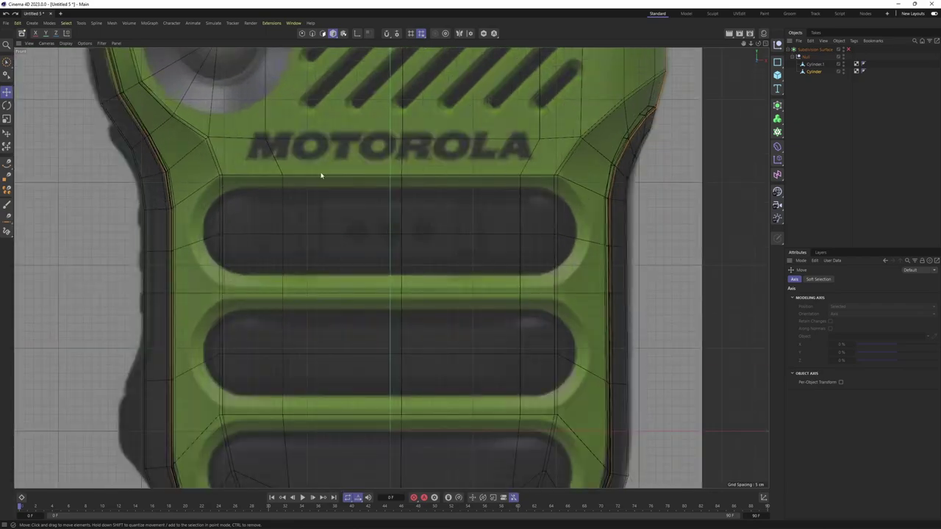
{"action": "scroll", "coordinate": [576, 251], "scroll_direction": "down", "scroll_amount": 3}
- Add a Disc oriented to -Z with 6 rotation segments
{"action": "scroll", "coordinate": [576, 252], "scroll_direction": "down", "scroll_amount": 2}
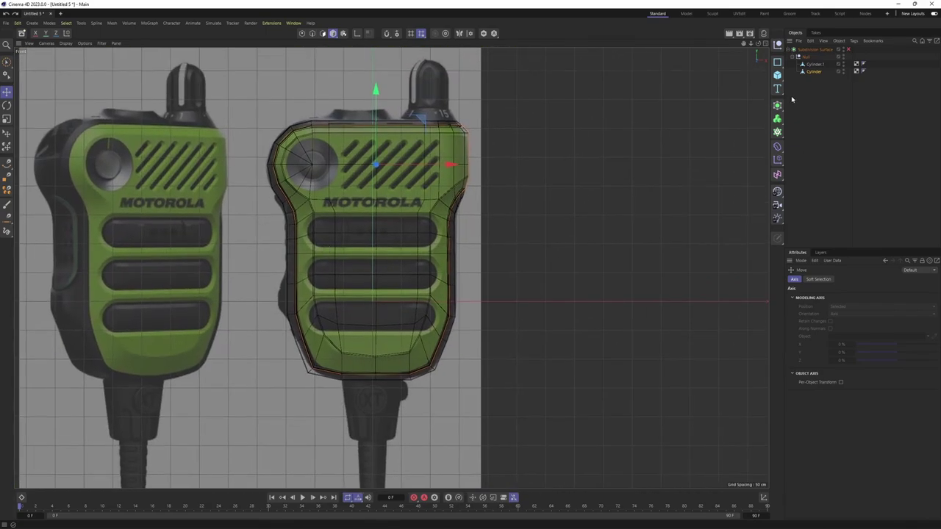
{"action": "left_click", "coordinate": [777, 75]}
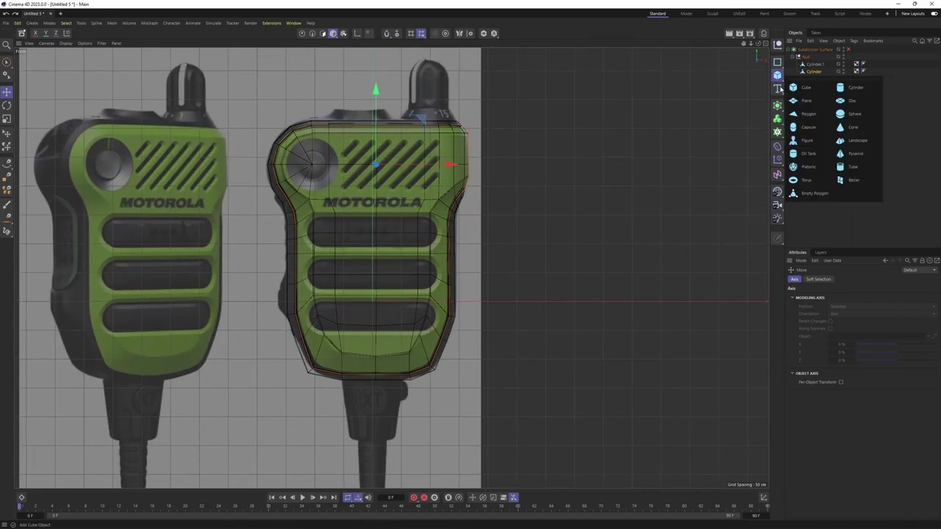
{"action": "left_click", "coordinate": [859, 107]}
{"action": "scroll", "coordinate": [276, 251], "scroll_direction": "up", "scroll_amount": 2}
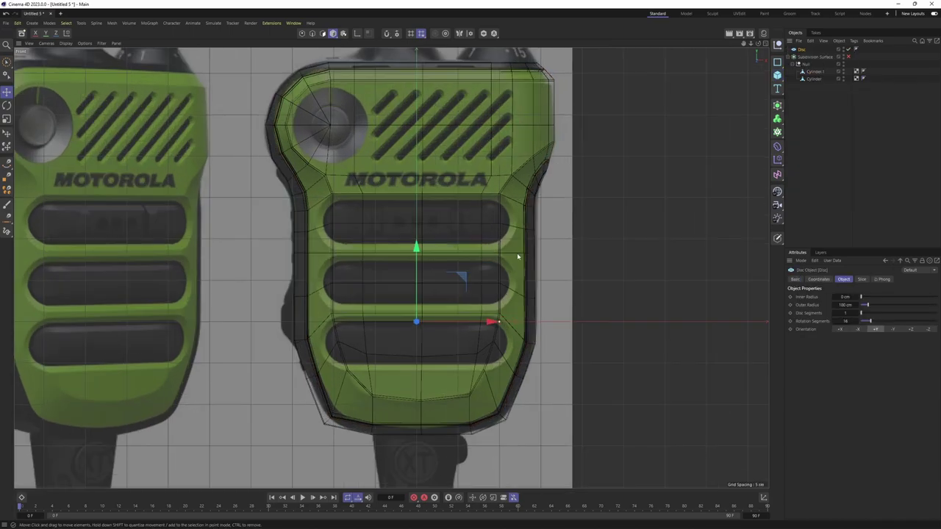
{"action": "left_click", "coordinate": [912, 330]}
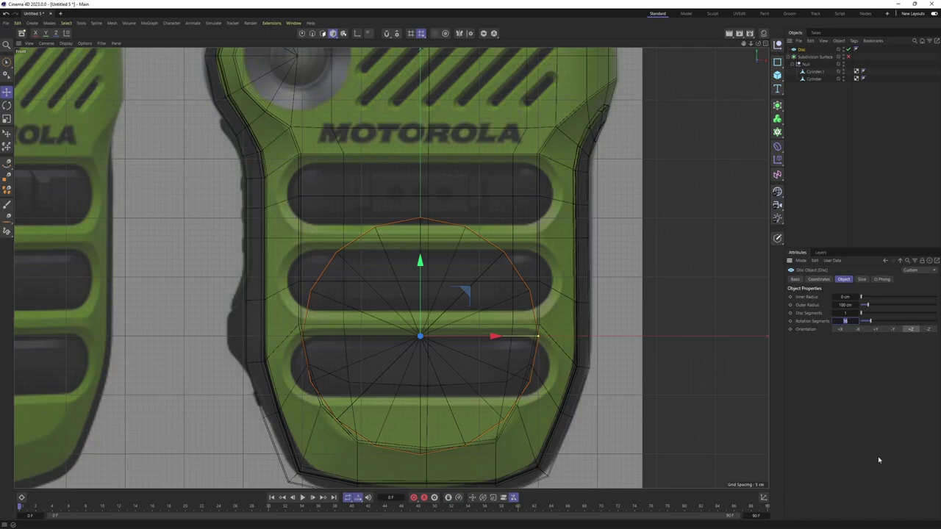
{"action": "type", "text": "6"}
{"action": "key", "text": "Return"}
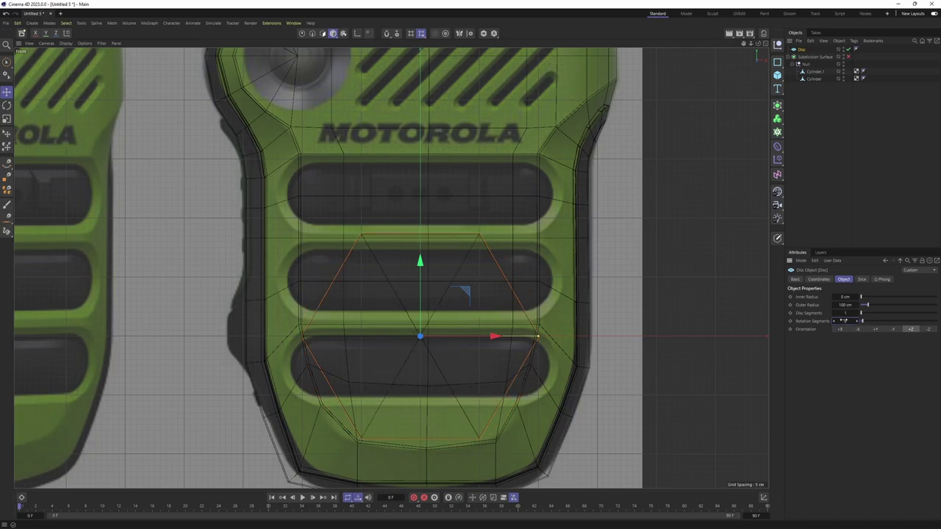
- Move the hexagonal disc onto the top slot's left end and shrink it to slot height
{"action": "middle_click_drag", "start_coordinate": [461, 302], "coordinate": [497, 276]}
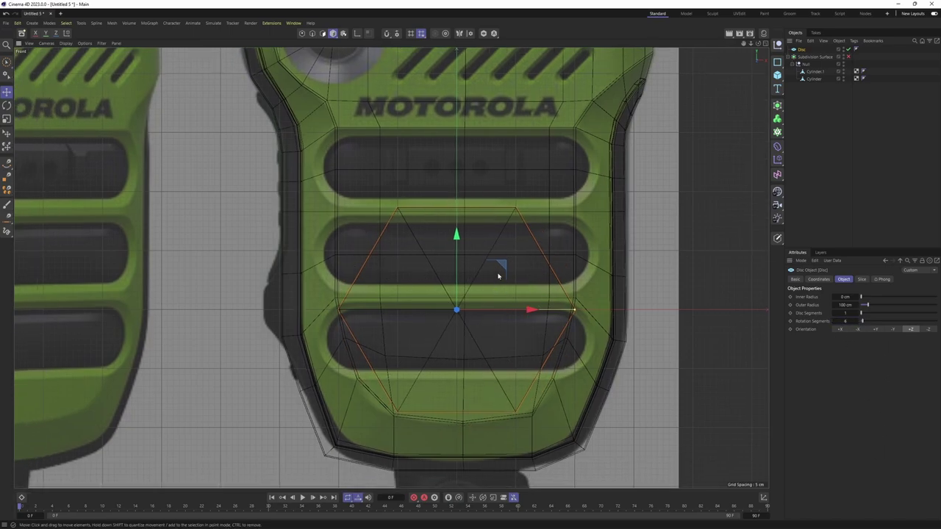
{"action": "middle_click_drag", "start_coordinate": [452, 167], "coordinate": [443, 187]}
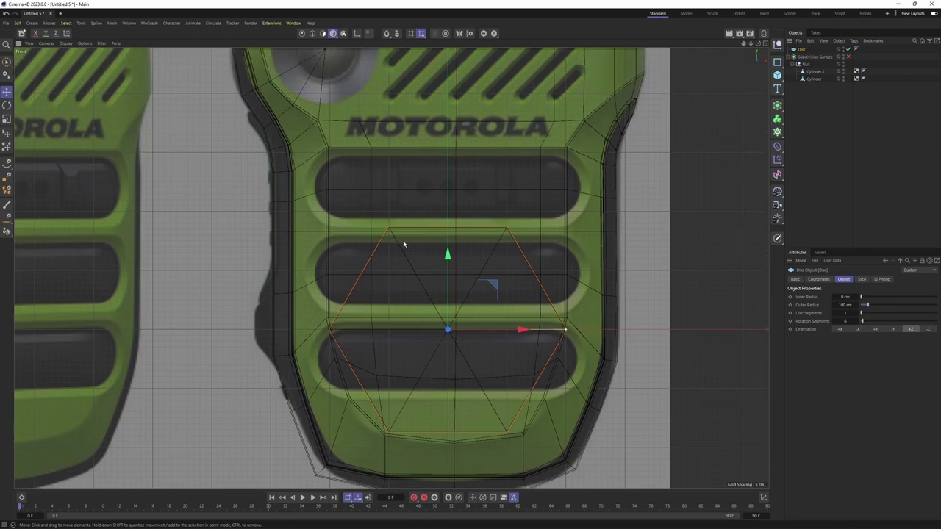
{"action": "left_click_drag", "start_coordinate": [489, 288], "coordinate": [400, 135]}
{"action": "scroll", "coordinate": [400, 135], "scroll_direction": "up", "scroll_amount": 2}
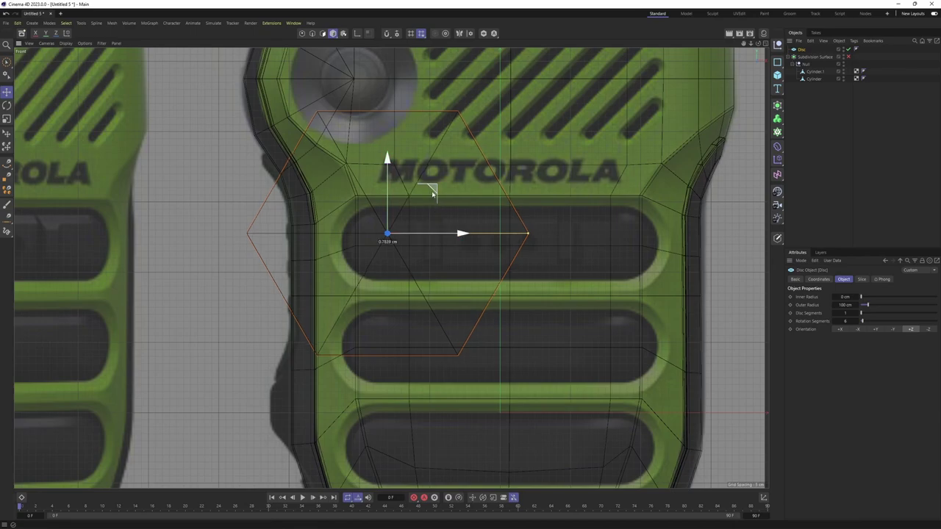
{"action": "left_click_drag", "start_coordinate": [432, 191], "coordinate": [412, 199]}
{"action": "key", "text": "t"}
{"action": "mouse_move", "coordinate": [563, 267]}
{"action": "left_mouse_down"}
{"action": "mouse_move", "coordinate": [423, 318]}
{"action": "mouse_move", "coordinate": [360, 319]}
{"action": "left_mouse_up"}
{"action": "key", "text": "e"}
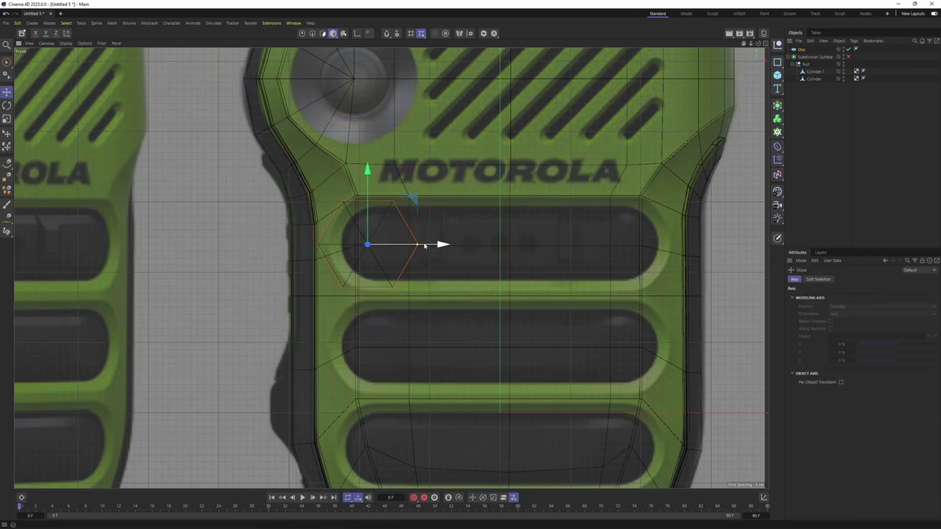
- Wrap the disc in a Subdivision Surface and enlarge the disc to about 118.6%
{"action": "scroll", "coordinate": [424, 245], "scroll_direction": "up", "scroll_amount": 3}
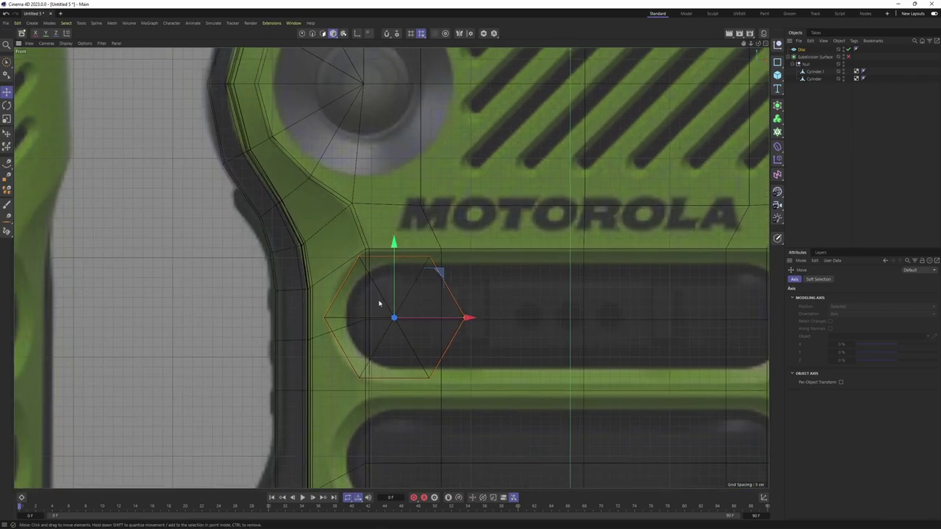
{"action": "left_click", "coordinate": [777, 107], "text": "alt"}
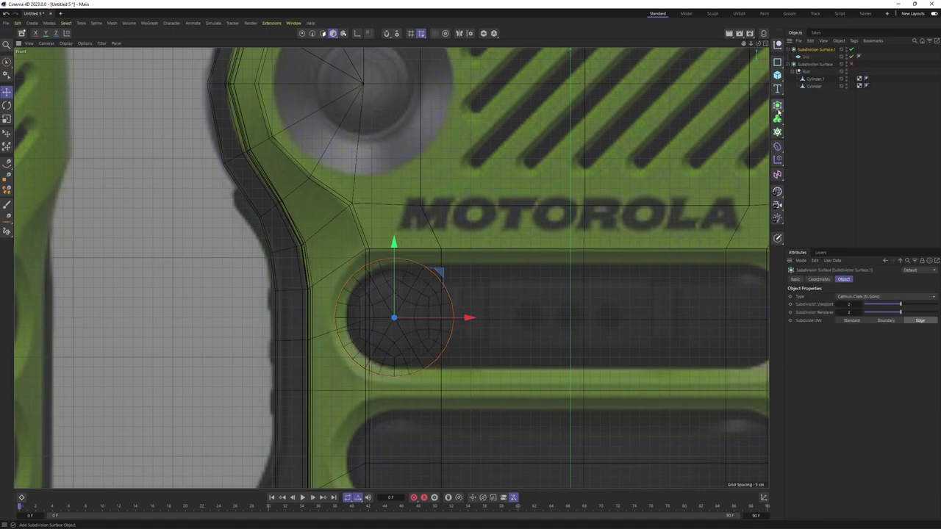
{"action": "scroll", "coordinate": [412, 294], "scroll_direction": "up", "scroll_amount": 3}
{"action": "scroll", "coordinate": [412, 294], "scroll_direction": "up", "scroll_amount": 2}
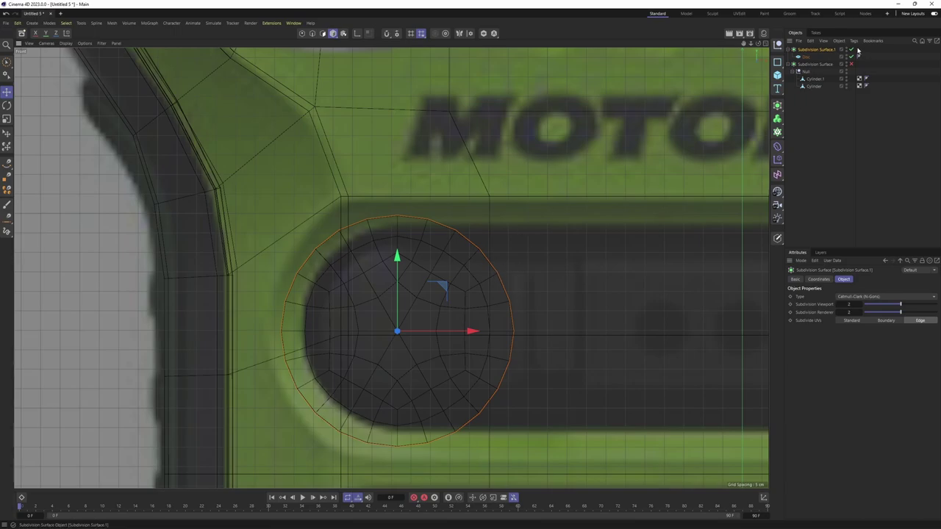
{"action": "left_click", "coordinate": [806, 57]}
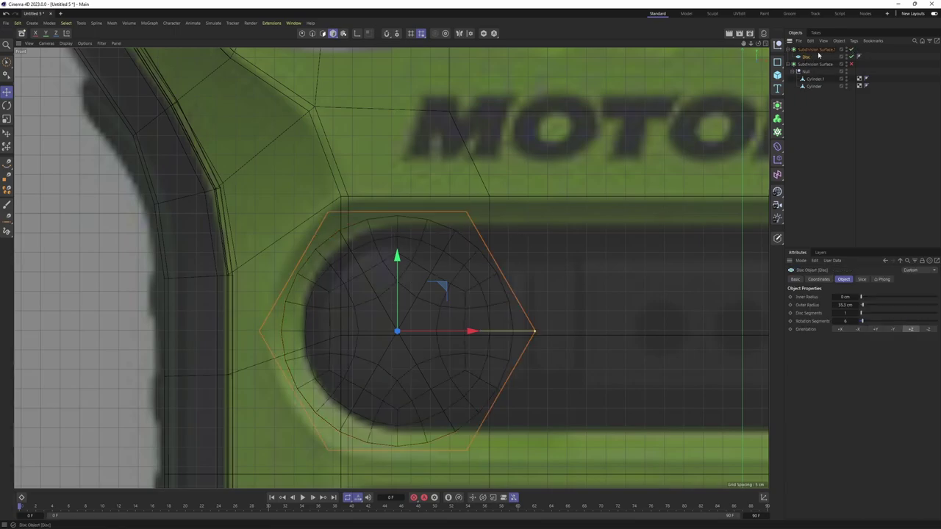
{"action": "key", "text": "t"}
{"action": "left_click_drag", "start_coordinate": [548, 305], "coordinate": [580, 303]}
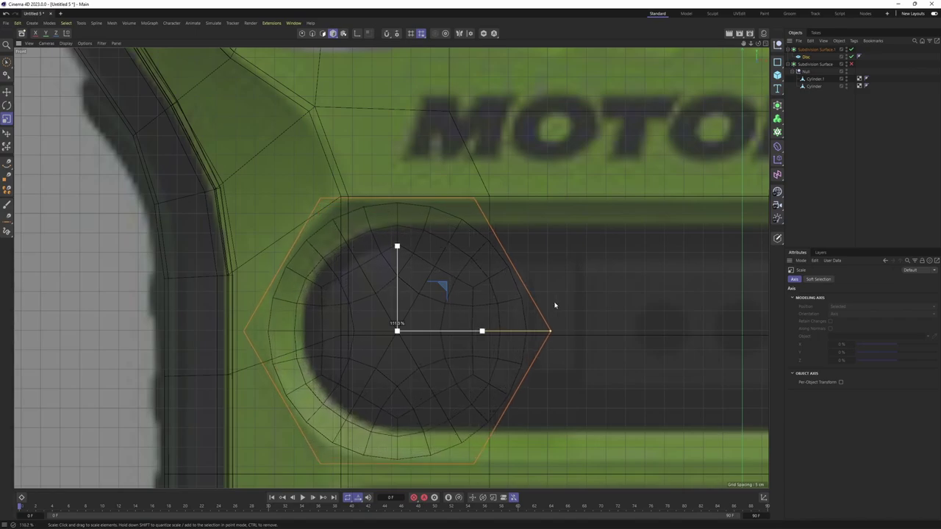
{"action": "key", "text": "e"}
{"action": "middle_click_drag", "start_coordinate": [532, 262], "coordinate": [518, 195], "text": "alt"}
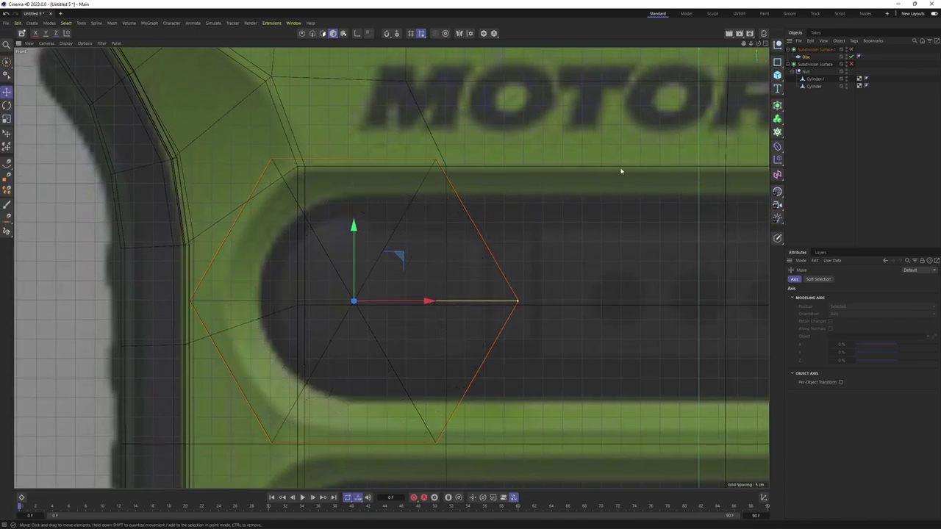
{"action": "scroll", "coordinate": [522, 198], "scroll_direction": "down", "scroll_amount": 3}
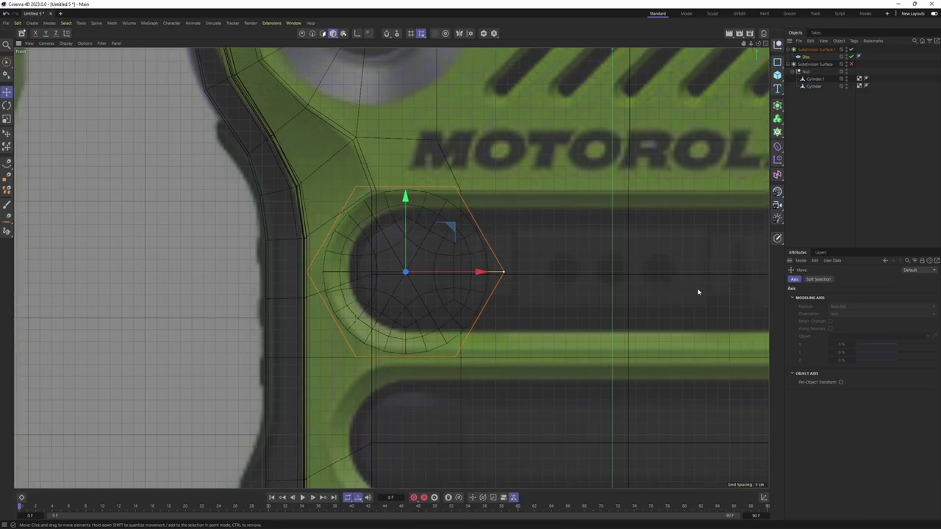
- Shrink the disc to about 95%, nudge it up, and select its Subdivision Surface
{"action": "key", "text": "t"}
{"action": "left_click_drag", "start_coordinate": [701, 288], "coordinate": [688, 292]}
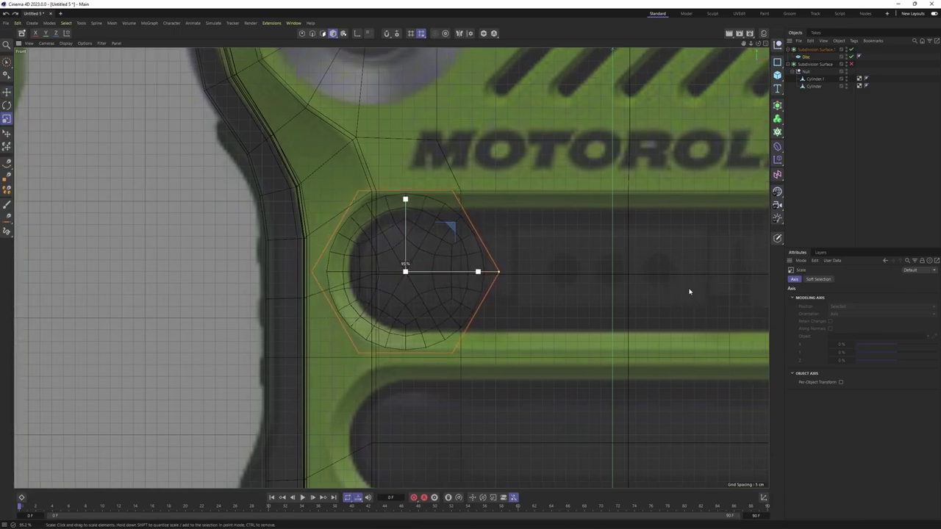
{"action": "key", "text": "e"}
{"action": "left_click_drag", "start_coordinate": [408, 213], "coordinate": [407, 211]}
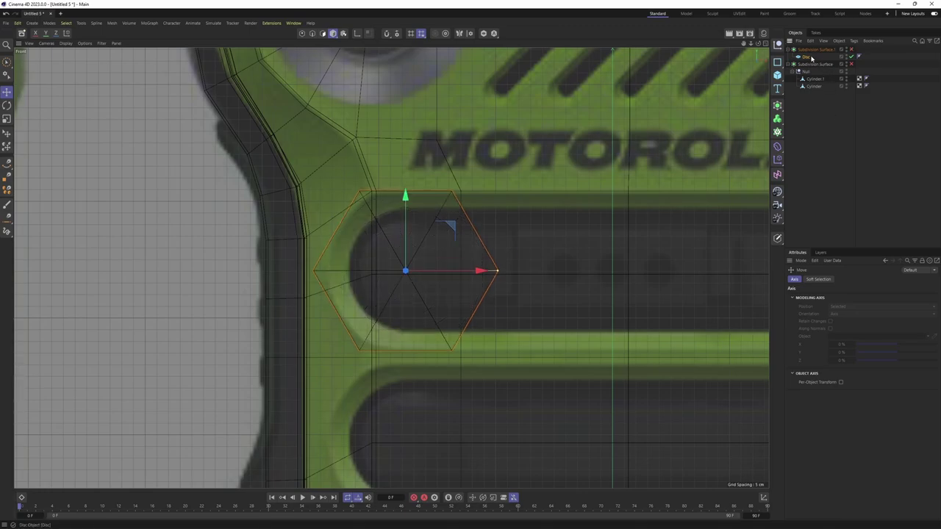
{"action": "left_click", "coordinate": [805, 58]}
{"action": "left_click", "coordinate": [800, 51]}
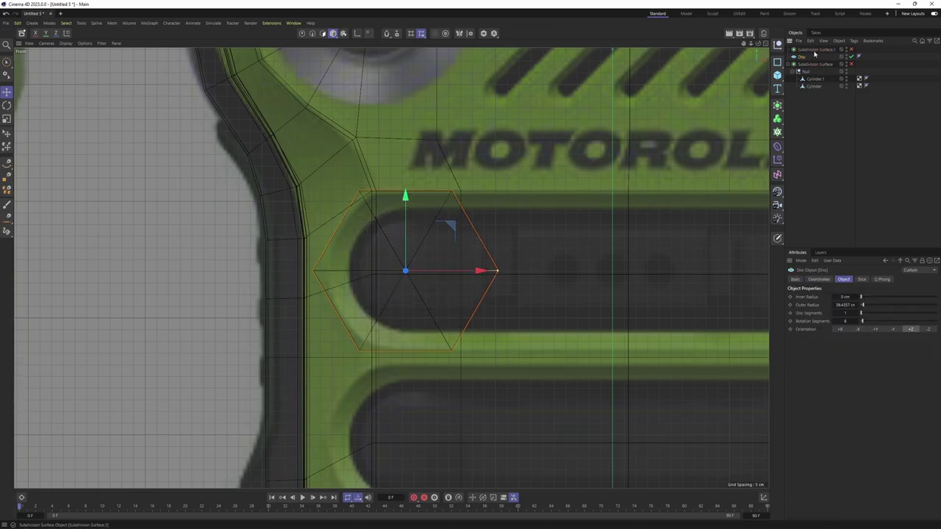
- Duplicate the hexagon disc to the slot's right end without a subdivision surface
{"action": "key", "text": "ctrl+z"}
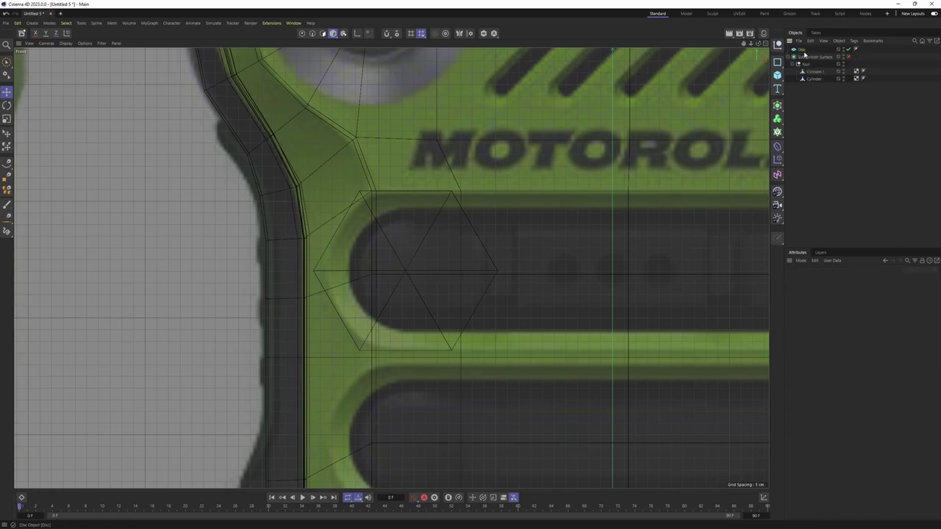
{"action": "scroll", "coordinate": [441, 204], "scroll_direction": "down", "scroll_amount": 2}
{"action": "scroll", "coordinate": [290, 253], "scroll_direction": "down", "scroll_amount": 3}
{"action": "left_click_drag", "start_coordinate": [290, 254], "coordinate": [574, 248], "text": "ctrl"}
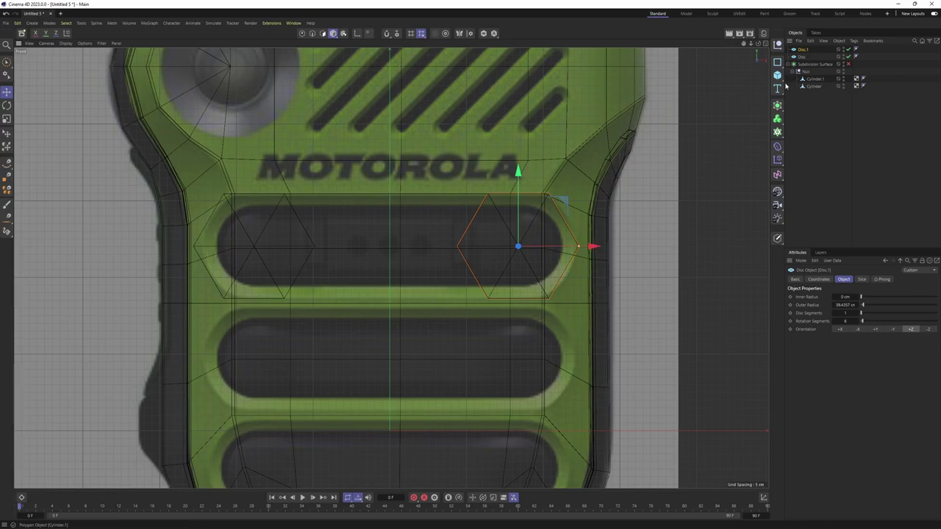
{"action": "key", "text": "alt+s"}
{"action": "left_click_drag", "start_coordinate": [592, 250], "coordinate": [594, 248]}
{"action": "key", "text": "ctrl+z"}
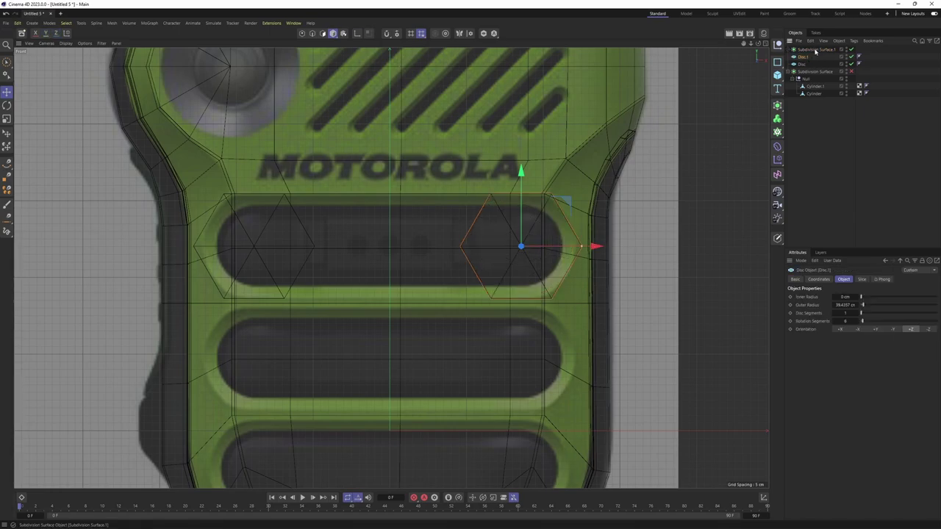
- Convert Disc.1 into an editable polygon mesh with Current State to Object
{"action": "left_click", "coordinate": [802, 50]}
{"action": "right_click", "coordinate": [801, 51]}
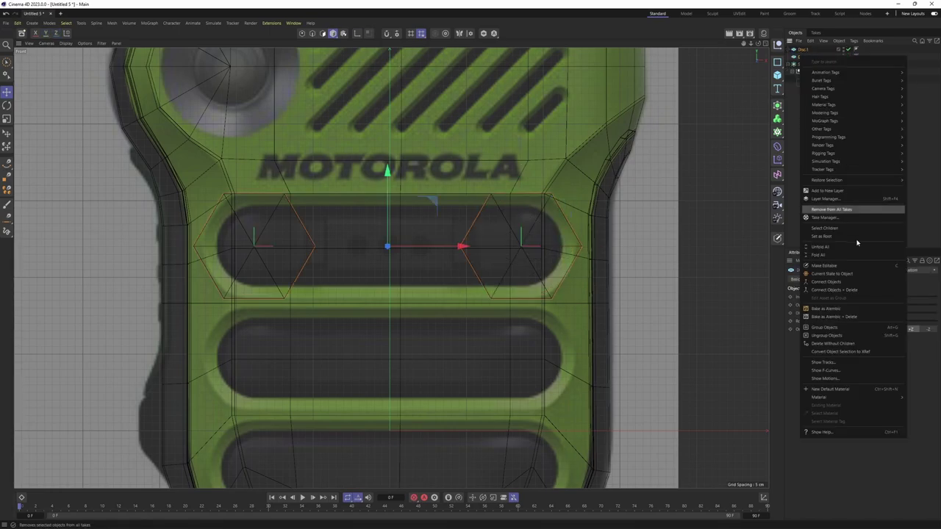
{"action": "left_click", "coordinate": [834, 289]}
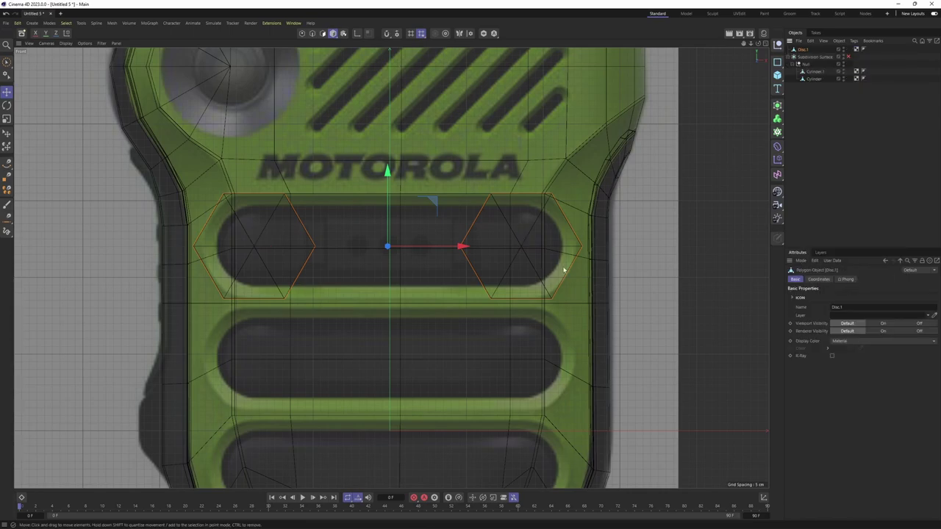
{"action": "scroll", "coordinate": [424, 227], "scroll_direction": "up", "scroll_amount": 2}
{"action": "scroll", "coordinate": [358, 245], "scroll_direction": "up", "scroll_amount": 2}
- Weld the middle points of both hexagons into one straight edge
{"action": "key", "text": "u"}
{"action": "key", "text": "l"}
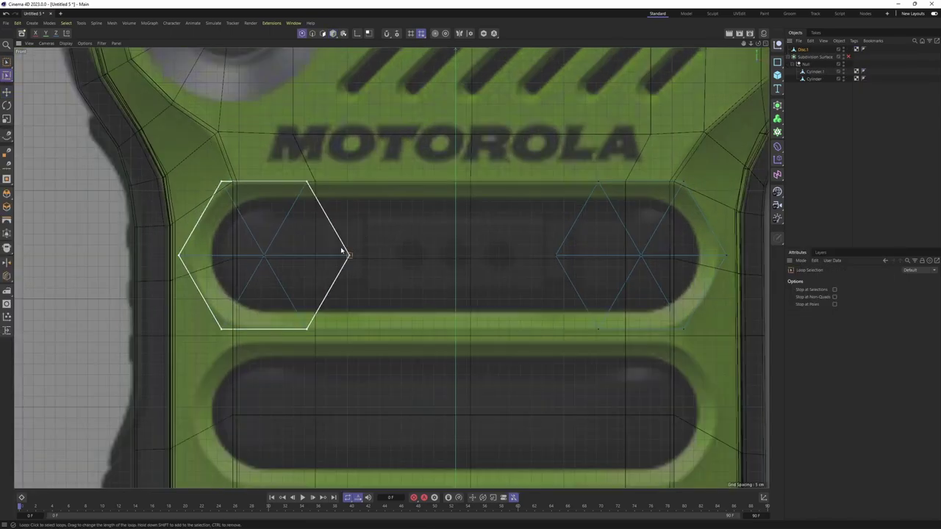
{"action": "key", "text": "0"}
{"action": "left_click_drag", "start_coordinate": [259, 261], "coordinate": [385, 275]}
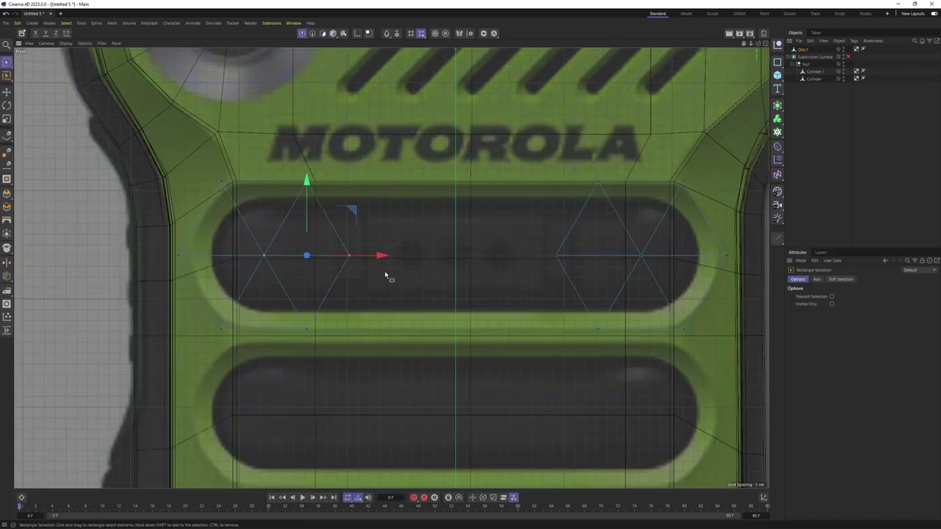
{"action": "key", "text": "m"}
{"action": "key", "text": "q"}
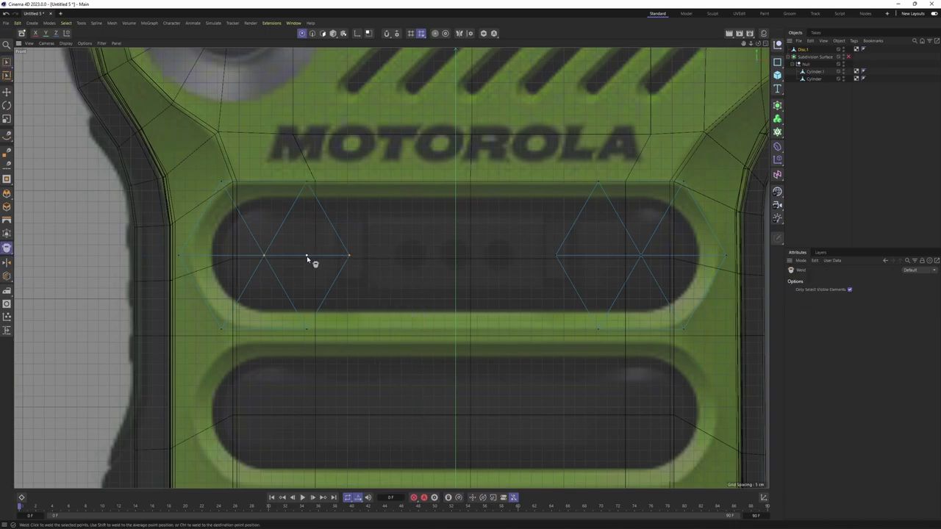
{"action": "left_click", "coordinate": [307, 258]}
{"action": "middle_click_drag", "start_coordinate": [491, 258], "coordinate": [448, 260]}
{"action": "left_click", "coordinate": [516, 255]}
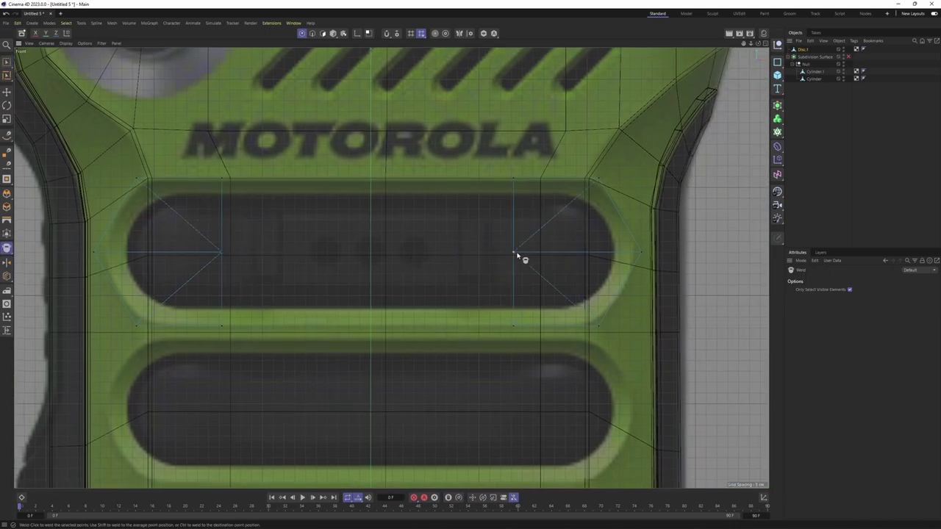
- Stitch and Sew the strip's right vertical edge onto the left one
{"action": "key", "text": "e"}
{"action": "key", "text": "0"}
{"action": "left_click_drag", "start_coordinate": [211, 168], "coordinate": [257, 346]}
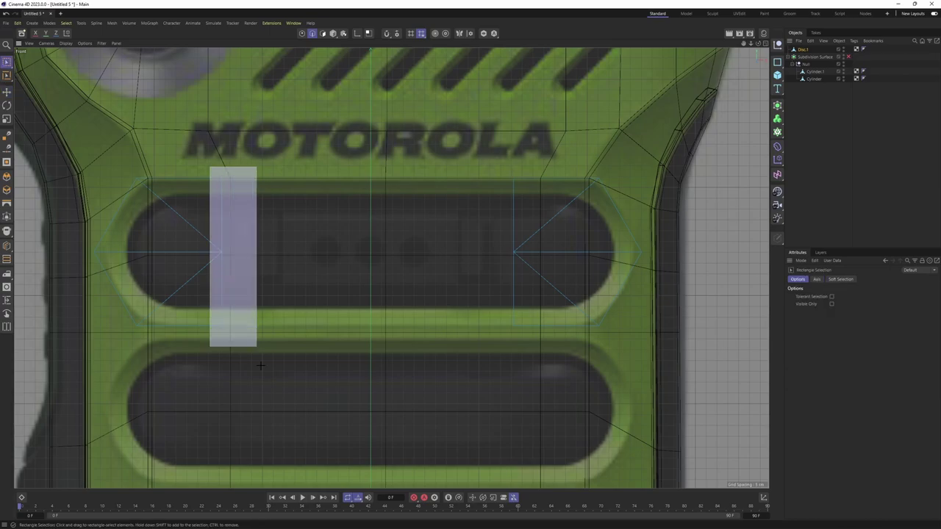
{"action": "left_click_drag", "start_coordinate": [423, 139], "coordinate": [523, 392], "text": "shift"}
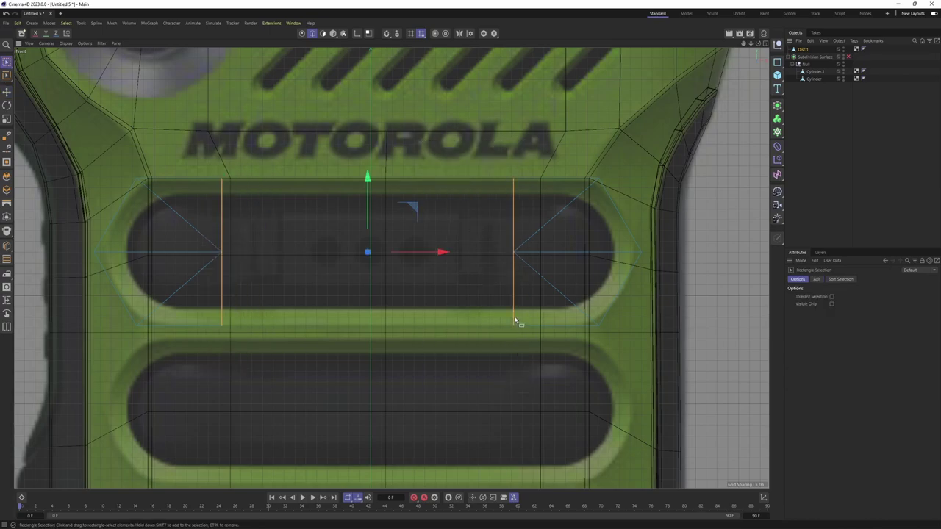
{"action": "key", "text": "m"}
{"action": "key", "text": "p"}
{"action": "middle_click_drag", "start_coordinate": [521, 191], "coordinate": [556, 205]}
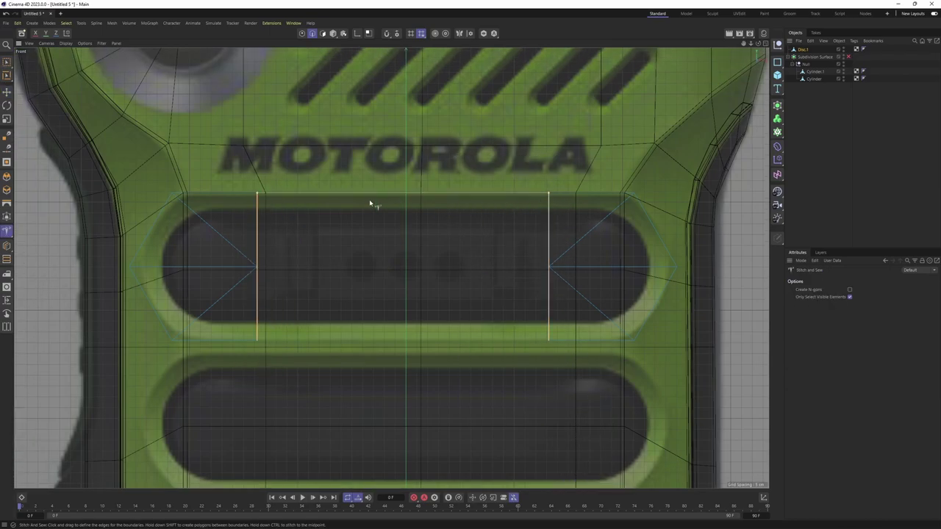
{"action": "left_click_drag", "start_coordinate": [549, 197], "coordinate": [258, 195]}
{"action": "middle_click_drag", "start_coordinate": [386, 255], "coordinate": [380, 261]}
- Solo the bar strip in the perspective view
{"action": "key", "text": "F1"}
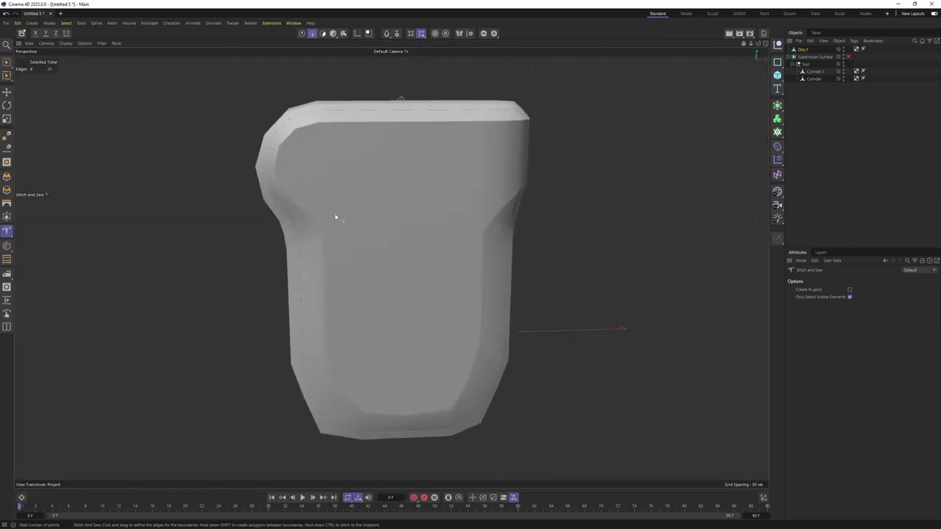
{"action": "mouse_move", "coordinate": [335, 214]}
{"action": "left_mouse_down", "text": "alt"}
{"action": "mouse_move", "coordinate": [504, 228]}
{"action": "mouse_move", "coordinate": [340, 242]}
{"action": "mouse_move", "coordinate": [444, 76]}
{"action": "left_mouse_up", "text": "alt"}
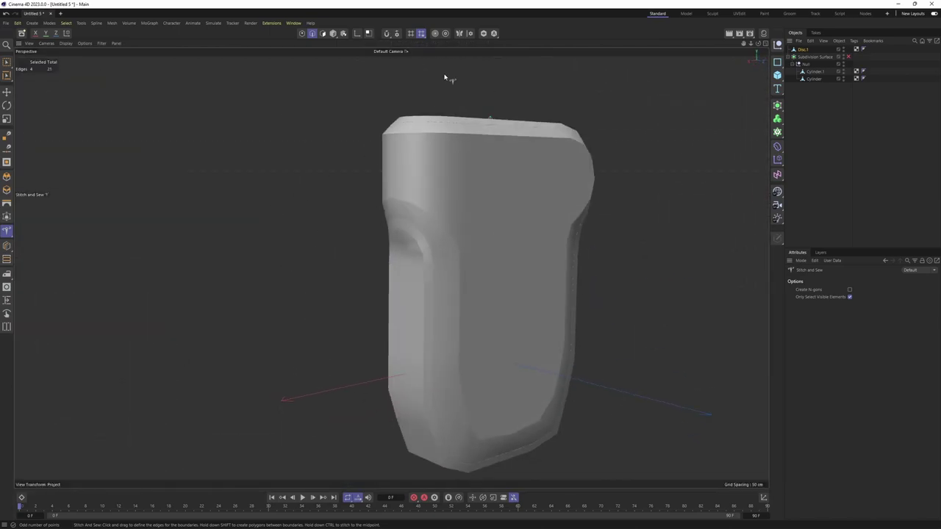
{"action": "left_click", "coordinate": [483, 33]}
{"action": "mouse_move", "coordinate": [472, 246]}
{"action": "left_mouse_down", "text": "alt"}
{"action": "mouse_move", "coordinate": [446, 206]}
{"action": "mouse_move", "coordinate": [290, 210]}
{"action": "mouse_move", "coordinate": [323, 242]}
{"action": "left_mouse_up", "text": "alt"}
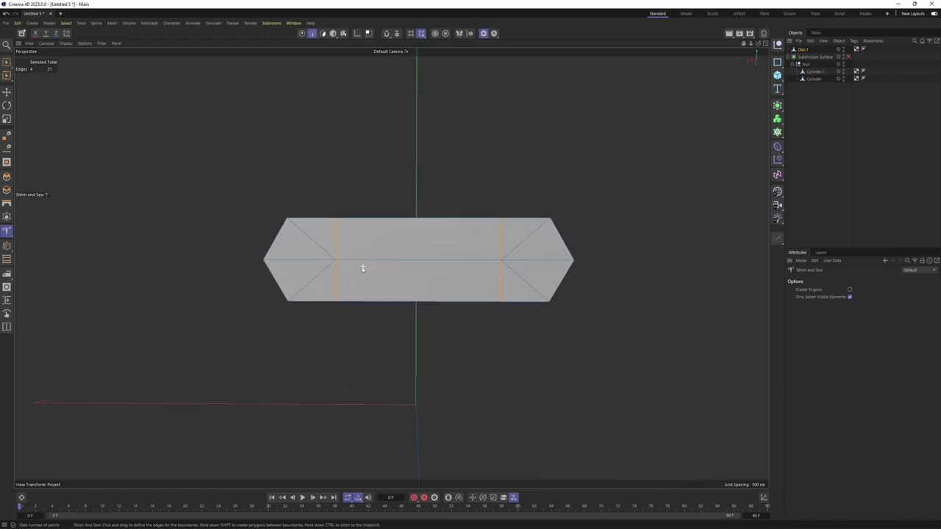
{"action": "scroll", "coordinate": [337, 253], "scroll_direction": "up", "scroll_amount": 3}
{"action": "key", "text": "e"}
- Select the four diagonal fan edges of the strip
{"action": "left_click", "coordinate": [294, 237]}
{"action": "left_click", "coordinate": [296, 294], "text": "shift"}
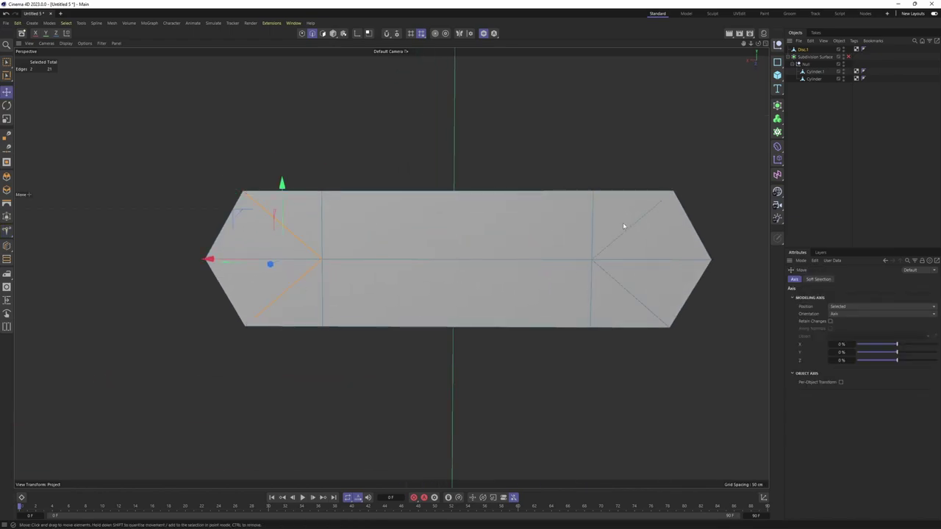
{"action": "left_click", "coordinate": [622, 222], "text": "shift"}
{"action": "left_click", "coordinate": [640, 300], "text": "shift"}
{"action": "left_click_drag", "start_coordinate": [514, 238], "coordinate": [505, 252], "text": "alt"}
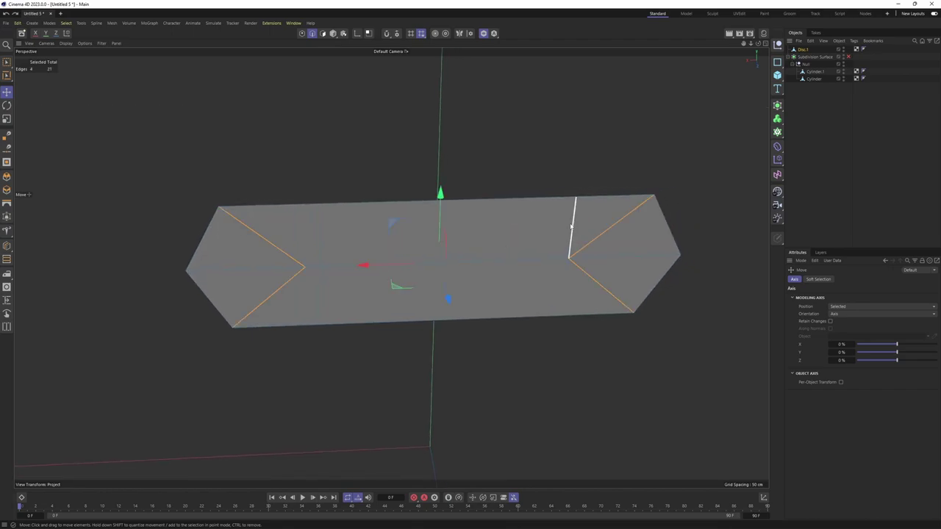
- Melt the selected diagonal edges, after undoing a first dissolve attempt
{"action": "right_click", "coordinate": [536, 212]}
{"action": "left_click", "coordinate": [457, 167]}
{"action": "right_click", "coordinate": [577, 294]}
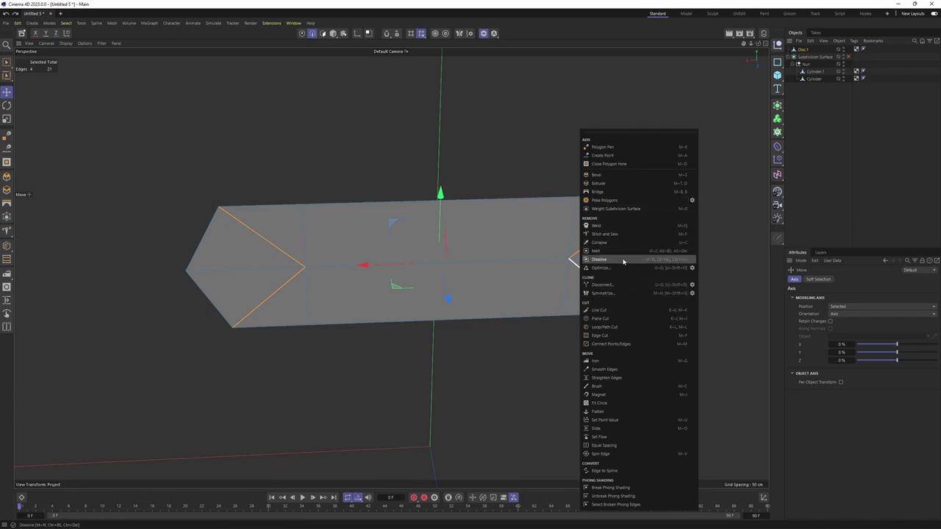
{"action": "left_click", "coordinate": [606, 261]}
{"action": "left_click_drag", "start_coordinate": [607, 262], "coordinate": [243, 191], "text": "alt"}
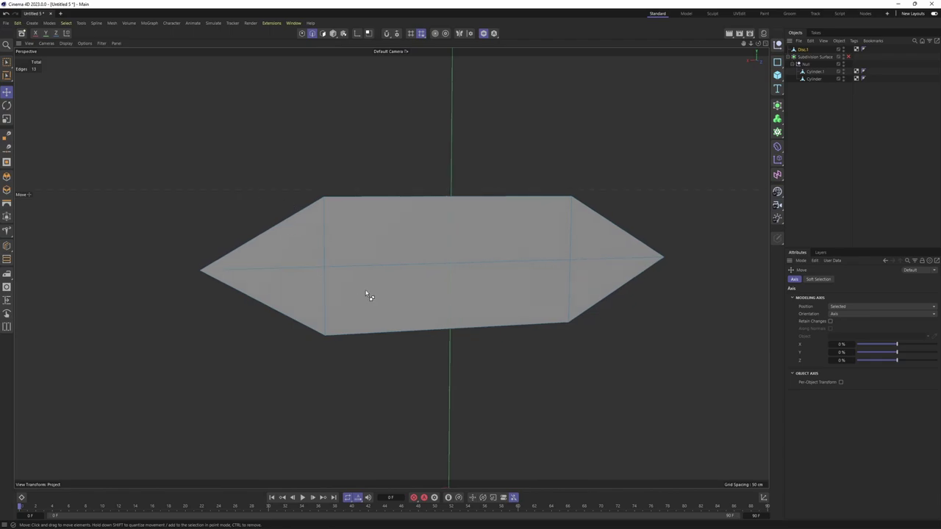
{"action": "key", "text": "ctrl+z"}
{"action": "left_click_drag", "start_coordinate": [369, 296], "coordinate": [527, 227], "text": "alt"}
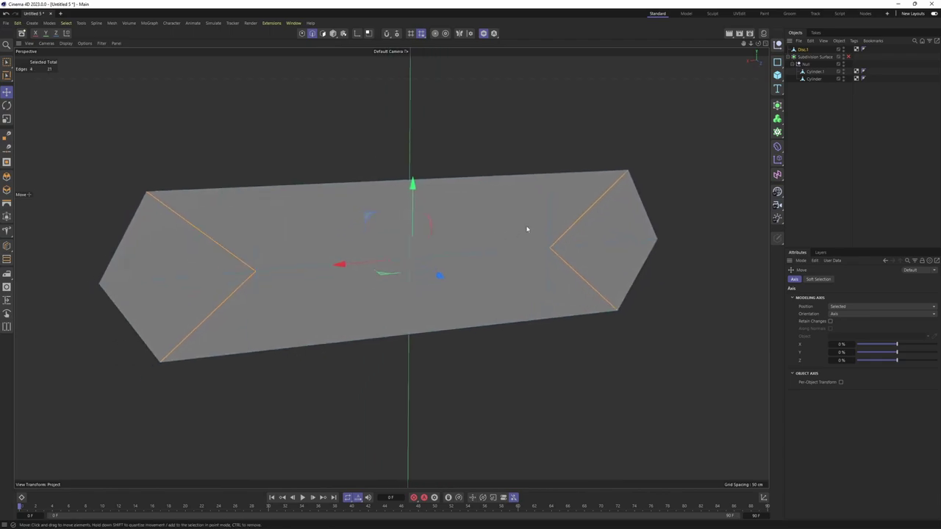
{"action": "right_click", "coordinate": [526, 228]}
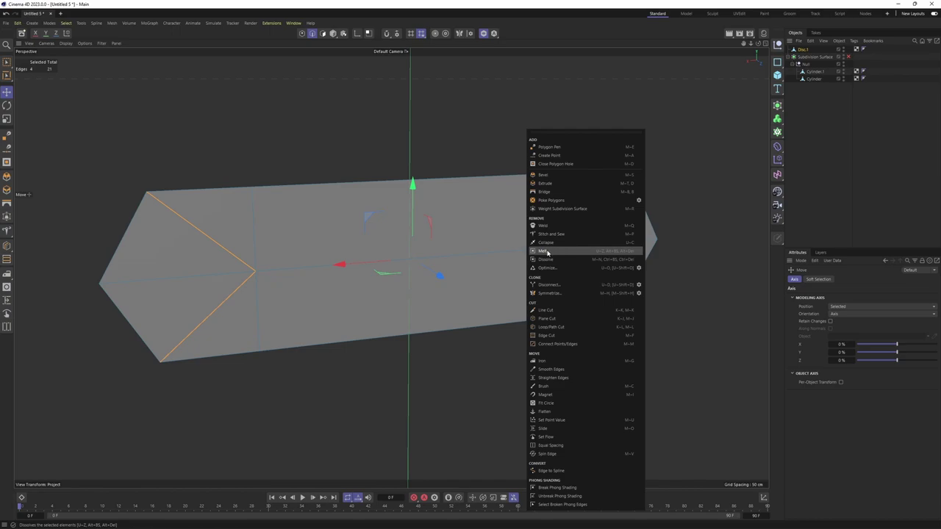
{"action": "left_click", "coordinate": [547, 253]}
{"action": "left_click_drag", "start_coordinate": [495, 254], "coordinate": [393, 260], "text": "alt"}
- Add a centre edge loop cut across the strip at 50%
{"action": "key", "text": "k"}
{"action": "key", "text": "l"}
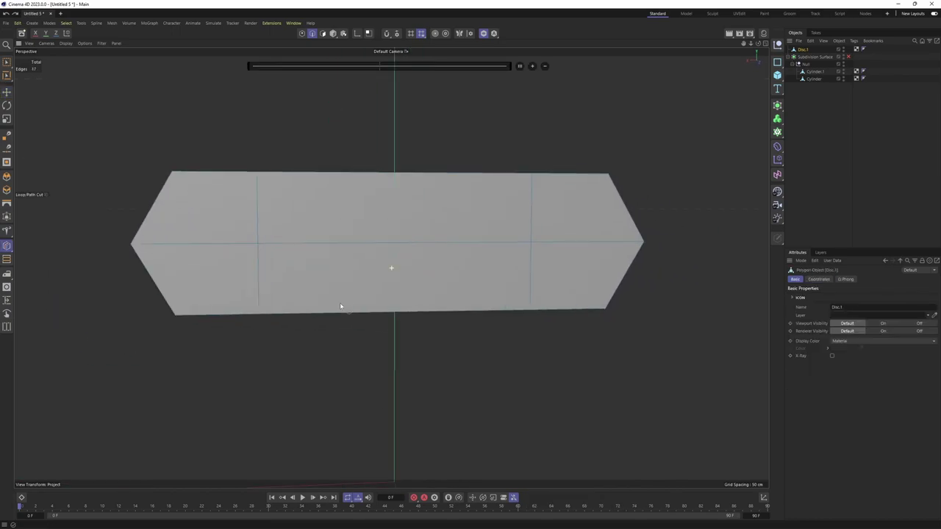
{"action": "left_click_drag", "start_coordinate": [340, 305], "coordinate": [374, 314], "text": "alt"}
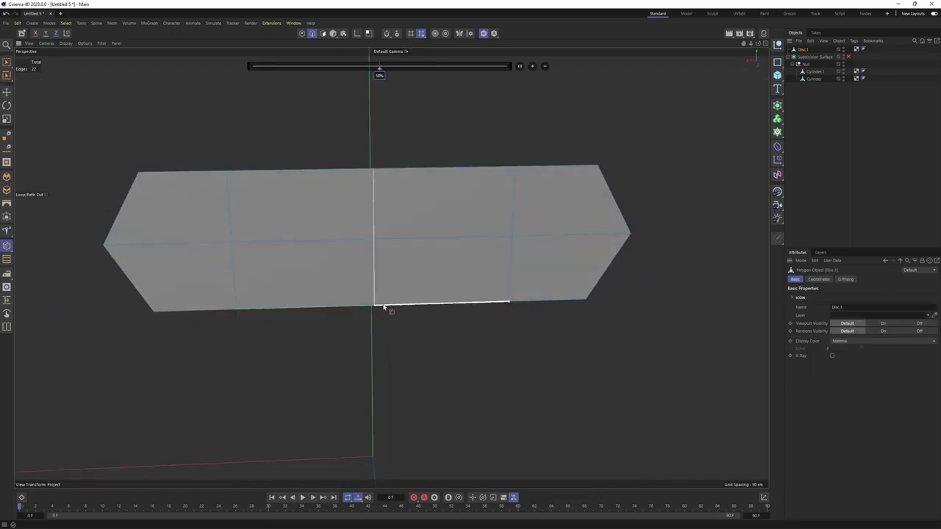
{"action": "key", "text": "Return"}
{"action": "key", "text": "Return"}
- Extrude the strip's polygons into a thick hexagonal bar block
{"action": "mouse_move", "coordinate": [435, 309]}
{"action": "left_mouse_down", "text": "alt"}
{"action": "mouse_move", "coordinate": [525, 308]}
{"action": "mouse_move", "coordinate": [566, 248]}
{"action": "left_mouse_up", "text": "alt"}
{"action": "key", "text": "d"}
{"action": "mouse_move", "coordinate": [636, 302]}
{"action": "left_mouse_down"}
{"action": "mouse_move", "coordinate": [437, 236]}
{"action": "mouse_move", "coordinate": [382, 227]}
{"action": "left_mouse_up"}
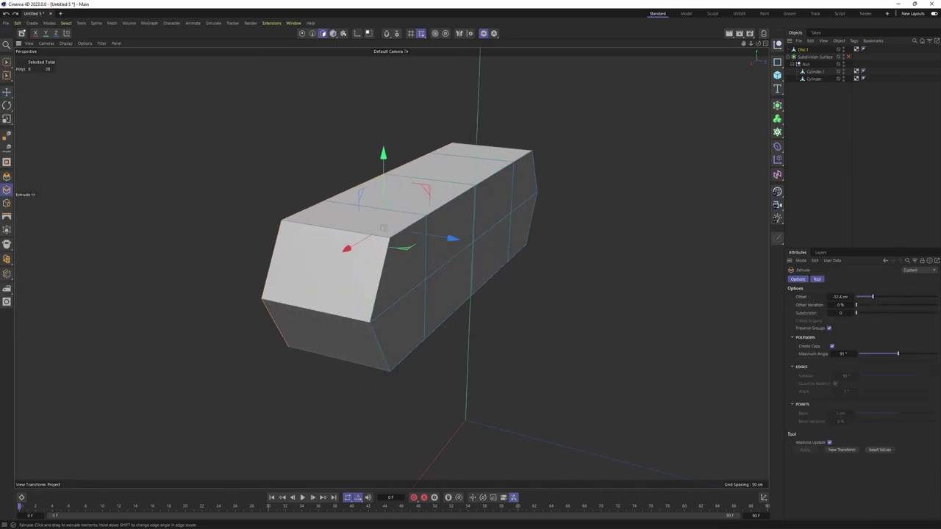
{"action": "key", "text": "Return"}
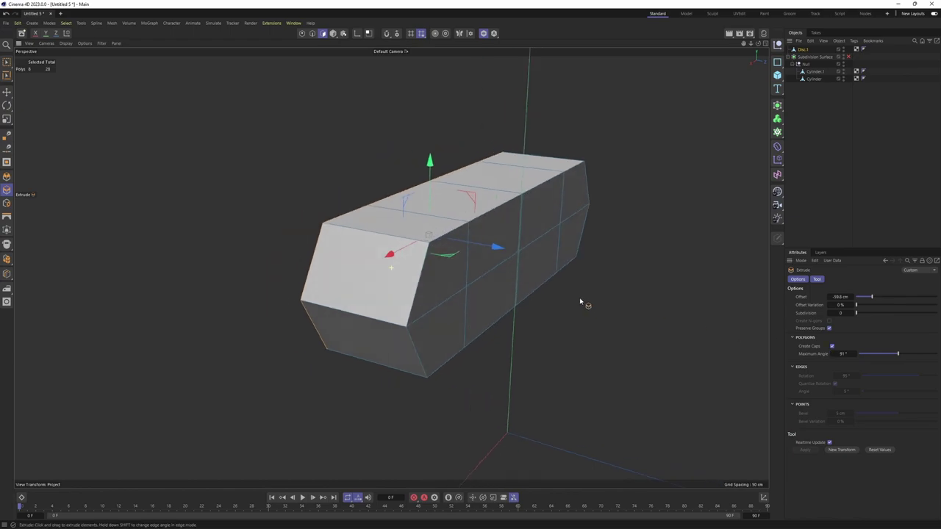
{"action": "left_click_drag", "start_coordinate": [581, 304], "coordinate": [529, 230], "text": "alt"}
{"action": "mouse_move", "coordinate": [408, 287]}
{"action": "left_mouse_down", "text": "alt"}
{"action": "mouse_move", "coordinate": [543, 197]}
{"action": "mouse_move", "coordinate": [499, 220]}
{"action": "mouse_move", "coordinate": [481, 204]}
{"action": "left_mouse_up", "text": "alt"}
{"action": "key", "text": "F4"}
- Move the bar block onto the second slot and duplicate it into the third
{"action": "scroll", "coordinate": [601, 299], "scroll_direction": "down", "scroll_amount": 3}
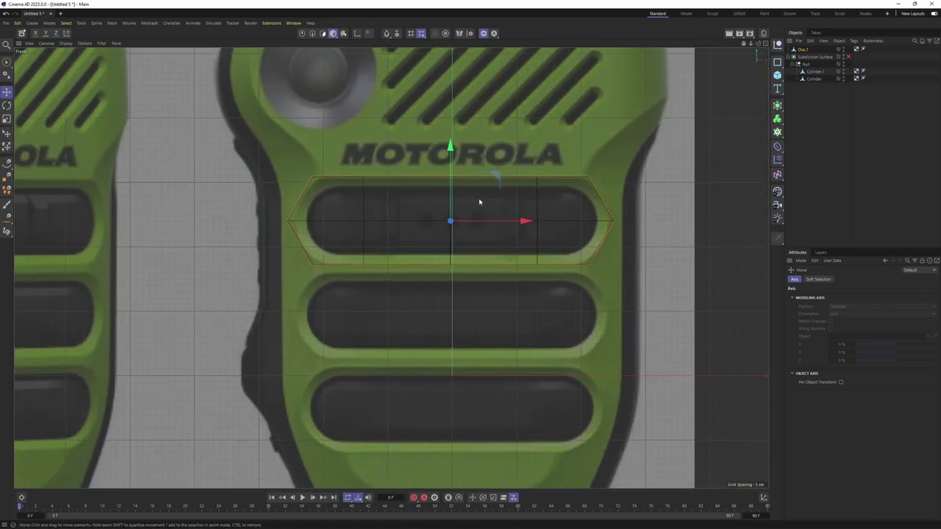
{"action": "middle_click_drag", "start_coordinate": [479, 201], "coordinate": [456, 140], "text": "alt"}
{"action": "left_click_drag", "start_coordinate": [420, 99], "coordinate": [403, 215]}
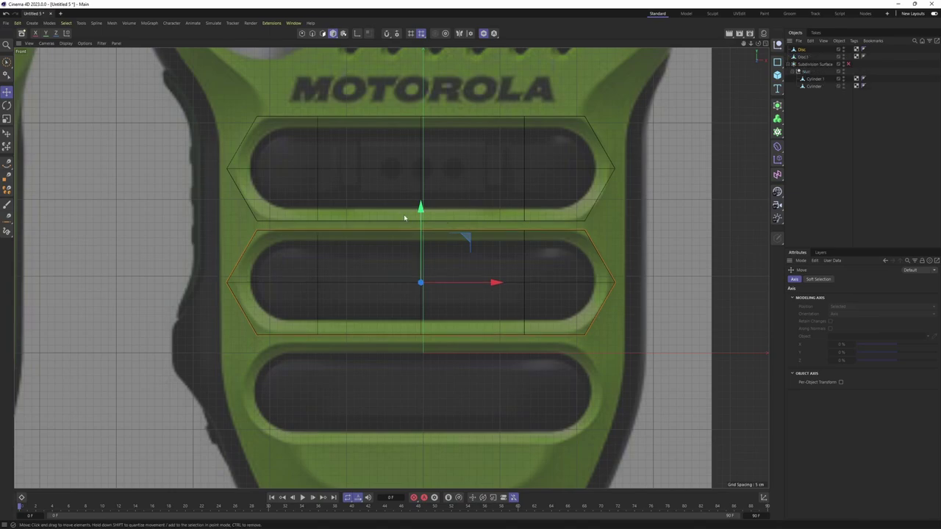
{"action": "left_click_drag", "start_coordinate": [419, 207], "coordinate": [411, 324], "text": "ctrl"}
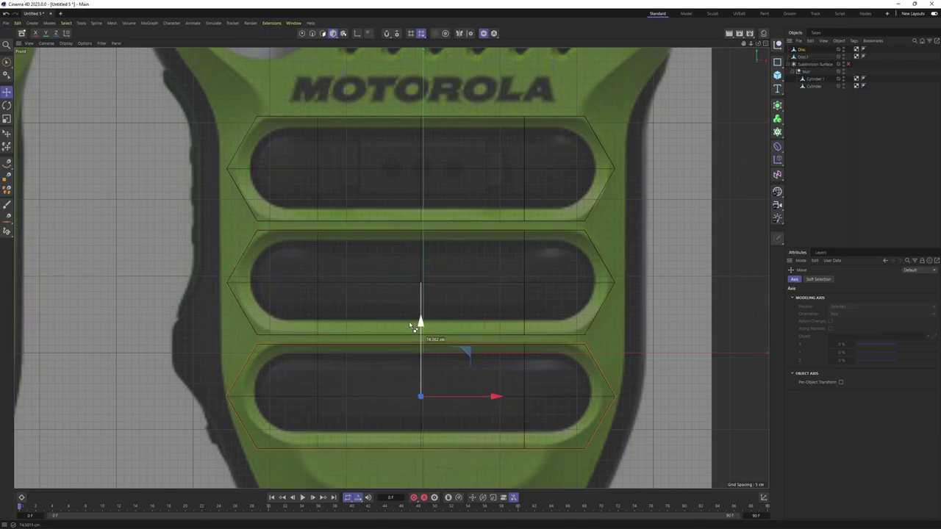
- Shrink the bottom bar slightly to fit the third slot opening
{"action": "middle_click_drag", "start_coordinate": [497, 227], "coordinate": [392, 267], "text": "alt"}
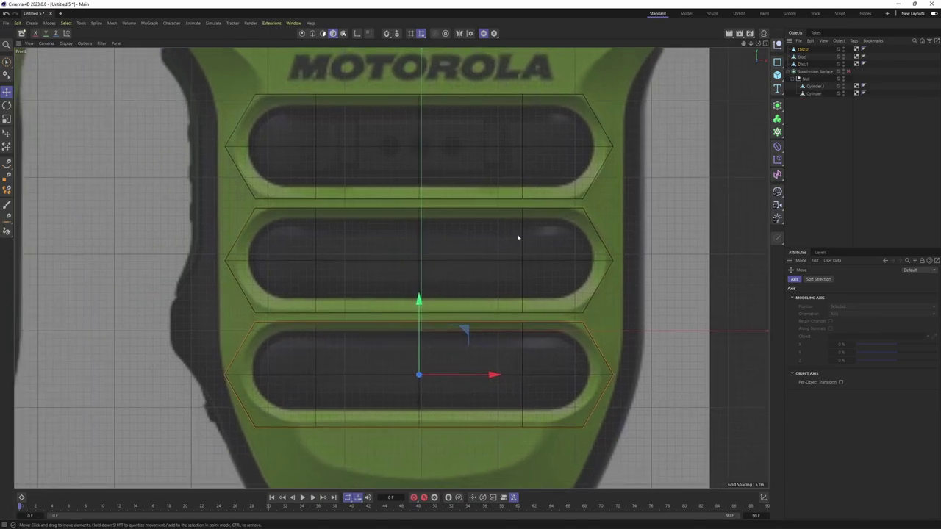
{"action": "scroll", "coordinate": [516, 236], "scroll_direction": "up", "scroll_amount": 2}
{"action": "scroll", "coordinate": [453, 248], "scroll_direction": "up", "scroll_amount": 2}
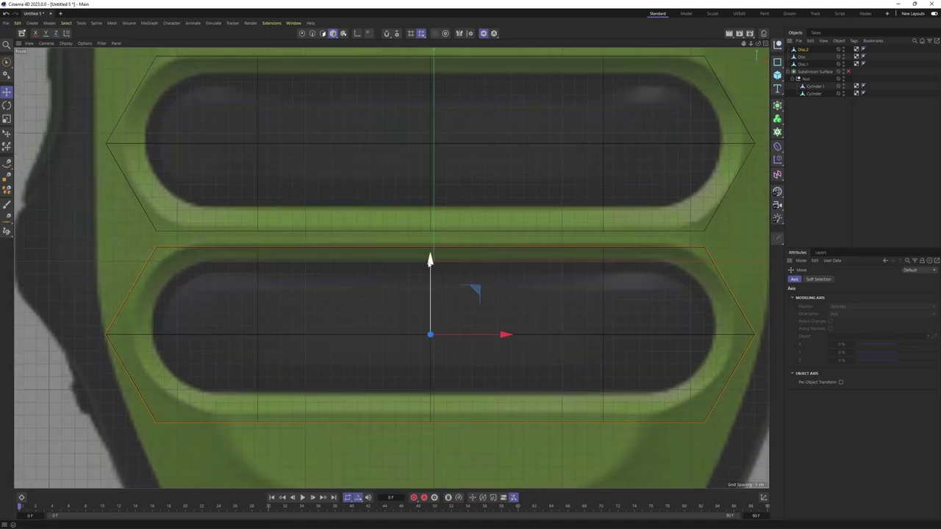
{"action": "key", "text": "t"}
{"action": "scroll", "coordinate": [743, 319], "scroll_direction": "down", "scroll_amount": 3}
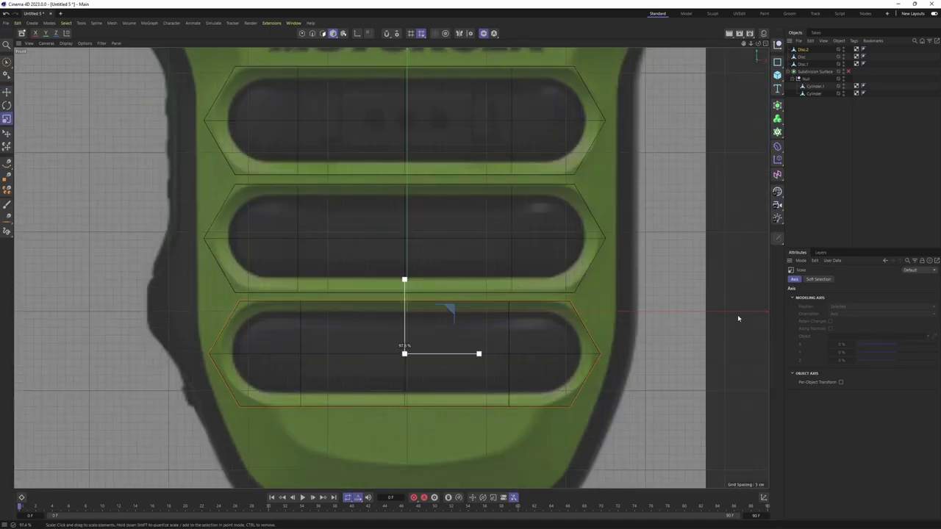
{"action": "left_click_drag", "start_coordinate": [737, 318], "coordinate": [730, 318]}
- Merge the three selected slot bars with Connect Objects + Delete
{"action": "key", "text": "e"}
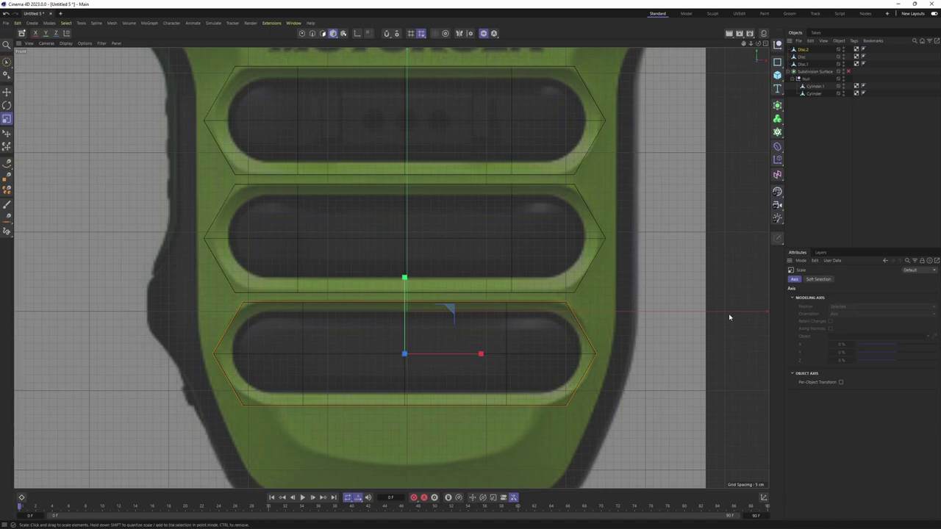
{"action": "key", "text": "F1"}
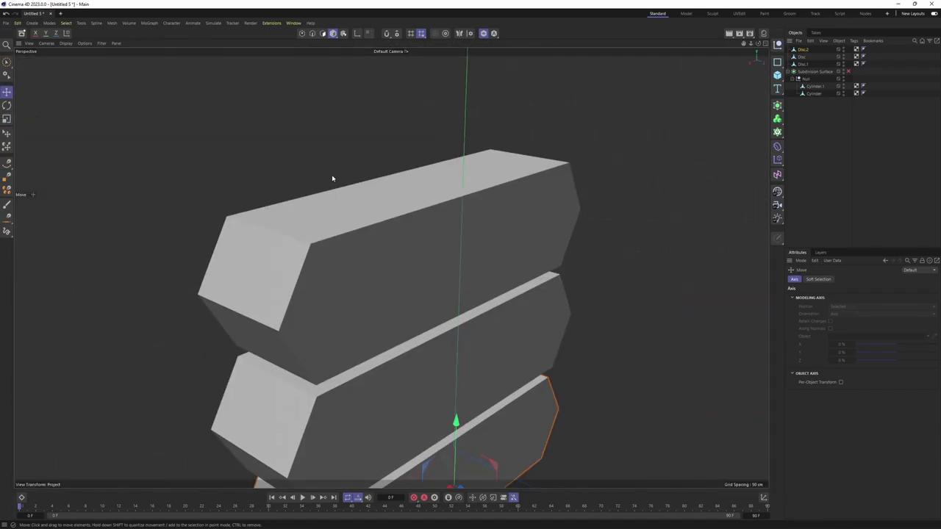
{"action": "left_click_drag", "start_coordinate": [330, 176], "coordinate": [393, 182], "text": "alt"}
{"action": "left_click", "coordinate": [393, 182], "text": "shift"}
{"action": "right_click", "coordinate": [793, 56]}
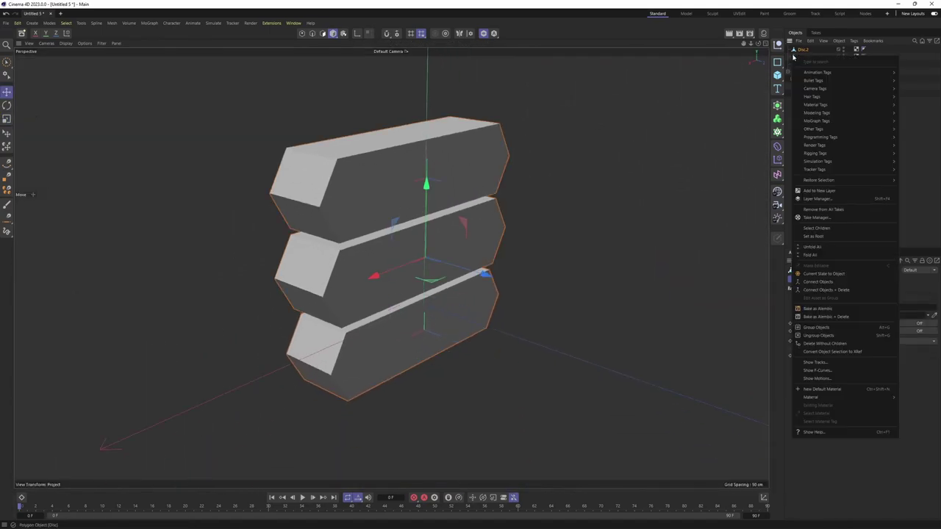
{"action": "left_click", "coordinate": [833, 290]}
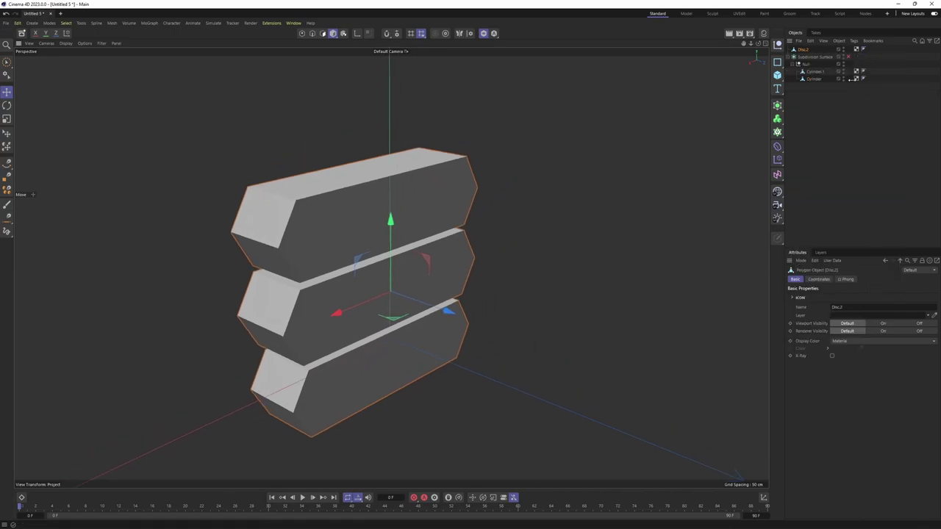
- Unsolo the model and slide Disc.2 along X into the speaker body
{"action": "left_click", "coordinate": [482, 34]}
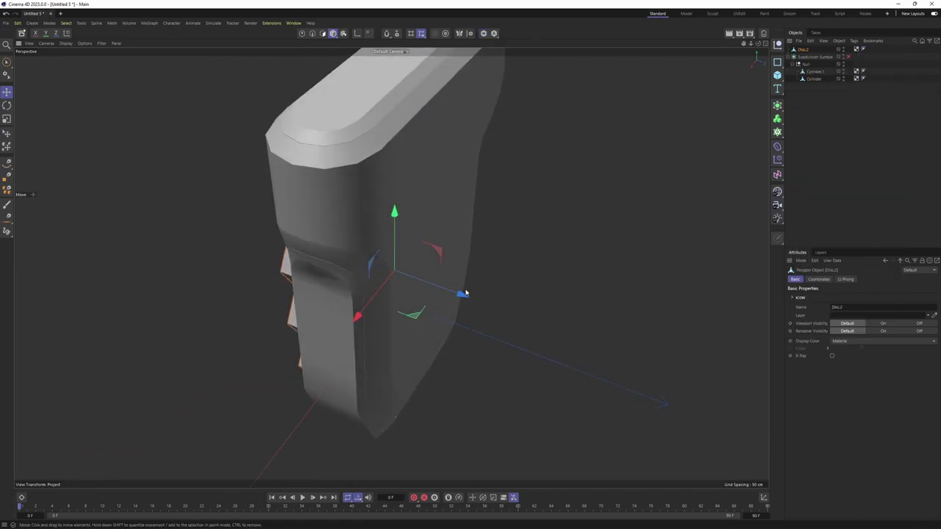
{"action": "left_click_drag", "start_coordinate": [403, 282], "coordinate": [525, 319]}
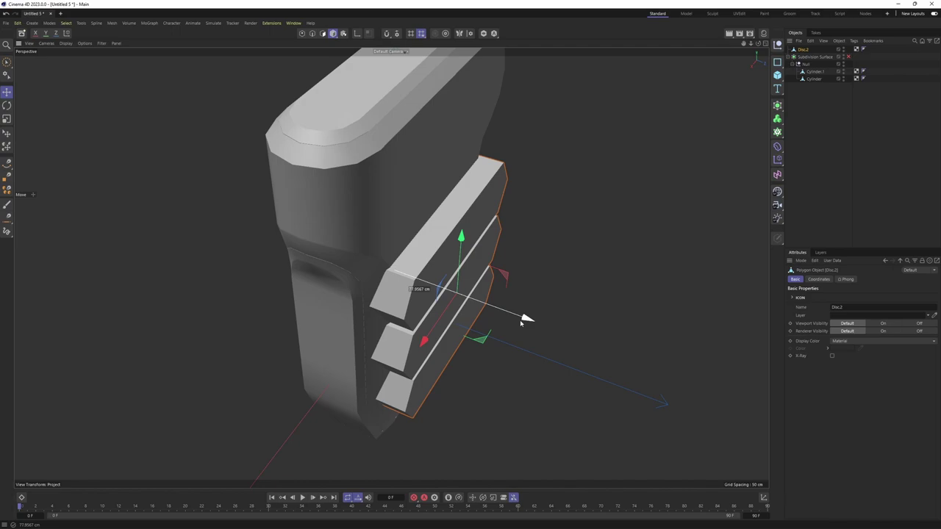
{"action": "left_click", "coordinate": [418, 183]}
{"action": "left_click_drag", "start_coordinate": [545, 191], "coordinate": [478, 206], "text": "alt"}
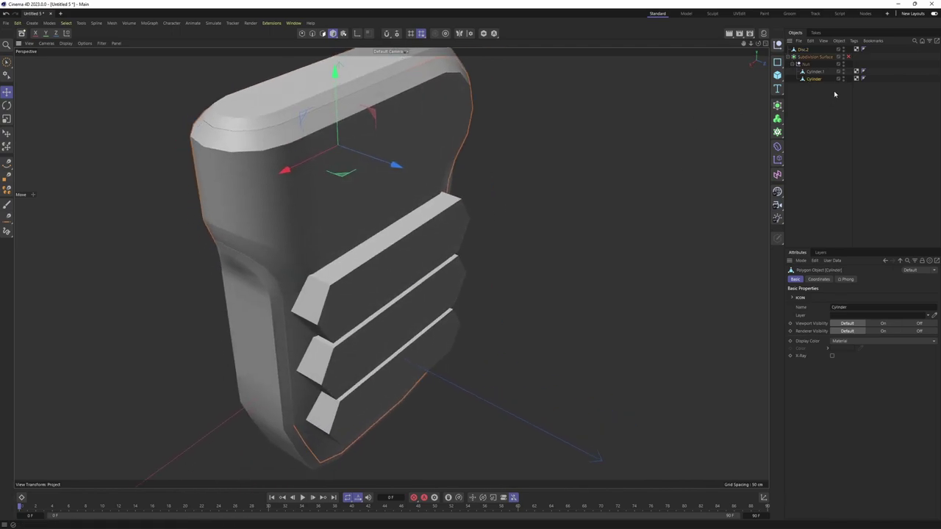
- Add a Boole holding Cylinder, with Disc.2 placed inside as the cutter
{"action": "left_click", "coordinate": [777, 119]}
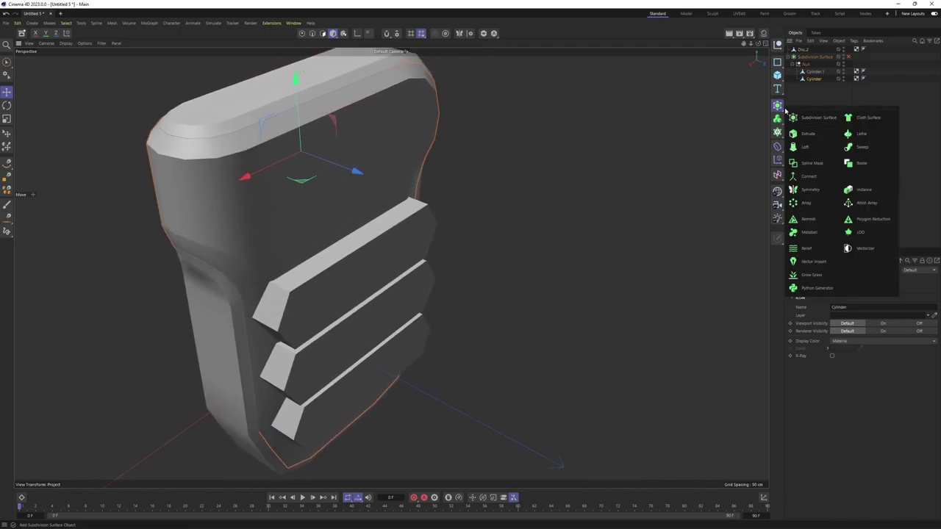
{"action": "left_click", "coordinate": [859, 165], "text": "alt"}
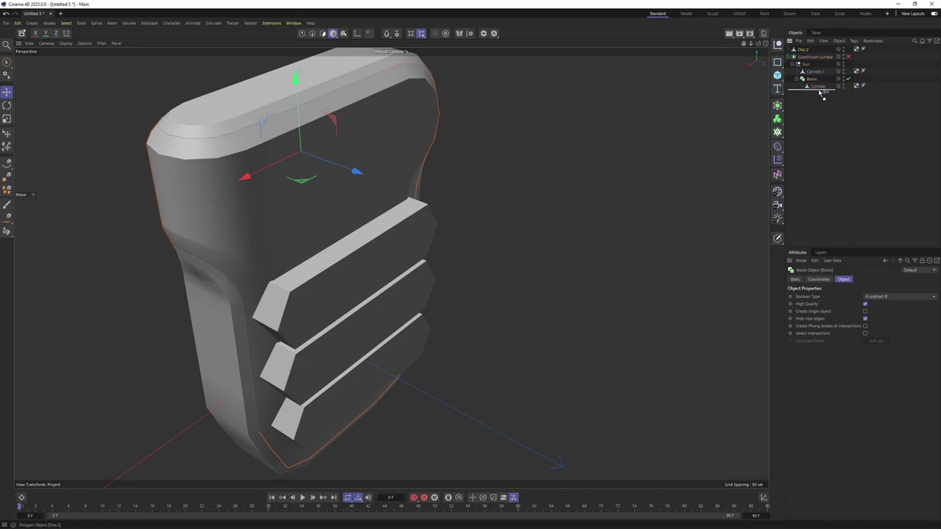
{"action": "left_click_drag", "start_coordinate": [821, 92], "coordinate": [821, 89]}
{"action": "mouse_move", "coordinate": [373, 204]}
{"action": "left_mouse_down", "text": "alt"}
{"action": "mouse_move", "coordinate": [419, 218]}
{"action": "mouse_move", "coordinate": [274, 213]}
{"action": "mouse_move", "coordinate": [430, 210]}
{"action": "left_mouse_up", "text": "alt"}
{"action": "scroll", "coordinate": [361, 178], "scroll_direction": "up", "scroll_amount": 3}
{"action": "left_click_drag", "start_coordinate": [360, 178], "coordinate": [432, 220], "text": "alt"}
{"action": "scroll", "coordinate": [427, 219], "scroll_direction": "up", "scroll_amount": 3}
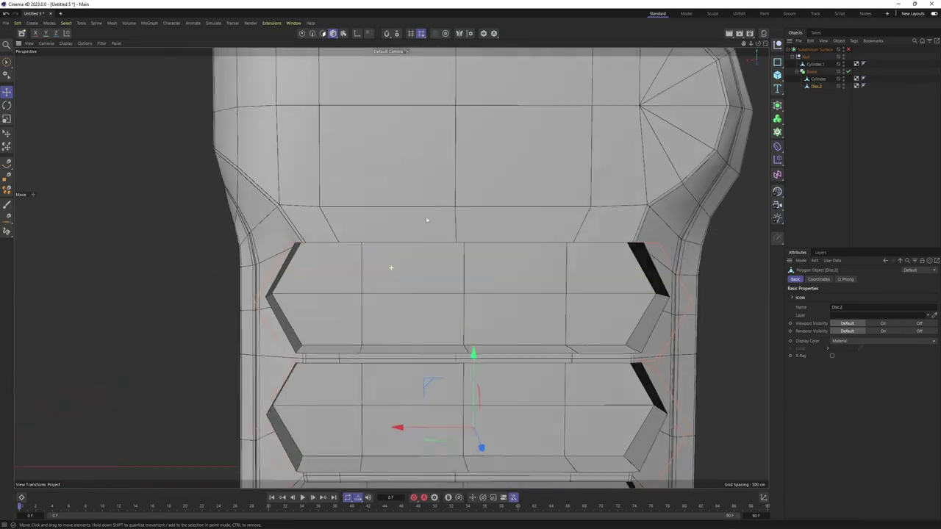
- Expand the Boole and collapse the subtraction into an editable body mesh
{"action": "left_click", "coordinate": [799, 72]}
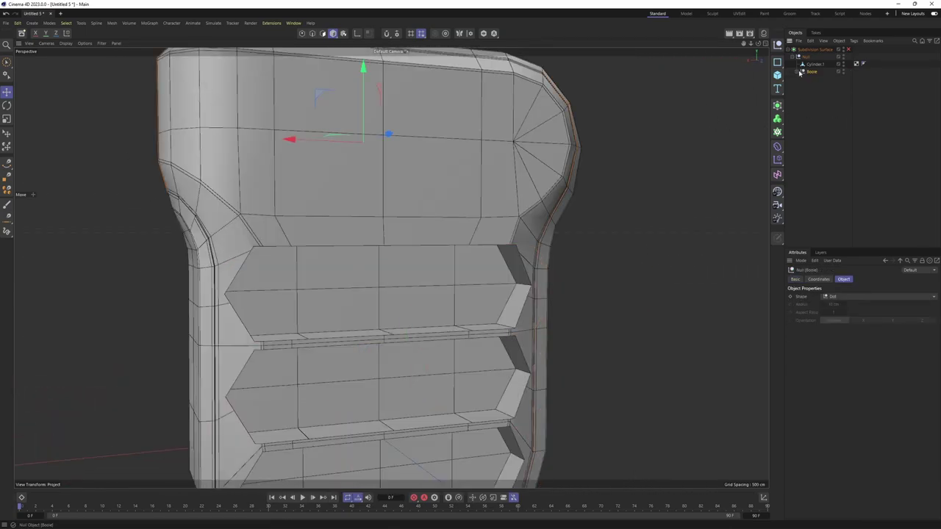
{"action": "left_click", "coordinate": [800, 71]}
{"action": "left_click", "coordinate": [815, 86]}
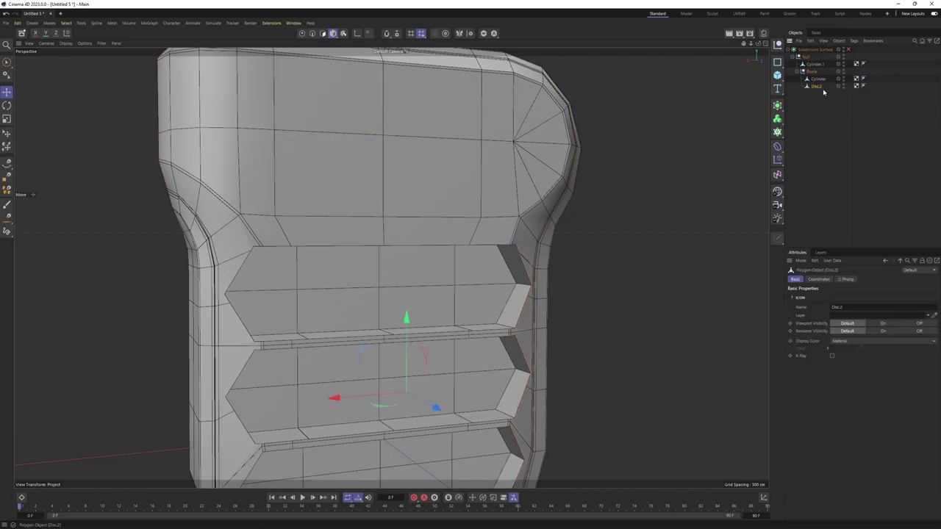
{"action": "key", "text": "Delete"}
- Pull Cylinder out of the group, enable Check Mesh and select its edge points
{"action": "left_click_drag", "start_coordinate": [817, 79], "coordinate": [816, 69]}
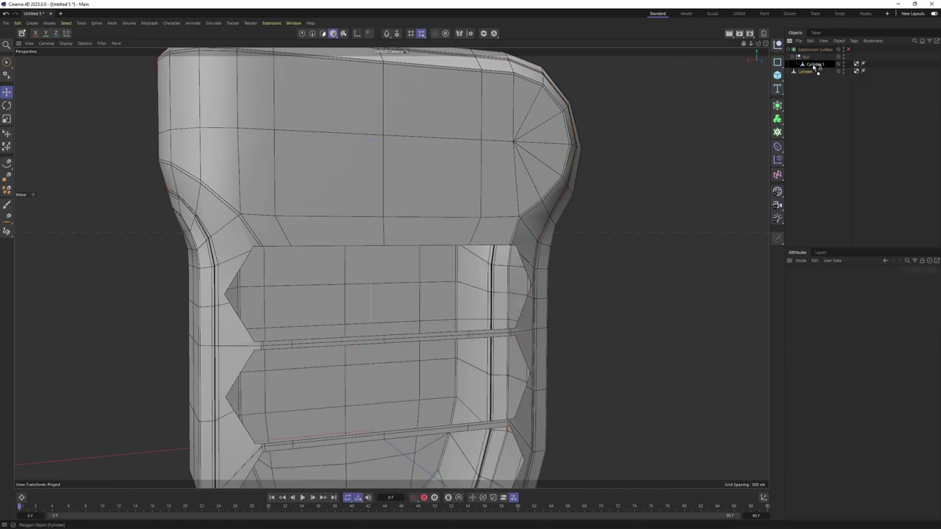
{"action": "left_click", "coordinate": [815, 69]}
{"action": "key", "text": "Return"}
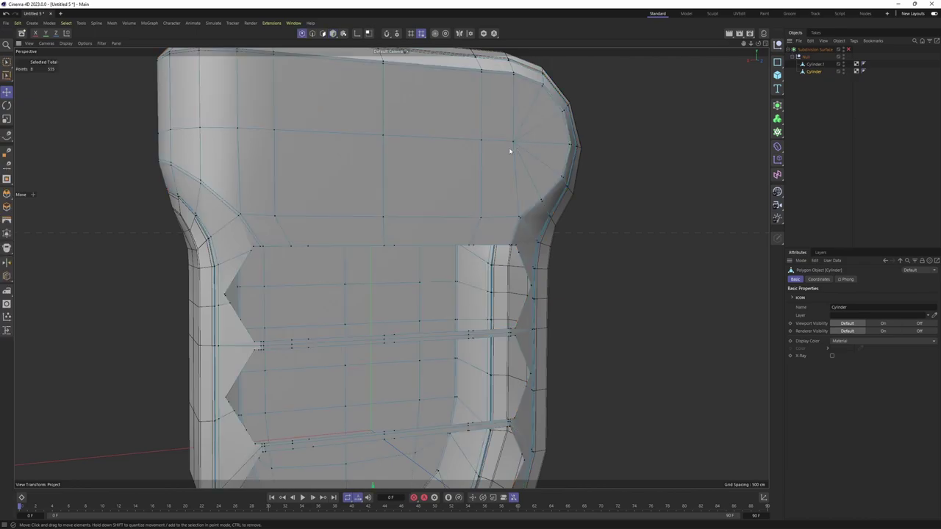
{"action": "left_click_drag", "start_coordinate": [419, 171], "coordinate": [382, 158], "text": "alt"}
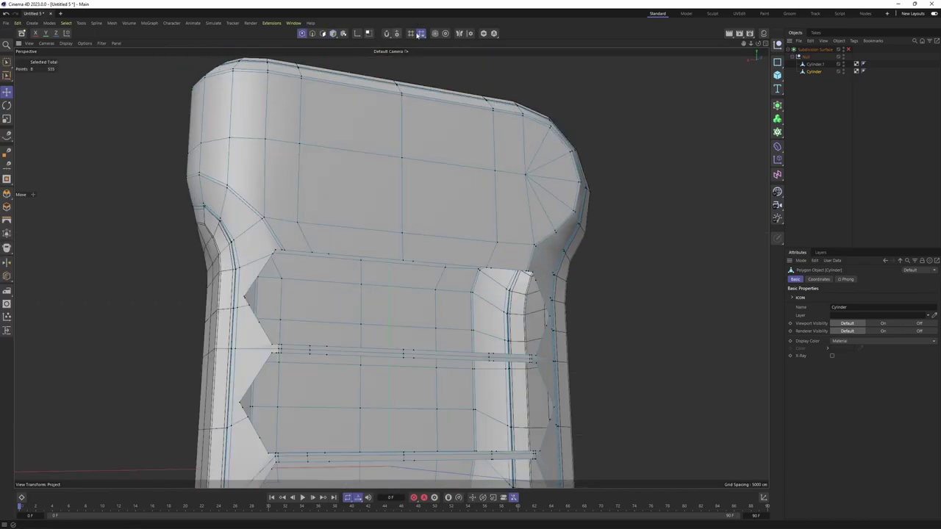
{"action": "left_click", "coordinate": [398, 34]}
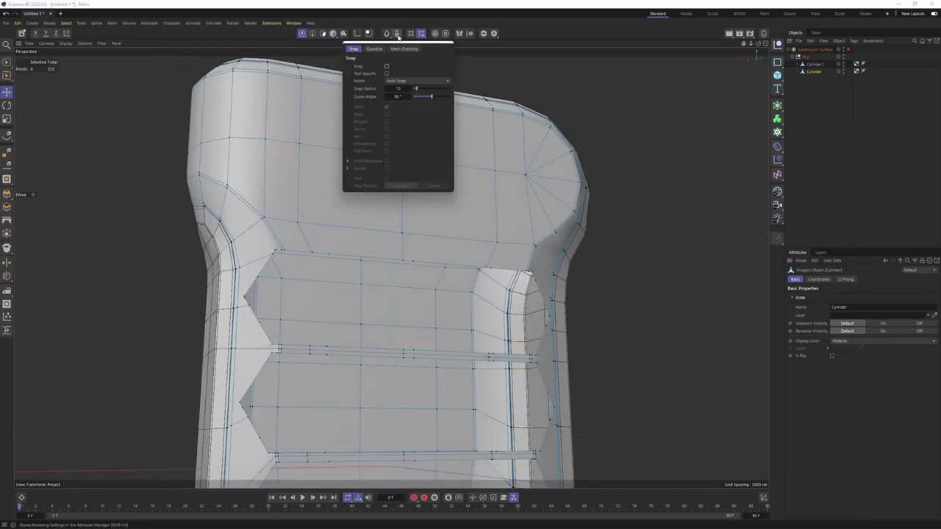
{"action": "left_click", "coordinate": [403, 50]}
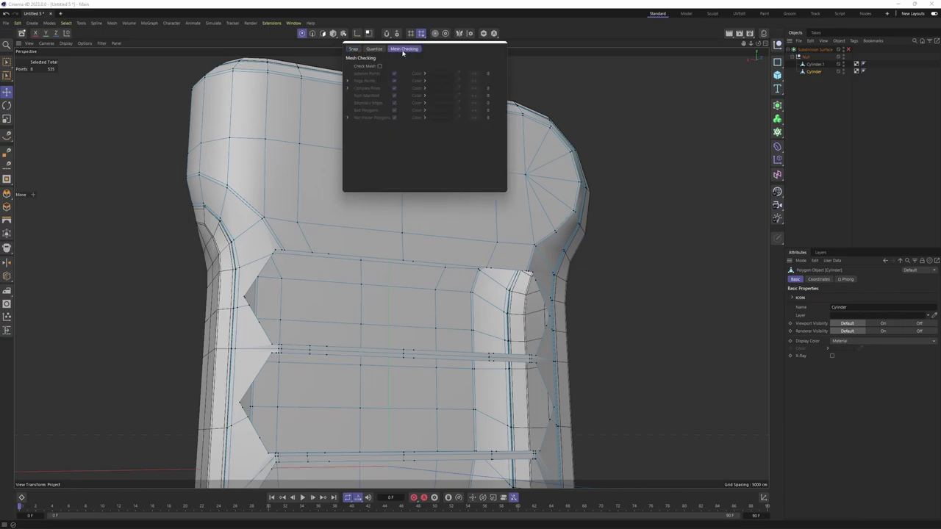
{"action": "left_click", "coordinate": [380, 66]}
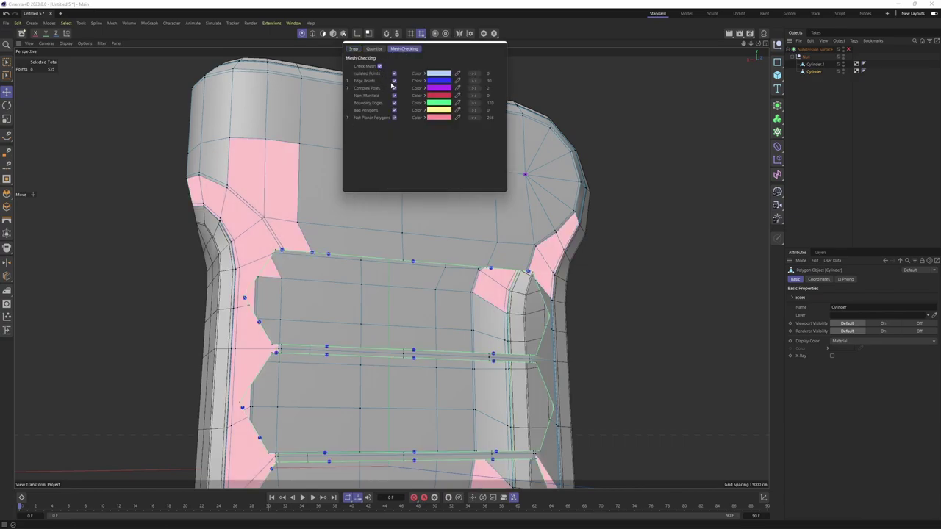
{"action": "left_click", "coordinate": [473, 80]}
{"action": "left_click", "coordinate": [499, 271]}
- Turn Check Mesh off again in the Modeling Settings
{"action": "scroll", "coordinate": [334, 233], "scroll_direction": "up", "scroll_amount": 2}
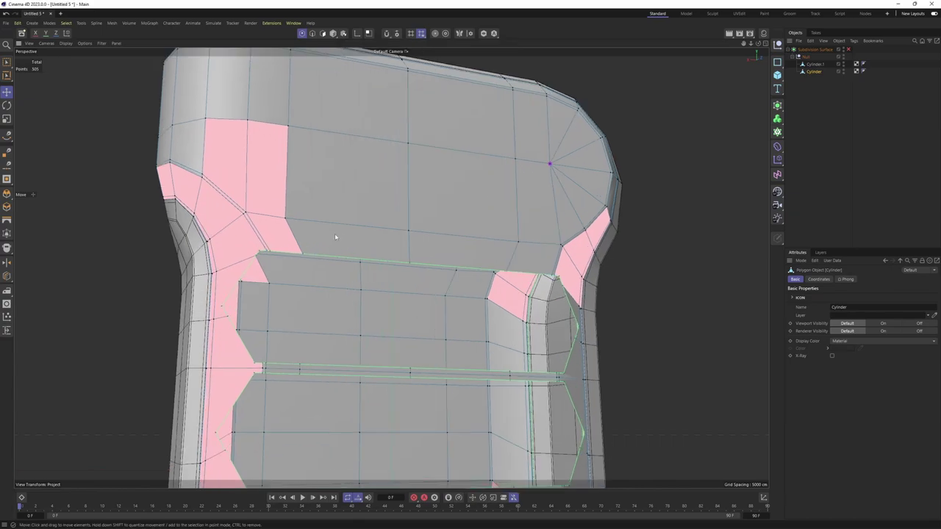
{"action": "scroll", "coordinate": [338, 233], "scroll_direction": "up", "scroll_amount": 2}
{"action": "scroll", "coordinate": [355, 233], "scroll_direction": "up", "scroll_amount": 2}
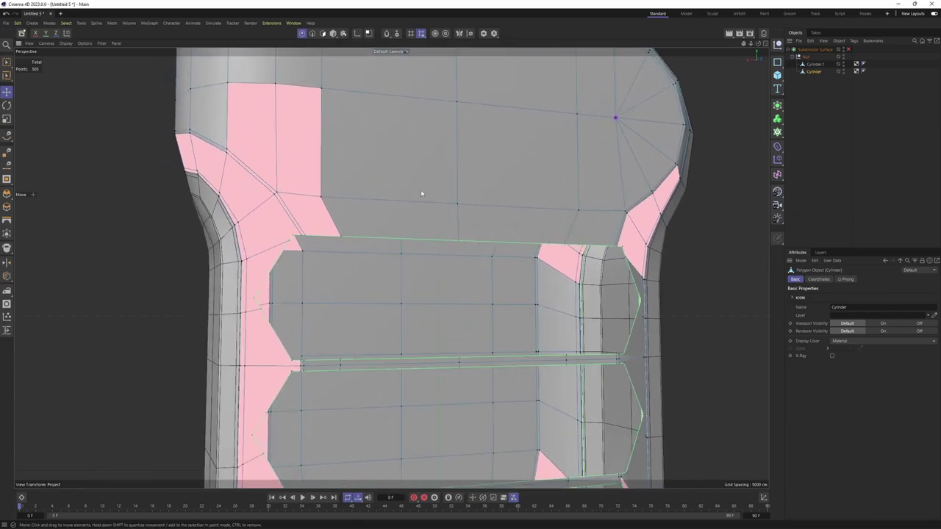
{"action": "middle_click_drag", "start_coordinate": [420, 189], "coordinate": [424, 248], "text": "alt"}
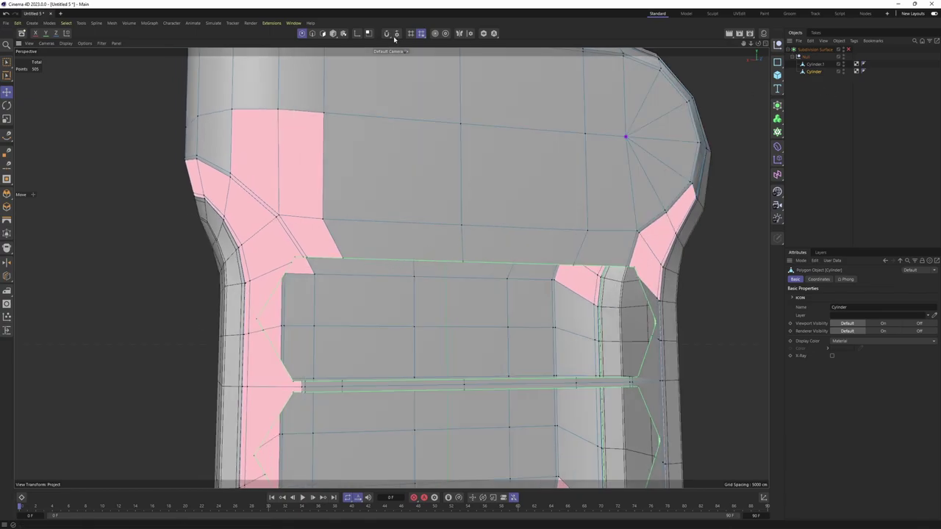
{"action": "left_click", "coordinate": [396, 34]}
{"action": "left_click", "coordinate": [401, 50]}
{"action": "left_click", "coordinate": [376, 67]}
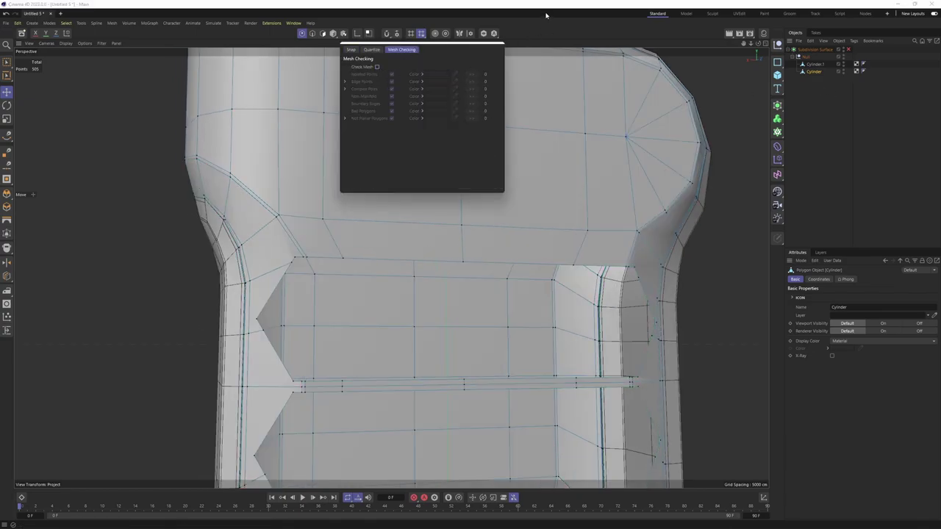
{"action": "scroll", "coordinate": [423, 213], "scroll_direction": "up", "scroll_amount": 2}
{"action": "scroll", "coordinate": [368, 174], "scroll_direction": "up", "scroll_amount": 2}
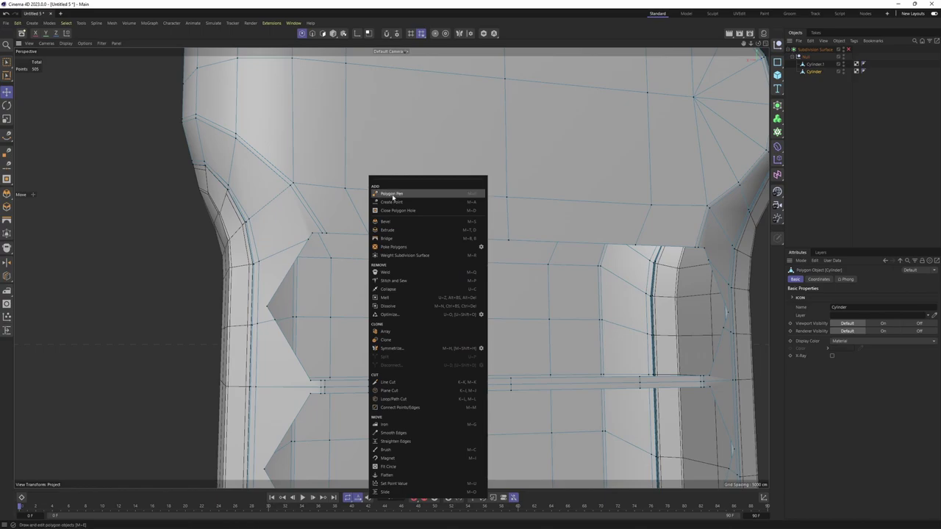
- With Polygon Pen, weld stray points at the slot's upper-left corner and left tip
{"action": "left_click", "coordinate": [393, 194]}
{"action": "scroll", "coordinate": [348, 204], "scroll_direction": "up", "scroll_amount": 3}
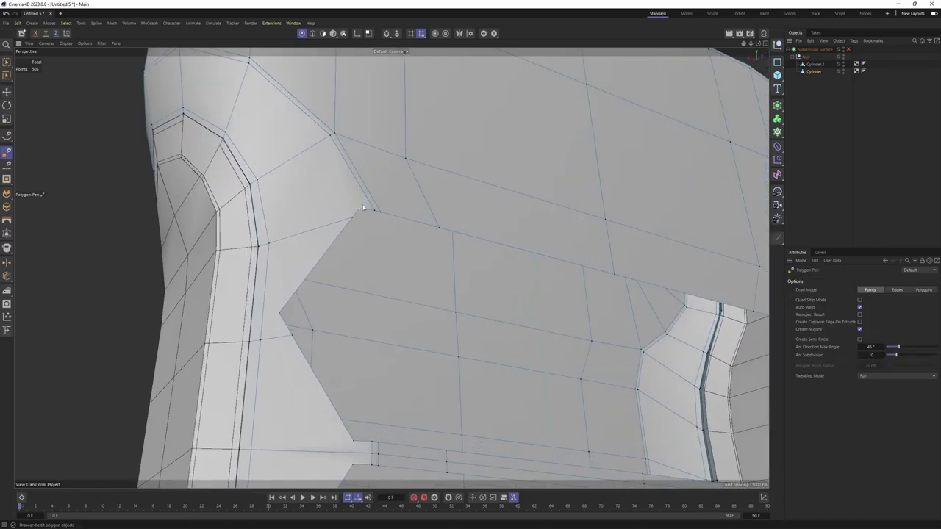
{"action": "left_click_drag", "start_coordinate": [362, 207], "coordinate": [352, 218], "text": "alt"}
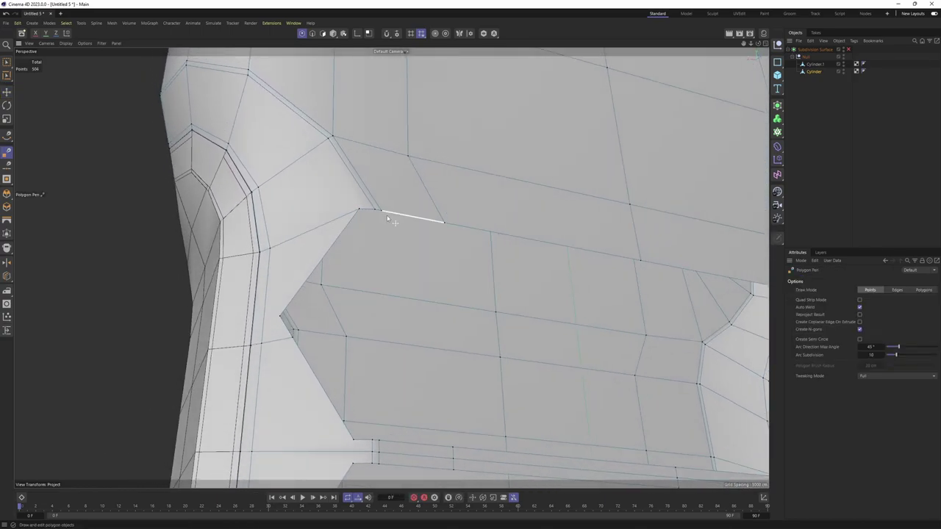
{"action": "left_click_drag", "start_coordinate": [326, 189], "coordinate": [361, 219], "text": "alt"}
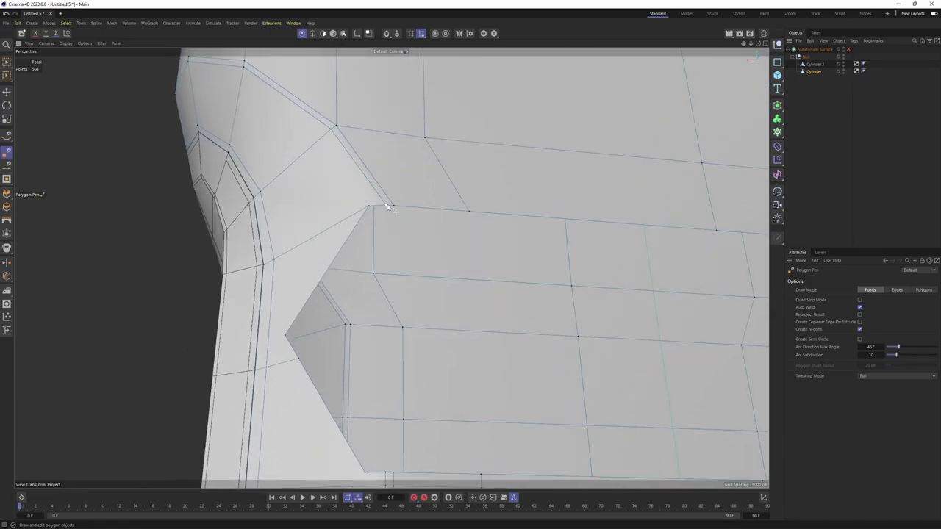
{"action": "left_click_drag", "start_coordinate": [371, 210], "coordinate": [303, 292], "text": "alt"}
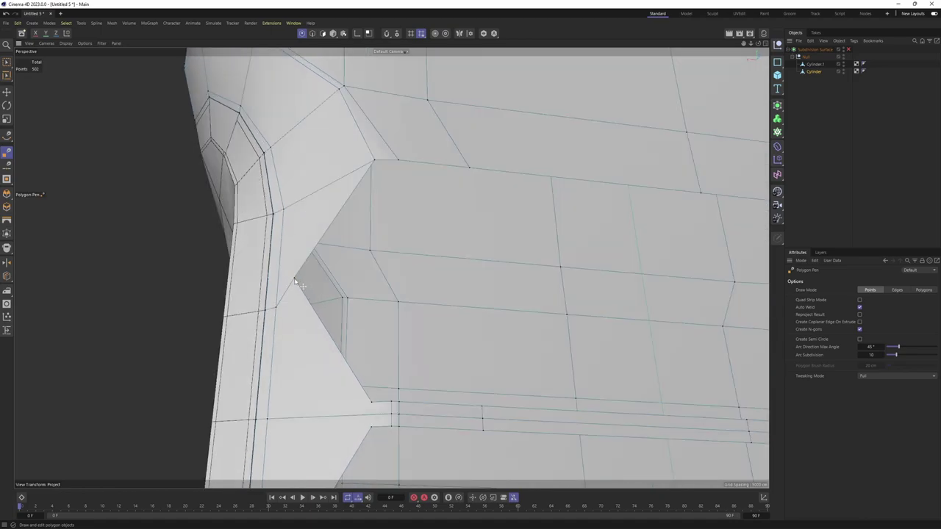
{"action": "left_click_drag", "start_coordinate": [424, 200], "coordinate": [310, 269], "text": "alt"}
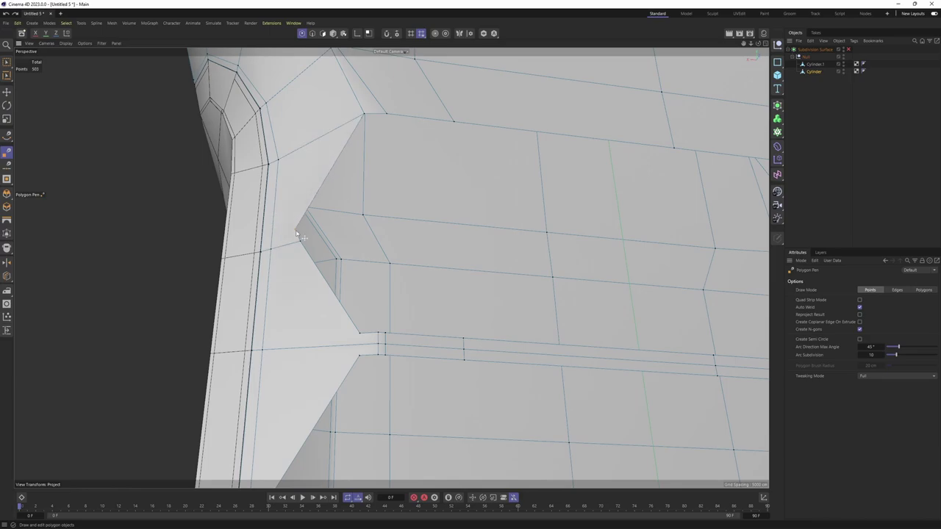
{"action": "left_click_drag", "start_coordinate": [301, 245], "coordinate": [300, 272], "text": "alt"}
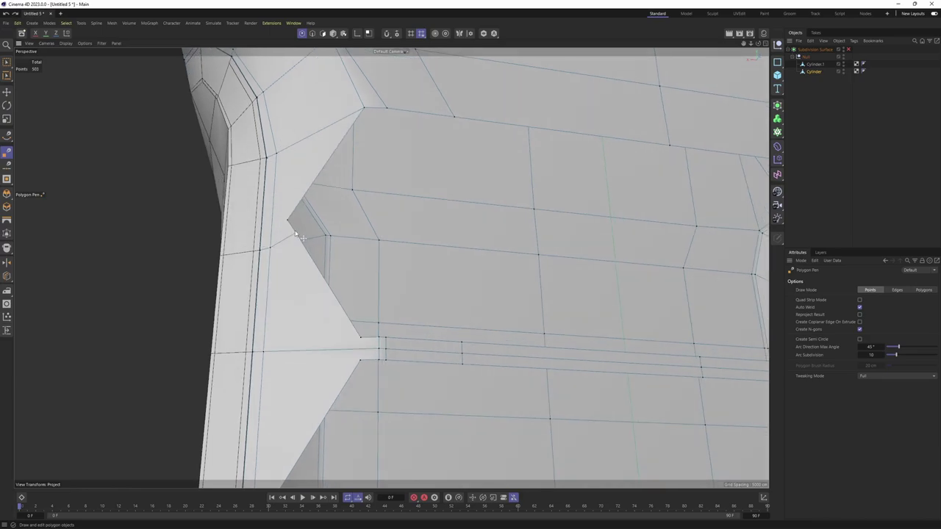
- Orbit in close on the joint where the bar meets the frame's inner corner
{"action": "mouse_move", "coordinate": [291, 225]}
{"action": "left_mouse_down", "text": "alt"}
{"action": "mouse_move", "coordinate": [368, 323]}
{"action": "mouse_move", "coordinate": [373, 372]}
{"action": "mouse_move", "coordinate": [382, 326]}
{"action": "mouse_move", "coordinate": [320, 276]}
{"action": "mouse_move", "coordinate": [249, 320]}
{"action": "mouse_move", "coordinate": [245, 311]}
{"action": "mouse_move", "coordinate": [148, 319]}
{"action": "left_mouse_up", "text": "alt"}
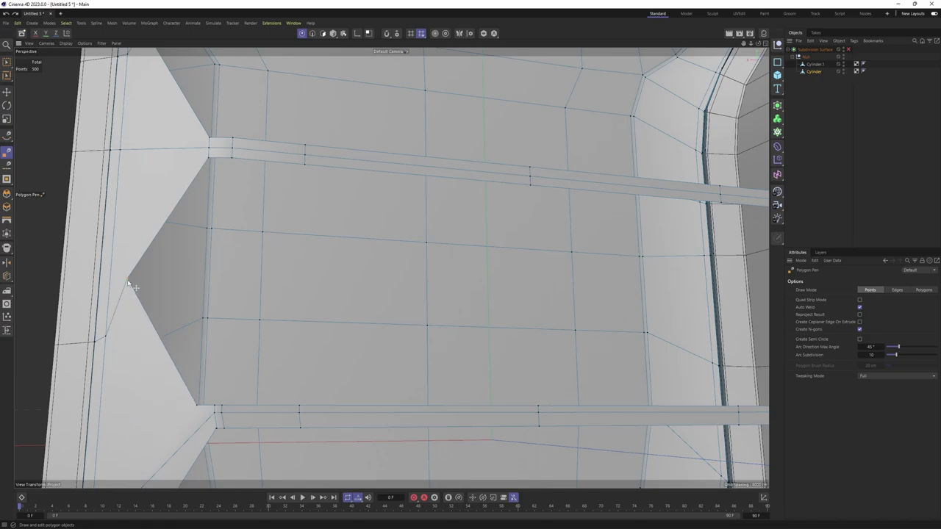
{"action": "mouse_move", "coordinate": [129, 283]}
{"action": "left_mouse_down", "text": "alt"}
{"action": "mouse_move", "coordinate": [249, 262]}
{"action": "mouse_move", "coordinate": [217, 221]}
{"action": "left_mouse_up", "text": "alt"}
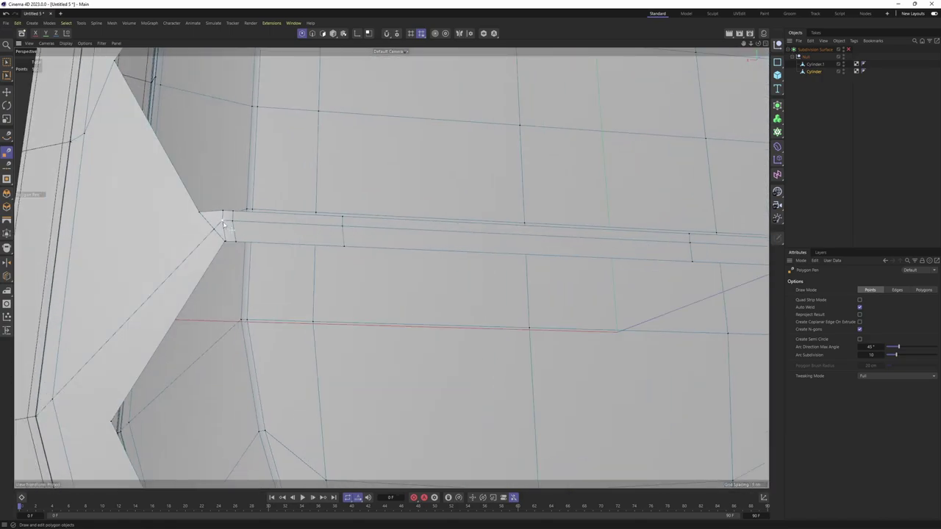
{"action": "left_click_drag", "start_coordinate": [199, 215], "coordinate": [241, 247], "text": "alt"}
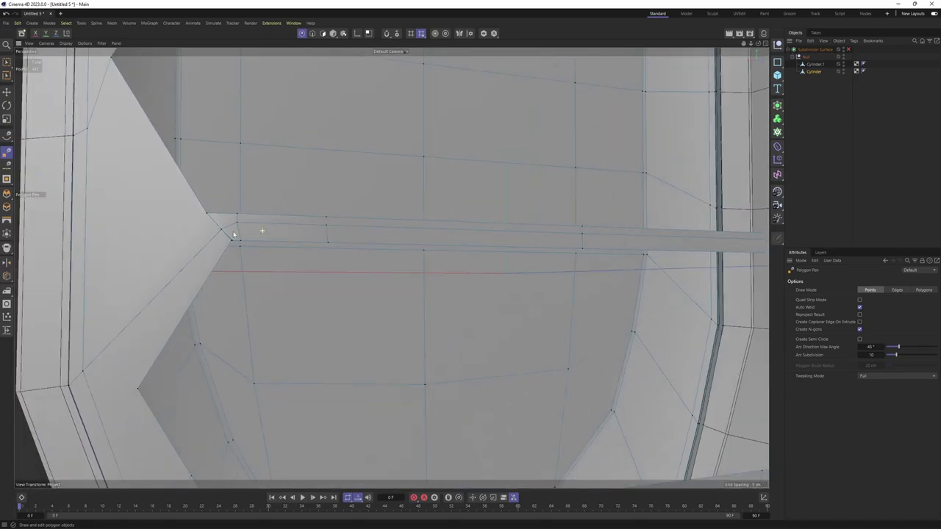
- Select the edge beside the slot bar's end and start an Edge Slide on it
{"action": "scroll", "coordinate": [230, 246], "scroll_direction": "down", "scroll_amount": 2}
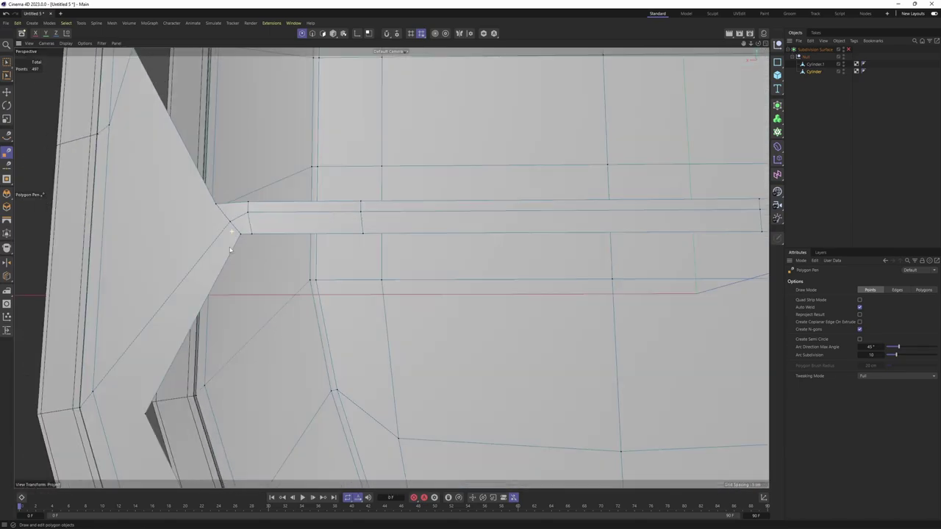
{"action": "scroll", "coordinate": [226, 254], "scroll_direction": "down", "scroll_amount": 4}
{"action": "scroll", "coordinate": [265, 220], "scroll_direction": "up", "scroll_amount": 3}
{"action": "scroll", "coordinate": [268, 202], "scroll_direction": "up", "scroll_amount": 3}
{"action": "scroll", "coordinate": [266, 196], "scroll_direction": "up", "scroll_amount": 1}
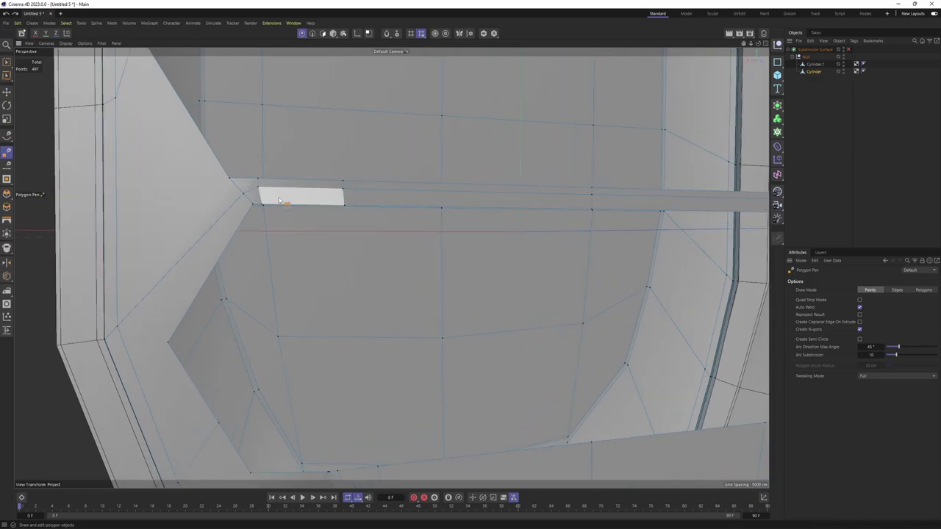
{"action": "middle_click", "coordinate": [278, 200]}
{"action": "middle_click", "coordinate": [279, 197]}
{"action": "scroll", "coordinate": [272, 194], "scroll_direction": "up", "scroll_amount": 2}
{"action": "scroll", "coordinate": [261, 193], "scroll_direction": "up", "scroll_amount": 2}
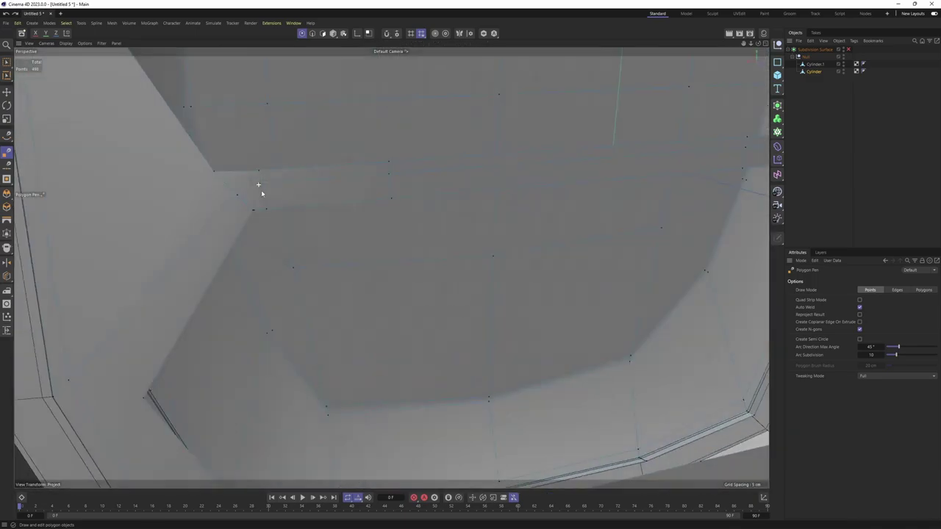
{"action": "mouse_move", "coordinate": [261, 193]}
{"action": "left_mouse_down", "text": "alt"}
{"action": "mouse_move", "coordinate": [230, 211]}
{"action": "mouse_move", "coordinate": [263, 216]}
{"action": "mouse_move", "coordinate": [264, 197]}
{"action": "left_mouse_up", "text": "alt"}
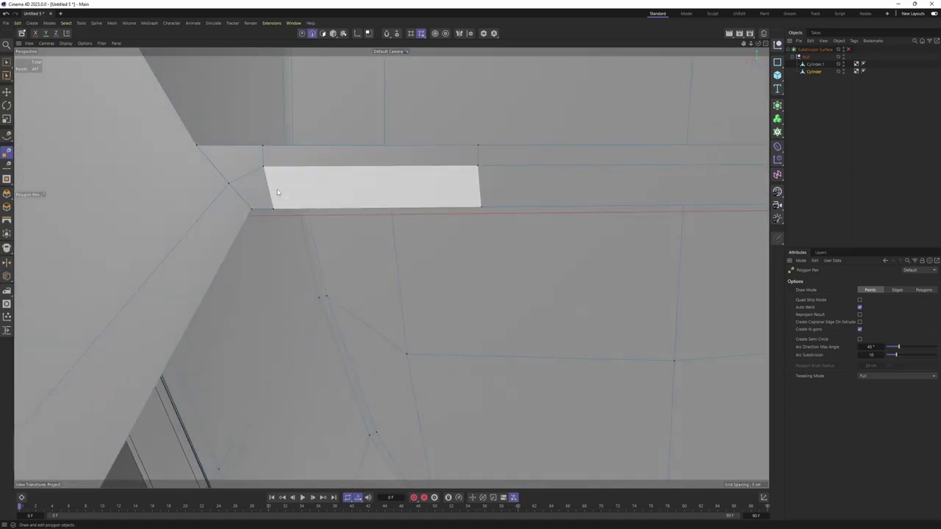
{"action": "left_click", "coordinate": [264, 196]}
{"action": "key", "text": "m"}
{"action": "key", "text": "o"}
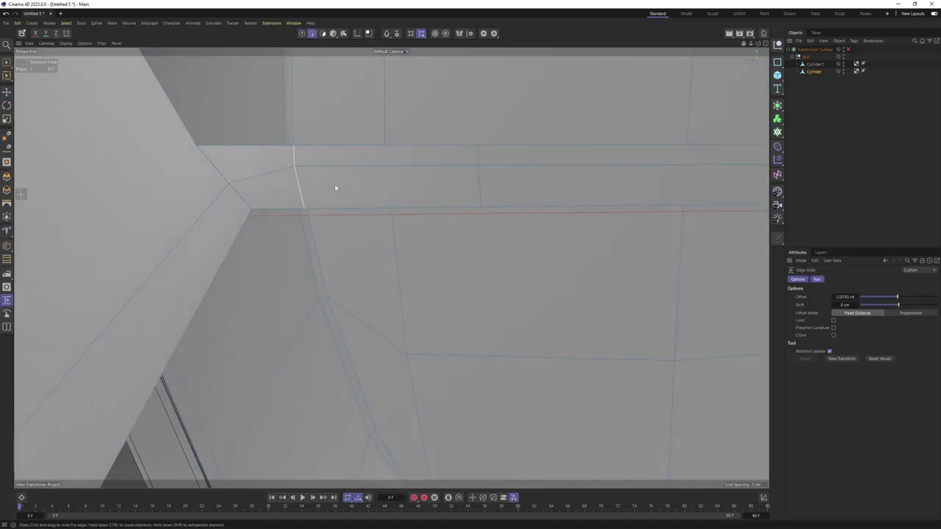
{"action": "scroll", "coordinate": [275, 209], "scroll_direction": "down", "scroll_amount": 3}
- Switch to the Polygon Pen and check the frame corners in the four-view layout
{"action": "right_click", "coordinate": [327, 187]}
{"action": "left_click", "coordinate": [363, 205]}
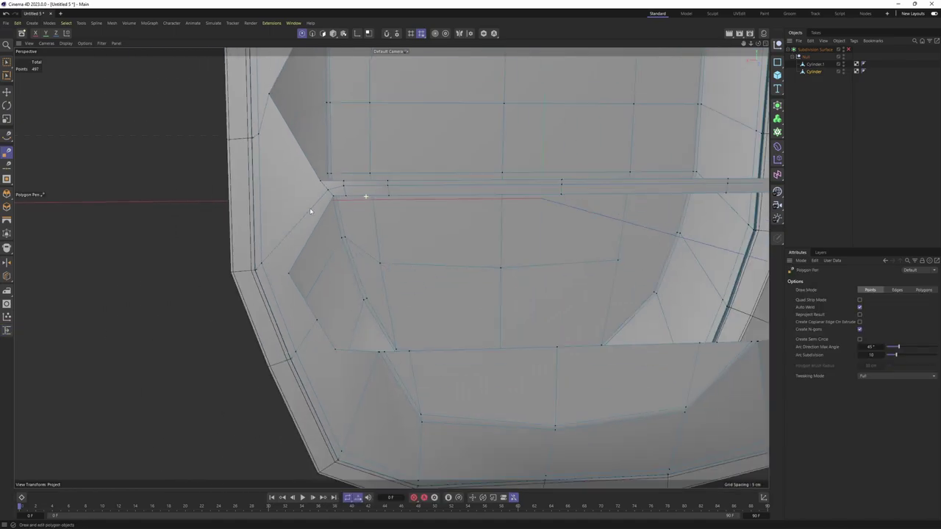
{"action": "scroll", "coordinate": [309, 211], "scroll_direction": "down", "scroll_amount": 5}
{"action": "scroll", "coordinate": [380, 233], "scroll_direction": "up", "scroll_amount": 4}
{"action": "scroll", "coordinate": [330, 301], "scroll_direction": "up", "scroll_amount": 3}
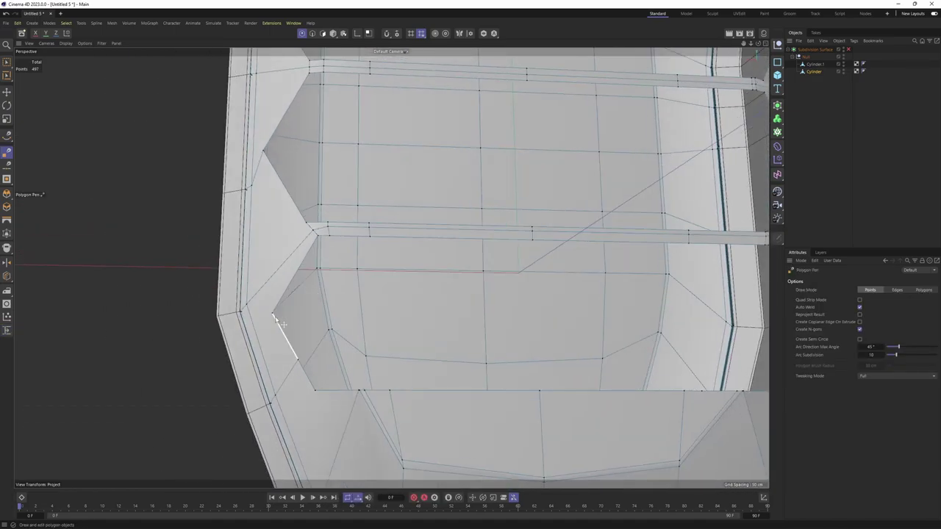
{"action": "scroll", "coordinate": [388, 267], "scroll_direction": "down", "scroll_amount": 2}
{"action": "scroll", "coordinate": [328, 306], "scroll_direction": "up", "scroll_amount": 2}
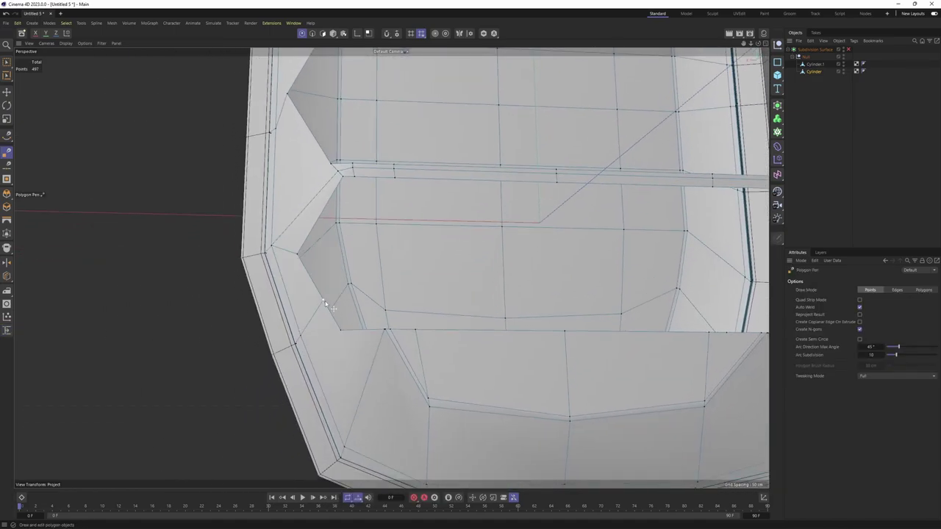
{"action": "scroll", "coordinate": [340, 334], "scroll_direction": "up", "scroll_amount": 2}
{"action": "scroll", "coordinate": [373, 343], "scroll_direction": "up", "scroll_amount": 3}
{"action": "scroll", "coordinate": [390, 347], "scroll_direction": "up", "scroll_amount": 3}
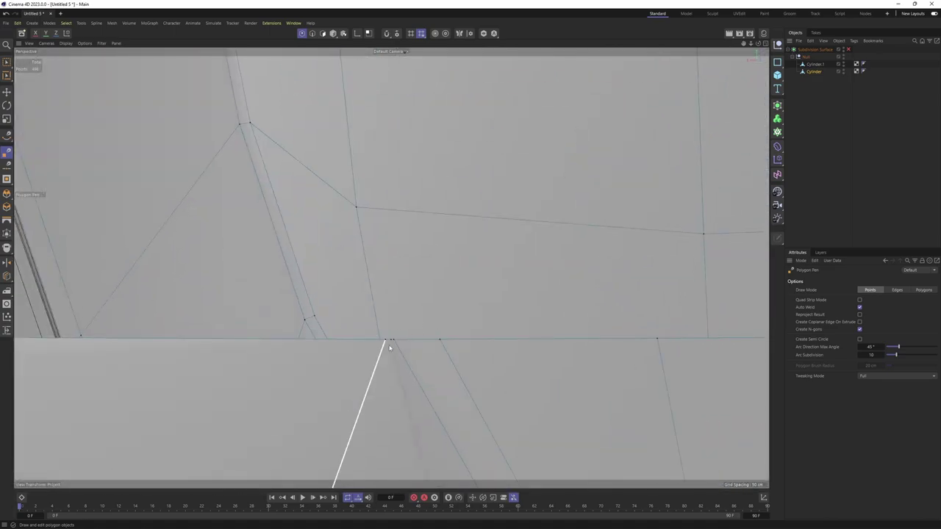
{"action": "scroll", "coordinate": [391, 342], "scroll_direction": "down", "scroll_amount": 5}
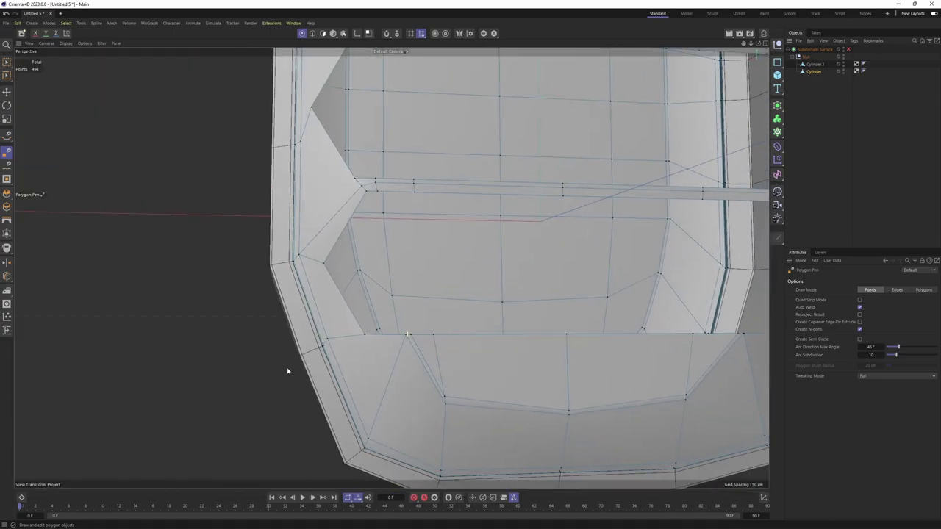
{"action": "scroll", "coordinate": [391, 353], "scroll_direction": "down", "scroll_amount": 2}
{"action": "scroll", "coordinate": [392, 360], "scroll_direction": "up", "scroll_amount": 2}
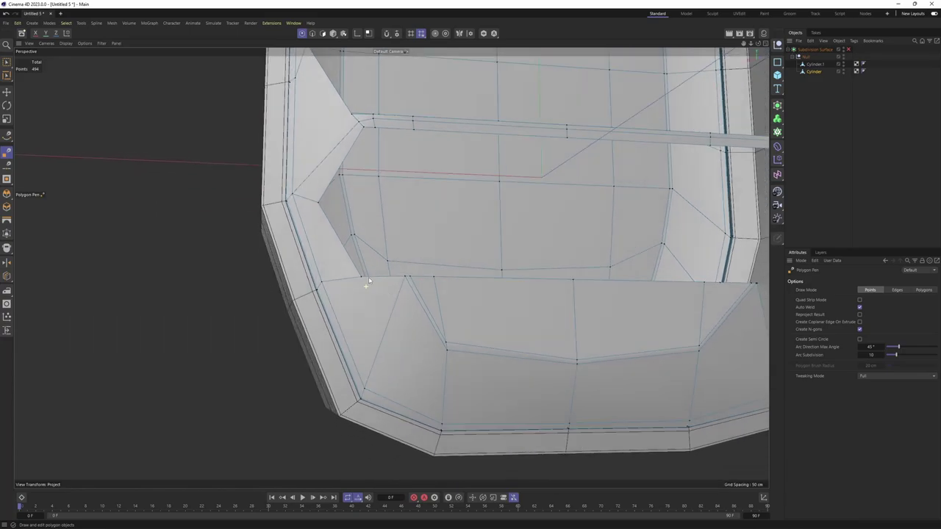
{"action": "middle_click", "coordinate": [556, 368]}
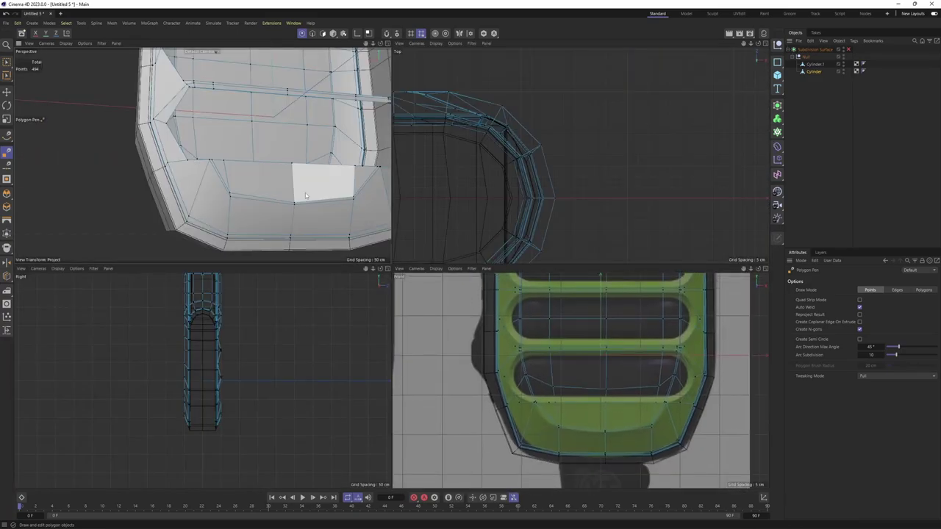
{"action": "middle_click", "coordinate": [271, 197]}
{"action": "scroll", "coordinate": [216, 183], "scroll_direction": "down", "scroll_amount": 2}
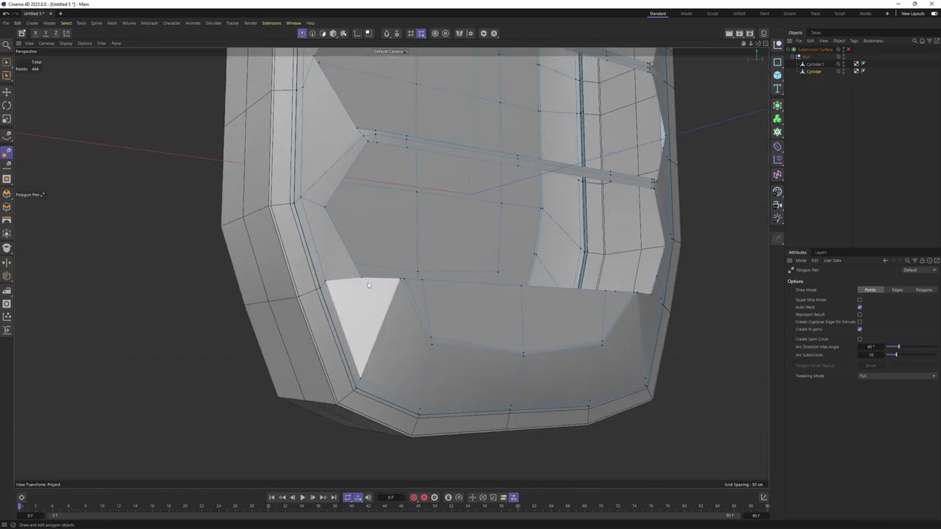
- Cut a diagonal edge across the lower corner, then undo the bad cut
{"action": "mouse_move", "coordinate": [360, 282]}
{"action": "left_mouse_down"}
{"action": "mouse_move", "coordinate": [361, 378]}
{"action": "mouse_move", "coordinate": [450, 372]}
{"action": "mouse_move", "coordinate": [362, 289]}
{"action": "left_mouse_up"}
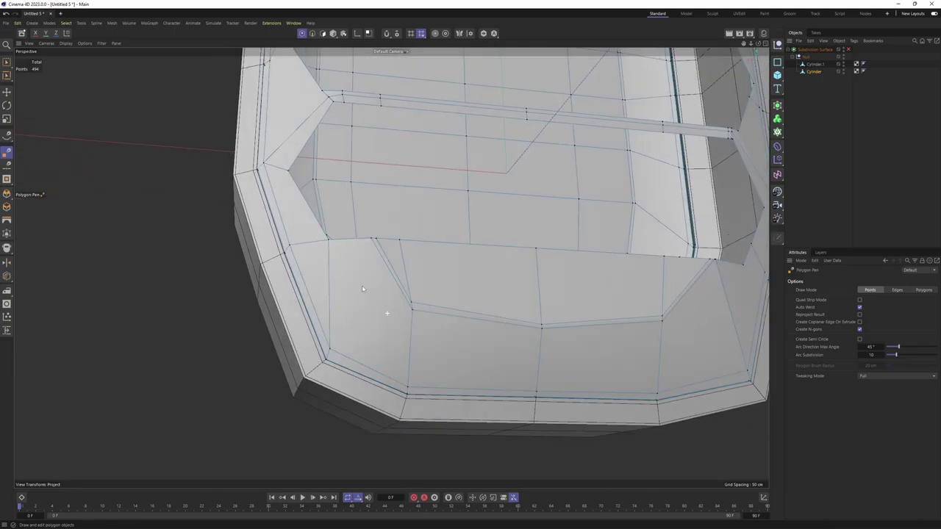
{"action": "left_click", "coordinate": [412, 335]}
{"action": "left_click_drag", "start_coordinate": [378, 301], "coordinate": [398, 316], "text": "alt"}
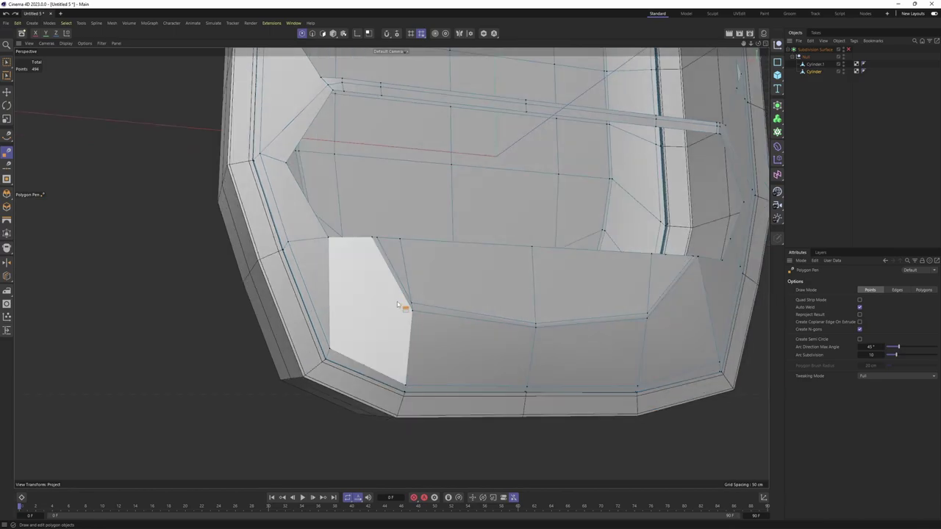
{"action": "key", "text": "ctrl+z"}
{"action": "scroll", "coordinate": [339, 273], "scroll_direction": "up", "scroll_amount": 2}
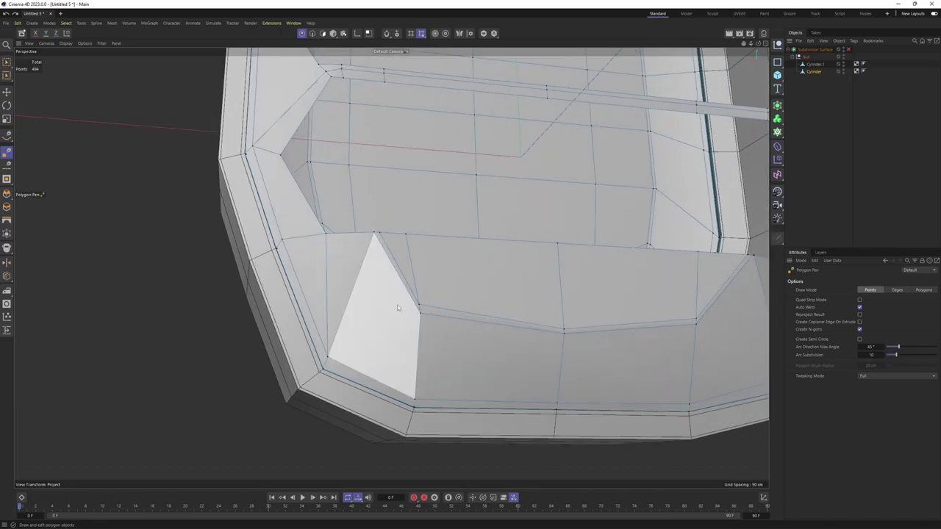
- Draw a new edge from the slot bar's end across to the frame side
{"action": "mouse_move", "coordinate": [331, 271]}
{"action": "left_mouse_down", "text": "alt"}
{"action": "mouse_move", "coordinate": [331, 203]}
{"action": "mouse_move", "coordinate": [378, 250]}
{"action": "mouse_move", "coordinate": [386, 236]}
{"action": "mouse_move", "coordinate": [418, 231]}
{"action": "left_mouse_up", "text": "alt"}
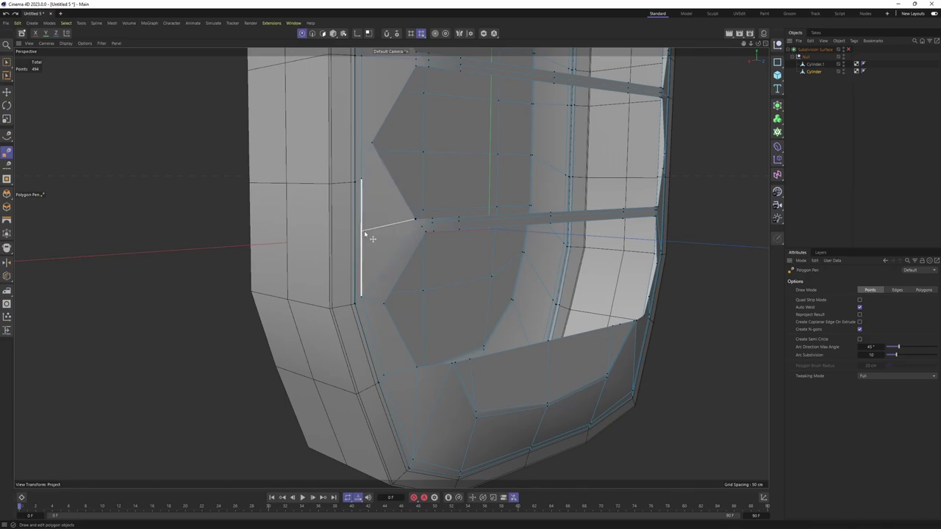
{"action": "left_click", "coordinate": [482, 34]}
{"action": "scroll", "coordinate": [420, 212], "scroll_direction": "up", "scroll_amount": 2}
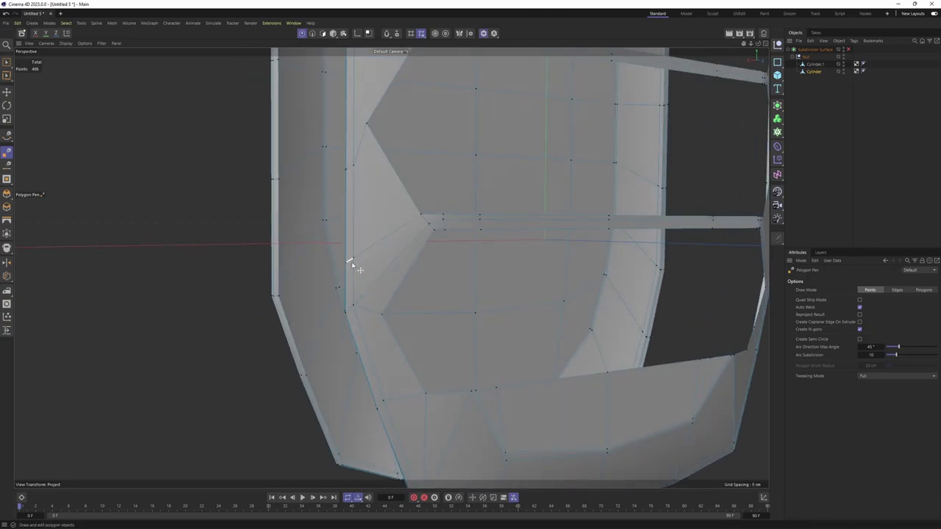
{"action": "mouse_move", "coordinate": [351, 262]}
{"action": "left_mouse_down", "text": "alt"}
{"action": "mouse_move", "coordinate": [399, 242]}
{"action": "mouse_move", "coordinate": [387, 257]}
{"action": "mouse_move", "coordinate": [351, 263]}
{"action": "mouse_move", "coordinate": [404, 237]}
{"action": "mouse_move", "coordinate": [351, 255]}
{"action": "mouse_move", "coordinate": [352, 263]}
{"action": "mouse_move", "coordinate": [360, 252]}
{"action": "mouse_move", "coordinate": [320, 308]}
{"action": "mouse_move", "coordinate": [319, 275]}
{"action": "mouse_move", "coordinate": [292, 267]}
{"action": "mouse_move", "coordinate": [285, 291]}
{"action": "mouse_move", "coordinate": [318, 270]}
{"action": "left_mouse_up", "text": "alt"}
{"action": "key", "text": "e"}
- Pick the edges at the slot bar's end with the Move tool active
{"action": "key", "text": "m"}
{"action": "key", "text": "o"}
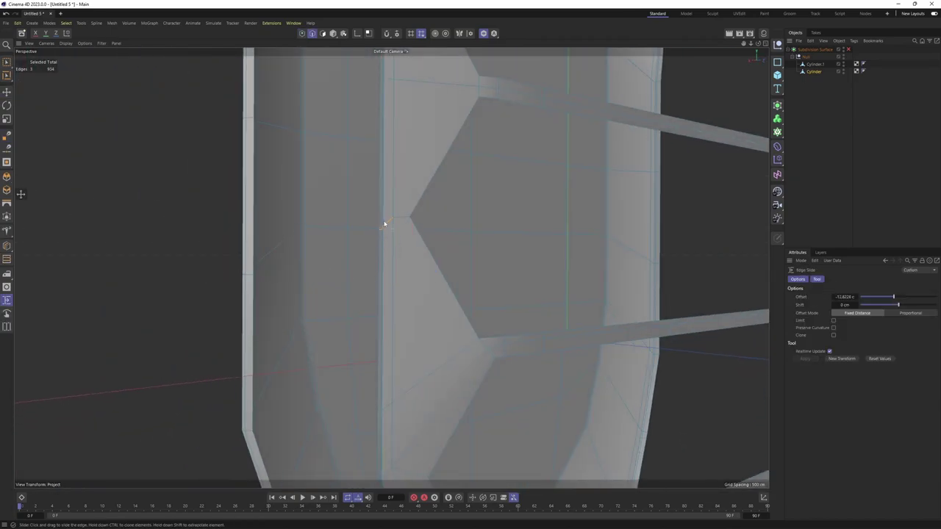
{"action": "right_click", "coordinate": [421, 153]}
{"action": "left_click", "coordinate": [441, 138]}
{"action": "mouse_move", "coordinate": [440, 292]}
{"action": "left_mouse_down", "text": "alt"}
{"action": "mouse_move", "coordinate": [423, 300]}
{"action": "mouse_move", "coordinate": [405, 222]}
{"action": "left_mouse_up", "text": "alt"}
{"action": "scroll", "coordinate": [405, 221], "scroll_direction": "down", "scroll_amount": 3}
{"action": "mouse_move", "coordinate": [414, 254]}
{"action": "left_mouse_down", "text": "alt"}
{"action": "mouse_move", "coordinate": [420, 240]}
{"action": "mouse_move", "coordinate": [342, 266]}
{"action": "left_mouse_up", "text": "alt"}
{"action": "left_click", "coordinate": [342, 266]}
{"action": "key", "text": "e"}
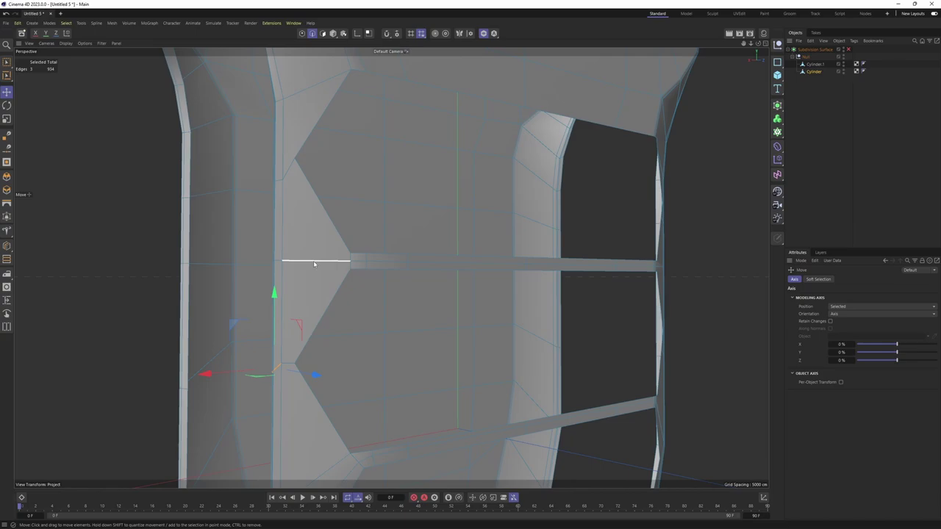
{"action": "scroll", "coordinate": [368, 261], "scroll_direction": "up", "scroll_amount": 2}
{"action": "scroll", "coordinate": [368, 257], "scroll_direction": "up", "scroll_amount": 2}
- Cut a vertical edge linking the pointed tips of neighbouring slot recesses
{"action": "right_click", "coordinate": [379, 251]}
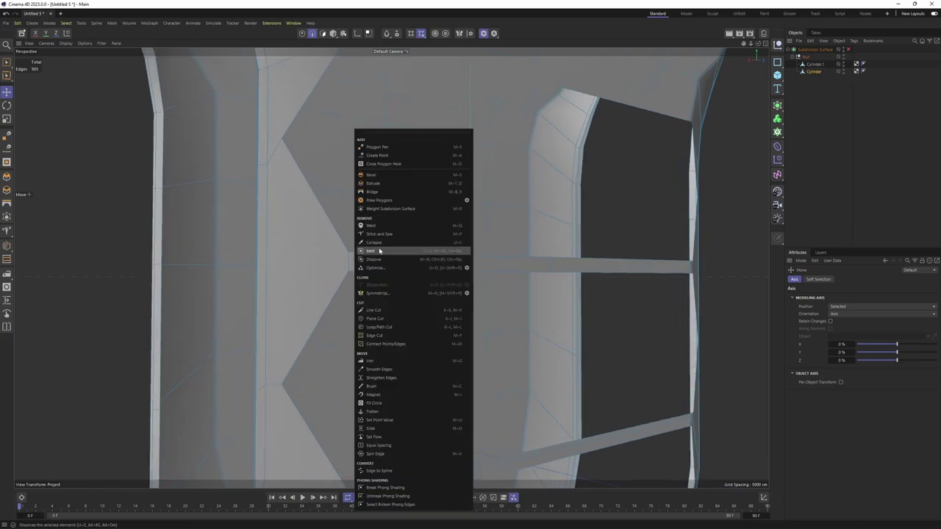
{"action": "left_click", "coordinate": [376, 146]}
{"action": "mouse_move", "coordinate": [342, 256]}
{"action": "left_mouse_down", "text": "alt"}
{"action": "mouse_move", "coordinate": [294, 254]}
{"action": "mouse_move", "coordinate": [270, 262]}
{"action": "mouse_move", "coordinate": [272, 272]}
{"action": "mouse_move", "coordinate": [281, 244]}
{"action": "mouse_move", "coordinate": [273, 166]}
{"action": "left_mouse_up", "text": "alt"}
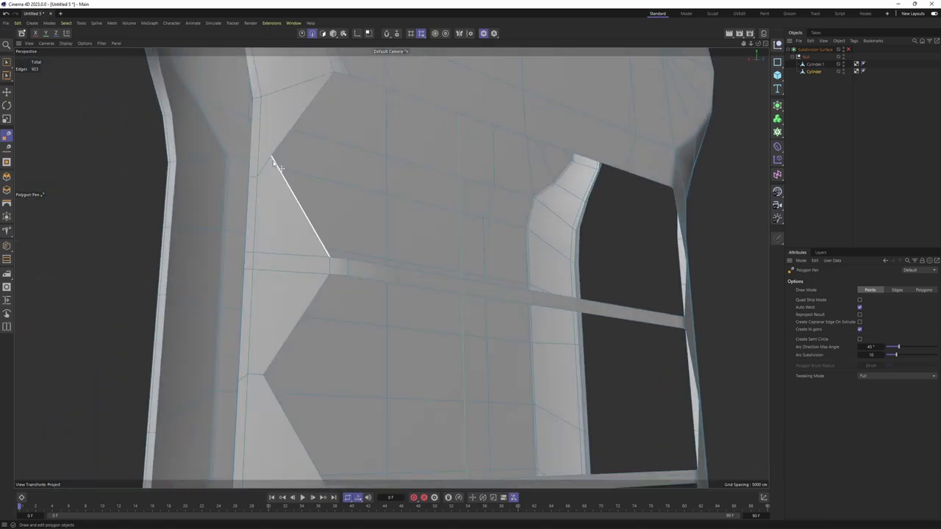
{"action": "left_click", "coordinate": [271, 157]}
{"action": "mouse_move", "coordinate": [272, 344]}
{"action": "left_mouse_down", "text": "alt"}
{"action": "mouse_move", "coordinate": [264, 218]}
{"action": "mouse_move", "coordinate": [369, 294]}
{"action": "mouse_move", "coordinate": [317, 301]}
{"action": "left_mouse_up", "text": "alt"}
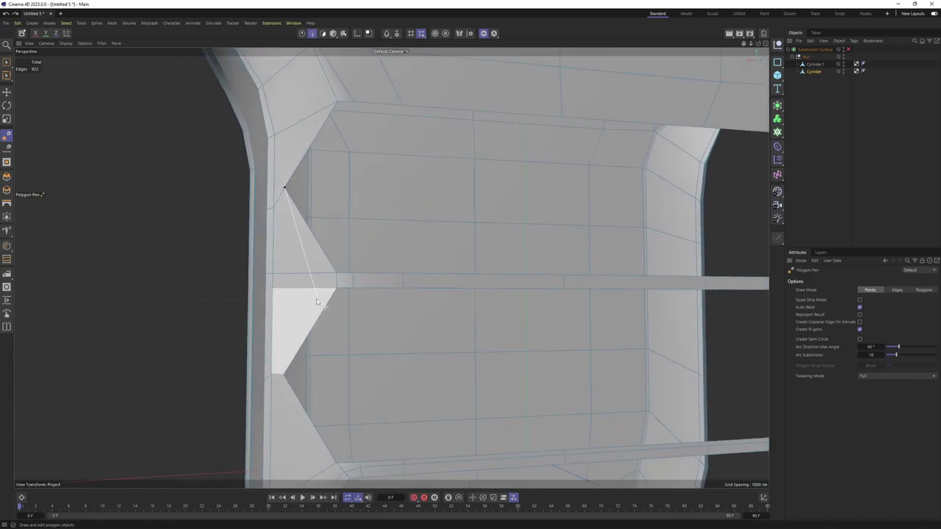
{"action": "left_click", "coordinate": [285, 377]}
{"action": "key", "text": "e"}
{"action": "mouse_move", "coordinate": [285, 377]}
{"action": "left_mouse_down", "text": "alt"}
{"action": "mouse_move", "coordinate": [353, 275]}
{"action": "mouse_move", "coordinate": [330, 249]}
{"action": "mouse_move", "coordinate": [321, 255]}
{"action": "left_mouse_up", "text": "alt"}
{"action": "mouse_move", "coordinate": [296, 191]}
{"action": "left_mouse_down", "text": "alt"}
{"action": "mouse_move", "coordinate": [389, 288]}
{"action": "mouse_move", "coordinate": [397, 285]}
{"action": "mouse_move", "coordinate": [361, 274]}
{"action": "left_mouse_up", "text": "alt"}
- Edge Slide the new edge into position and inspect the frame's right side
{"action": "key", "text": "m"}
{"action": "key", "text": "o"}
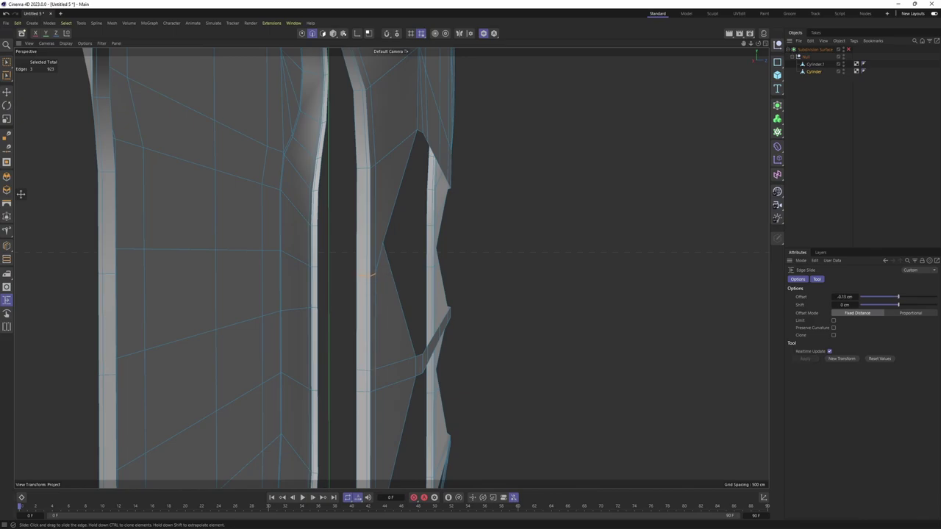
{"action": "left_click_drag", "start_coordinate": [373, 272], "coordinate": [315, 292], "text": "alt"}
{"action": "scroll", "coordinate": [410, 294], "scroll_direction": "down", "scroll_amount": 2}
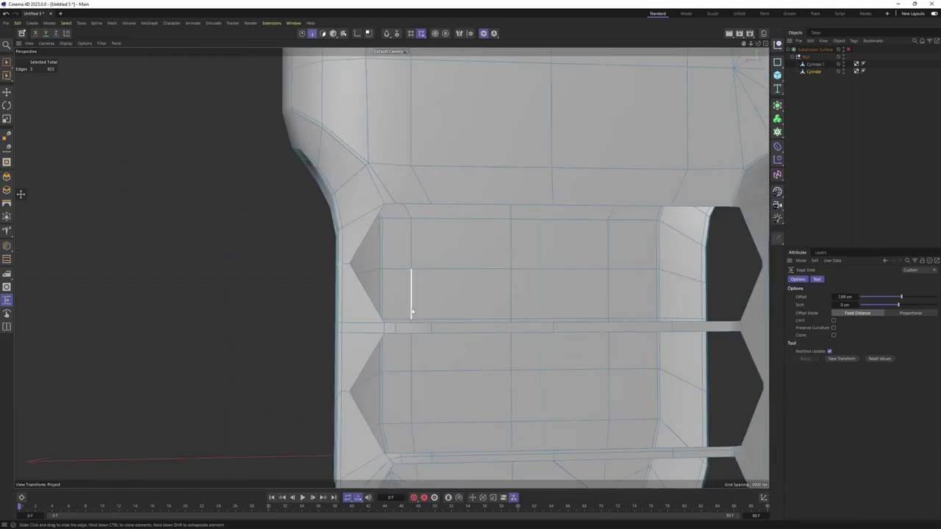
{"action": "scroll", "coordinate": [390, 267], "scroll_direction": "down", "scroll_amount": 3}
{"action": "mouse_move", "coordinate": [391, 266]}
{"action": "left_mouse_down", "text": "alt"}
{"action": "mouse_move", "coordinate": [299, 197]}
{"action": "mouse_move", "coordinate": [311, 195]}
{"action": "mouse_move", "coordinate": [304, 226]}
{"action": "left_mouse_up", "text": "alt"}
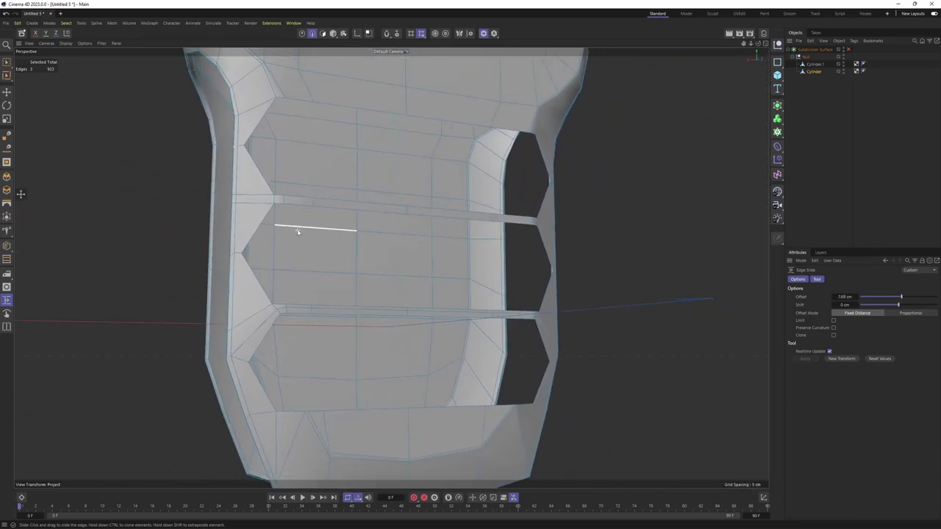
{"action": "key", "text": "e"}
{"action": "scroll", "coordinate": [461, 171], "scroll_direction": "up", "scroll_amount": 2}
{"action": "mouse_move", "coordinate": [462, 174]}
{"action": "left_mouse_down", "text": "alt"}
{"action": "mouse_move", "coordinate": [420, 172]}
{"action": "mouse_move", "coordinate": [431, 177]}
{"action": "left_mouse_up", "text": "alt"}
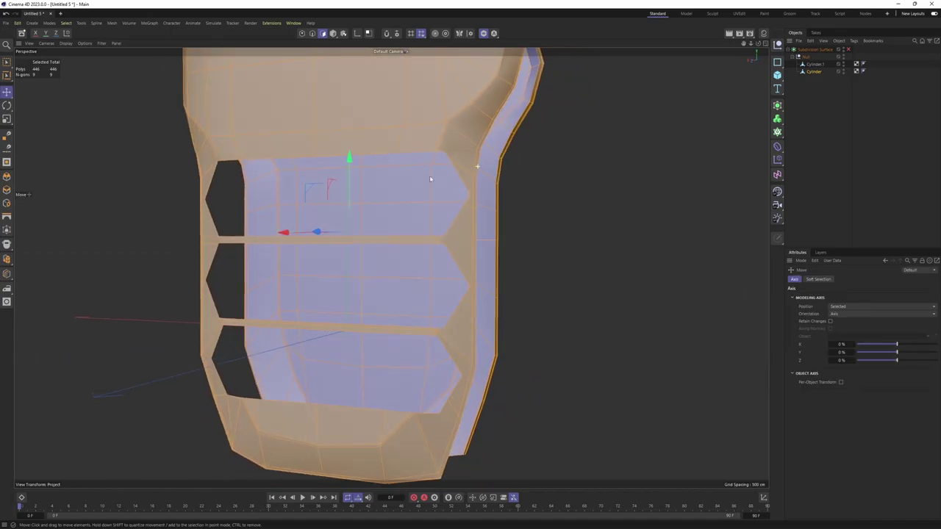
- Switch to point mode and ready the Polygon Pen near the upper bar's end
{"action": "scroll", "coordinate": [415, 180], "scroll_direction": "up", "scroll_amount": 2}
{"action": "key", "text": "Return"}
{"action": "right_click", "coordinate": [427, 160]}
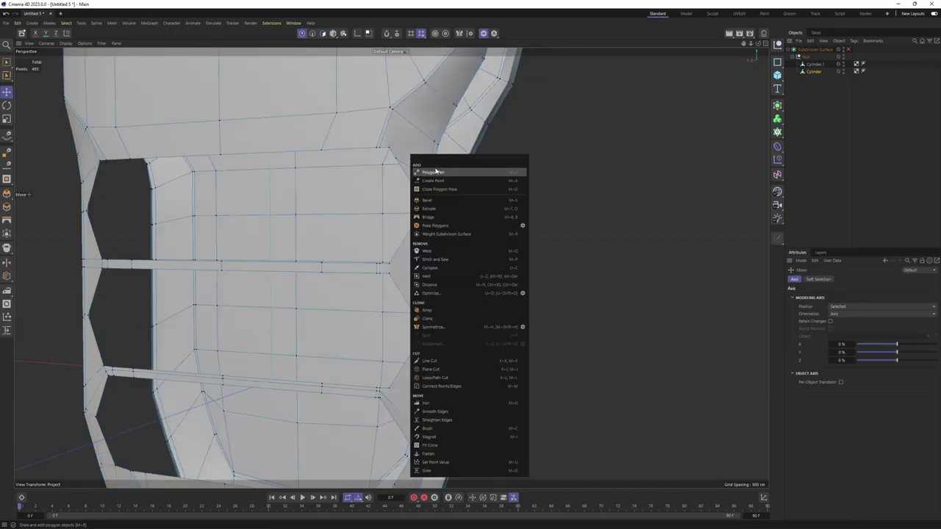
{"action": "left_click", "coordinate": [436, 171]}
{"action": "left_click_drag", "start_coordinate": [436, 170], "coordinate": [478, 188], "text": "alt"}
{"action": "right_click", "coordinate": [429, 138]}
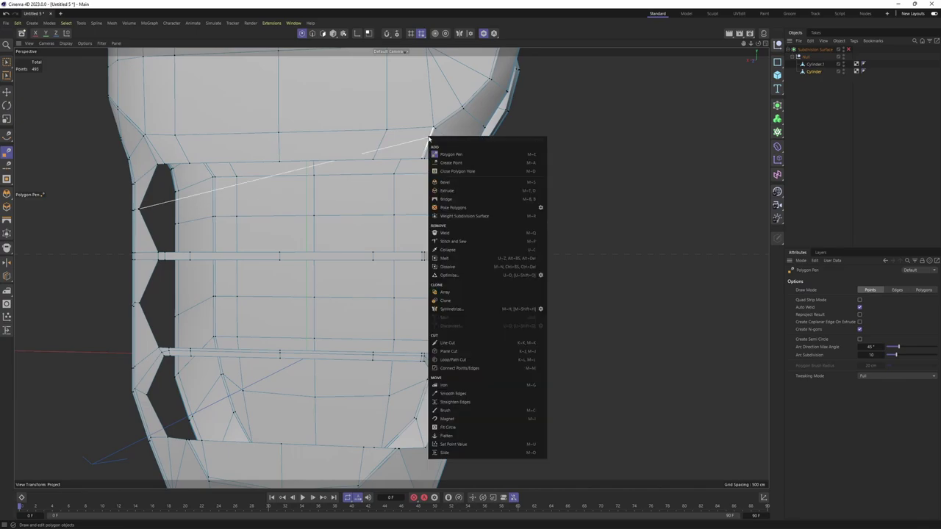
{"action": "left_click", "coordinate": [468, 156]}
{"action": "mouse_move", "coordinate": [468, 156]}
{"action": "left_mouse_down", "text": "alt"}
{"action": "mouse_move", "coordinate": [416, 215]}
{"action": "mouse_move", "coordinate": [398, 135]}
{"action": "left_mouse_up", "text": "alt"}
{"action": "scroll", "coordinate": [415, 216], "scroll_direction": "up", "scroll_amount": 3}
{"action": "key", "text": "e"}
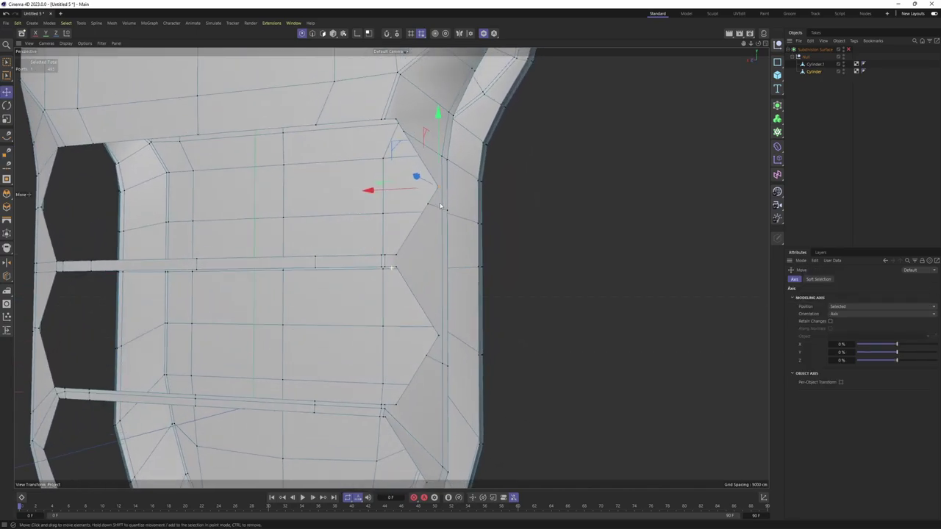
- Add a new point on the edge near the upper slot bar's end with Create Point
{"action": "right_click", "coordinate": [398, 134]}
{"action": "left_click", "coordinate": [443, 158]}
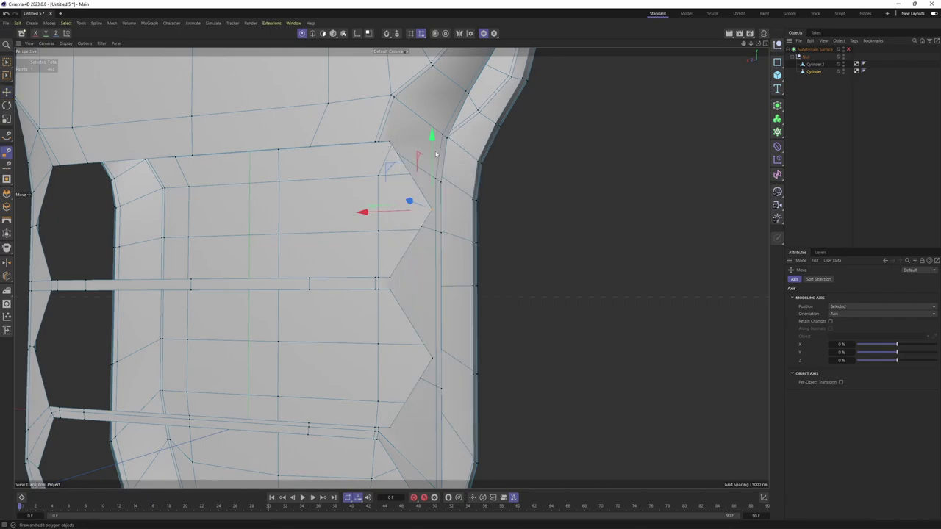
{"action": "left_click", "coordinate": [409, 163]}
{"action": "key", "text": "e"}
{"action": "mouse_move", "coordinate": [410, 164]}
{"action": "left_mouse_down", "text": "alt"}
{"action": "mouse_move", "coordinate": [383, 175]}
{"action": "mouse_move", "coordinate": [353, 210]}
{"action": "mouse_move", "coordinate": [363, 203]}
{"action": "mouse_move", "coordinate": [351, 233]}
{"action": "mouse_move", "coordinate": [349, 202]}
{"action": "mouse_move", "coordinate": [423, 158]}
{"action": "left_mouse_up", "text": "alt"}
- Activate the Polygon Pen and line up the slot opening and vertical strip
{"action": "right_click", "coordinate": [423, 159]}
{"action": "left_click", "coordinate": [448, 242]}
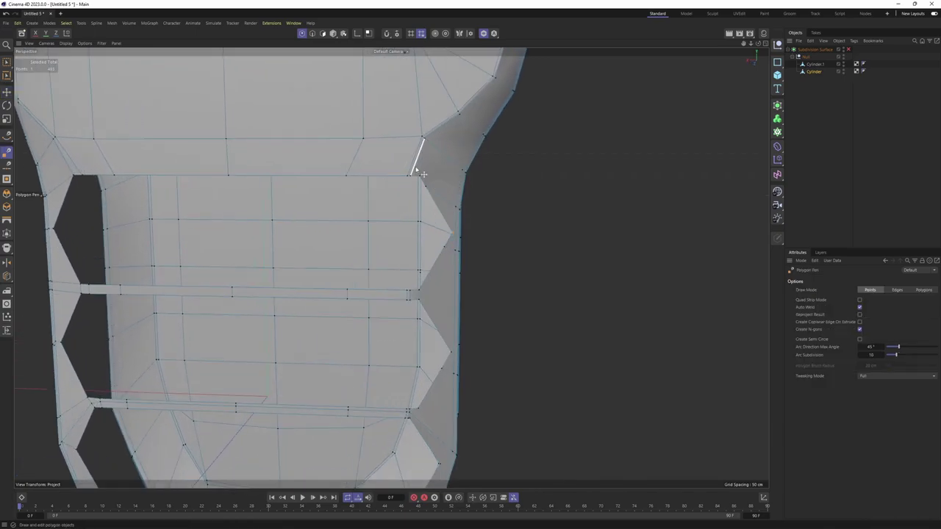
{"action": "scroll", "coordinate": [419, 169], "scroll_direction": "up", "scroll_amount": 2}
{"action": "scroll", "coordinate": [424, 181], "scroll_direction": "up", "scroll_amount": 2}
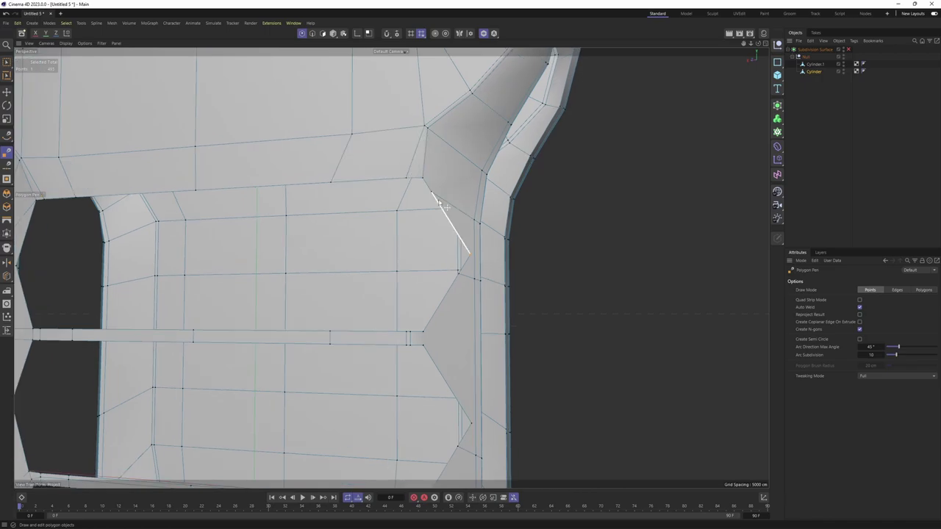
{"action": "left_click_drag", "start_coordinate": [450, 203], "coordinate": [380, 286], "text": "alt"}
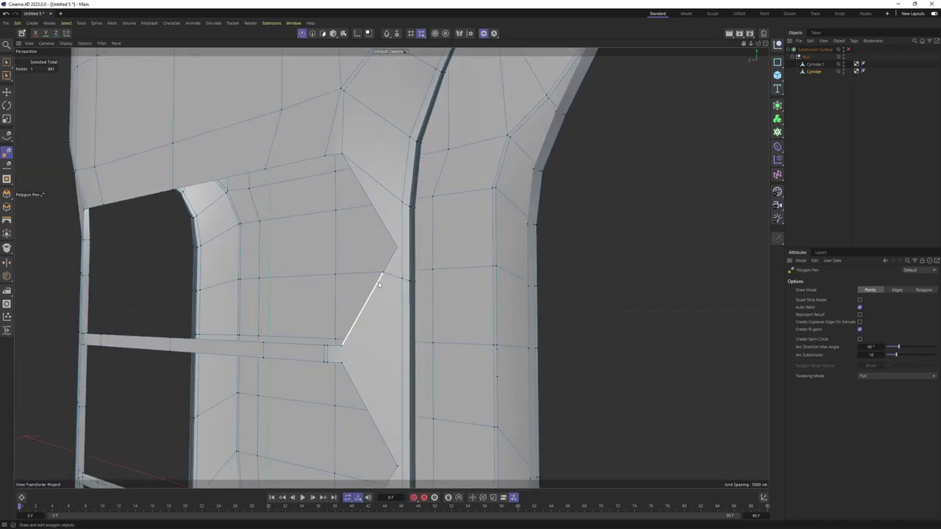
{"action": "left_click_drag", "start_coordinate": [400, 252], "coordinate": [491, 200], "text": "alt"}
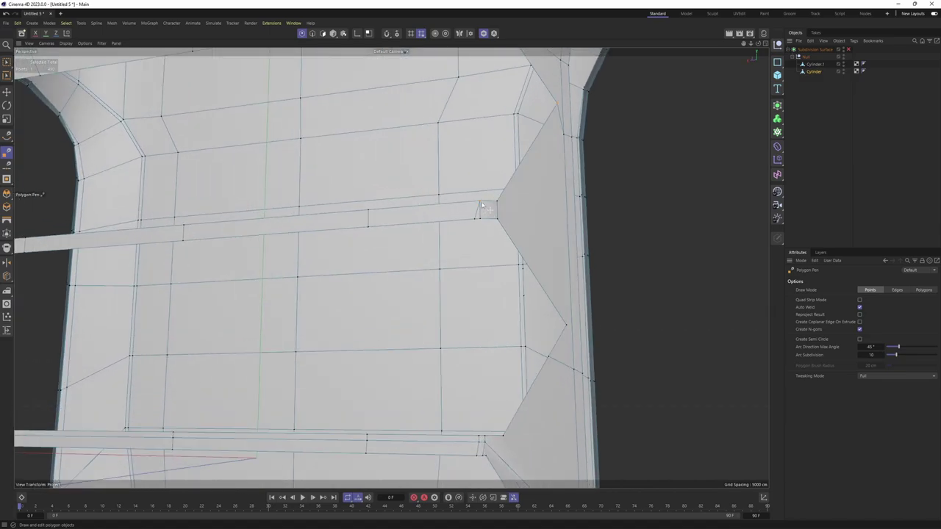
{"action": "mouse_move", "coordinate": [478, 221]}
{"action": "left_mouse_down", "text": "alt"}
{"action": "mouse_move", "coordinate": [445, 202]}
{"action": "mouse_move", "coordinate": [424, 214]}
{"action": "left_mouse_up", "text": "alt"}
- Edge Slide the selected bar-end edges
{"action": "key", "text": "e"}
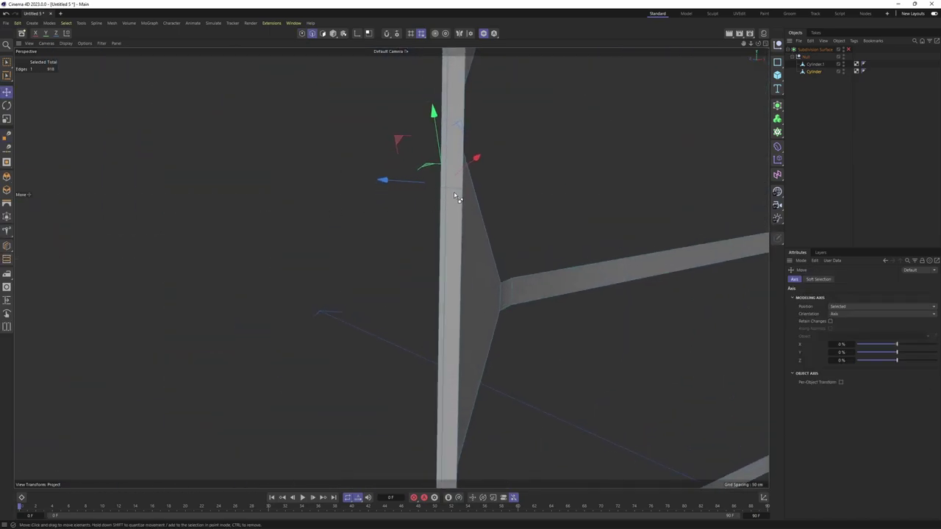
{"action": "key", "text": "m"}
{"action": "key", "text": "o"}
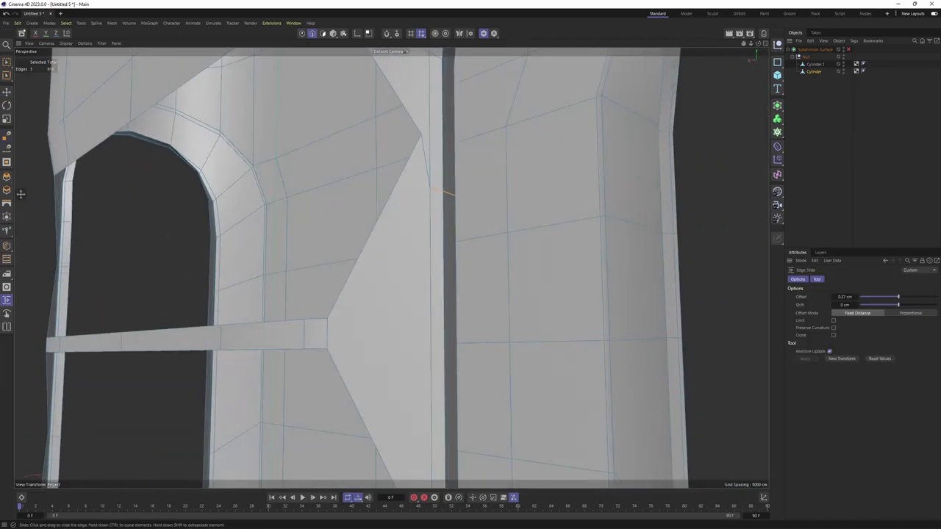
{"action": "scroll", "coordinate": [311, 248], "scroll_direction": "down", "scroll_amount": 3}
{"action": "left_click_drag", "start_coordinate": [311, 248], "coordinate": [300, 269], "text": "alt"}
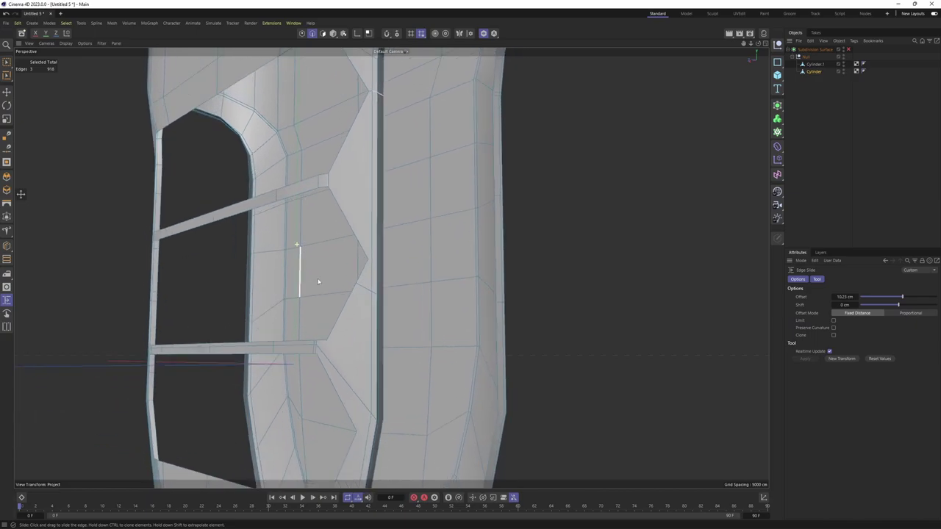
{"action": "scroll", "coordinate": [301, 269], "scroll_direction": "up", "scroll_amount": 4}
- In point mode, start a Polygon Pen edge at a vertex beside the lower bar
{"action": "key", "text": "Return"}
{"action": "key", "text": "m"}
{"action": "key", "text": "e"}
{"action": "left_click", "coordinate": [375, 297]}
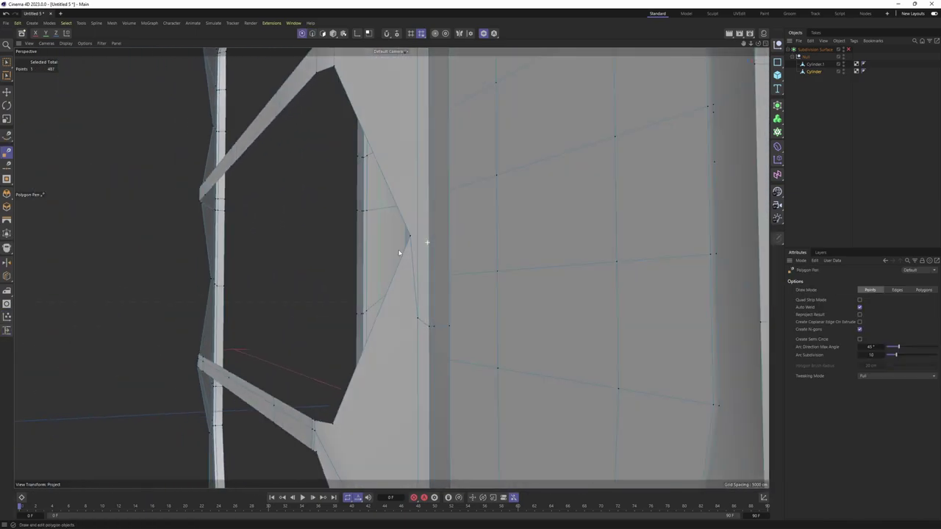
{"action": "mouse_move", "coordinate": [407, 238]}
{"action": "left_mouse_down", "text": "alt"}
{"action": "mouse_move", "coordinate": [448, 235]}
{"action": "mouse_move", "coordinate": [437, 234]}
{"action": "mouse_move", "coordinate": [452, 245]}
{"action": "mouse_move", "coordinate": [464, 235]}
{"action": "mouse_move", "coordinate": [439, 289]}
{"action": "mouse_move", "coordinate": [549, 209]}
{"action": "left_mouse_up", "text": "alt"}
{"action": "scroll", "coordinate": [416, 242], "scroll_direction": "up", "scroll_amount": 1}
- Weld the bar-end point onto the adjacent vertex with the Polygon Pen
{"action": "key", "text": "e"}
{"action": "key", "text": "Return"}
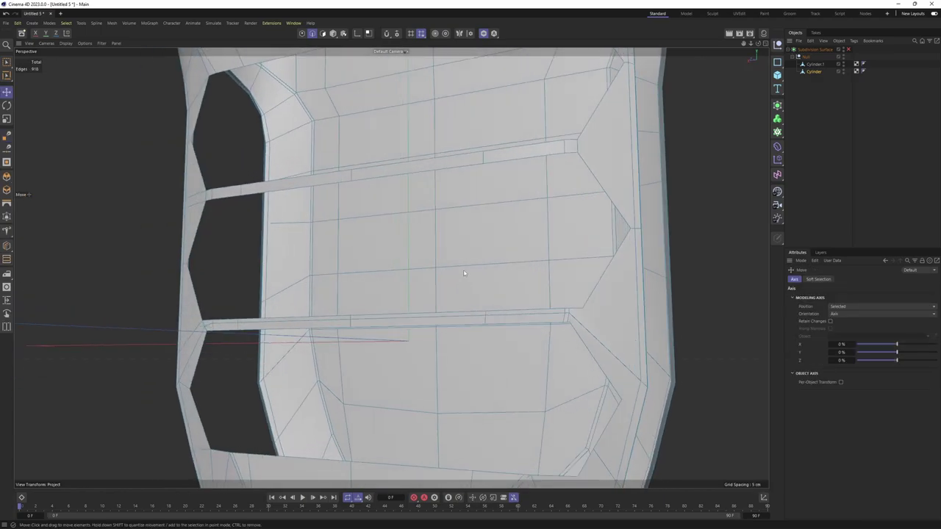
{"action": "right_click", "coordinate": [549, 209]}
{"action": "left_click", "coordinate": [581, 209]}
{"action": "scroll", "coordinate": [519, 252], "scroll_direction": "up", "scroll_amount": 5}
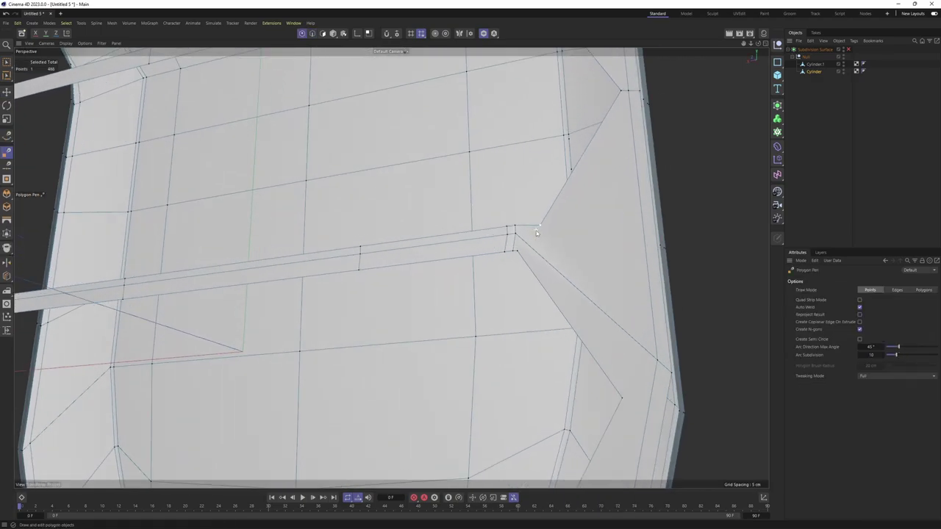
{"action": "mouse_move", "coordinate": [519, 253]}
{"action": "left_mouse_down"}
{"action": "mouse_move", "coordinate": [506, 254]}
{"action": "mouse_move", "coordinate": [514, 239]}
{"action": "mouse_move", "coordinate": [510, 245]}
{"action": "left_mouse_up"}
{"action": "scroll", "coordinate": [510, 246], "scroll_direction": "down", "scroll_amount": 3}
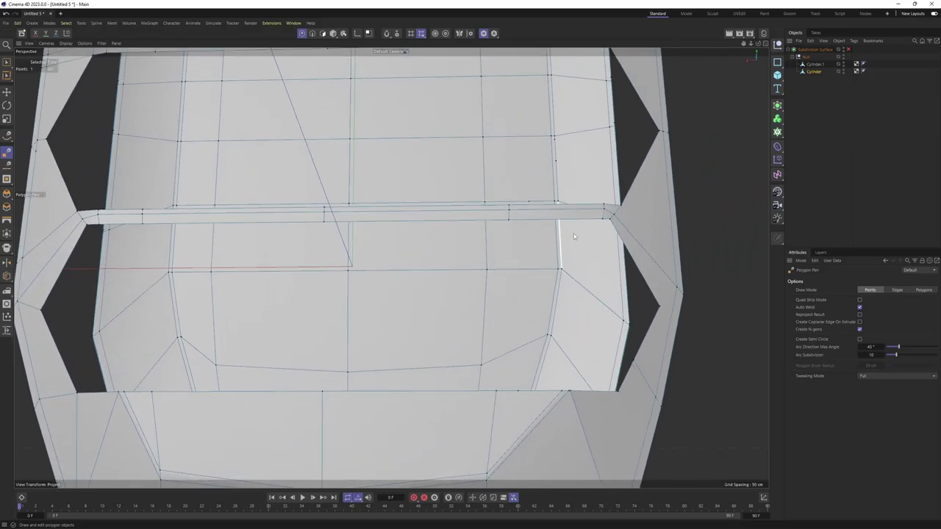
{"action": "scroll", "coordinate": [567, 235], "scroll_direction": "up", "scroll_amount": 3}
- Slide the edges again and select the polygon beside the lower bar's end
{"action": "key", "text": "e"}
{"action": "key", "text": "m"}
{"action": "key", "text": "o"}
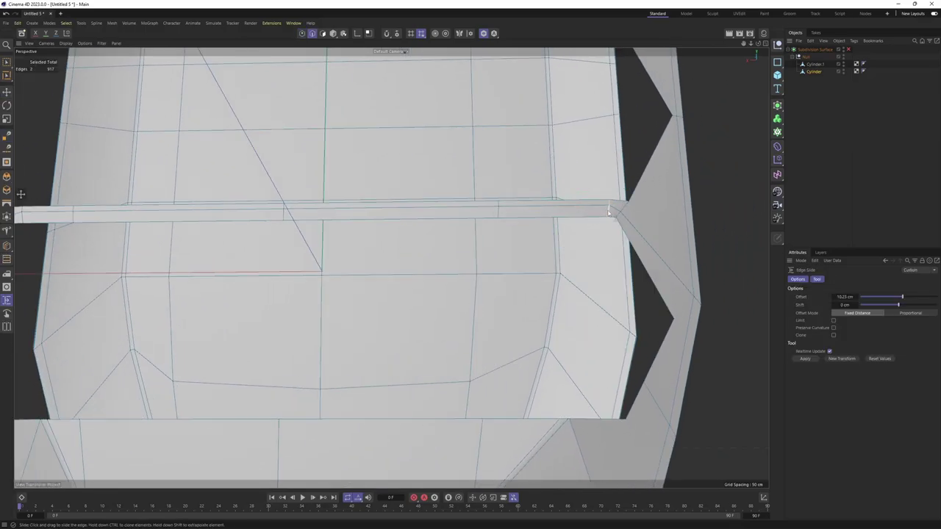
{"action": "mouse_move", "coordinate": [603, 209]}
{"action": "left_mouse_down", "text": "alt"}
{"action": "mouse_move", "coordinate": [507, 226]}
{"action": "mouse_move", "coordinate": [615, 246]}
{"action": "mouse_move", "coordinate": [338, 210]}
{"action": "mouse_move", "coordinate": [368, 234]}
{"action": "mouse_move", "coordinate": [424, 231]}
{"action": "mouse_move", "coordinate": [386, 230]}
{"action": "mouse_move", "coordinate": [343, 258]}
{"action": "mouse_move", "coordinate": [362, 242]}
{"action": "left_mouse_up", "text": "alt"}
{"action": "key", "text": "e"}
{"action": "left_click", "coordinate": [603, 205]}
{"action": "key", "text": "m"}
{"action": "key", "text": "e"}
{"action": "key", "text": "e"}
{"action": "key", "text": "Return"}
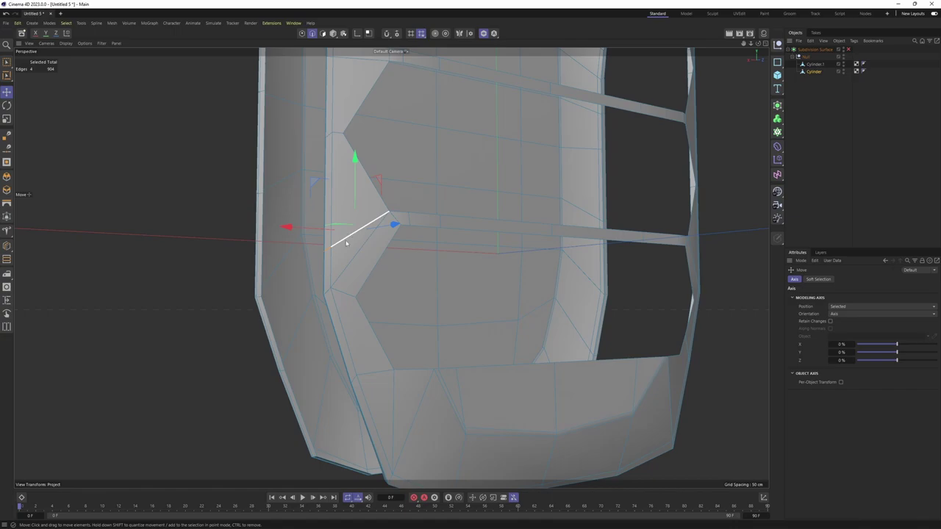
{"action": "left_click_drag", "start_coordinate": [482, 217], "coordinate": [382, 292], "text": "alt"}
{"action": "scroll", "coordinate": [388, 285], "scroll_direction": "down", "scroll_amount": 3}
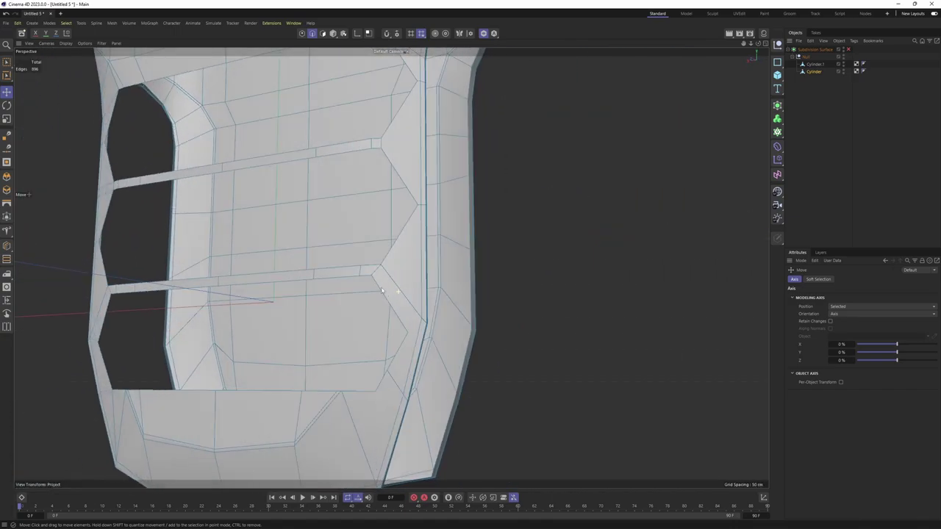
- Start a new polygon with the Polygon Pen at the lower corner beside the bottom opening
{"action": "right_click", "coordinate": [396, 299]}
{"action": "left_click", "coordinate": [401, 355]}
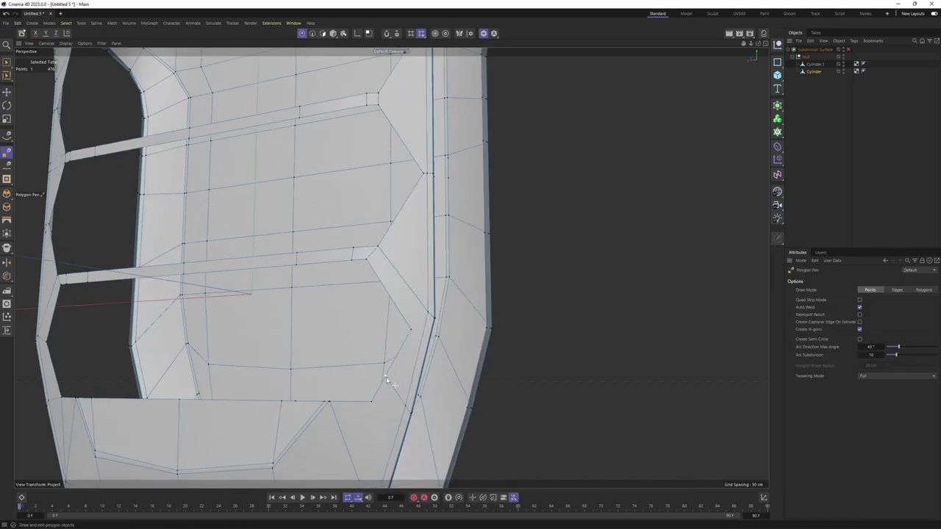
{"action": "left_click_drag", "start_coordinate": [413, 351], "coordinate": [425, 311], "text": "alt"}
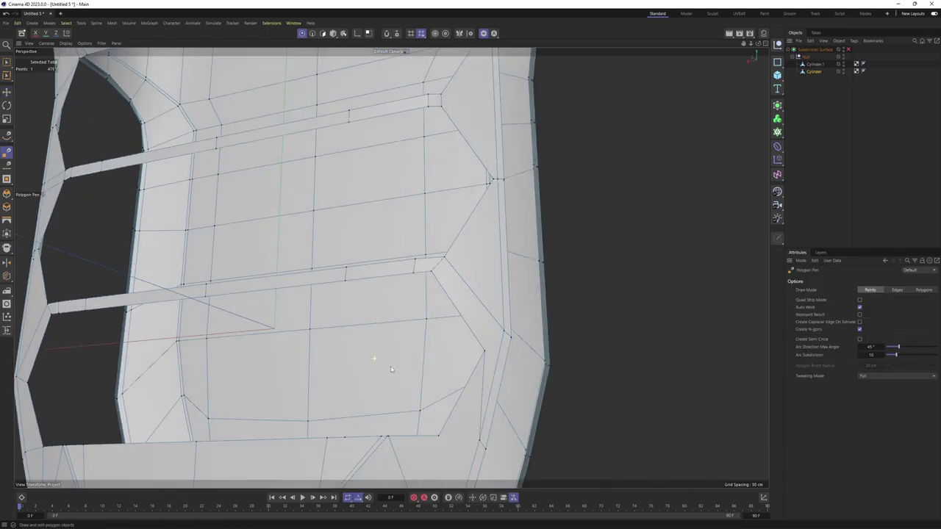
{"action": "left_click", "coordinate": [426, 311]}
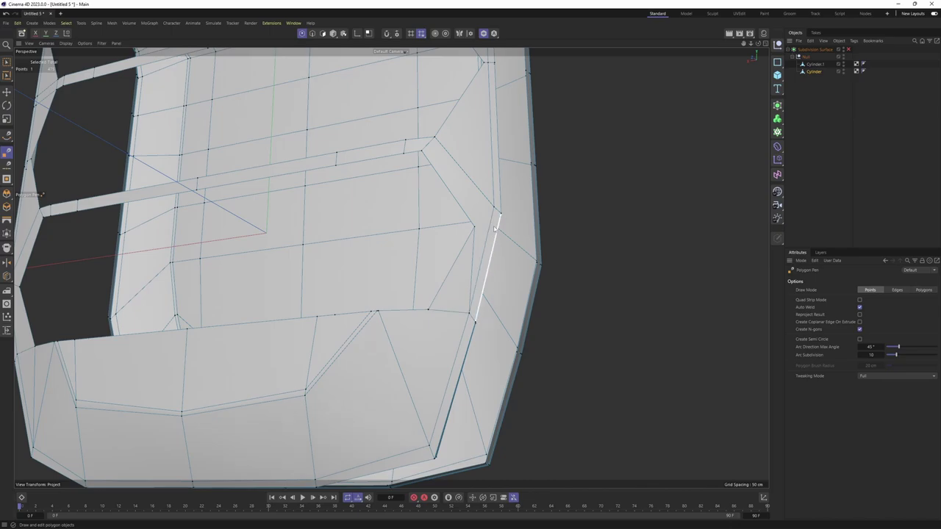
- Switch between the four-view layout and the enlarged Front and Perspective views
{"action": "left_click_drag", "start_coordinate": [495, 230], "coordinate": [467, 259], "text": "alt"}
{"action": "middle_click", "coordinate": [577, 403]}
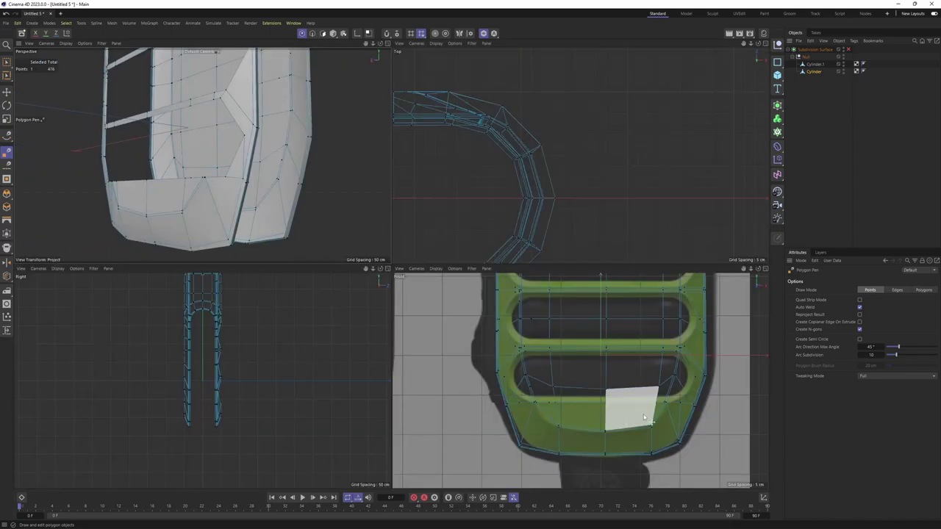
{"action": "middle_click", "coordinate": [575, 378]}
{"action": "middle_click", "coordinate": [226, 179]}
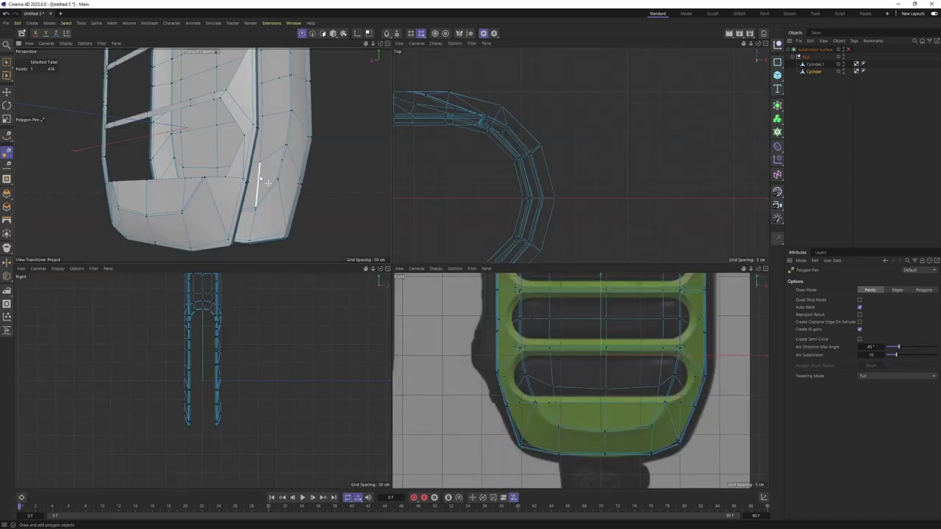
{"action": "middle_click", "coordinate": [154, 195]}
{"action": "scroll", "coordinate": [280, 227], "scroll_direction": "up", "scroll_amount": 5}
{"action": "mouse_move", "coordinate": [280, 226]}
{"action": "left_mouse_down", "text": "alt"}
{"action": "mouse_move", "coordinate": [245, 258]}
{"action": "mouse_move", "coordinate": [410, 266]}
{"action": "mouse_move", "coordinate": [462, 255]}
{"action": "mouse_move", "coordinate": [494, 290]}
{"action": "mouse_move", "coordinate": [384, 311]}
{"action": "mouse_move", "coordinate": [388, 266]}
{"action": "mouse_move", "coordinate": [420, 325]}
{"action": "mouse_move", "coordinate": [451, 325]}
{"action": "left_mouse_up", "text": "alt"}
- Zoom and orbit the Perspective view to a front-on look at the gap
{"action": "scroll", "coordinate": [505, 332], "scroll_direction": "up", "scroll_amount": 3}
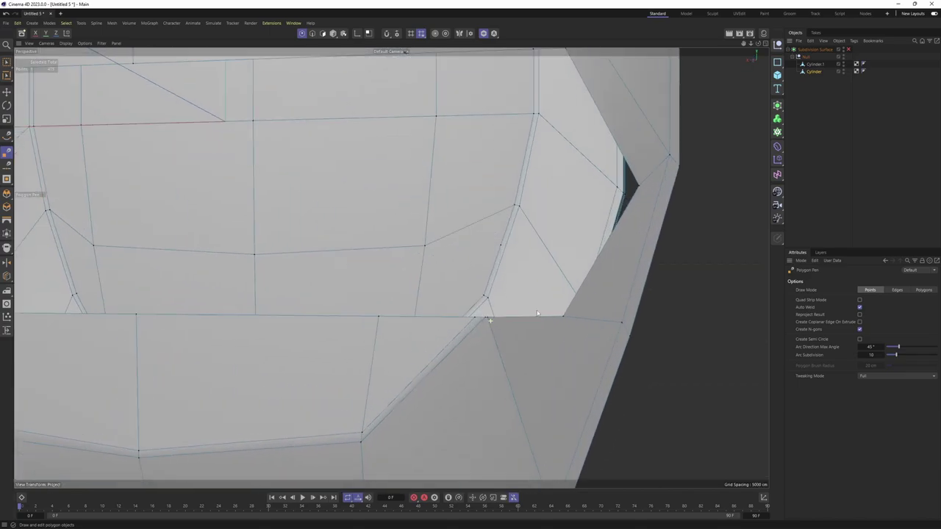
{"action": "scroll", "coordinate": [485, 346], "scroll_direction": "up", "scroll_amount": 2}
{"action": "scroll", "coordinate": [471, 364], "scroll_direction": "up", "scroll_amount": 2}
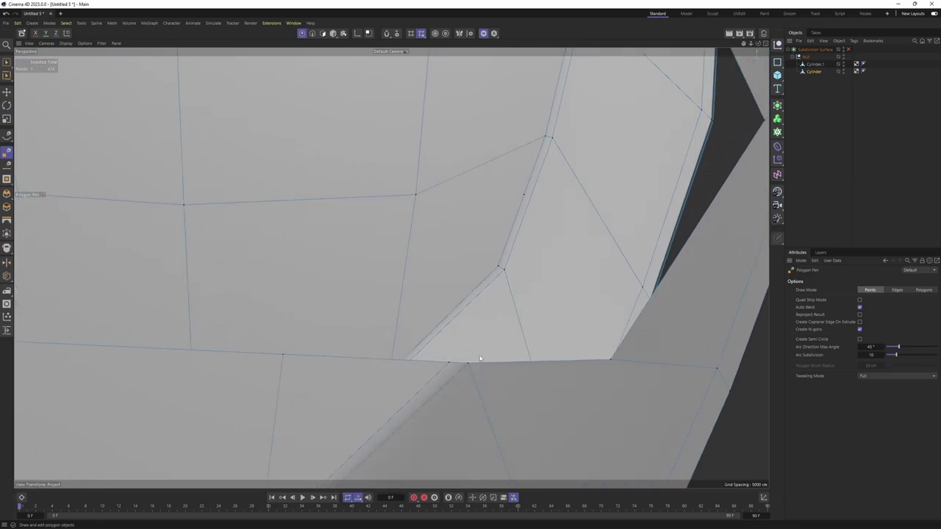
{"action": "scroll", "coordinate": [470, 359], "scroll_direction": "down", "scroll_amount": 3}
{"action": "scroll", "coordinate": [411, 358], "scroll_direction": "up", "scroll_amount": 1}
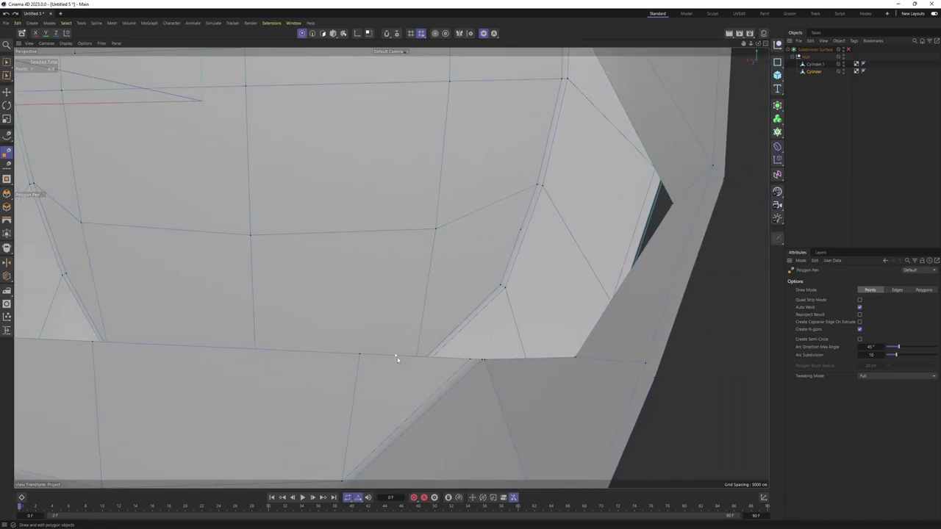
{"action": "scroll", "coordinate": [485, 363], "scroll_direction": "down", "scroll_amount": 2}
{"action": "scroll", "coordinate": [448, 336], "scroll_direction": "down", "scroll_amount": 4}
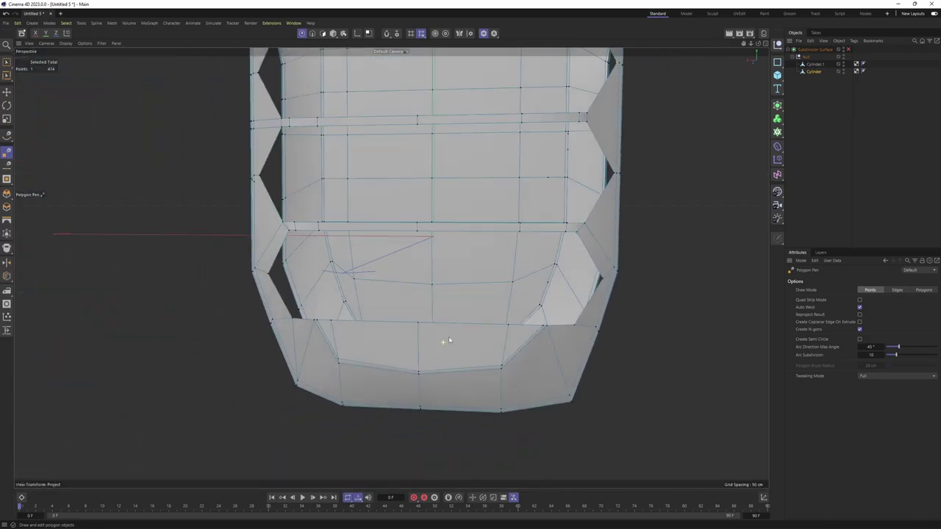
{"action": "scroll", "coordinate": [343, 326], "scroll_direction": "up", "scroll_amount": 1}
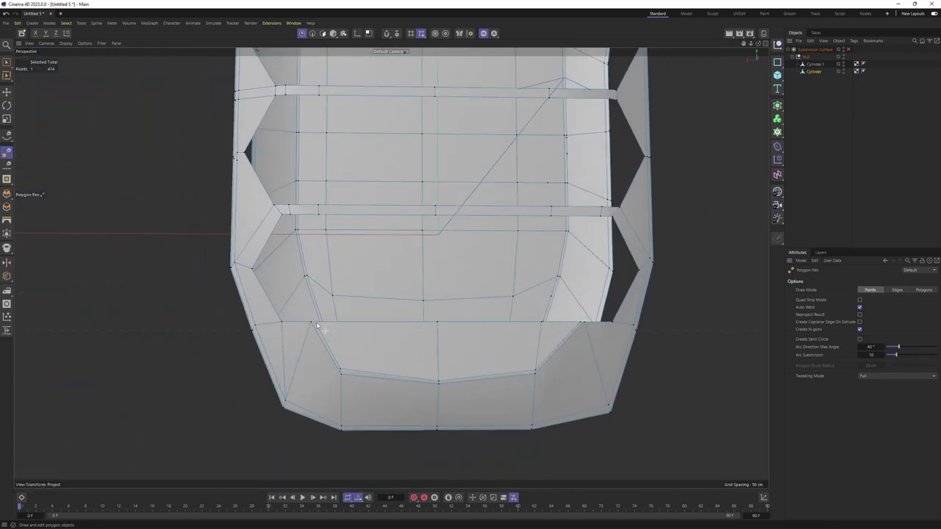
{"action": "mouse_move", "coordinate": [317, 326]}
{"action": "left_mouse_down", "text": "alt"}
{"action": "mouse_move", "coordinate": [554, 327]}
{"action": "mouse_move", "coordinate": [540, 342]}
{"action": "left_mouse_up", "text": "alt"}
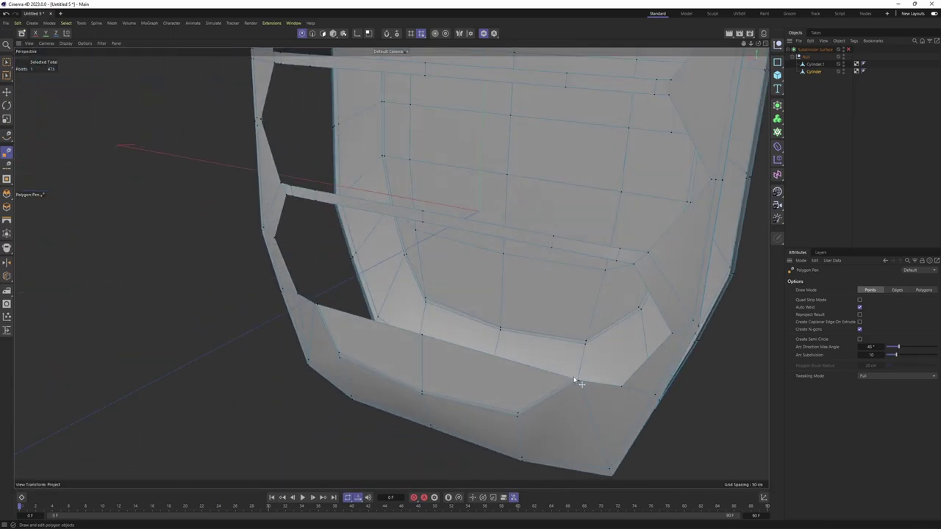
{"action": "mouse_move", "coordinate": [577, 380]}
{"action": "left_mouse_down", "text": "alt"}
{"action": "mouse_move", "coordinate": [536, 374]}
{"action": "mouse_move", "coordinate": [508, 297]}
{"action": "mouse_move", "coordinate": [536, 307]}
{"action": "mouse_move", "coordinate": [424, 378]}
{"action": "mouse_move", "coordinate": [397, 321]}
{"action": "left_mouse_up", "text": "alt"}
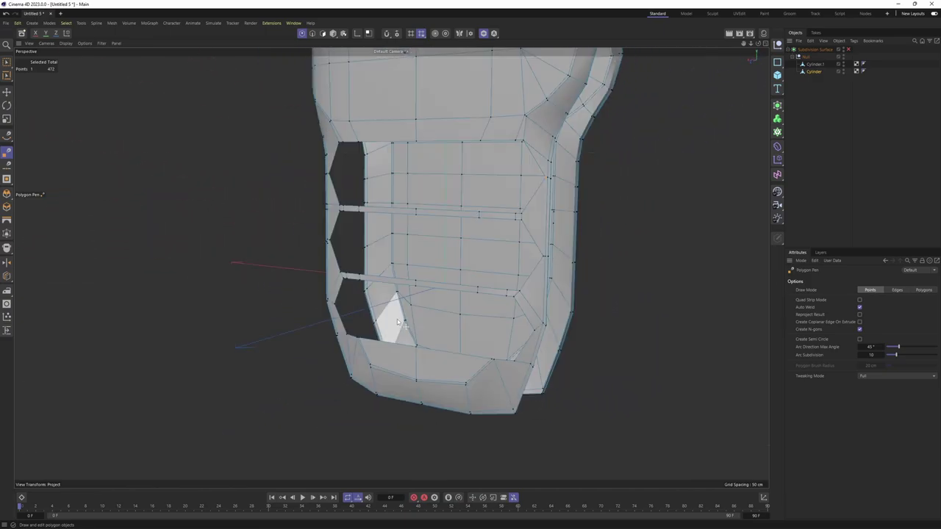
- Complete the gap-filling polygon and orbit to a three-quarter view of the mesh
{"action": "key", "text": "e"}
{"action": "key", "text": "m"}
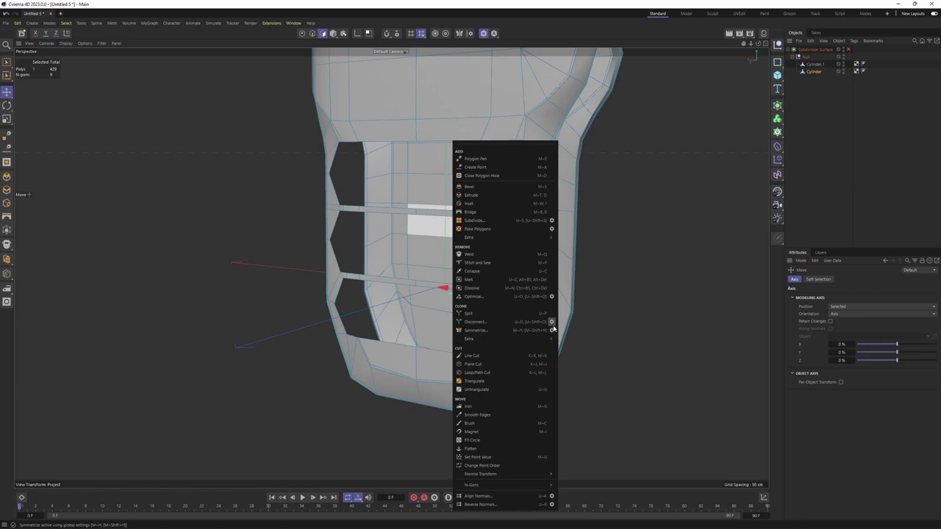
{"action": "mouse_move", "coordinate": [501, 335]}
{"action": "left_mouse_down", "text": "alt"}
{"action": "mouse_move", "coordinate": [413, 331]}
{"action": "mouse_move", "coordinate": [423, 299]}
{"action": "mouse_move", "coordinate": [377, 316]}
{"action": "left_mouse_up", "text": "alt"}
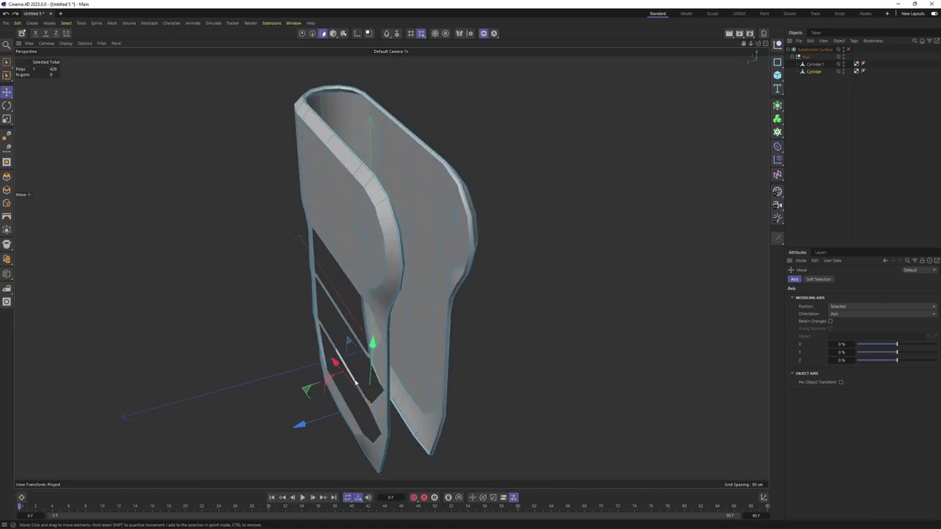
{"action": "mouse_move", "coordinate": [355, 383]}
{"action": "left_mouse_down", "text": "alt"}
{"action": "mouse_move", "coordinate": [412, 204]}
{"action": "mouse_move", "coordinate": [406, 221]}
{"action": "left_mouse_up", "text": "alt"}
- Apply Symmetrize from the mesh commands to mirror the body mesh across Z
{"action": "key", "text": "m"}
{"action": "left_click", "coordinate": [485, 330]}
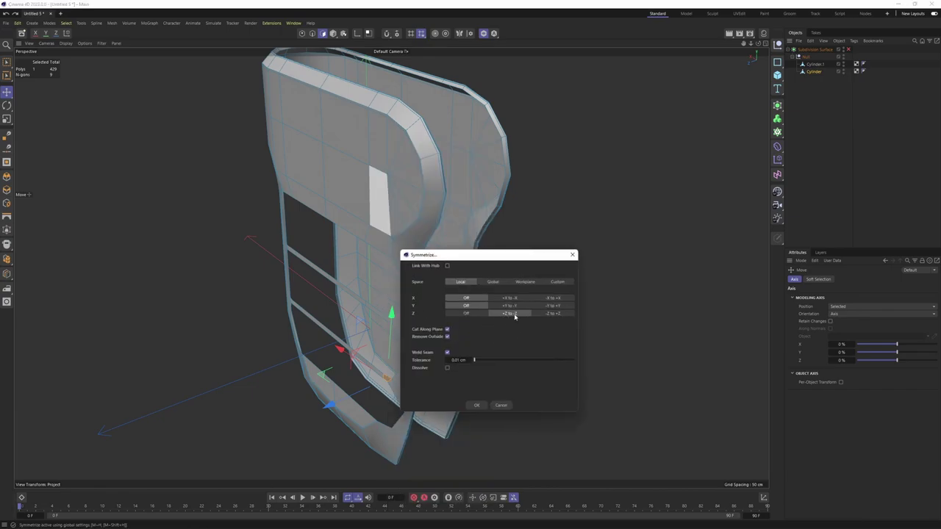
{"action": "left_click", "coordinate": [476, 405]}
- Select the edge loops around two grille openings from a front-on view
{"action": "left_click_drag", "start_coordinate": [481, 405], "coordinate": [458, 262], "text": "alt"}
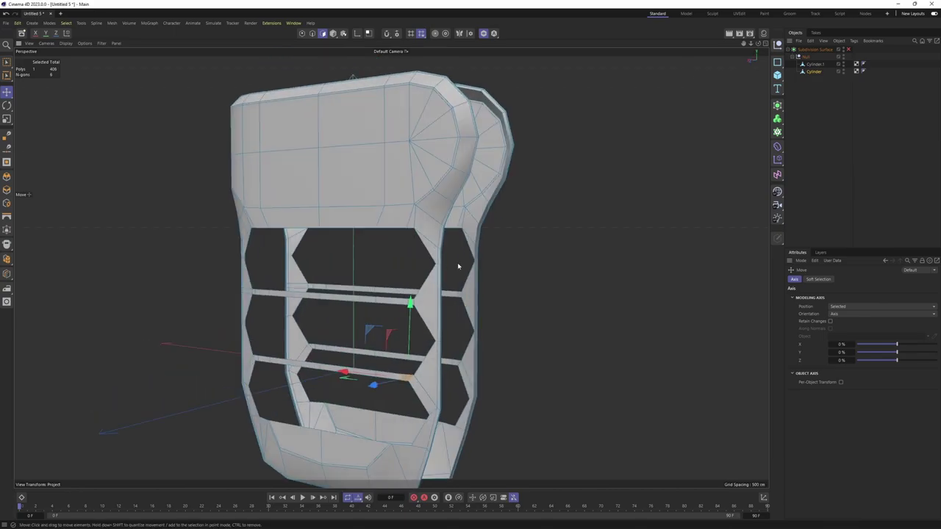
{"action": "scroll", "coordinate": [492, 219], "scroll_direction": "up", "scroll_amount": 3}
{"action": "left_click_drag", "start_coordinate": [493, 219], "coordinate": [471, 269], "text": "alt"}
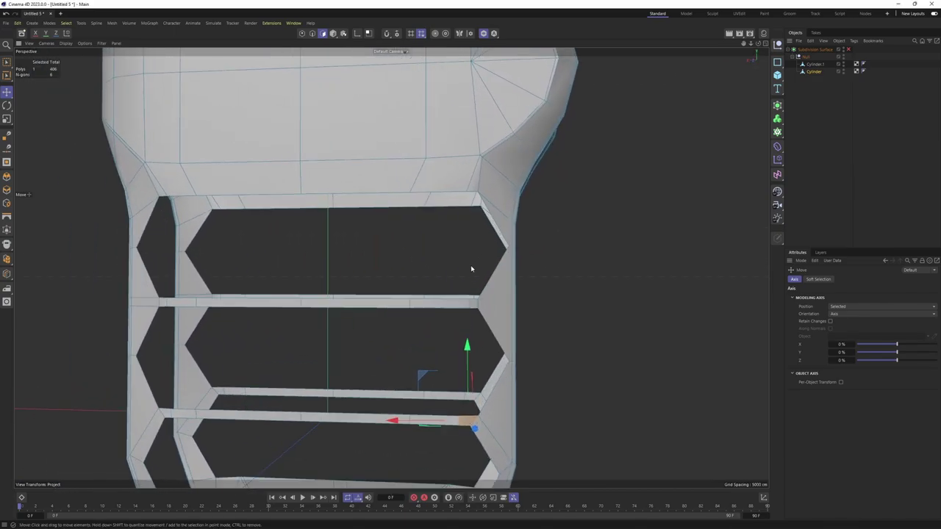
{"action": "left_click", "coordinate": [252, 301]}
{"action": "mouse_move", "coordinate": [252, 301]}
{"action": "left_mouse_down", "text": "alt"}
{"action": "mouse_move", "coordinate": [309, 420]}
{"action": "mouse_move", "coordinate": [465, 323]}
{"action": "left_mouse_up", "text": "alt"}
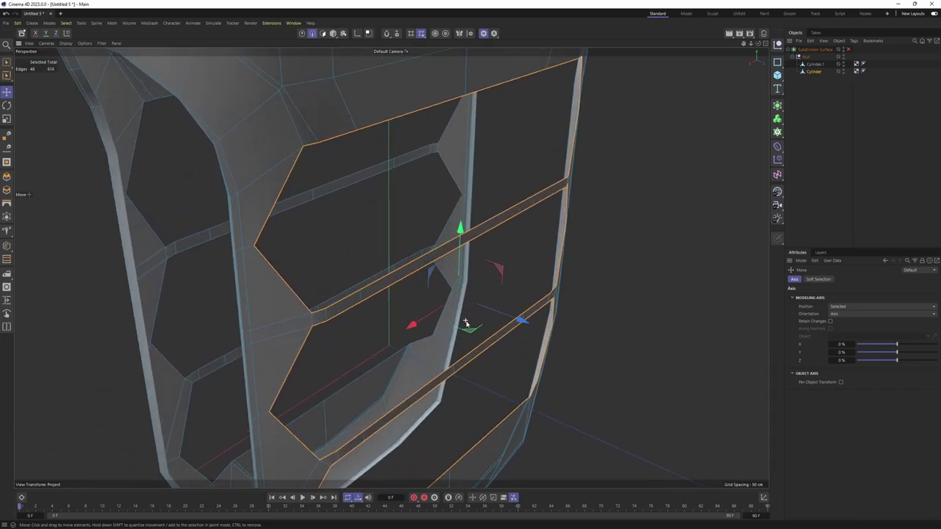
- Extrude the selected opening edge loops by a 7.9 cm offset in the front view
{"action": "right_click", "coordinate": [502, 237]}
{"action": "left_click", "coordinate": [532, 185]}
{"action": "key", "text": "F4"}
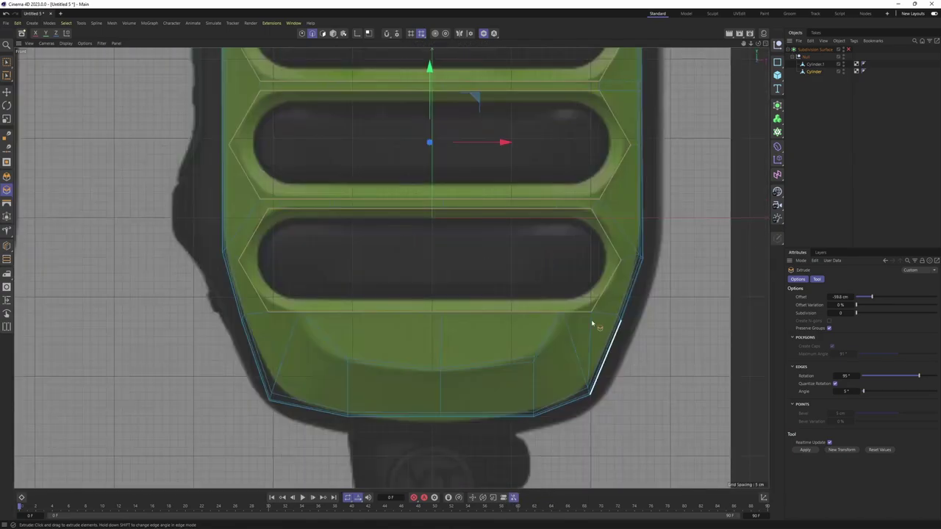
{"action": "scroll", "coordinate": [678, 356], "scroll_direction": "down", "scroll_amount": 1}
{"action": "left_click_drag", "start_coordinate": [677, 356], "coordinate": [683, 346]}
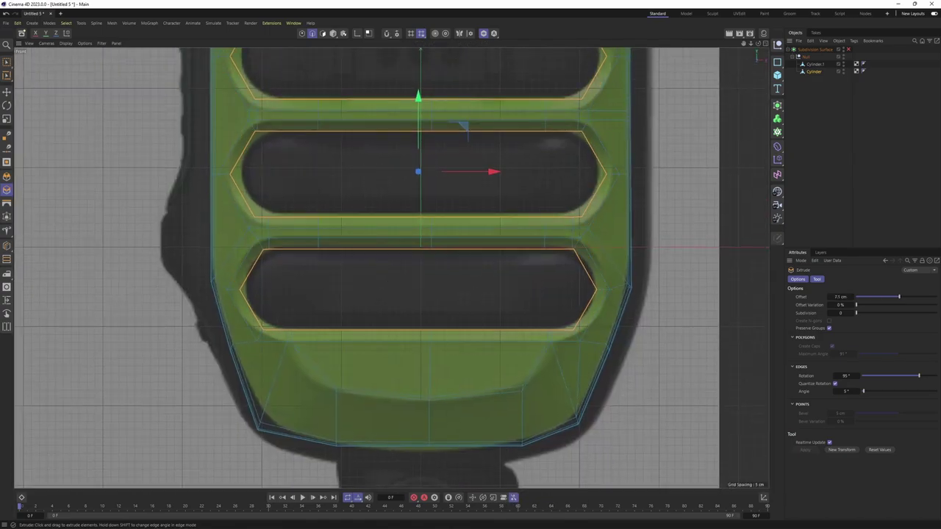
{"action": "key", "text": "F1"}
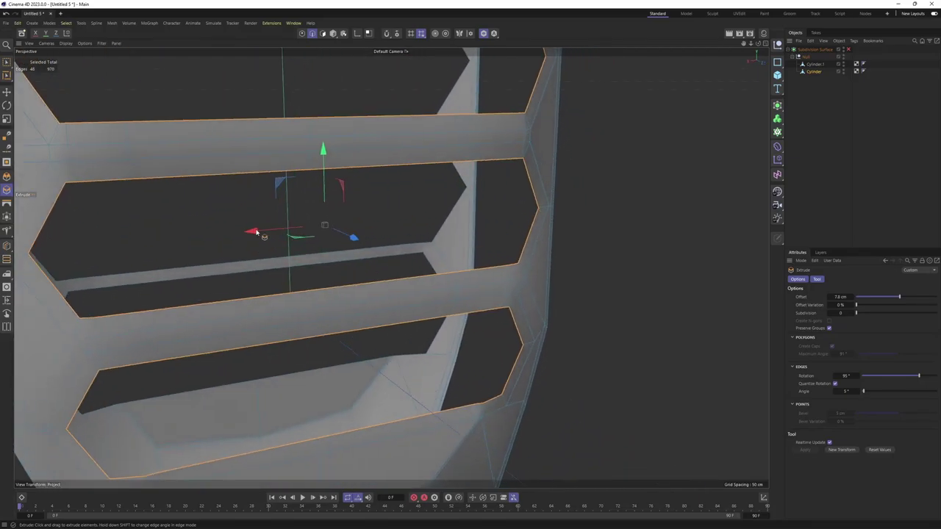
{"action": "mouse_move", "coordinate": [294, 203]}
{"action": "left_mouse_down", "text": "alt"}
{"action": "mouse_move", "coordinate": [321, 281]}
{"action": "mouse_move", "coordinate": [300, 275]}
{"action": "mouse_move", "coordinate": [282, 229]}
{"action": "mouse_move", "coordinate": [330, 225]}
{"action": "mouse_move", "coordinate": [401, 235]}
{"action": "mouse_move", "coordinate": [426, 276]}
{"action": "left_mouse_up", "text": "alt"}
{"action": "scroll", "coordinate": [300, 275], "scroll_direction": "down", "scroll_amount": 3}
- Select the bottom opening's inner edge loop and extrude it inward
{"action": "key", "text": "e"}
{"action": "left_click", "coordinate": [343, 275]}
{"action": "scroll", "coordinate": [403, 275], "scroll_direction": "down", "scroll_amount": 5}
{"action": "scroll", "coordinate": [389, 266], "scroll_direction": "up", "scroll_amount": 3}
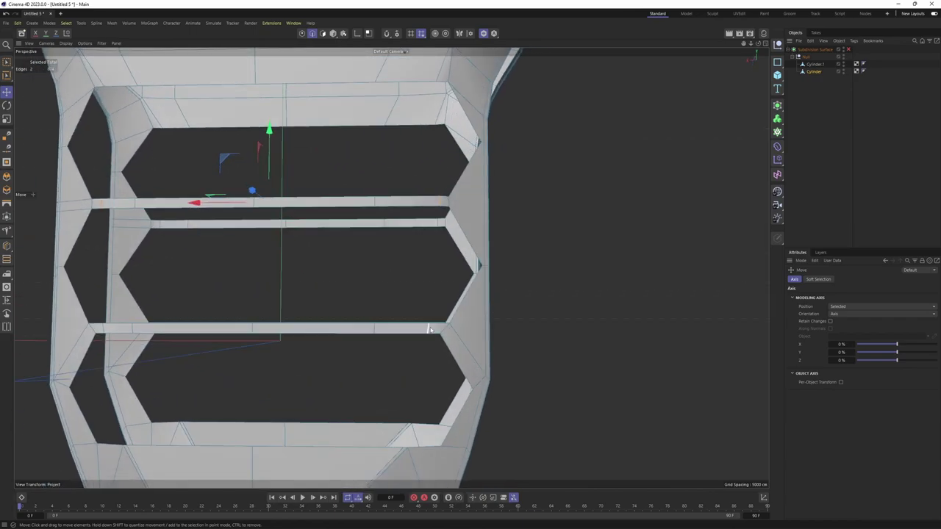
{"action": "left_click_drag", "start_coordinate": [357, 325], "coordinate": [363, 300], "text": "alt"}
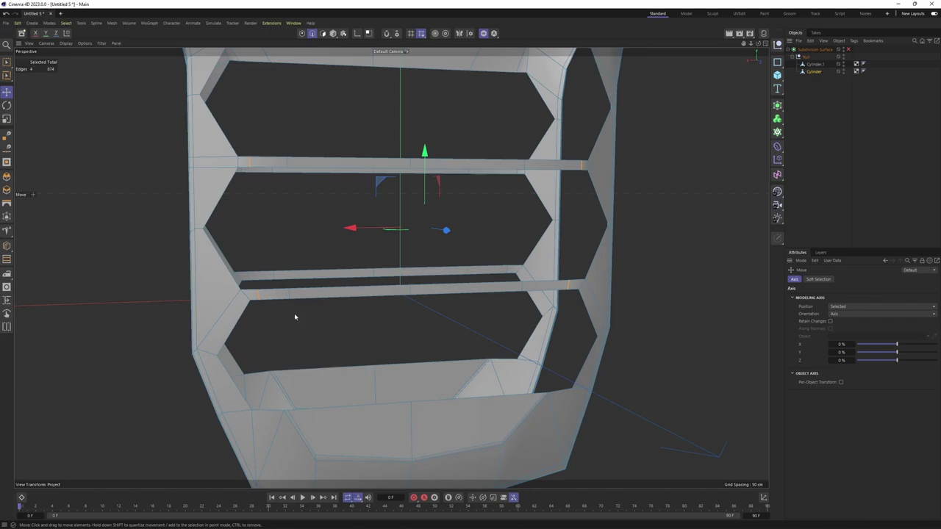
{"action": "double_click", "coordinate": [278, 325]}
{"action": "left_click_drag", "start_coordinate": [278, 325], "coordinate": [386, 294], "text": "alt"}
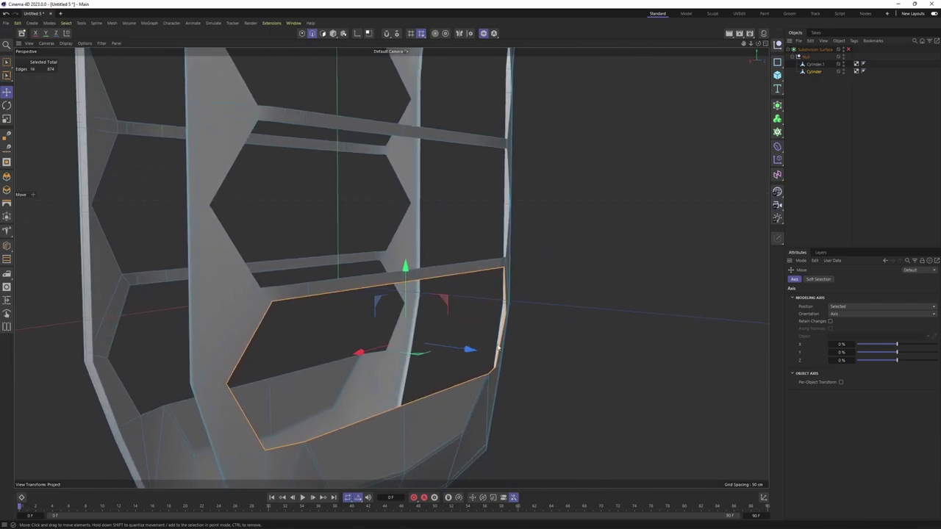
{"action": "key", "text": "d"}
{"action": "left_click_drag", "start_coordinate": [498, 347], "coordinate": [470, 353]}
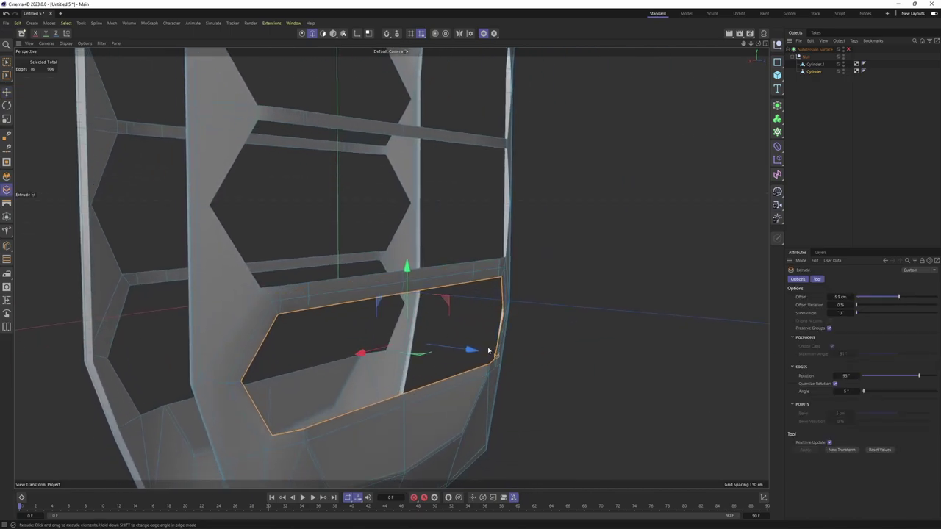
- Preview the slots with subdivision smoothing, then select the lower slot's inner edge loop
{"action": "key", "text": "q"}
{"action": "mouse_move", "coordinate": [287, 321]}
{"action": "left_mouse_down", "text": "alt"}
{"action": "mouse_move", "coordinate": [928, 173]}
{"action": "mouse_move", "coordinate": [281, 269]}
{"action": "left_mouse_up", "text": "alt"}
{"action": "scroll", "coordinate": [253, 274], "scroll_direction": "up", "scroll_amount": 3}
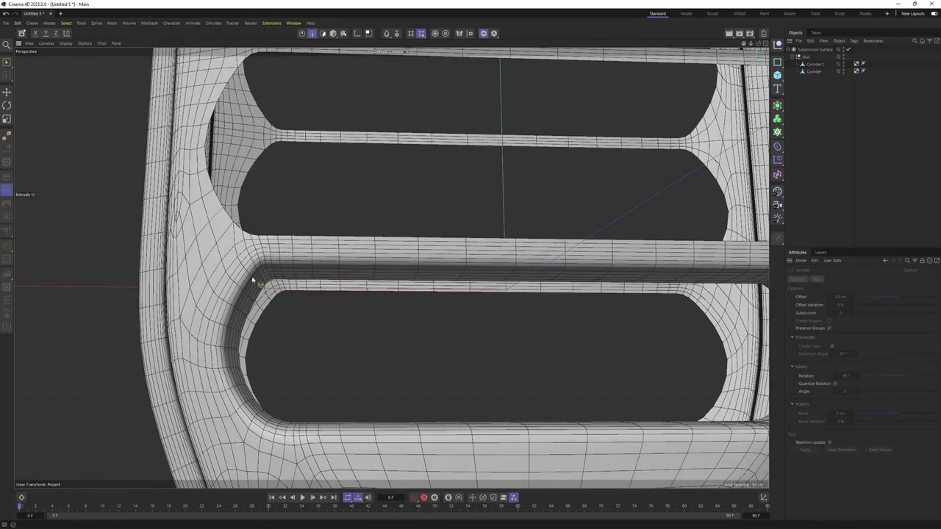
{"action": "scroll", "coordinate": [252, 280], "scroll_direction": "down", "scroll_amount": 2}
{"action": "double_click", "coordinate": [294, 285]}
{"action": "key", "text": "q"}
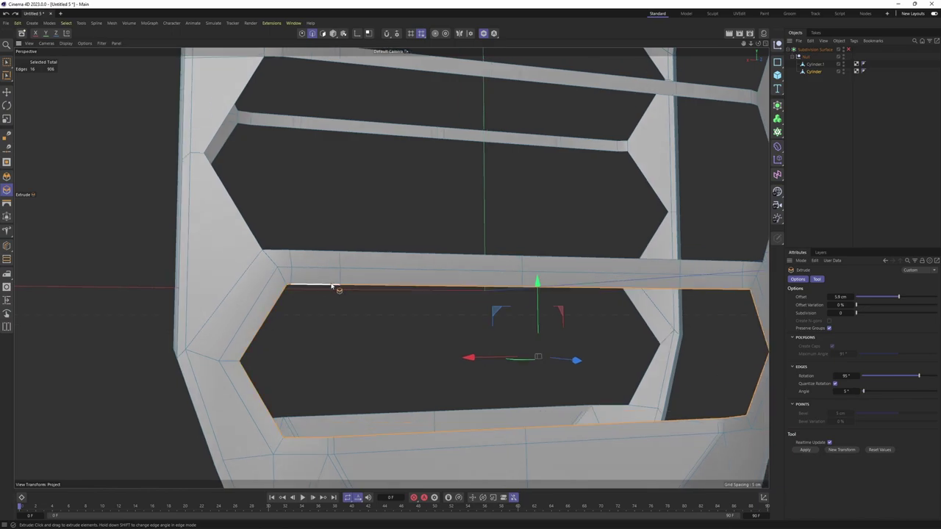
- Select a single edge along the top of the grille frame
{"action": "key", "text": "e"}
{"action": "mouse_move", "coordinate": [326, 279]}
{"action": "left_mouse_down", "text": "alt"}
{"action": "mouse_move", "coordinate": [288, 292]}
{"action": "mouse_move", "coordinate": [272, 192]}
{"action": "left_mouse_up", "text": "alt"}
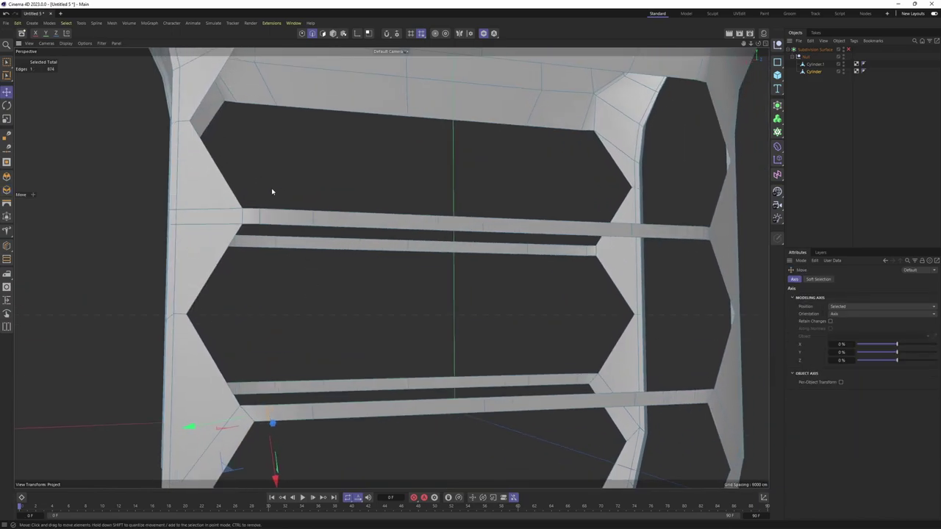
{"action": "scroll", "coordinate": [286, 219], "scroll_direction": "up", "scroll_amount": 3}
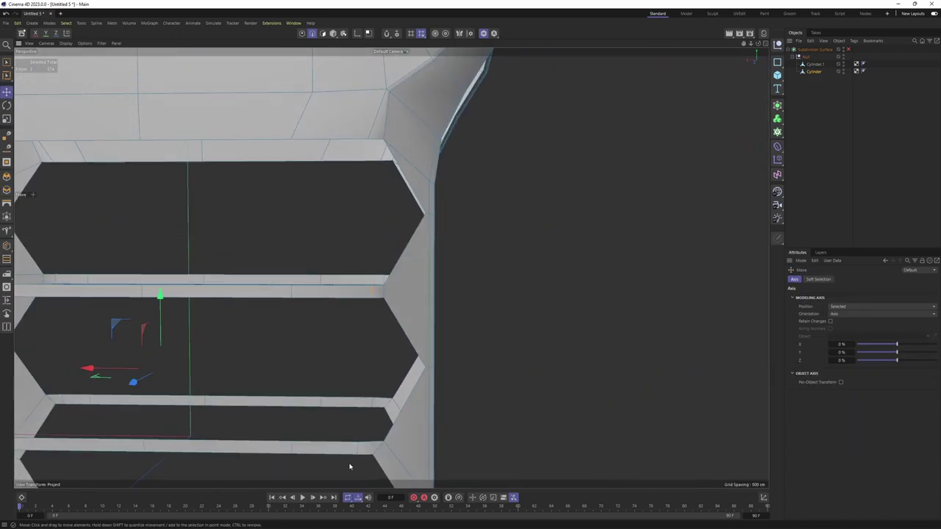
{"action": "scroll", "coordinate": [360, 450], "scroll_direction": "up", "scroll_amount": 2}
{"action": "mouse_move", "coordinate": [363, 314]}
{"action": "left_mouse_down", "text": "alt"}
{"action": "mouse_move", "coordinate": [399, 250]}
{"action": "mouse_move", "coordinate": [426, 260]}
{"action": "mouse_move", "coordinate": [414, 262]}
{"action": "left_mouse_up", "text": "alt"}
{"action": "left_click", "coordinate": [407, 201]}
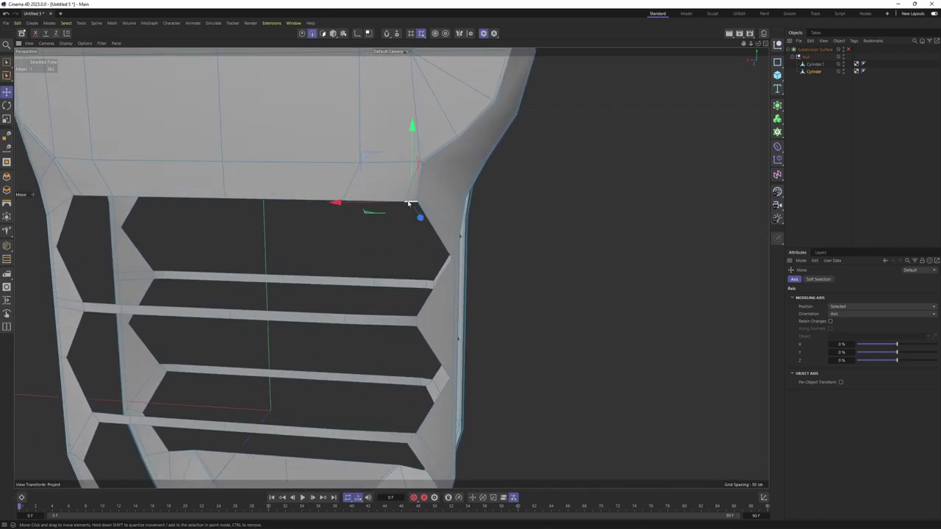
{"action": "left_click_drag", "start_coordinate": [108, 195], "coordinate": [238, 296], "text": "alt"}
- Line up the front view over the reference, then return to Perspective facing the grille
{"action": "middle_click", "coordinate": [238, 296]}
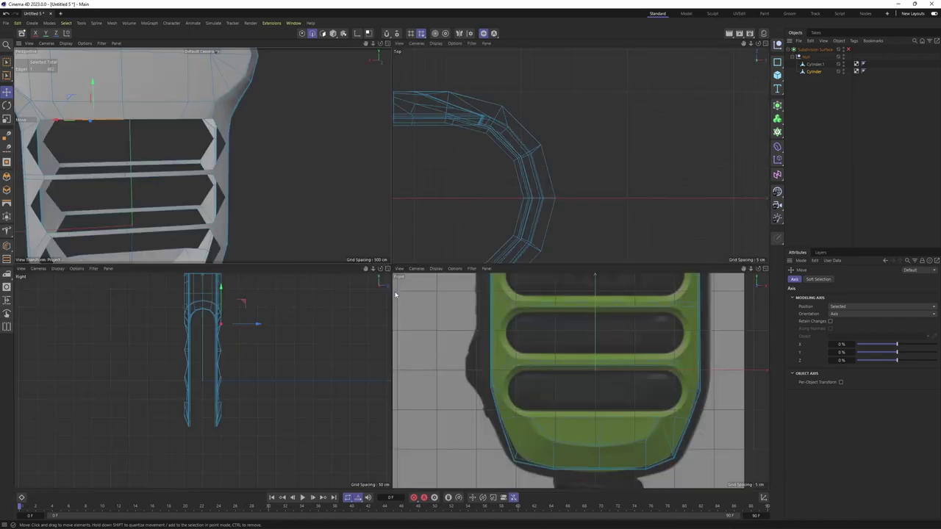
{"action": "middle_click", "coordinate": [521, 279]}
{"action": "scroll", "coordinate": [464, 263], "scroll_direction": "up", "scroll_amount": 3}
{"action": "middle_click_drag", "start_coordinate": [464, 263], "coordinate": [370, 272], "text": "alt"}
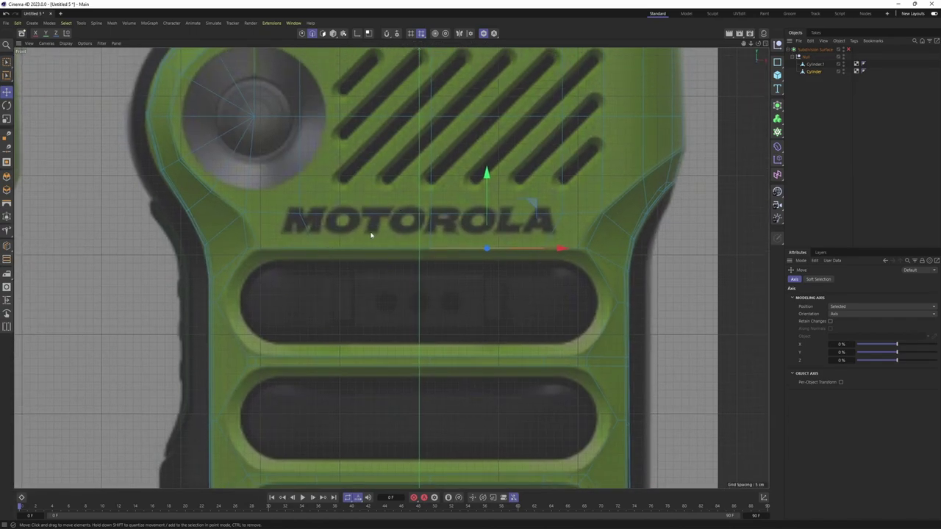
{"action": "middle_click", "coordinate": [371, 235]}
{"action": "middle_click", "coordinate": [151, 164]}
{"action": "mouse_move", "coordinate": [275, 170]}
{"action": "left_mouse_down", "text": "alt"}
{"action": "mouse_move", "coordinate": [211, 165]}
{"action": "mouse_move", "coordinate": [267, 208]}
{"action": "mouse_move", "coordinate": [239, 319]}
{"action": "mouse_move", "coordinate": [243, 276]}
{"action": "mouse_move", "coordinate": [445, 280]}
{"action": "left_mouse_up", "text": "alt"}
{"action": "scroll", "coordinate": [211, 166], "scroll_direction": "up", "scroll_amount": 3}
- Select a grille bar edge and align the modeling axis to world orientation
{"action": "left_click", "coordinate": [243, 276]}
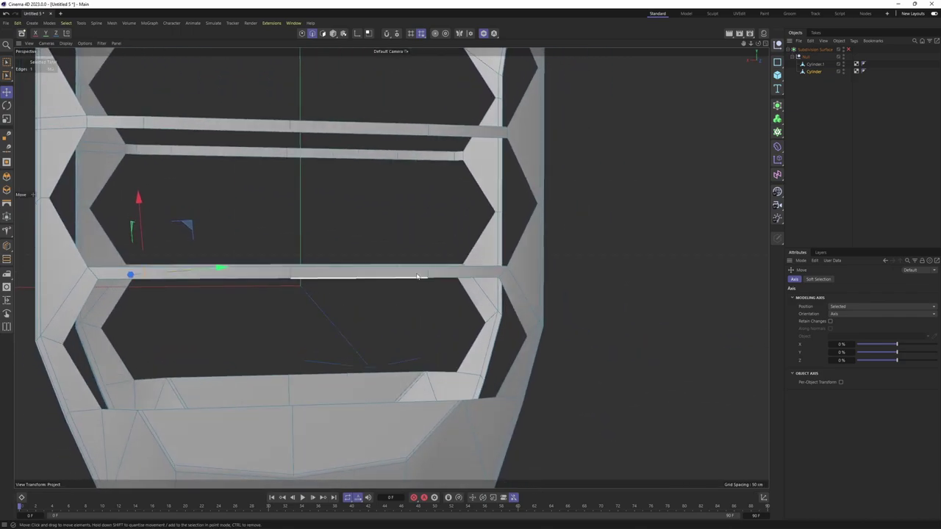
{"action": "left_click_drag", "start_coordinate": [228, 269], "coordinate": [152, 290], "text": "alt"}
{"action": "scroll", "coordinate": [151, 289], "scroll_direction": "up", "scroll_amount": 2}
{"action": "right_click", "coordinate": [213, 290]}
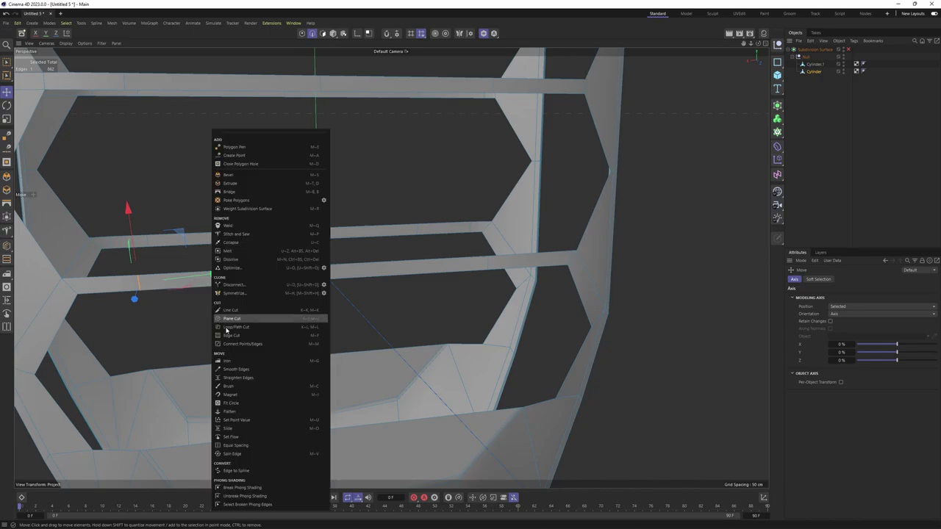
{"action": "key", "text": "Escape"}
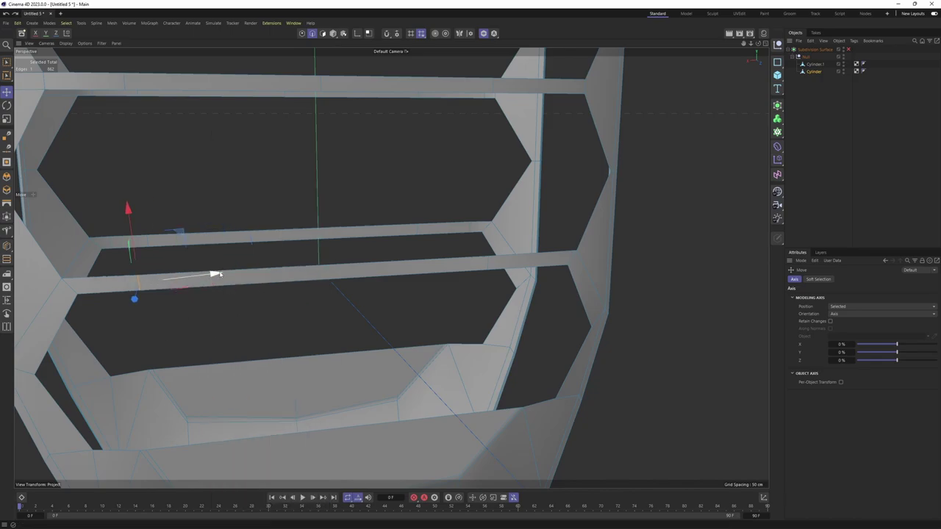
{"action": "right_click", "coordinate": [210, 277]}
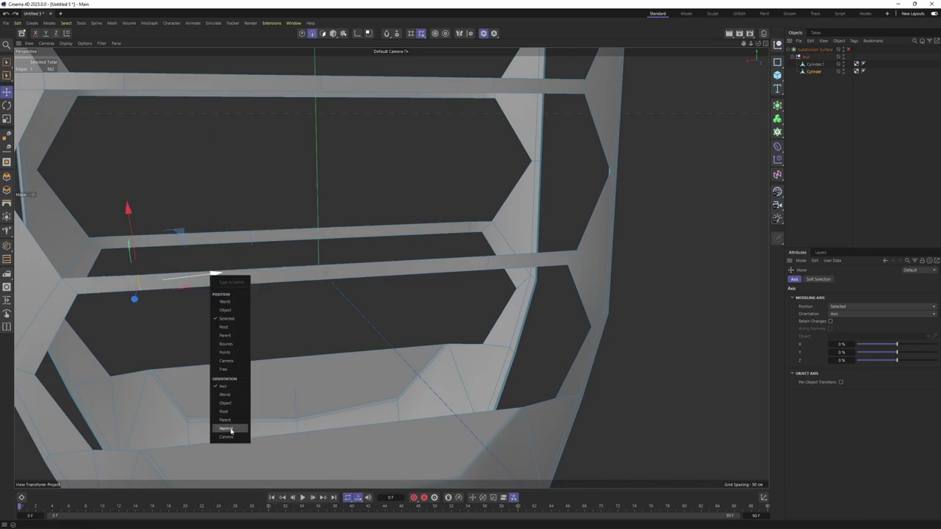
{"action": "left_click", "coordinate": [224, 394]}
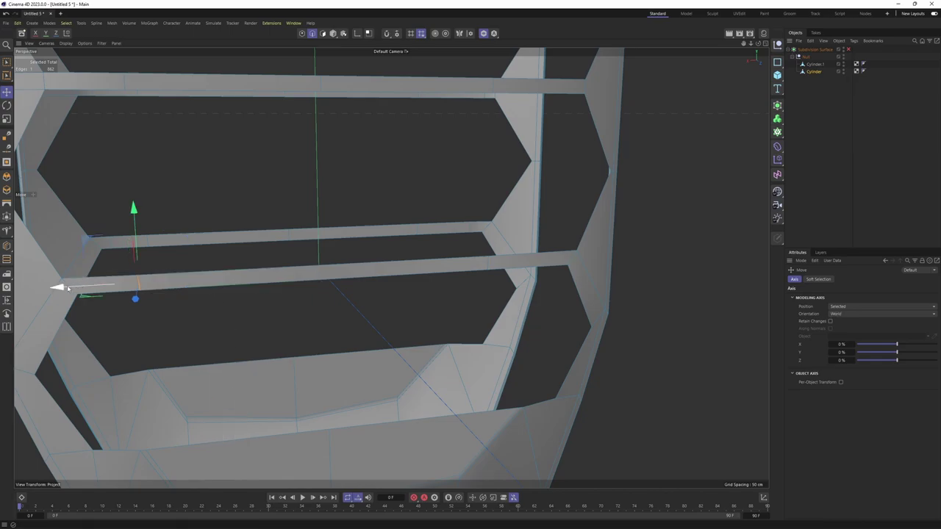
- Orbit around the frame to view the bars front-on and switch to point editing
{"action": "left_click_drag", "start_coordinate": [89, 289], "coordinate": [204, 273], "text": "alt"}
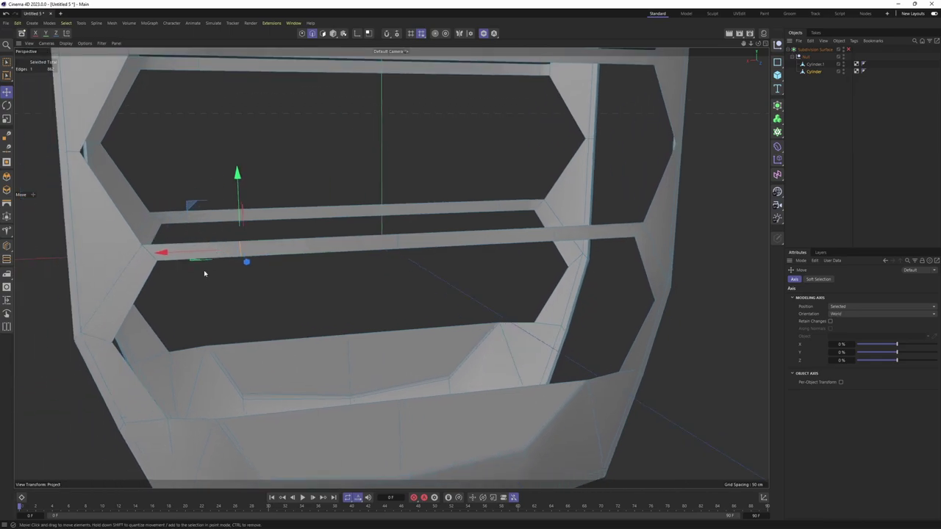
{"action": "scroll", "coordinate": [246, 261], "scroll_direction": "up", "scroll_amount": 2}
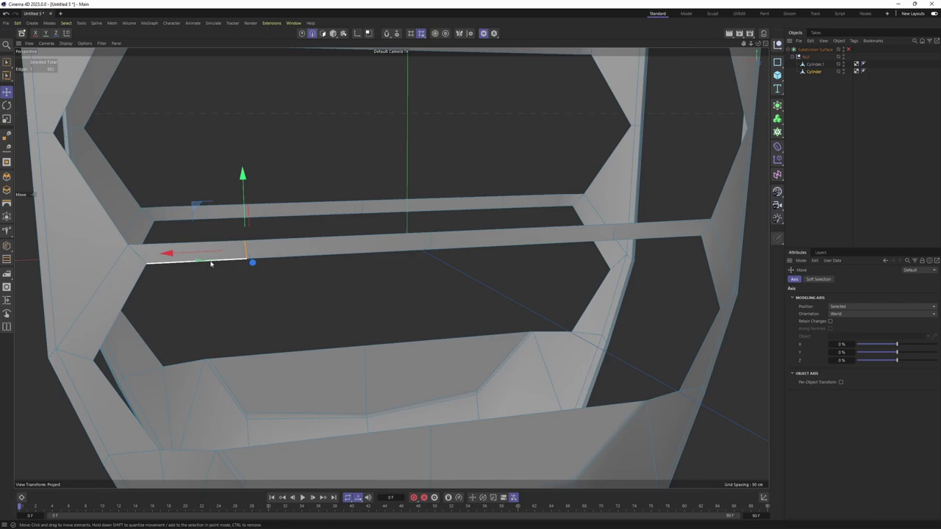
{"action": "mouse_move", "coordinate": [182, 464]}
{"action": "left_mouse_down", "text": "alt"}
{"action": "mouse_move", "coordinate": [210, 277]}
{"action": "mouse_move", "coordinate": [180, 253]}
{"action": "mouse_move", "coordinate": [218, 280]}
{"action": "left_mouse_up", "text": "alt"}
{"action": "left_click_drag", "start_coordinate": [176, 310], "coordinate": [149, 335], "text": "alt"}
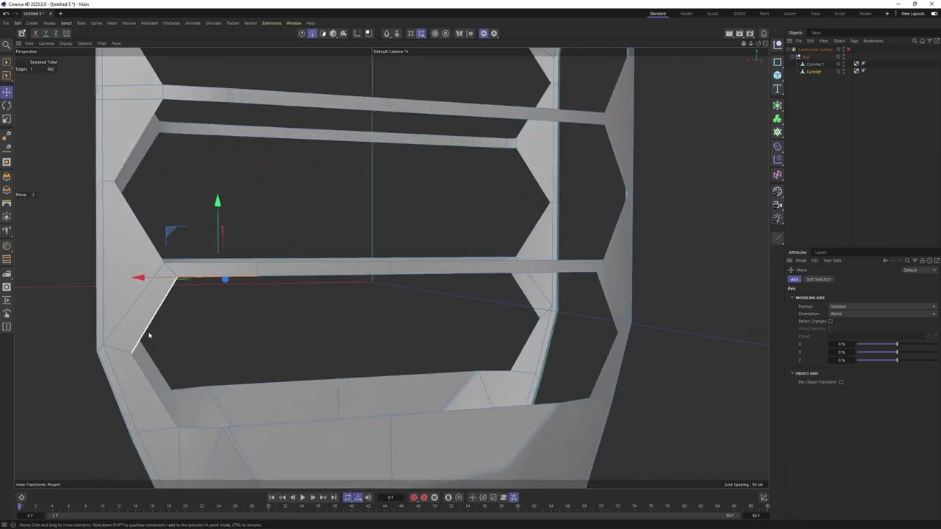
{"action": "left_click_drag", "start_coordinate": [186, 419], "coordinate": [218, 199], "text": "alt"}
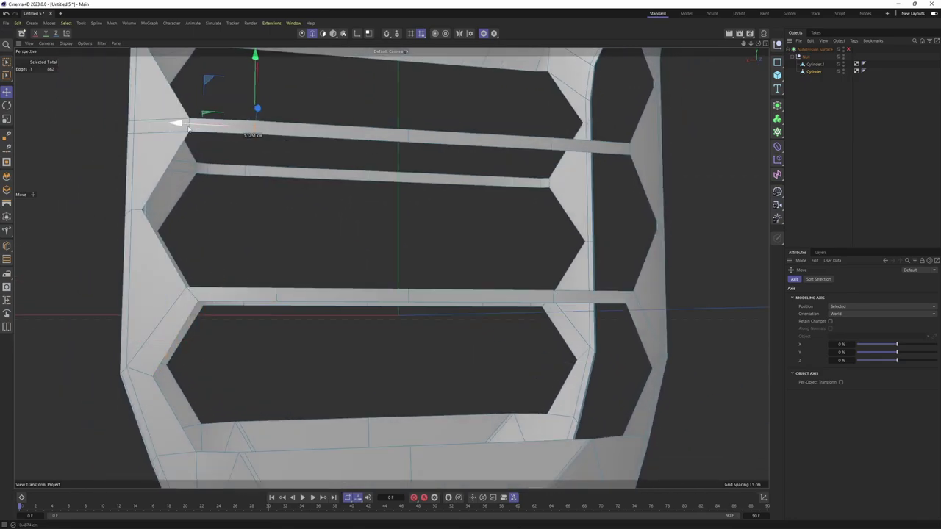
{"action": "left_click_drag", "start_coordinate": [209, 129], "coordinate": [415, 230], "text": "alt"}
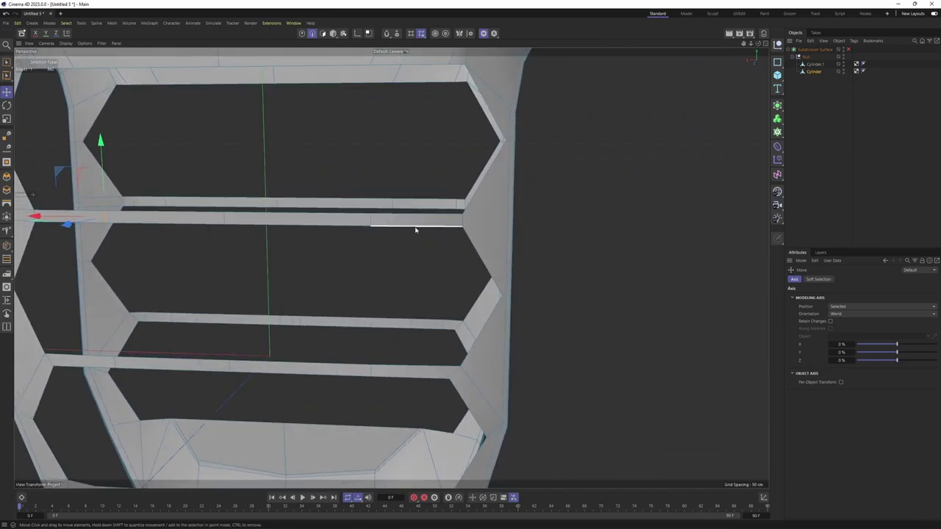
{"action": "mouse_move", "coordinate": [277, 227]}
{"action": "left_mouse_down", "text": "alt"}
{"action": "mouse_move", "coordinate": [287, 217]}
{"action": "mouse_move", "coordinate": [211, 152]}
{"action": "mouse_move", "coordinate": [214, 160]}
{"action": "left_mouse_up", "text": "alt"}
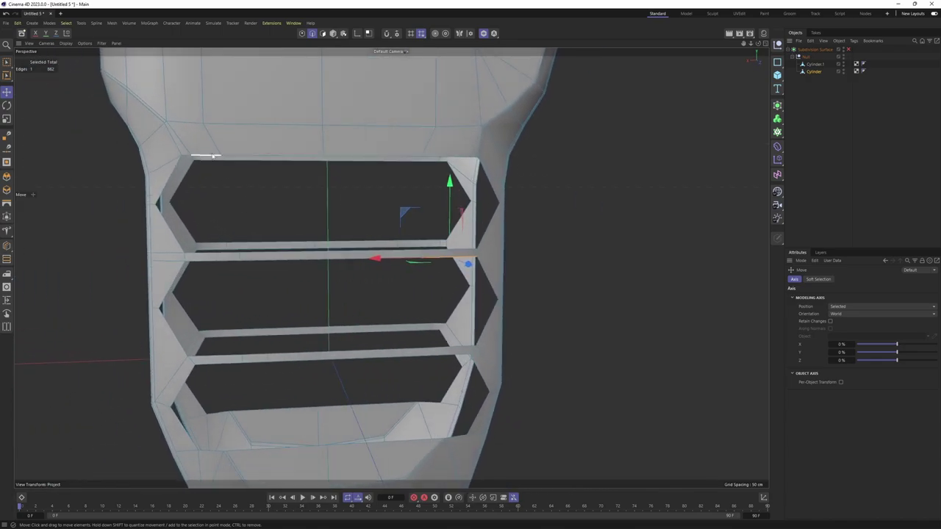
{"action": "key", "text": "Return"}
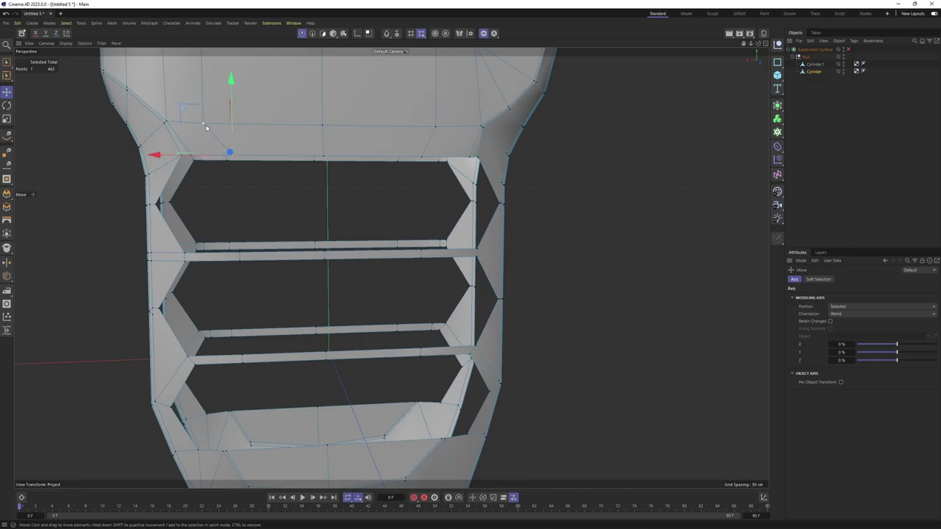
{"action": "left_click_drag", "start_coordinate": [170, 128], "coordinate": [256, 201], "text": "alt"}
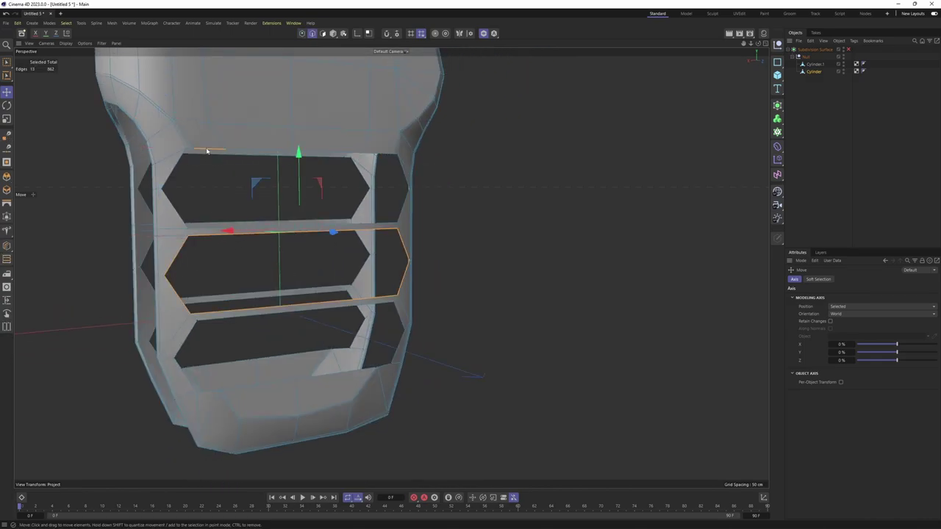
- Add another slot's edge loop and extrude the selected loops by 9.1 cm
{"action": "double_click", "coordinate": [234, 322], "text": "shift"}
{"action": "mouse_move", "coordinate": [234, 322]}
{"action": "left_mouse_down", "text": "alt"}
{"action": "mouse_move", "coordinate": [301, 315]}
{"action": "mouse_move", "coordinate": [343, 273]}
{"action": "left_mouse_up", "text": "alt"}
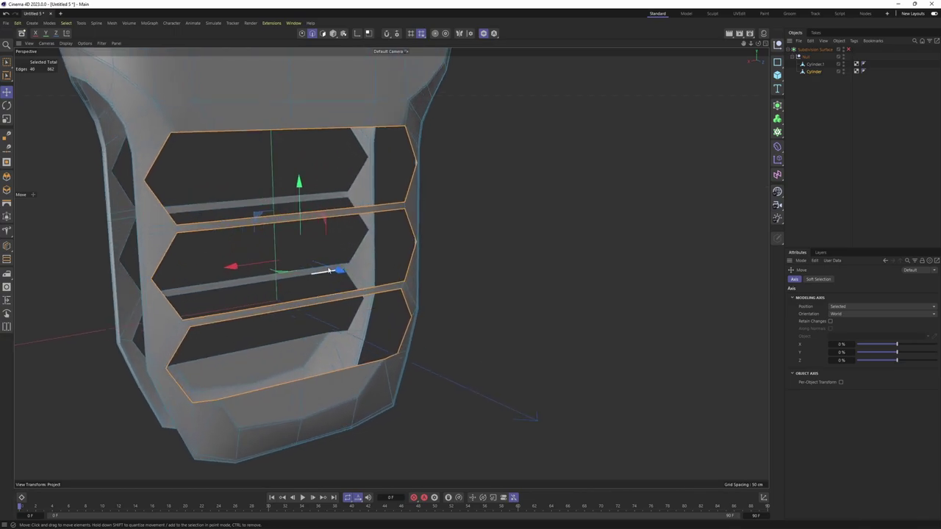
{"action": "right_click", "coordinate": [373, 200]}
{"action": "left_click", "coordinate": [390, 183]}
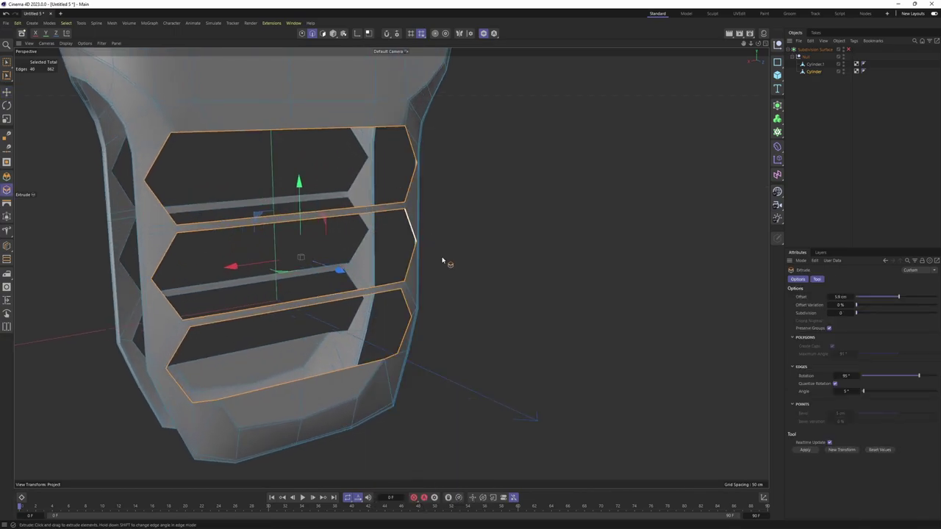
{"action": "key", "text": "F4"}
{"action": "mouse_move", "coordinate": [397, 252]}
{"action": "left_mouse_down"}
{"action": "mouse_move", "coordinate": [443, 251]}
{"action": "mouse_move", "coordinate": [402, 281]}
{"action": "mouse_move", "coordinate": [384, 269]}
{"action": "mouse_move", "coordinate": [388, 285]}
{"action": "mouse_move", "coordinate": [377, 272]}
{"action": "mouse_move", "coordinate": [446, 314]}
{"action": "mouse_move", "coordinate": [454, 305]}
{"action": "mouse_move", "coordinate": [342, 269]}
{"action": "left_mouse_up"}
{"action": "key", "text": "F5"}
{"action": "key", "text": "F1"}
- Preview the extrusions with smoothing, then loop-select the edge along the lower bar
{"action": "key", "text": "e"}
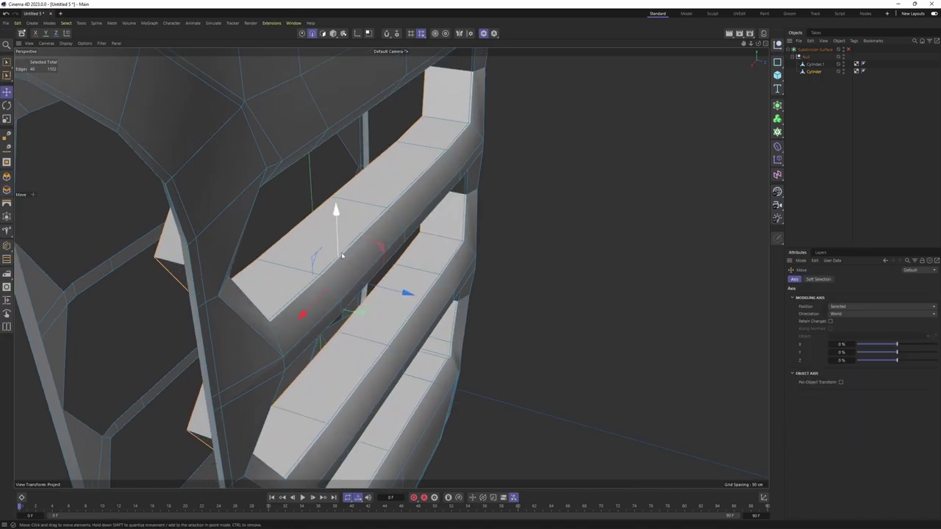
{"action": "mouse_move", "coordinate": [389, 171]}
{"action": "left_mouse_down", "text": "alt"}
{"action": "mouse_move", "coordinate": [342, 237]}
{"action": "mouse_move", "coordinate": [193, 188]}
{"action": "mouse_move", "coordinate": [566, 281]}
{"action": "left_mouse_up", "text": "alt"}
{"action": "key", "text": "q"}
{"action": "key", "text": "q"}
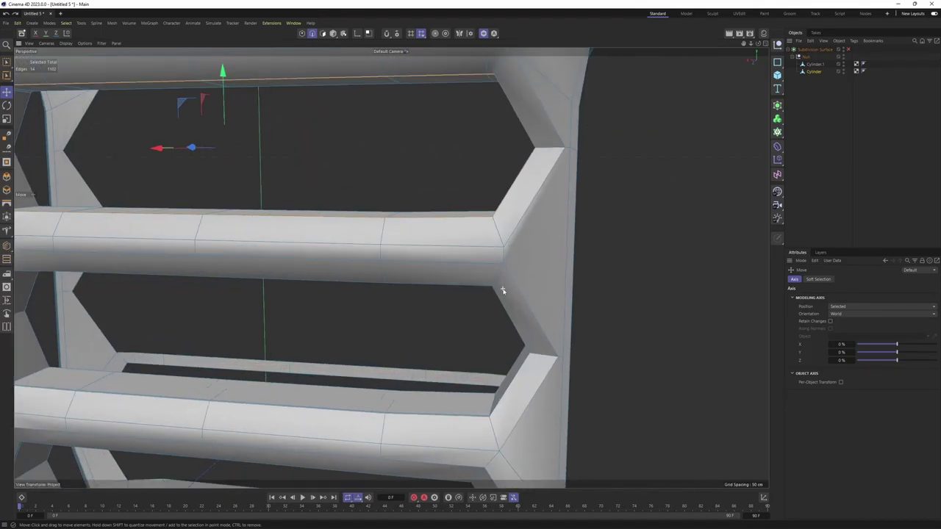
{"action": "key", "text": "u"}
{"action": "key", "text": "l"}
{"action": "left_click", "coordinate": [516, 298]}
{"action": "mouse_move", "coordinate": [528, 277]}
{"action": "left_mouse_down", "text": "alt"}
{"action": "mouse_move", "coordinate": [329, 213]}
{"action": "mouse_move", "coordinate": [236, 301]}
{"action": "mouse_move", "coordinate": [389, 267]}
{"action": "mouse_move", "coordinate": [221, 287]}
{"action": "left_mouse_up", "text": "alt"}
- Slide two edge loops above the upper slot closer to the bar's edge
{"action": "key", "text": "m"}
{"action": "key", "text": "o"}
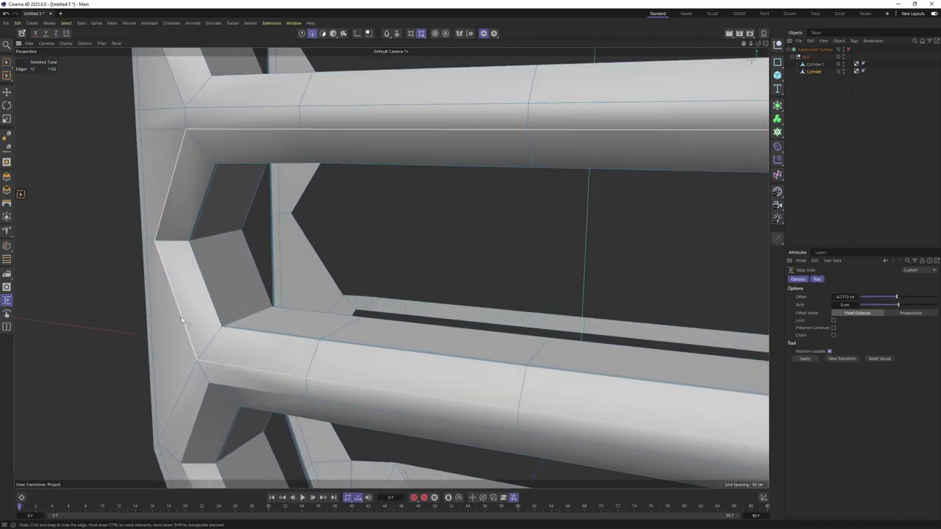
{"action": "left_click_drag", "start_coordinate": [182, 320], "coordinate": [221, 277]}
{"action": "key", "text": "u"}
{"action": "key", "text": "l"}
{"action": "left_click", "coordinate": [178, 253]}
{"action": "key", "text": "m"}
{"action": "key", "text": "o"}
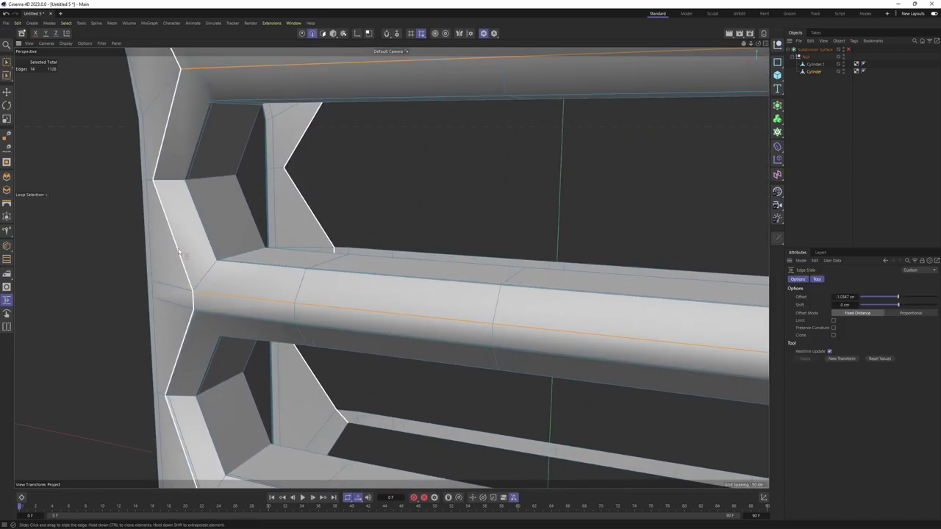
{"action": "left_click_drag", "start_coordinate": [180, 254], "coordinate": [218, 394], "text": "alt"}
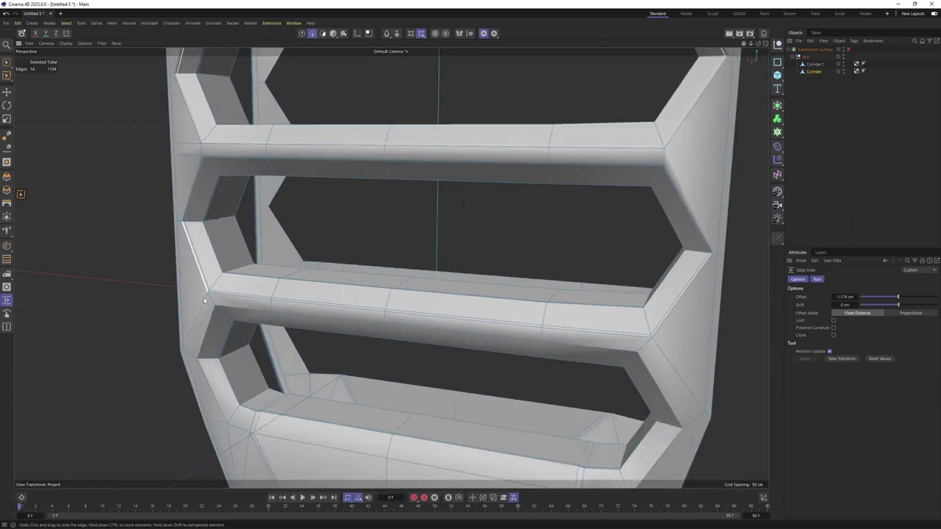
- Slide the lower bar's edge loop slightly toward the slot opening
{"action": "key", "text": "u"}
{"action": "key", "text": "l"}
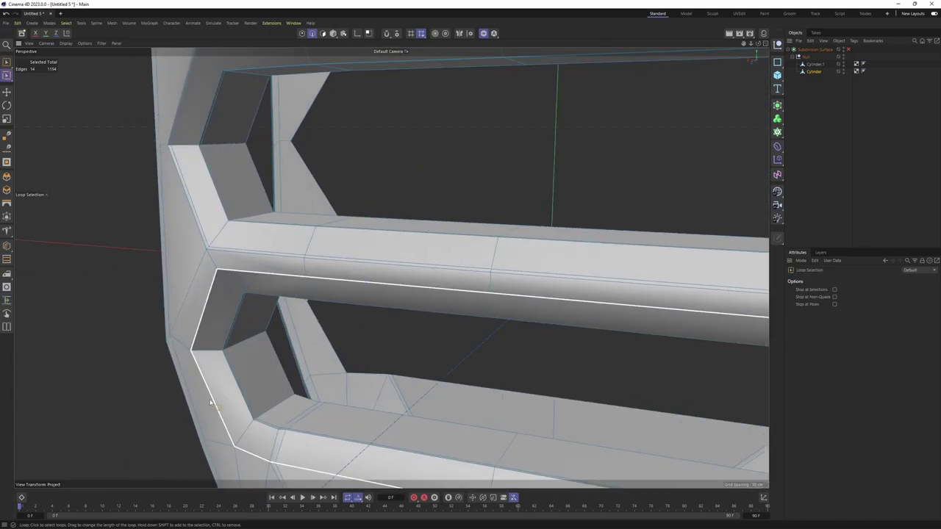
{"action": "left_click", "coordinate": [210, 402]}
{"action": "key", "text": "m"}
{"action": "key", "text": "o"}
{"action": "left_click_drag", "start_coordinate": [216, 414], "coordinate": [220, 413]}
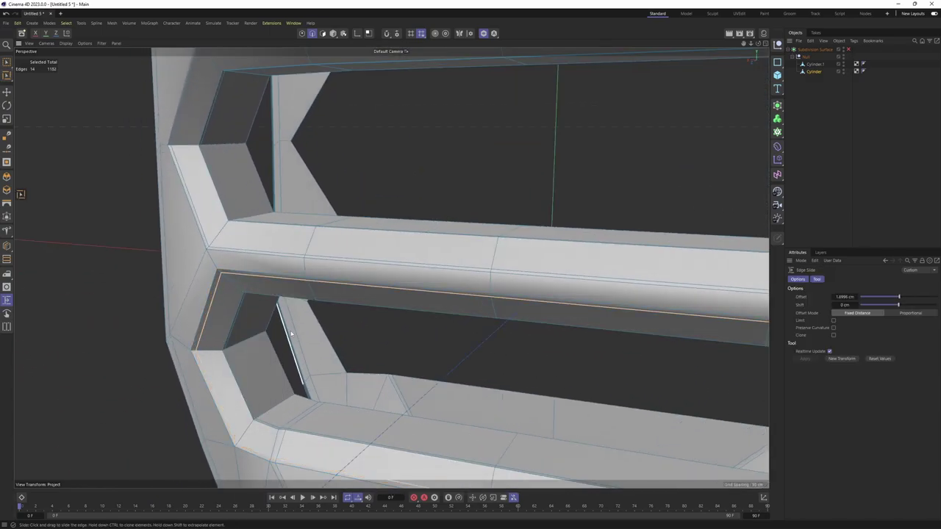
- Compare the smoothed rounded slots with the low-poly cage from several angles
{"action": "left_click_drag", "start_coordinate": [290, 333], "coordinate": [713, 199], "text": "alt"}
{"action": "key", "text": "q"}
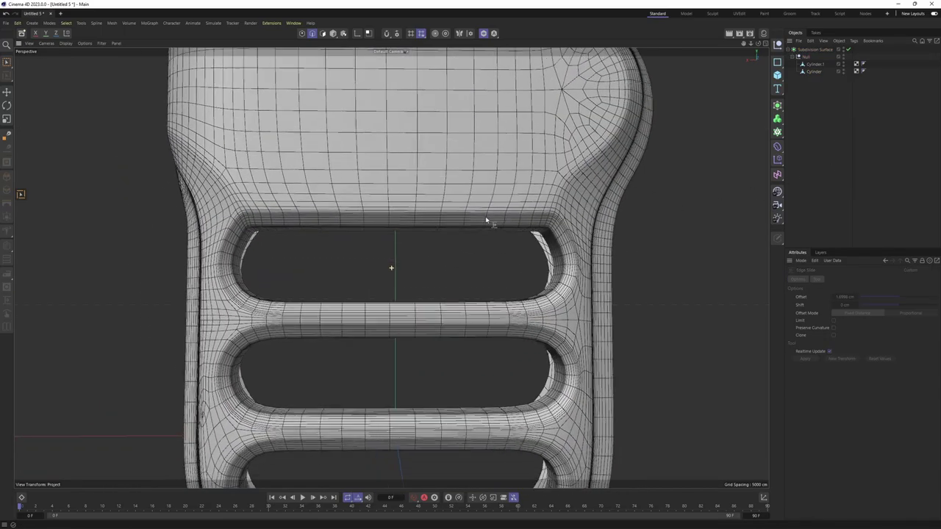
{"action": "mouse_move", "coordinate": [485, 219]}
{"action": "left_mouse_down", "text": "alt"}
{"action": "mouse_move", "coordinate": [541, 204]}
{"action": "mouse_move", "coordinate": [446, 185]}
{"action": "mouse_move", "coordinate": [390, 189]}
{"action": "mouse_move", "coordinate": [408, 200]}
{"action": "mouse_move", "coordinate": [385, 257]}
{"action": "mouse_move", "coordinate": [404, 218]}
{"action": "mouse_move", "coordinate": [390, 300]}
{"action": "mouse_move", "coordinate": [481, 184]}
{"action": "mouse_move", "coordinate": [492, 196]}
{"action": "mouse_move", "coordinate": [293, 342]}
{"action": "mouse_move", "coordinate": [338, 296]}
{"action": "mouse_move", "coordinate": [304, 279]}
{"action": "left_mouse_up", "text": "alt"}
{"action": "scroll", "coordinate": [293, 342], "scroll_direction": "up", "scroll_amount": 3}
{"action": "key", "text": "q"}
{"action": "key", "text": "q"}
{"action": "scroll", "coordinate": [369, 282], "scroll_direction": "up", "scroll_amount": 2}
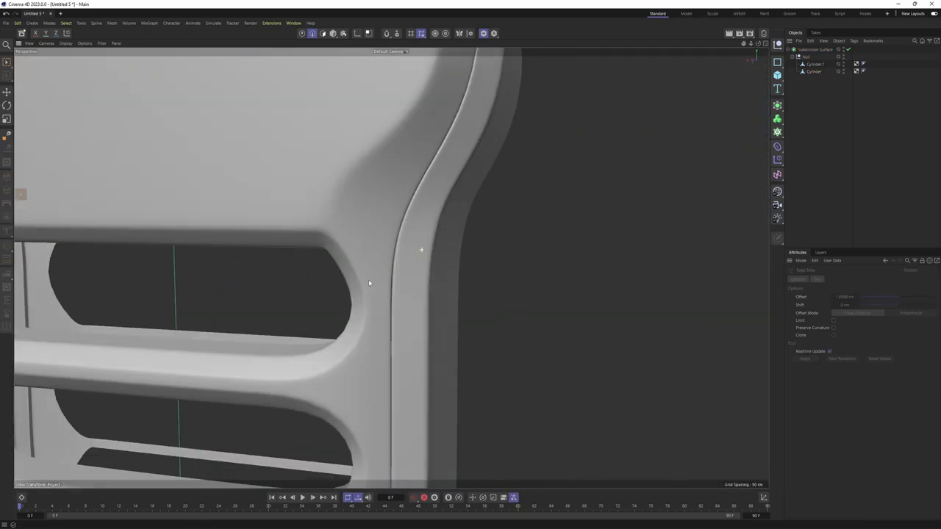
{"action": "mouse_move", "coordinate": [369, 283]}
{"action": "left_mouse_down", "text": "alt"}
{"action": "mouse_move", "coordinate": [380, 213]}
{"action": "mouse_move", "coordinate": [342, 249]}
{"action": "mouse_move", "coordinate": [428, 210]}
{"action": "mouse_move", "coordinate": [485, 228]}
{"action": "mouse_move", "coordinate": [275, 225]}
{"action": "left_mouse_up", "text": "alt"}
{"action": "key", "text": "q"}
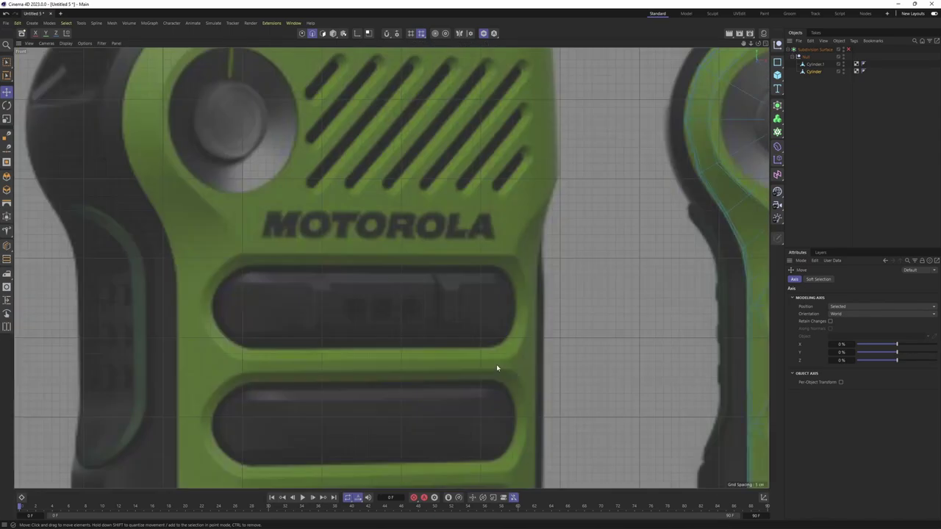
{"action": "scroll", "coordinate": [344, 272], "scroll_direction": "up", "scroll_amount": 2}
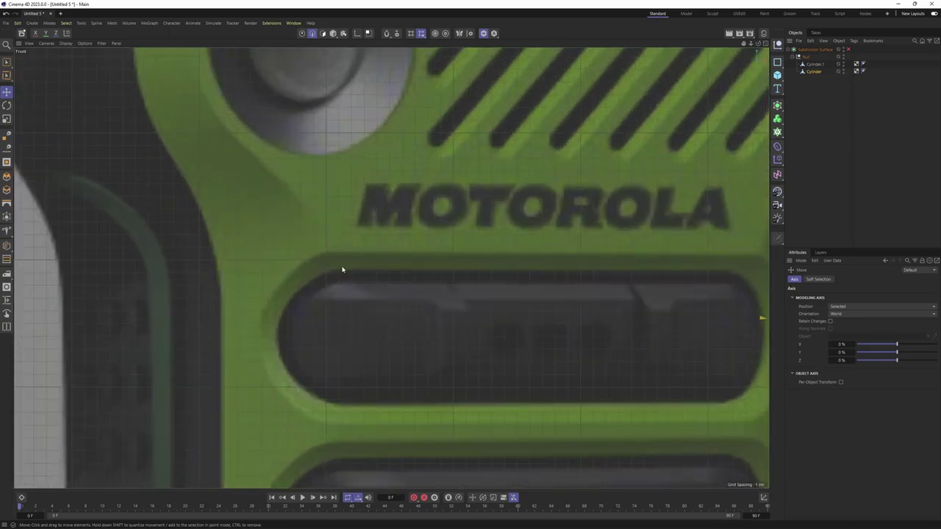
{"action": "middle_click", "coordinate": [341, 269]}
{"action": "middle_click", "coordinate": [197, 255]}
{"action": "scroll", "coordinate": [197, 255], "scroll_direction": "up", "scroll_amount": 1}
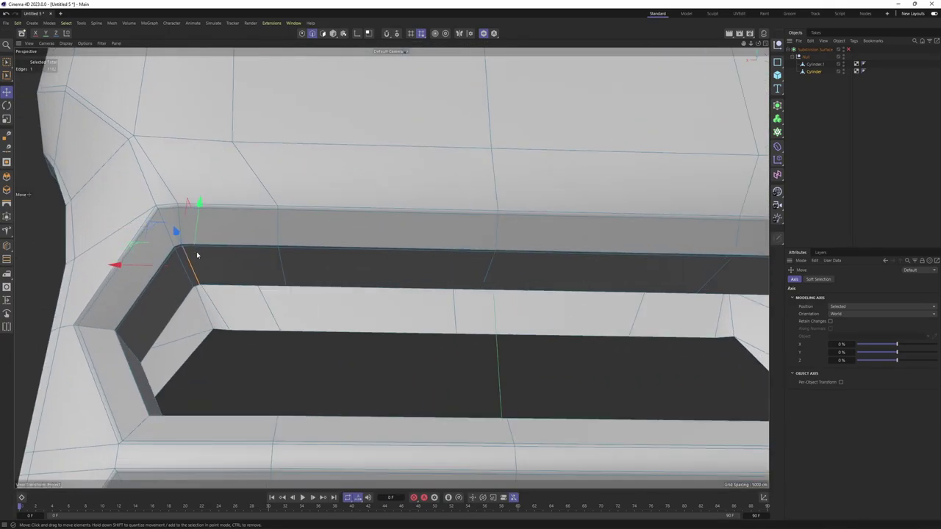
{"action": "scroll", "coordinate": [197, 255], "scroll_direction": "up", "scroll_amount": 1}
- Slide a point near the slot corner onto its neighbouring vertex
{"action": "key", "text": "m"}
{"action": "key", "text": "o"}
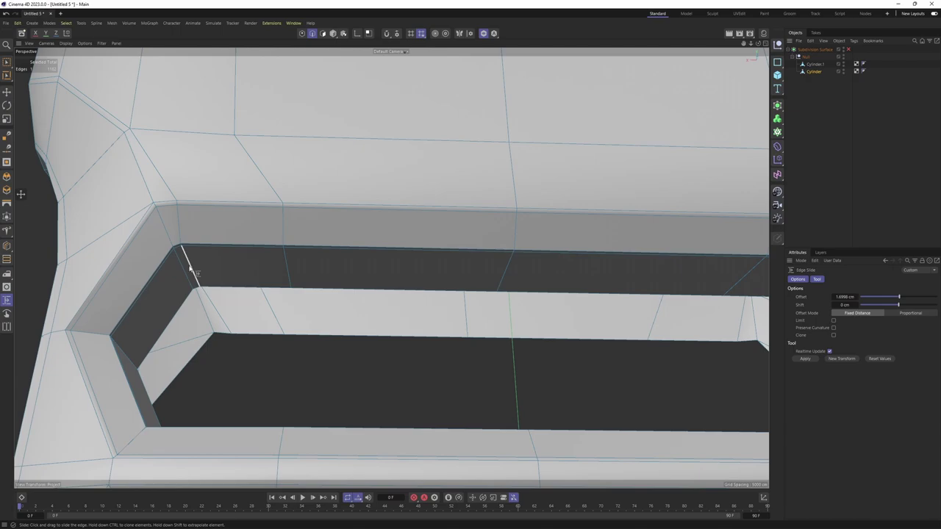
{"action": "key", "text": "Return"}
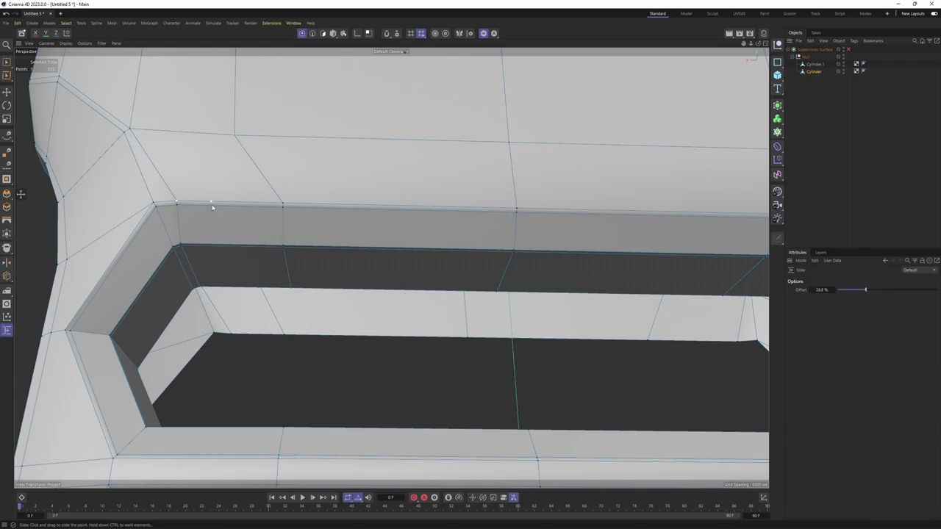
{"action": "left_click_drag", "start_coordinate": [266, 213], "coordinate": [295, 216]}
{"action": "key", "text": "Return"}
{"action": "key", "text": "e"}
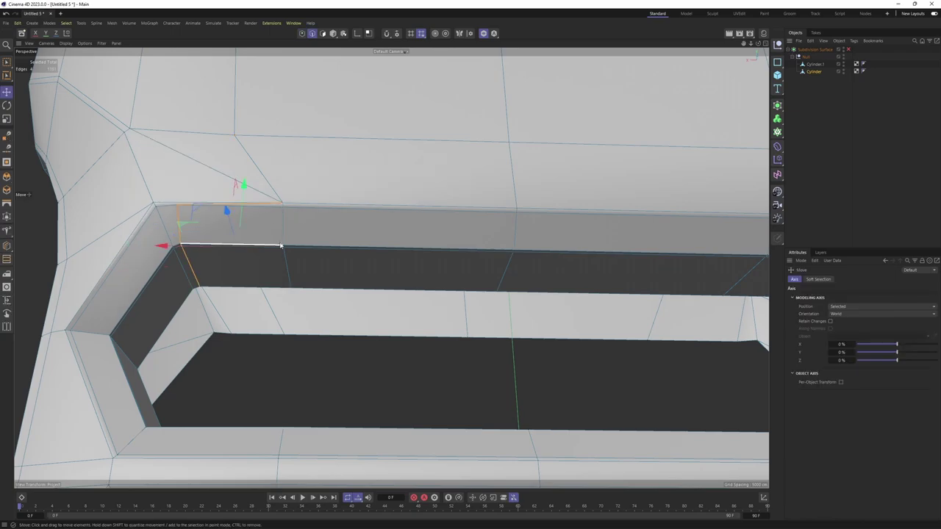
- Check the smoothed shape closely around the upper slot corner
{"action": "mouse_move", "coordinate": [280, 245]}
{"action": "left_mouse_down", "text": "alt"}
{"action": "mouse_move", "coordinate": [279, 254]}
{"action": "mouse_move", "coordinate": [346, 210]}
{"action": "mouse_move", "coordinate": [375, 228]}
{"action": "mouse_move", "coordinate": [322, 231]}
{"action": "mouse_move", "coordinate": [344, 230]}
{"action": "left_mouse_up", "text": "alt"}
{"action": "key", "text": "q"}
{"action": "key", "text": "F5"}
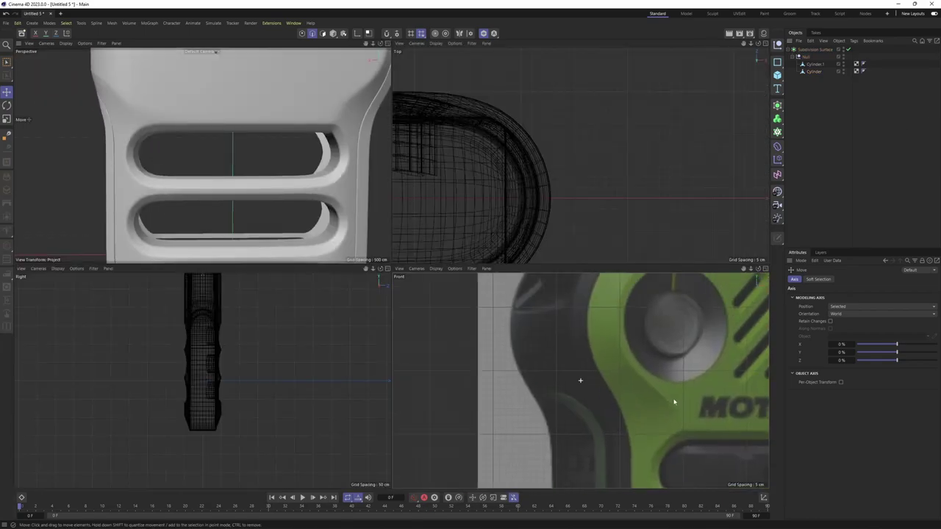
{"action": "middle_click_drag", "start_coordinate": [673, 401], "coordinate": [652, 378], "text": "alt"}
{"action": "key", "text": "F1"}
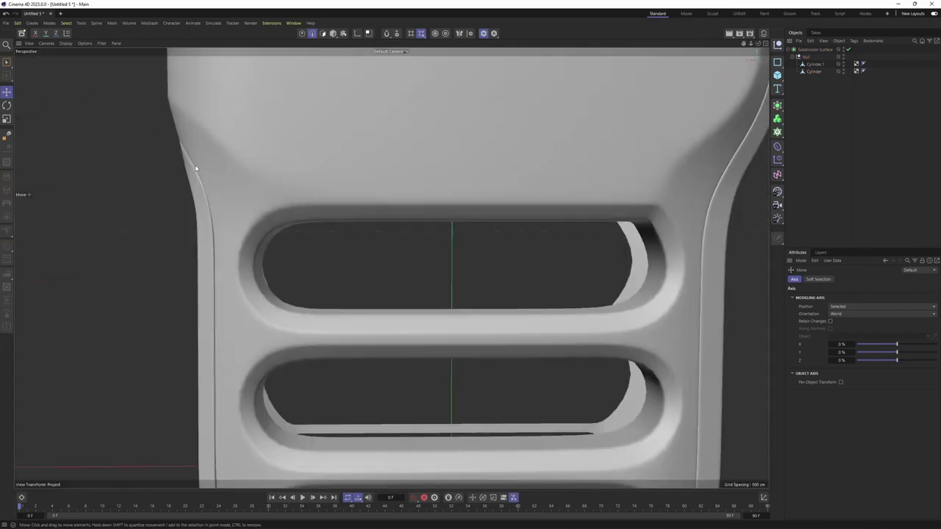
{"action": "left_click_drag", "start_coordinate": [195, 164], "coordinate": [294, 199], "text": "alt"}
{"action": "scroll", "coordinate": [331, 207], "scroll_direction": "up", "scroll_amount": 3}
{"action": "key", "text": "q"}
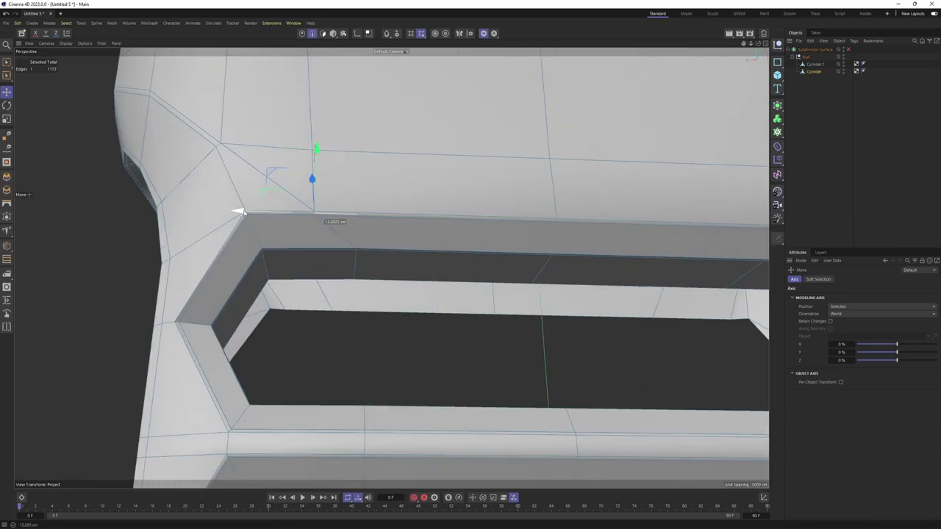
{"action": "key", "text": "q"}
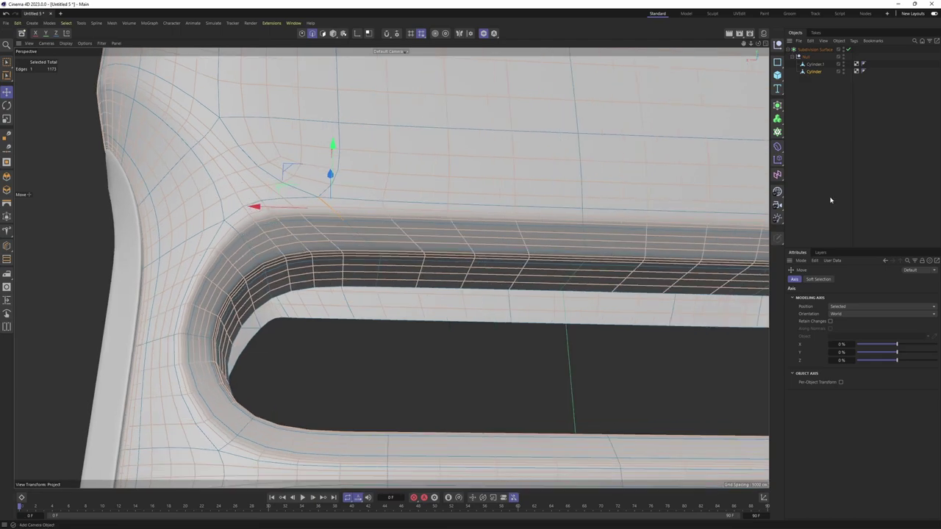
- Frame the upper slot's top edge in the perspective view with the cage showing
{"action": "left_click", "coordinate": [831, 196]}
{"action": "scroll", "coordinate": [305, 248], "scroll_direction": "up", "scroll_amount": 2}
{"action": "scroll", "coordinate": [305, 248], "scroll_direction": "down", "scroll_amount": 2}
{"action": "scroll", "coordinate": [275, 247], "scroll_direction": "down", "scroll_amount": 3}
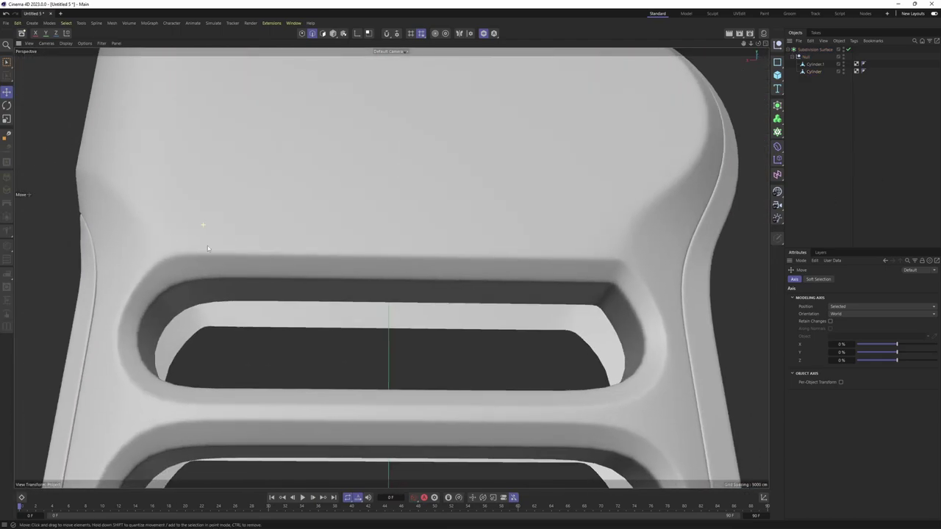
{"action": "scroll", "coordinate": [295, 303], "scroll_direction": "down", "scroll_amount": 3}
{"action": "scroll", "coordinate": [294, 312], "scroll_direction": "down", "scroll_amount": 2}
{"action": "middle_click", "coordinate": [444, 355]}
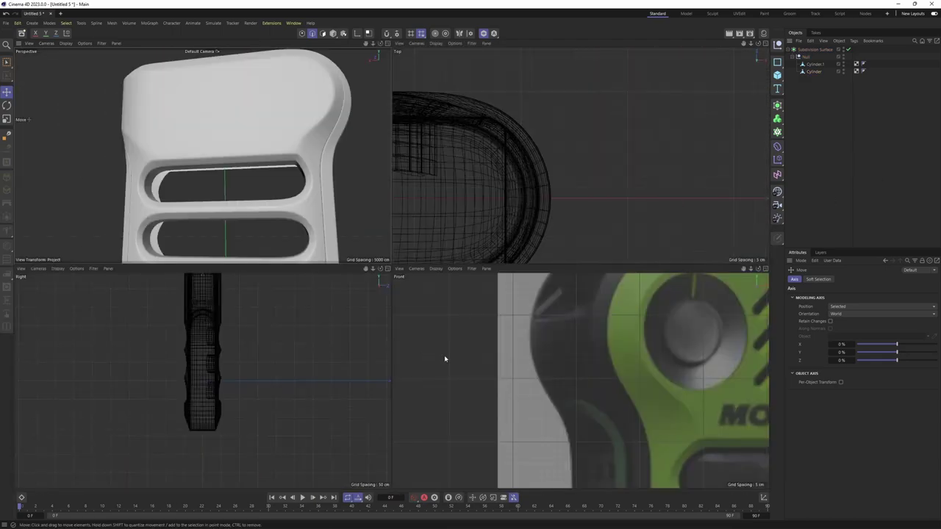
{"action": "scroll", "coordinate": [643, 365], "scroll_direction": "up", "scroll_amount": 2}
{"action": "scroll", "coordinate": [578, 371], "scroll_direction": "up", "scroll_amount": 2}
{"action": "key", "text": "F1"}
{"action": "key", "text": "q"}
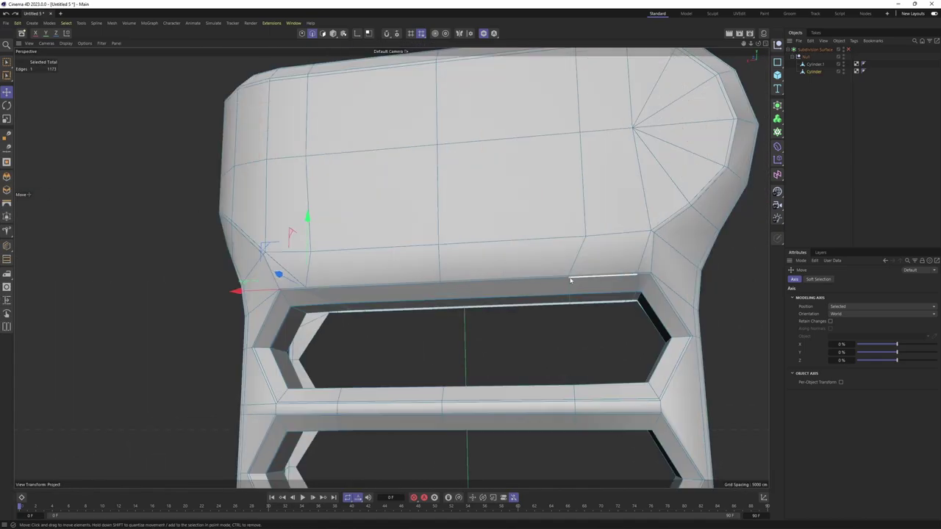
{"action": "left_click_drag", "start_coordinate": [578, 371], "coordinate": [548, 279], "text": "alt"}
{"action": "scroll", "coordinate": [547, 279], "scroll_direction": "up", "scroll_amount": 3}
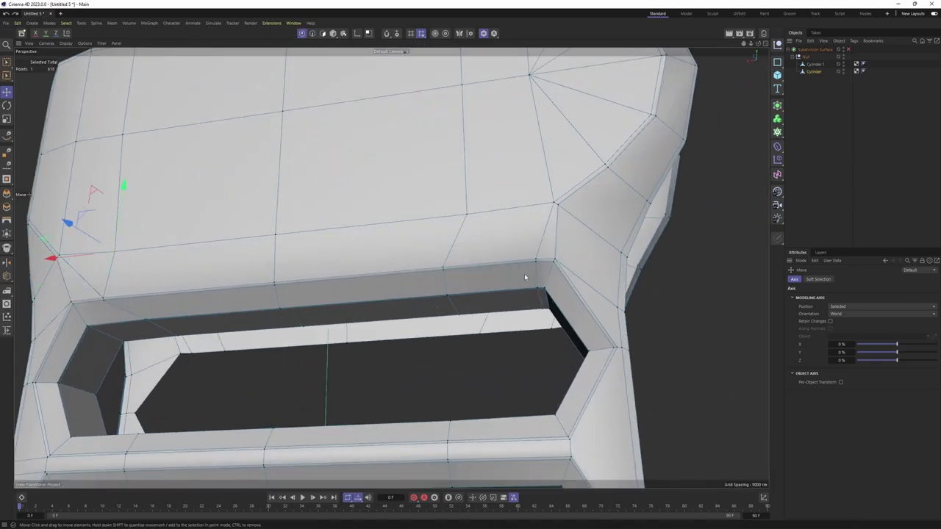
- Shift the edges above the upper slot's rim sideways with Slide and Move
{"action": "key", "text": "m"}
{"action": "key", "text": "o"}
{"action": "scroll", "coordinate": [535, 264], "scroll_direction": "up", "scroll_amount": 1}
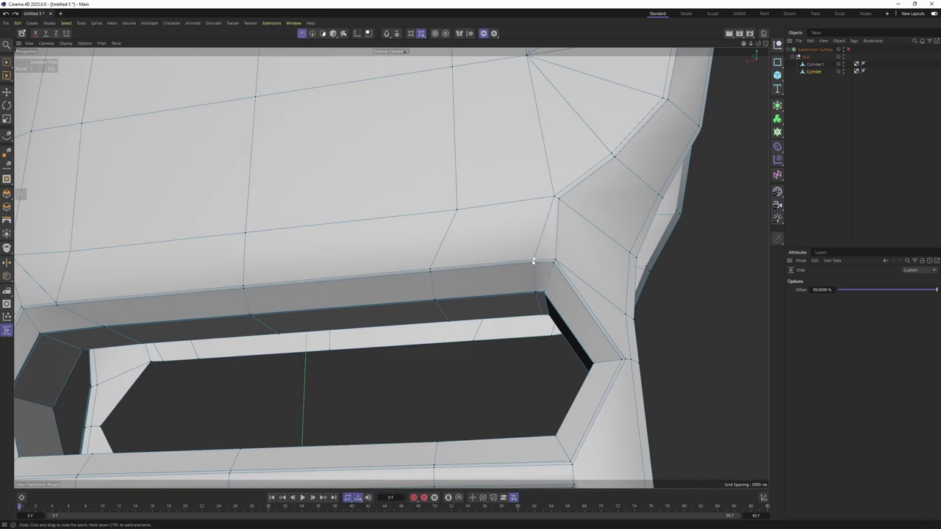
{"action": "key", "text": "e"}
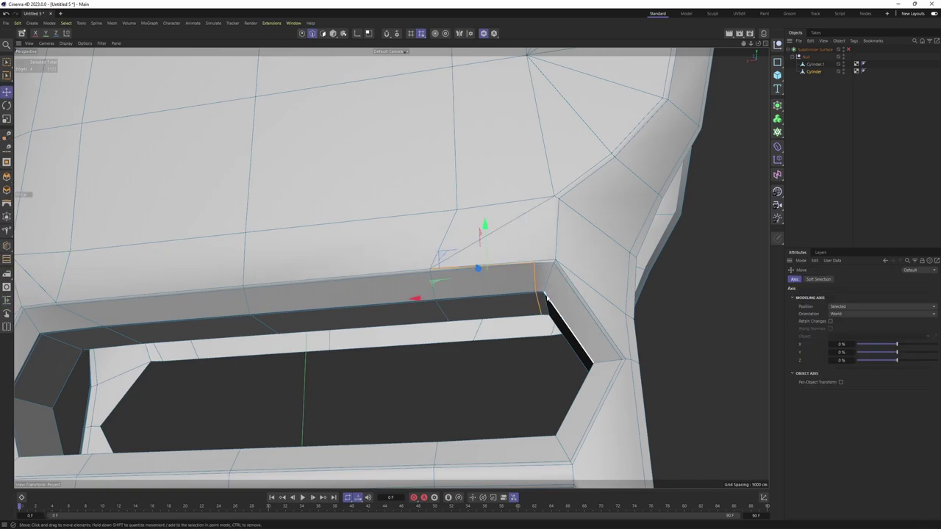
{"action": "left_click_drag", "start_coordinate": [544, 294], "coordinate": [525, 274], "text": "alt"}
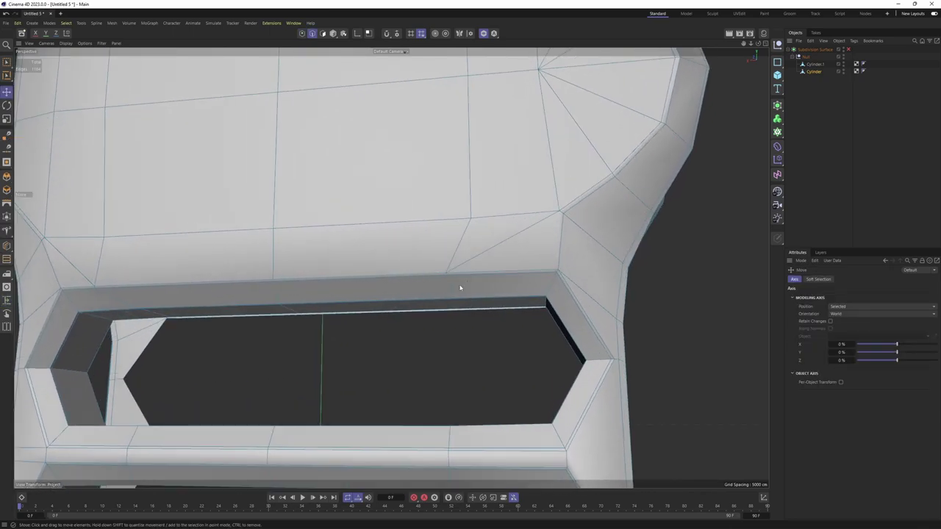
{"action": "scroll", "coordinate": [456, 282], "scroll_direction": "up", "scroll_amount": 1}
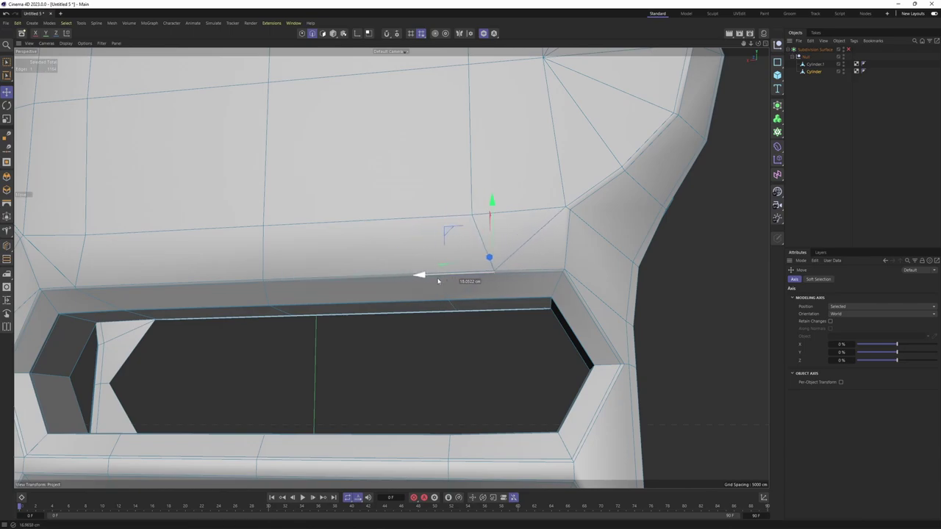
- Preview the smoothed result from a higher view with mesh lines shown over the shading
{"action": "key", "text": "q"}
{"action": "key", "text": "q"}
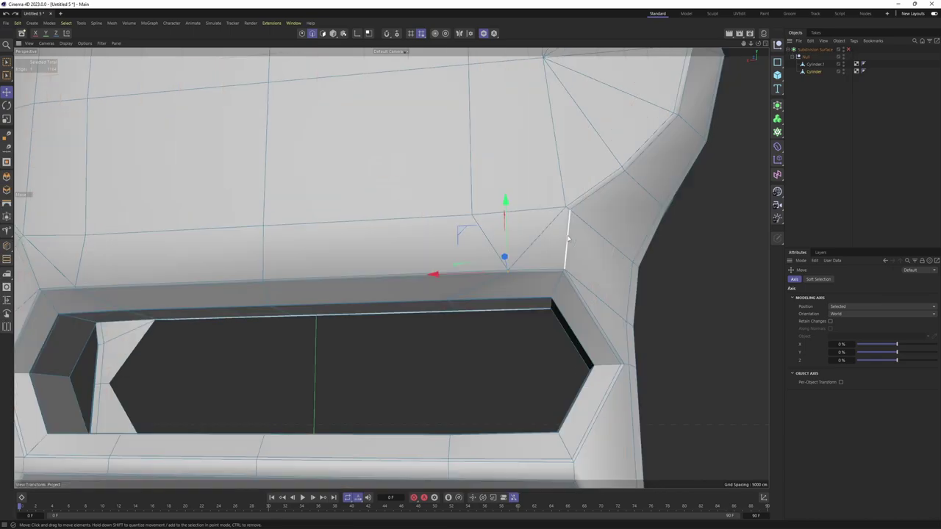
{"action": "mouse_move", "coordinate": [456, 228]}
{"action": "left_mouse_down", "text": "alt"}
{"action": "mouse_move", "coordinate": [539, 254]}
{"action": "mouse_move", "coordinate": [531, 266]}
{"action": "mouse_move", "coordinate": [390, 266]}
{"action": "mouse_move", "coordinate": [546, 284]}
{"action": "left_mouse_up", "text": "alt"}
{"action": "key", "text": "q"}
{"action": "scroll", "coordinate": [538, 253], "scroll_direction": "down", "scroll_amount": 2}
{"action": "scroll", "coordinate": [526, 255], "scroll_direction": "down", "scroll_amount": 2}
{"action": "scroll", "coordinate": [391, 267], "scroll_direction": "up", "scroll_amount": 2}
{"action": "key", "text": "n"}
{"action": "key", "text": "b"}
{"action": "key", "text": "q"}
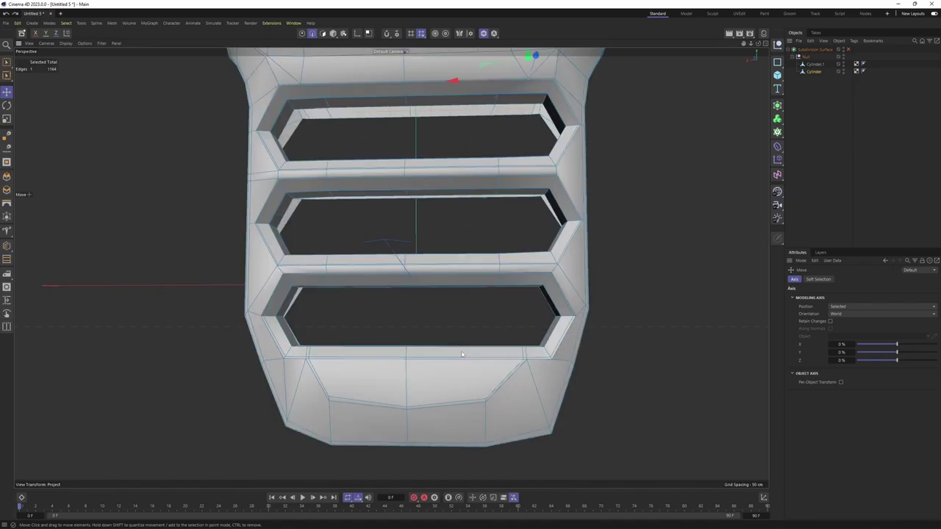
{"action": "middle_click", "coordinate": [631, 420]}
{"action": "middle_click", "coordinate": [631, 419]}
{"action": "scroll", "coordinate": [454, 280], "scroll_direction": "down", "scroll_amount": 3}
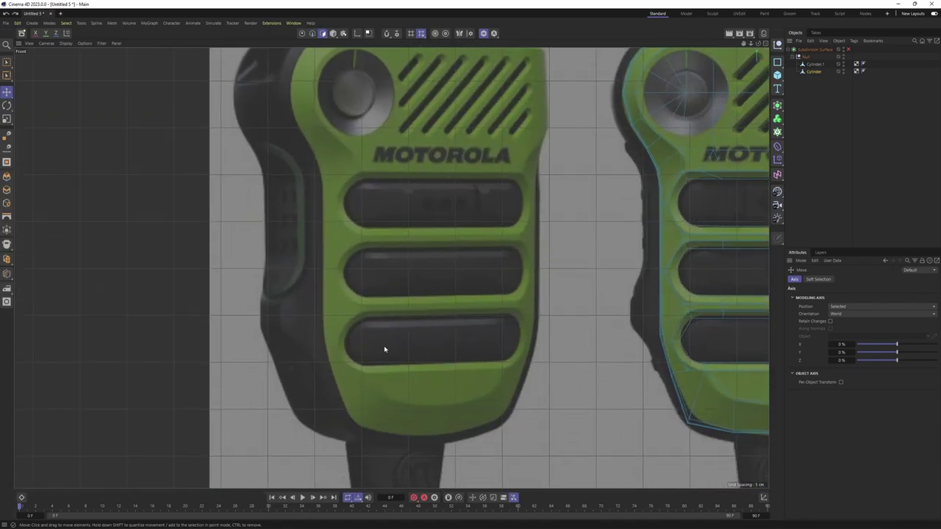
{"action": "scroll", "coordinate": [674, 367], "scroll_direction": "up", "scroll_amount": 2}
{"action": "scroll", "coordinate": [490, 373], "scroll_direction": "up", "scroll_amount": 1}
{"action": "key", "text": "Return"}
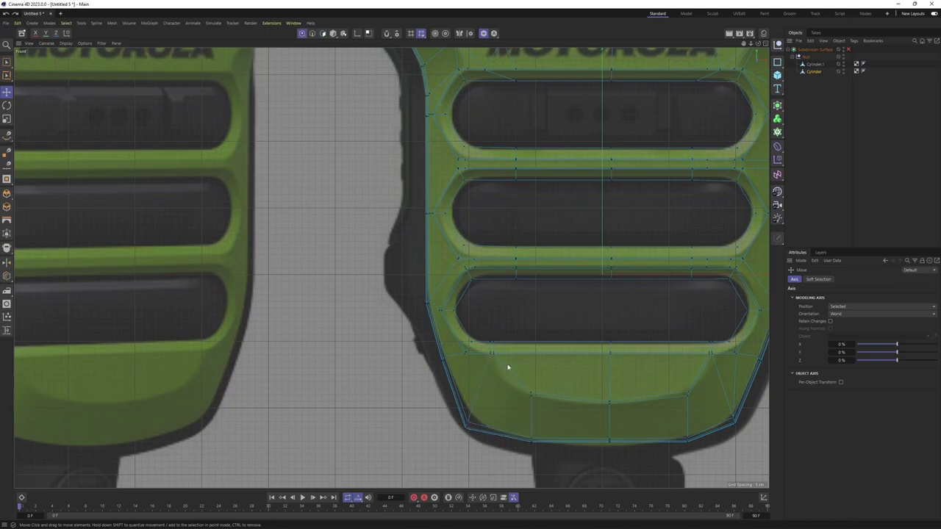
{"action": "key", "text": "u"}
{"action": "key", "text": "l"}
{"action": "key", "text": "0"}
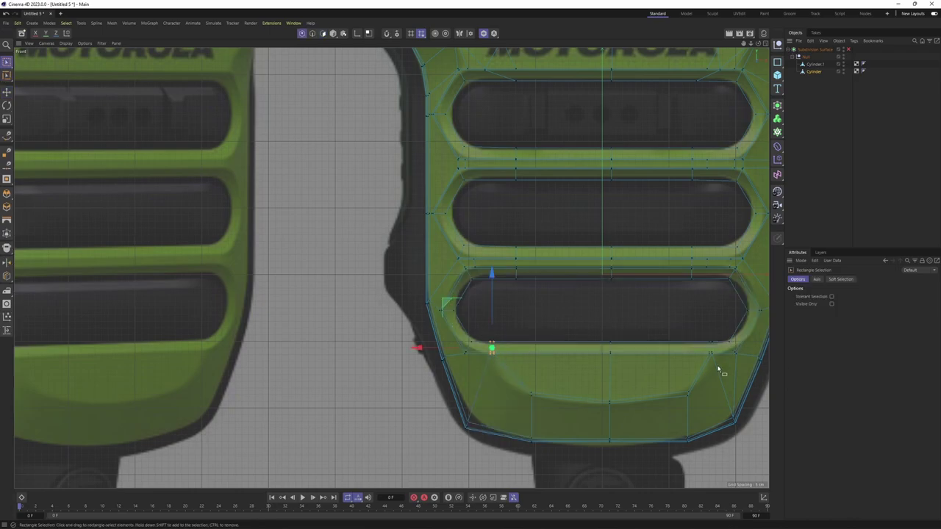
{"action": "middle_click_drag", "start_coordinate": [720, 371], "coordinate": [649, 375]}
{"action": "middle_click_drag", "start_coordinate": [262, 376], "coordinate": [346, 336]}
{"action": "middle_click", "coordinate": [346, 335]}
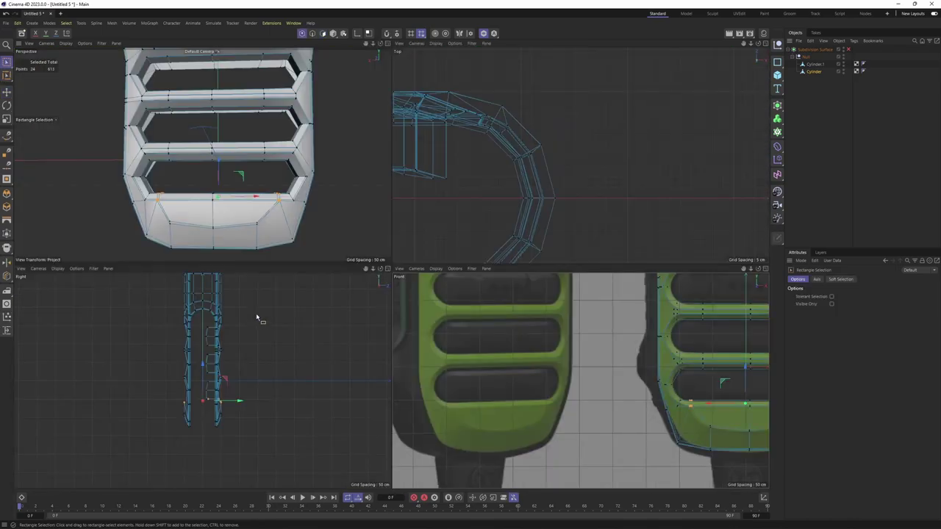
{"action": "key", "text": "F1"}
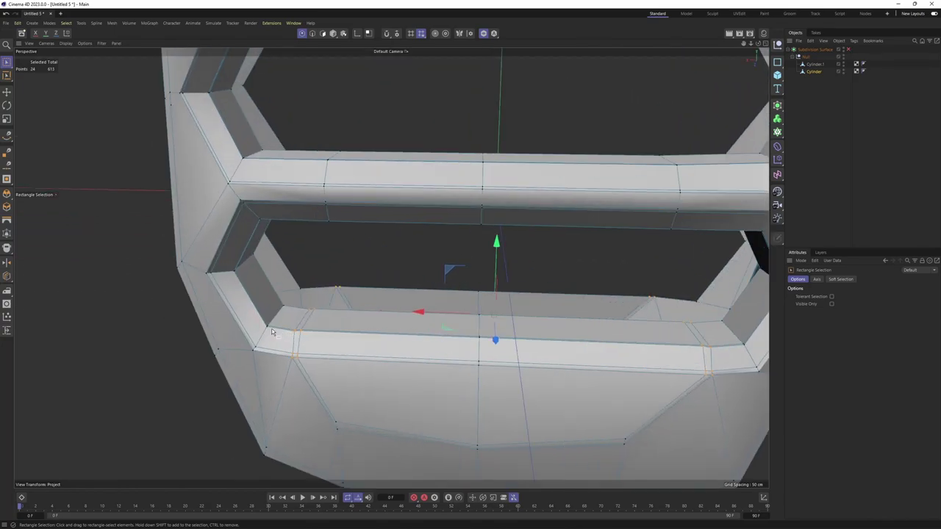
{"action": "key", "text": "e"}
{"action": "left_click", "coordinate": [462, 361]}
{"action": "key", "text": "q"}
{"action": "scroll", "coordinate": [441, 331], "scroll_direction": "down", "scroll_amount": 5}
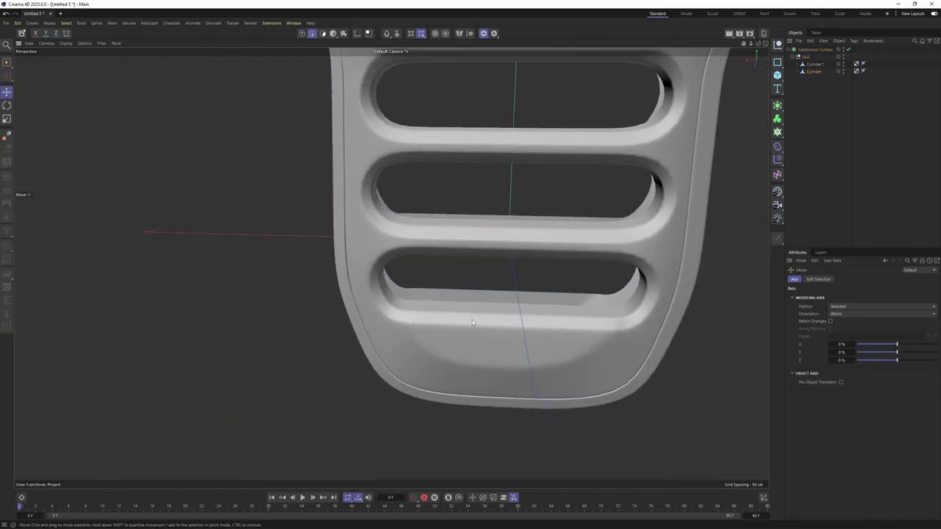
{"action": "mouse_move", "coordinate": [417, 303]}
{"action": "left_mouse_down", "text": "alt"}
{"action": "mouse_move", "coordinate": [420, 340]}
{"action": "mouse_move", "coordinate": [437, 294]}
{"action": "left_mouse_up", "text": "alt"}
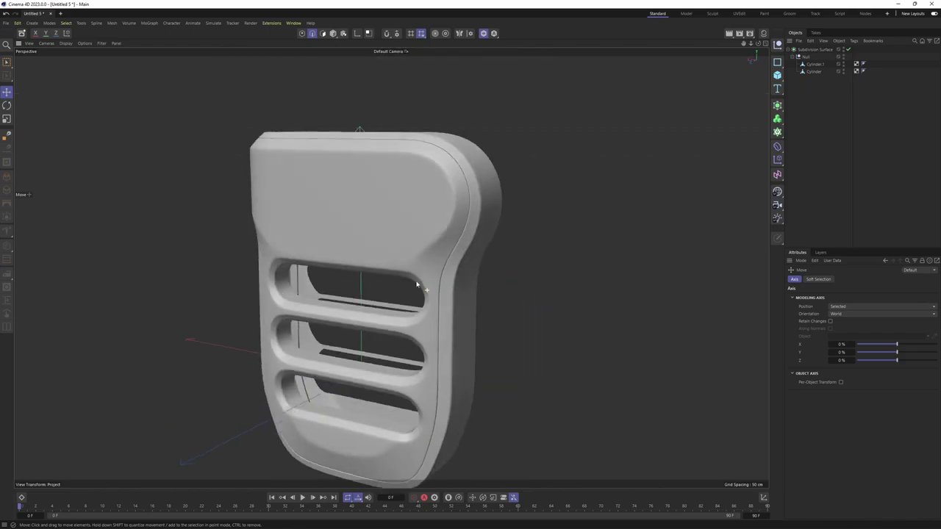
{"action": "key", "text": "q"}
{"action": "left_click", "coordinate": [358, 223]}
{"action": "right_click", "coordinate": [424, 249]}
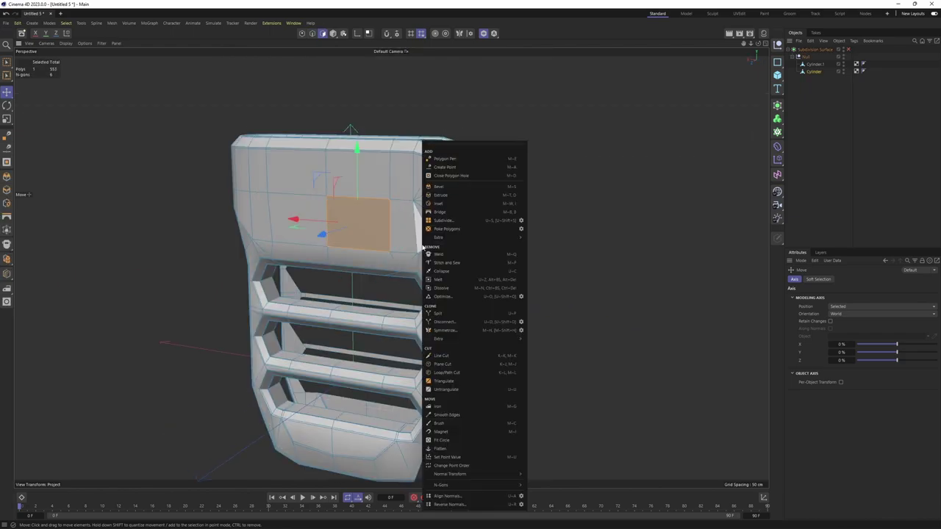
{"action": "key", "text": "Escape"}
{"action": "mouse_move", "coordinate": [496, 330]}
{"action": "left_mouse_down", "text": "alt"}
{"action": "mouse_move", "coordinate": [399, 296]}
{"action": "mouse_move", "coordinate": [308, 288]}
{"action": "mouse_move", "coordinate": [578, 266]}
{"action": "mouse_move", "coordinate": [214, 210]}
{"action": "mouse_move", "coordinate": [307, 257]}
{"action": "left_mouse_up", "text": "alt"}
{"action": "key", "text": "q"}
{"action": "scroll", "coordinate": [307, 256], "scroll_direction": "up", "scroll_amount": 3}
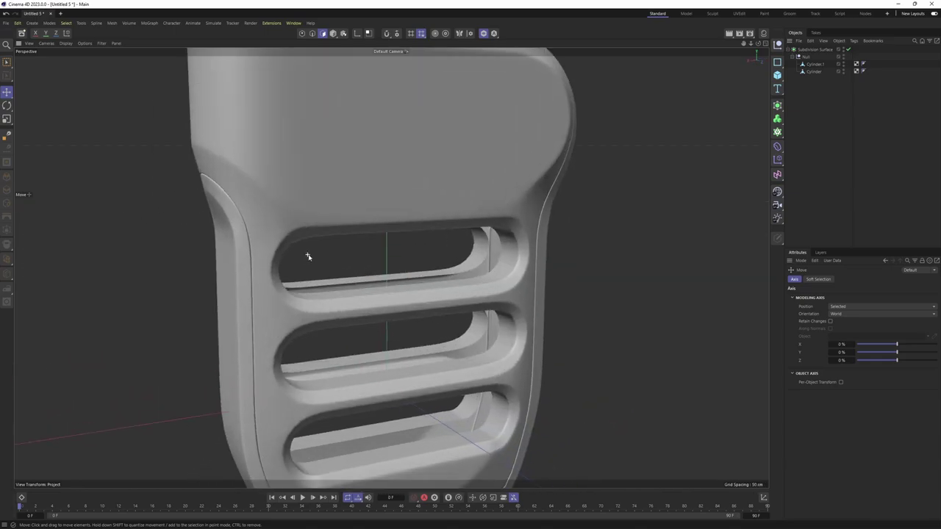
{"action": "key", "text": "q"}
{"action": "mouse_move", "coordinate": [432, 279]}
{"action": "left_mouse_down", "text": "alt"}
{"action": "mouse_move", "coordinate": [514, 292]}
{"action": "mouse_move", "coordinate": [426, 331]}
{"action": "mouse_move", "coordinate": [430, 320]}
{"action": "left_mouse_up", "text": "alt"}
{"action": "key", "text": "u"}
{"action": "key", "text": "l"}
- Select two polygon loops on the middle bar and split them off as Cylinder.2
{"action": "left_click", "coordinate": [415, 325]}
{"action": "left_click", "coordinate": [429, 320], "text": "shift"}
{"action": "key", "text": "u"}
{"action": "key", "text": "p"}
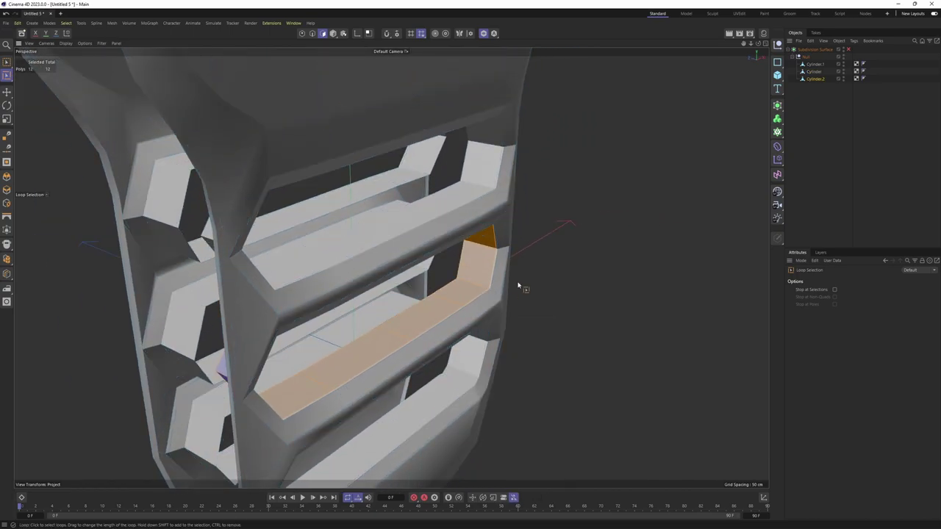
{"action": "key", "text": "e"}
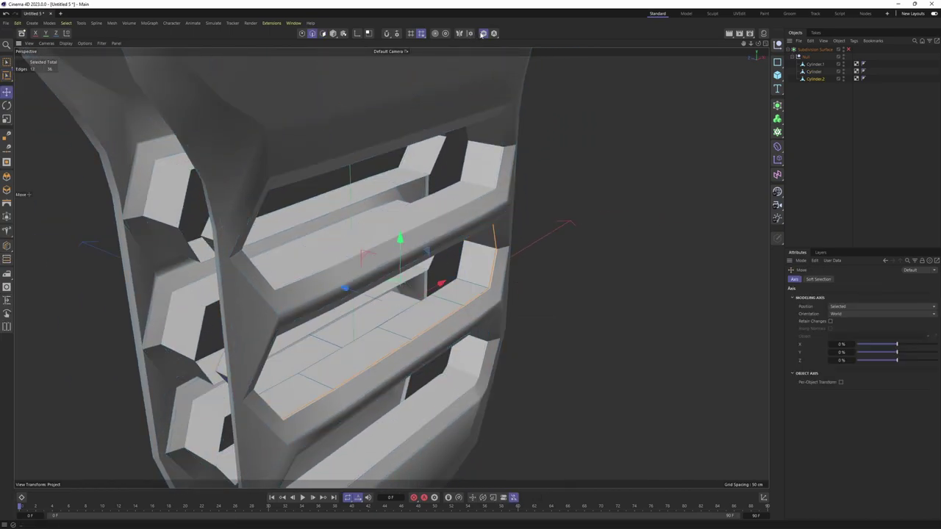
- Solo Cylinder.2 and frame the isolated bar piece in the perspective view
{"action": "left_click", "coordinate": [483, 33]}
{"action": "mouse_move", "coordinate": [448, 242]}
{"action": "left_mouse_down", "text": "alt"}
{"action": "mouse_move", "coordinate": [477, 248]}
{"action": "mouse_move", "coordinate": [415, 256]}
{"action": "left_mouse_up", "text": "alt"}
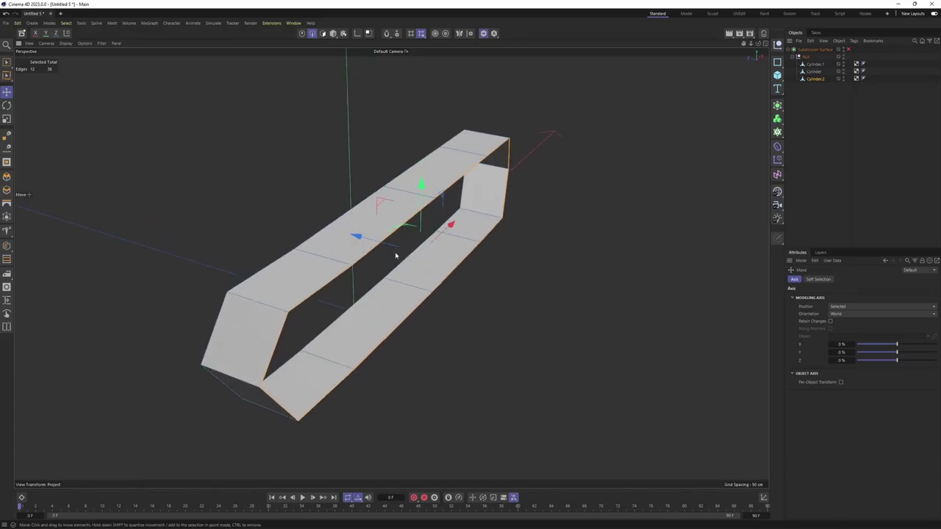
{"action": "middle_click", "coordinate": [396, 255]}
{"action": "middle_click", "coordinate": [455, 246]}
{"action": "key", "text": "h"}
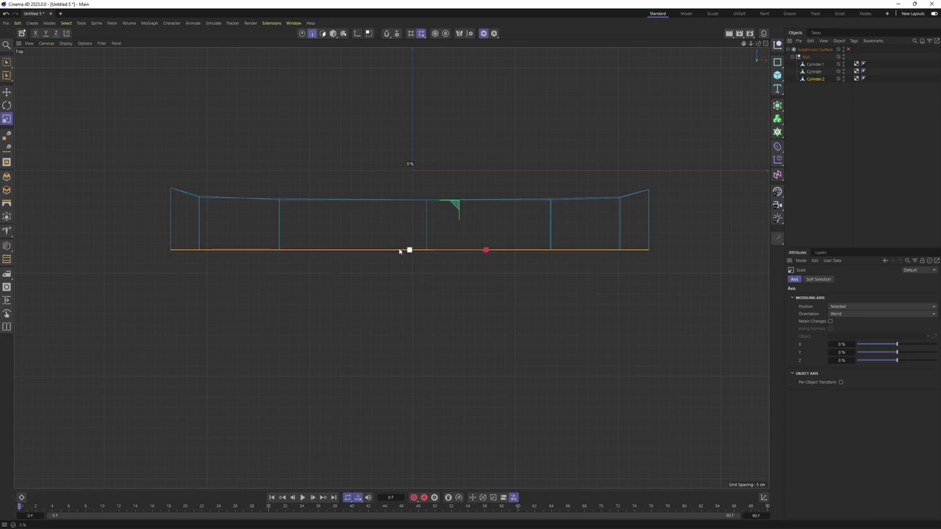
{"action": "key", "text": "e"}
{"action": "middle_click", "coordinate": [407, 280]}
{"action": "middle_click", "coordinate": [263, 172]}
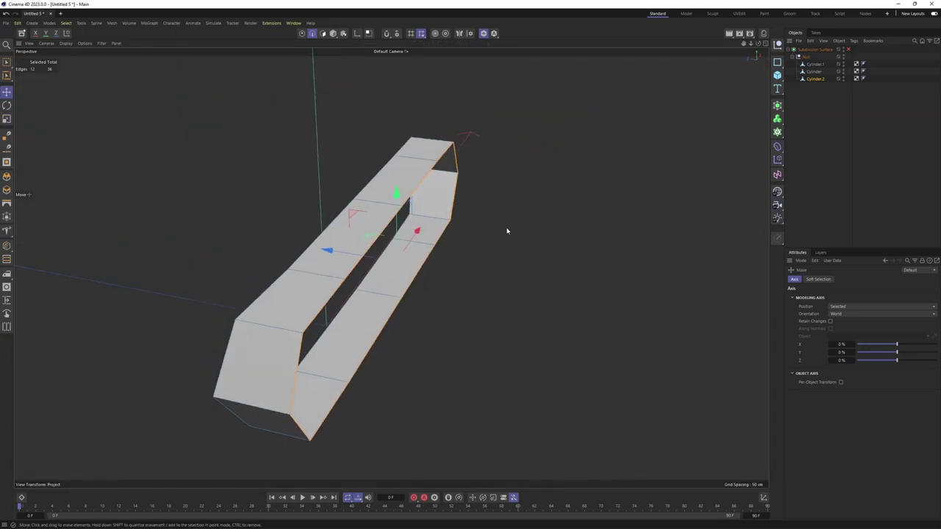
{"action": "middle_click", "coordinate": [461, 237]}
{"action": "key", "text": "r"}
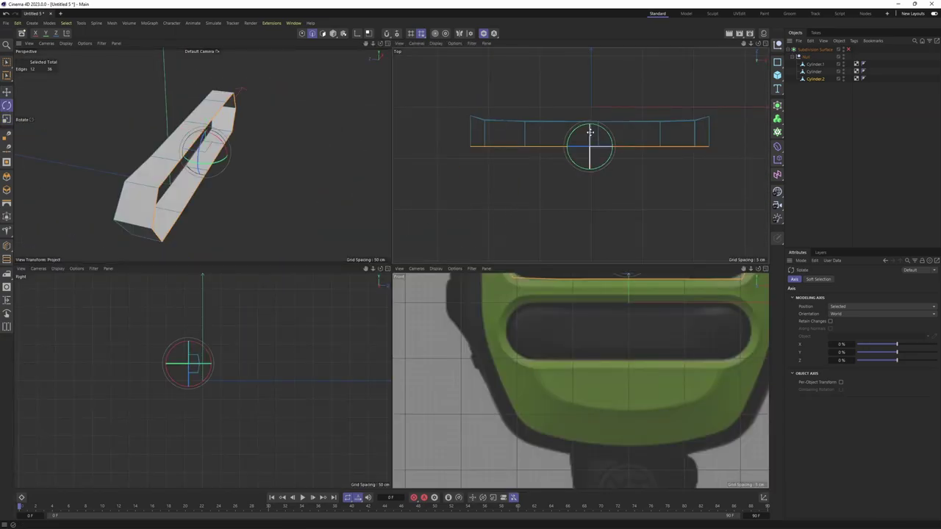
{"action": "middle_click", "coordinate": [225, 174]}
{"action": "mouse_move", "coordinate": [225, 174]}
{"action": "left_mouse_down", "text": "alt"}
{"action": "mouse_move", "coordinate": [388, 267]}
{"action": "mouse_move", "coordinate": [331, 168]}
{"action": "mouse_move", "coordinate": [419, 227]}
{"action": "mouse_move", "coordinate": [367, 213]}
{"action": "left_mouse_up", "text": "alt"}
- Cap both open sides of the bar piece with Close Polygon Hole
{"action": "right_click", "coordinate": [363, 141]}
{"action": "left_click", "coordinate": [399, 168]}
{"action": "left_click", "coordinate": [384, 162]}
{"action": "left_click", "coordinate": [413, 230]}
- Fill-select the bar's side faces, inset them about 12.1 cm, then move them
{"action": "key", "text": "u"}
{"action": "key", "text": "f"}
{"action": "left_click", "coordinate": [355, 296]}
{"action": "left_click_drag", "start_coordinate": [487, 300], "coordinate": [486, 255], "text": "alt"}
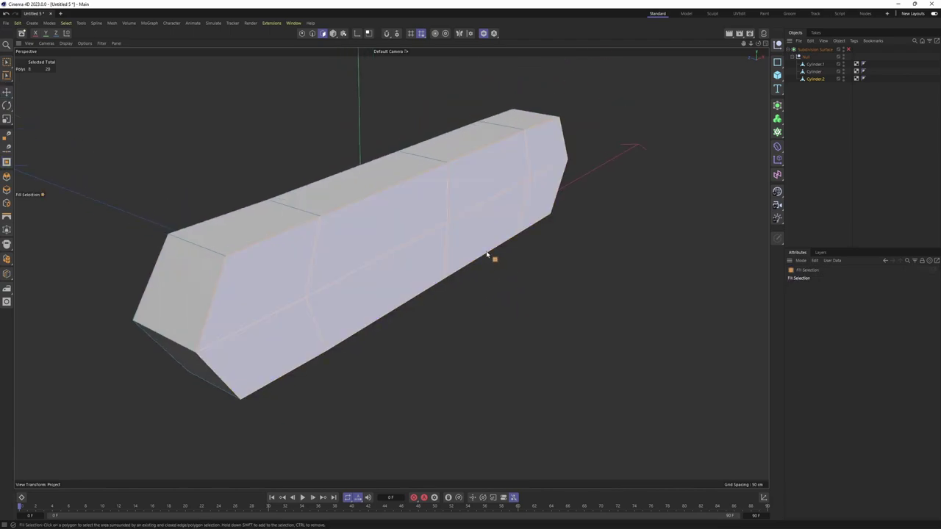
{"action": "key", "text": "m"}
{"action": "key", "text": "s"}
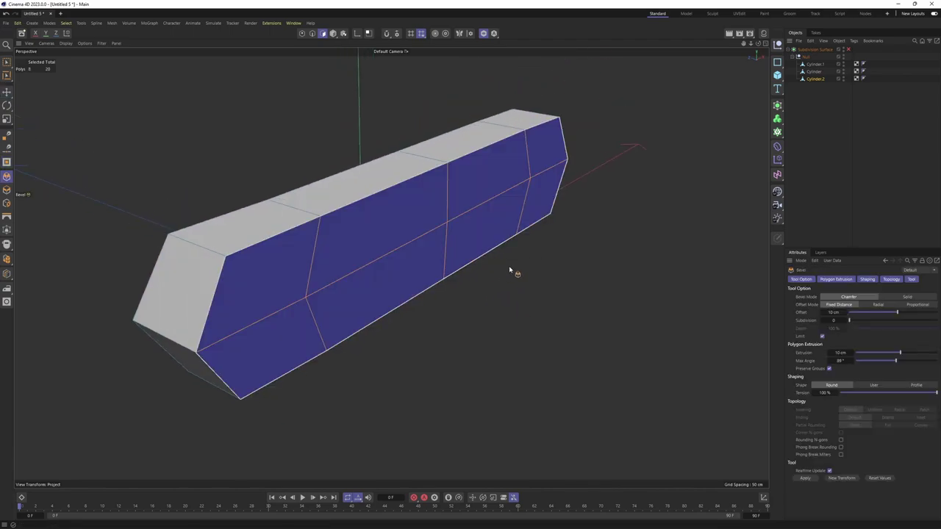
{"action": "key", "text": "m"}
{"action": "key", "text": "e"}
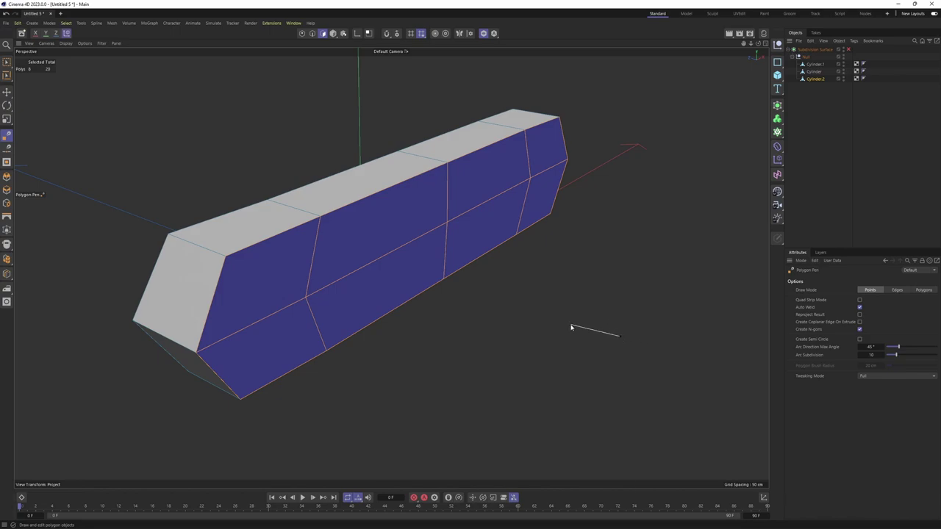
{"action": "key", "text": "m"}
{"action": "key", "text": "w"}
{"action": "mouse_move", "coordinate": [596, 344]}
{"action": "left_mouse_down"}
{"action": "mouse_move", "coordinate": [367, 241]}
{"action": "mouse_move", "coordinate": [380, 215]}
{"action": "mouse_move", "coordinate": [364, 230]}
{"action": "left_mouse_up"}
{"action": "key", "text": "e"}
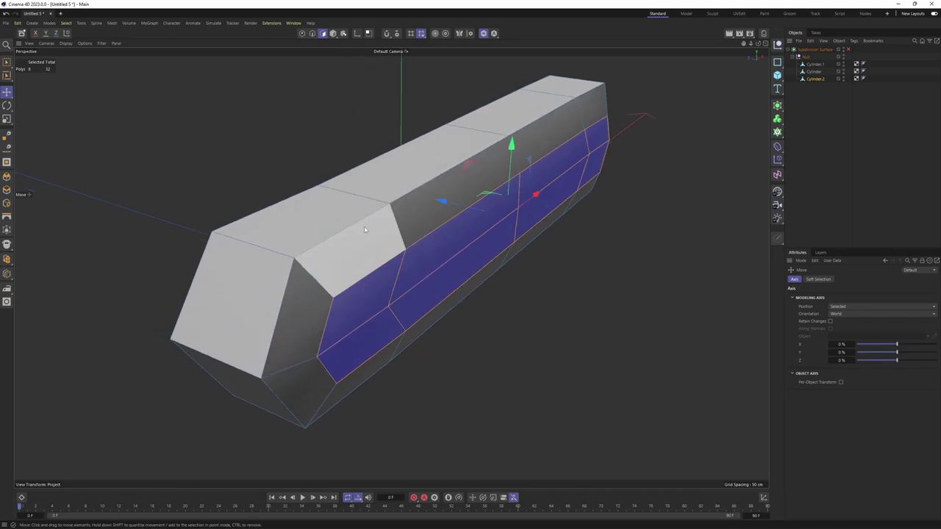
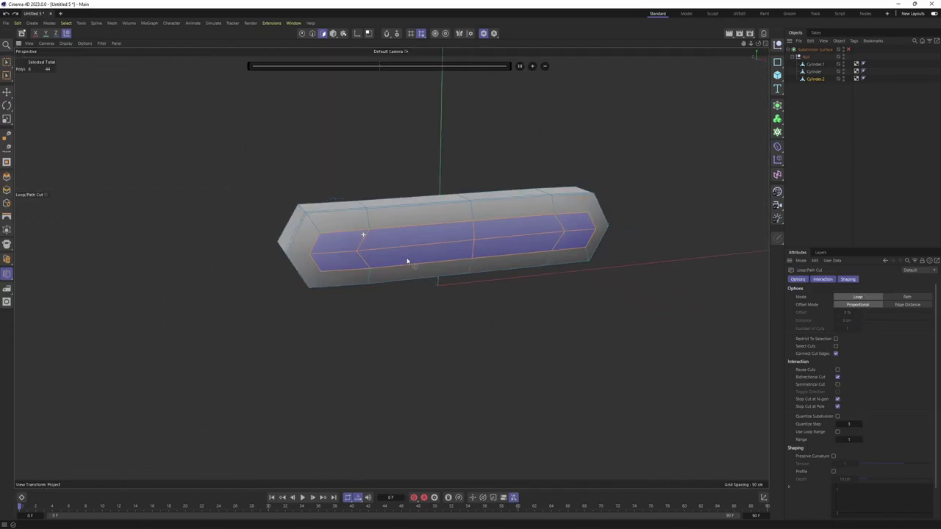
- Exit isolation to show the whole grille and center the axis on the selected slot cutter
{"action": "left_click", "coordinate": [483, 33]}
{"action": "mouse_move", "coordinate": [369, 224]}
{"action": "left_mouse_down", "text": "alt"}
{"action": "mouse_move", "coordinate": [422, 216]}
{"action": "mouse_move", "coordinate": [388, 266]}
{"action": "mouse_move", "coordinate": [270, 181]}
{"action": "left_mouse_up", "text": "alt"}
{"action": "left_click", "coordinate": [82, 22]}
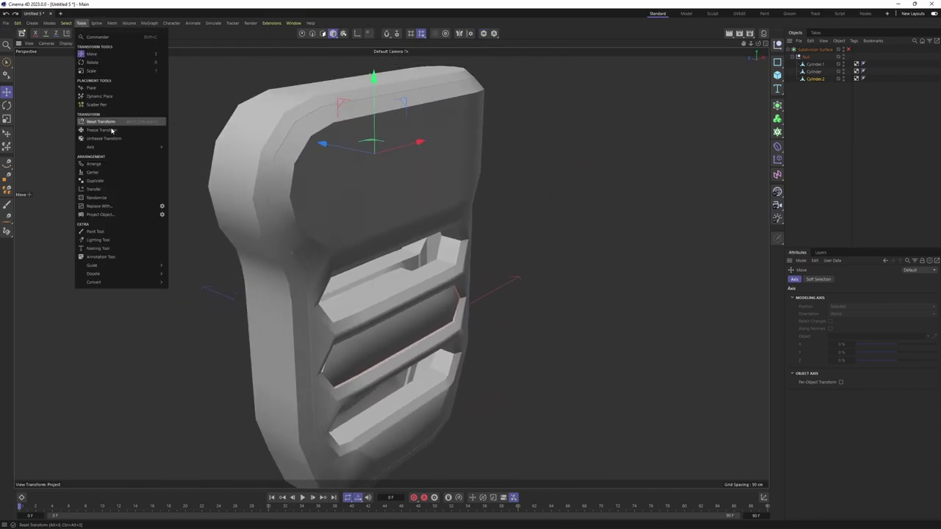
{"action": "mouse_move", "coordinate": [90, 147]}
{"action": "left_click", "coordinate": [181, 169]}
{"action": "scroll", "coordinate": [336, 316], "scroll_direction": "up", "scroll_amount": 3}
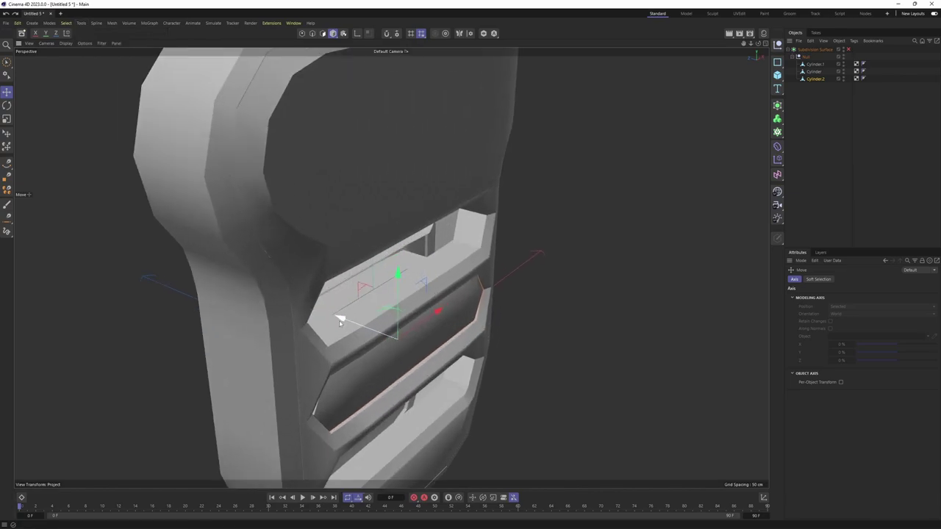
{"action": "scroll", "coordinate": [268, 220], "scroll_direction": "up", "scroll_amount": 3}
- Select the slot's corner edge and check the subdivided slot from front and side
{"action": "mouse_move", "coordinate": [268, 220]}
{"action": "left_mouse_down", "text": "alt"}
{"action": "mouse_move", "coordinate": [347, 224]}
{"action": "mouse_move", "coordinate": [271, 275]}
{"action": "mouse_move", "coordinate": [343, 166]}
{"action": "mouse_move", "coordinate": [323, 143]}
{"action": "left_mouse_up", "text": "alt"}
{"action": "left_click", "coordinate": [331, 138], "text": "shift"}
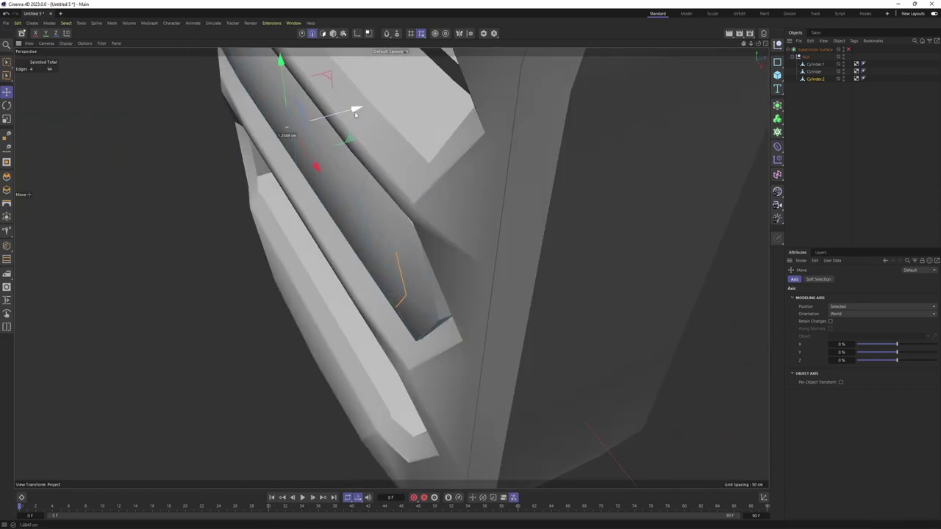
{"action": "key", "text": "q"}
{"action": "mouse_move", "coordinate": [725, 174]}
{"action": "left_mouse_down", "text": "alt"}
{"action": "mouse_move", "coordinate": [478, 155]}
{"action": "mouse_move", "coordinate": [385, 222]}
{"action": "mouse_move", "coordinate": [442, 218]}
{"action": "mouse_move", "coordinate": [416, 256]}
{"action": "mouse_move", "coordinate": [416, 220]}
{"action": "mouse_move", "coordinate": [308, 236]}
{"action": "left_mouse_up", "text": "alt"}
{"action": "key", "text": "q"}
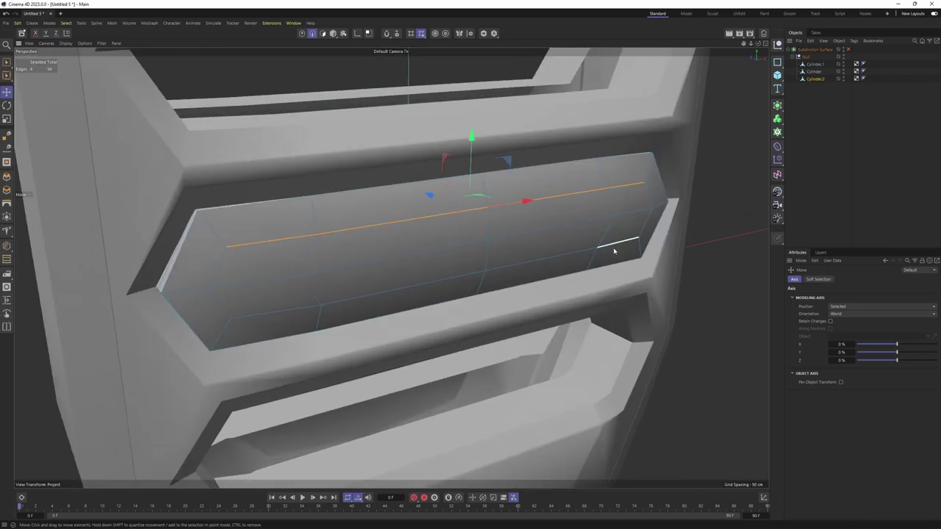
{"action": "mouse_move", "coordinate": [289, 314]}
{"action": "left_mouse_down", "text": "alt"}
{"action": "mouse_move", "coordinate": [411, 271]}
{"action": "mouse_move", "coordinate": [399, 223]}
{"action": "mouse_move", "coordinate": [370, 226]}
{"action": "left_mouse_up", "text": "alt"}
- In the right side view, shift the slot's left-side edges, then recheck the smoothed result
{"action": "key", "text": "F5"}
{"action": "key", "text": "F3"}
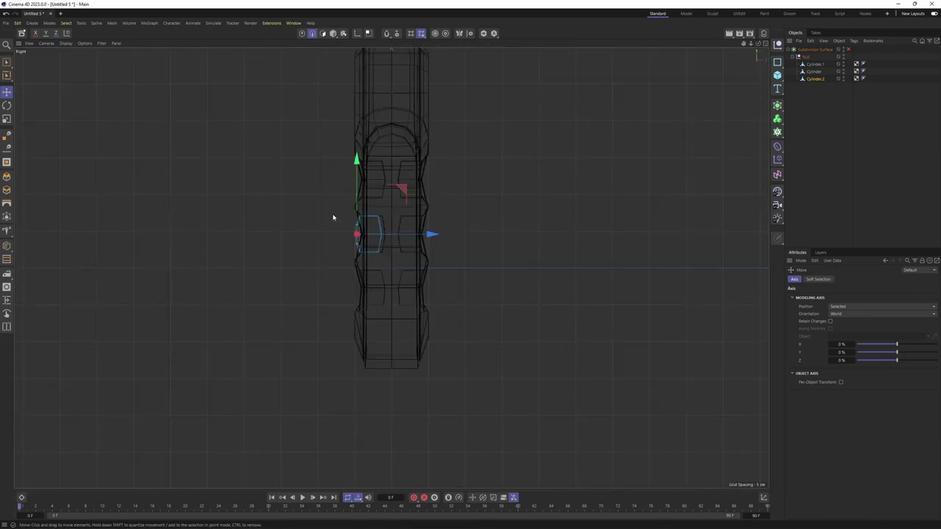
{"action": "scroll", "coordinate": [332, 216], "scroll_direction": "up", "scroll_amount": 3}
{"action": "scroll", "coordinate": [410, 269], "scroll_direction": "up", "scroll_amount": 3}
{"action": "mouse_move", "coordinate": [399, 287]}
{"action": "left_mouse_down"}
{"action": "mouse_move", "coordinate": [419, 279]}
{"action": "mouse_move", "coordinate": [320, 264]}
{"action": "mouse_move", "coordinate": [293, 273]}
{"action": "mouse_move", "coordinate": [302, 282]}
{"action": "mouse_move", "coordinate": [335, 257]}
{"action": "left_mouse_up"}
{"action": "scroll", "coordinate": [308, 265], "scroll_direction": "down", "scroll_amount": 3}
{"action": "key", "text": "F1"}
{"action": "key", "text": "q"}
{"action": "scroll", "coordinate": [266, 246], "scroll_direction": "up", "scroll_amount": 2}
{"action": "scroll", "coordinate": [279, 254], "scroll_direction": "down", "scroll_amount": 1}
{"action": "key", "text": "q"}
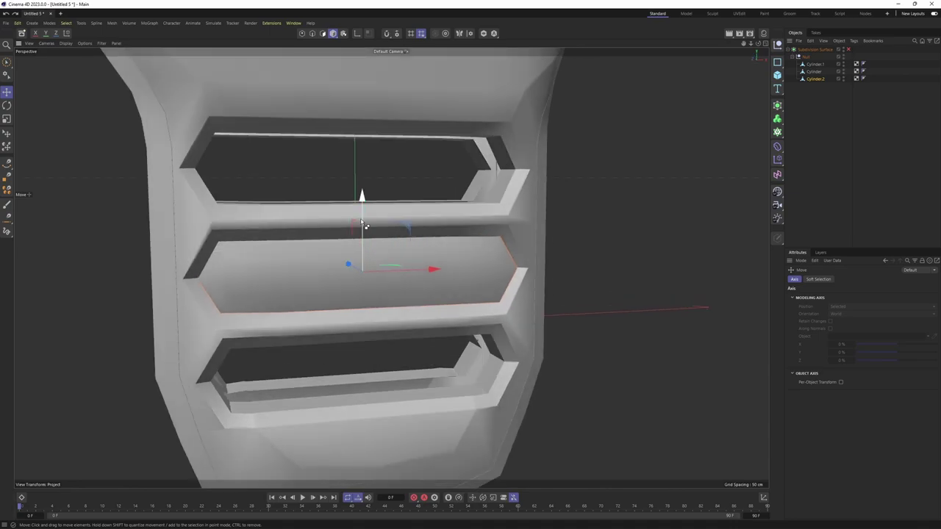
- Copy the slot cutter up into the top vent opening and check it smoothed
{"action": "left_click_drag", "start_coordinate": [360, 193], "coordinate": [378, 120]}
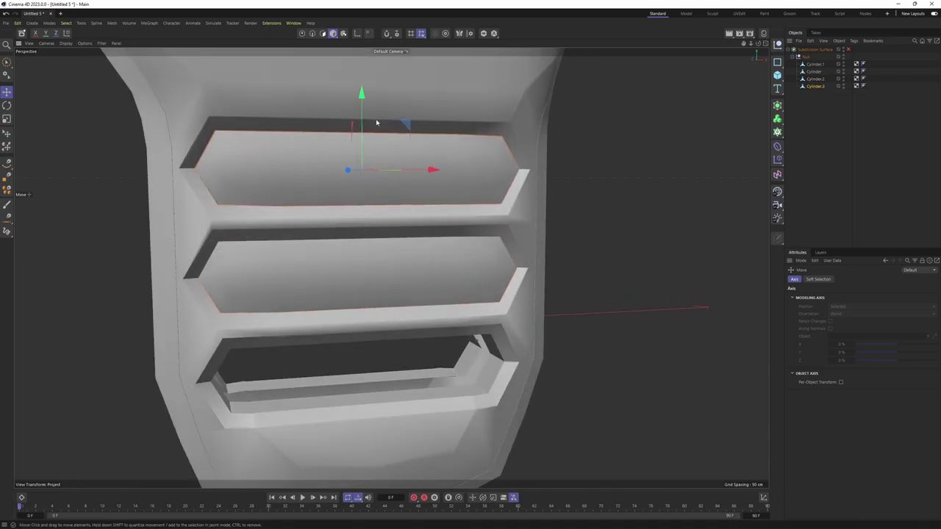
{"action": "key", "text": "q"}
{"action": "scroll", "coordinate": [553, 186], "scroll_direction": "up", "scroll_amount": 2}
{"action": "mouse_move", "coordinate": [553, 186]}
{"action": "left_mouse_down", "text": "alt"}
{"action": "mouse_move", "coordinate": [449, 155]}
{"action": "mouse_move", "coordinate": [406, 170]}
{"action": "mouse_move", "coordinate": [272, 143]}
{"action": "mouse_move", "coordinate": [309, 142]}
{"action": "mouse_move", "coordinate": [278, 140]}
{"action": "mouse_move", "coordinate": [316, 169]}
{"action": "left_mouse_up", "text": "alt"}
{"action": "key", "text": "q"}
- Place another slot copy in the bottom opening and nudge it into position
{"action": "scroll", "coordinate": [316, 169], "scroll_direction": "down", "scroll_amount": 3}
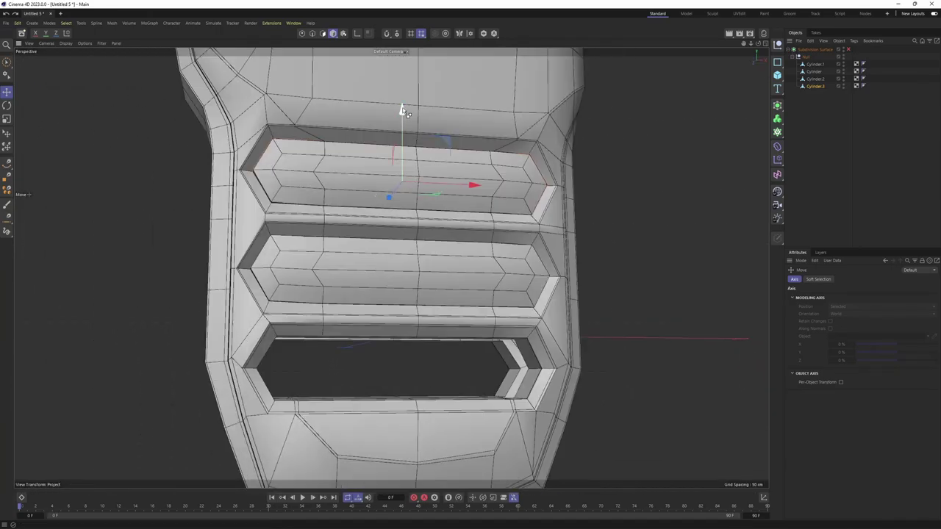
{"action": "left_click_drag", "start_coordinate": [400, 125], "coordinate": [403, 298]}
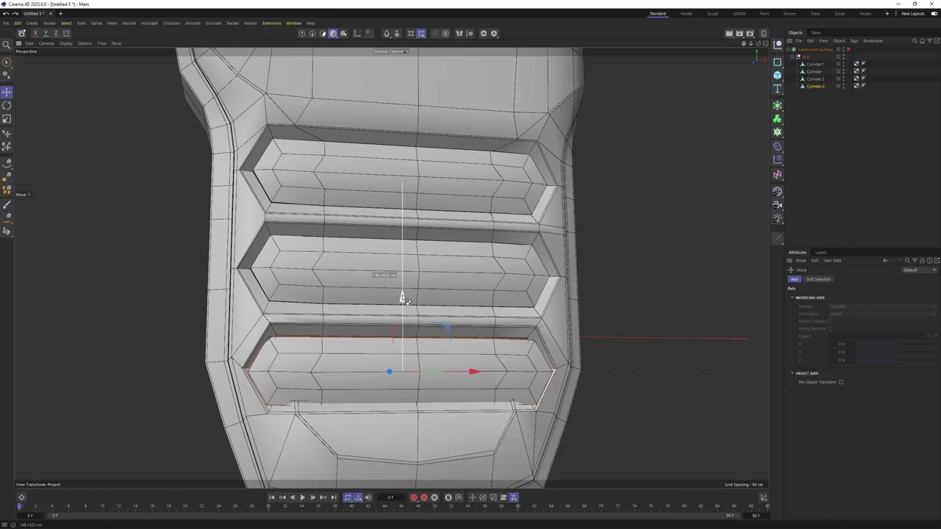
{"action": "scroll", "coordinate": [397, 279], "scroll_direction": "up", "scroll_amount": 5}
{"action": "left_click_drag", "start_coordinate": [388, 265], "coordinate": [388, 263]}
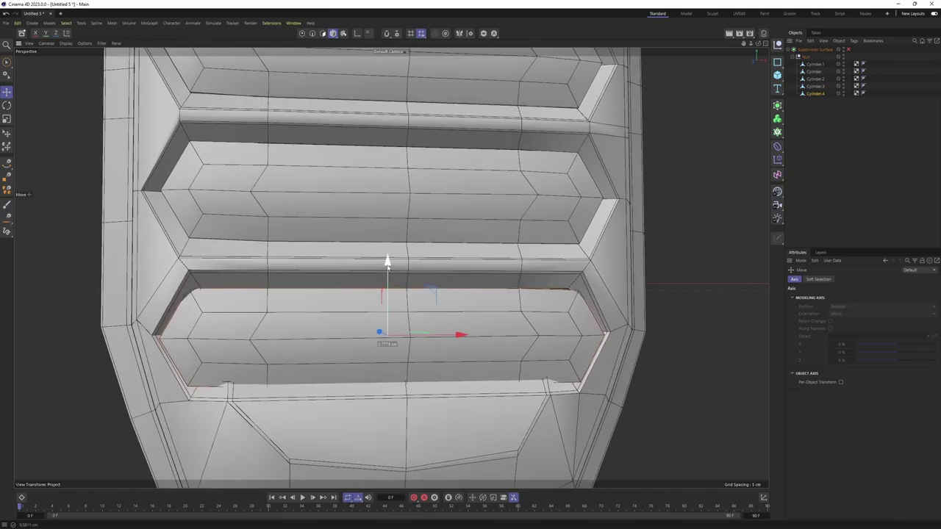
- In the front reference view, select the lower slot's left-end points and top-right vertex
{"action": "key", "text": "u"}
{"action": "key", "text": "l"}
{"action": "key", "text": "F4"}
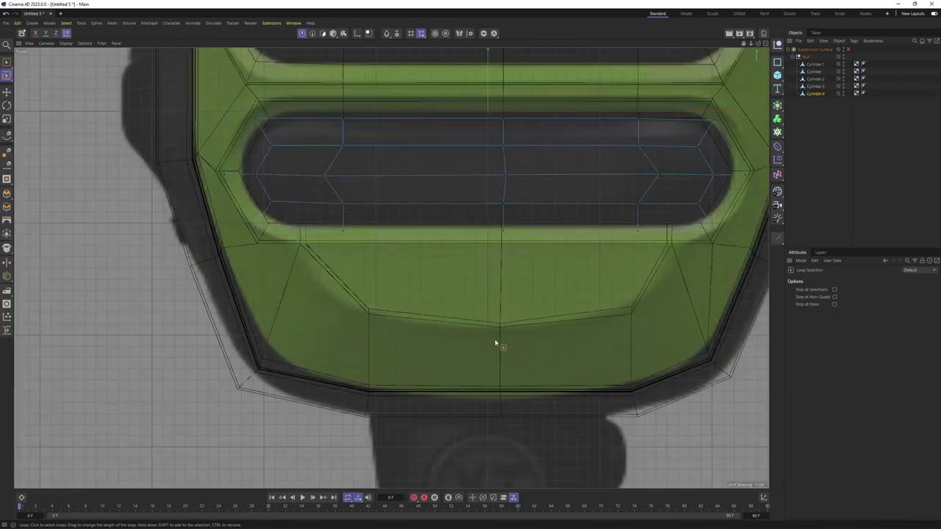
{"action": "scroll", "coordinate": [462, 325], "scroll_direction": "down", "scroll_amount": 2}
{"action": "key", "text": "0"}
{"action": "left_click_drag", "start_coordinate": [257, 144], "coordinate": [345, 294]}
{"action": "scroll", "coordinate": [349, 225], "scroll_direction": "up", "scroll_amount": 3}
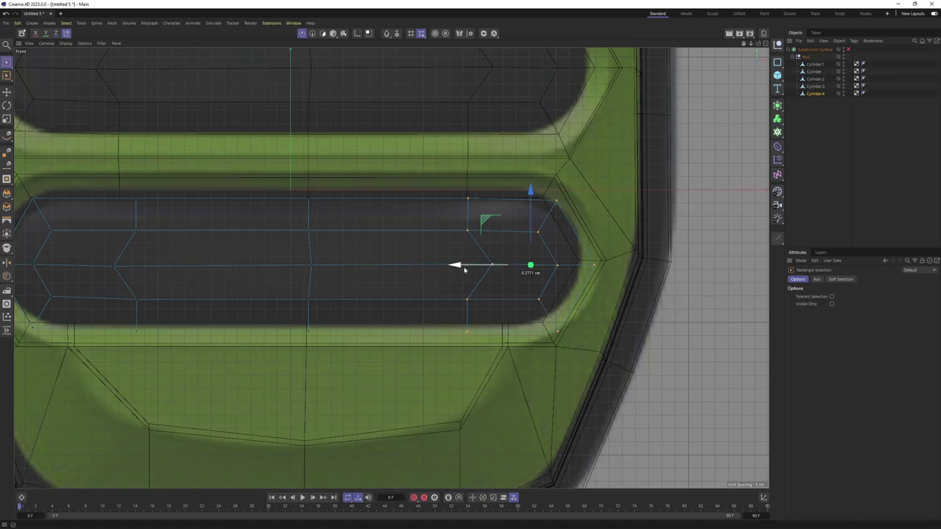
{"action": "left_click", "coordinate": [562, 217]}
{"action": "scroll", "coordinate": [566, 211], "scroll_direction": "up", "scroll_amount": 3}
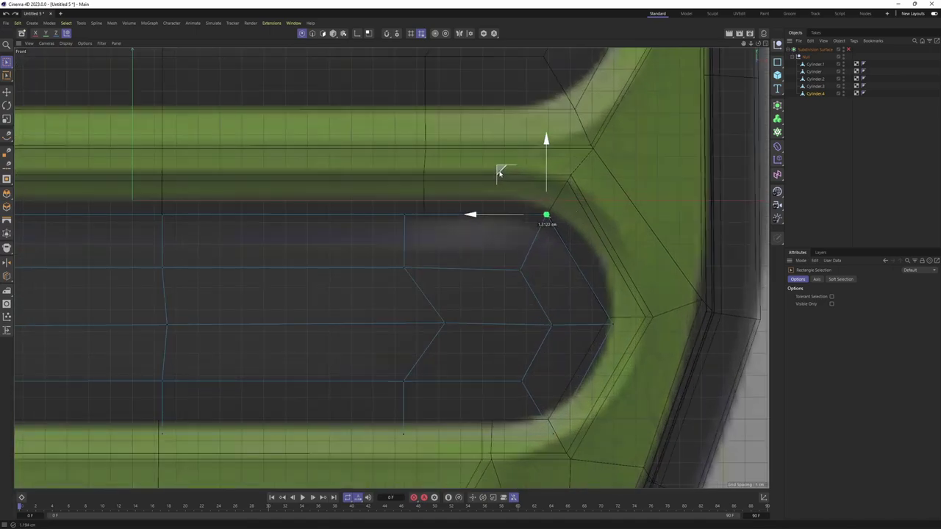
{"action": "scroll", "coordinate": [550, 211], "scroll_direction": "down", "scroll_amount": 3}
{"action": "scroll", "coordinate": [485, 299], "scroll_direction": "down", "scroll_amount": 3}
- Lower the slot's bottom two point rows slightly and scale its bottom row
{"action": "left_click_drag", "start_coordinate": [130, 278], "coordinate": [768, 383]}
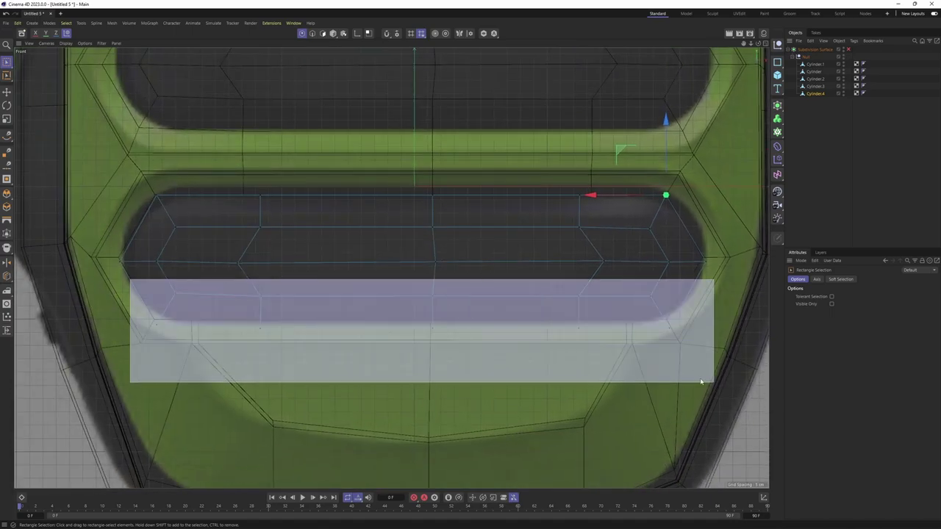
{"action": "scroll", "coordinate": [430, 346], "scroll_direction": "up", "scroll_amount": 1}
{"action": "left_click_drag", "start_coordinate": [413, 255], "coordinate": [413, 255]}
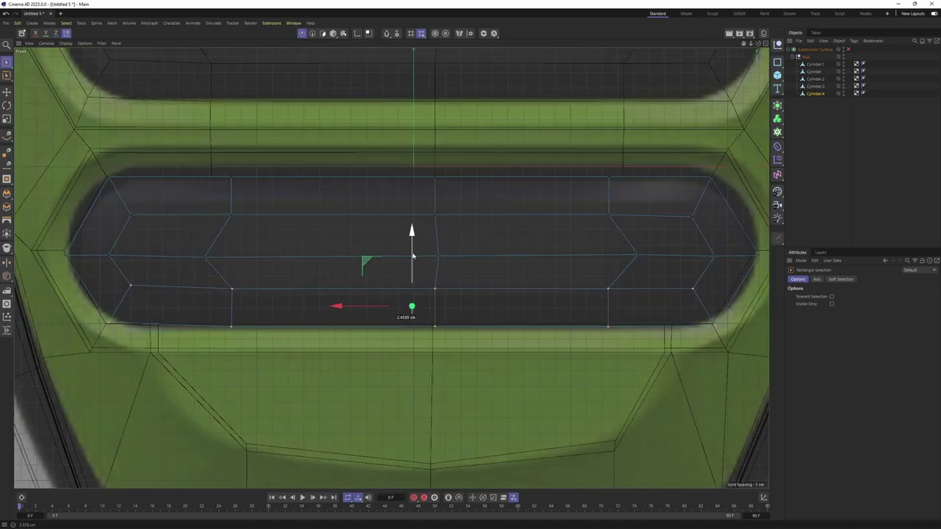
{"action": "left_click_drag", "start_coordinate": [91, 311], "coordinate": [732, 381]}
{"action": "key", "text": "t"}
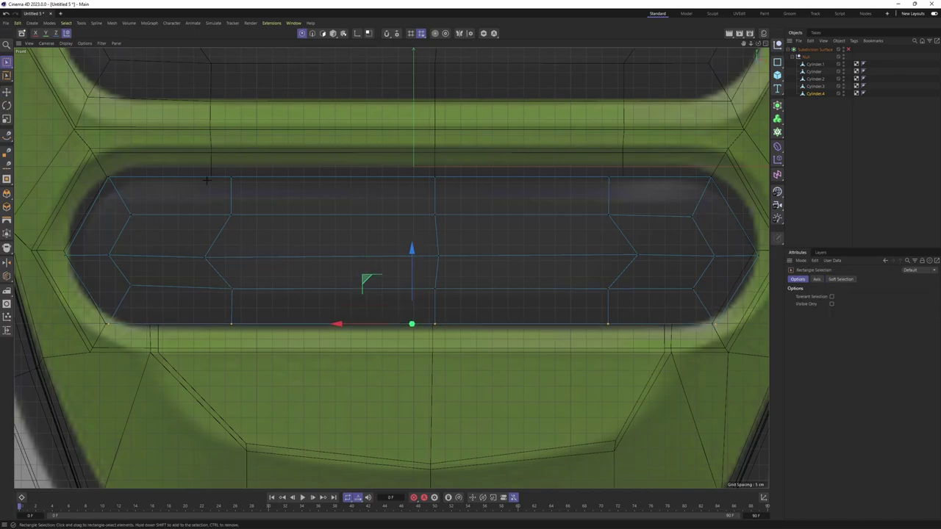
- Scale the slot's top and middle point rows to match the reference outline
{"action": "left_click_drag", "start_coordinate": [85, 165], "coordinate": [739, 187]}
{"action": "middle_click_drag", "start_coordinate": [401, 145], "coordinate": [235, 256], "text": "alt"}
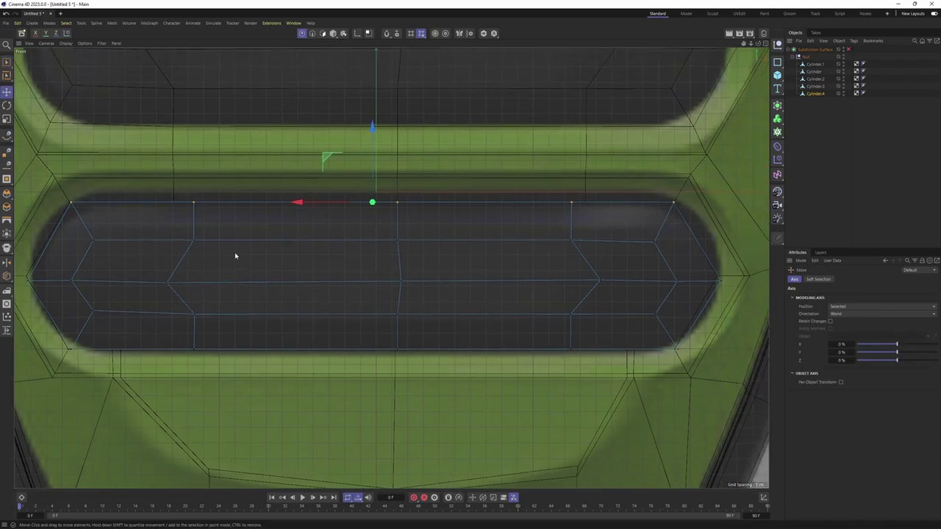
{"action": "key", "text": "0"}
{"action": "scroll", "coordinate": [54, 279], "scroll_direction": "down", "scroll_amount": 3}
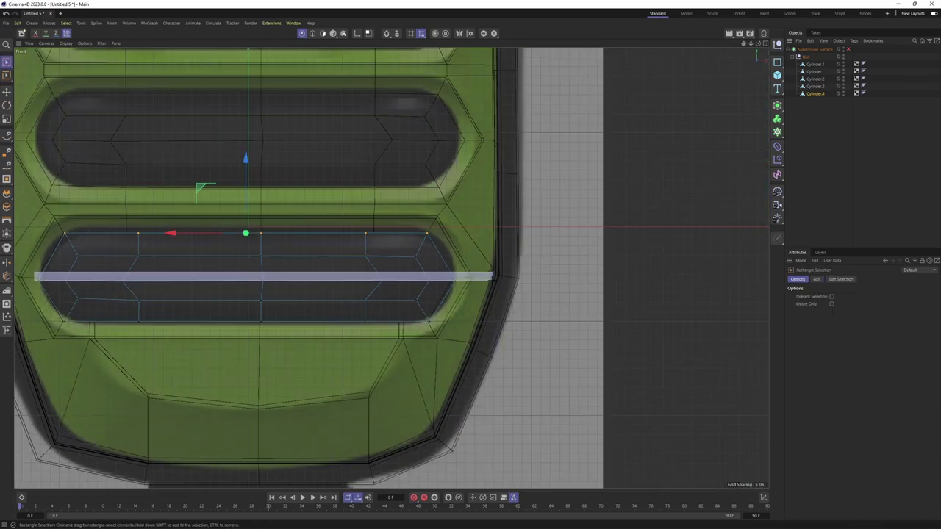
{"action": "left_click_drag", "start_coordinate": [493, 282], "coordinate": [493, 282]}
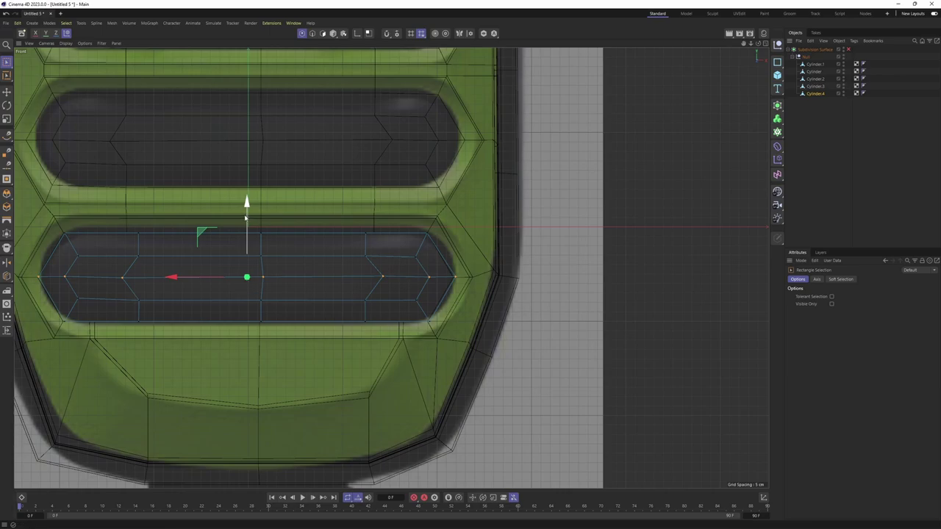
{"action": "key", "text": "t"}
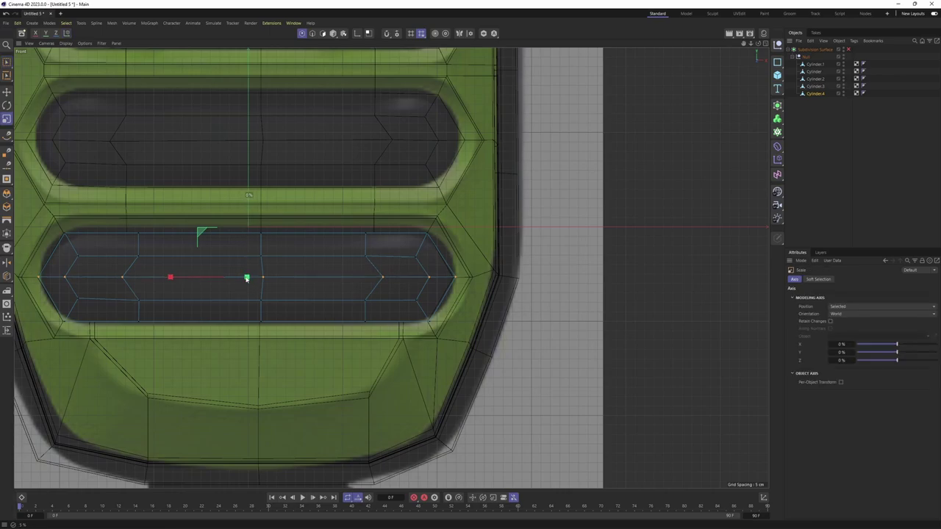
{"action": "key", "text": "e"}
- Scale the bottom-edge points of Cylinder.3 to fit its vent opening
{"action": "middle_click_drag", "start_coordinate": [446, 176], "coordinate": [513, 210], "text": "alt"}
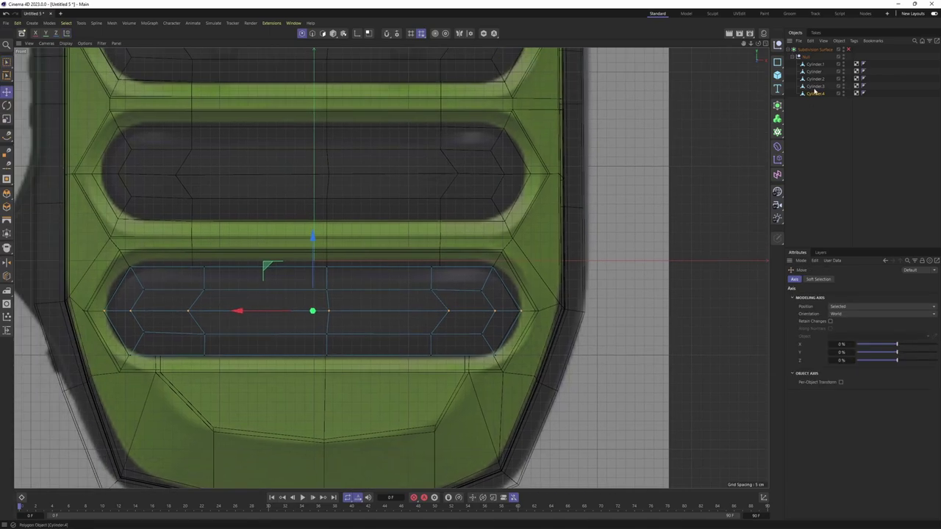
{"action": "left_click", "coordinate": [813, 87]}
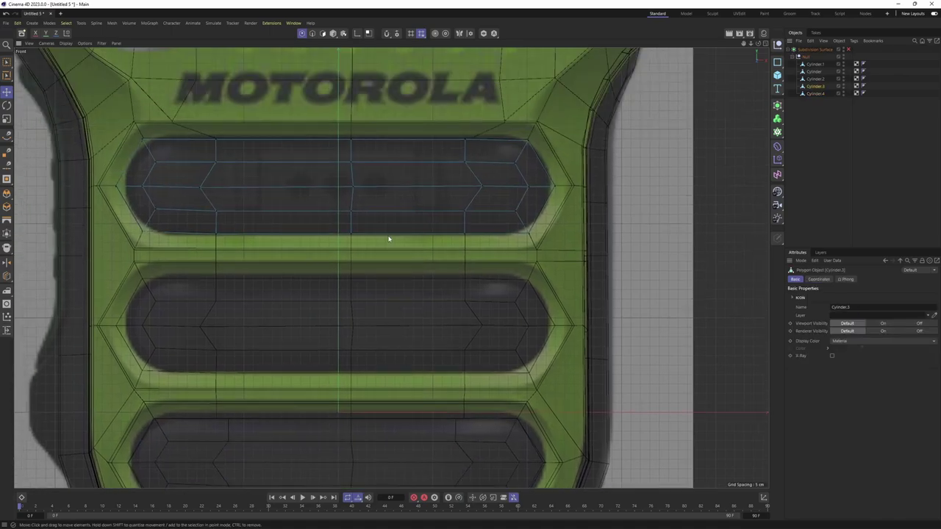
{"action": "key", "text": "0"}
{"action": "left_click_drag", "start_coordinate": [112, 224], "coordinate": [585, 262]}
{"action": "scroll", "coordinate": [369, 228], "scroll_direction": "up", "scroll_amount": 3}
{"action": "key", "text": "t"}
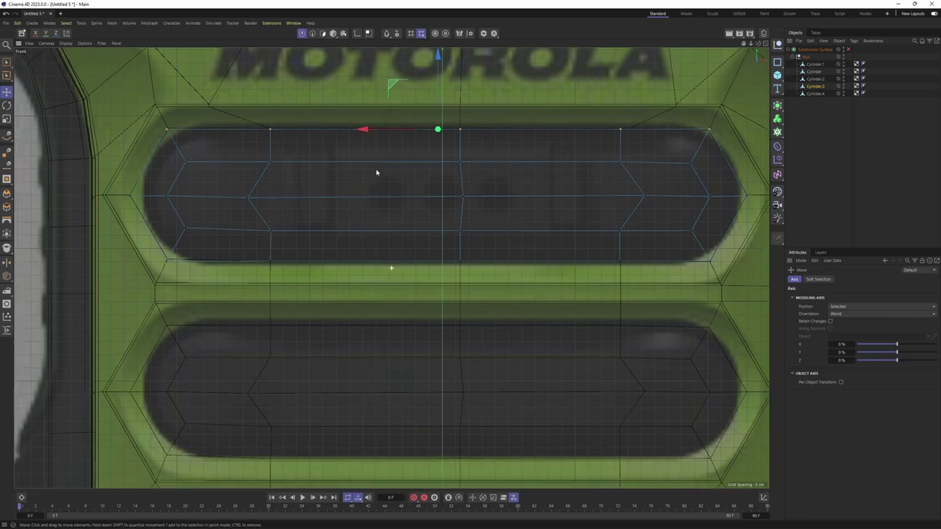
- Select the bottom edge loop of the middle slot Cylinder.2, then return to perspective
{"action": "scroll", "coordinate": [378, 172], "scroll_direction": "up", "scroll_amount": 2}
{"action": "left_click", "coordinate": [814, 78]}
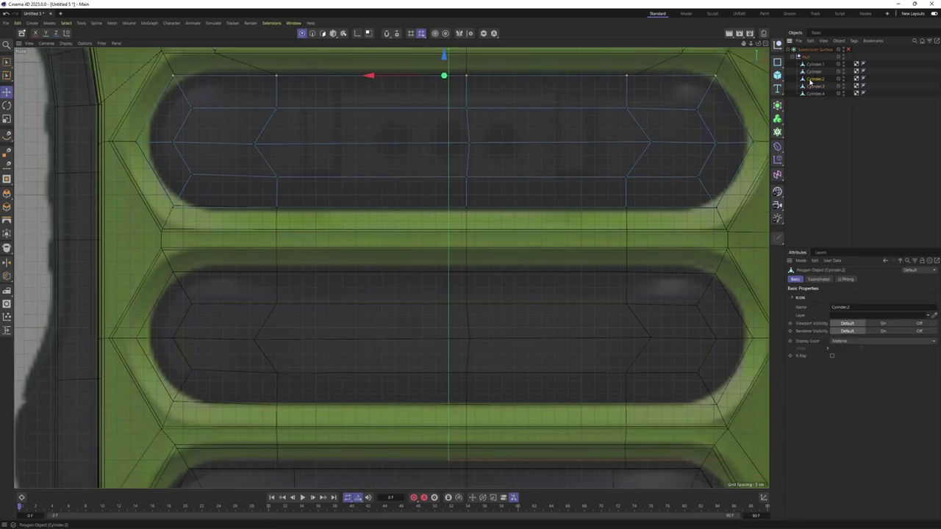
{"action": "scroll", "coordinate": [365, 253], "scroll_direction": "down", "scroll_amount": 2}
{"action": "middle_click_drag", "start_coordinate": [365, 253], "coordinate": [368, 187], "text": "alt"}
{"action": "double_click", "coordinate": [478, 306]}
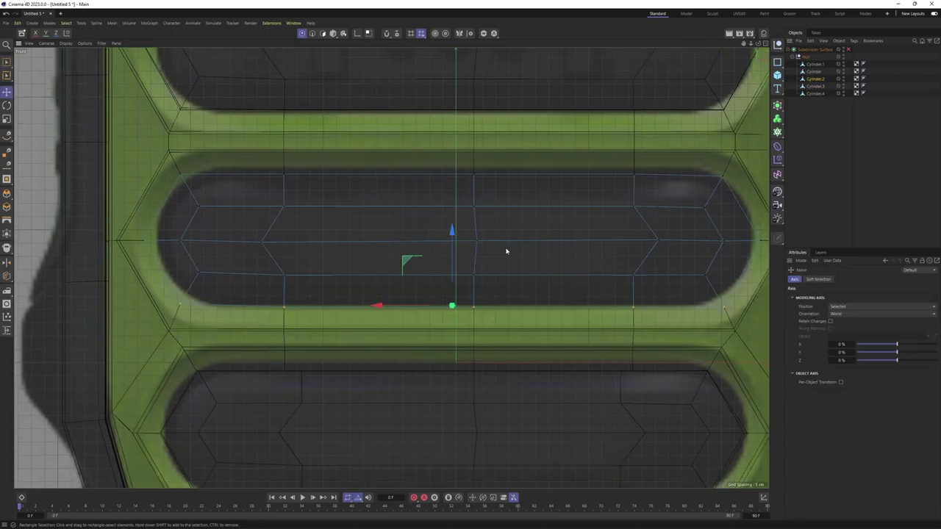
{"action": "key", "text": "F1"}
- Preview the smoothed grille, then select the lower slot Cylinder.4 and zoom in
{"action": "scroll", "coordinate": [745, 188], "scroll_direction": "down", "scroll_amount": 2}
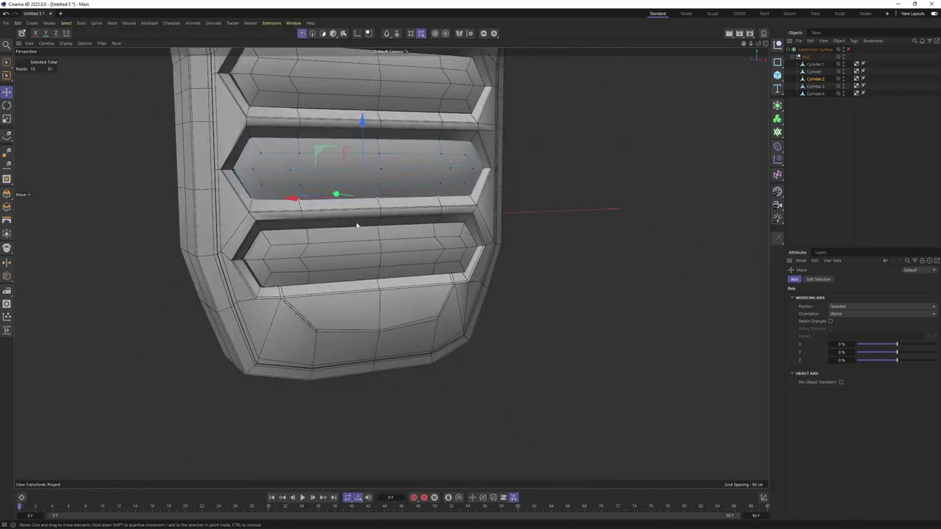
{"action": "key", "text": "q"}
{"action": "middle_click_drag", "start_coordinate": [448, 288], "coordinate": [529, 331], "text": "alt"}
{"action": "middle_click", "coordinate": [529, 332]}
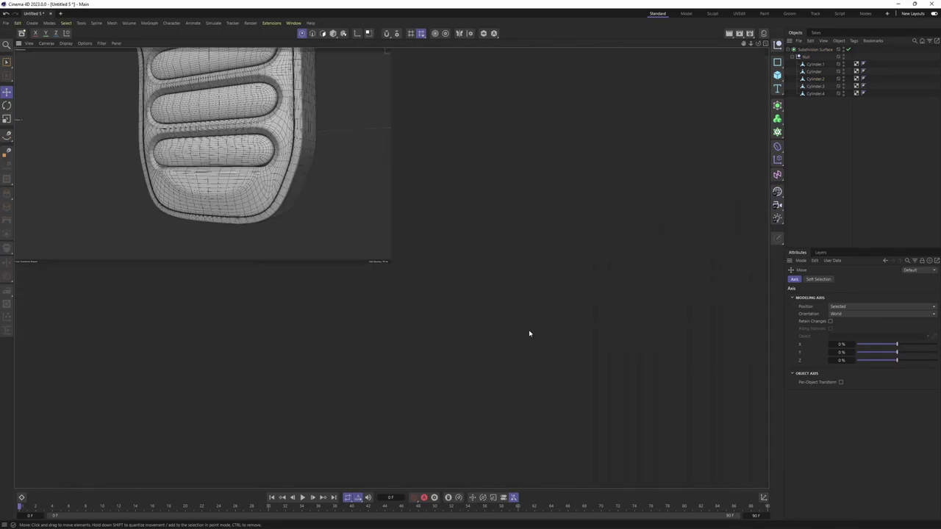
{"action": "scroll", "coordinate": [577, 379], "scroll_direction": "up", "scroll_amount": 2}
{"action": "key", "text": "F1"}
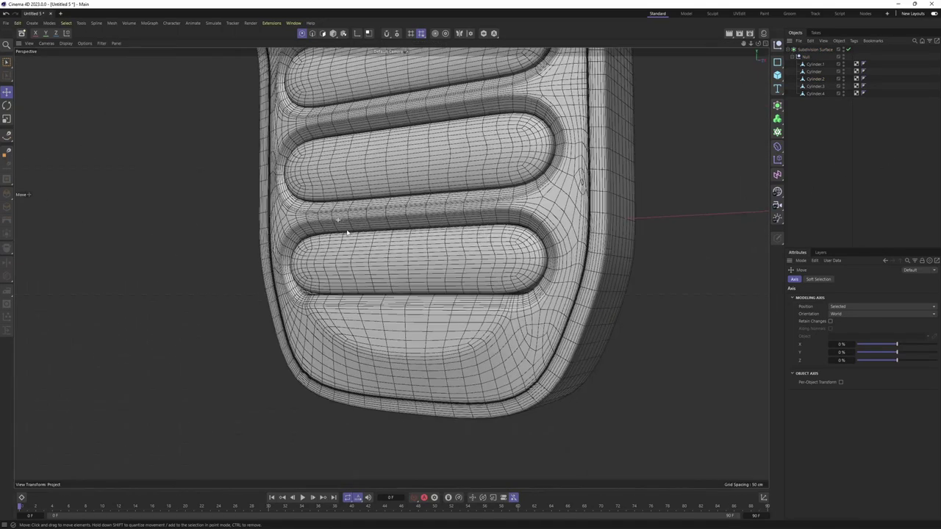
{"action": "key", "text": "q"}
{"action": "left_click", "coordinate": [401, 285]}
{"action": "left_click_drag", "start_coordinate": [361, 272], "coordinate": [374, 269], "text": "alt"}
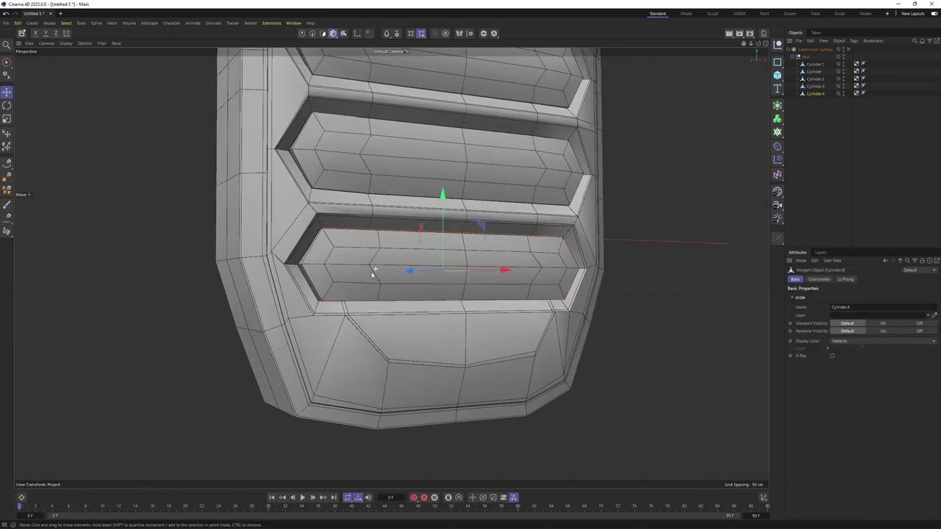
{"action": "scroll", "coordinate": [373, 269], "scroll_direction": "up", "scroll_amount": 2}
{"action": "key", "text": "q"}
{"action": "key", "text": "q"}
- In edge mode, select the vertical edge loops across the slot and near its right end
{"action": "key", "text": "Return"}
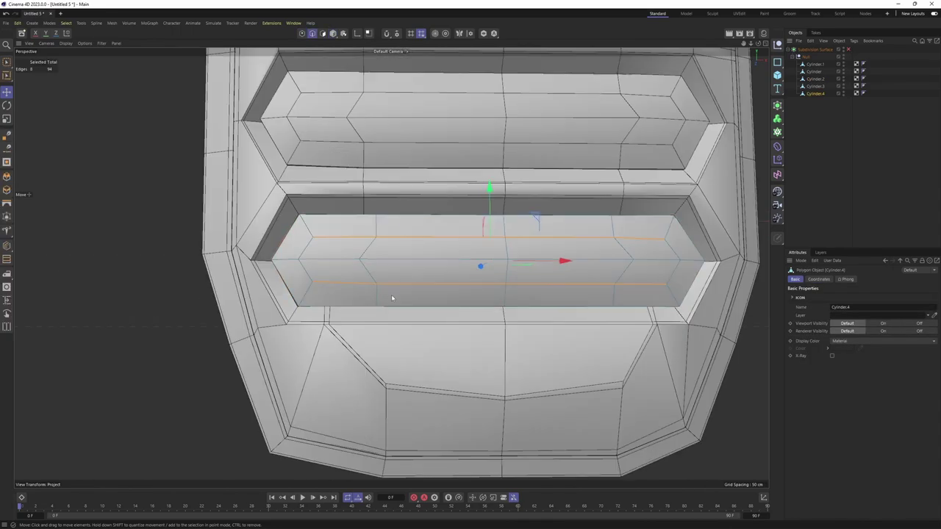
{"action": "scroll", "coordinate": [388, 294], "scroll_direction": "up", "scroll_amount": 1}
{"action": "key", "text": "0"}
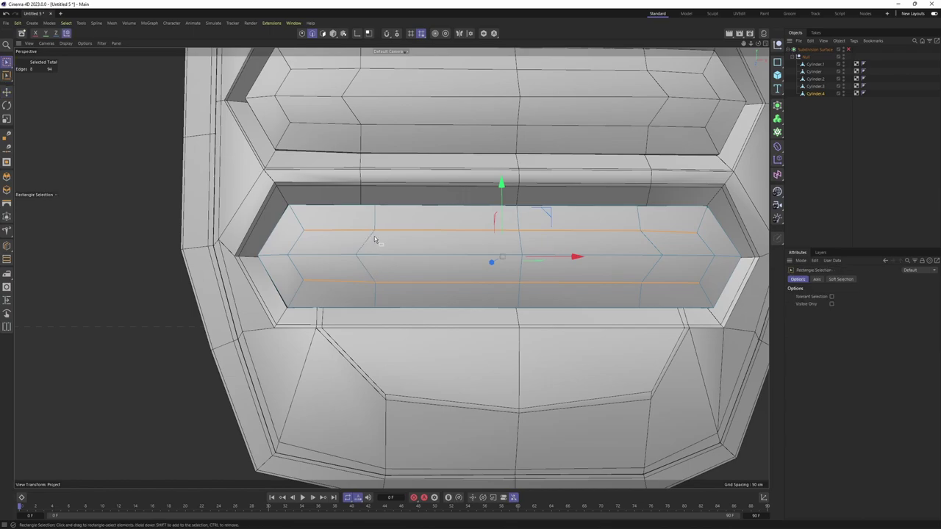
{"action": "double_click", "coordinate": [375, 217]}
{"action": "mouse_move", "coordinate": [375, 217]}
{"action": "left_mouse_down", "text": "alt"}
{"action": "mouse_move", "coordinate": [401, 248]}
{"action": "mouse_move", "coordinate": [514, 286]}
{"action": "mouse_move", "coordinate": [462, 293]}
{"action": "left_mouse_up", "text": "alt"}
{"action": "double_click", "coordinate": [540, 292]}
{"action": "mouse_move", "coordinate": [462, 293]}
{"action": "left_mouse_down"}
{"action": "mouse_move", "coordinate": [530, 388]}
{"action": "mouse_move", "coordinate": [521, 293]}
{"action": "mouse_move", "coordinate": [388, 266]}
{"action": "mouse_move", "coordinate": [336, 246]}
{"action": "left_mouse_up"}
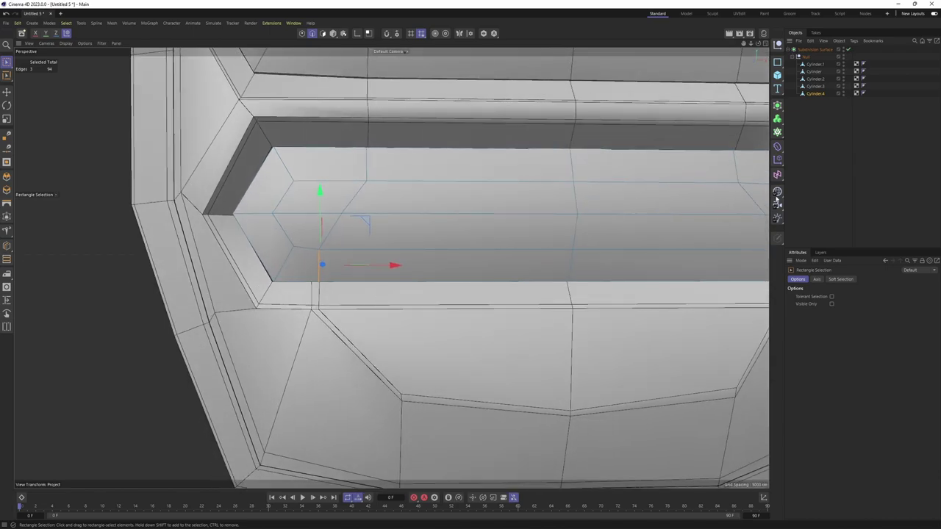
- Toggle smoothing on and off to inspect the slot's rounded ends
{"action": "key", "text": "q"}
{"action": "left_click_drag", "start_coordinate": [363, 271], "coordinate": [409, 257], "text": "alt"}
{"action": "mouse_move", "coordinate": [502, 219]}
{"action": "left_mouse_down", "text": "alt"}
{"action": "mouse_move", "coordinate": [282, 236]}
{"action": "mouse_move", "coordinate": [346, 242]}
{"action": "mouse_move", "coordinate": [340, 231]}
{"action": "left_mouse_up", "text": "alt"}
{"action": "key", "text": "q"}
{"action": "mouse_move", "coordinate": [279, 261]}
{"action": "left_mouse_down", "text": "alt"}
{"action": "mouse_move", "coordinate": [315, 272]}
{"action": "mouse_move", "coordinate": [393, 269]}
{"action": "mouse_move", "coordinate": [336, 272]}
{"action": "mouse_move", "coordinate": [334, 257]}
{"action": "mouse_move", "coordinate": [290, 273]}
{"action": "mouse_move", "coordinate": [306, 279]}
{"action": "left_mouse_up", "text": "alt"}
- Slide the slot's end points about 6.6% further along their edges and re-enable smoothing
{"action": "key", "text": "Return"}
{"action": "key", "text": "m"}
{"action": "key", "text": "o"}
{"action": "mouse_move", "coordinate": [305, 279]}
{"action": "left_mouse_down", "text": "alt"}
{"action": "mouse_move", "coordinate": [230, 248]}
{"action": "mouse_move", "coordinate": [615, 278]}
{"action": "left_mouse_up", "text": "alt"}
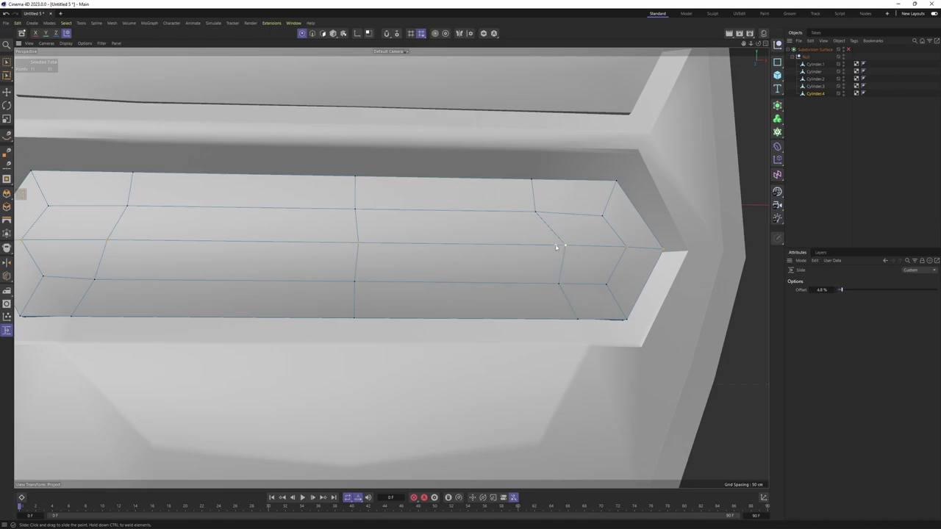
{"action": "scroll", "coordinate": [544, 257], "scroll_direction": "down", "scroll_amount": 5}
{"action": "key", "text": "q"}
{"action": "scroll", "coordinate": [409, 242], "scroll_direction": "down", "scroll_amount": 3}
{"action": "mouse_move", "coordinate": [409, 242]}
{"action": "left_mouse_down", "text": "alt"}
{"action": "mouse_move", "coordinate": [415, 211]}
{"action": "mouse_move", "coordinate": [411, 243]}
{"action": "mouse_move", "coordinate": [390, 267]}
{"action": "mouse_move", "coordinate": [531, 187]}
{"action": "mouse_move", "coordinate": [444, 293]}
{"action": "mouse_move", "coordinate": [464, 307]}
{"action": "left_mouse_up", "text": "alt"}
{"action": "left_click", "coordinate": [315, 414]}
- Select Cylinder.2 through Cylinder.4 and Connect Objects + Delete into one Cylinder.2
{"action": "left_click_drag", "start_coordinate": [314, 414], "coordinate": [358, 327], "text": "alt"}
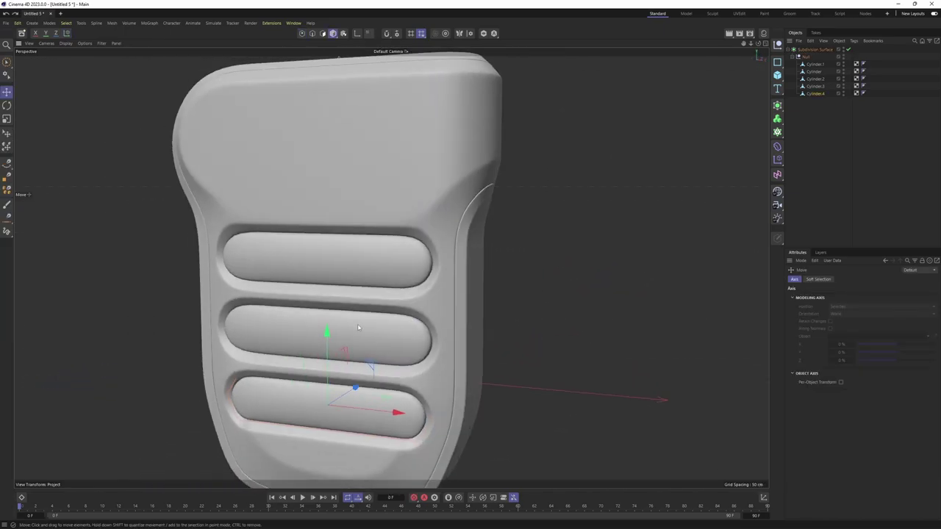
{"action": "key", "text": "q"}
{"action": "left_click", "coordinate": [814, 78], "text": "shift"}
{"action": "key", "text": "n"}
{"action": "key", "text": "b"}
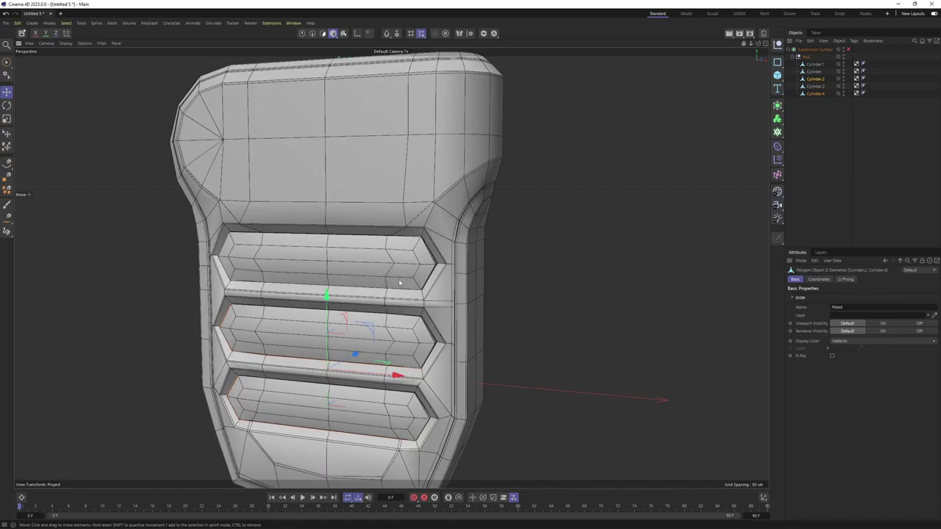
{"action": "key", "text": "o"}
{"action": "right_click", "coordinate": [822, 111]}
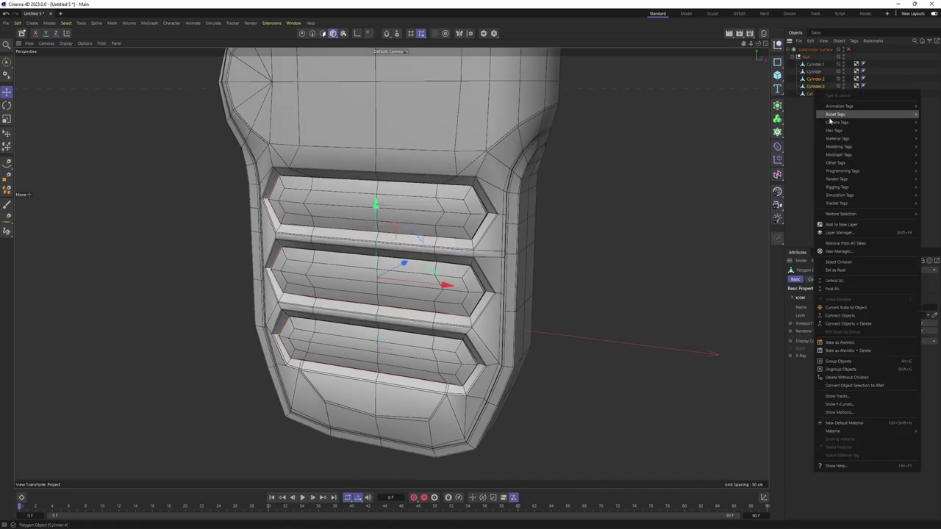
{"action": "left_click", "coordinate": [852, 324]}
{"action": "mouse_move", "coordinate": [514, 238]}
{"action": "left_mouse_down", "text": "alt"}
{"action": "mouse_move", "coordinate": [328, 245]}
{"action": "mouse_move", "coordinate": [474, 264]}
{"action": "mouse_move", "coordinate": [411, 264]}
{"action": "mouse_move", "coordinate": [437, 265]}
{"action": "left_mouse_up", "text": "alt"}
- In polygon mode, apply Symmetrize to Cylinder.2 from the mesh commands
{"action": "key", "text": "Return"}
{"action": "right_click", "coordinate": [436, 264]}
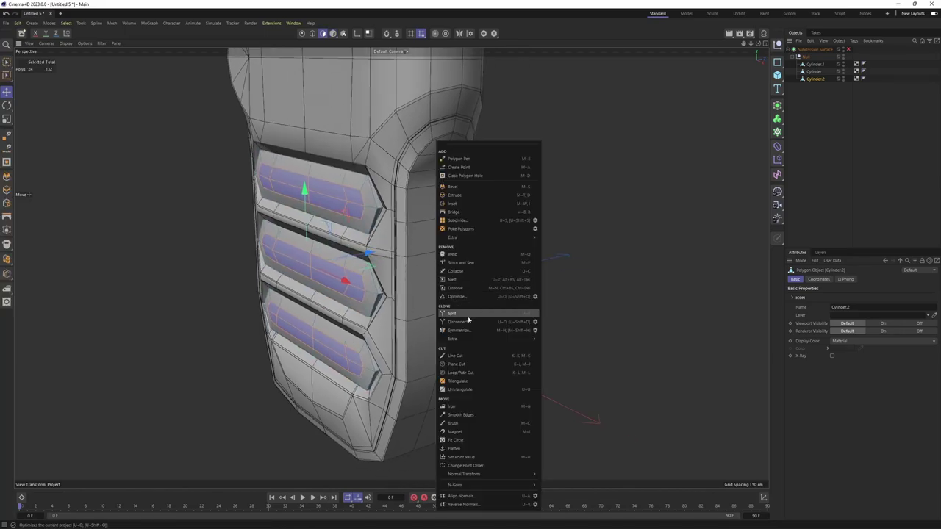
{"action": "left_click", "coordinate": [471, 330]}
{"action": "mouse_move", "coordinate": [471, 330]}
{"action": "left_mouse_down", "text": "alt"}
{"action": "mouse_move", "coordinate": [334, 230]}
{"action": "mouse_move", "coordinate": [493, 231]}
{"action": "mouse_move", "coordinate": [233, 321]}
{"action": "mouse_move", "coordinate": [363, 276]}
{"action": "left_mouse_up", "text": "alt"}
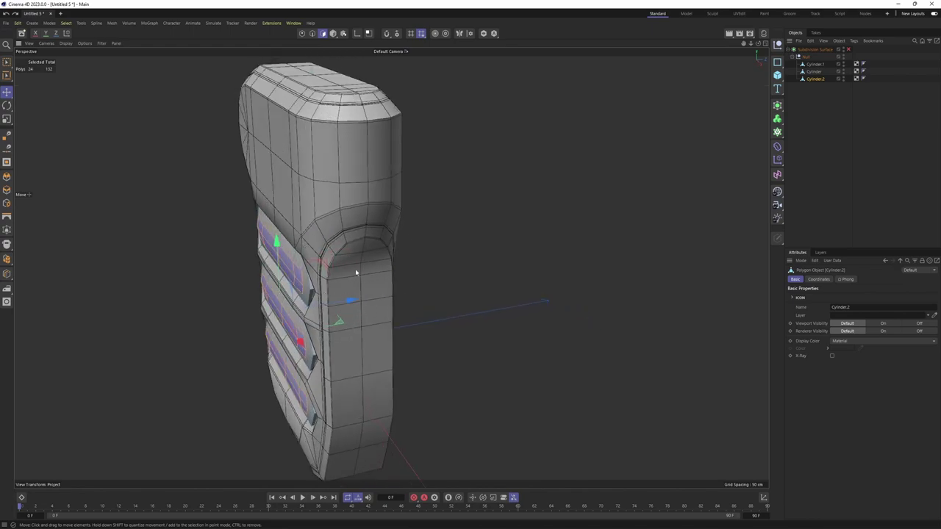
{"action": "right_click", "coordinate": [394, 281]}
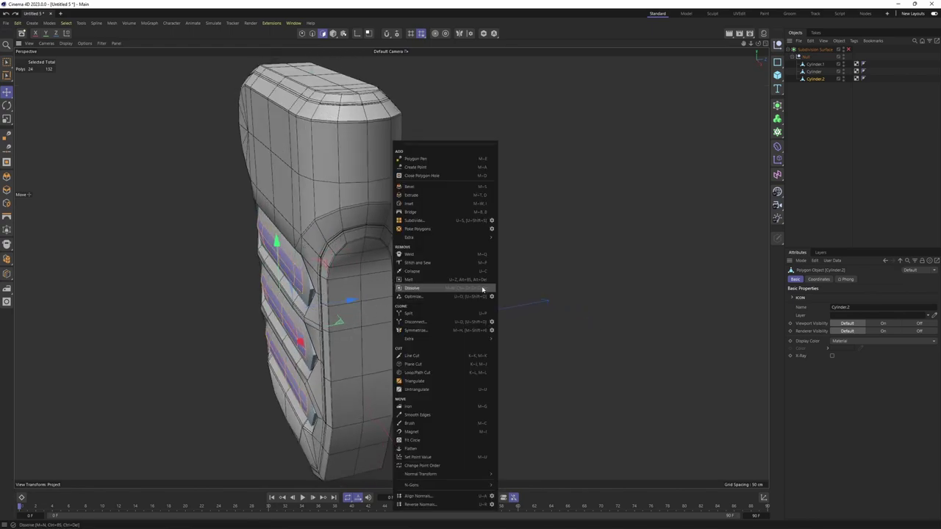
{"action": "left_click", "coordinate": [492, 330]}
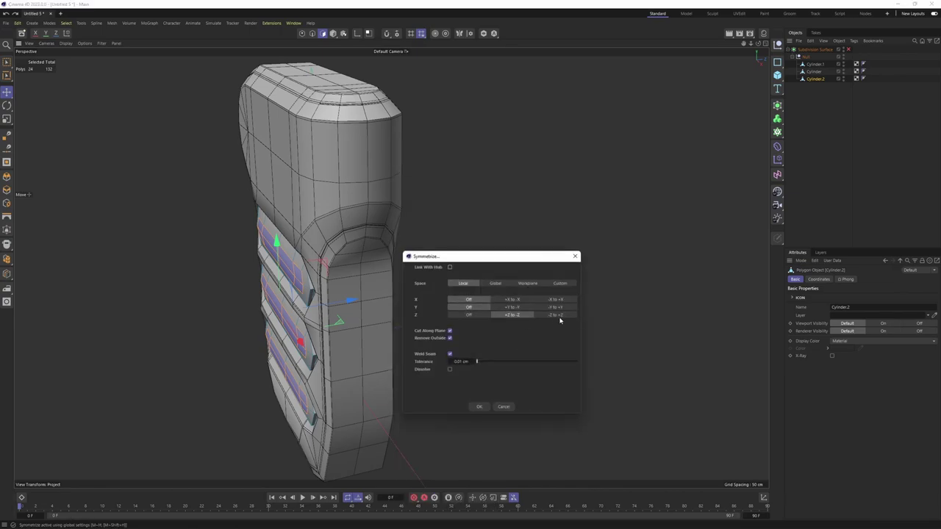
{"action": "left_click", "coordinate": [480, 407]}
{"action": "mouse_move", "coordinate": [481, 406]}
{"action": "left_mouse_down", "text": "alt"}
{"action": "mouse_move", "coordinate": [394, 318]}
{"action": "mouse_move", "coordinate": [342, 328]}
{"action": "left_mouse_up", "text": "alt"}
- Rerun Symmetrize with its settings confirmed, mirroring across Z to 264 polygons
{"action": "right_click", "coordinate": [365, 274]}
{"action": "key", "text": "Escape"}
{"action": "left_click", "coordinate": [343, 328]}
{"action": "right_click", "coordinate": [377, 316]}
{"action": "left_click", "coordinate": [477, 330]}
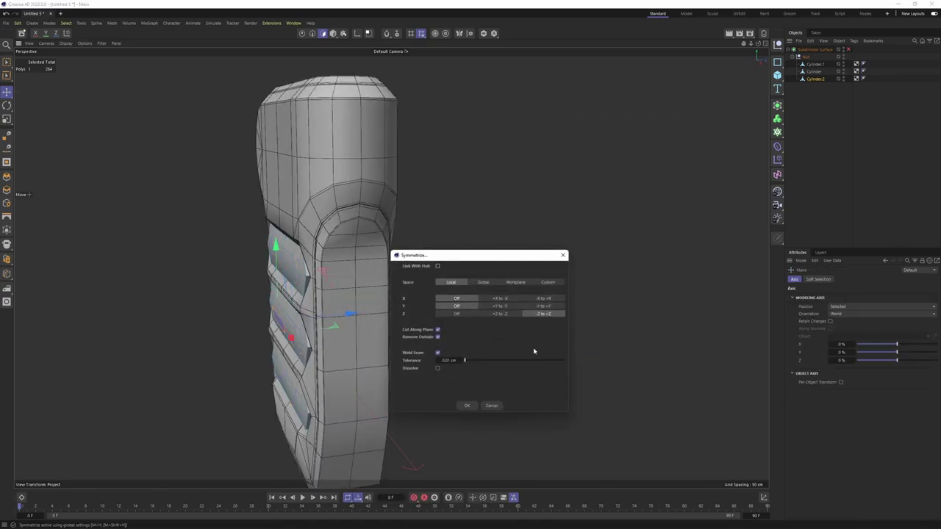
{"action": "left_click", "coordinate": [478, 405]}
{"action": "left_click_drag", "start_coordinate": [406, 304], "coordinate": [458, 288], "text": "alt"}
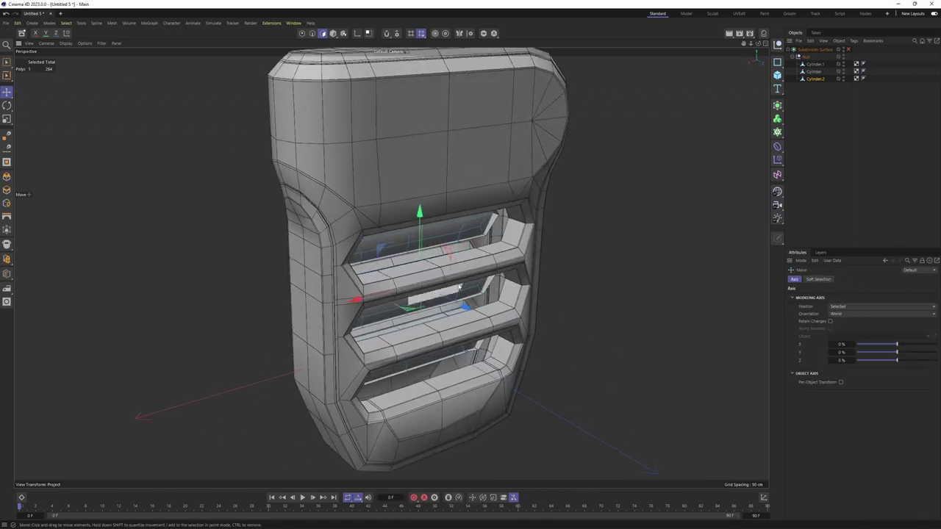
- From the Top view, set Cylinder.2's Z position to 0 cm in the Coordinate Manager
{"action": "left_click_drag", "start_coordinate": [466, 197], "coordinate": [466, 238], "text": "alt"}
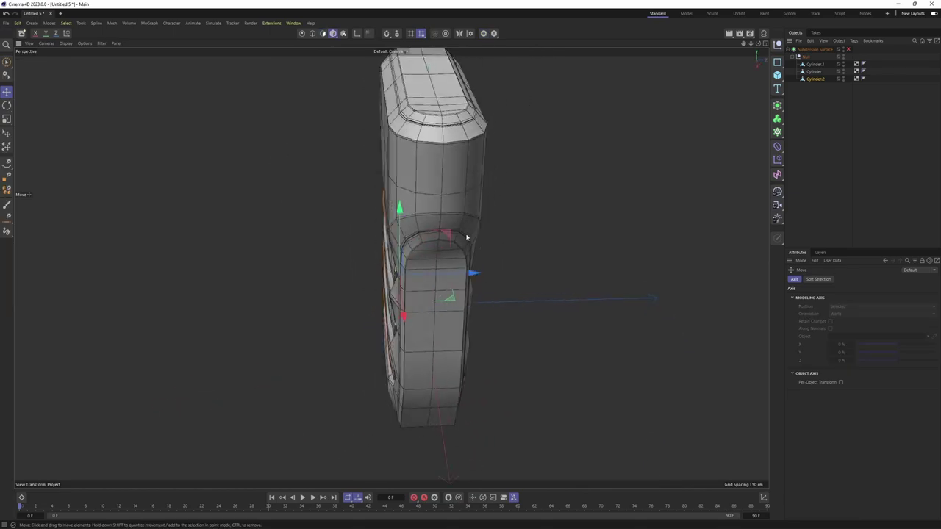
{"action": "middle_click", "coordinate": [466, 237]}
{"action": "middle_click", "coordinate": [338, 257]}
{"action": "mouse_move", "coordinate": [338, 257]}
{"action": "left_mouse_down", "text": "alt"}
{"action": "mouse_move", "coordinate": [382, 228]}
{"action": "mouse_move", "coordinate": [411, 250]}
{"action": "left_mouse_up", "text": "alt"}
{"action": "key", "text": "F2"}
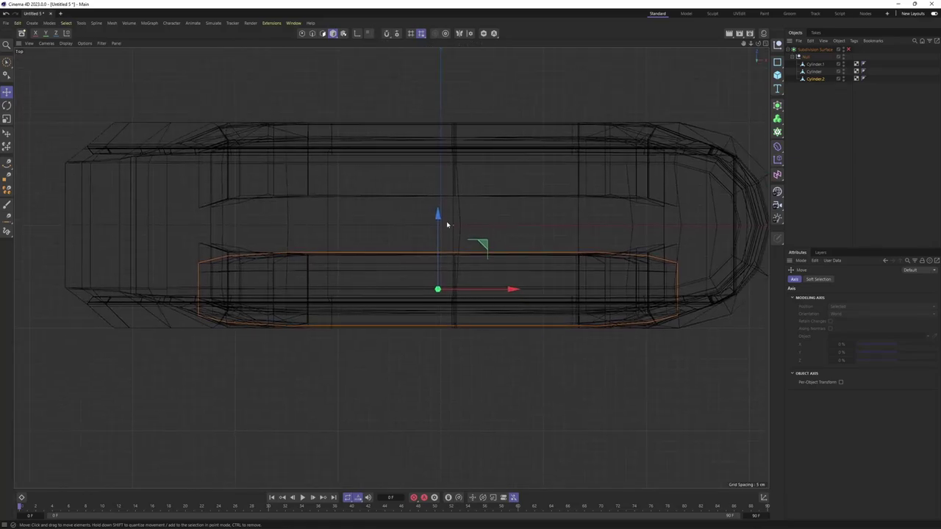
{"action": "middle_click_drag", "start_coordinate": [446, 222], "coordinate": [432, 291], "text": "alt"}
{"action": "middle_click_drag", "start_coordinate": [430, 257], "coordinate": [435, 246], "text": "alt"}
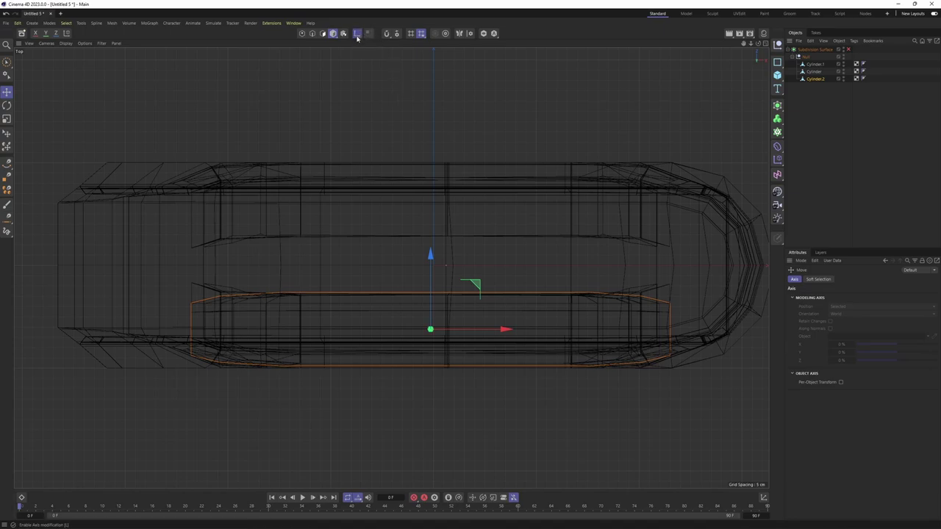
{"action": "left_click", "coordinate": [763, 497]}
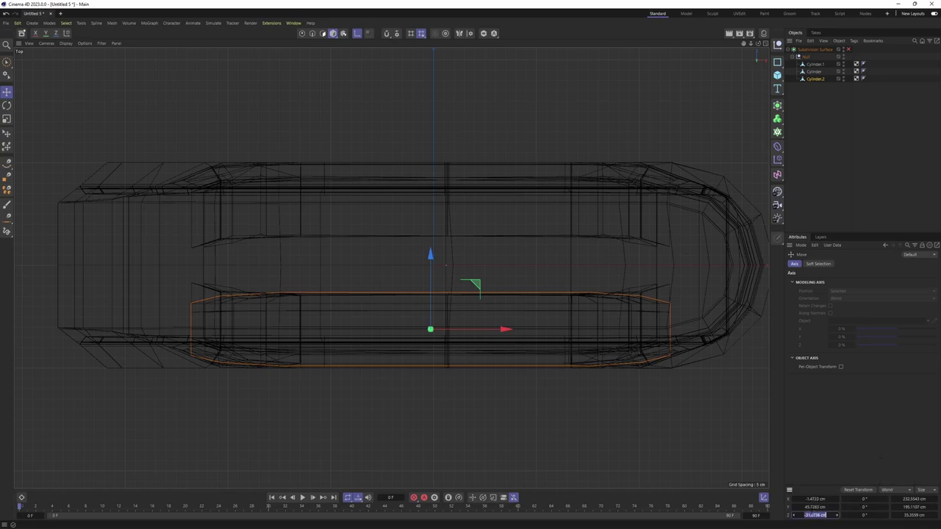
{"action": "middle_click", "coordinate": [407, 296]}
{"action": "middle_click", "coordinate": [336, 130]}
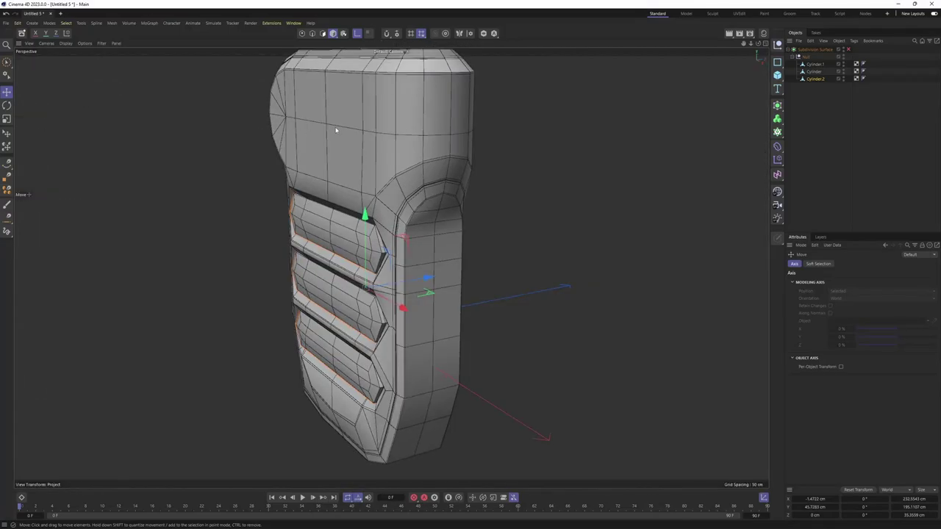
{"action": "left_click_drag", "start_coordinate": [413, 169], "coordinate": [400, 245], "text": "alt"}
- Symmetrize the slot polygons so both halves of the radio body get matching slots
{"action": "key", "text": "Return"}
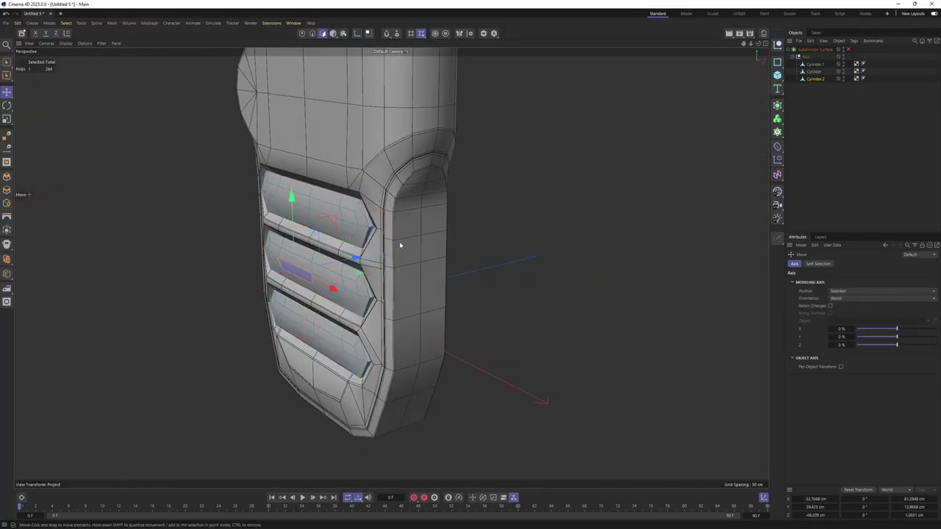
{"action": "right_click", "coordinate": [432, 226]}
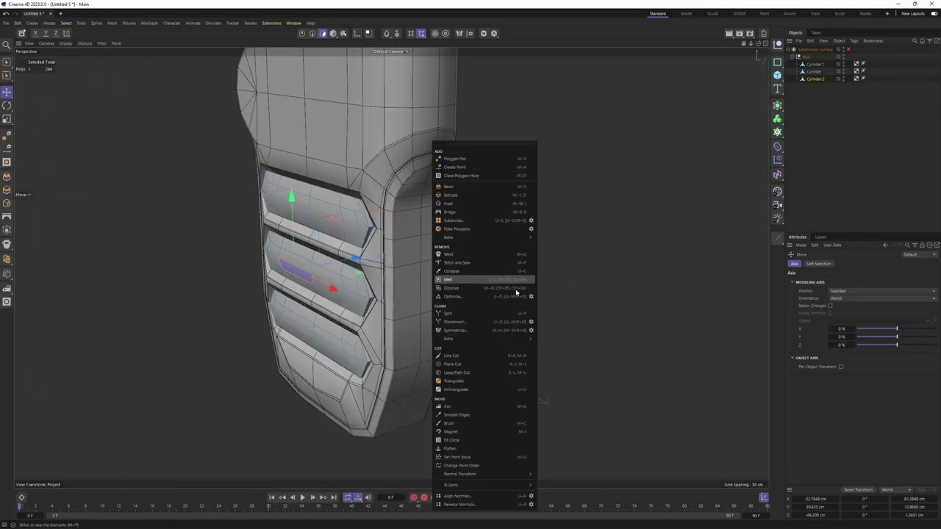
{"action": "left_click", "coordinate": [497, 331]}
{"action": "mouse_move", "coordinate": [495, 330]}
{"action": "left_mouse_down", "text": "alt"}
{"action": "mouse_move", "coordinate": [347, 261]}
{"action": "mouse_move", "coordinate": [478, 269]}
{"action": "mouse_move", "coordinate": [346, 223]}
{"action": "mouse_move", "coordinate": [501, 218]}
{"action": "mouse_move", "coordinate": [485, 227]}
{"action": "mouse_move", "coordinate": [418, 200]}
{"action": "mouse_move", "coordinate": [416, 212]}
{"action": "mouse_move", "coordinate": [380, 219]}
{"action": "mouse_move", "coordinate": [425, 233]}
{"action": "mouse_move", "coordinate": [412, 284]}
{"action": "mouse_move", "coordinate": [397, 213]}
{"action": "mouse_move", "coordinate": [452, 225]}
{"action": "mouse_move", "coordinate": [426, 212]}
{"action": "mouse_move", "coordinate": [336, 228]}
{"action": "mouse_move", "coordinate": [361, 174]}
{"action": "mouse_move", "coordinate": [393, 219]}
{"action": "mouse_move", "coordinate": [399, 204]}
{"action": "mouse_move", "coordinate": [412, 200]}
{"action": "mouse_move", "coordinate": [410, 219]}
{"action": "mouse_move", "coordinate": [426, 202]}
{"action": "left_mouse_up", "text": "alt"}
- Preview the Subdivision Surface result in plain smooth shading, then return to the cage
{"action": "key", "text": "q"}
{"action": "key", "text": "n"}
{"action": "key", "text": "a"}
{"action": "scroll", "coordinate": [377, 212], "scroll_direction": "up", "scroll_amount": 5}
{"action": "key", "text": "q"}
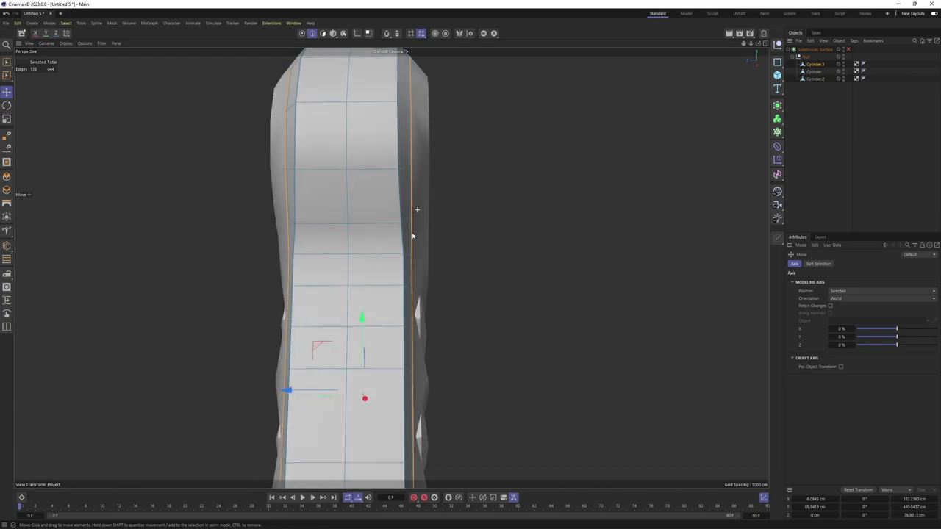
- Loop-select a vertical edge loop running down the body's side strip
{"action": "key", "text": "Return"}
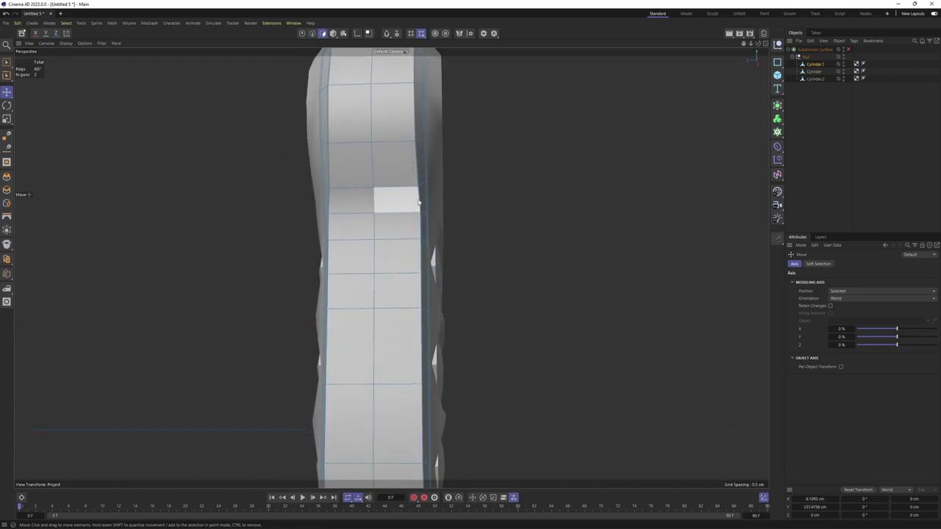
{"action": "mouse_move", "coordinate": [403, 191]}
{"action": "left_mouse_down"}
{"action": "mouse_move", "coordinate": [368, 225]}
{"action": "mouse_move", "coordinate": [353, 125]}
{"action": "left_mouse_up"}
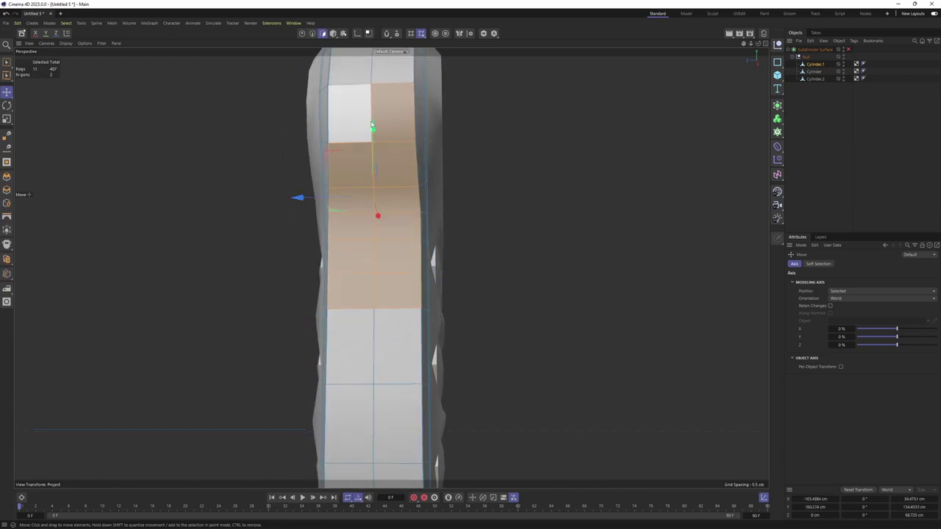
{"action": "scroll", "coordinate": [413, 208], "scroll_direction": "down", "scroll_amount": 3}
{"action": "key", "text": "Return"}
{"action": "mouse_move", "coordinate": [435, 227]}
{"action": "left_mouse_down", "text": "alt"}
{"action": "mouse_move", "coordinate": [519, 228]}
{"action": "mouse_move", "coordinate": [416, 252]}
{"action": "mouse_move", "coordinate": [471, 217]}
{"action": "mouse_move", "coordinate": [456, 153]}
{"action": "left_mouse_up", "text": "alt"}
{"action": "key", "text": "u"}
{"action": "key", "text": "l"}
{"action": "left_click", "coordinate": [471, 216]}
{"action": "scroll", "coordinate": [471, 218], "scroll_direction": "down", "scroll_amount": 5}
- Move the selected side edge loops sideways from a straight-on side view
{"action": "key", "text": "e"}
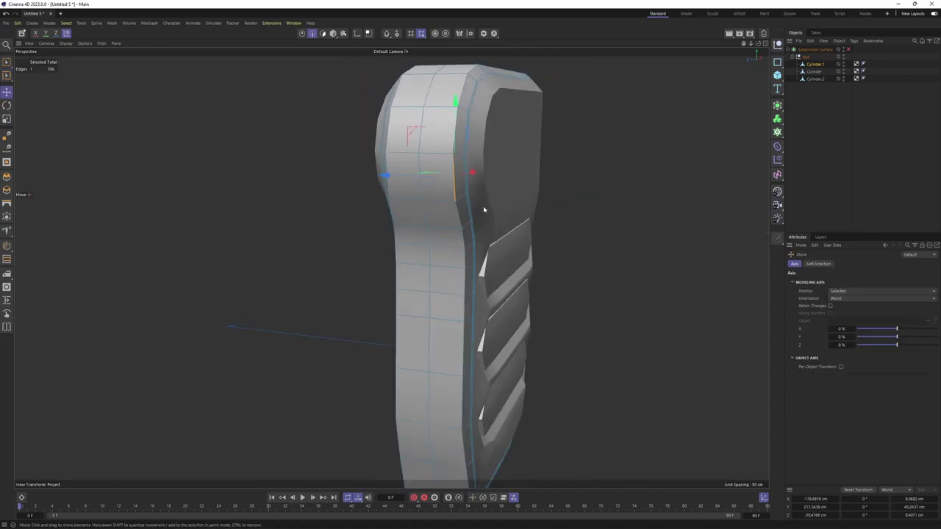
{"action": "mouse_move", "coordinate": [483, 210]}
{"action": "left_mouse_down", "text": "alt"}
{"action": "mouse_move", "coordinate": [508, 248]}
{"action": "mouse_move", "coordinate": [480, 294]}
{"action": "mouse_move", "coordinate": [483, 341]}
{"action": "mouse_move", "coordinate": [422, 301]}
{"action": "mouse_move", "coordinate": [462, 190]}
{"action": "left_mouse_up", "text": "alt"}
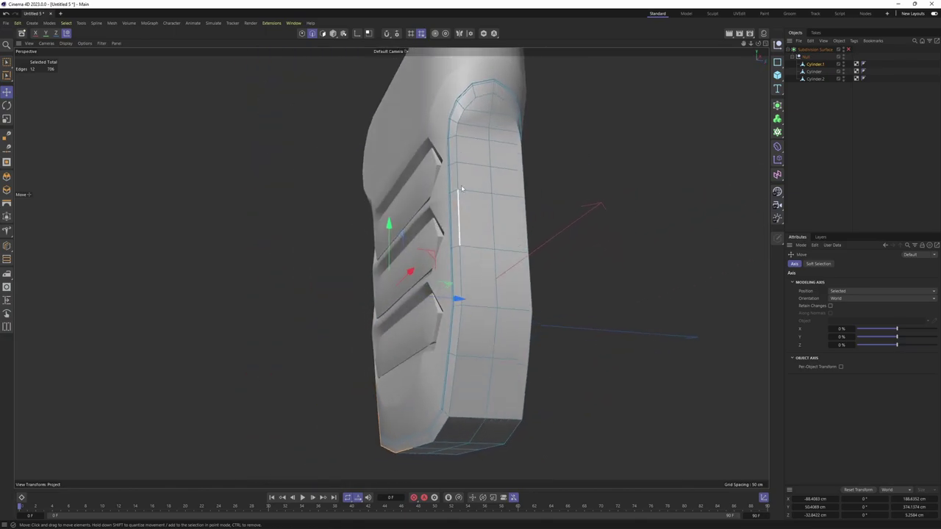
{"action": "mouse_move", "coordinate": [456, 137]}
{"action": "left_mouse_down", "text": "alt"}
{"action": "mouse_move", "coordinate": [617, 255]}
{"action": "mouse_move", "coordinate": [448, 199]}
{"action": "mouse_move", "coordinate": [408, 250]}
{"action": "left_mouse_up", "text": "alt"}
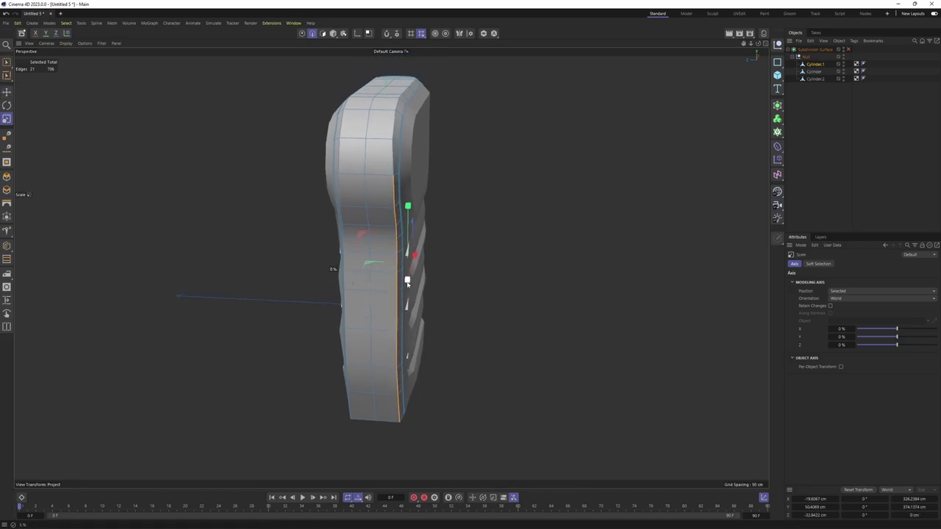
{"action": "key", "text": "e"}
{"action": "scroll", "coordinate": [383, 273], "scroll_direction": "up", "scroll_amount": 2}
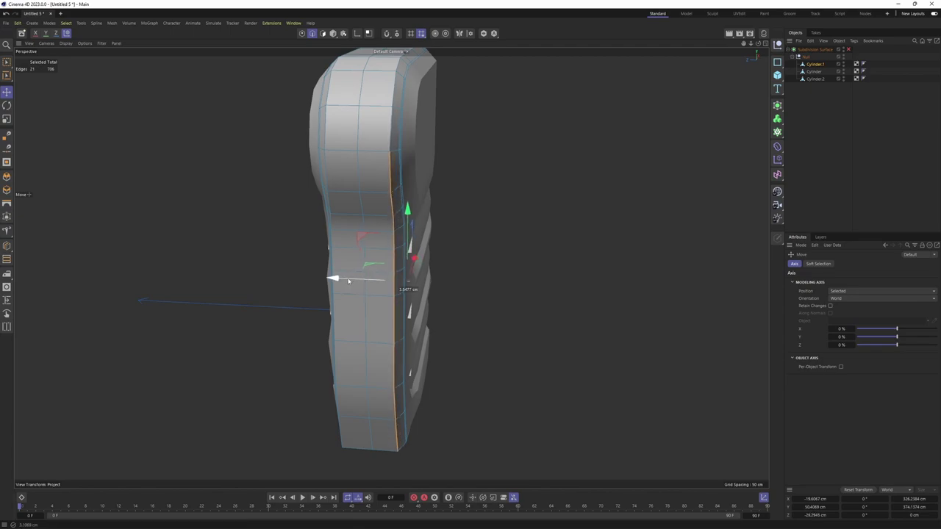
{"action": "left_click_drag", "start_coordinate": [348, 281], "coordinate": [385, 243], "text": "alt"}
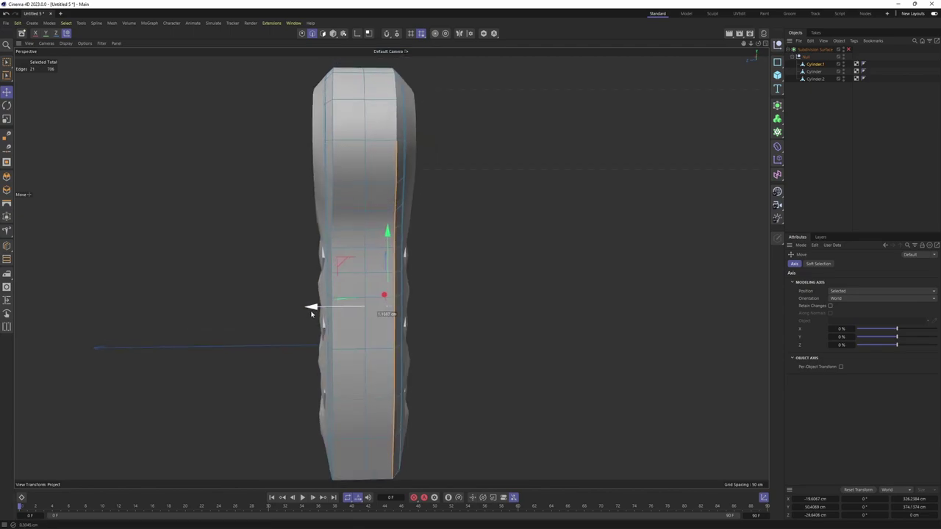
{"action": "mouse_move", "coordinate": [313, 307]}
{"action": "left_mouse_down", "text": "alt"}
{"action": "mouse_move", "coordinate": [372, 253]}
{"action": "mouse_move", "coordinate": [353, 228]}
{"action": "left_mouse_up", "text": "alt"}
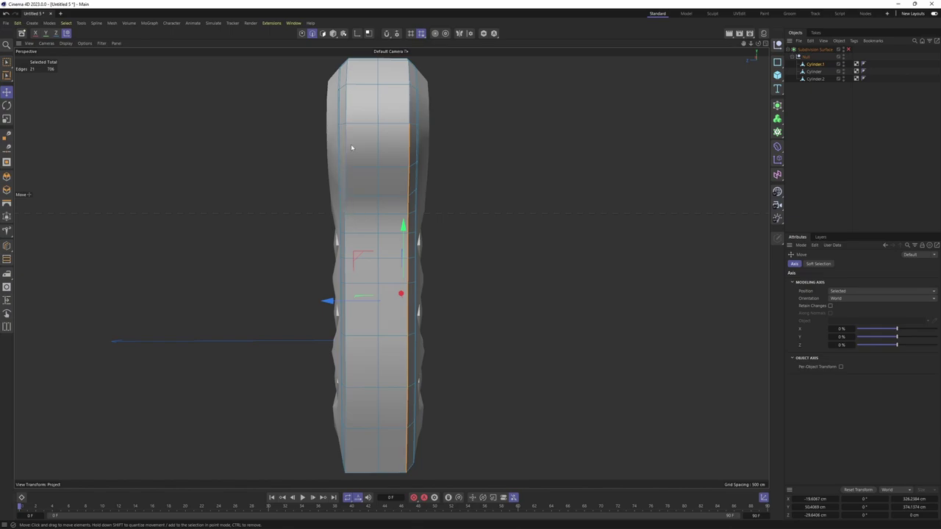
- Add the right-side edge loop to the selection and maximize the Right view
{"action": "mouse_move", "coordinate": [351, 148]}
{"action": "left_mouse_down", "text": "alt"}
{"action": "mouse_move", "coordinate": [377, 172]}
{"action": "mouse_move", "coordinate": [443, 183]}
{"action": "mouse_move", "coordinate": [318, 311]}
{"action": "mouse_move", "coordinate": [414, 276]}
{"action": "mouse_move", "coordinate": [299, 191]}
{"action": "mouse_move", "coordinate": [313, 250]}
{"action": "left_mouse_up", "text": "alt"}
{"action": "double_click", "coordinate": [301, 194], "text": "shift"}
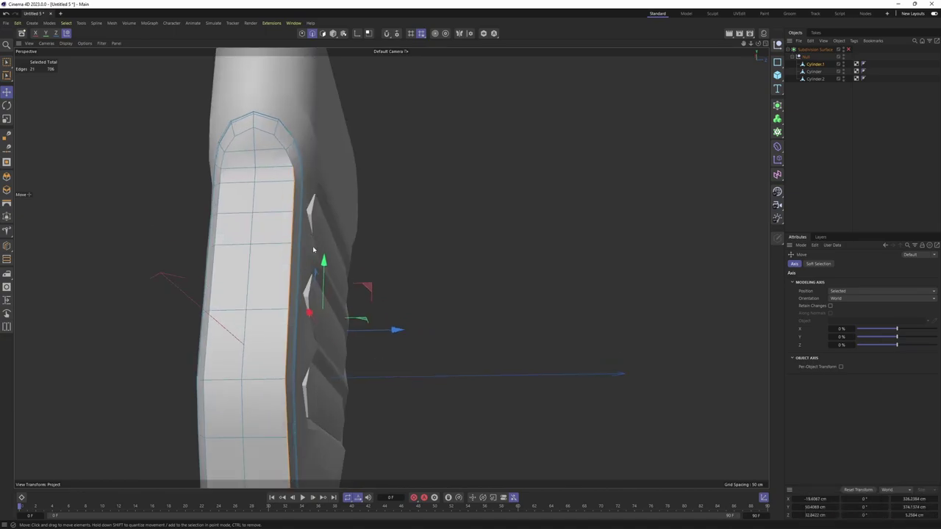
{"action": "middle_click", "coordinate": [321, 318]}
{"action": "key", "text": "e"}
{"action": "middle_click", "coordinate": [388, 308]}
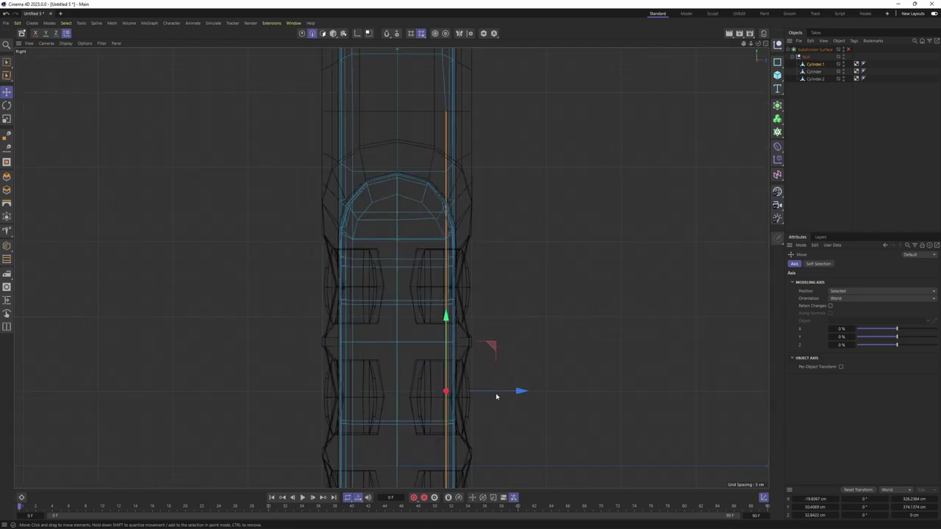
- Move the selected edge loop about 2.95 cm in the Right view
{"action": "left_click_drag", "start_coordinate": [518, 392], "coordinate": [514, 392]}
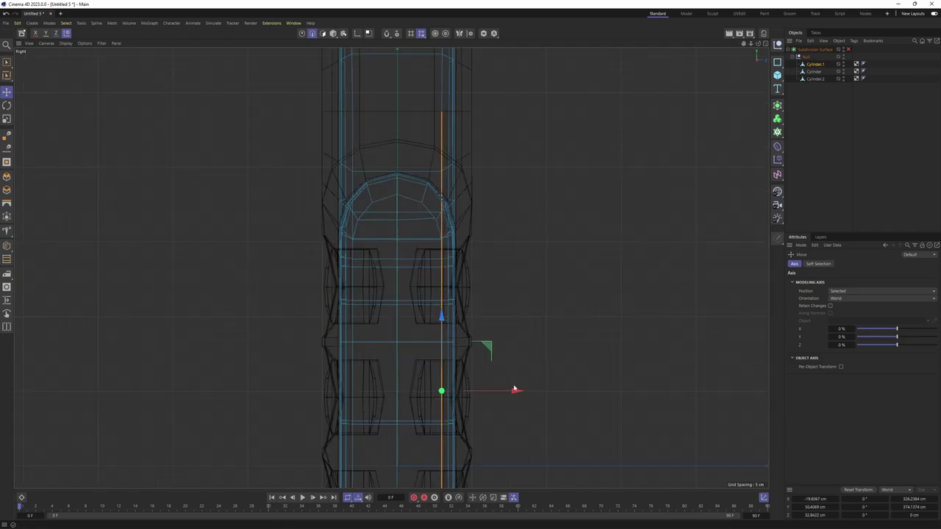
{"action": "key", "text": "F1"}
{"action": "left_click_drag", "start_coordinate": [324, 243], "coordinate": [287, 209], "text": "alt"}
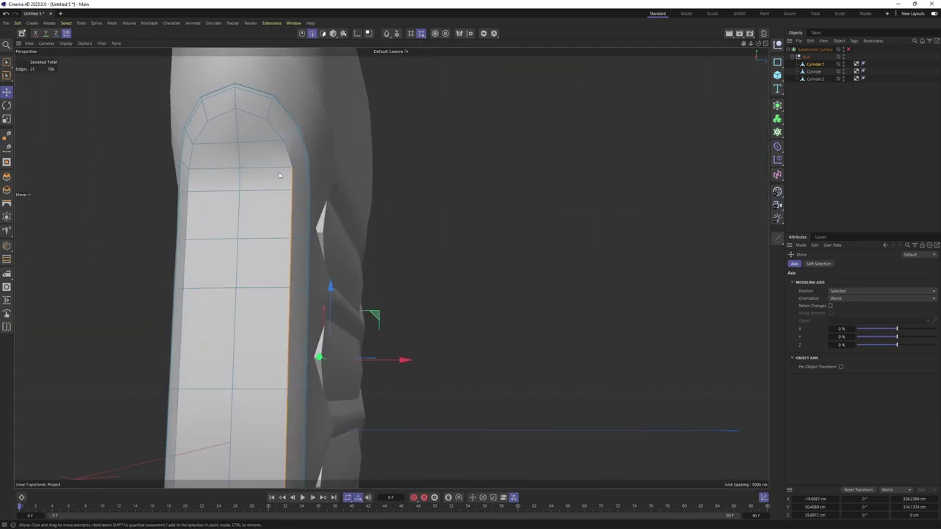
- Loop-select the top arc and the front face border edge loops
{"action": "key", "text": "u"}
{"action": "key", "text": "l"}
{"action": "left_click", "coordinate": [279, 143]}
{"action": "scroll", "coordinate": [278, 190], "scroll_direction": "down", "scroll_amount": 1}
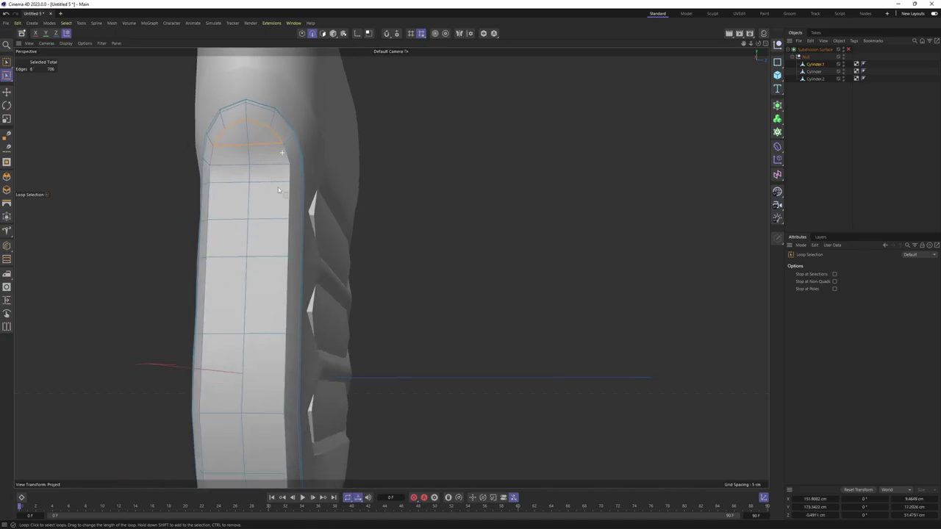
{"action": "left_click", "coordinate": [278, 189]}
{"action": "mouse_move", "coordinate": [278, 190]}
{"action": "left_mouse_down", "text": "alt"}
{"action": "mouse_move", "coordinate": [278, 280]}
{"action": "mouse_move", "coordinate": [248, 412]}
{"action": "left_mouse_up", "text": "alt"}
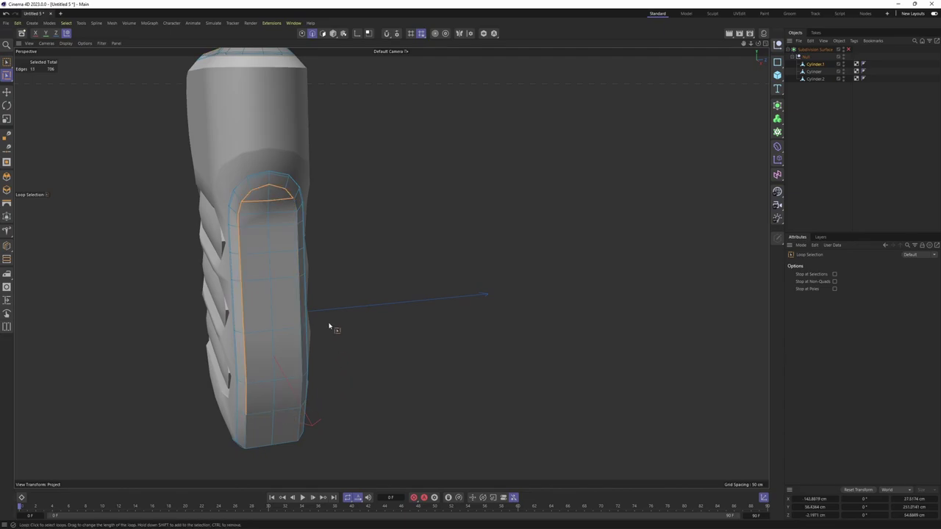
{"action": "scroll", "coordinate": [294, 227], "scroll_direction": "up", "scroll_amount": 3}
{"action": "scroll", "coordinate": [281, 177], "scroll_direction": "up", "scroll_amount": 2}
- Select a point on the arch and compare the smoothed result against the cage
{"action": "key", "text": "e"}
{"action": "scroll", "coordinate": [260, 195], "scroll_direction": "up", "scroll_amount": 3}
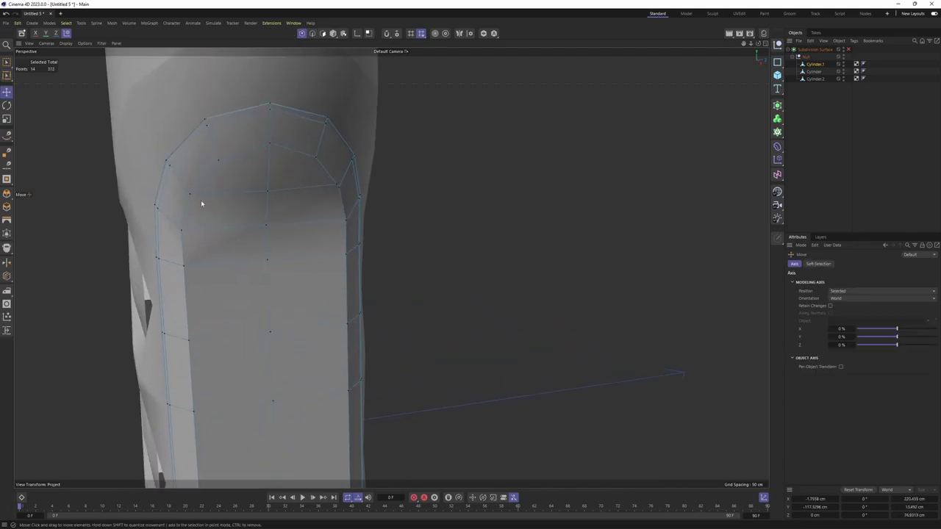
{"action": "key", "text": "u"}
{"action": "key", "text": "l"}
{"action": "scroll", "coordinate": [196, 196], "scroll_direction": "up", "scroll_amount": 2}
{"action": "key", "text": "0"}
{"action": "left_click", "coordinate": [199, 211]}
{"action": "key", "text": "q"}
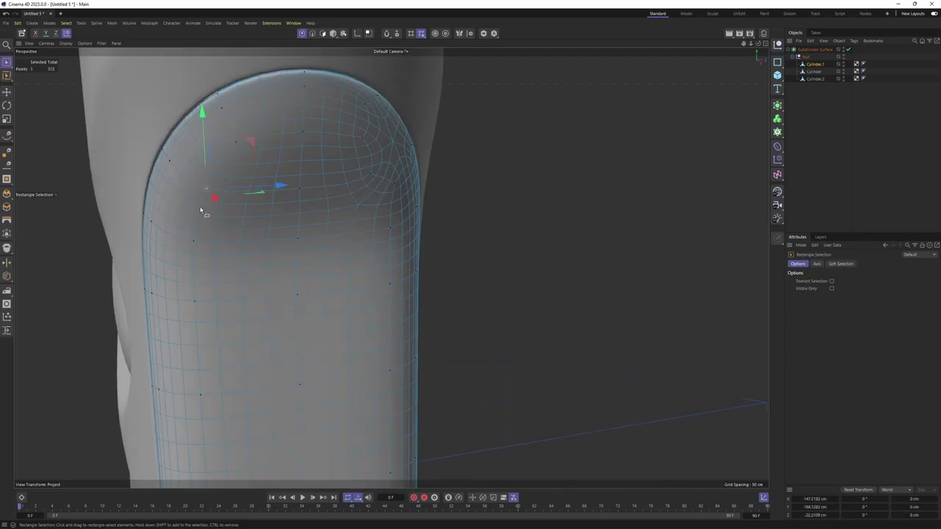
{"action": "scroll", "coordinate": [378, 185], "scroll_direction": "up", "scroll_amount": 2}
{"action": "key", "text": "q"}
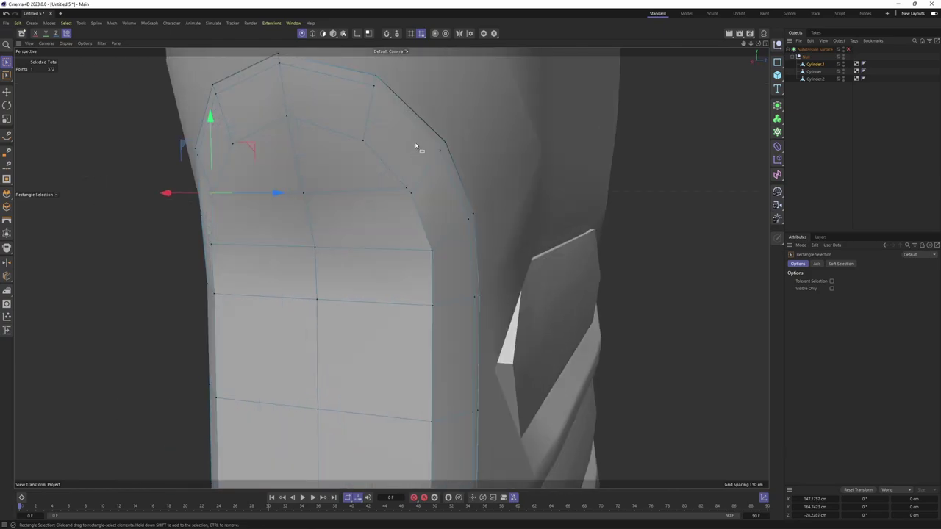
{"action": "scroll", "coordinate": [397, 162], "scroll_direction": "up", "scroll_amount": 2}
- Start the polygon pen, then loop-select the arched front panel's full border loop
{"action": "right_click", "coordinate": [377, 177]}
{"action": "left_click", "coordinate": [393, 195]}
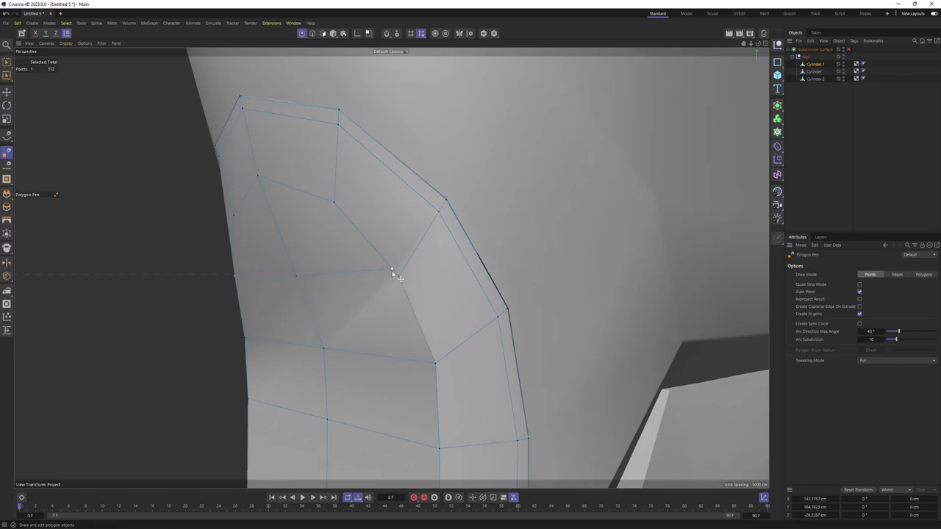
{"action": "left_click_drag", "start_coordinate": [396, 284], "coordinate": [409, 257], "text": "alt"}
{"action": "key", "text": "u"}
{"action": "key", "text": "l"}
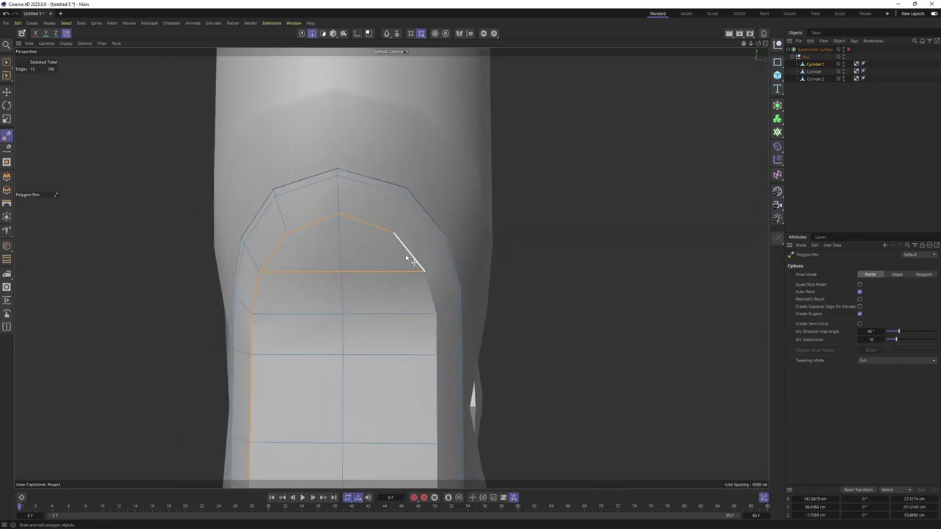
{"action": "left_click", "coordinate": [390, 237]}
{"action": "left_click", "coordinate": [377, 234]}
{"action": "scroll", "coordinate": [418, 243], "scroll_direction": "down", "scroll_amount": 5}
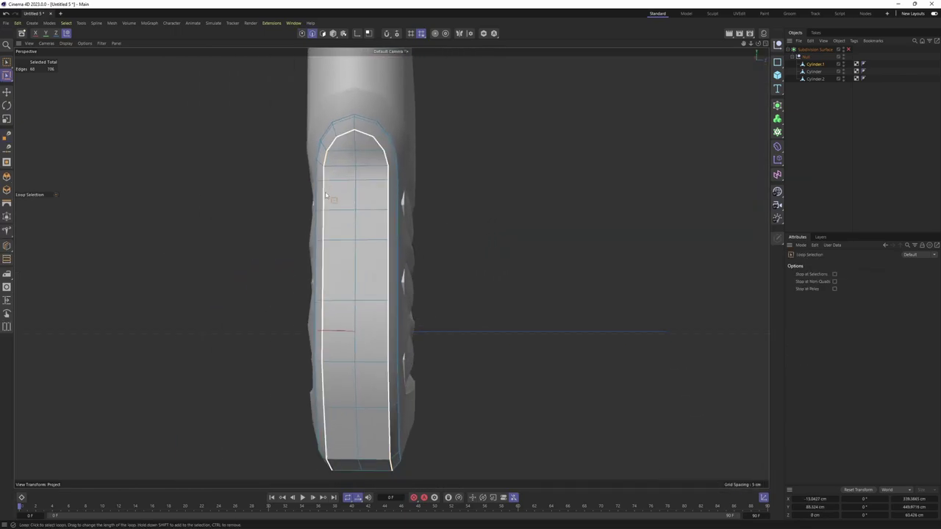
{"action": "mouse_move", "coordinate": [418, 243]}
{"action": "left_mouse_down", "text": "alt"}
{"action": "mouse_move", "coordinate": [273, 214]}
{"action": "mouse_move", "coordinate": [207, 240]}
{"action": "mouse_move", "coordinate": [249, 242]}
{"action": "left_mouse_up", "text": "alt"}
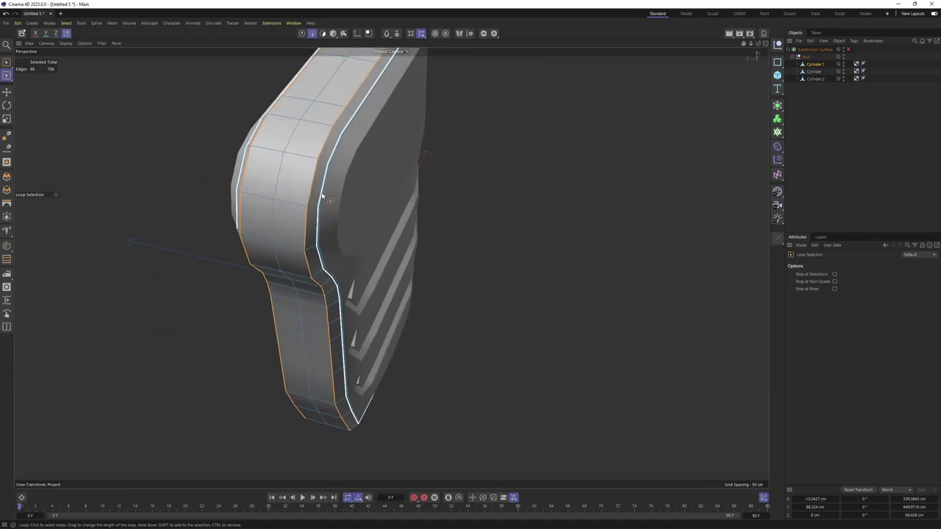
- Edge-slide a copy of the border loop inward by -1.8217 cm
{"action": "key", "text": "m"}
{"action": "key", "text": "o"}
{"action": "scroll", "coordinate": [317, 293], "scroll_direction": "up", "scroll_amount": 3}
{"action": "left_click_drag", "start_coordinate": [318, 293], "coordinate": [309, 230], "text": "alt"}
{"action": "scroll", "coordinate": [308, 231], "scroll_direction": "up", "scroll_amount": 3}
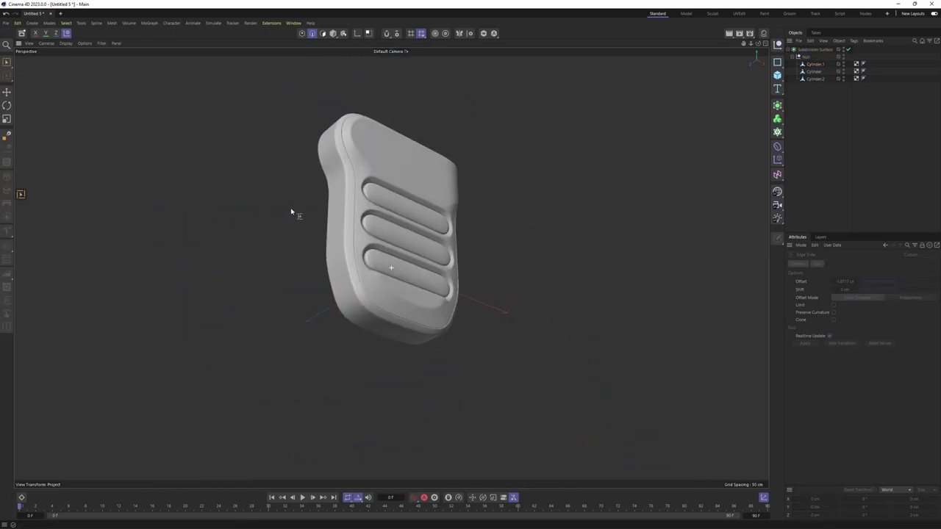
{"action": "mouse_move", "coordinate": [291, 212]}
{"action": "left_mouse_down", "text": "alt"}
{"action": "mouse_move", "coordinate": [193, 235]}
{"action": "mouse_move", "coordinate": [374, 256]}
{"action": "mouse_move", "coordinate": [399, 273]}
{"action": "mouse_move", "coordinate": [376, 345]}
{"action": "mouse_move", "coordinate": [368, 299]}
{"action": "mouse_move", "coordinate": [308, 196]}
{"action": "mouse_move", "coordinate": [340, 259]}
{"action": "mouse_move", "coordinate": [377, 225]}
{"action": "mouse_move", "coordinate": [380, 205]}
{"action": "left_mouse_up", "text": "alt"}
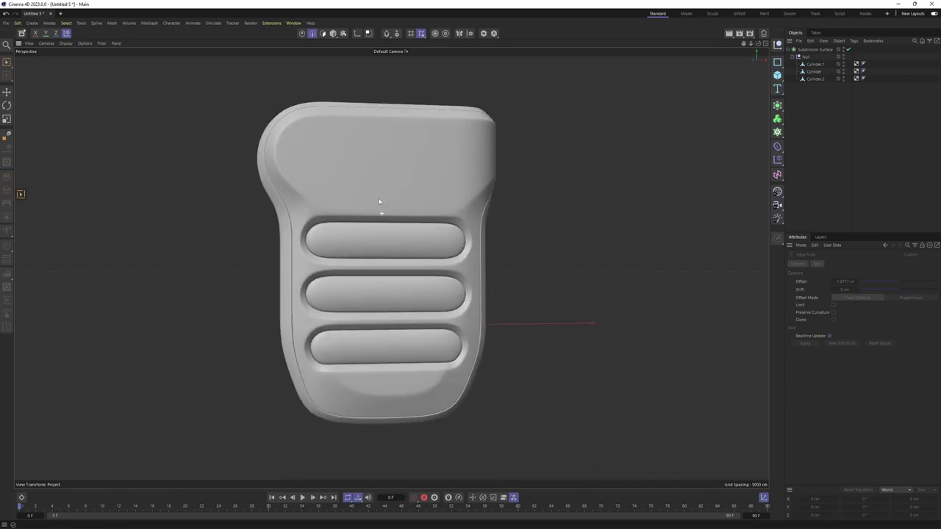
- In the four-view layout, frame the Front view over the Motorola reference radio
{"action": "middle_click", "coordinate": [564, 353]}
{"action": "scroll", "coordinate": [609, 361], "scroll_direction": "up", "scroll_amount": 3}
{"action": "scroll", "coordinate": [593, 416], "scroll_direction": "down", "scroll_amount": 3}
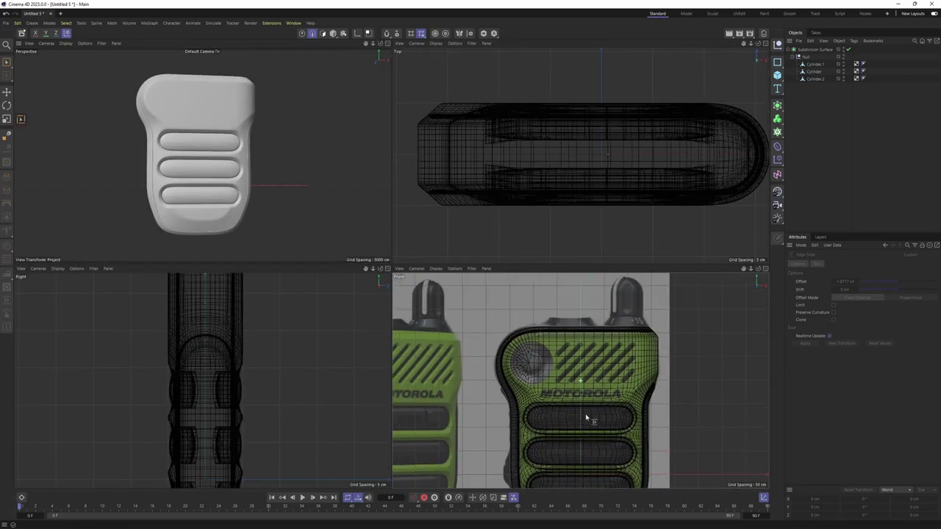
{"action": "mouse_move", "coordinate": [487, 364]}
{"action": "middle_mouse_down", "text": "alt"}
{"action": "mouse_move", "coordinate": [560, 343]}
{"action": "mouse_move", "coordinate": [524, 356]}
{"action": "mouse_move", "coordinate": [577, 441]}
{"action": "middle_mouse_up", "text": "alt"}
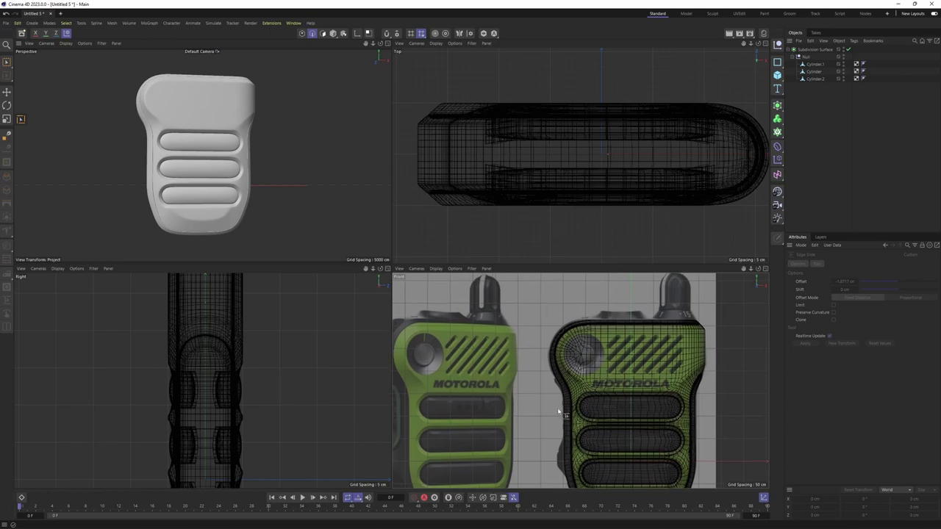
{"action": "left_click_drag", "start_coordinate": [204, 152], "coordinate": [288, 190], "text": "alt"}
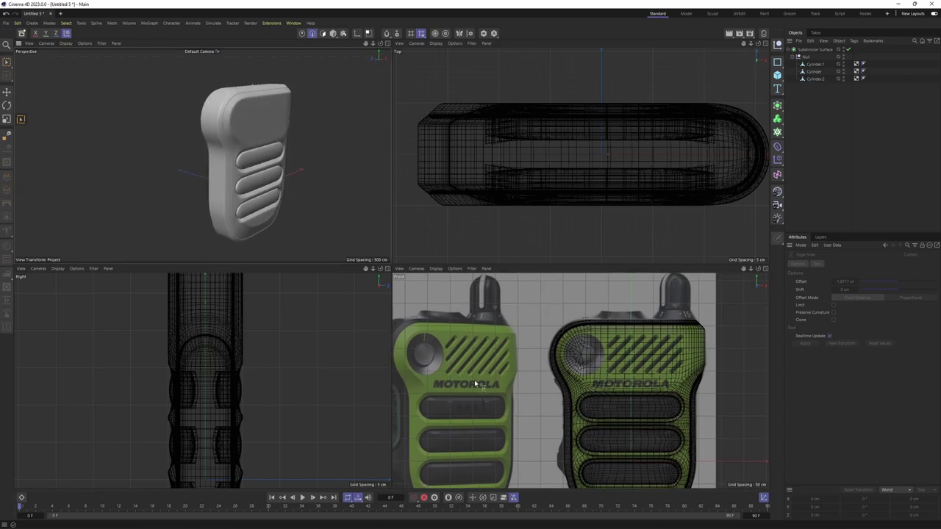
{"action": "middle_click_drag", "start_coordinate": [474, 379], "coordinate": [537, 376], "text": "alt"}
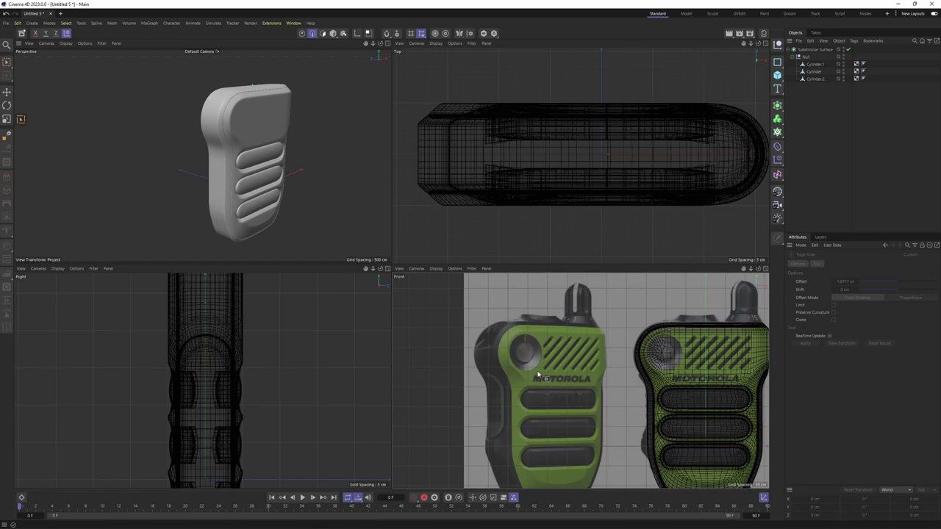
{"action": "scroll", "coordinate": [537, 375], "scroll_direction": "up", "scroll_amount": 2}
{"action": "scroll", "coordinate": [551, 337], "scroll_direction": "up", "scroll_amount": 2}
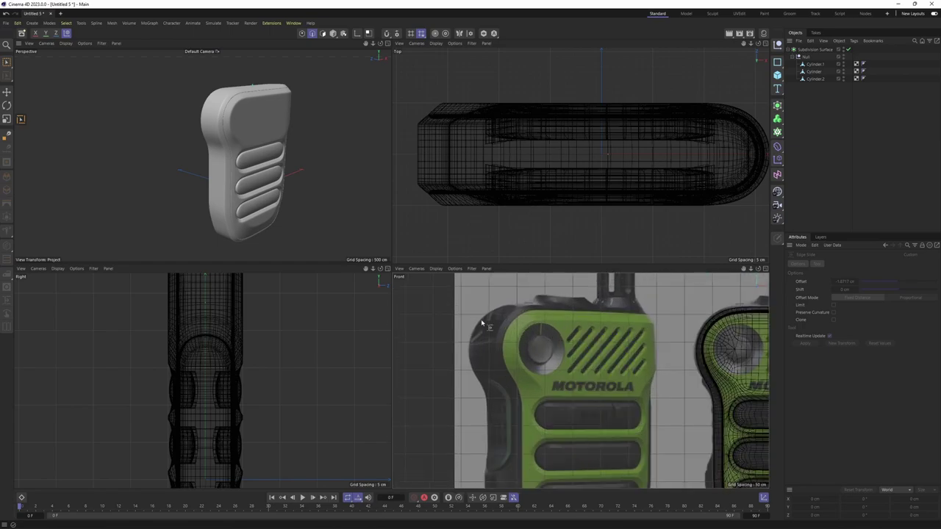
- Select the Cylinder.1 object and maximize the Top view
{"action": "middle_click", "coordinate": [304, 214]}
{"action": "left_click_drag", "start_coordinate": [349, 210], "coordinate": [420, 245], "text": "alt"}
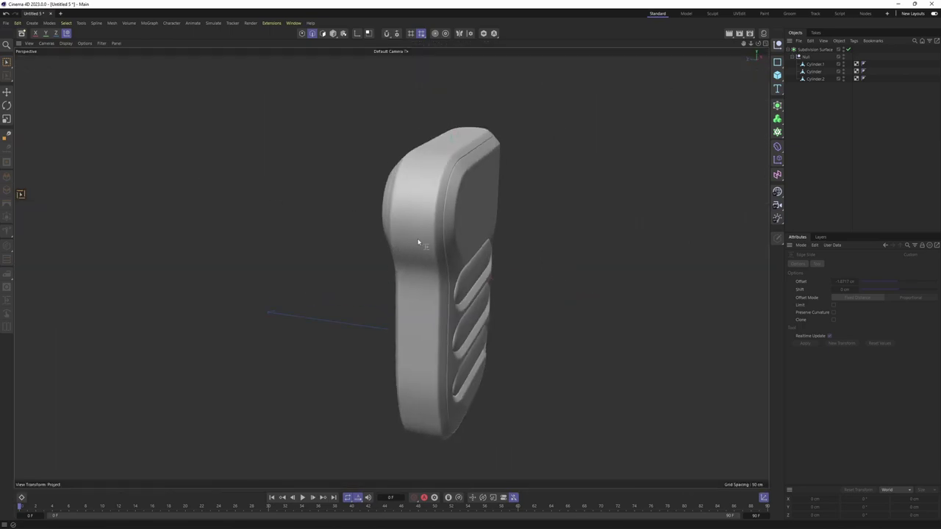
{"action": "left_click", "coordinate": [419, 245]}
{"action": "middle_click", "coordinate": [420, 236]}
{"action": "middle_click", "coordinate": [514, 230]}
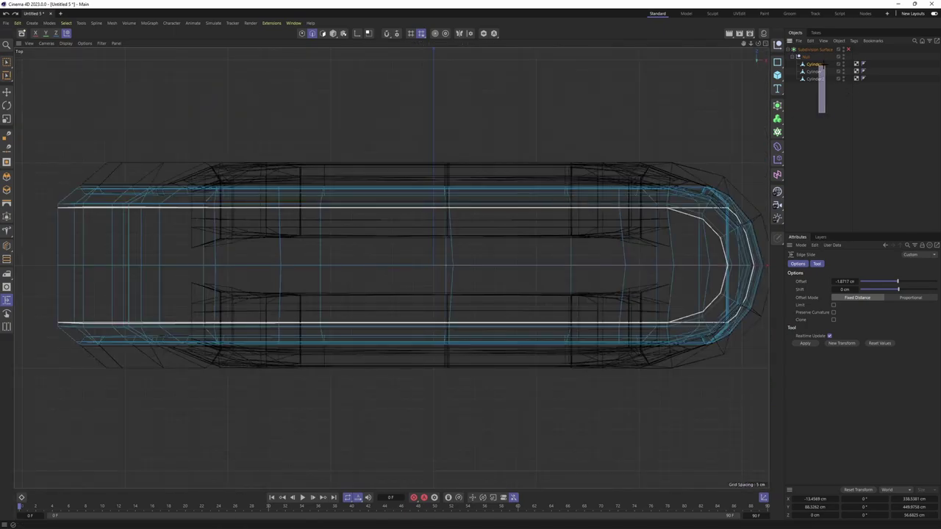
- Select all three cylinders and box-select the points along the lower half in Top view
{"action": "left_click_drag", "start_coordinate": [823, 113], "coordinate": [819, 65]}
{"action": "key", "text": "u"}
{"action": "key", "text": "l"}
{"action": "scroll", "coordinate": [367, 271], "scroll_direction": "down", "scroll_amount": 2}
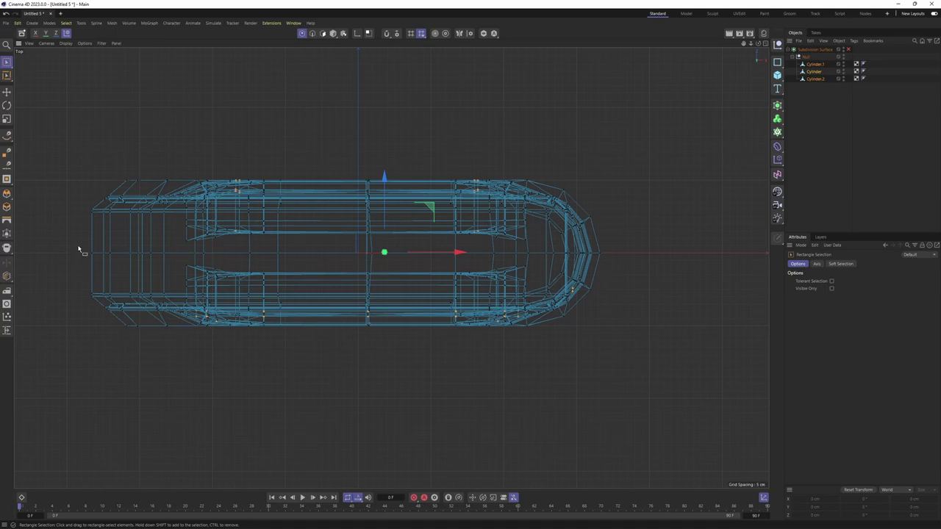
{"action": "left_click_drag", "start_coordinate": [79, 245], "coordinate": [654, 366]}
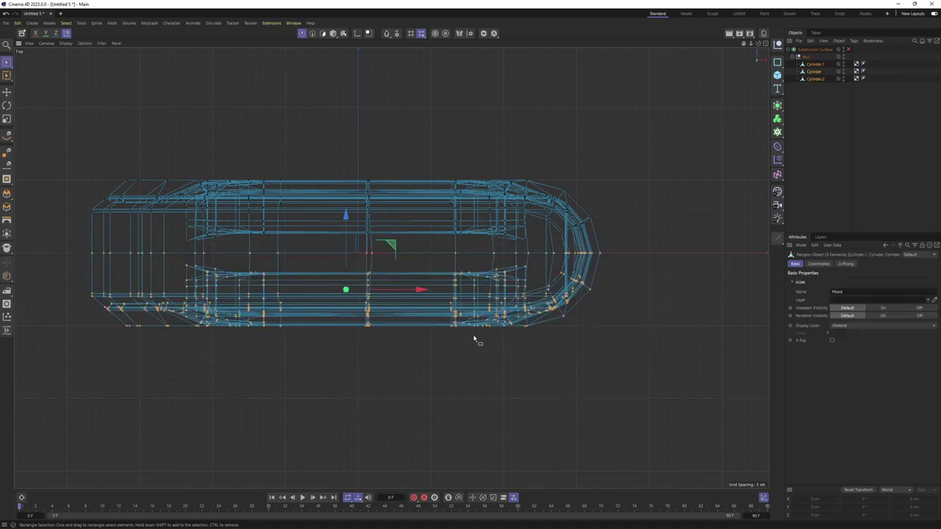
{"action": "middle_click_drag", "start_coordinate": [475, 340], "coordinate": [513, 334], "text": "alt"}
- Scale the selected side outward to thicken the body, then check it in perspective
{"action": "key", "text": "t"}
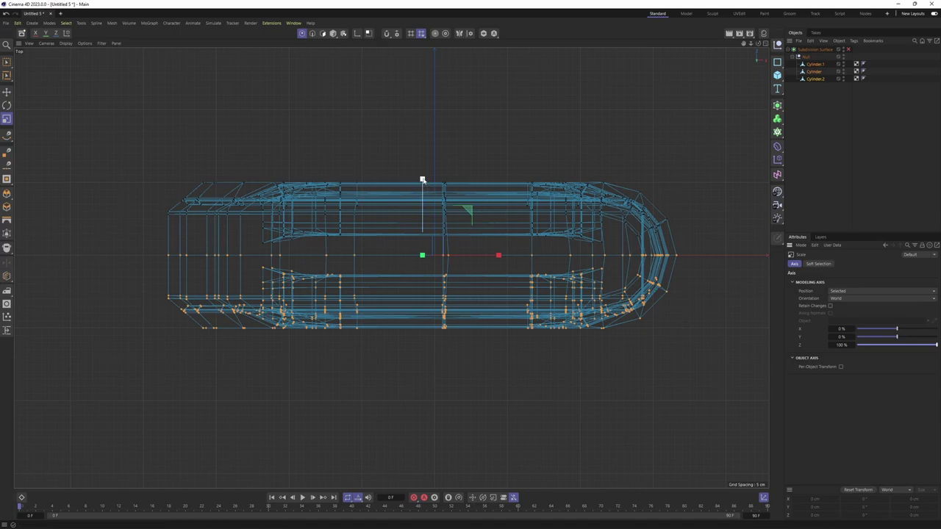
{"action": "left_click_drag", "start_coordinate": [423, 179], "coordinate": [429, 165]}
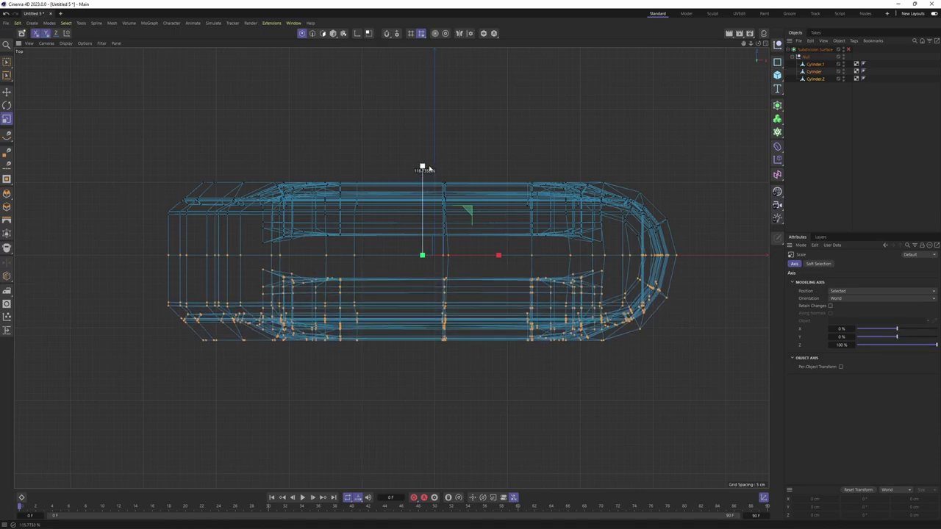
{"action": "middle_click", "coordinate": [423, 160]}
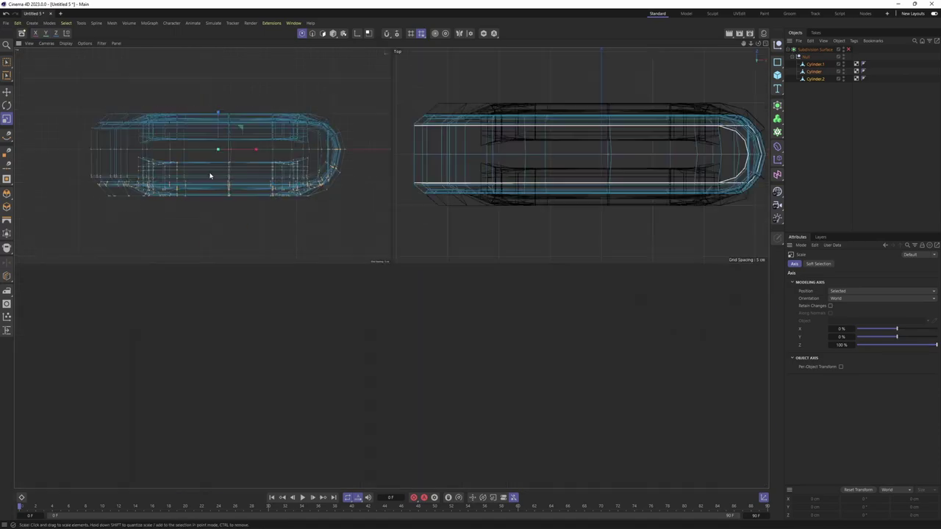
{"action": "middle_click", "coordinate": [366, 240]}
{"action": "mouse_move", "coordinate": [366, 240]}
{"action": "left_mouse_down", "text": "alt"}
{"action": "mouse_move", "coordinate": [317, 309]}
{"action": "mouse_move", "coordinate": [382, 280]}
{"action": "left_mouse_up", "text": "alt"}
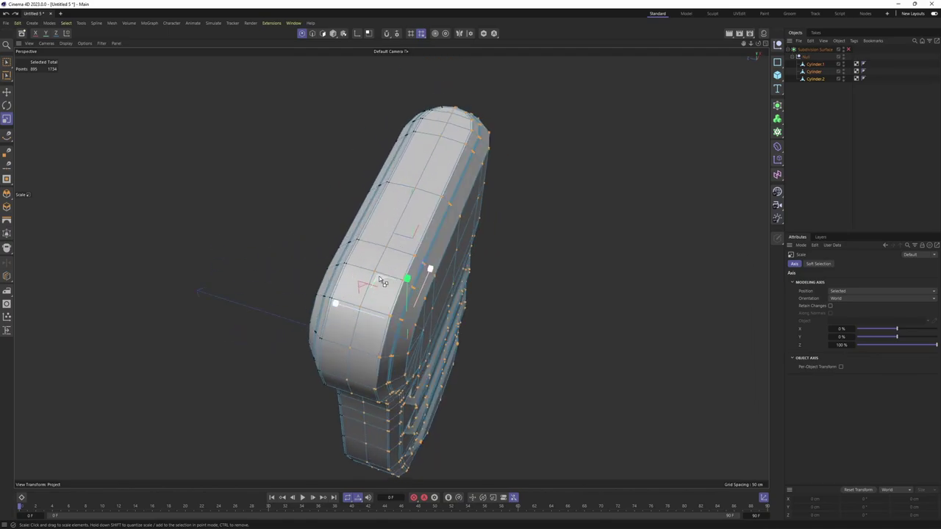
{"action": "mouse_move", "coordinate": [321, 296]}
{"action": "left_mouse_down", "text": "alt"}
{"action": "mouse_move", "coordinate": [481, 260]}
{"action": "mouse_move", "coordinate": [383, 234]}
{"action": "mouse_move", "coordinate": [394, 266]}
{"action": "mouse_move", "coordinate": [380, 279]}
{"action": "left_mouse_up", "text": "alt"}
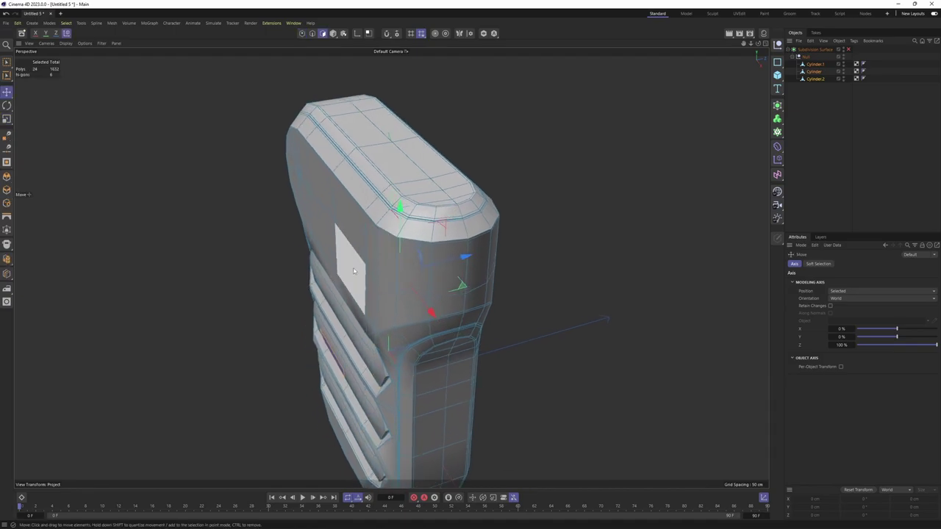
- Select a polygon on the body's side and Optimize the mesh
{"action": "left_click", "coordinate": [353, 271]}
{"action": "right_click", "coordinate": [500, 276]}
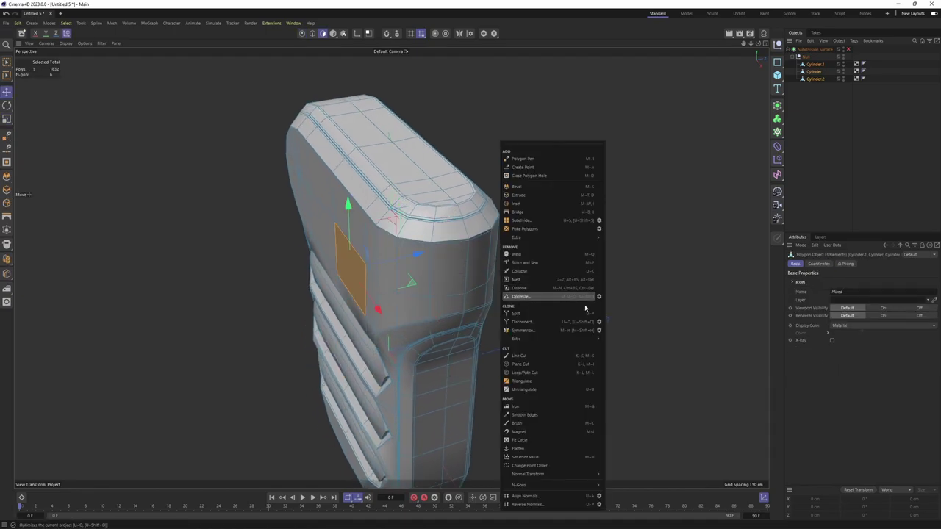
{"action": "left_click", "coordinate": [562, 332]}
{"action": "mouse_move", "coordinate": [563, 331]}
{"action": "left_mouse_down", "text": "alt"}
{"action": "mouse_move", "coordinate": [402, 210]}
{"action": "mouse_move", "coordinate": [302, 179]}
{"action": "mouse_move", "coordinate": [418, 203]}
{"action": "mouse_move", "coordinate": [533, 245]}
{"action": "mouse_move", "coordinate": [551, 237]}
{"action": "mouse_move", "coordinate": [536, 309]}
{"action": "left_mouse_up", "text": "alt"}
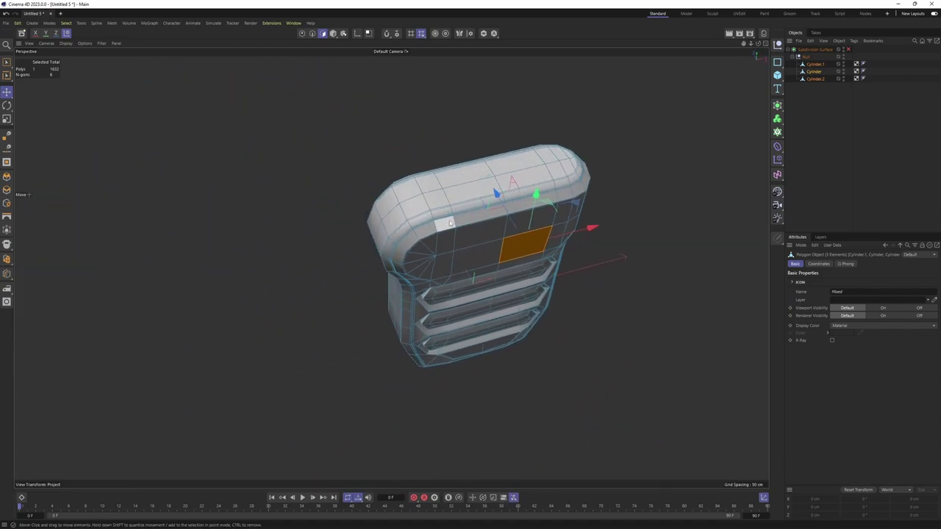
- Inspect the mesh across the views, deselect everything and frame the body's edge
{"action": "key", "text": "F5"}
{"action": "scroll", "coordinate": [573, 377], "scroll_direction": "down", "scroll_amount": 2}
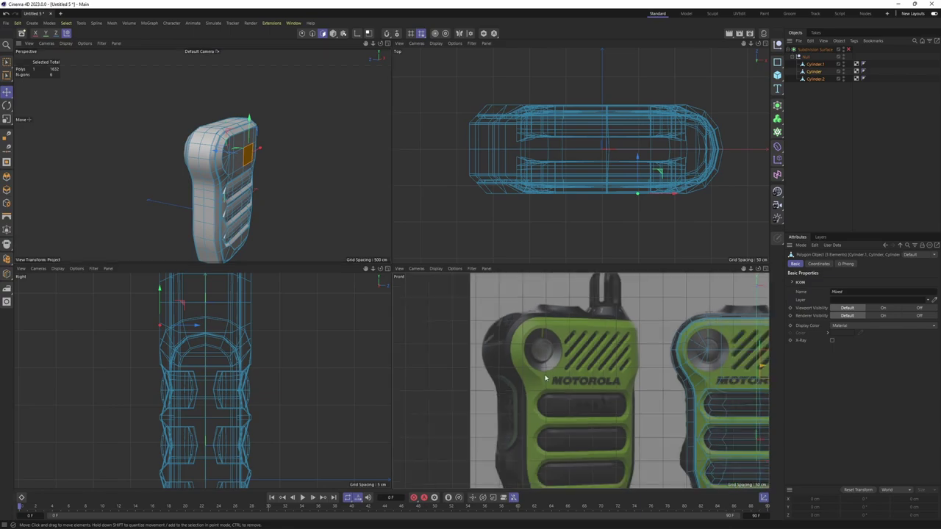
{"action": "mouse_move", "coordinate": [309, 176]}
{"action": "left_mouse_down", "text": "alt"}
{"action": "mouse_move", "coordinate": [263, 161]}
{"action": "mouse_move", "coordinate": [294, 180]}
{"action": "left_mouse_up", "text": "alt"}
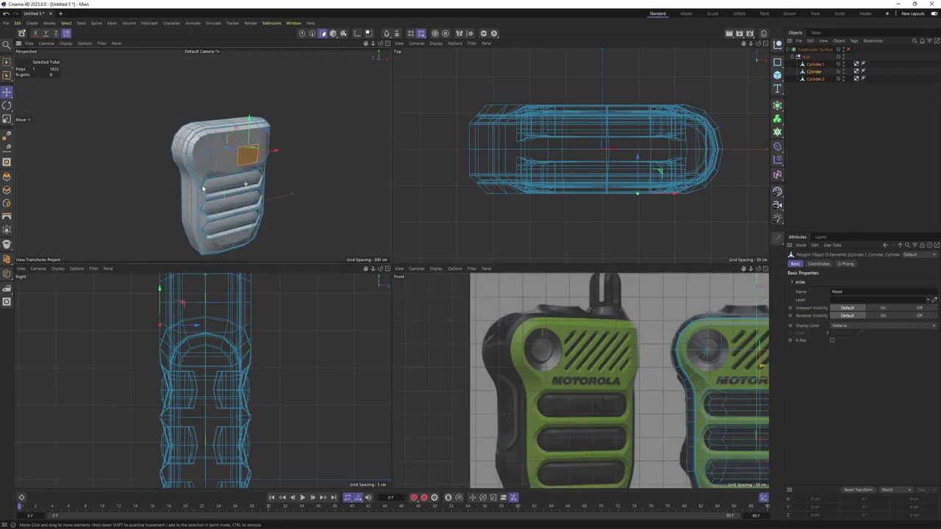
{"action": "key", "text": "F1"}
{"action": "mouse_move", "coordinate": [371, 242]}
{"action": "left_mouse_down", "text": "alt"}
{"action": "mouse_move", "coordinate": [368, 330]}
{"action": "mouse_move", "coordinate": [441, 279]}
{"action": "mouse_move", "coordinate": [435, 212]}
{"action": "mouse_move", "coordinate": [461, 218]}
{"action": "mouse_move", "coordinate": [523, 206]}
{"action": "mouse_move", "coordinate": [420, 362]}
{"action": "left_mouse_up", "text": "alt"}
{"action": "left_click", "coordinate": [867, 164]}
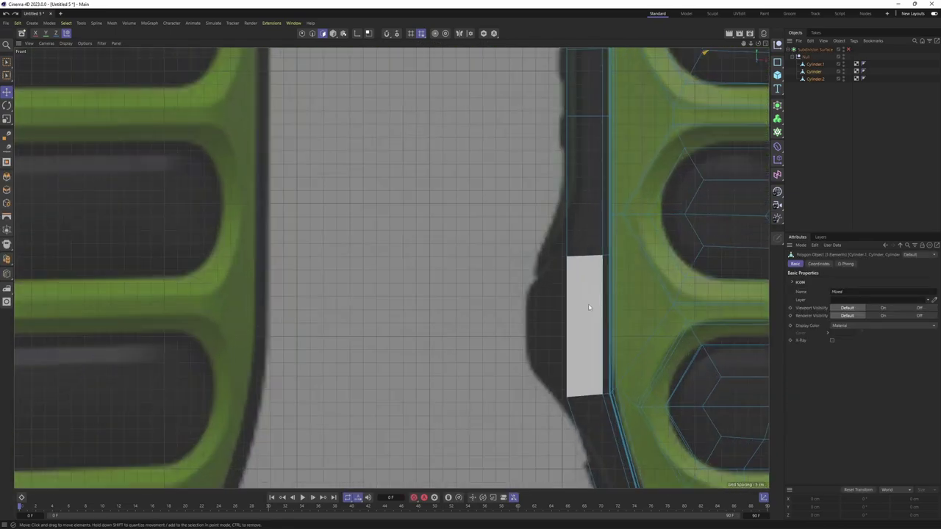
{"action": "middle_click_drag", "start_coordinate": [588, 307], "coordinate": [539, 270], "text": "alt"}
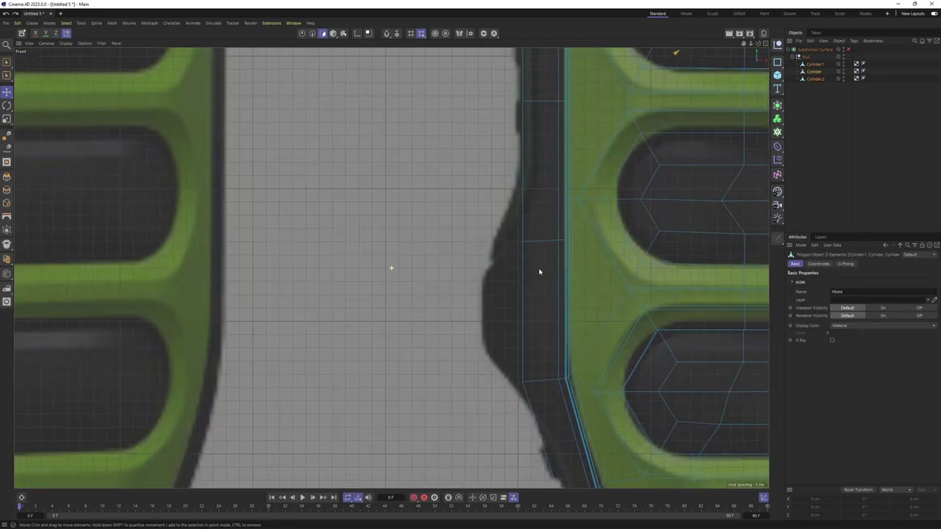
- Select Cylinder.1 on its own and isolate it in the viewport
{"action": "key", "text": "0"}
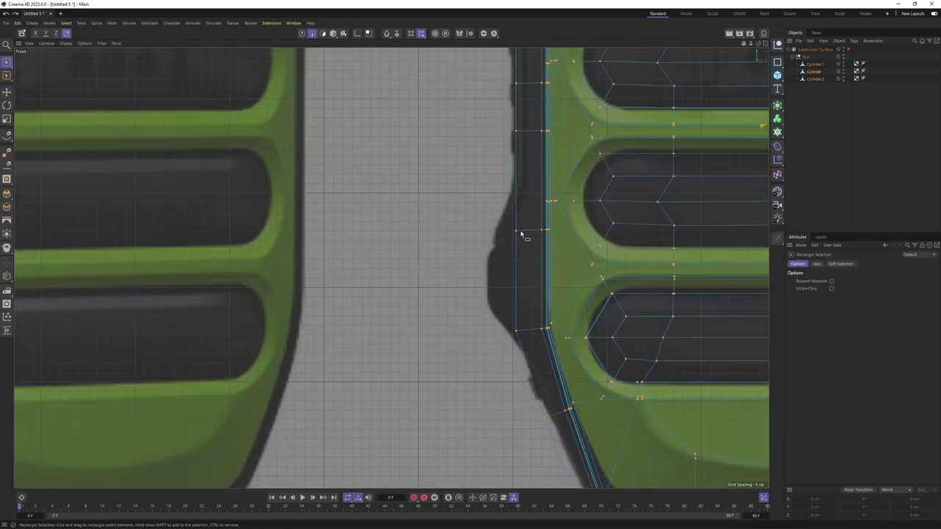
{"action": "key", "text": "e"}
{"action": "key", "text": "Return"}
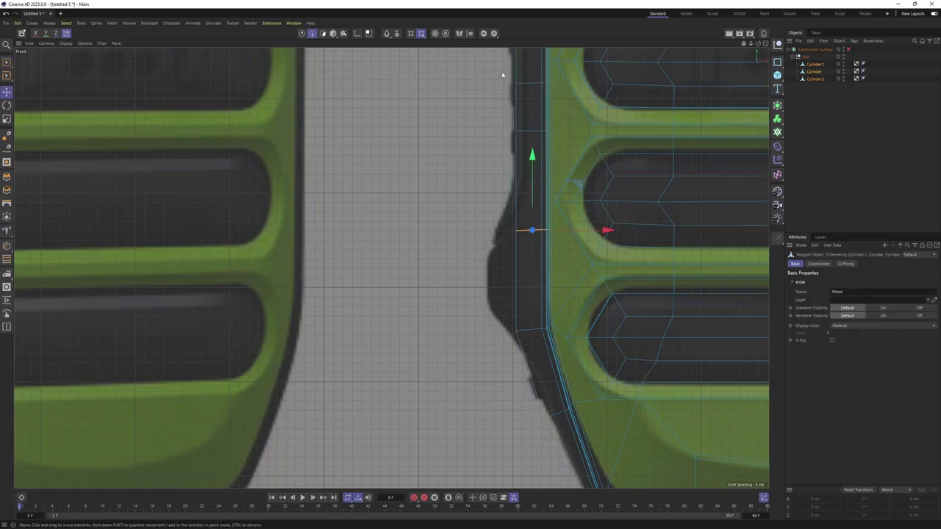
{"action": "middle_click_drag", "start_coordinate": [505, 91], "coordinate": [485, 102], "text": "alt"}
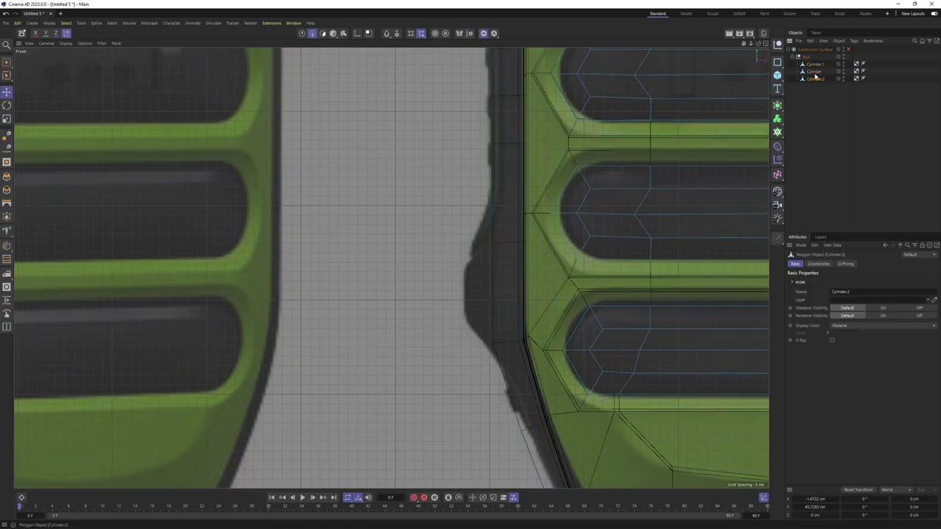
{"action": "left_click", "coordinate": [493, 76]}
{"action": "left_click", "coordinate": [485, 33]}
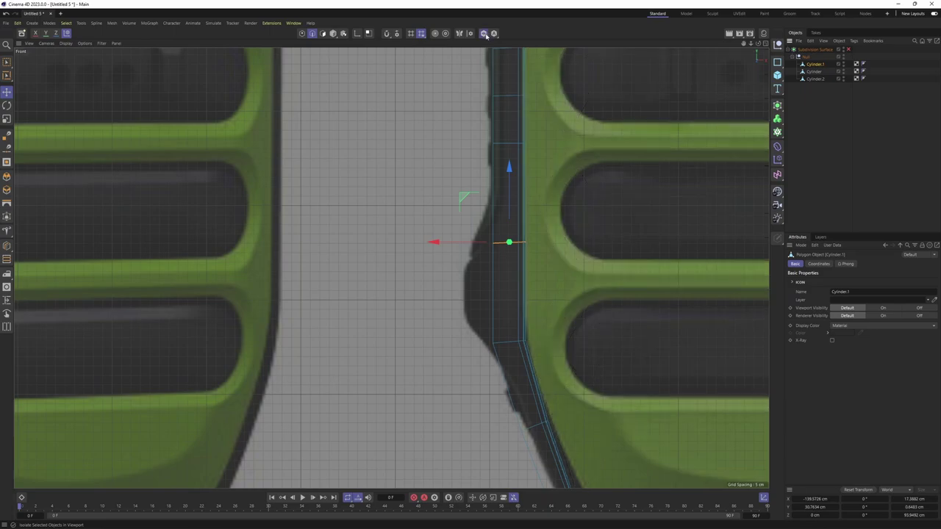
{"action": "scroll", "coordinate": [508, 193], "scroll_direction": "up", "scroll_amount": 2}
{"action": "scroll", "coordinate": [509, 193], "scroll_direction": "up", "scroll_amount": 1}
- Select the vertical edge beside the side bump and inspect it in perspective
{"action": "key", "text": "m"}
{"action": "key", "text": "o"}
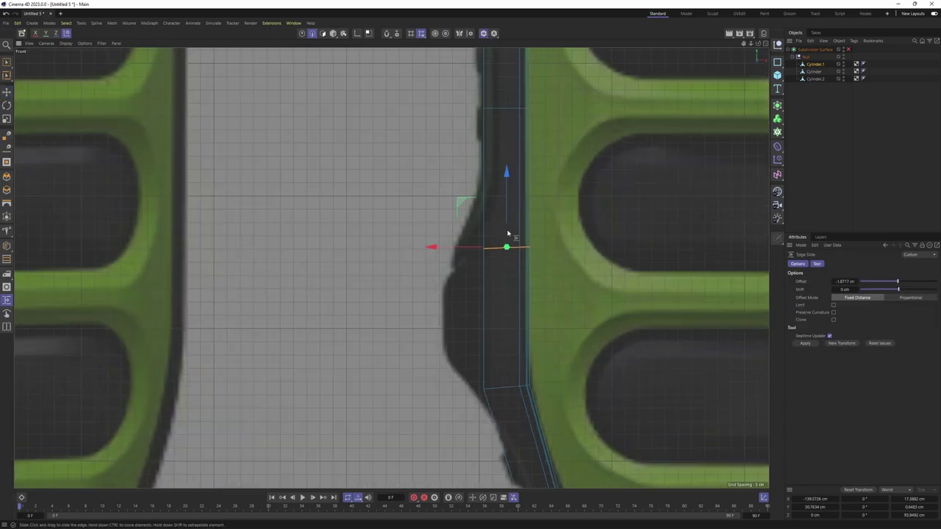
{"action": "scroll", "coordinate": [530, 272], "scroll_direction": "down", "scroll_amount": 2}
{"action": "scroll", "coordinate": [563, 279], "scroll_direction": "down", "scroll_amount": 1}
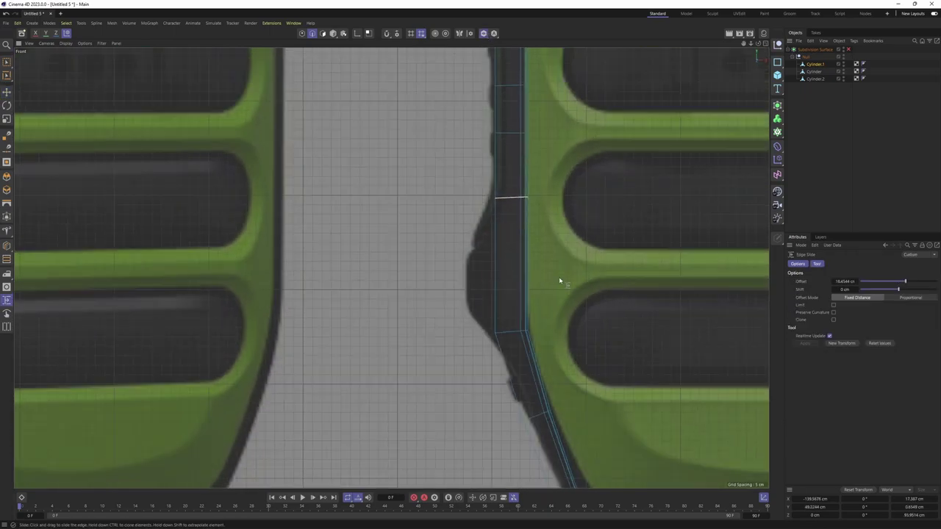
{"action": "key", "text": "0"}
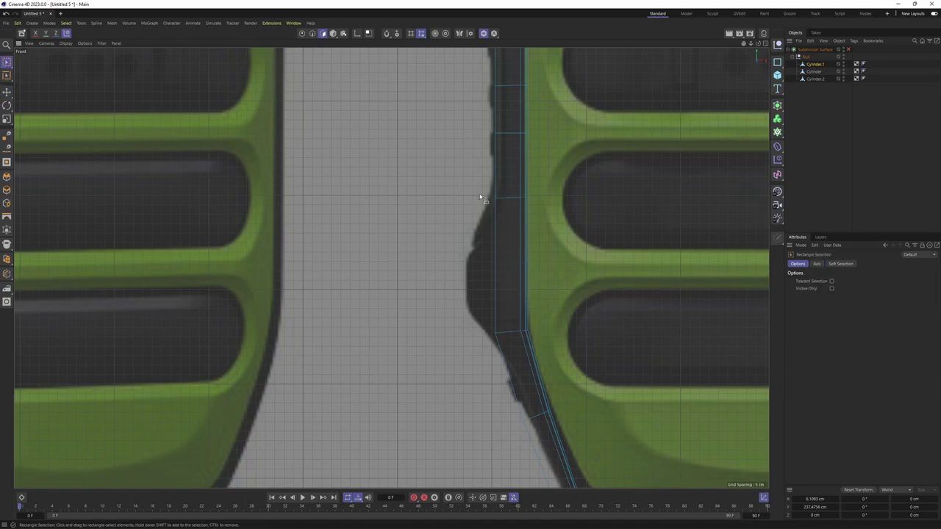
{"action": "left_click_drag", "start_coordinate": [503, 354], "coordinate": [504, 354]}
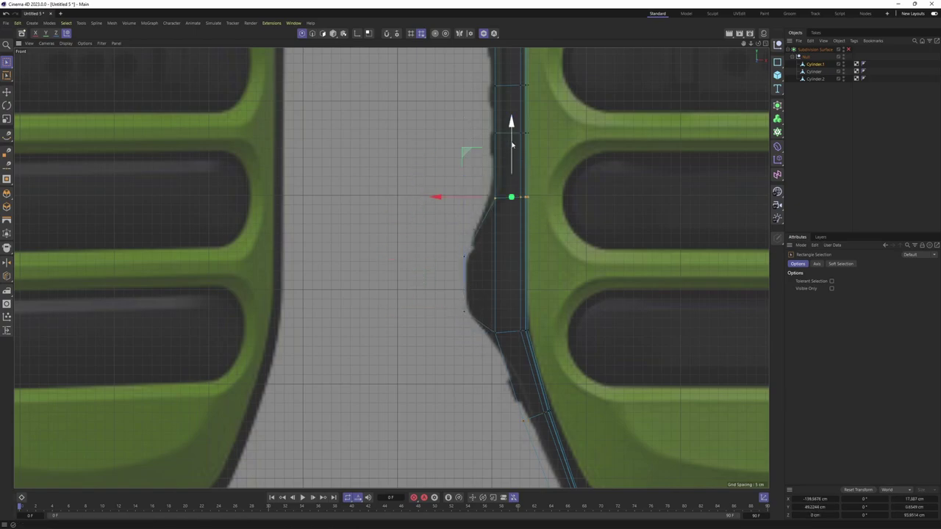
{"action": "middle_click", "coordinate": [513, 158]}
{"action": "key", "text": "F1"}
{"action": "mouse_move", "coordinate": [338, 308]}
{"action": "left_mouse_down", "text": "alt"}
{"action": "mouse_move", "coordinate": [401, 337]}
{"action": "mouse_move", "coordinate": [397, 352]}
{"action": "left_mouse_up", "text": "alt"}
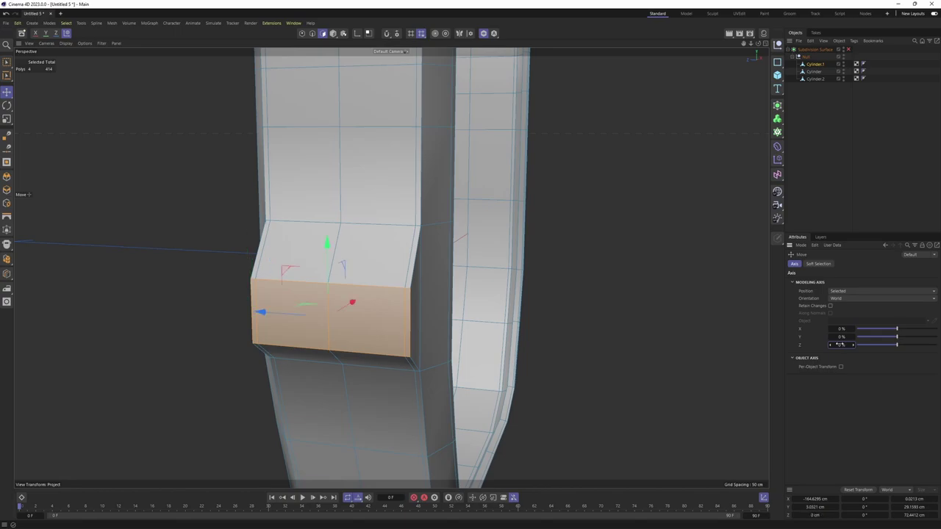
{"action": "mouse_move", "coordinate": [374, 308]}
{"action": "left_mouse_down", "text": "alt"}
{"action": "mouse_move", "coordinate": [347, 295]}
{"action": "mouse_move", "coordinate": [317, 259]}
{"action": "mouse_move", "coordinate": [530, 251]}
{"action": "left_mouse_up", "text": "alt"}
- Scale the selection to about 95.7% along one axis in Top view, pulling the edge inward
{"action": "key", "text": "t"}
{"action": "middle_click", "coordinate": [530, 250]}
{"action": "middle_click", "coordinate": [530, 250]}
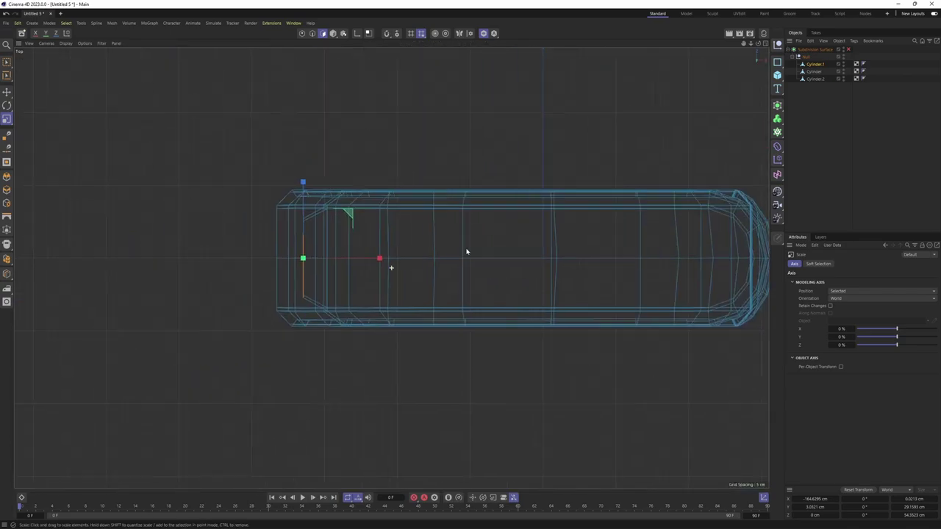
{"action": "scroll", "coordinate": [441, 235], "scroll_direction": "up", "scroll_amount": 5}
{"action": "scroll", "coordinate": [424, 212], "scroll_direction": "down", "scroll_amount": 1}
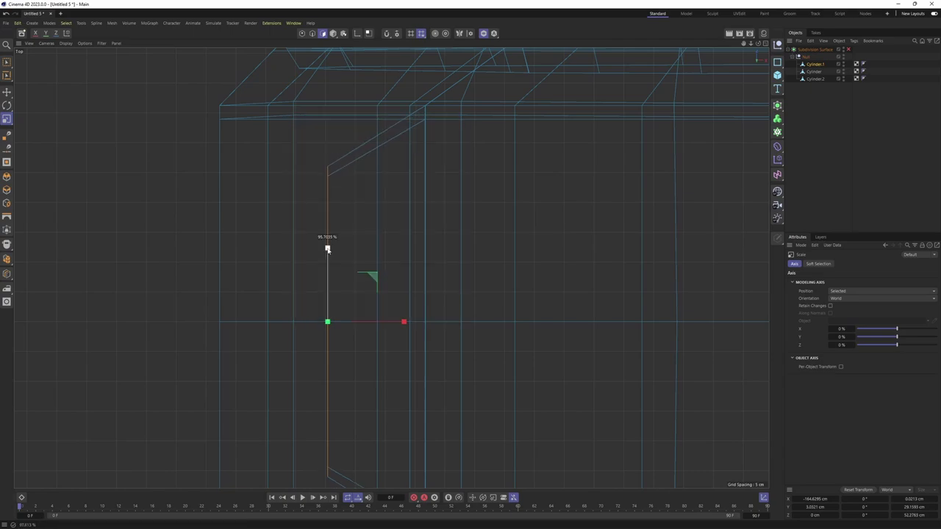
{"action": "left_click_drag", "start_coordinate": [327, 255], "coordinate": [436, 204]}
- Review the reshaped bump from the perspective, top and front views
{"action": "key", "text": "F1"}
{"action": "key", "text": "F2"}
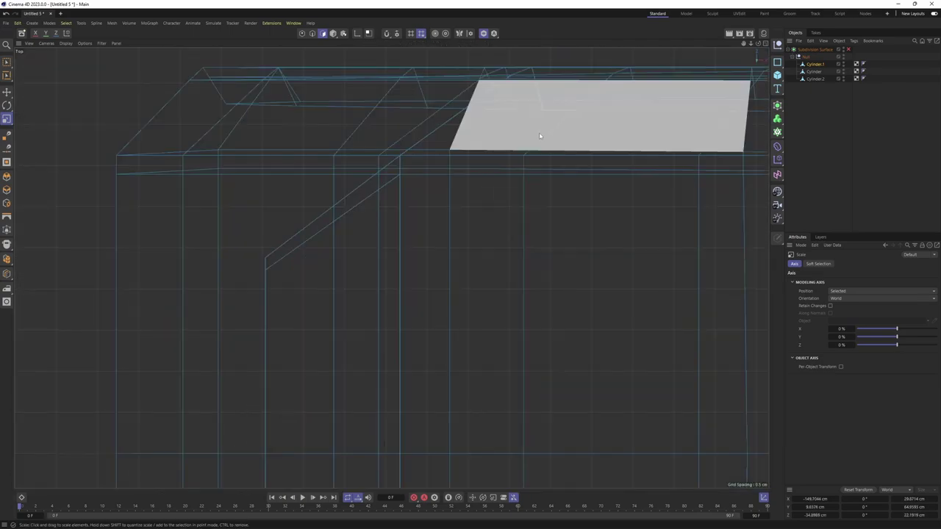
{"action": "scroll", "coordinate": [393, 243], "scroll_direction": "down", "scroll_amount": 3}
{"action": "scroll", "coordinate": [409, 282], "scroll_direction": "up", "scroll_amount": 3}
{"action": "scroll", "coordinate": [400, 338], "scroll_direction": "up", "scroll_amount": 3}
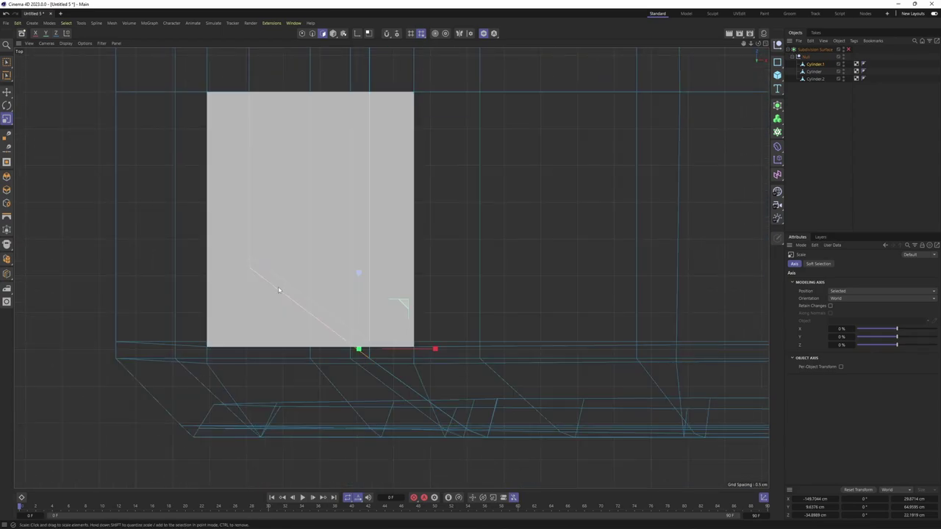
{"action": "key", "text": "F5"}
{"action": "key", "text": "F1"}
{"action": "mouse_move", "coordinate": [427, 235]}
{"action": "left_mouse_down", "text": "alt"}
{"action": "mouse_move", "coordinate": [471, 275]}
{"action": "mouse_move", "coordinate": [442, 286]}
{"action": "mouse_move", "coordinate": [382, 254]}
{"action": "mouse_move", "coordinate": [581, 270]}
{"action": "left_mouse_up", "text": "alt"}
{"action": "key", "text": "F4"}
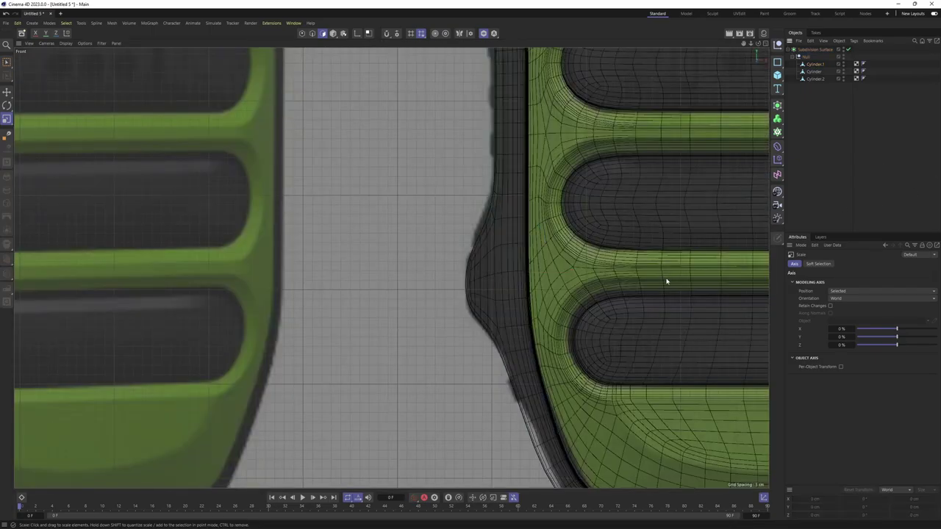
- Switch to the four-view layout and frame the radio models in the front view
{"action": "scroll", "coordinate": [468, 243], "scroll_direction": "up", "scroll_amount": 2}
{"action": "mouse_move", "coordinate": [506, 250]}
{"action": "middle_mouse_down", "text": "alt"}
{"action": "mouse_move", "coordinate": [456, 211]}
{"action": "mouse_move", "coordinate": [441, 298]}
{"action": "middle_mouse_up", "text": "alt"}
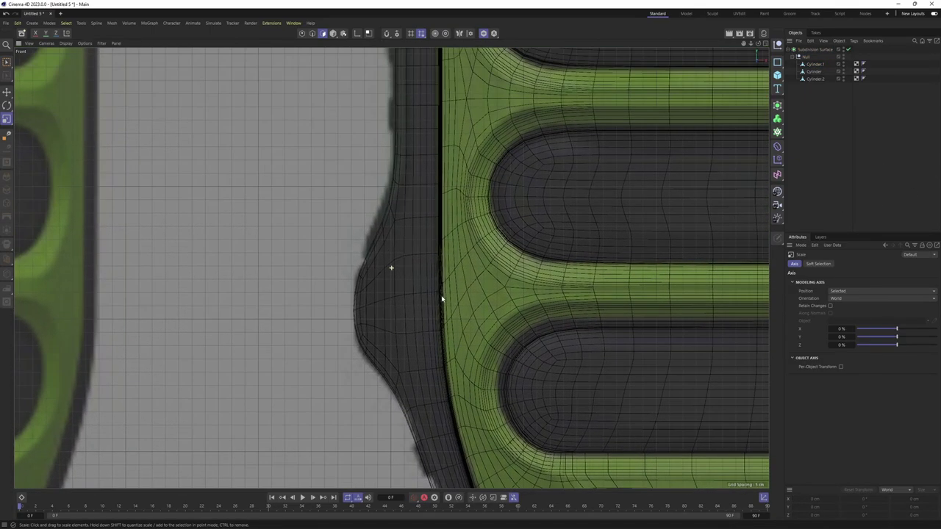
{"action": "middle_click", "coordinate": [363, 185]}
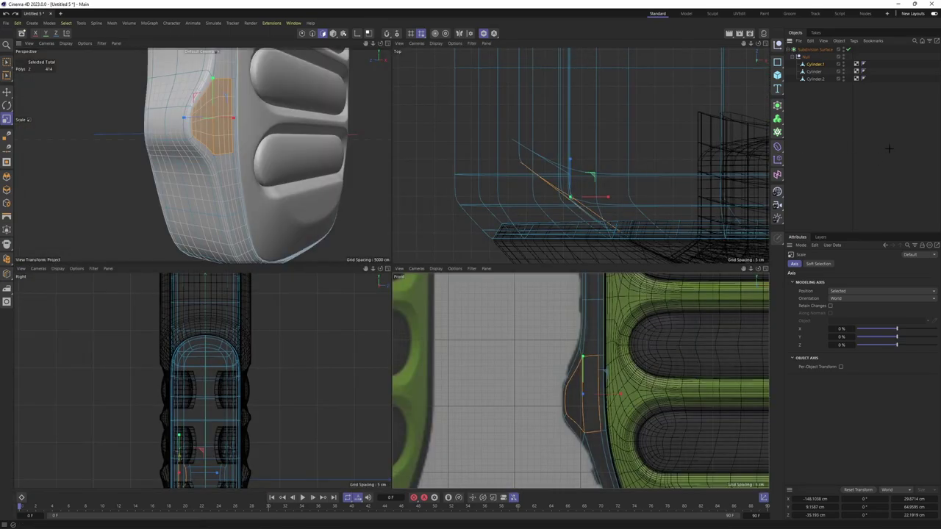
{"action": "scroll", "coordinate": [483, 388], "scroll_direction": "down", "scroll_amount": 5}
{"action": "middle_click_drag", "start_coordinate": [483, 388], "coordinate": [593, 374], "text": "alt"}
{"action": "scroll", "coordinate": [553, 388], "scroll_direction": "up", "scroll_amount": 4}
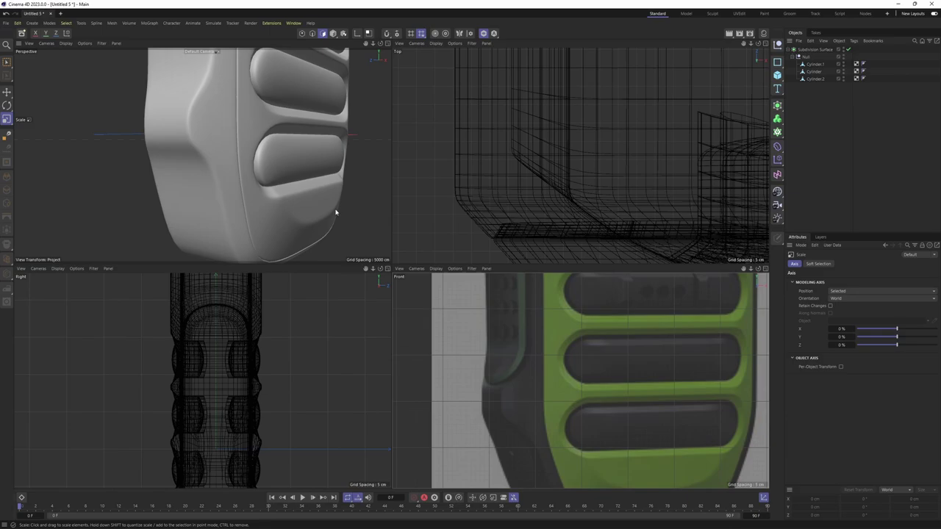
{"action": "scroll", "coordinate": [335, 212], "scroll_direction": "down", "scroll_amount": 3}
{"action": "scroll", "coordinate": [563, 384], "scroll_direction": "down", "scroll_amount": 5}
{"action": "scroll", "coordinate": [566, 417], "scroll_direction": "up", "scroll_amount": 2}
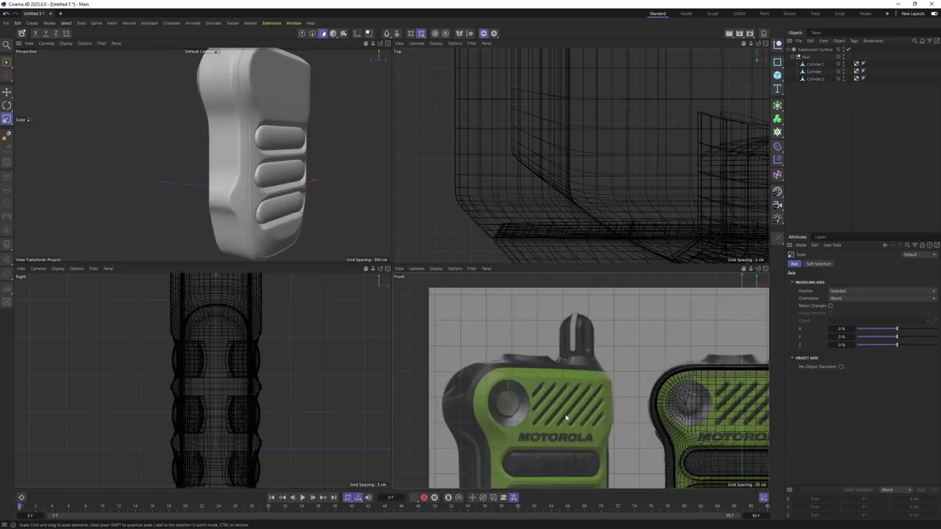
- Turn off Subdivision Surface and select a 2x2 block of polygons on top of the handle
{"action": "key", "text": "q"}
{"action": "left_click_drag", "start_coordinate": [255, 168], "coordinate": [246, 112], "text": "alt"}
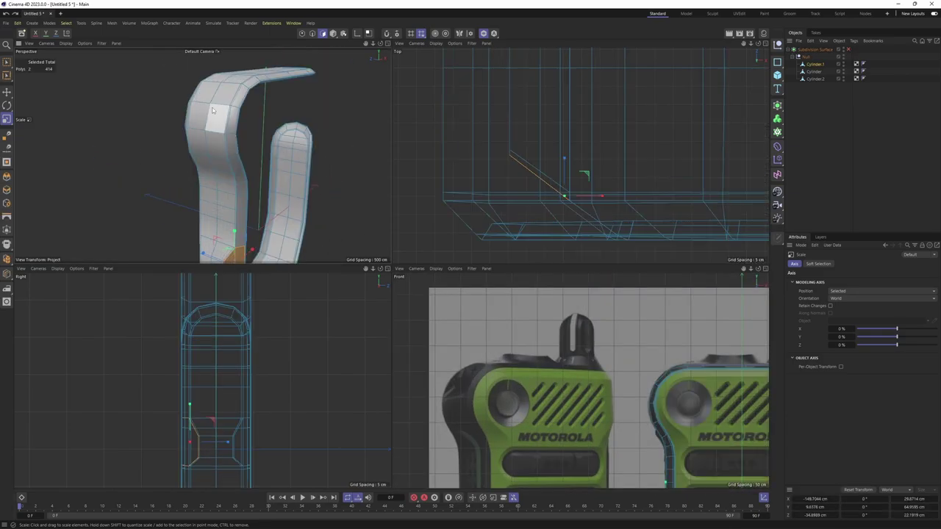
{"action": "scroll", "coordinate": [246, 112], "scroll_direction": "up", "scroll_amount": 2}
{"action": "left_click", "coordinate": [234, 89], "text": "shift"}
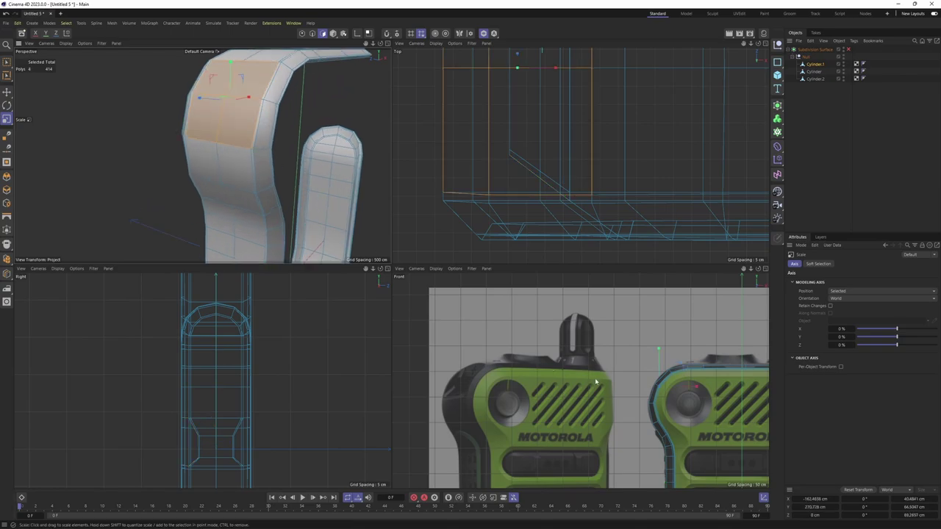
{"action": "scroll", "coordinate": [692, 399], "scroll_direction": "down", "scroll_amount": 2}
{"action": "scroll", "coordinate": [692, 399], "scroll_direction": "up", "scroll_amount": 3}
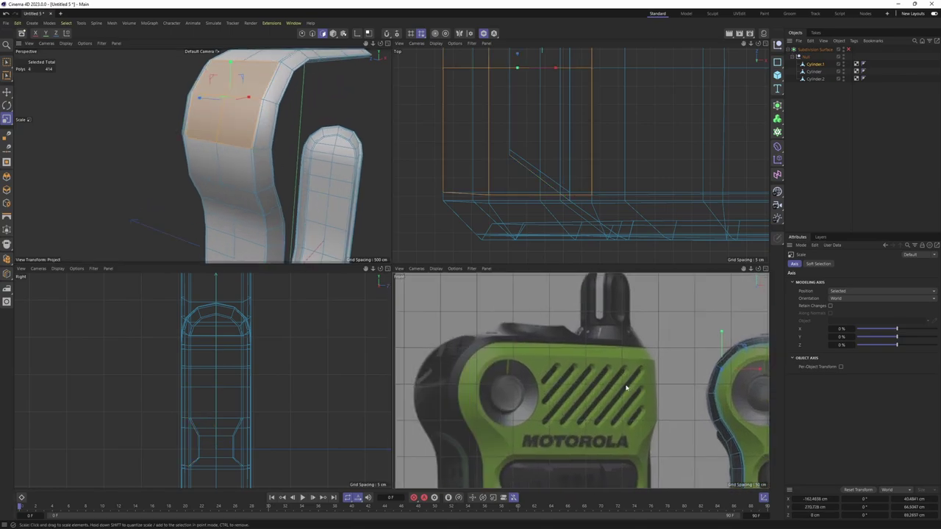
- In a maximized Perspective view, expand the selection to the handle's four top polygons
{"action": "middle_click", "coordinate": [252, 161]}
{"action": "scroll", "coordinate": [444, 285], "scroll_direction": "up", "scroll_amount": 2}
{"action": "scroll", "coordinate": [445, 285], "scroll_direction": "down", "scroll_amount": 2}
{"action": "middle_click", "coordinate": [444, 285]}
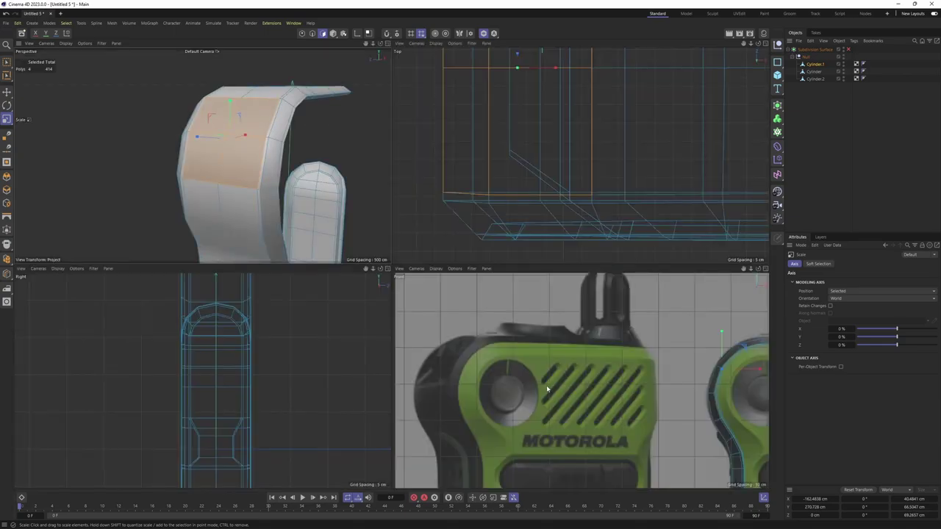
{"action": "scroll", "coordinate": [583, 379], "scroll_direction": "down", "scroll_amount": 4}
{"action": "middle_click", "coordinate": [308, 210]}
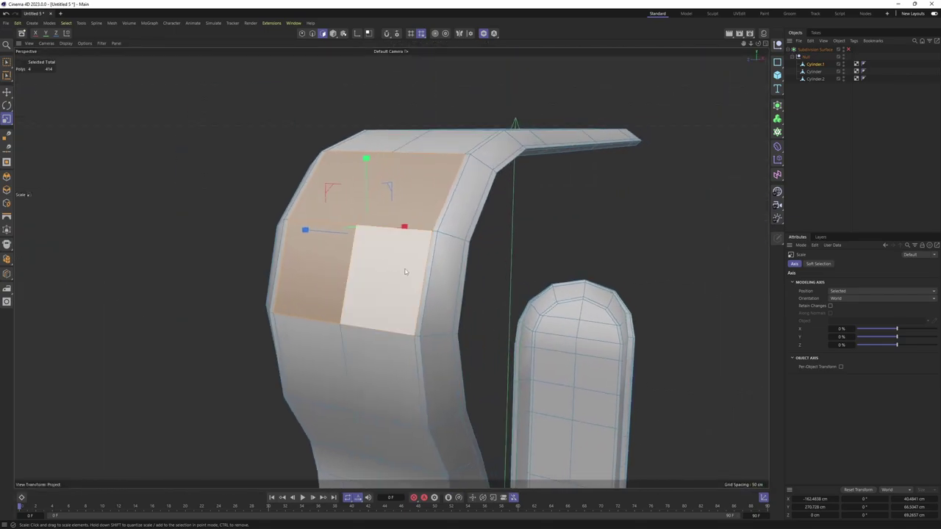
{"action": "key", "text": "e"}
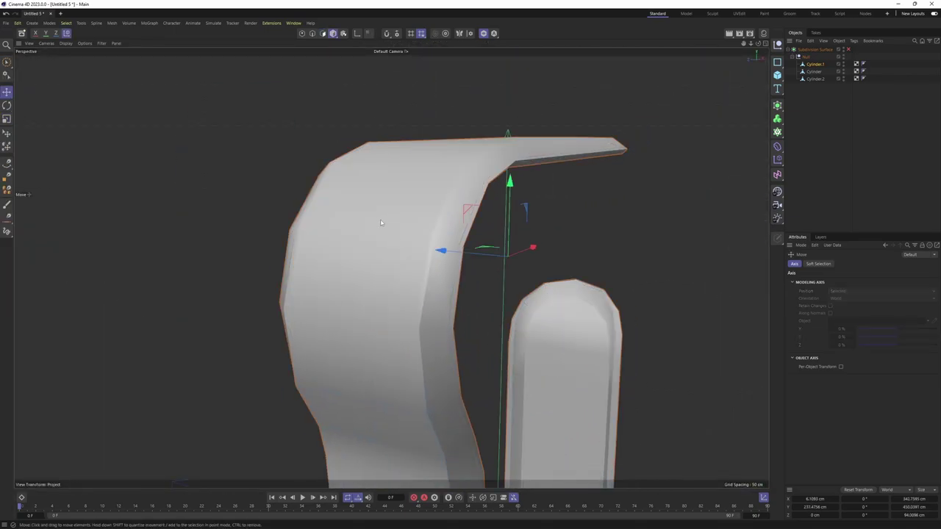
{"action": "key", "text": "ctrl+z"}
{"action": "mouse_move", "coordinate": [359, 205]}
{"action": "left_mouse_down", "text": "shift"}
{"action": "mouse_move", "coordinate": [435, 213]}
{"action": "mouse_move", "coordinate": [380, 242]}
{"action": "mouse_move", "coordinate": [369, 225]}
{"action": "left_mouse_up", "text": "shift"}
{"action": "key", "text": "Return"}
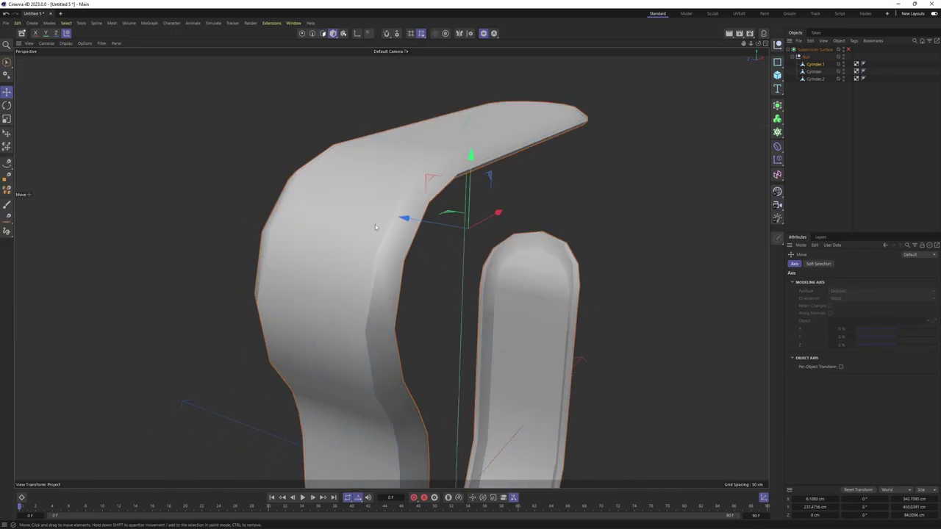
{"action": "left_click_drag", "start_coordinate": [514, 242], "coordinate": [563, 263], "text": "alt"}
- Compare the handle with the front-view references, then select the body's upper-left corner polygons
{"action": "key", "text": "F4"}
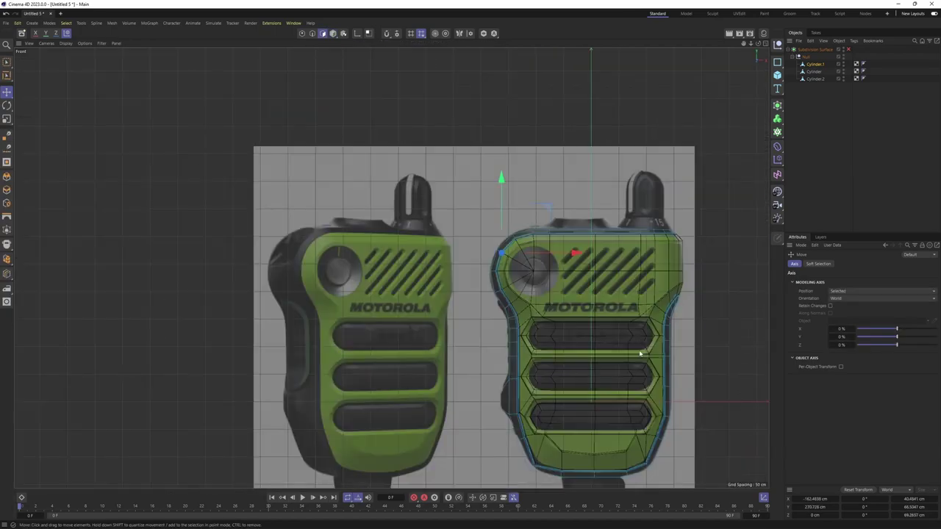
{"action": "key", "text": "F5"}
{"action": "key", "text": "F4"}
{"action": "scroll", "coordinate": [691, 279], "scroll_direction": "up", "scroll_amount": 3}
{"action": "key", "text": "F1"}
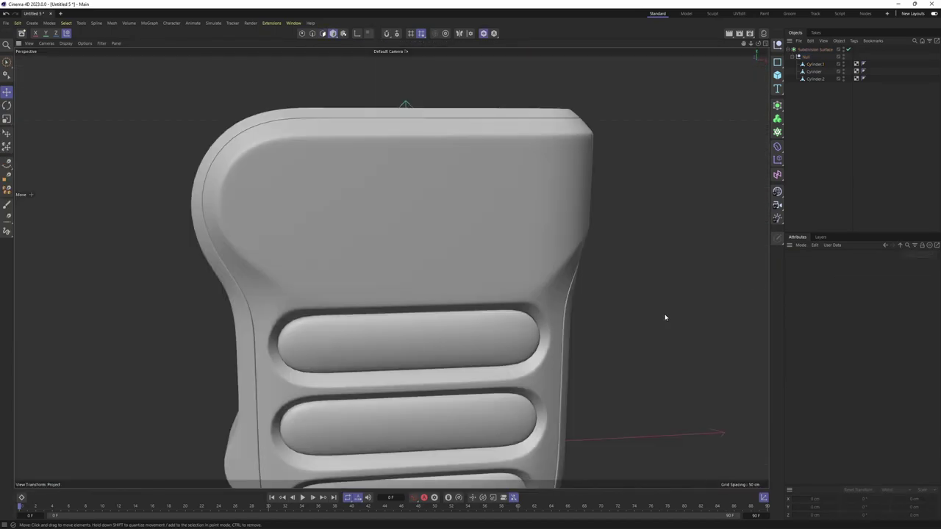
{"action": "key", "text": "Return"}
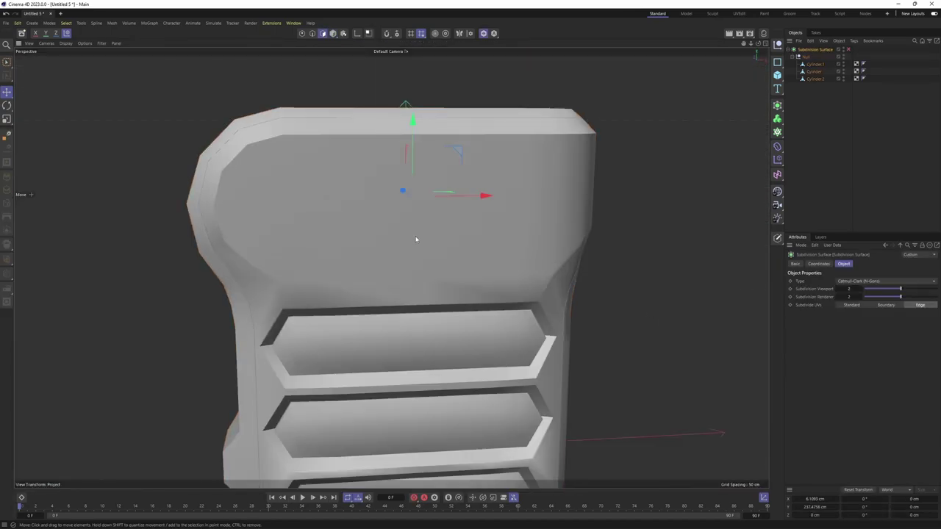
{"action": "key", "text": "Return"}
{"action": "left_click_drag", "start_coordinate": [416, 239], "coordinate": [375, 217], "text": "alt"}
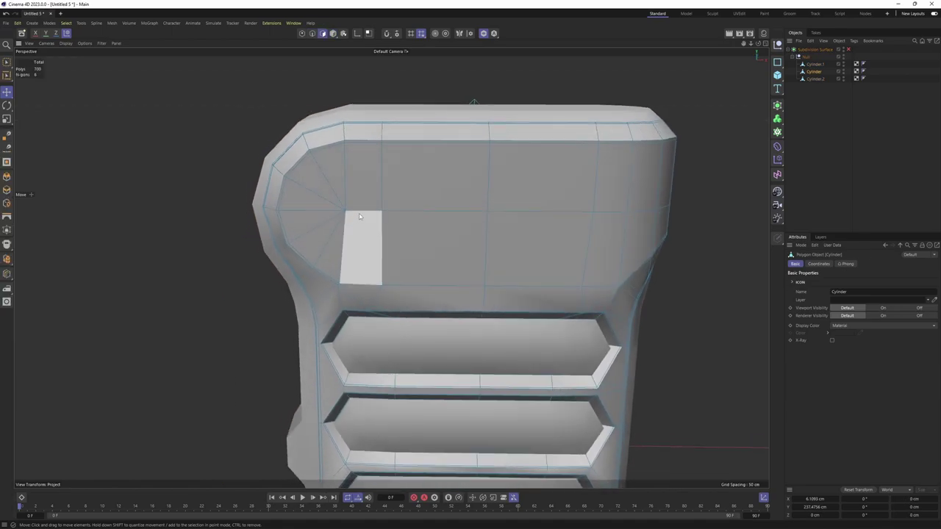
- Select the polygons around the knob on the body's upper-left corner, checking the front reference
{"action": "left_click_drag", "start_coordinate": [364, 180], "coordinate": [321, 216]}
{"action": "key", "text": "F4"}
{"action": "scroll", "coordinate": [510, 304], "scroll_direction": "down", "scroll_amount": 3}
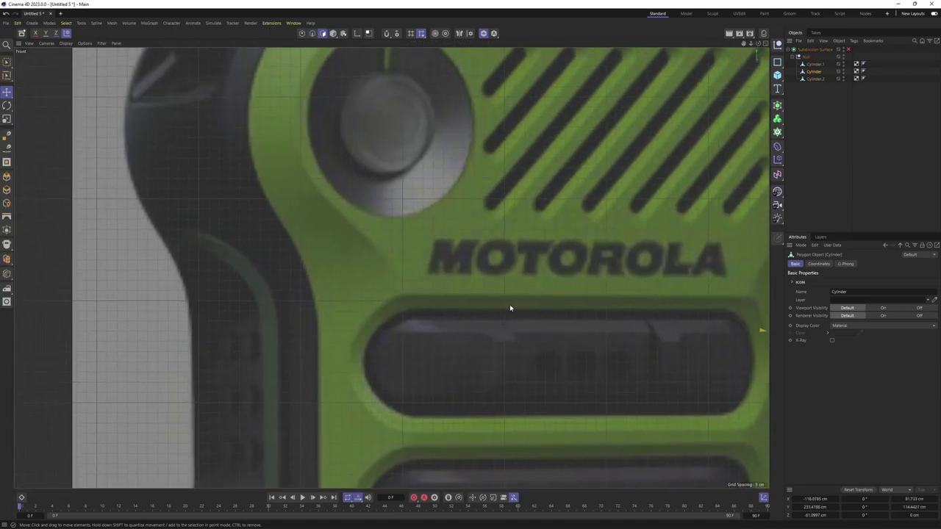
{"action": "scroll", "coordinate": [493, 277], "scroll_direction": "down", "scroll_amount": 3}
{"action": "key", "text": "Return"}
{"action": "scroll", "coordinate": [489, 271], "scroll_direction": "up", "scroll_amount": 3}
{"action": "scroll", "coordinate": [478, 261], "scroll_direction": "up", "scroll_amount": 3}
{"action": "scroll", "coordinate": [468, 252], "scroll_direction": "up", "scroll_amount": 2}
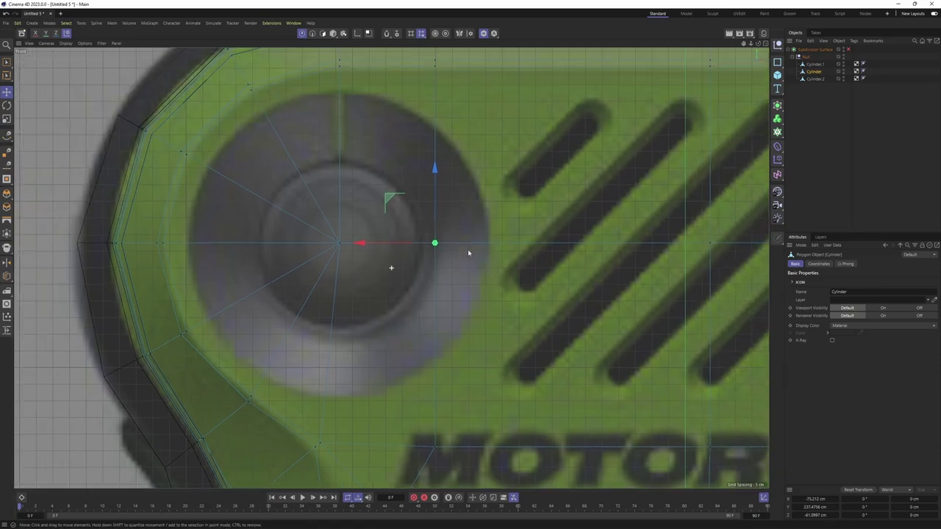
{"action": "key", "text": "u"}
{"action": "key", "text": "l"}
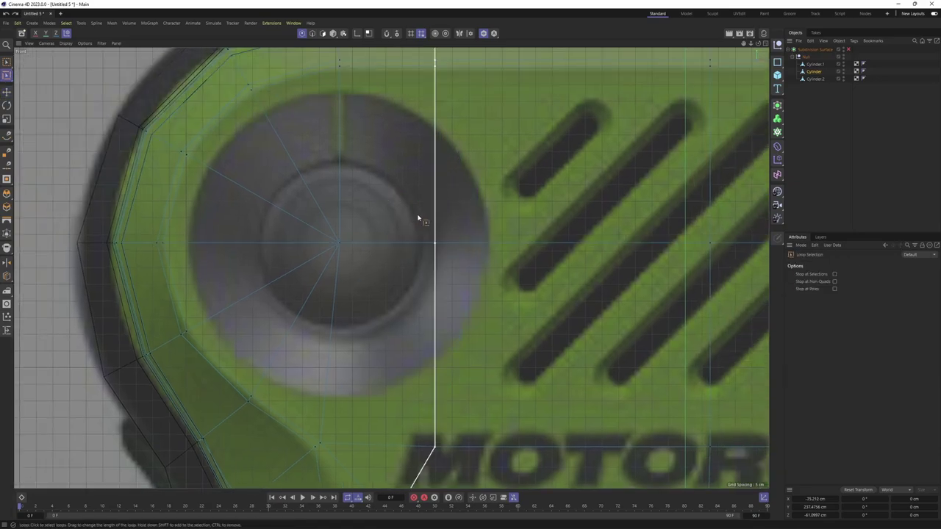
{"action": "scroll", "coordinate": [375, 252], "scroll_direction": "down", "scroll_amount": 1}
{"action": "left_click", "coordinate": [442, 257]}
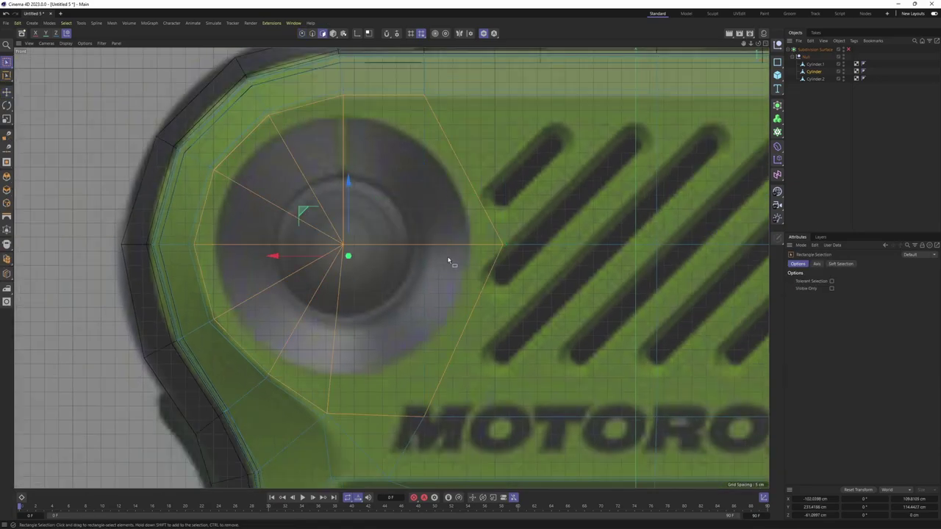
- Make the knob polygon selection a perfect circle with Fit Circle
{"action": "key", "text": "e"}
{"action": "key", "text": "F1"}
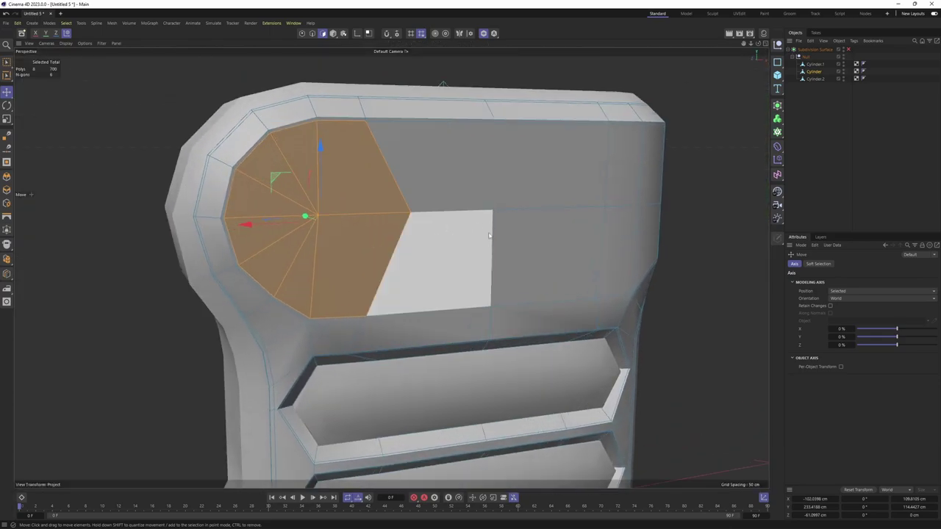
{"action": "key", "text": "i"}
{"action": "right_click", "coordinate": [514, 173]}
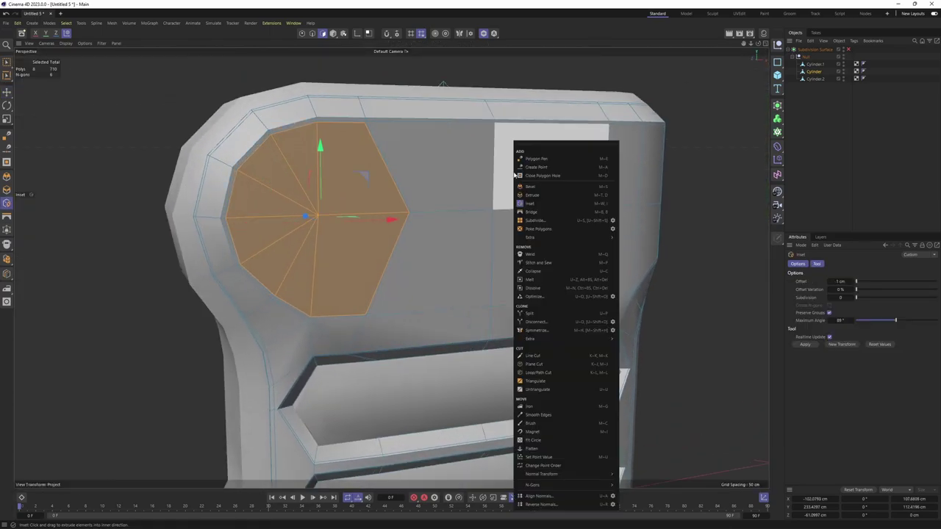
{"action": "left_click", "coordinate": [548, 442]}
- In Front view, enlarge the knob ring slightly and nudge it up onto the reference
{"action": "key", "text": "F5"}
{"action": "middle_click", "coordinate": [624, 352]}
{"action": "key", "text": "e"}
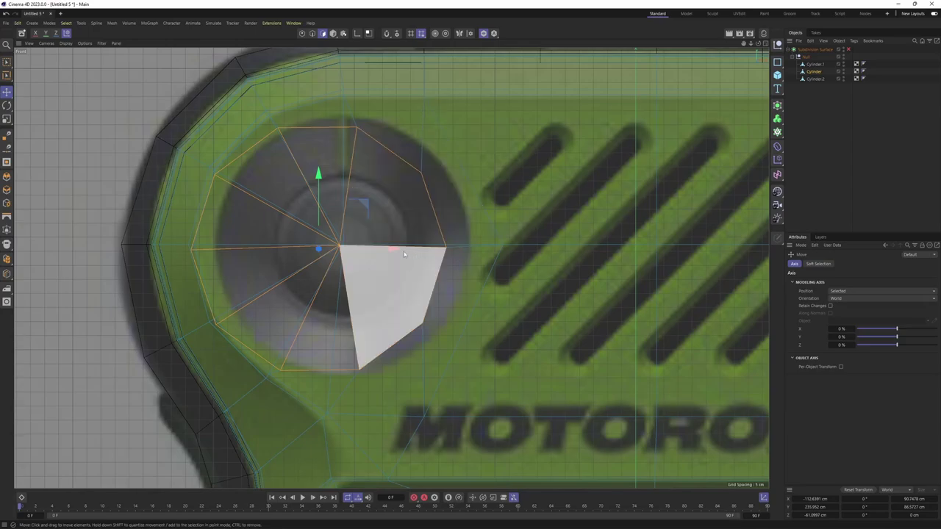
{"action": "key", "text": "t"}
{"action": "left_click_drag", "start_coordinate": [403, 254], "coordinate": [420, 247]}
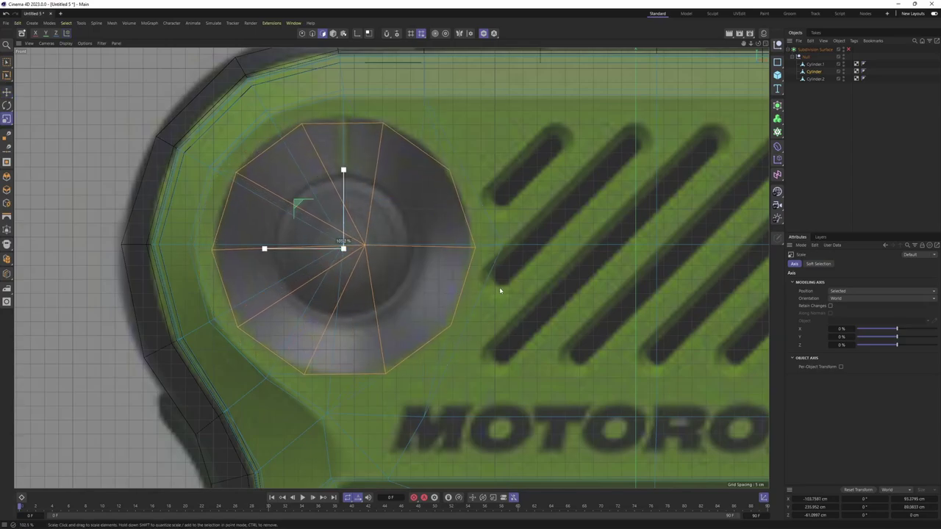
{"action": "key", "text": "e"}
{"action": "left_click_drag", "start_coordinate": [343, 192], "coordinate": [346, 183]}
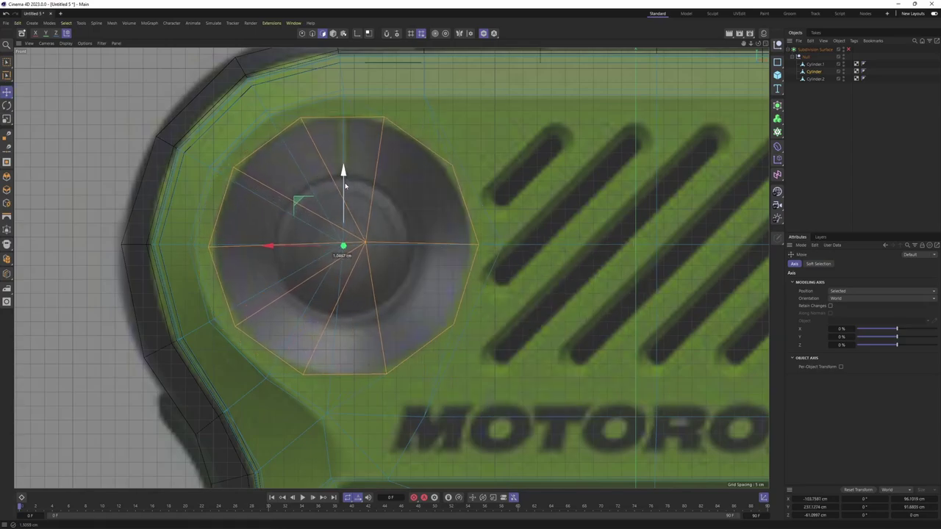
- Move the stray point beside the knob down to close the gap
{"action": "key", "text": "F1"}
{"action": "key", "text": "t"}
{"action": "left_click_drag", "start_coordinate": [216, 175], "coordinate": [413, 284]}
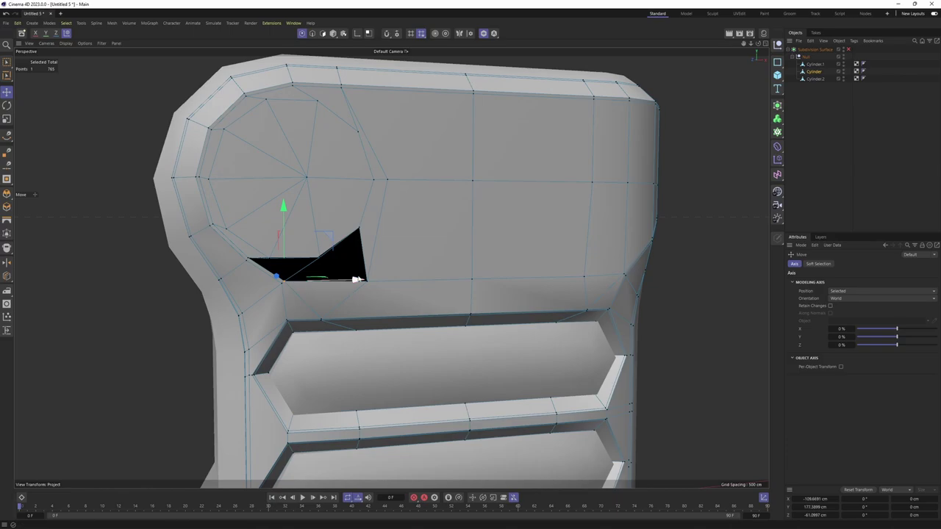
{"action": "scroll", "coordinate": [375, 279], "scroll_direction": "up", "scroll_amount": 1}
{"action": "scroll", "coordinate": [375, 279], "scroll_direction": "up", "scroll_amount": 1}
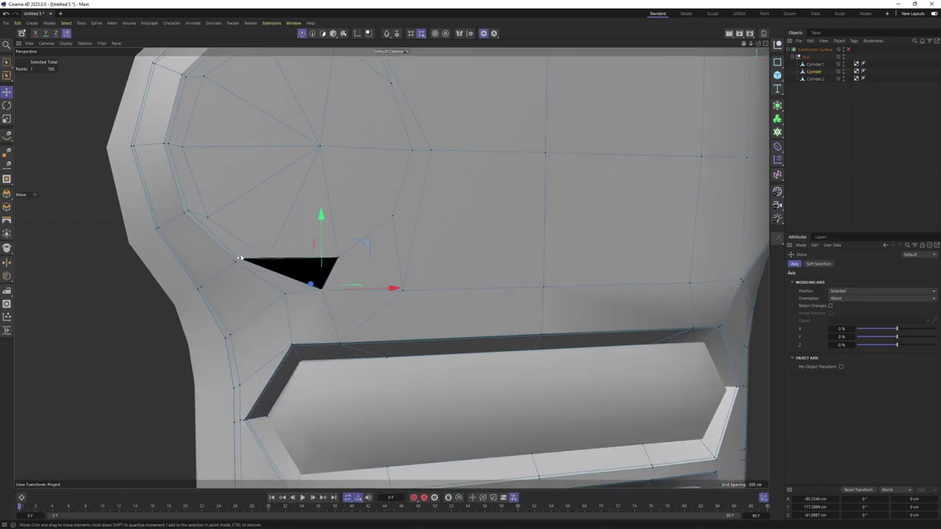
{"action": "scroll", "coordinate": [306, 267], "scroll_direction": "up", "scroll_amount": 2}
{"action": "scroll", "coordinate": [225, 204], "scroll_direction": "up", "scroll_amount": 1}
{"action": "left_click_drag", "start_coordinate": [226, 204], "coordinate": [231, 205]}
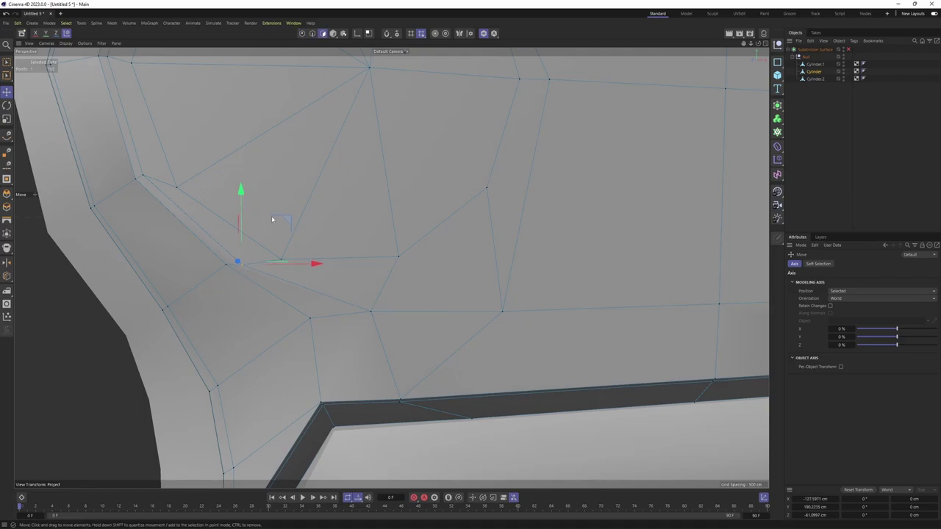
- Select the whole knob cap polygon patch, briefly previewing the smoothed mesh
{"action": "key", "text": "Return"}
{"action": "left_click", "coordinate": [327, 275]}
{"action": "scroll", "coordinate": [392, 277], "scroll_direction": "down", "scroll_amount": 2}
{"action": "key", "text": "q"}
{"action": "scroll", "coordinate": [392, 277], "scroll_direction": "down", "scroll_amount": 2}
{"action": "scroll", "coordinate": [392, 277], "scroll_direction": "down", "scroll_amount": 1}
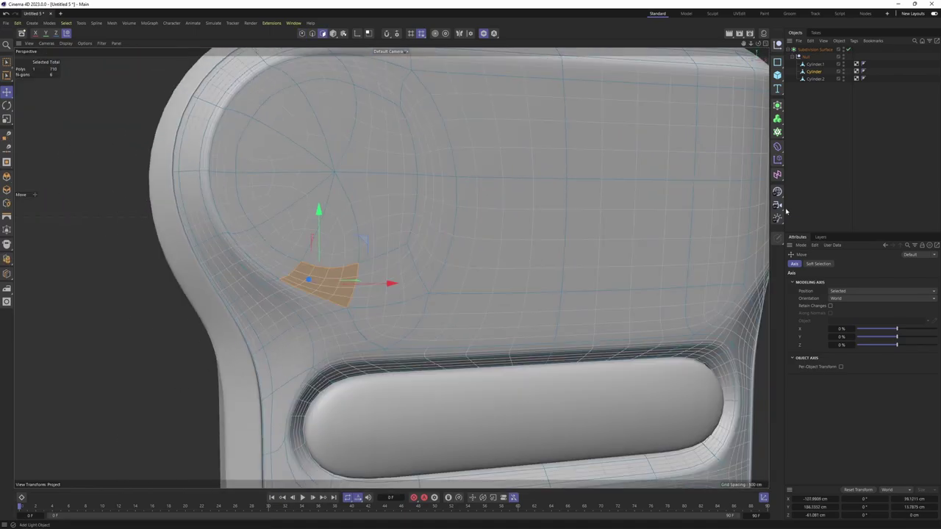
{"action": "key", "text": "q"}
{"action": "left_click_drag", "start_coordinate": [473, 213], "coordinate": [316, 198], "text": "alt"}
{"action": "double_click", "coordinate": [316, 198]}
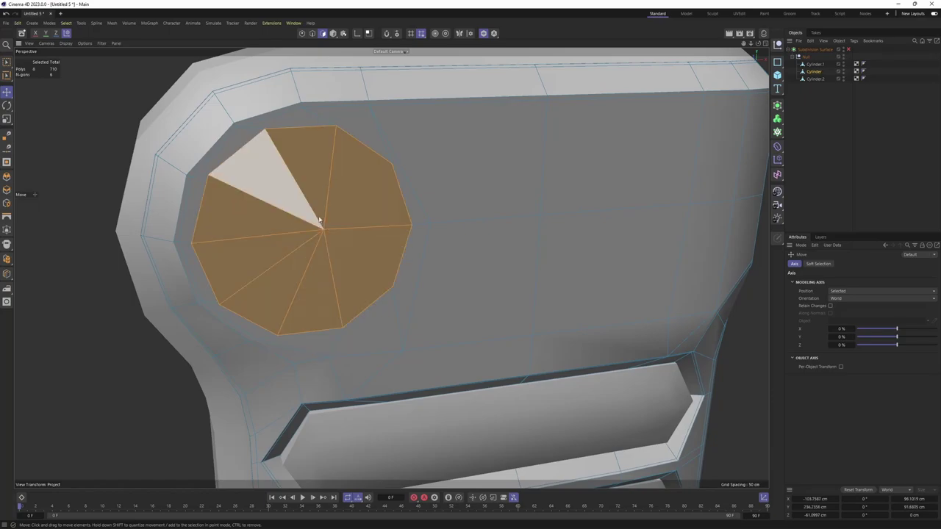
{"action": "scroll", "coordinate": [343, 241], "scroll_direction": "up", "scroll_amount": 2}
{"action": "mouse_move", "coordinate": [343, 241]}
{"action": "left_mouse_down", "text": "alt"}
{"action": "mouse_move", "coordinate": [377, 326]}
{"action": "mouse_move", "coordinate": [373, 269]}
{"action": "mouse_move", "coordinate": [421, 269]}
{"action": "left_mouse_up", "text": "alt"}
{"action": "key", "text": "F4"}
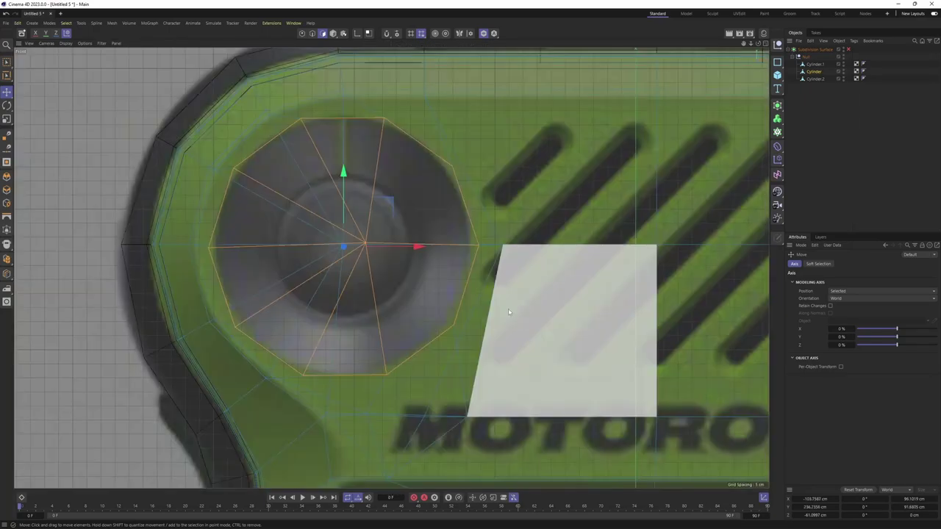
- Inset the knob cap polygons, widening the offset to about 22 cm
{"action": "key", "text": "i"}
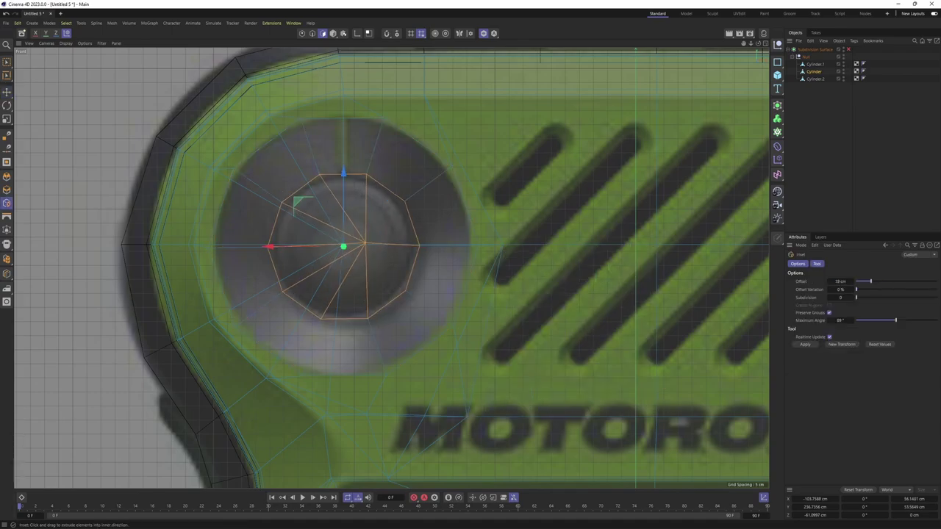
{"action": "key", "text": "F1"}
{"action": "mouse_move", "coordinate": [374, 220]}
{"action": "left_mouse_down"}
{"action": "mouse_move", "coordinate": [272, 185]}
{"action": "mouse_move", "coordinate": [484, 291]}
{"action": "mouse_move", "coordinate": [427, 255]}
{"action": "mouse_move", "coordinate": [419, 226]}
{"action": "left_mouse_up"}
- Select the polygon strip beside the knob and a polygon on the body's top face
{"action": "key", "text": "k"}
{"action": "key", "text": "l"}
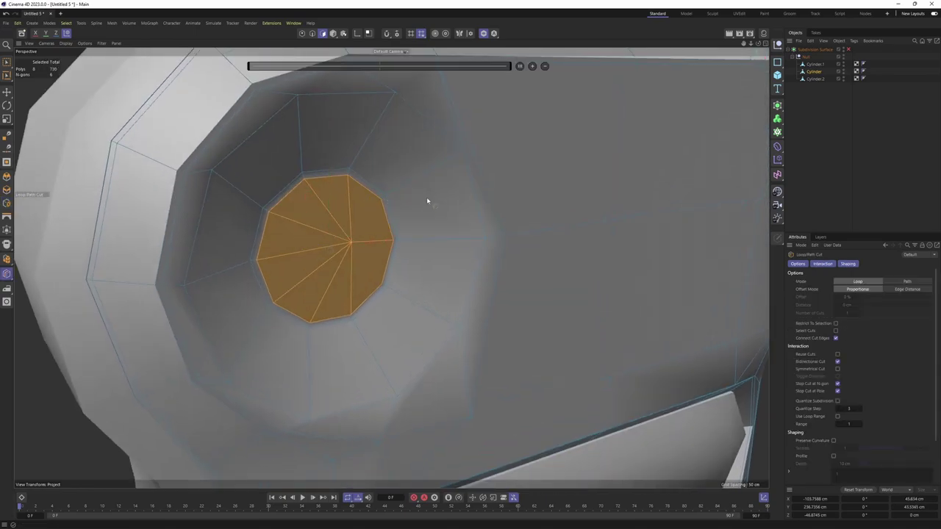
{"action": "scroll", "coordinate": [477, 177], "scroll_direction": "down", "scroll_amount": 3}
{"action": "mouse_move", "coordinate": [504, 193]}
{"action": "left_mouse_down", "text": "alt"}
{"action": "mouse_move", "coordinate": [335, 210]}
{"action": "mouse_move", "coordinate": [311, 224]}
{"action": "mouse_move", "coordinate": [342, 219]}
{"action": "left_mouse_up", "text": "alt"}
{"action": "scroll", "coordinate": [294, 213], "scroll_direction": "up", "scroll_amount": 3}
{"action": "scroll", "coordinate": [309, 211], "scroll_direction": "down", "scroll_amount": 2}
{"action": "scroll", "coordinate": [342, 218], "scroll_direction": "up", "scroll_amount": 2}
{"action": "key", "text": "e"}
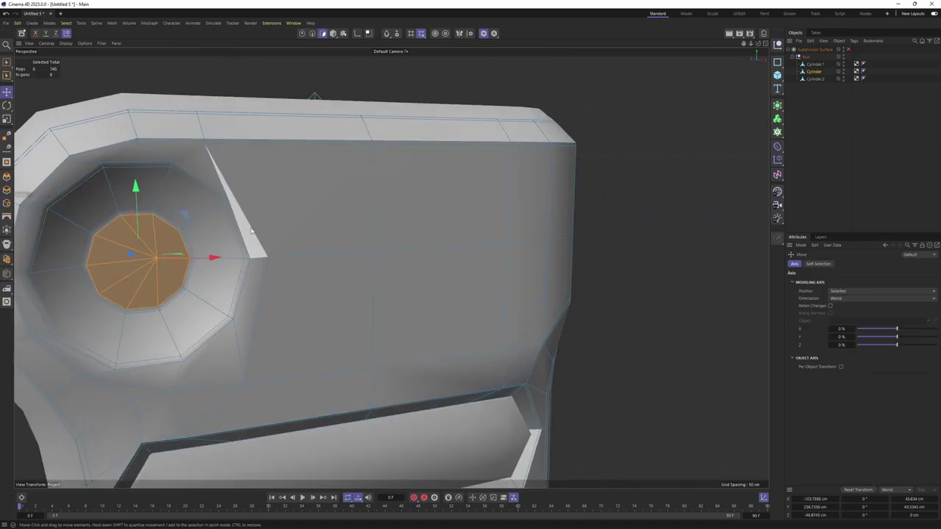
{"action": "left_click_drag", "start_coordinate": [279, 220], "coordinate": [308, 221], "text": "alt"}
{"action": "left_click", "coordinate": [242, 221]}
{"action": "left_click_drag", "start_coordinate": [256, 211], "coordinate": [310, 172], "text": "alt"}
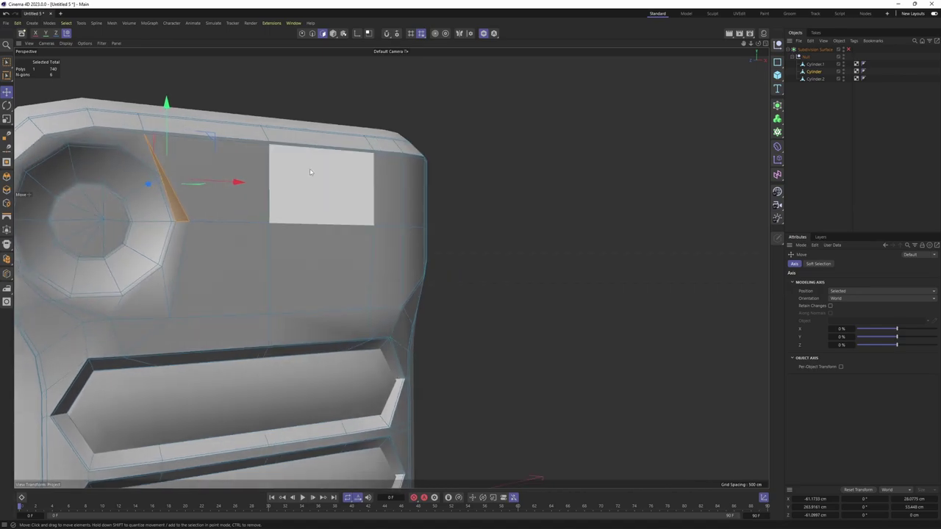
{"action": "left_click", "coordinate": [324, 178]}
- With the Polygon Pen, draw a new edge from the knob ring to the body's side
{"action": "right_click", "coordinate": [210, 141]}
{"action": "left_click", "coordinate": [242, 160]}
{"action": "scroll", "coordinate": [204, 161], "scroll_direction": "up", "scroll_amount": 2}
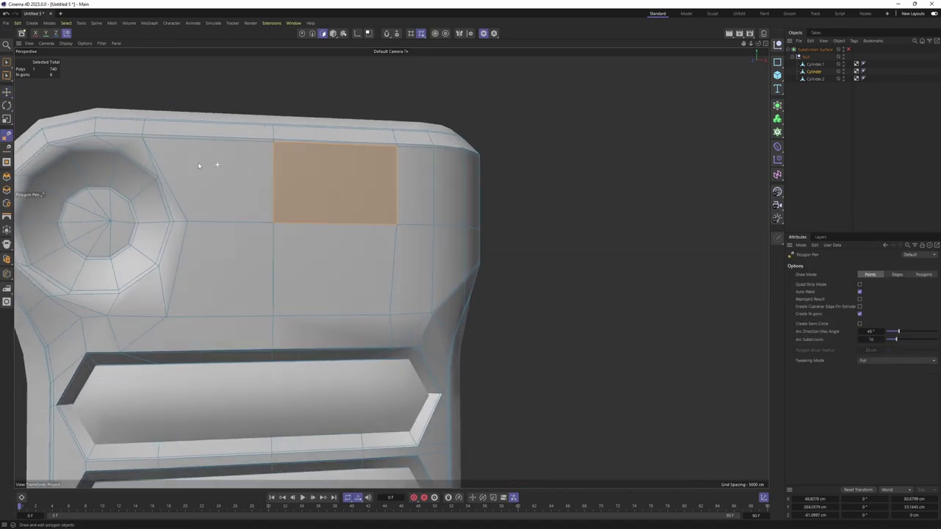
{"action": "scroll", "coordinate": [155, 179], "scroll_direction": "up", "scroll_amount": 2}
{"action": "left_click", "coordinate": [155, 178]}
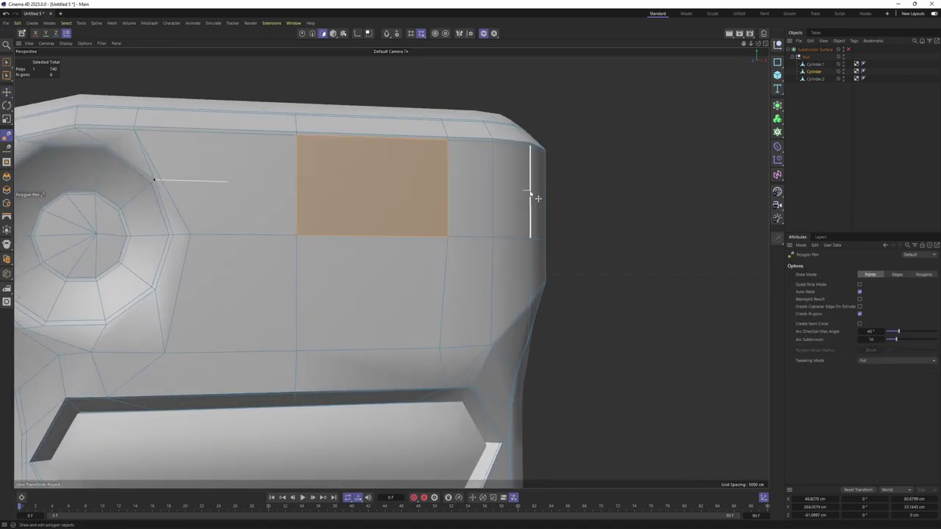
{"action": "scroll", "coordinate": [168, 194], "scroll_direction": "up", "scroll_amount": 1}
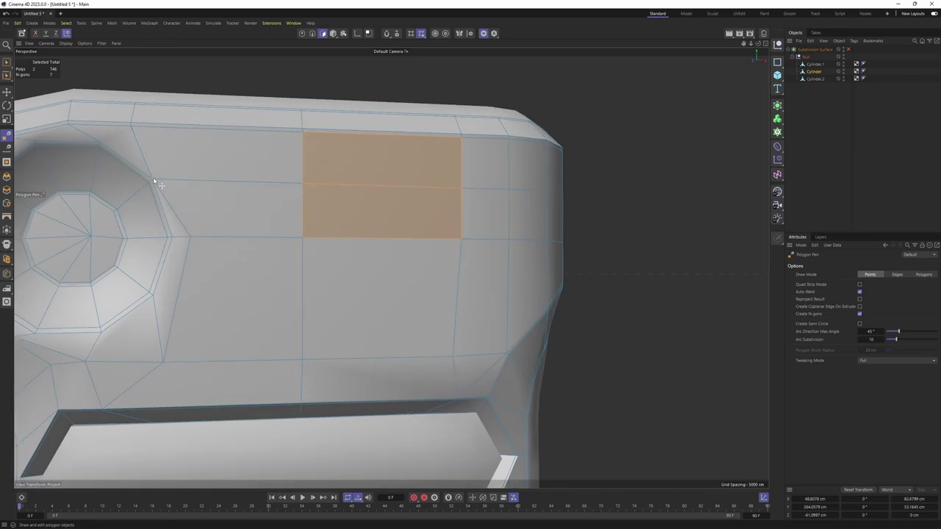
{"action": "mouse_move", "coordinate": [176, 245]}
{"action": "left_mouse_down", "text": "alt"}
{"action": "mouse_move", "coordinate": [364, 219]}
{"action": "mouse_move", "coordinate": [335, 206]}
{"action": "left_mouse_up", "text": "alt"}
{"action": "left_click", "coordinate": [384, 202]}
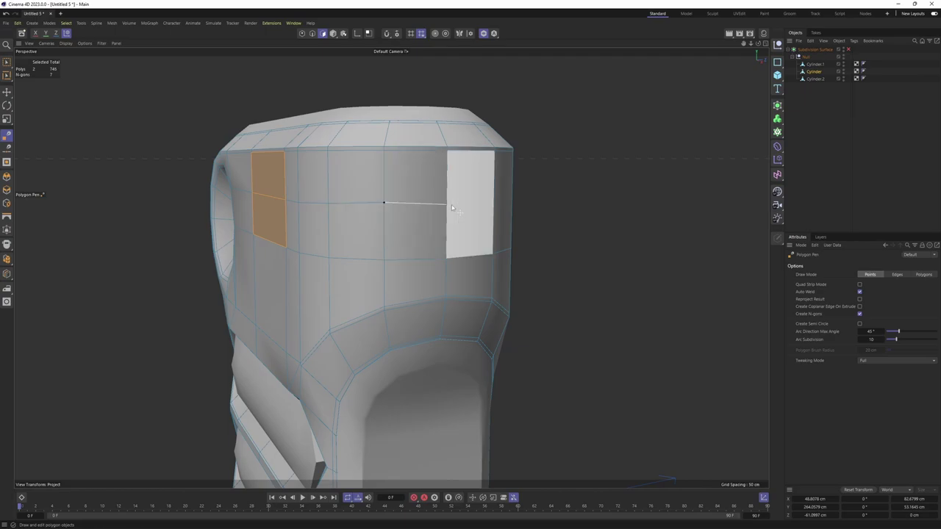
{"action": "mouse_move", "coordinate": [451, 208]}
{"action": "left_mouse_down", "text": "alt"}
{"action": "mouse_move", "coordinate": [432, 195]}
{"action": "mouse_move", "coordinate": [298, 235]}
{"action": "left_mouse_up", "text": "alt"}
{"action": "scroll", "coordinate": [298, 235], "scroll_direction": "up", "scroll_amount": 3}
{"action": "scroll", "coordinate": [270, 224], "scroll_direction": "up", "scroll_amount": 3}
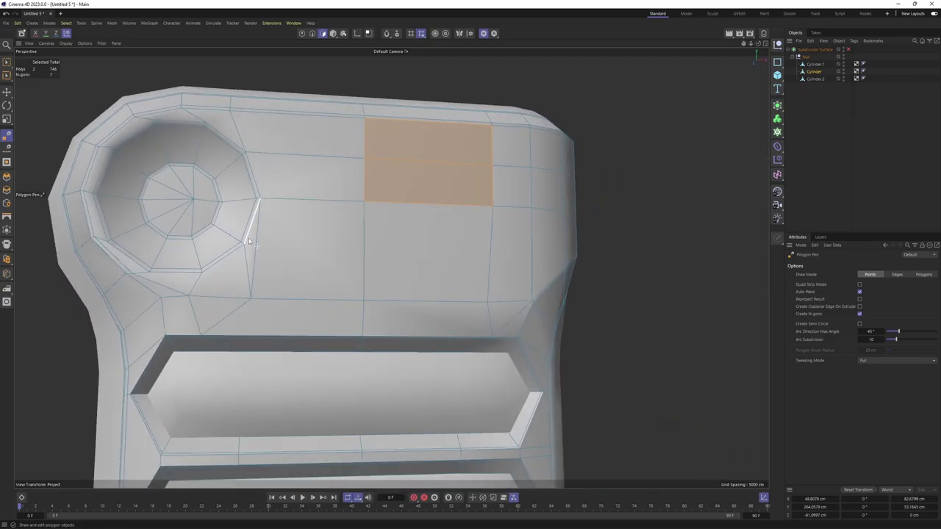
- Cut another edge from the knob ring down to the edge below the knob
{"action": "left_click", "coordinate": [244, 247]}
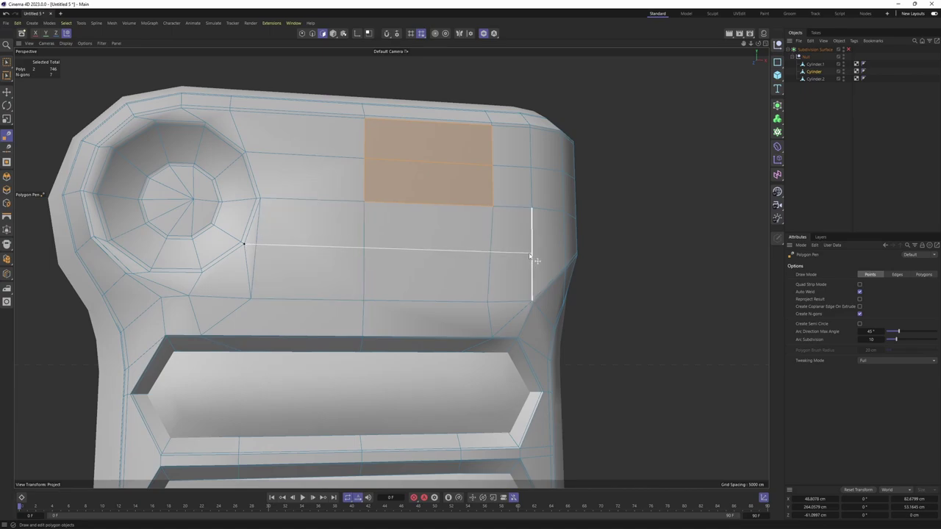
{"action": "mouse_move", "coordinate": [363, 250]}
{"action": "left_mouse_down", "text": "alt"}
{"action": "mouse_move", "coordinate": [256, 244]}
{"action": "mouse_move", "coordinate": [294, 245]}
{"action": "mouse_move", "coordinate": [258, 147]}
{"action": "mouse_move", "coordinate": [290, 185]}
{"action": "mouse_move", "coordinate": [313, 287]}
{"action": "mouse_move", "coordinate": [286, 285]}
{"action": "mouse_move", "coordinate": [283, 268]}
{"action": "mouse_move", "coordinate": [242, 262]}
{"action": "left_mouse_up", "text": "alt"}
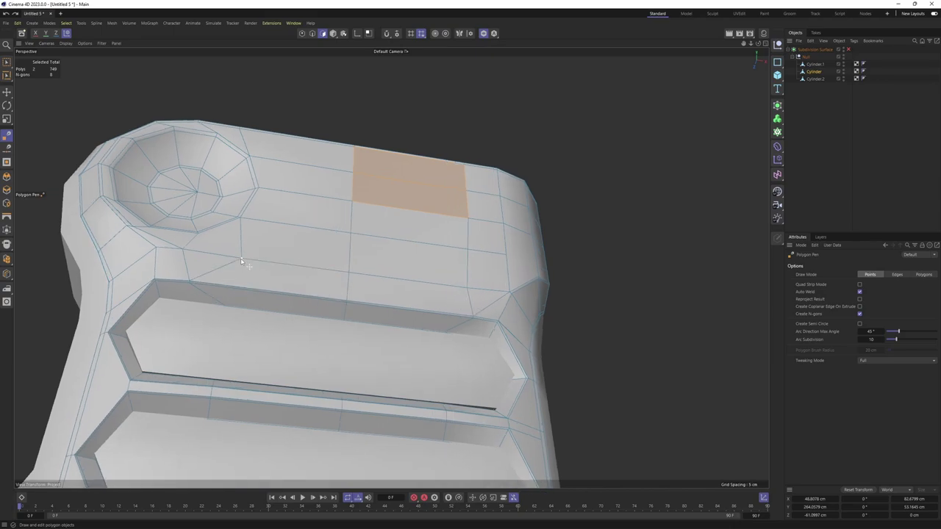
{"action": "left_click", "coordinate": [240, 260]}
{"action": "scroll", "coordinate": [266, 307], "scroll_direction": "up", "scroll_amount": 3}
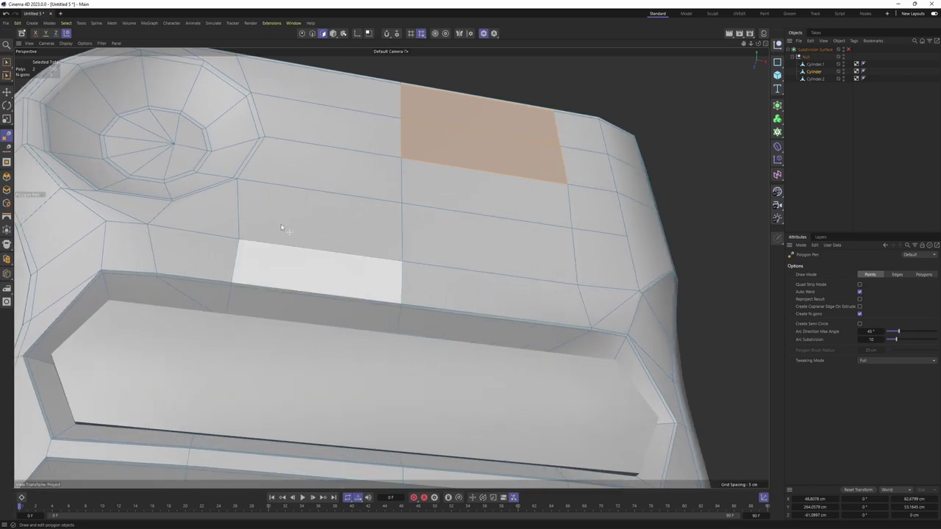
- Isolate the body and cut a vertical edge into the upper slot wall, sliding it about 6.9 cm
{"action": "left_click", "coordinate": [483, 34]}
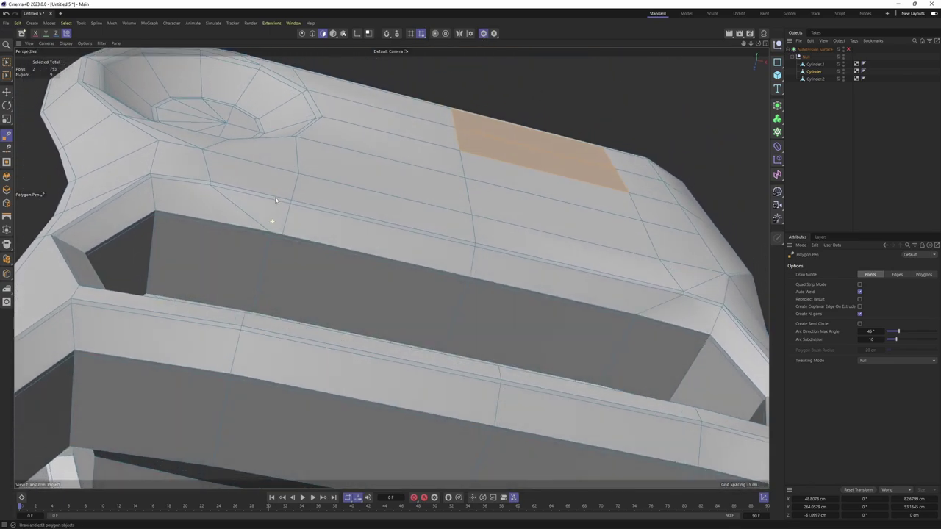
{"action": "scroll", "coordinate": [291, 227], "scroll_direction": "up", "scroll_amount": 2}
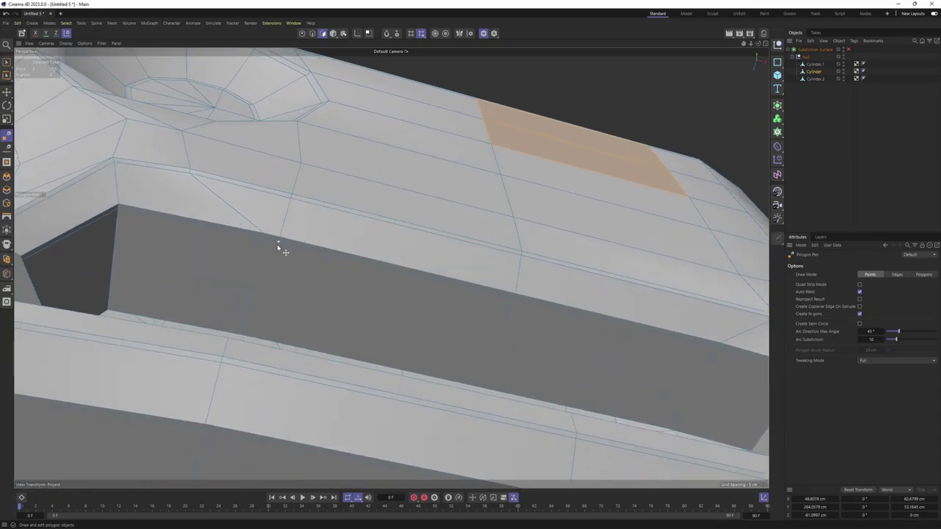
{"action": "scroll", "coordinate": [275, 301], "scroll_direction": "up", "scroll_amount": 4}
{"action": "left_click", "coordinate": [274, 301]}
{"action": "key", "text": "e"}
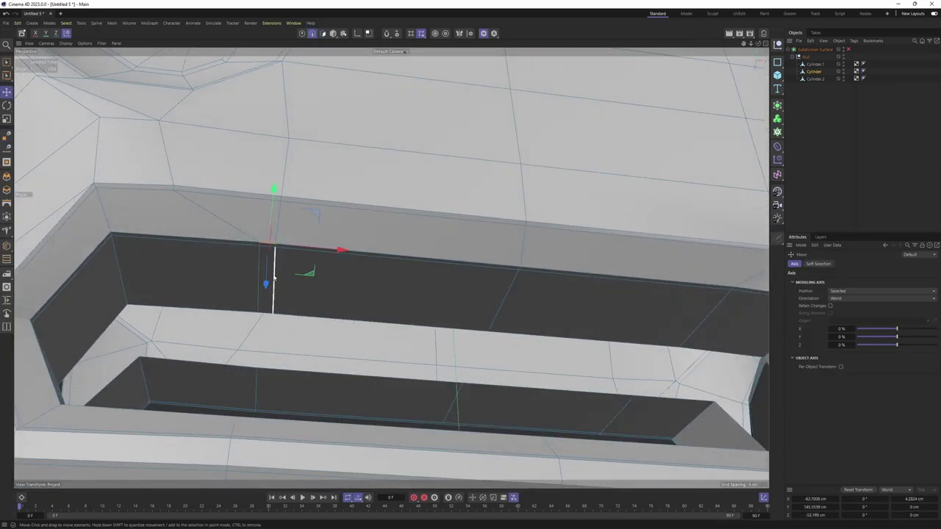
{"action": "scroll", "coordinate": [276, 249], "scroll_direction": "up", "scroll_amount": 1}
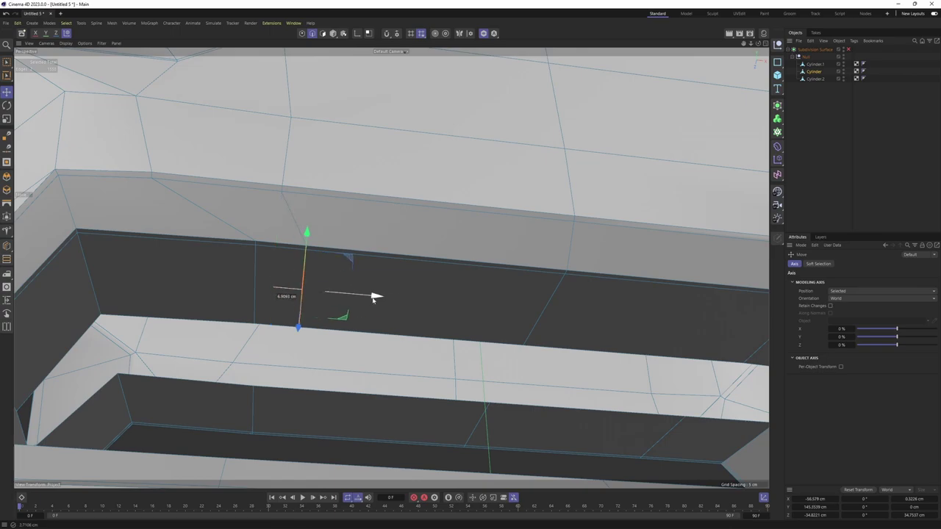
{"action": "scroll", "coordinate": [374, 298], "scroll_direction": "down", "scroll_amount": 3}
{"action": "scroll", "coordinate": [410, 269], "scroll_direction": "down", "scroll_amount": 2}
{"action": "mouse_move", "coordinate": [409, 269]}
{"action": "left_mouse_down", "text": "alt"}
{"action": "mouse_move", "coordinate": [450, 305]}
{"action": "mouse_move", "coordinate": [466, 239]}
{"action": "mouse_move", "coordinate": [435, 211]}
{"action": "left_mouse_up", "text": "alt"}
{"action": "right_click", "coordinate": [435, 211]}
- Draw another Polygon Pen cut from the body's lower edge across the slot's top edge
{"action": "left_click", "coordinate": [468, 152]}
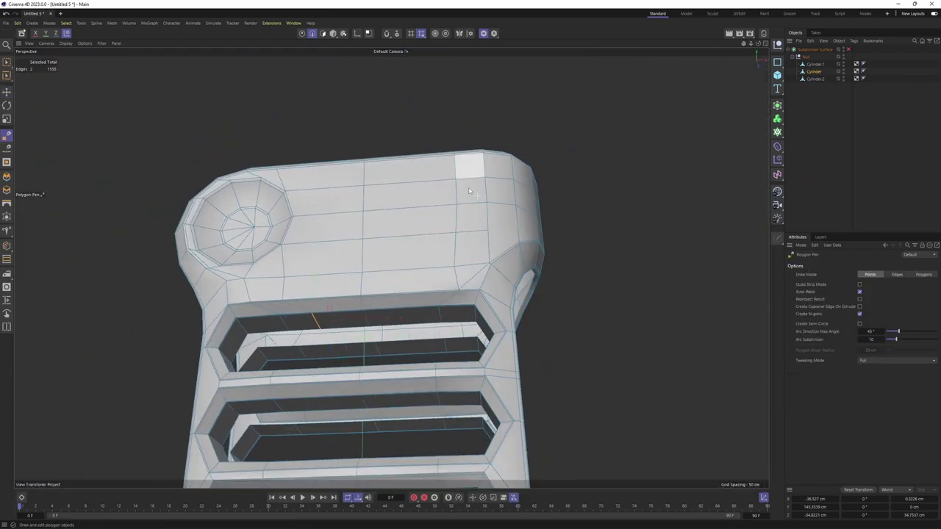
{"action": "scroll", "coordinate": [469, 191], "scroll_direction": "up", "scroll_amount": 5}
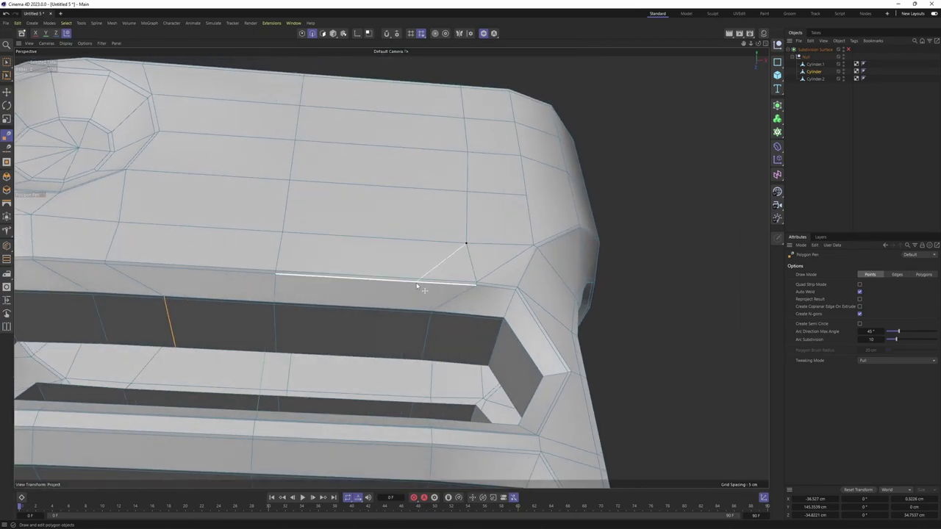
{"action": "left_click", "coordinate": [417, 283]}
{"action": "left_click", "coordinate": [389, 310]}
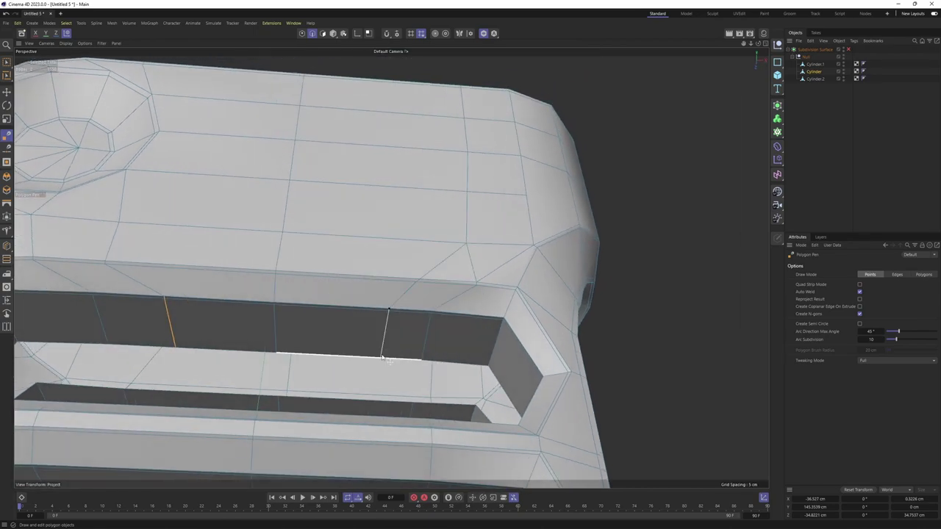
- Preview the smoothed mesh with the body deselected, then return to the low-poly cage
{"action": "key", "text": "h"}
{"action": "left_click", "coordinate": [847, 49]}
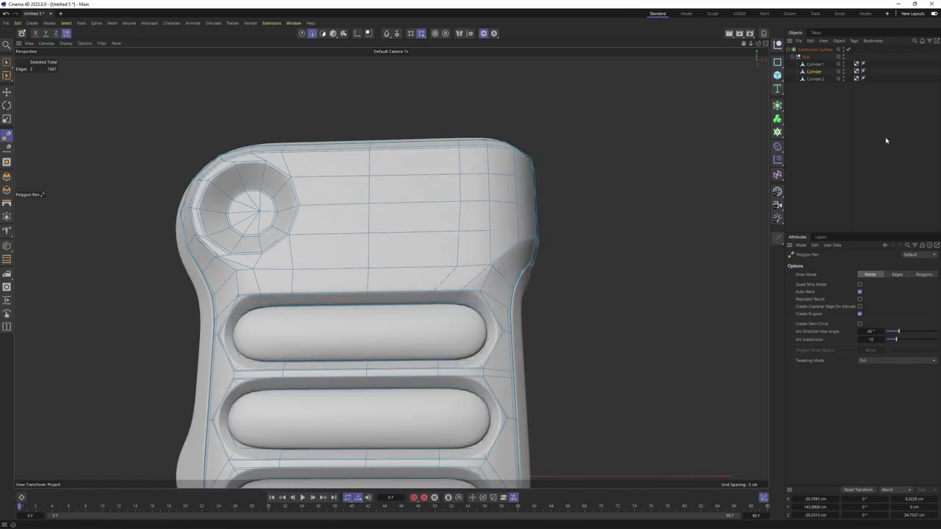
{"action": "left_click", "coordinate": [885, 136]}
{"action": "key", "text": "q"}
{"action": "left_click_drag", "start_coordinate": [460, 238], "coordinate": [440, 235], "text": "alt"}
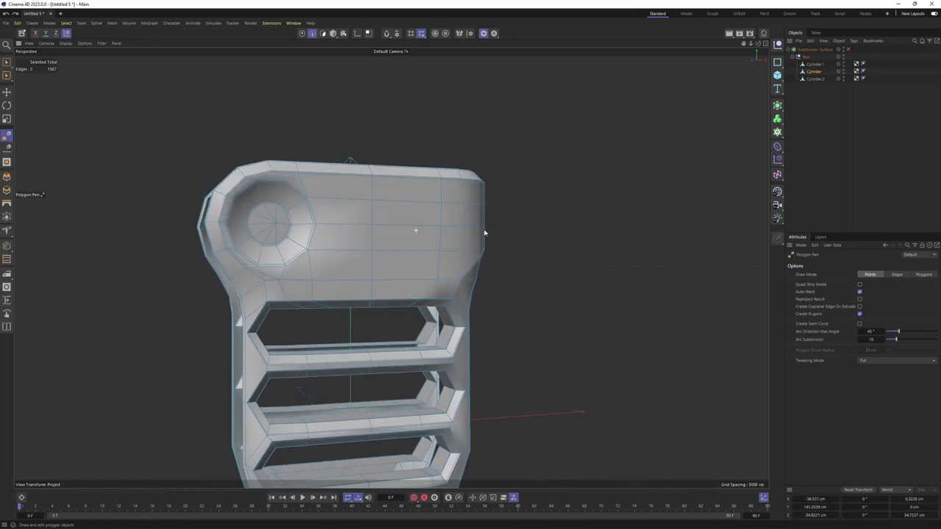
- Symmetrize the radio body from -Z to +Z with welded seams
{"action": "right_click", "coordinate": [441, 242]}
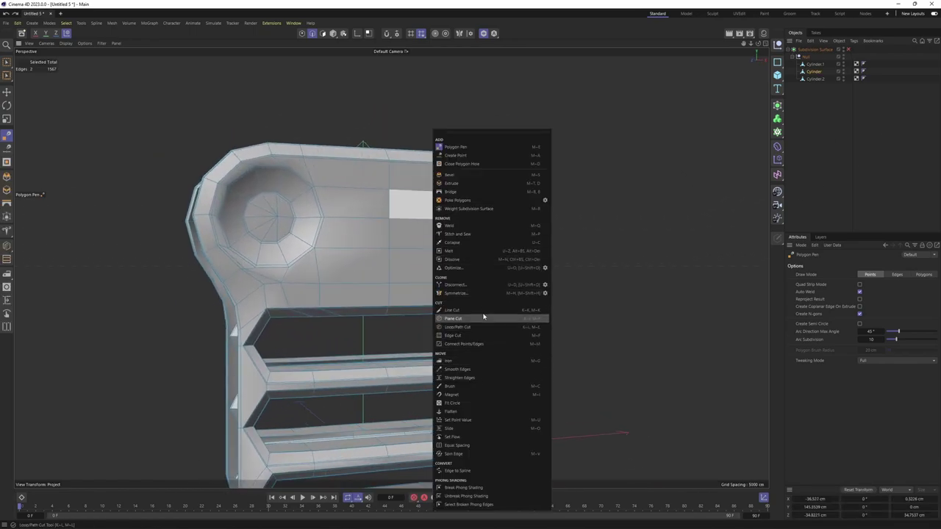
{"action": "key", "text": "Escape"}
{"action": "key", "text": "e"}
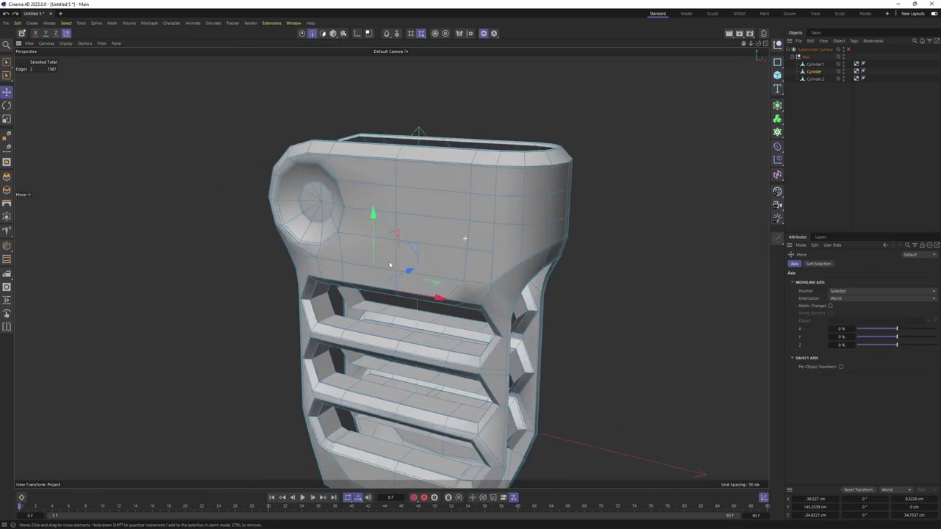
{"action": "mouse_move", "coordinate": [404, 260]}
{"action": "left_mouse_down", "text": "alt"}
{"action": "mouse_move", "coordinate": [252, 244]}
{"action": "mouse_move", "coordinate": [405, 237]}
{"action": "left_mouse_up", "text": "alt"}
{"action": "right_click", "coordinate": [405, 238]}
{"action": "left_click", "coordinate": [515, 293]}
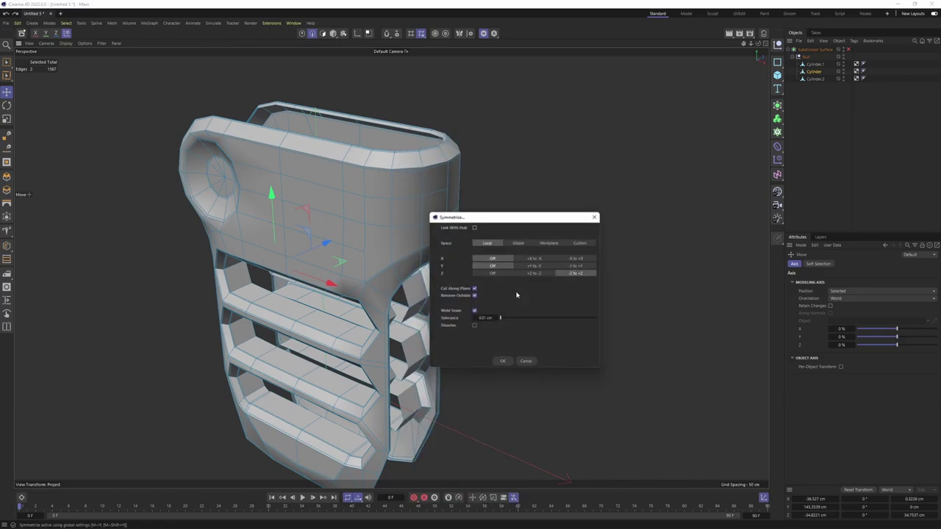
{"action": "left_click", "coordinate": [502, 364]}
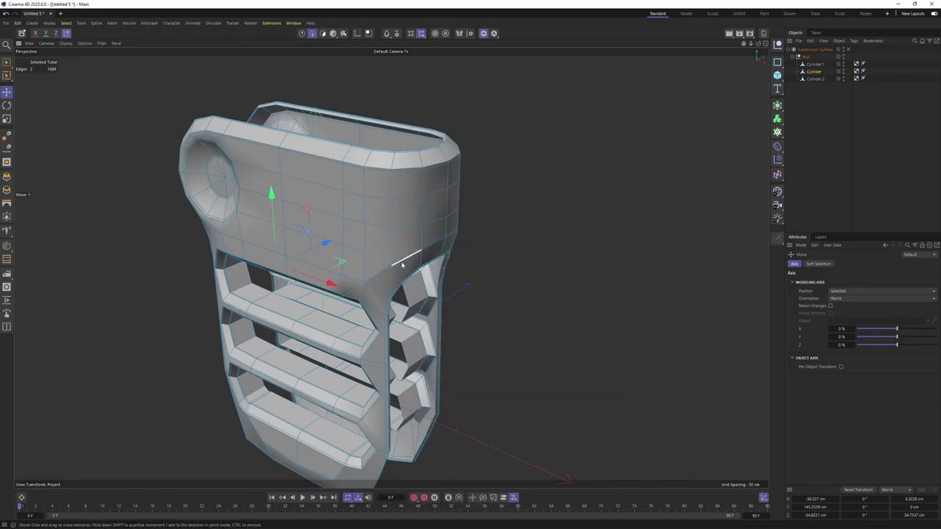
{"action": "mouse_move", "coordinate": [502, 364]}
{"action": "left_mouse_down", "text": "alt"}
{"action": "mouse_move", "coordinate": [247, 222]}
{"action": "mouse_move", "coordinate": [368, 203]}
{"action": "mouse_move", "coordinate": [590, 213]}
{"action": "left_mouse_up", "text": "alt"}
- In Edge mode, Edge Slide (M~O) the loop around the round speaker recess
{"action": "key", "text": "q"}
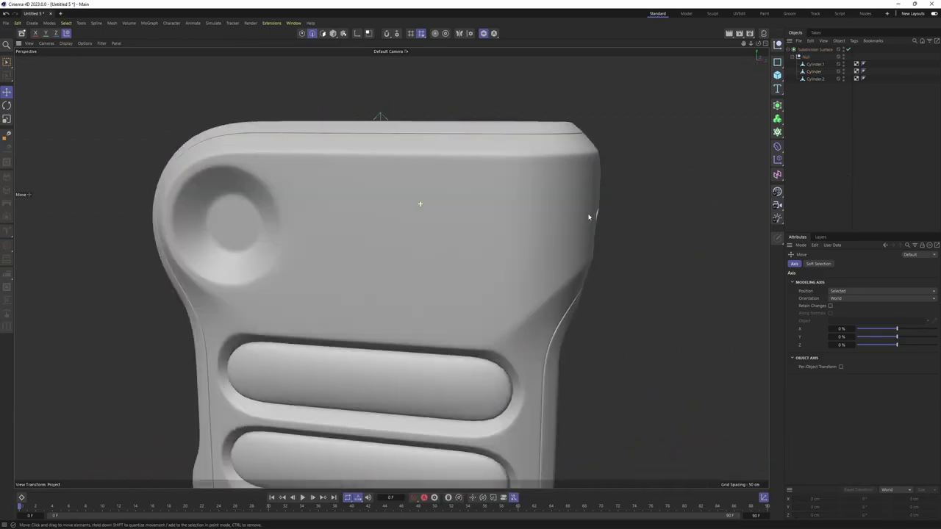
{"action": "scroll", "coordinate": [466, 193], "scroll_direction": "up", "scroll_amount": 3}
{"action": "key", "text": "q"}
{"action": "scroll", "coordinate": [416, 164], "scroll_direction": "up", "scroll_amount": 3}
{"action": "key", "text": "Return"}
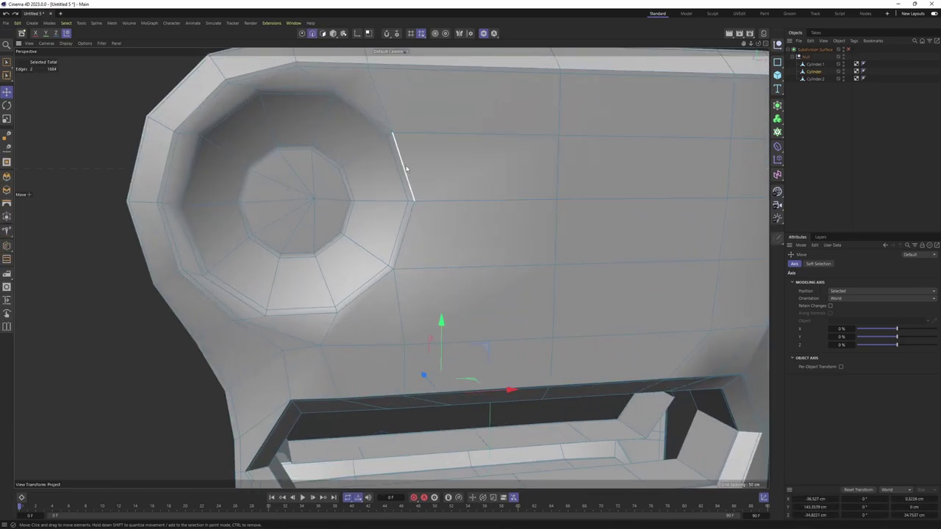
{"action": "key", "text": "m"}
{"action": "key", "text": "o"}
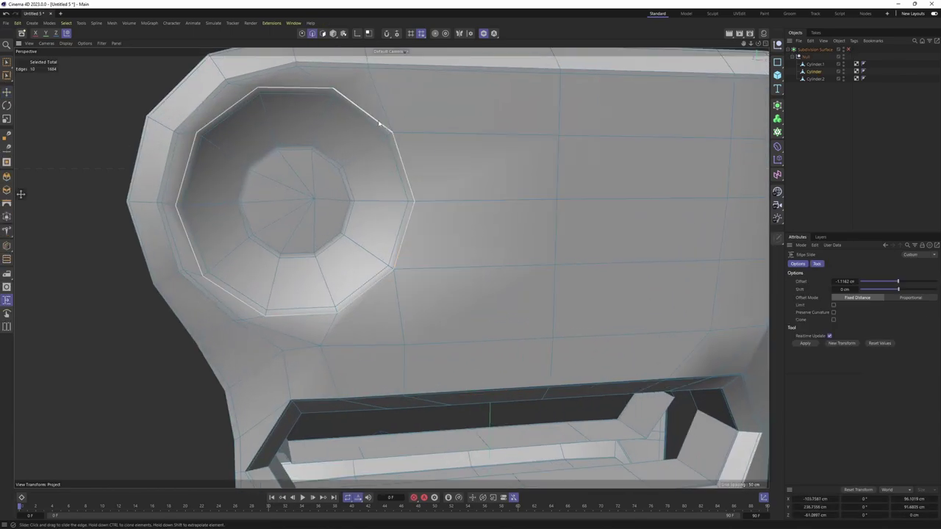
{"action": "scroll", "coordinate": [413, 278], "scroll_direction": "up", "scroll_amount": 3}
{"action": "mouse_move", "coordinate": [394, 238]}
{"action": "left_mouse_down", "text": "alt"}
{"action": "mouse_move", "coordinate": [452, 222]}
{"action": "mouse_move", "coordinate": [487, 250]}
{"action": "mouse_move", "coordinate": [422, 169]}
{"action": "mouse_move", "coordinate": [437, 174]}
{"action": "left_mouse_up", "text": "alt"}
{"action": "left_click", "coordinate": [484, 254]}
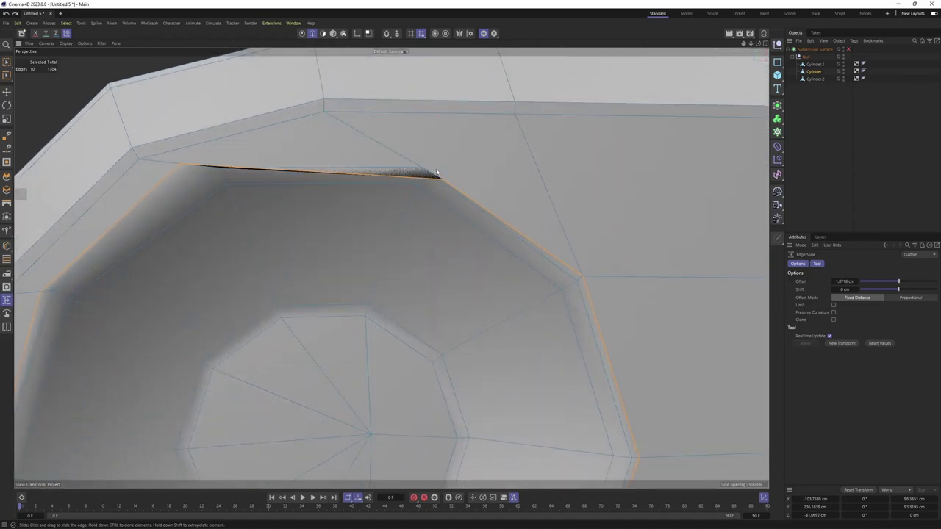
{"action": "key", "text": "Return"}
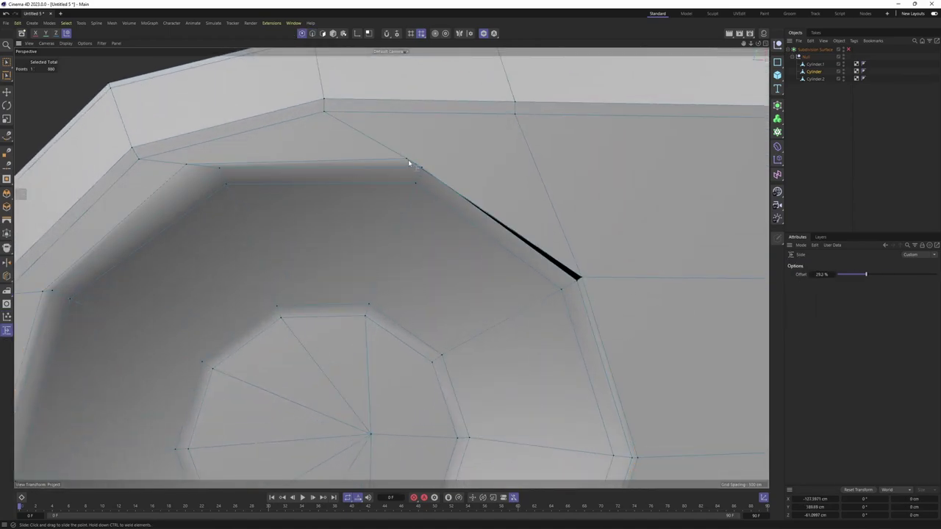
{"action": "key", "text": "e"}
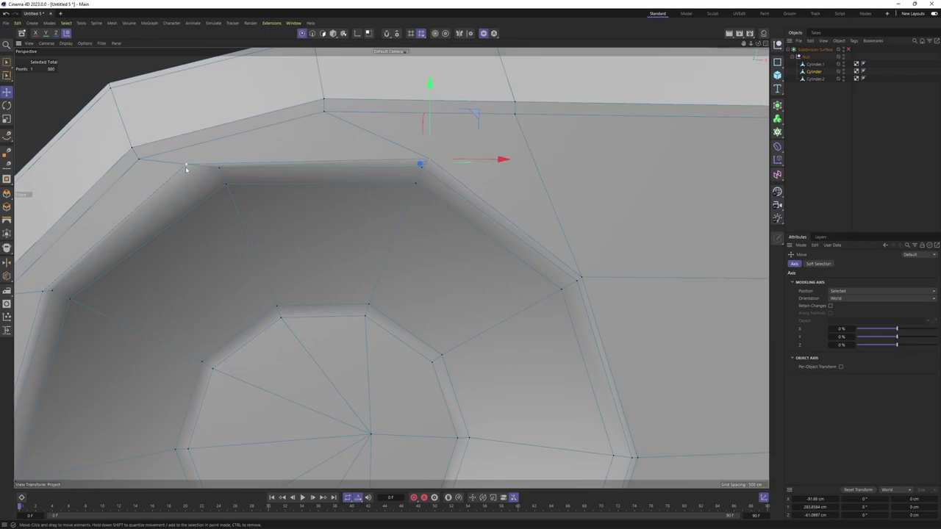
- Preview the smoothed body to judge the recess rim, then return to the cage
{"action": "key", "text": "q"}
{"action": "scroll", "coordinate": [661, 213], "scroll_direction": "down", "scroll_amount": 5}
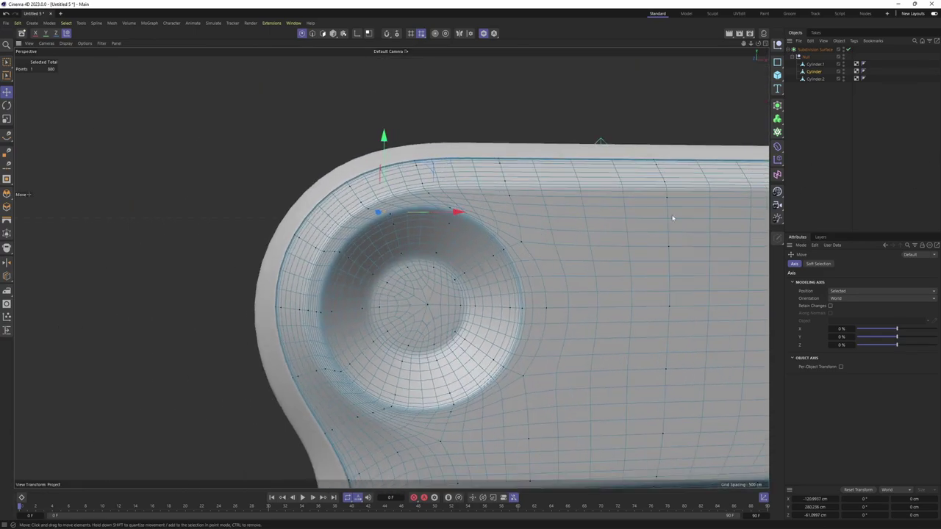
{"action": "mouse_move", "coordinate": [592, 246]}
{"action": "left_mouse_down", "text": "alt"}
{"action": "mouse_move", "coordinate": [359, 200]}
{"action": "mouse_move", "coordinate": [361, 257]}
{"action": "left_mouse_up", "text": "alt"}
{"action": "key", "text": "q"}
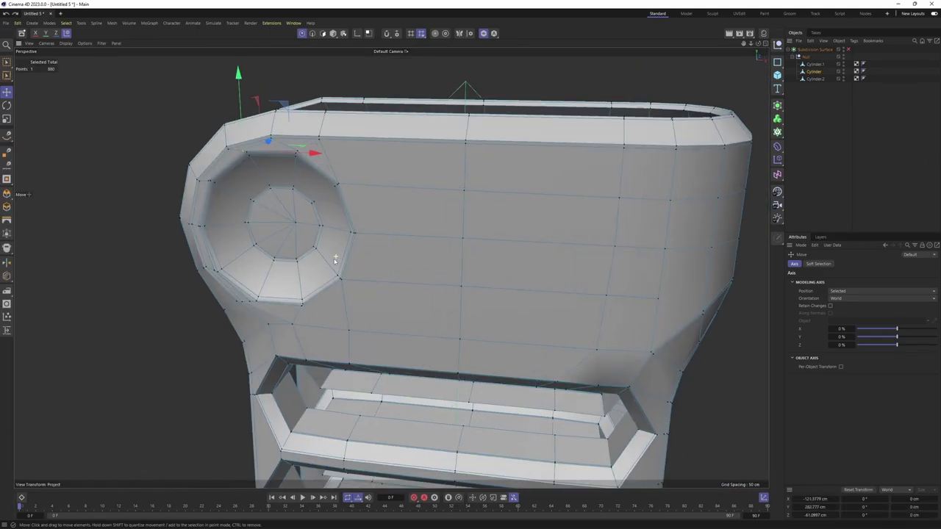
{"action": "scroll", "coordinate": [331, 258], "scroll_direction": "up", "scroll_amount": 3}
- Double-click the recess's 10-edge loop and slide it about 0.8571 cm toward the rim
{"action": "double_click", "coordinate": [340, 285]}
{"action": "scroll", "coordinate": [336, 292], "scroll_direction": "up", "scroll_amount": 2}
{"action": "scroll", "coordinate": [331, 294], "scroll_direction": "up", "scroll_amount": 2}
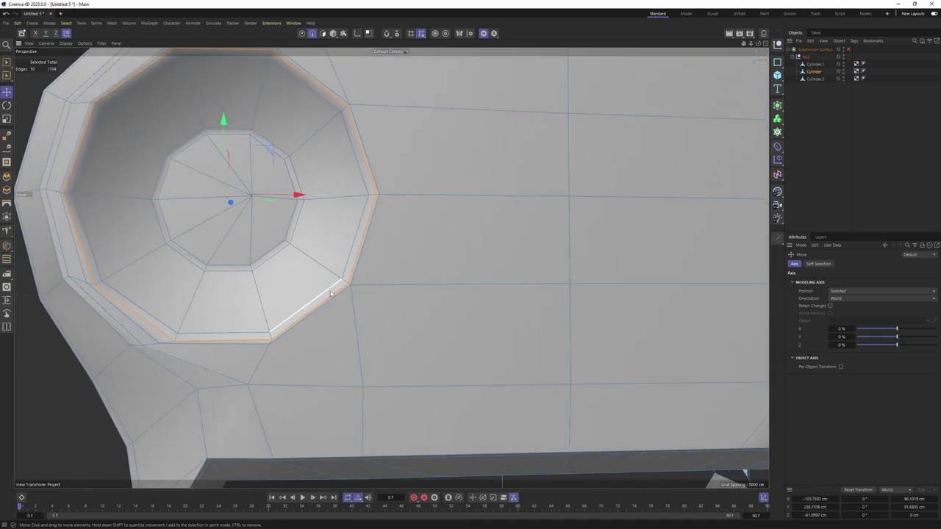
{"action": "key", "text": "m"}
{"action": "key", "text": "o"}
{"action": "scroll", "coordinate": [329, 295], "scroll_direction": "up", "scroll_amount": 2}
{"action": "left_click_drag", "start_coordinate": [331, 294], "coordinate": [334, 283], "text": "alt"}
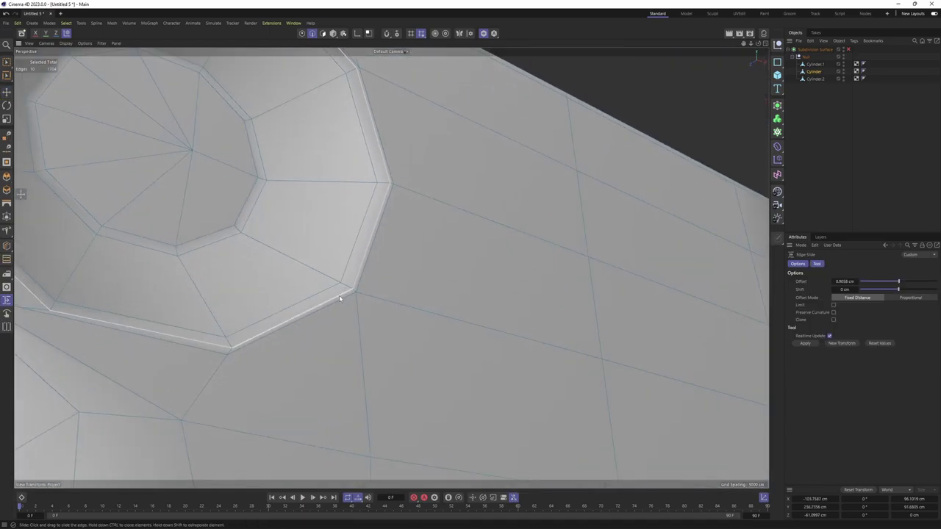
- Check the tightened recess with smoothing on, then view the cage from the front
{"action": "key", "text": "q"}
{"action": "scroll", "coordinate": [287, 291], "scroll_direction": "down", "scroll_amount": 5}
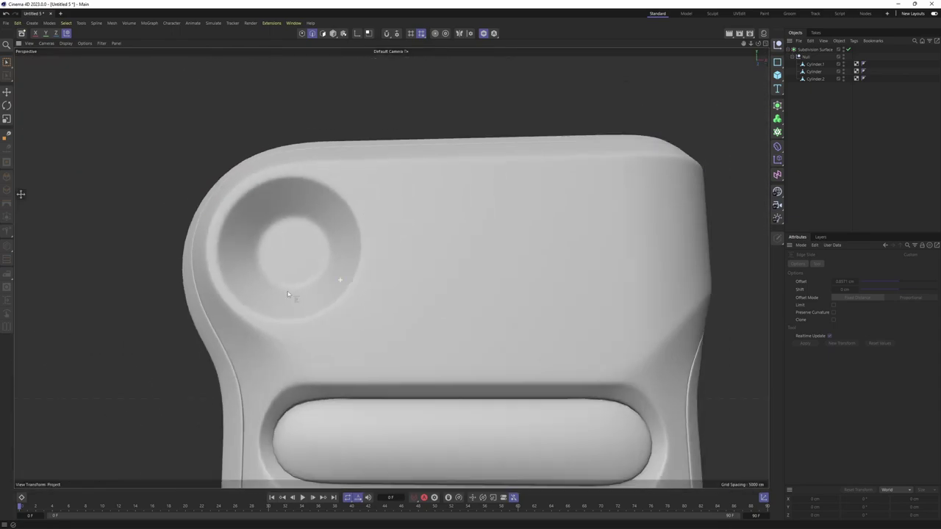
{"action": "mouse_move", "coordinate": [288, 291]}
{"action": "left_mouse_down", "text": "alt"}
{"action": "mouse_move", "coordinate": [352, 314]}
{"action": "mouse_move", "coordinate": [345, 294]}
{"action": "left_mouse_up", "text": "alt"}
{"action": "key", "text": "q"}
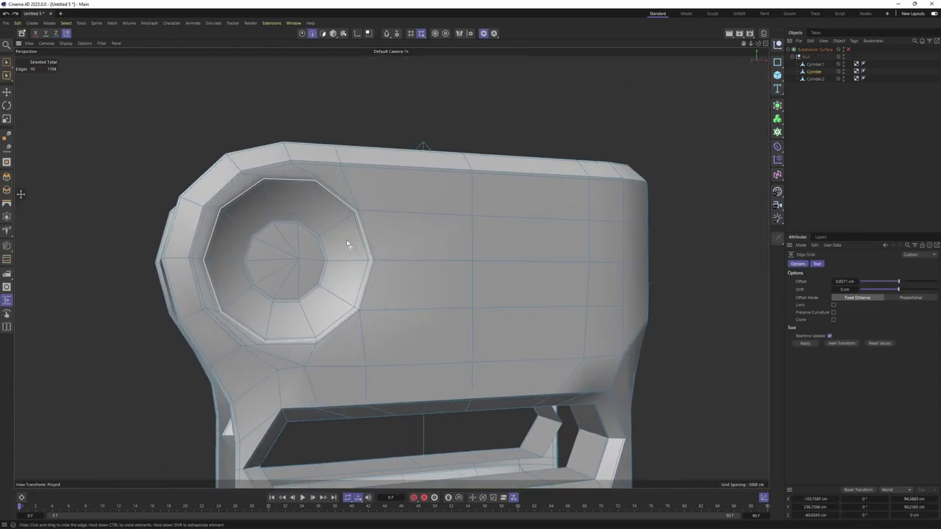
{"action": "scroll", "coordinate": [340, 208], "scroll_direction": "up", "scroll_amount": 2}
{"action": "mouse_move", "coordinate": [597, 254]}
{"action": "left_mouse_down", "text": "alt"}
{"action": "mouse_move", "coordinate": [336, 269]}
{"action": "mouse_move", "coordinate": [420, 330]}
{"action": "left_mouse_up", "text": "alt"}
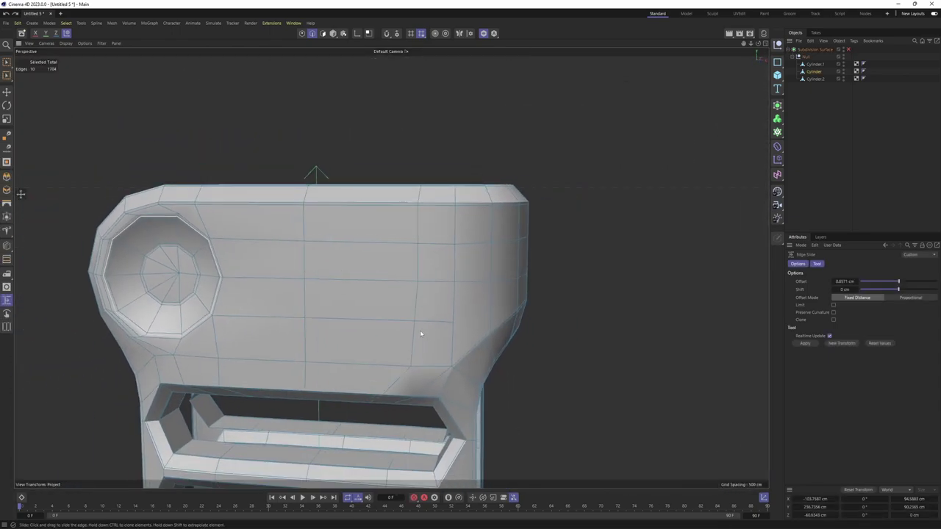
- Cut a new edge on the side of the body with the Polygon Pen
{"action": "scroll", "coordinate": [468, 292], "scroll_direction": "down", "scroll_amount": 3}
{"action": "right_click", "coordinate": [468, 291]}
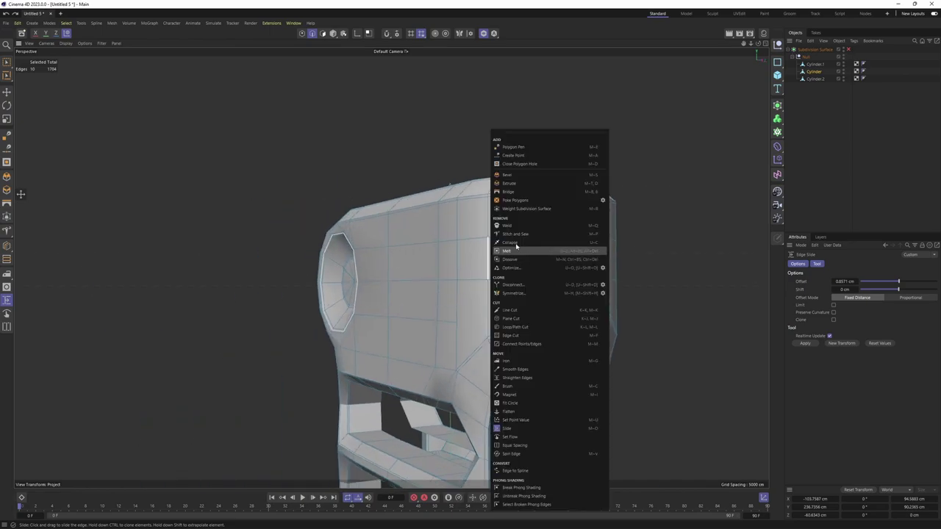
{"action": "left_click", "coordinate": [507, 156]}
{"action": "scroll", "coordinate": [478, 309], "scroll_direction": "up", "scroll_amount": 2}
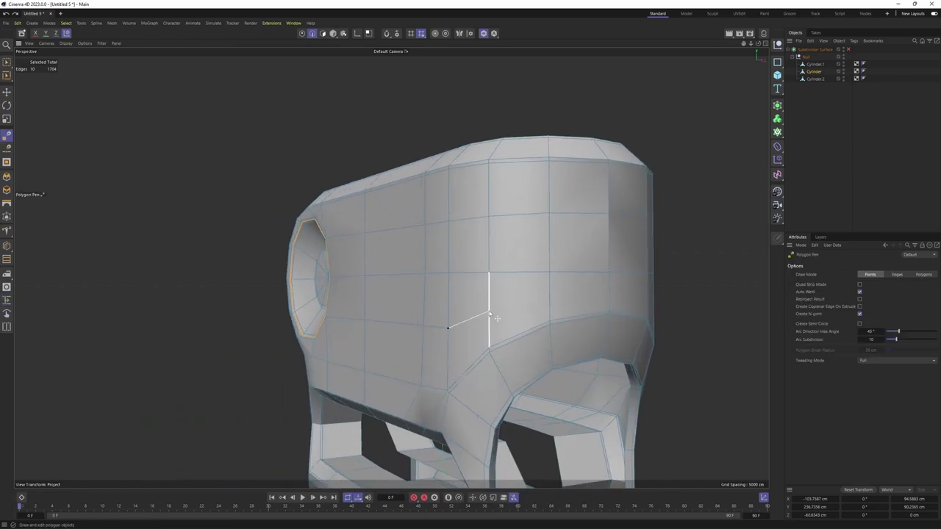
- Box-select the points at the curve's end in the top wireframe view
{"action": "key", "text": "0"}
{"action": "mouse_move", "coordinate": [550, 295]}
{"action": "left_mouse_down", "text": "alt"}
{"action": "mouse_move", "coordinate": [524, 224]}
{"action": "mouse_move", "coordinate": [559, 235]}
{"action": "left_mouse_up", "text": "alt"}
{"action": "left_click", "coordinate": [524, 224]}
{"action": "scroll", "coordinate": [570, 226], "scroll_direction": "up", "scroll_amount": 2}
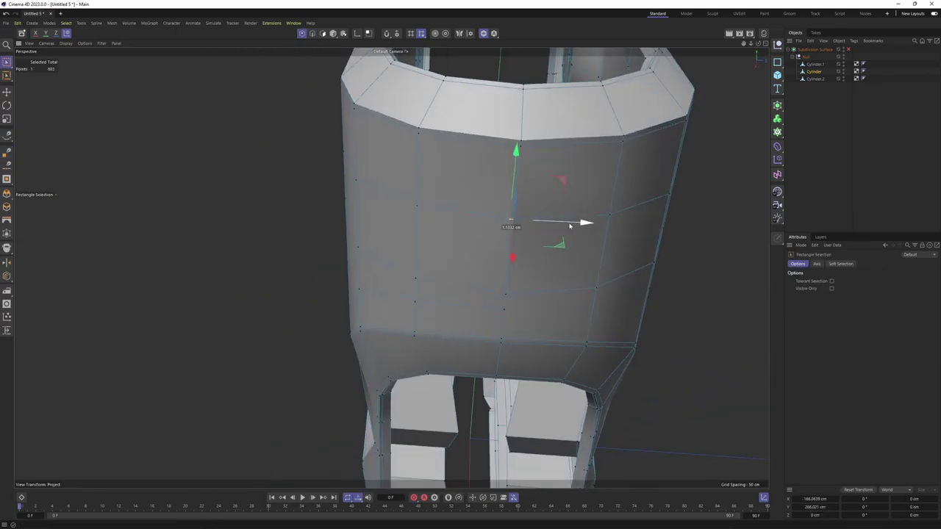
{"action": "scroll", "coordinate": [557, 228], "scroll_direction": "down", "scroll_amount": 2}
{"action": "key", "text": "F2"}
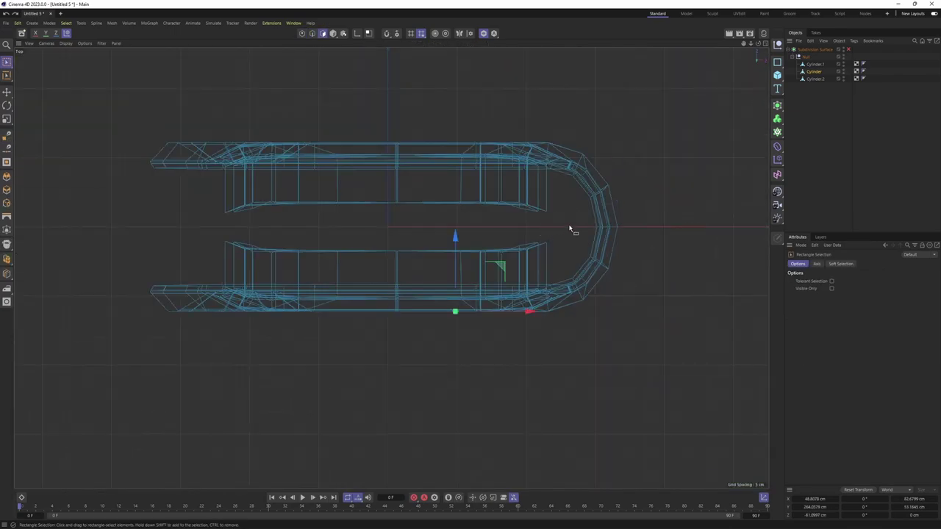
{"action": "left_click_drag", "start_coordinate": [573, 217], "coordinate": [657, 238]}
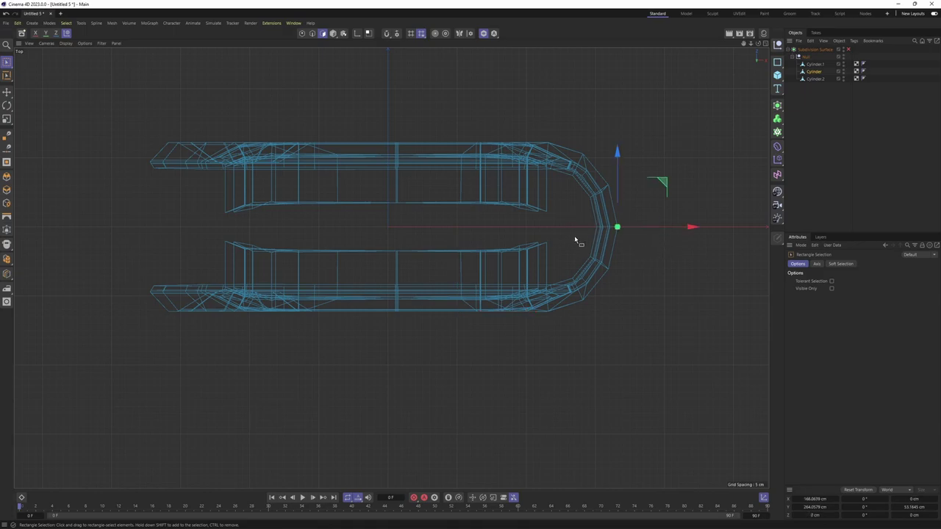
{"action": "left_click_drag", "start_coordinate": [562, 221], "coordinate": [669, 244]}
- Reselect the curve's end vertex in the Top view, then clear the selection in Perspective
{"action": "middle_click", "coordinate": [668, 244]}
{"action": "middle_click", "coordinate": [378, 169]}
{"action": "scroll", "coordinate": [507, 197], "scroll_direction": "up", "scroll_amount": 2}
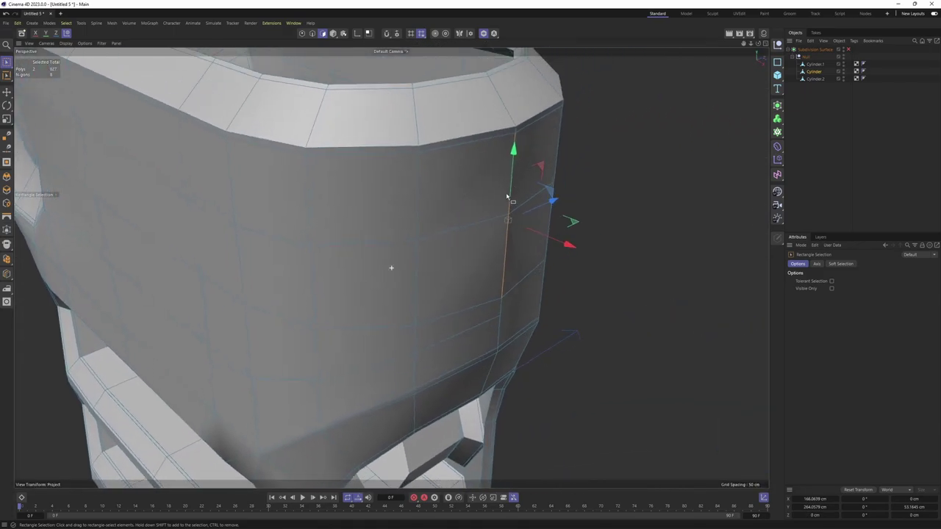
{"action": "scroll", "coordinate": [511, 220], "scroll_direction": "down", "scroll_amount": 3}
{"action": "middle_click", "coordinate": [559, 253]}
{"action": "middle_click", "coordinate": [647, 220]}
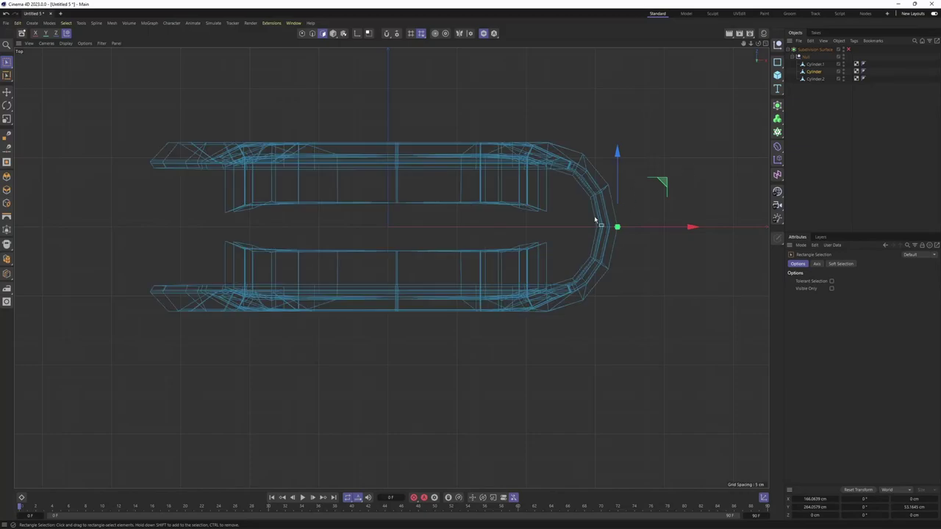
{"action": "left_click_drag", "start_coordinate": [645, 233], "coordinate": [645, 235]}
{"action": "middle_click", "coordinate": [645, 262]}
{"action": "middle_click", "coordinate": [287, 164]}
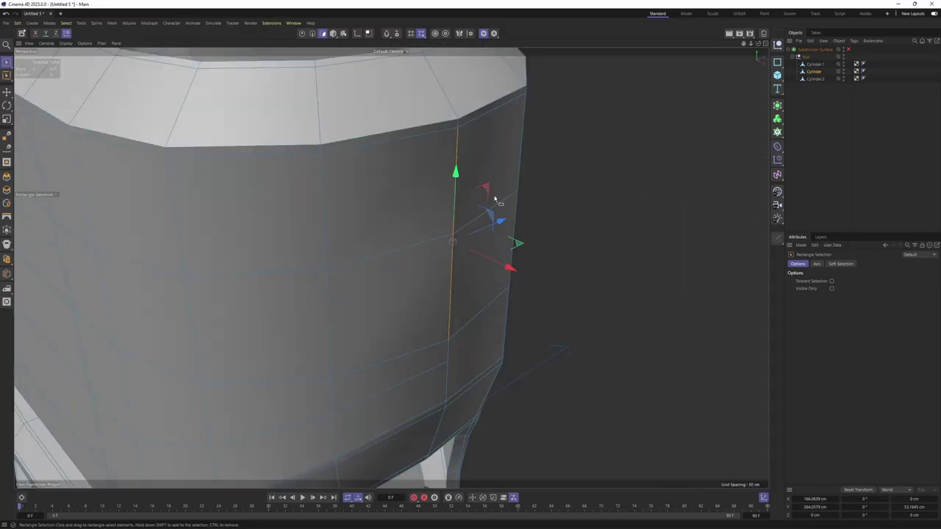
{"action": "left_click", "coordinate": [480, 224]}
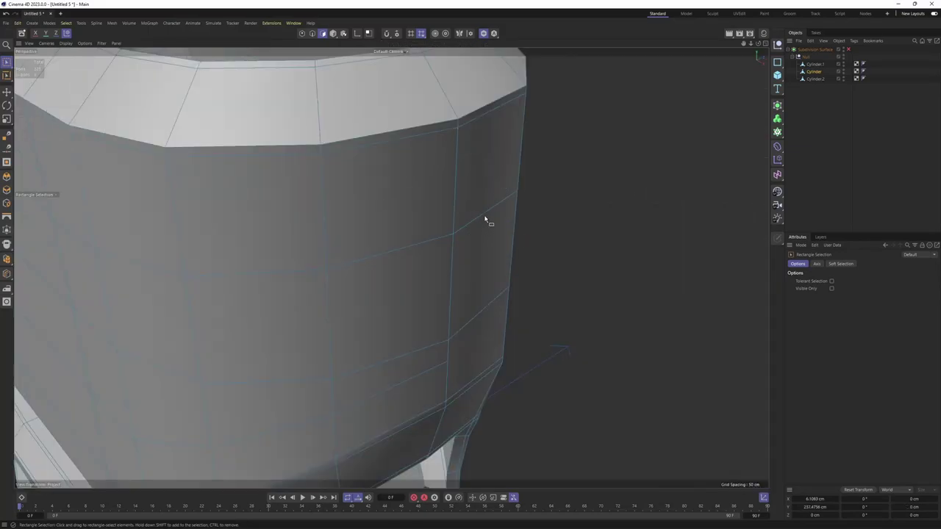
- Preview the smoothed side panel from a couple of angles
{"action": "key", "text": "q"}
{"action": "key", "text": "q"}
{"action": "left_click_drag", "start_coordinate": [512, 210], "coordinate": [395, 219], "text": "alt"}
{"action": "right_click", "coordinate": [407, 224]}
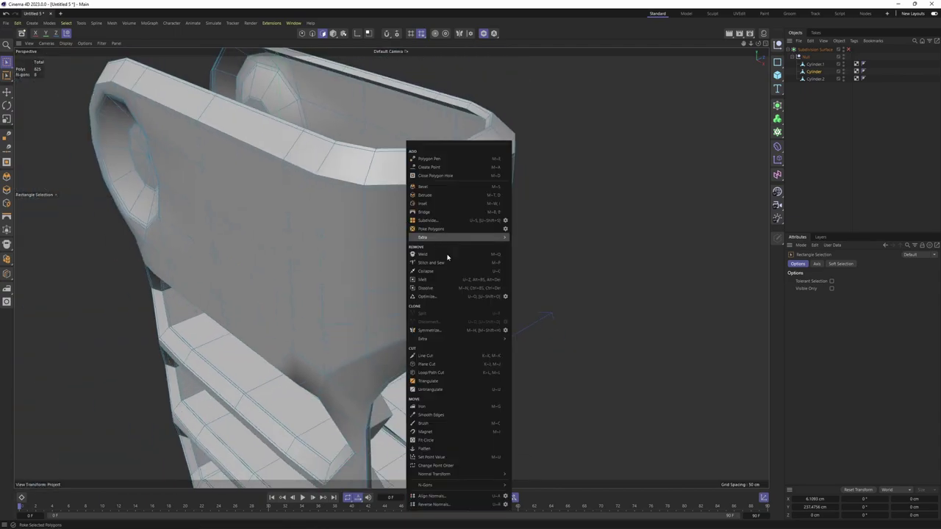
{"action": "key", "text": "Escape"}
{"action": "mouse_move", "coordinate": [504, 279]}
{"action": "left_mouse_down", "text": "alt"}
{"action": "mouse_move", "coordinate": [515, 221]}
{"action": "mouse_move", "coordinate": [449, 273]}
{"action": "left_mouse_up", "text": "alt"}
{"action": "scroll", "coordinate": [449, 273], "scroll_direction": "up", "scroll_amount": 3}
- Check the side in Top and Perspective views, then deselect the Cylinder object
{"action": "key", "text": "q"}
{"action": "key", "text": "q"}
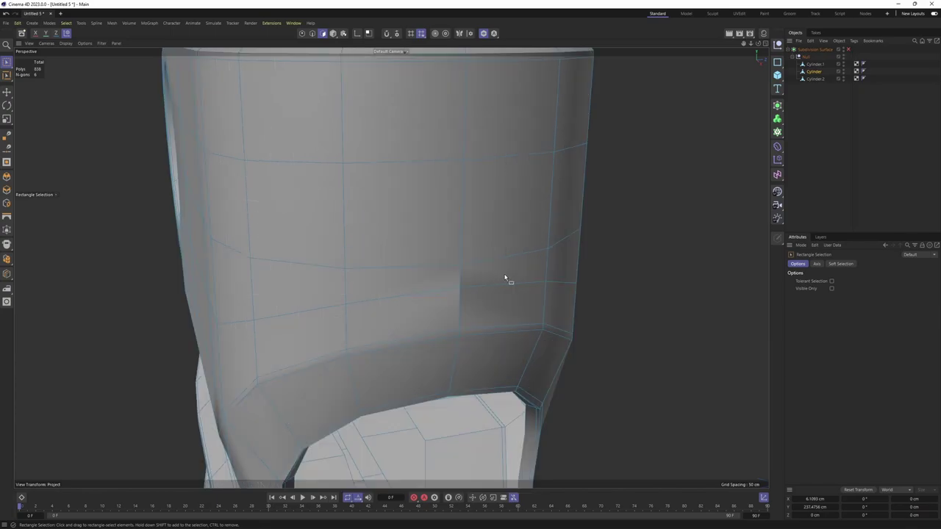
{"action": "key", "text": "F2"}
{"action": "middle_click_drag", "start_coordinate": [647, 212], "coordinate": [538, 247], "text": "alt"}
{"action": "key", "text": "F1"}
{"action": "key", "text": "F5"}
{"action": "key", "text": "F1"}
{"action": "key", "text": "q"}
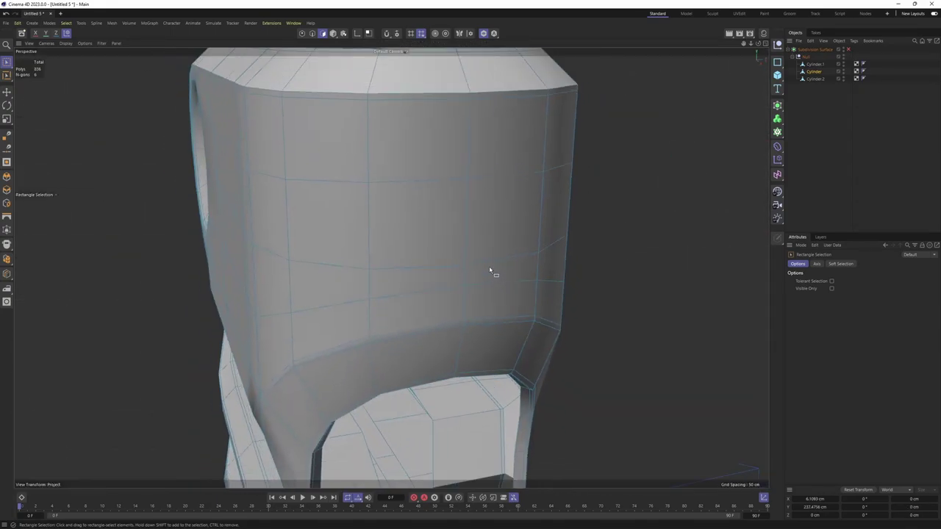
{"action": "left_click", "coordinate": [853, 166]}
{"action": "scroll", "coordinate": [311, 199], "scroll_direction": "down", "scroll_amount": 2}
- Orbit around the grip with the Move tool active to view its front and top
{"action": "scroll", "coordinate": [405, 210], "scroll_direction": "up", "scroll_amount": 3}
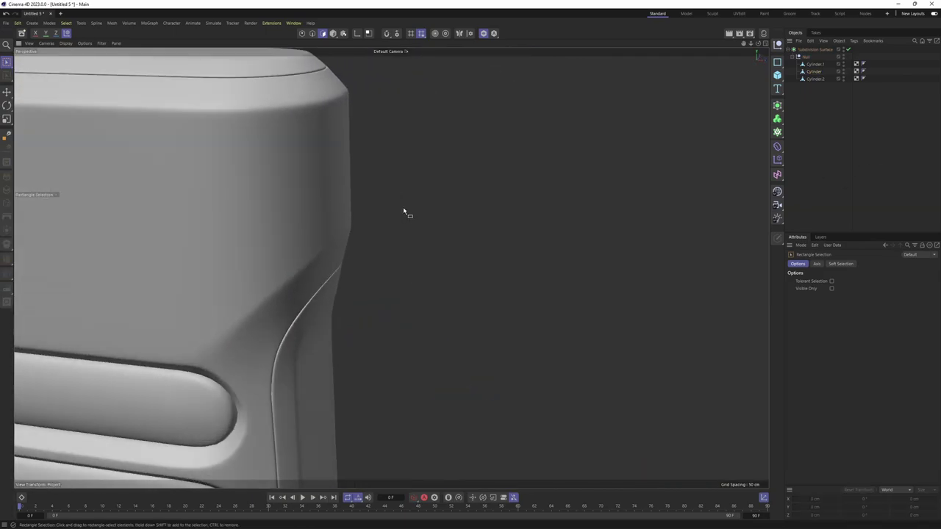
{"action": "left_click_drag", "start_coordinate": [405, 210], "coordinate": [460, 210], "text": "alt"}
{"action": "scroll", "coordinate": [305, 214], "scroll_direction": "down", "scroll_amount": 3}
{"action": "key", "text": "e"}
{"action": "mouse_move", "coordinate": [412, 243]}
{"action": "left_mouse_down", "text": "alt"}
{"action": "mouse_move", "coordinate": [473, 263]}
{"action": "mouse_move", "coordinate": [471, 241]}
{"action": "left_mouse_up", "text": "alt"}
{"action": "scroll", "coordinate": [461, 206], "scroll_direction": "up", "scroll_amount": 3}
{"action": "left_click_drag", "start_coordinate": [461, 203], "coordinate": [471, 243], "text": "alt"}
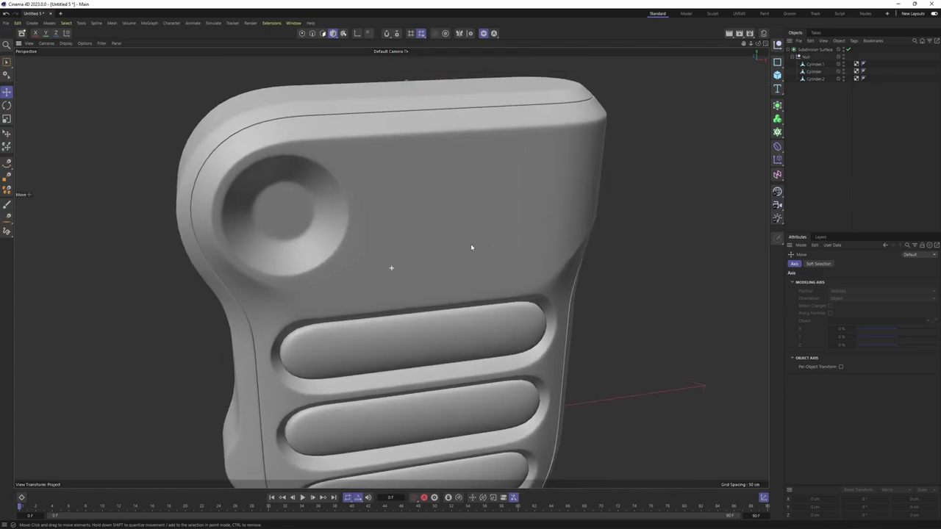
- Compare the body against the Motorola reference in the front view and Perspective
{"action": "key", "text": "F4"}
{"action": "scroll", "coordinate": [458, 284], "scroll_direction": "up", "scroll_amount": 2}
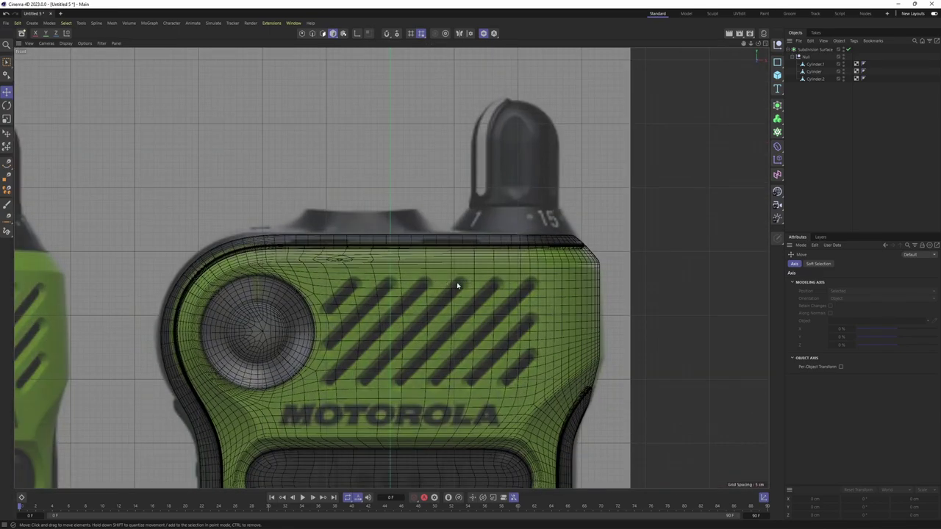
{"action": "scroll", "coordinate": [440, 242], "scroll_direction": "up", "scroll_amount": 2}
{"action": "scroll", "coordinate": [482, 237], "scroll_direction": "up", "scroll_amount": 2}
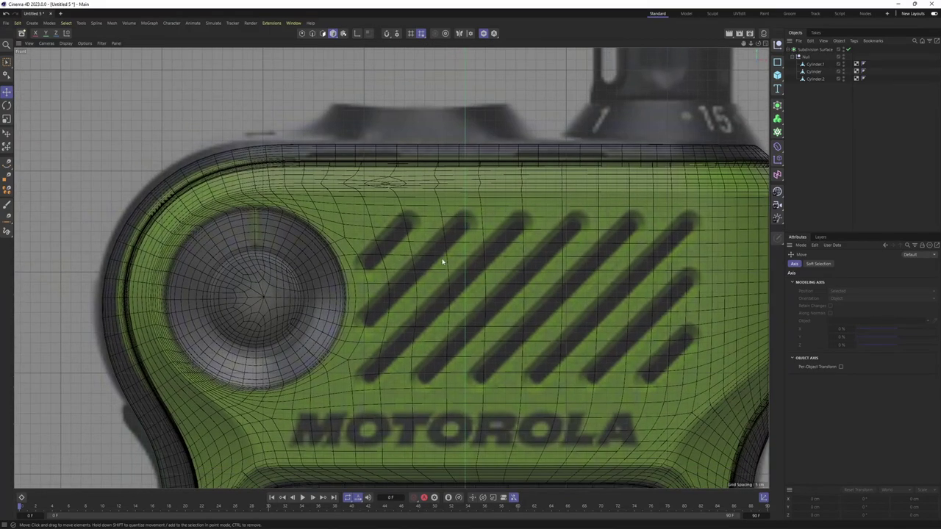
{"action": "key", "text": "F1"}
{"action": "key", "text": "F4"}
{"action": "scroll", "coordinate": [428, 193], "scroll_direction": "up", "scroll_amount": 3}
{"action": "key", "text": "F1"}
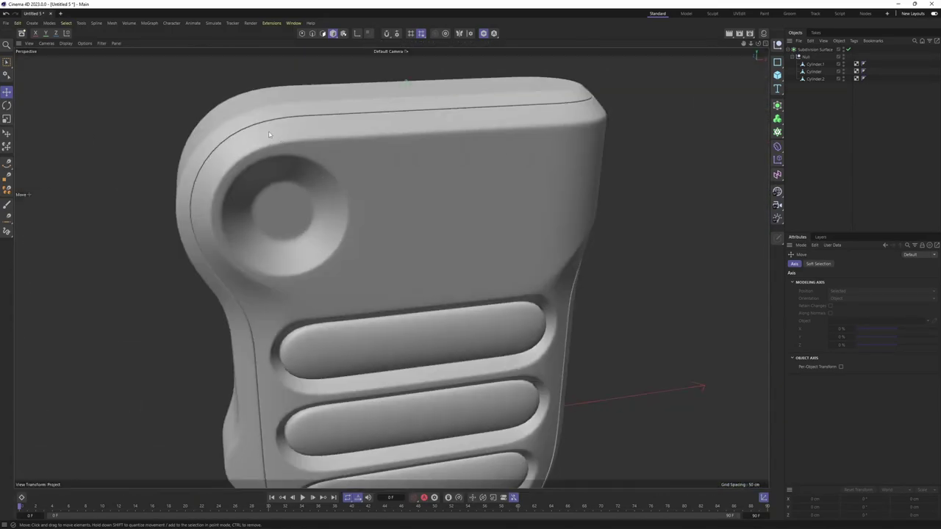
{"action": "left_click_drag", "start_coordinate": [268, 131], "coordinate": [308, 111], "text": "alt"}
- Select the Cylinder body, switch off subdivision smoothing, and pick a front face near the vents
{"action": "left_click", "coordinate": [817, 79]}
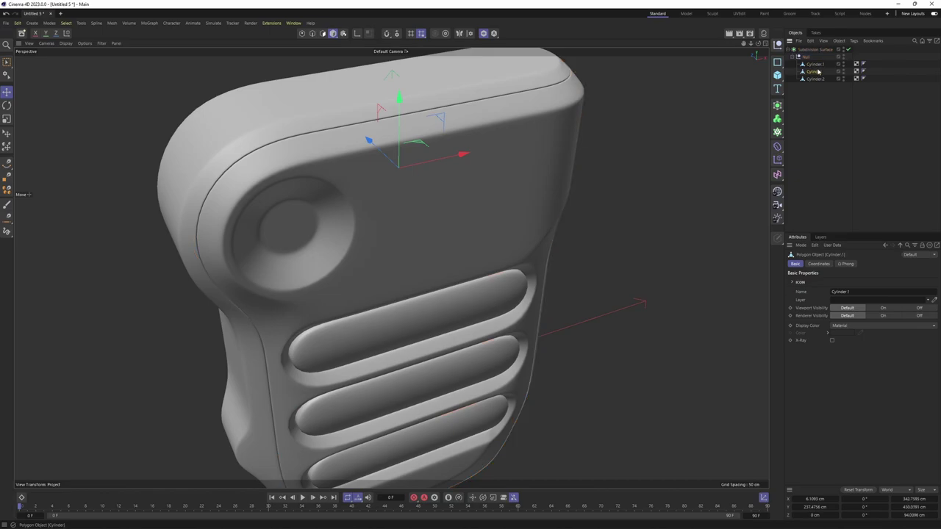
{"action": "left_click", "coordinate": [817, 71]}
{"action": "key", "text": "q"}
{"action": "scroll", "coordinate": [382, 154], "scroll_direction": "up", "scroll_amount": 3}
{"action": "scroll", "coordinate": [343, 156], "scroll_direction": "up", "scroll_amount": 3}
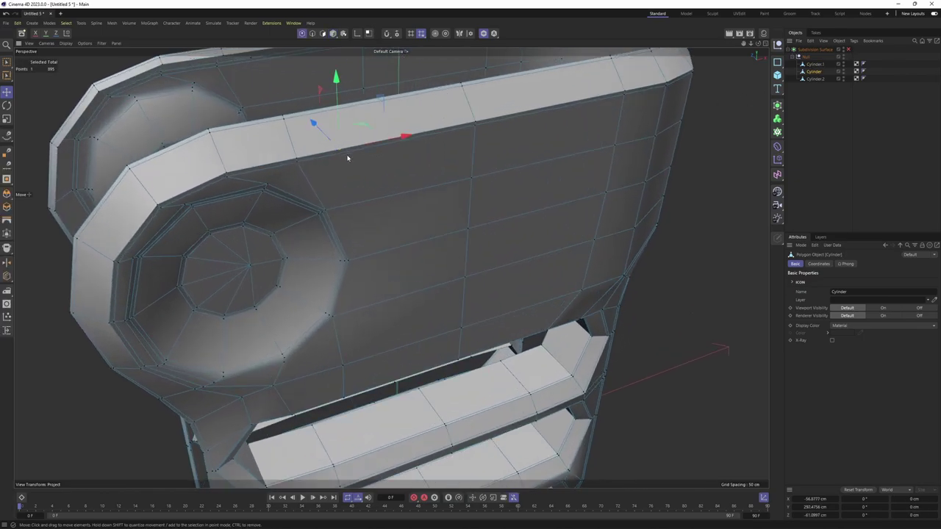
{"action": "scroll", "coordinate": [348, 158], "scroll_direction": "down", "scroll_amount": 5}
{"action": "left_click_drag", "start_coordinate": [445, 202], "coordinate": [419, 193], "text": "alt"}
{"action": "left_click", "coordinate": [402, 240]}
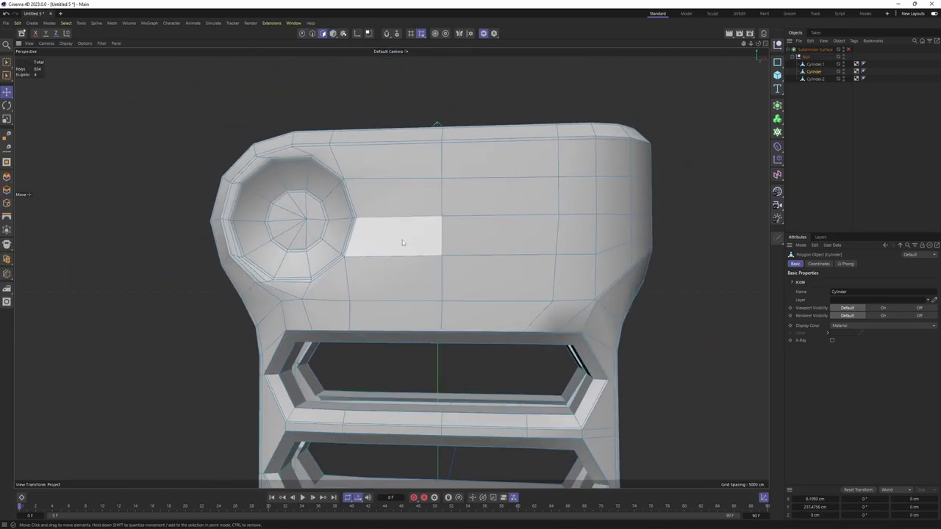
{"action": "mouse_move", "coordinate": [402, 240]}
{"action": "left_mouse_down", "text": "alt"}
{"action": "mouse_move", "coordinate": [413, 218]}
{"action": "mouse_move", "coordinate": [432, 249]}
{"action": "mouse_move", "coordinate": [441, 323]}
{"action": "mouse_move", "coordinate": [445, 305]}
{"action": "left_mouse_up", "text": "alt"}
- Loop-select the vent's 12 inner polygons, split them off (U~P), and pull the piece out
{"action": "key", "text": "u"}
{"action": "key", "text": "l"}
{"action": "left_click", "coordinate": [446, 327]}
{"action": "key", "text": "u"}
{"action": "key", "text": "p"}
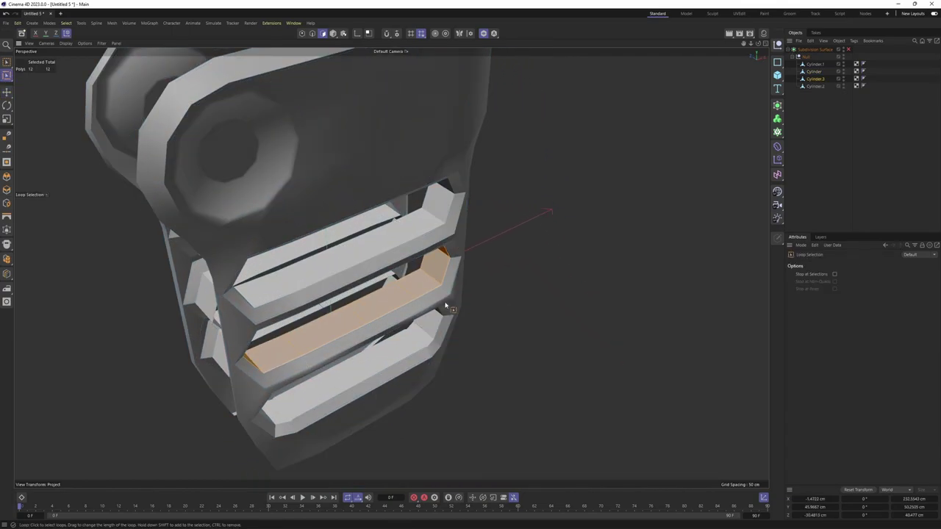
{"action": "left_click", "coordinate": [384, 307]}
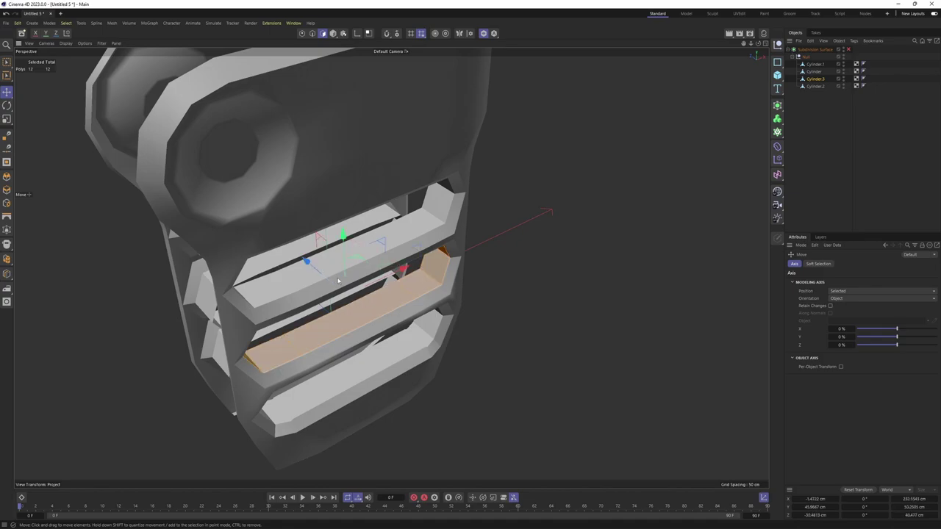
{"action": "key", "text": "e"}
{"action": "mouse_move", "coordinate": [399, 269]}
{"action": "left_mouse_down"}
{"action": "mouse_move", "coordinate": [335, 294]}
{"action": "mouse_move", "coordinate": [429, 322]}
{"action": "mouse_move", "coordinate": [414, 325]}
{"action": "left_mouse_up"}
- Cap the bar's open end with Close Polygon Hole
{"action": "key", "text": "Return"}
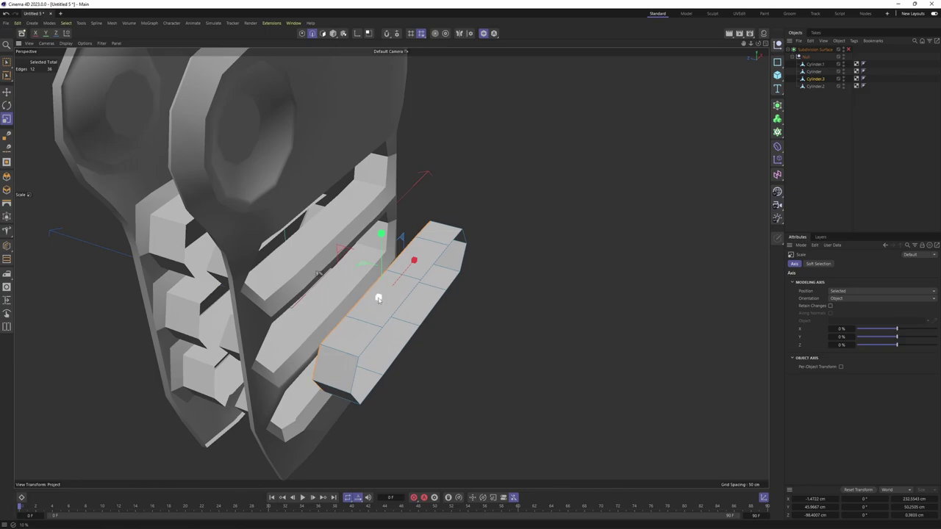
{"action": "left_click_drag", "start_coordinate": [381, 299], "coordinate": [431, 267], "text": "alt"}
{"action": "left_click", "coordinate": [430, 267]}
{"action": "right_click", "coordinate": [423, 142]}
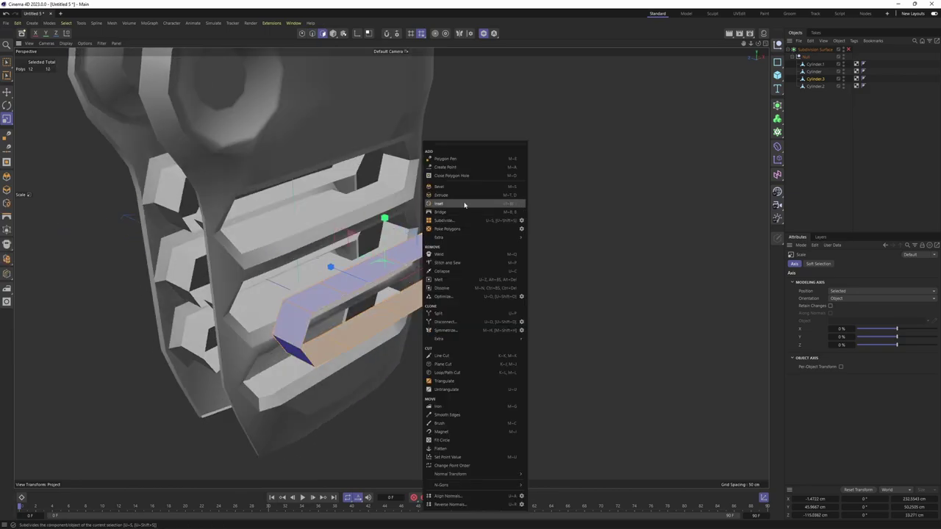
{"action": "left_click", "coordinate": [473, 179]}
{"action": "left_click", "coordinate": [440, 257]}
{"action": "left_click_drag", "start_coordinate": [439, 257], "coordinate": [420, 236], "text": "alt"}
{"action": "mouse_move", "coordinate": [483, 233]}
{"action": "left_mouse_down", "text": "alt"}
{"action": "mouse_move", "coordinate": [359, 269]}
{"action": "mouse_move", "coordinate": [417, 301]}
{"action": "left_mouse_up", "text": "alt"}
- Center the Cylinder.3 bar's axis on the object via Tools > Axis > Center
{"action": "key", "text": "e"}
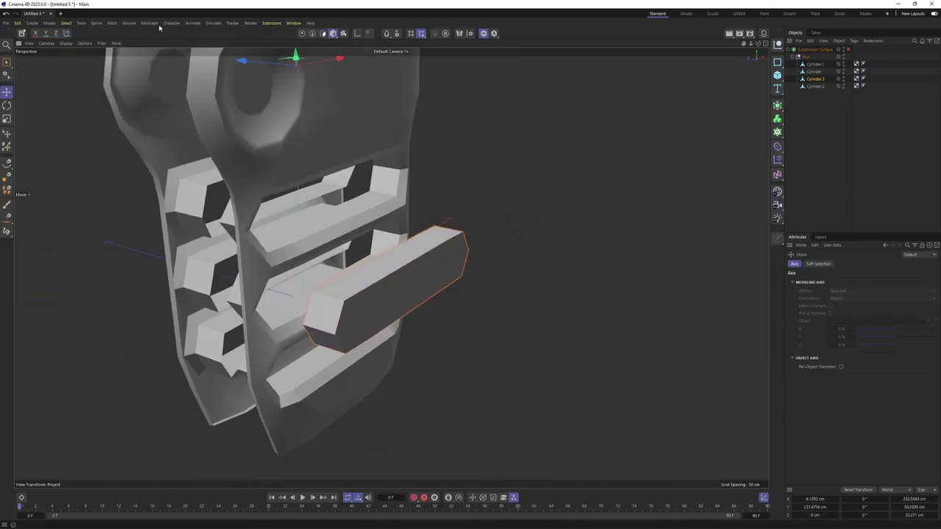
{"action": "left_click", "coordinate": [96, 23]}
{"action": "mouse_move", "coordinate": [112, 23]}
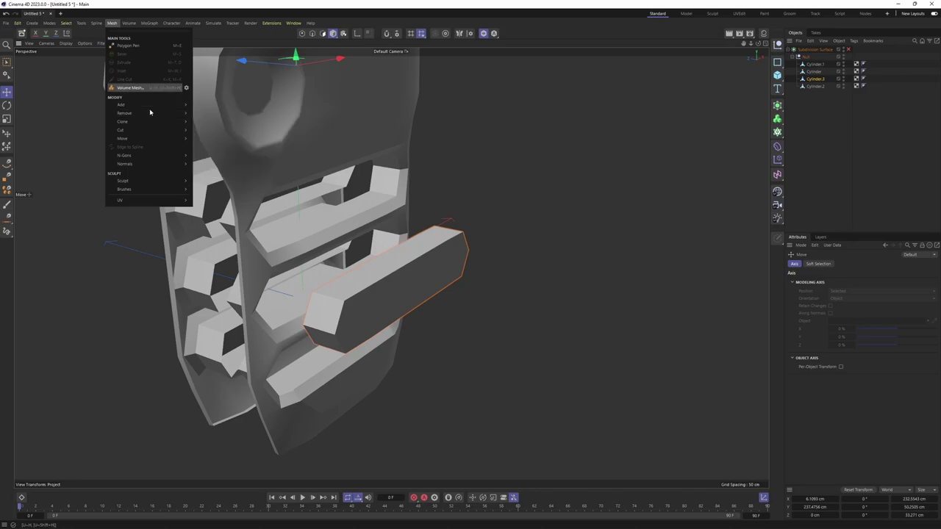
{"action": "left_click", "coordinate": [81, 23]}
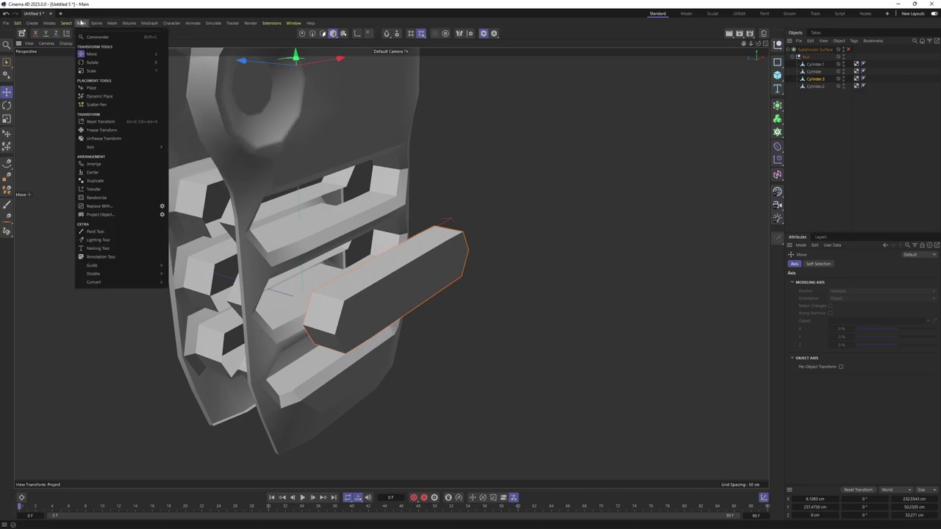
{"action": "left_click", "coordinate": [184, 158]}
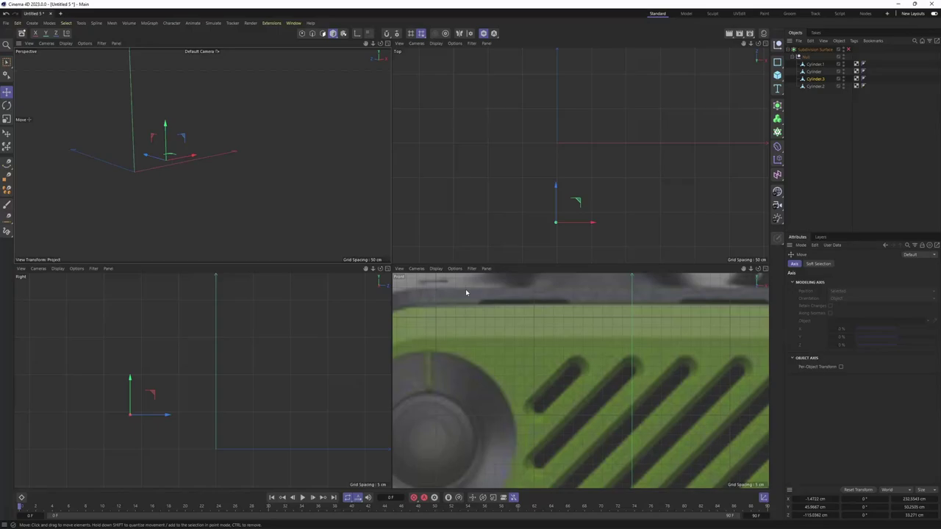
- Maximize the Front view and move the new bar up onto the speaker grille
{"action": "middle_click", "coordinate": [465, 292]}
{"action": "scroll", "coordinate": [467, 317], "scroll_direction": "down", "scroll_amount": 3}
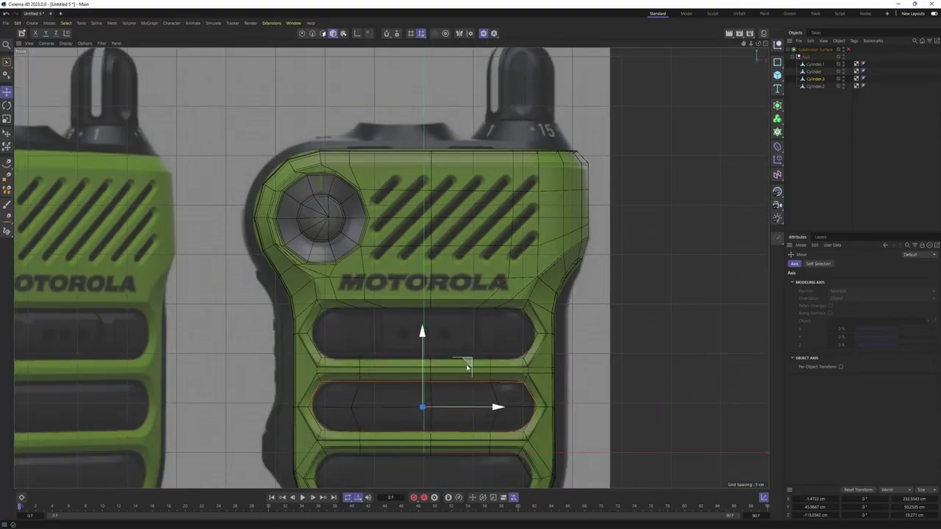
{"action": "mouse_move", "coordinate": [468, 367]}
{"action": "left_mouse_down"}
{"action": "mouse_move", "coordinate": [431, 152]}
{"action": "mouse_move", "coordinate": [383, 152]}
{"action": "left_mouse_up"}
{"action": "scroll", "coordinate": [398, 176], "scroll_direction": "up", "scroll_amount": 3}
{"action": "scroll", "coordinate": [413, 181], "scroll_direction": "up", "scroll_amount": 2}
- Tilt the bar diagonally like the grille slots and shrink it to about 42%
{"action": "key", "text": "r"}
{"action": "key", "text": "ctrl+z"}
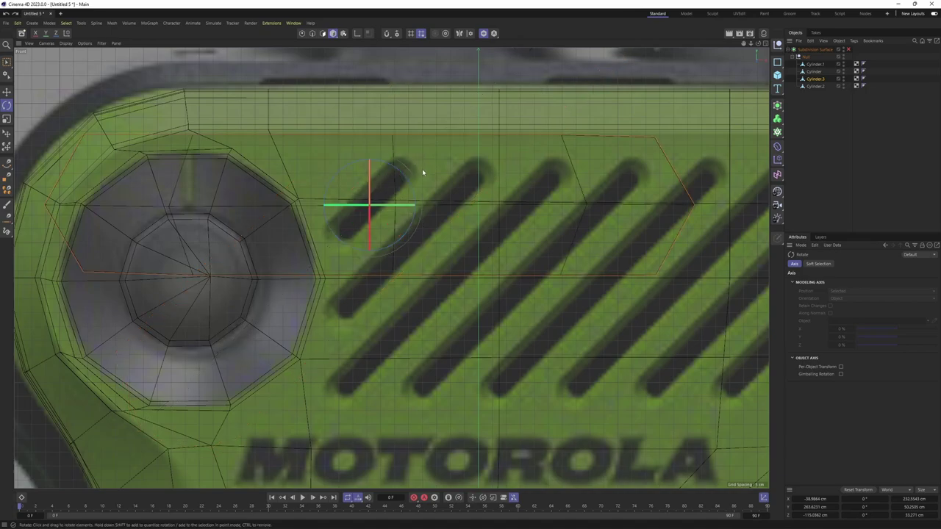
{"action": "mouse_move", "coordinate": [414, 192]}
{"action": "left_mouse_down"}
{"action": "mouse_move", "coordinate": [388, 177]}
{"action": "mouse_move", "coordinate": [399, 168]}
{"action": "left_mouse_up"}
{"action": "key", "text": "Return"}
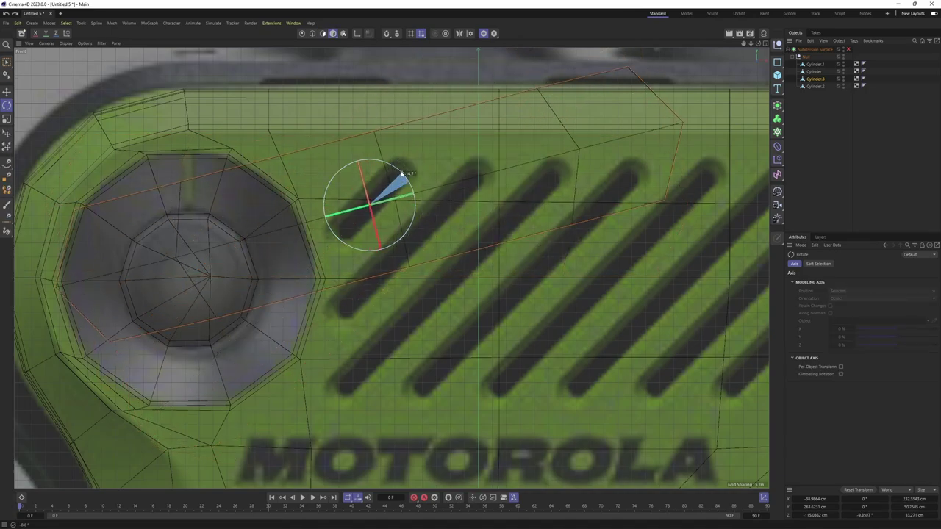
{"action": "key", "text": "t"}
{"action": "left_click_drag", "start_coordinate": [524, 207], "coordinate": [336, 234]}
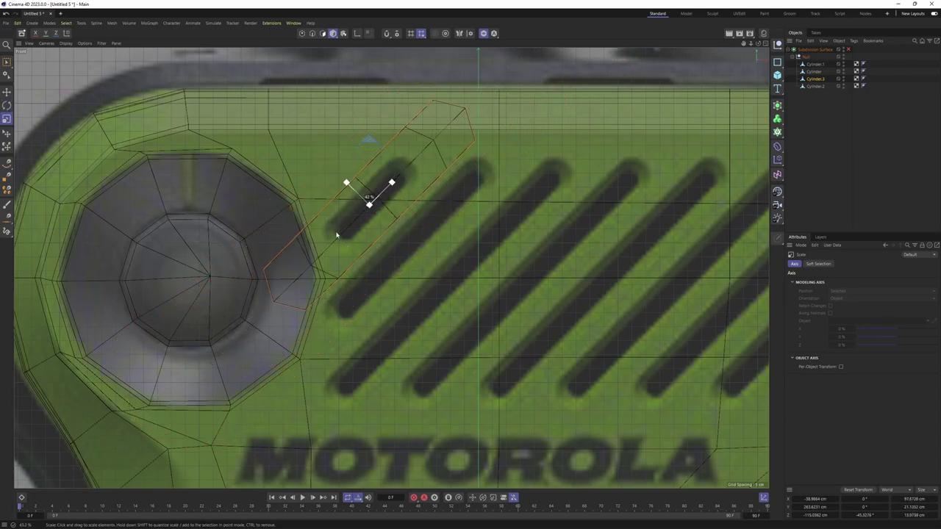
- Loop-select a horizontal polygon loop of the bar, rotate it, and shift points toward the first slot
{"action": "key", "text": "u"}
{"action": "key", "text": "l"}
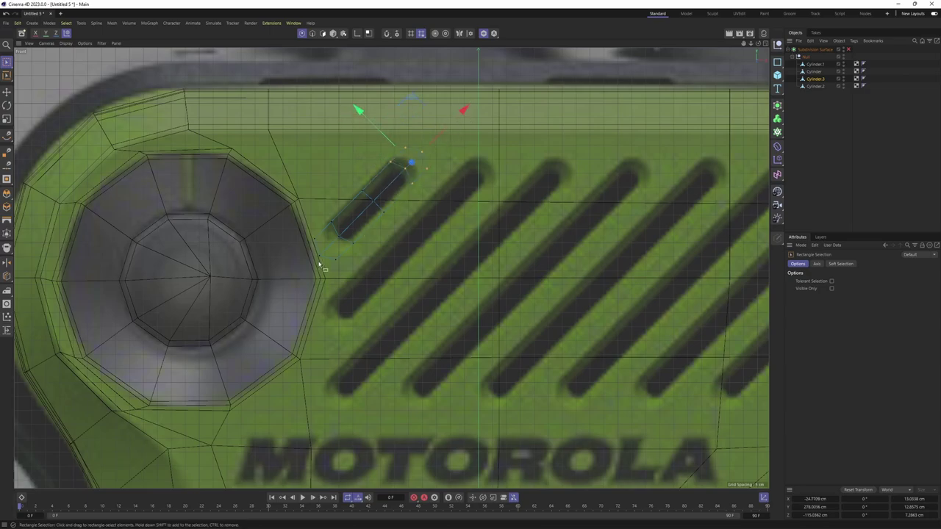
{"action": "double_click", "coordinate": [423, 184]}
{"action": "key", "text": "r"}
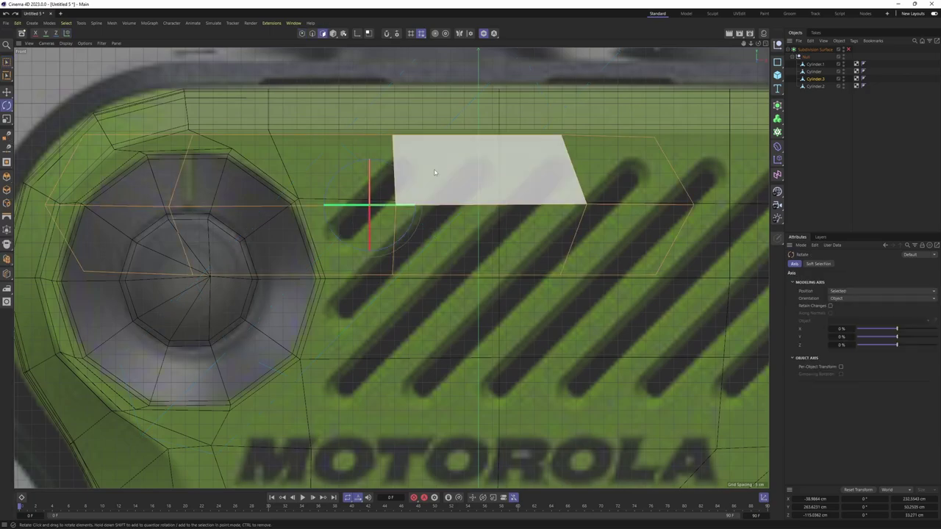
{"action": "left_click_drag", "start_coordinate": [414, 193], "coordinate": [399, 164]}
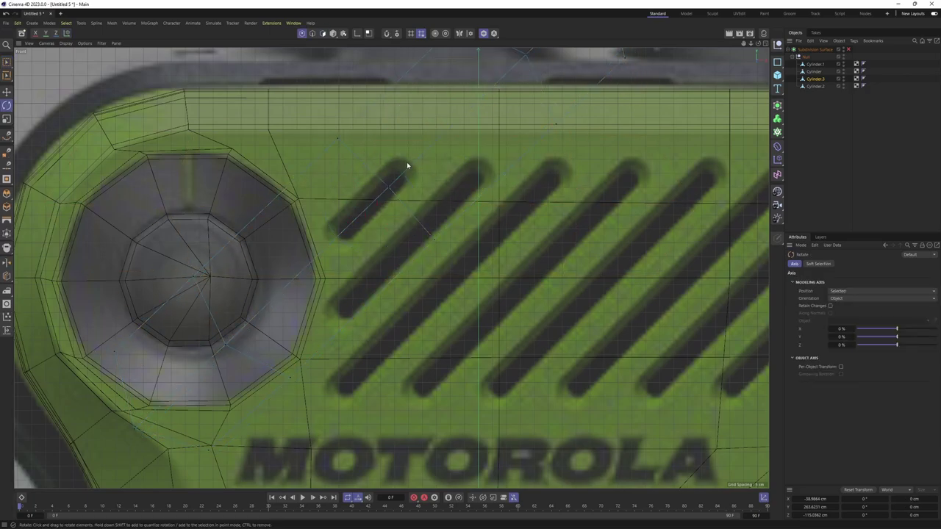
{"action": "key", "text": "0"}
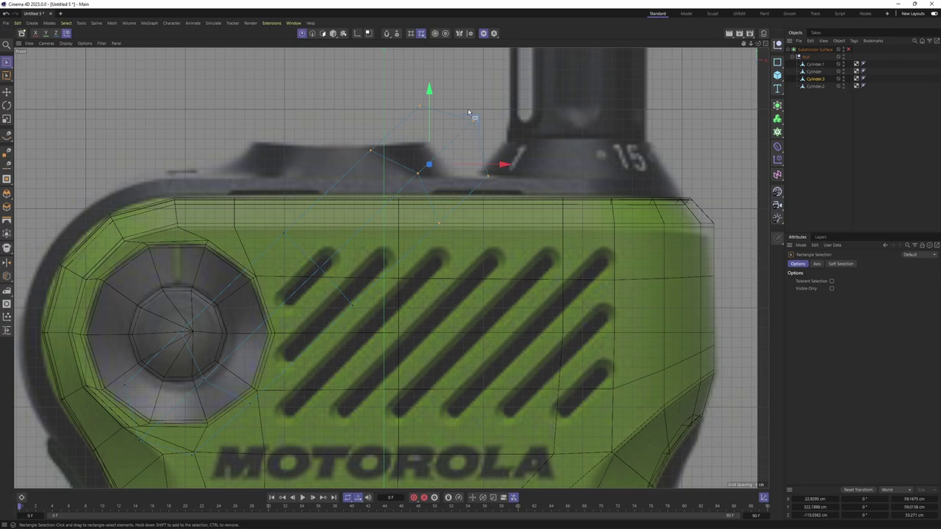
{"action": "left_click_drag", "start_coordinate": [476, 120], "coordinate": [451, 145]}
- Rotate the bar to about -44.45° and scale it down to the first slot's size
{"action": "scroll", "coordinate": [377, 269], "scroll_direction": "up", "scroll_amount": 5}
{"action": "scroll", "coordinate": [330, 262], "scroll_direction": "up", "scroll_amount": 5}
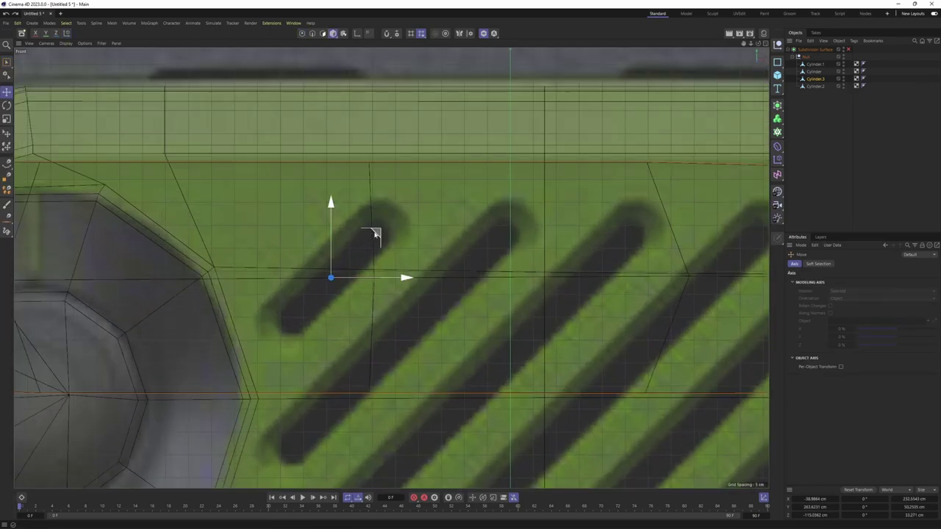
{"action": "key", "text": "r"}
{"action": "left_click_drag", "start_coordinate": [367, 244], "coordinate": [343, 210]}
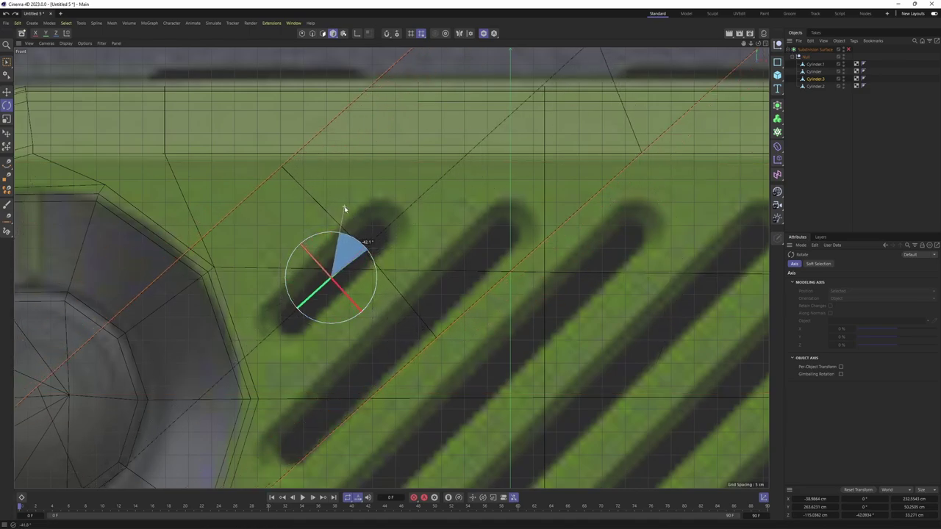
{"action": "key", "text": "t"}
{"action": "mouse_move", "coordinate": [396, 234]}
{"action": "left_mouse_down"}
{"action": "mouse_move", "coordinate": [256, 310]}
{"action": "mouse_move", "coordinate": [279, 319]}
{"action": "left_mouse_up"}
{"action": "key", "text": "r"}
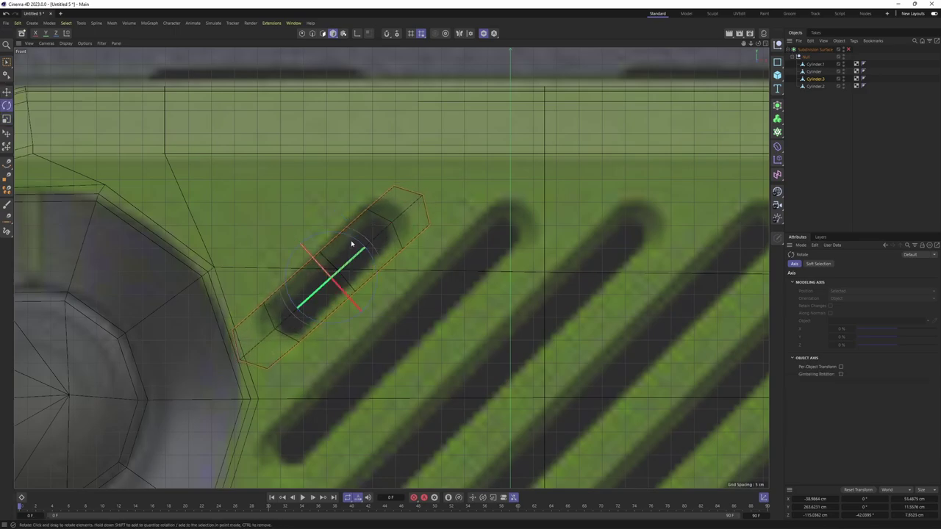
{"action": "left_click_drag", "start_coordinate": [354, 240], "coordinate": [357, 234]}
- Clear the selection and reselect the slot-shaped bar with the Move tool
{"action": "key", "text": "t"}
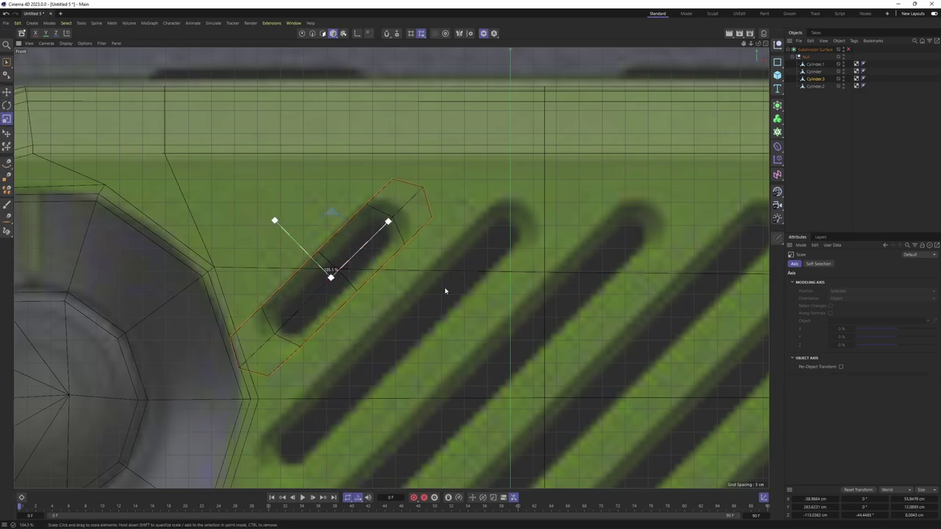
{"action": "key", "text": "e"}
{"action": "left_click", "coordinate": [291, 236]}
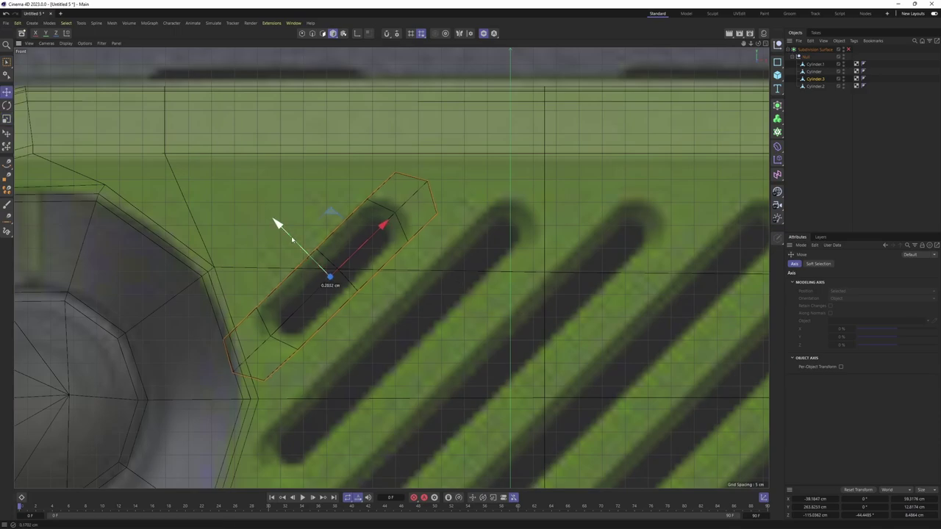
{"action": "left_click", "coordinate": [395, 214]}
{"action": "scroll", "coordinate": [382, 209], "scroll_direction": "down", "scroll_amount": 2}
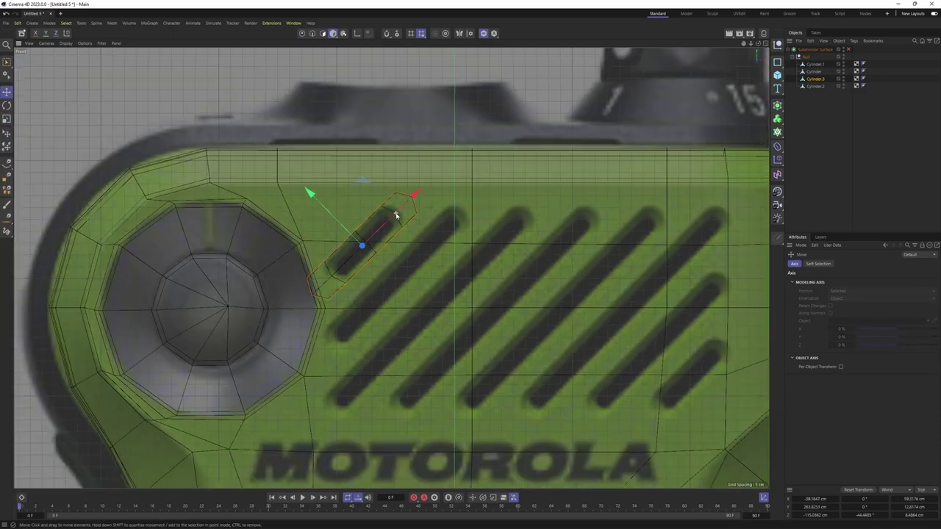
{"action": "scroll", "coordinate": [371, 204], "scroll_direction": "down", "scroll_amount": 2}
{"action": "scroll", "coordinate": [361, 198], "scroll_direction": "down", "scroll_amount": 2}
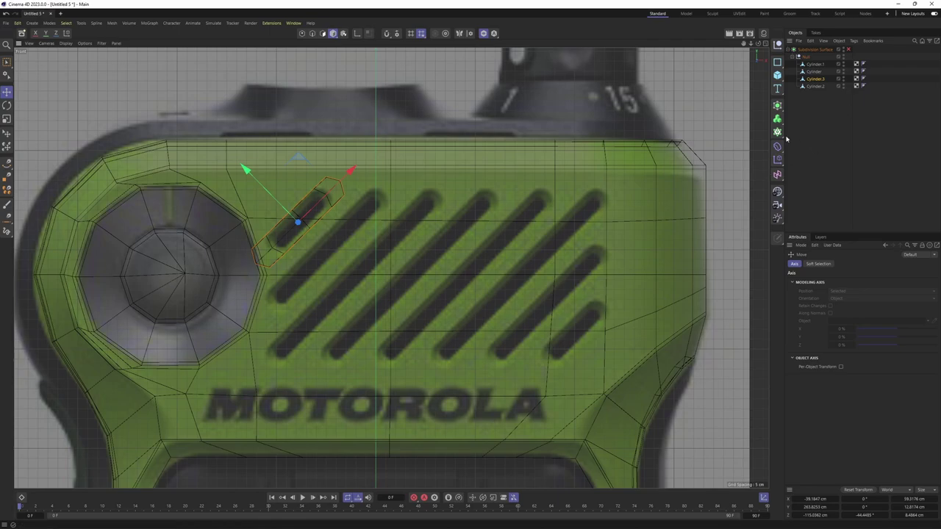
- Wrap the slot bar in a Cloner set to Linear mode
{"action": "left_click", "coordinate": [777, 132]}
{"action": "left_click", "coordinate": [793, 143], "text": "alt"}
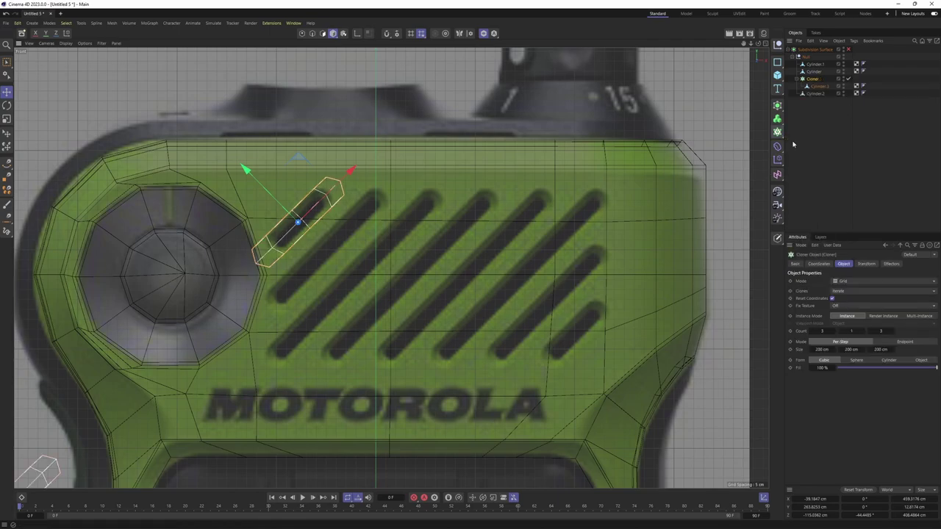
{"action": "left_click", "coordinate": [850, 282]}
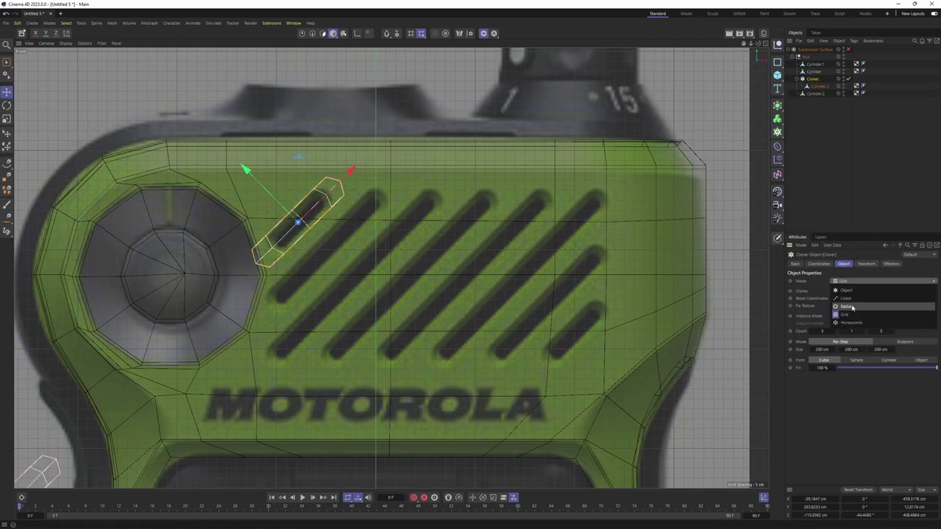
{"action": "left_click", "coordinate": [845, 298]}
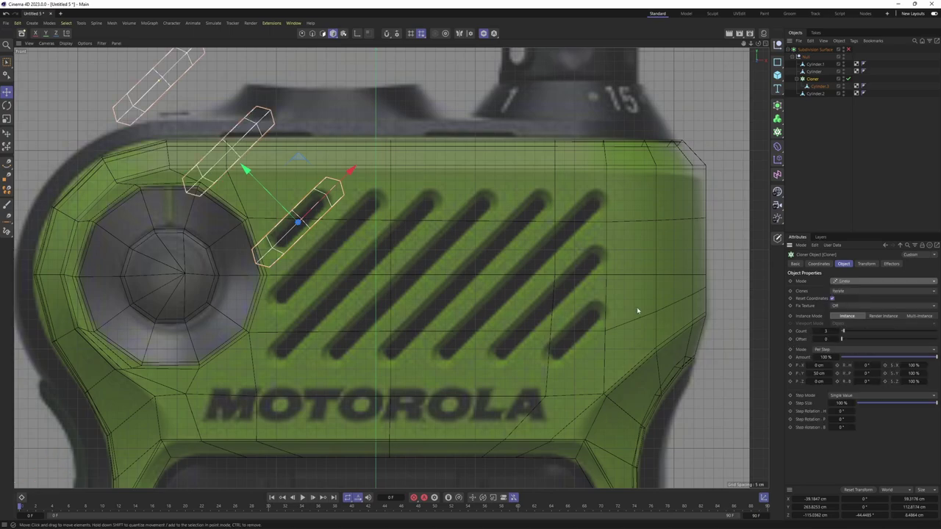
- Set the Cloner's P.Y spacing to -19.5 cm so the clones fit diagonally across the grille
{"action": "middle_click_drag", "start_coordinate": [636, 306], "coordinate": [667, 309], "text": "alt"}
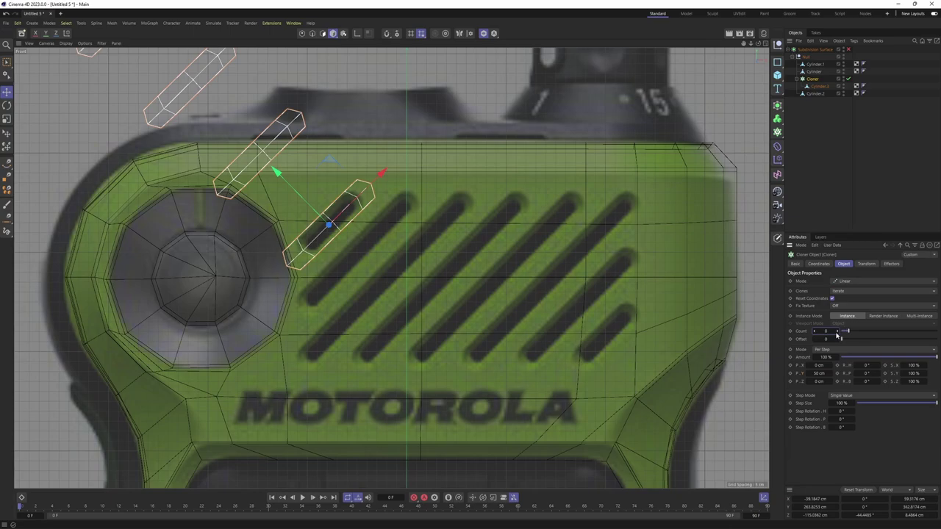
{"action": "left_click_drag", "start_coordinate": [818, 373], "coordinate": [805, 373]}
{"action": "scroll", "coordinate": [558, 317], "scroll_direction": "up", "scroll_amount": 3}
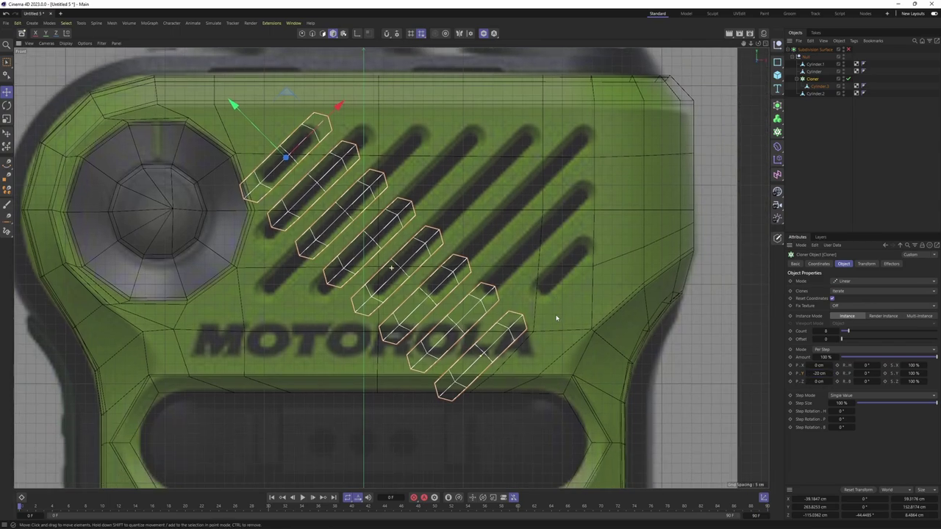
{"action": "scroll", "coordinate": [559, 297], "scroll_direction": "up", "scroll_amount": 3}
{"action": "scroll", "coordinate": [605, 298], "scroll_direction": "up", "scroll_amount": 2}
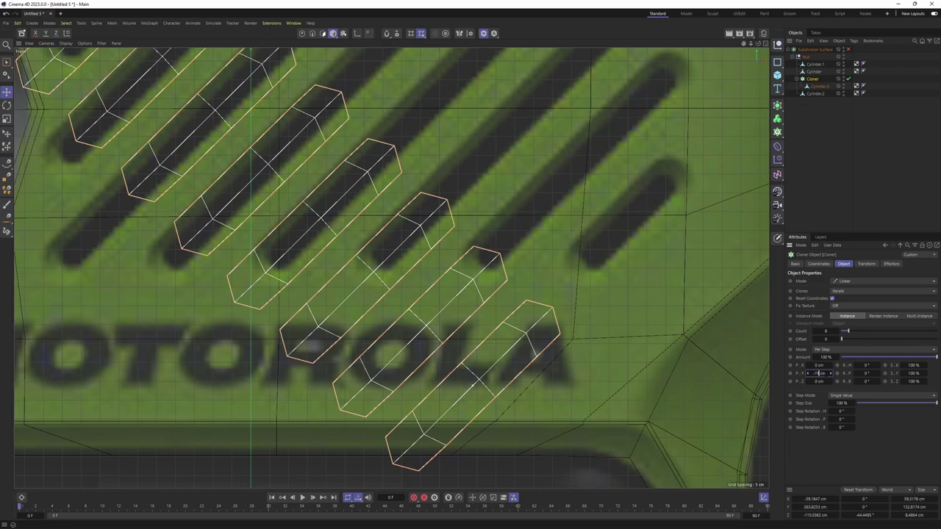
{"action": "left_click_drag", "start_coordinate": [816, 373], "coordinate": [826, 373]}
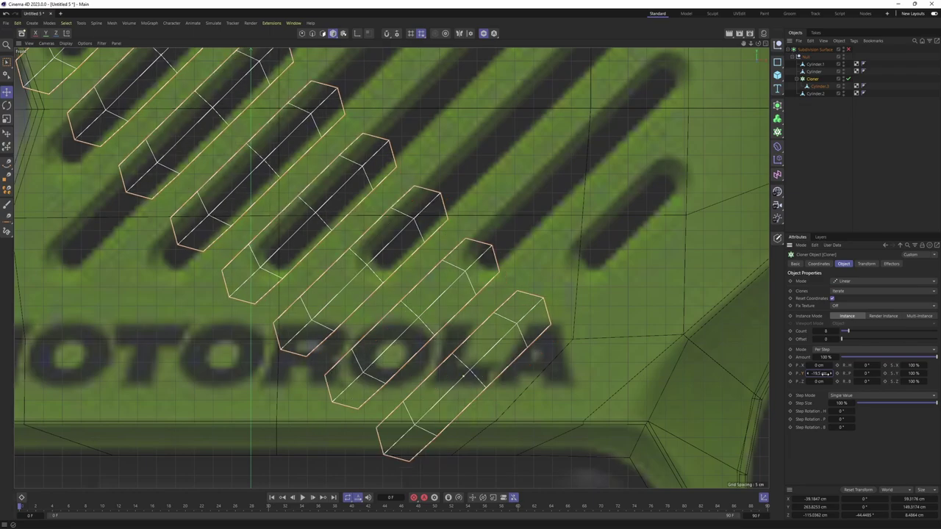
{"action": "scroll", "coordinate": [555, 239], "scroll_direction": "down", "scroll_amount": 4}
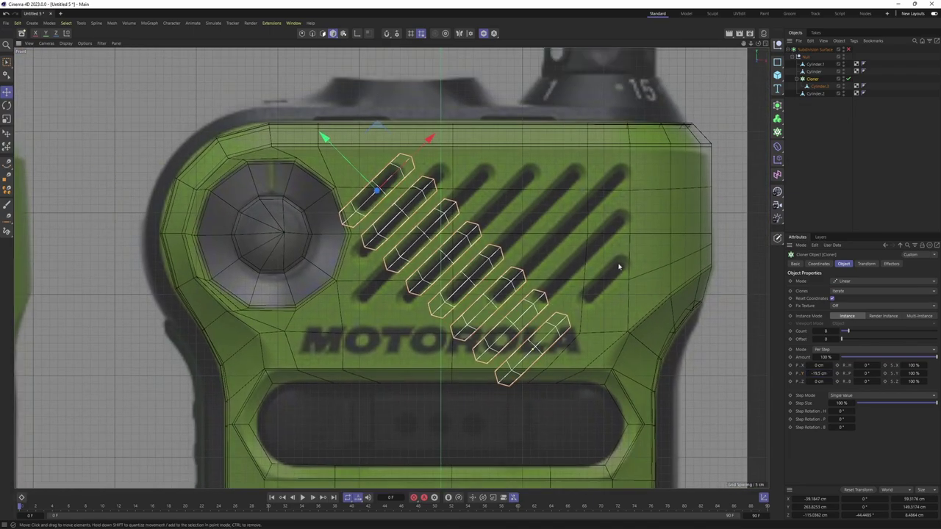
- Make the Cloner editable and expand it to show the eight cylinder copies
{"action": "key", "text": "c"}
{"action": "left_click", "coordinate": [798, 78]}
{"action": "left_click", "coordinate": [818, 86]}
{"action": "left_click", "coordinate": [818, 137], "text": "shift"}
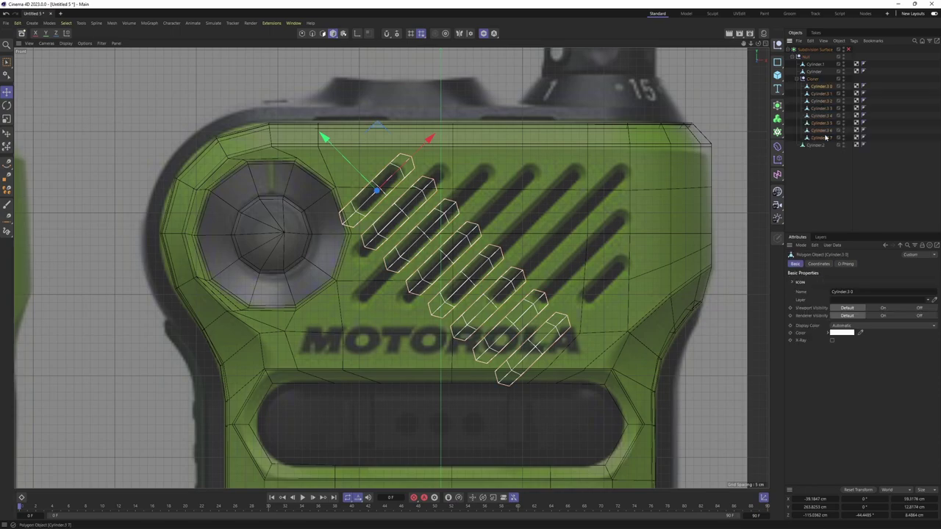
- Rectangle-select the end points of the first cylinder copy in point mode
{"action": "left_click", "coordinate": [402, 195]}
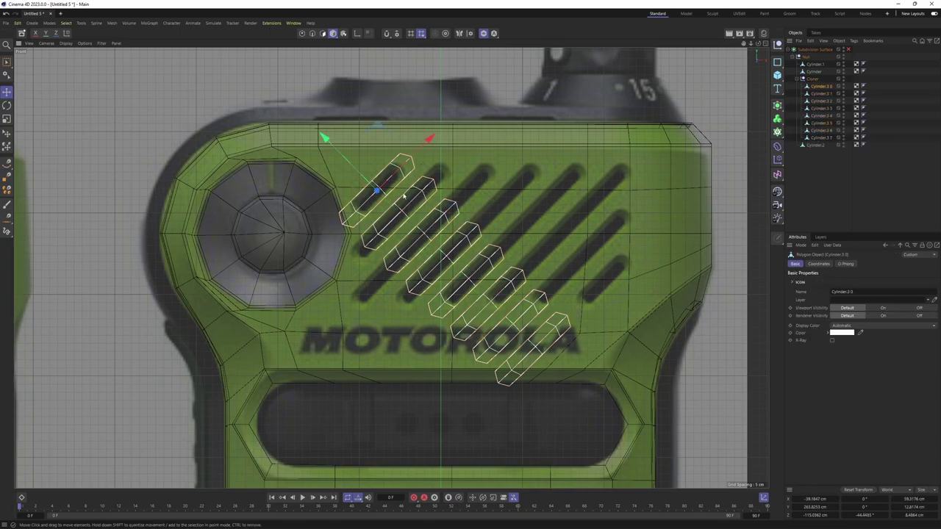
{"action": "scroll", "coordinate": [410, 159], "scroll_direction": "up", "scroll_amount": 5}
{"action": "key", "text": "0"}
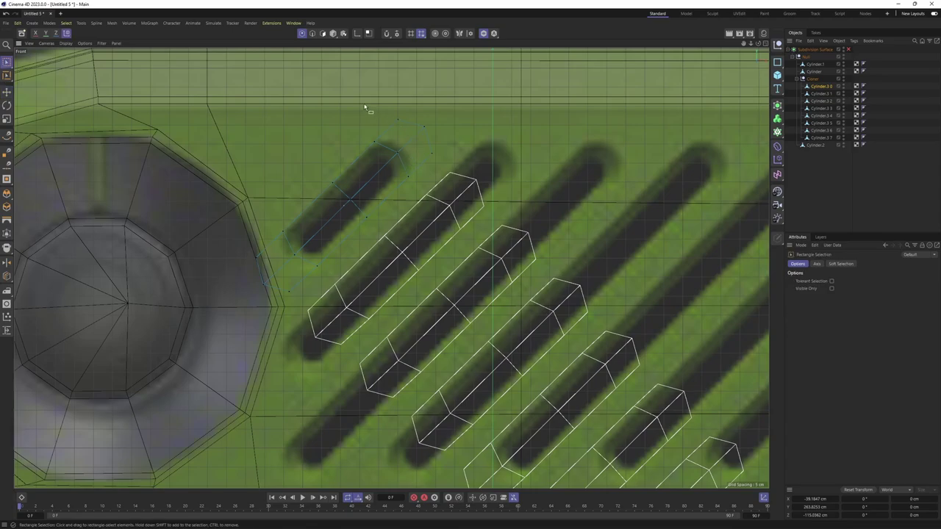
{"action": "left_click_drag", "start_coordinate": [365, 105], "coordinate": [442, 187]}
{"action": "left_click_drag", "start_coordinate": [216, 225], "coordinate": [326, 325]}
- Stretch both ends of the second cylinder copy along its diagonal into its slot
{"action": "left_click", "coordinate": [821, 94]}
{"action": "scroll", "coordinate": [422, 197], "scroll_direction": "down", "scroll_amount": 2}
{"action": "left_click_drag", "start_coordinate": [385, 174], "coordinate": [466, 269]}
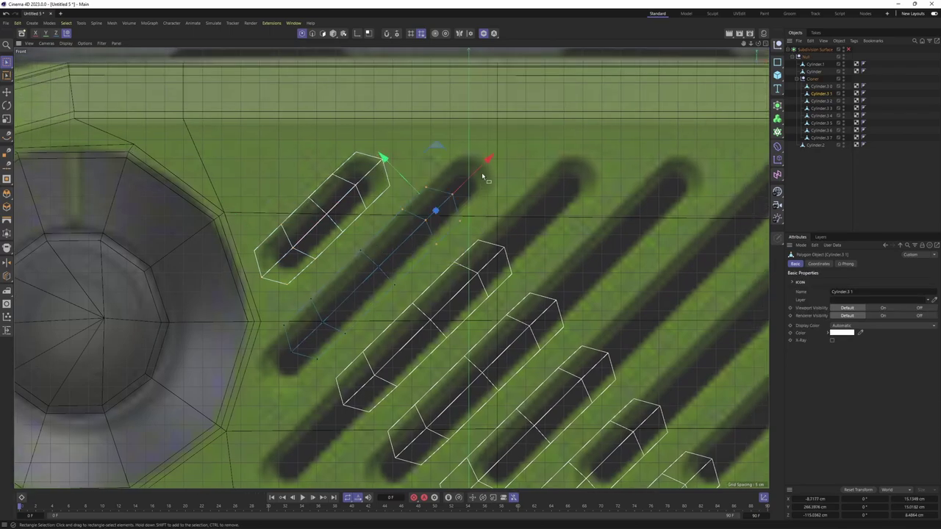
{"action": "left_click_drag", "start_coordinate": [482, 176], "coordinate": [519, 148]}
{"action": "scroll", "coordinate": [434, 196], "scroll_direction": "up", "scroll_amount": 1}
{"action": "left_click_drag", "start_coordinate": [308, 227], "coordinate": [429, 307]}
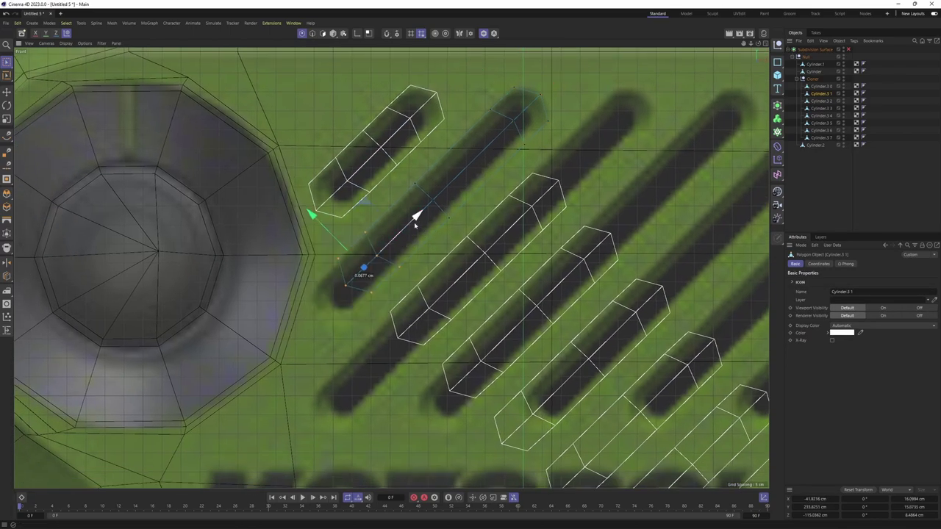
{"action": "left_click_drag", "start_coordinate": [414, 216], "coordinate": [388, 247]}
- Set the move axis to Object and stretch the third cylinder up to its slot end
{"action": "left_click", "coordinate": [821, 101]}
{"action": "scroll", "coordinate": [470, 220], "scroll_direction": "up", "scroll_amount": 2}
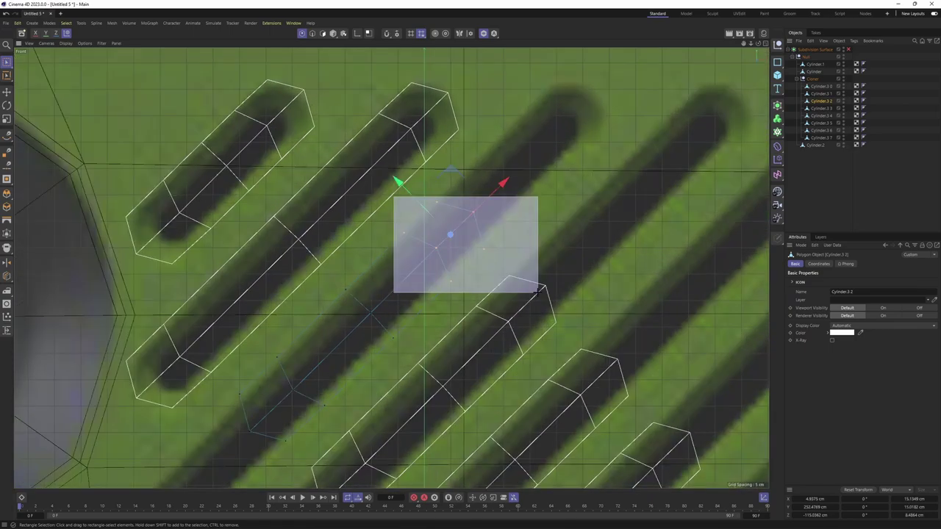
{"action": "left_click_drag", "start_coordinate": [395, 197], "coordinate": [536, 289]}
{"action": "right_click", "coordinate": [502, 184]}
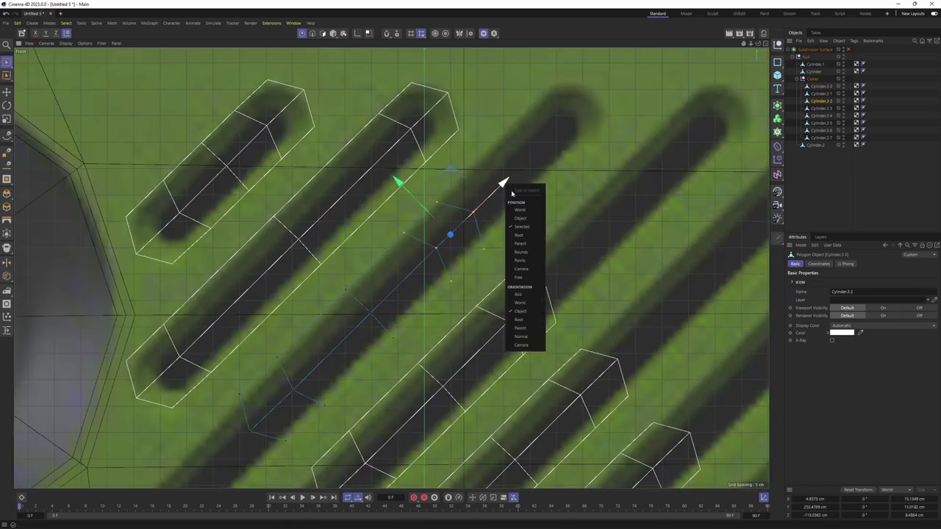
{"action": "left_click", "coordinate": [527, 303]}
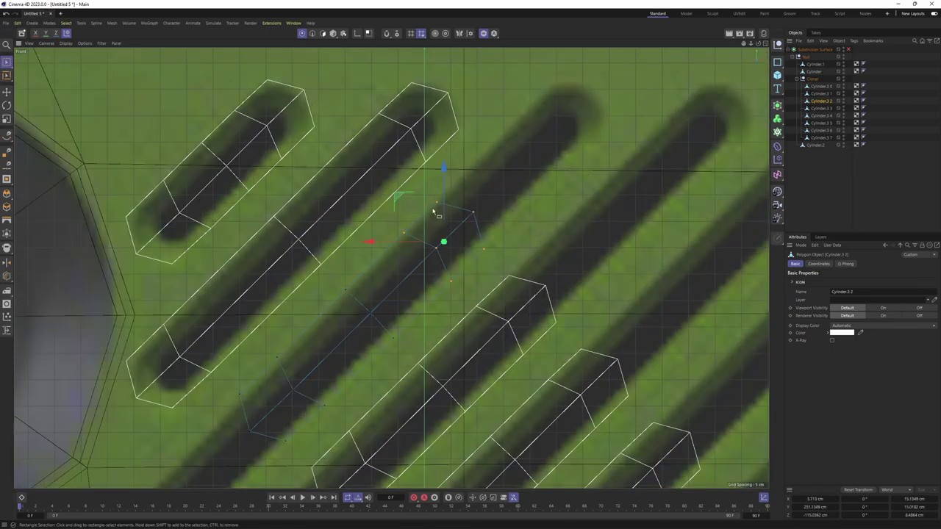
{"action": "right_click", "coordinate": [444, 168]}
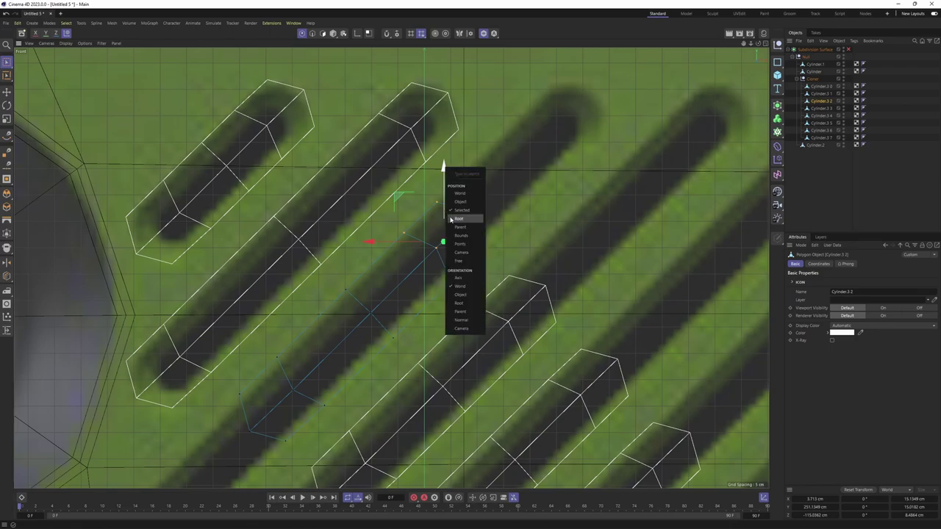
{"action": "left_click", "coordinate": [461, 296]}
{"action": "left_click_drag", "start_coordinate": [500, 185], "coordinate": [621, 66]}
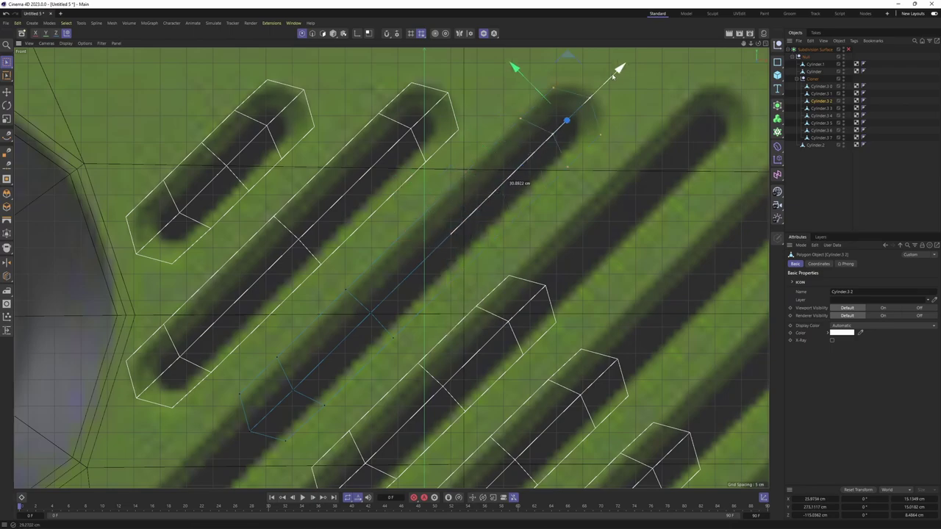
{"action": "middle_click_drag", "start_coordinate": [568, 165], "coordinate": [350, 302]}
{"action": "left_click_drag", "start_coordinate": [424, 295], "coordinate": [607, 94]}
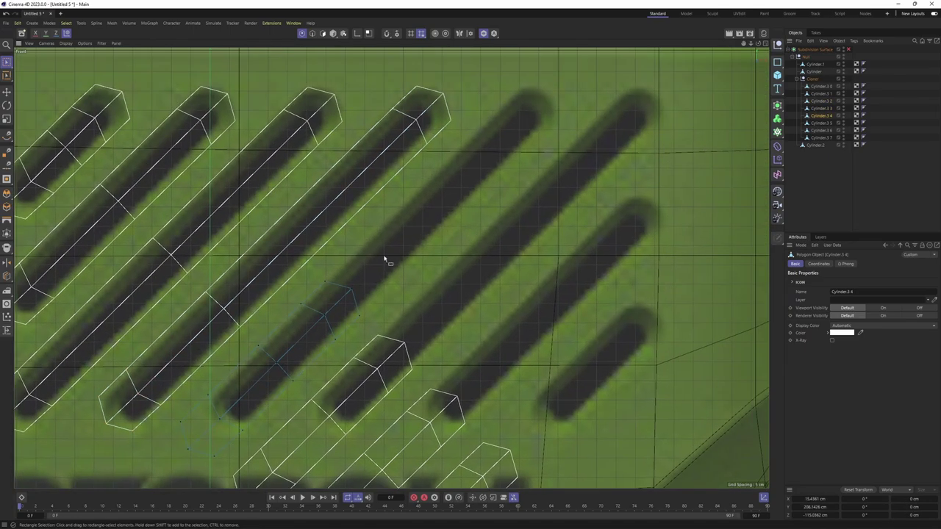
- Stretch the fifth and sixth cylinders' ends to match their grille slots
{"action": "left_click_drag", "start_coordinate": [385, 260], "coordinate": [554, 144]}
{"action": "left_click_drag", "start_coordinate": [217, 312], "coordinate": [336, 388]}
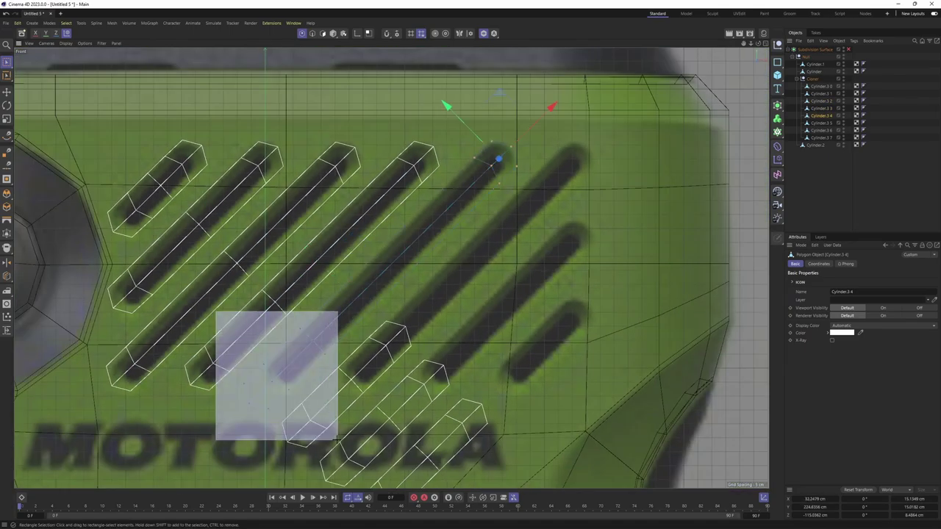
{"action": "middle_click_drag", "start_coordinate": [753, 111], "coordinate": [698, 79], "text": "alt"}
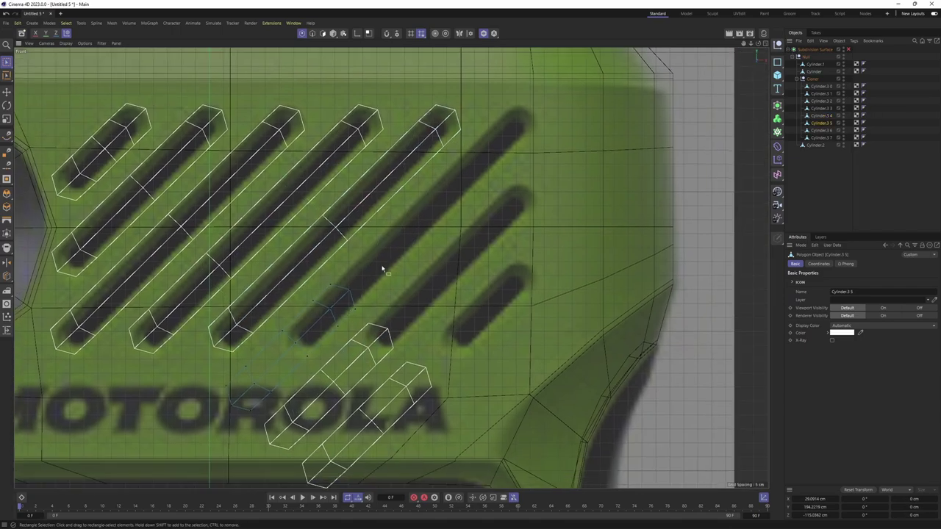
{"action": "left_click", "coordinate": [382, 267]}
{"action": "mouse_move", "coordinate": [416, 225]}
{"action": "left_mouse_down"}
{"action": "mouse_move", "coordinate": [487, 185]}
{"action": "mouse_move", "coordinate": [315, 323]}
{"action": "left_mouse_up"}
{"action": "middle_click_drag", "start_coordinate": [315, 323], "coordinate": [357, 299], "text": "alt"}
- Stretch the seventh and last cylinders so they fill their short slots
{"action": "left_click", "coordinate": [419, 248]}
{"action": "middle_click_drag", "start_coordinate": [419, 248], "coordinate": [478, 156], "text": "alt"}
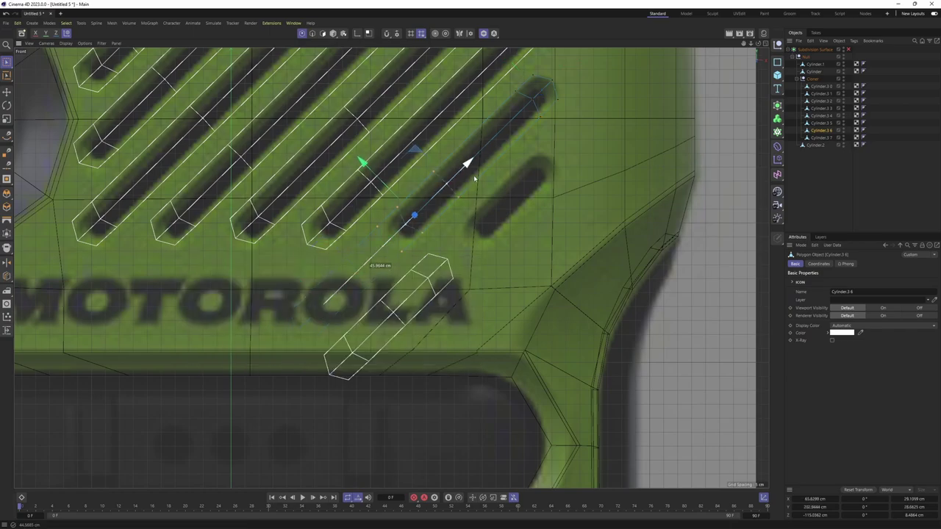
{"action": "middle_click_drag", "start_coordinate": [672, 151], "coordinate": [615, 144], "text": "alt"}
{"action": "left_click_drag", "start_coordinate": [189, 228], "coordinate": [469, 410]}
{"action": "left_click_drag", "start_coordinate": [386, 256], "coordinate": [506, 132]}
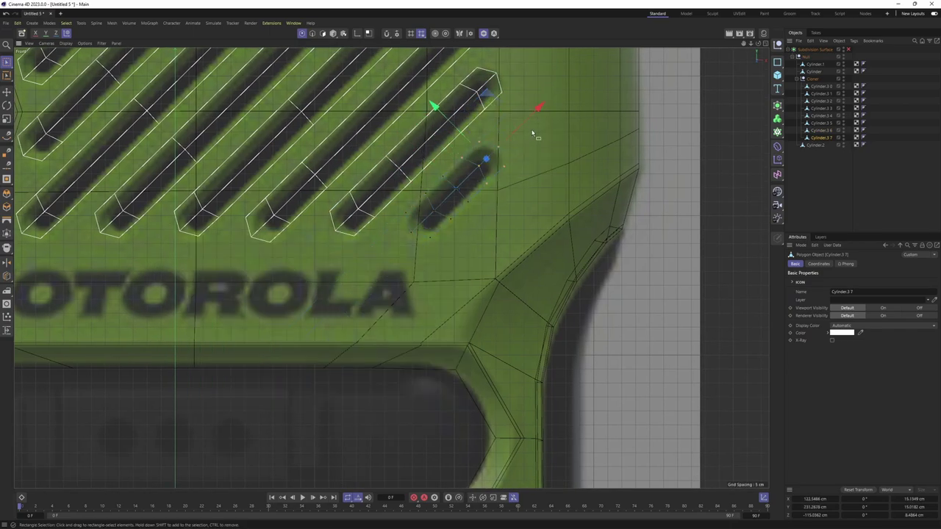
- Return to the perspective view and select all eight cylinder copies
{"action": "scroll", "coordinate": [533, 130], "scroll_direction": "down", "scroll_amount": 3}
{"action": "key", "text": "F1"}
{"action": "key", "text": "e"}
{"action": "mouse_move", "coordinate": [392, 118]}
{"action": "left_mouse_down", "text": "alt"}
{"action": "mouse_move", "coordinate": [384, 255]}
{"action": "mouse_move", "coordinate": [412, 250]}
{"action": "left_mouse_up", "text": "alt"}
{"action": "left_click", "coordinate": [817, 86], "text": "shift"}
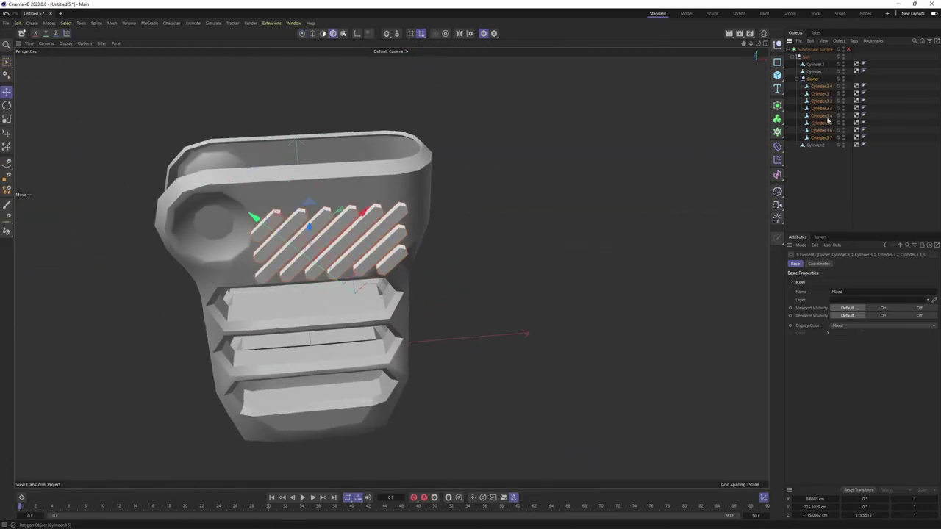
- Connect the eight cylinders into one object and show wireframe lines over the shaded model
{"action": "right_click", "coordinate": [827, 122]}
{"action": "left_click", "coordinate": [860, 352]}
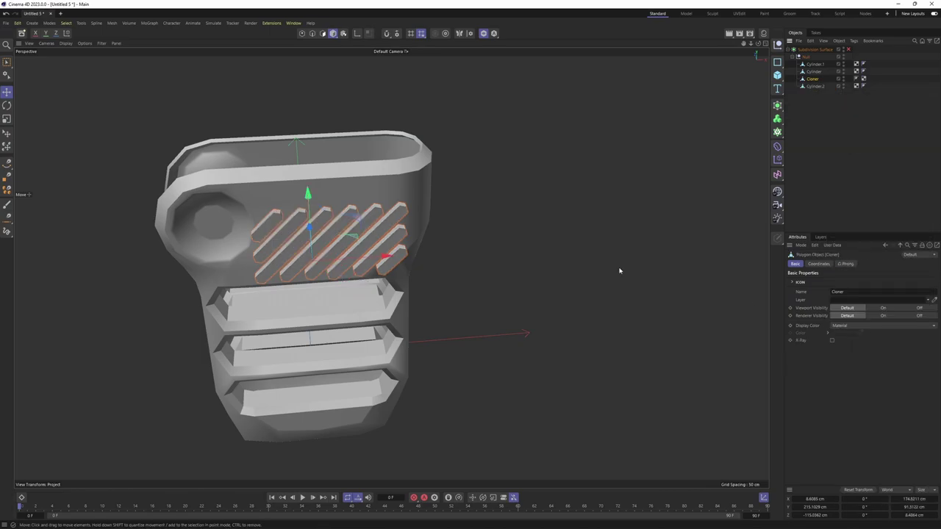
{"action": "mouse_move", "coordinate": [620, 269]}
{"action": "left_mouse_down", "text": "alt"}
{"action": "mouse_move", "coordinate": [439, 212]}
{"action": "mouse_move", "coordinate": [311, 251]}
{"action": "mouse_move", "coordinate": [253, 241]}
{"action": "mouse_move", "coordinate": [228, 199]}
{"action": "mouse_move", "coordinate": [439, 221]}
{"action": "mouse_move", "coordinate": [488, 216]}
{"action": "left_mouse_up", "text": "alt"}
{"action": "key", "text": "n"}
{"action": "key", "text": "b"}
{"action": "scroll", "coordinate": [411, 213], "scroll_direction": "up", "scroll_amount": 3}
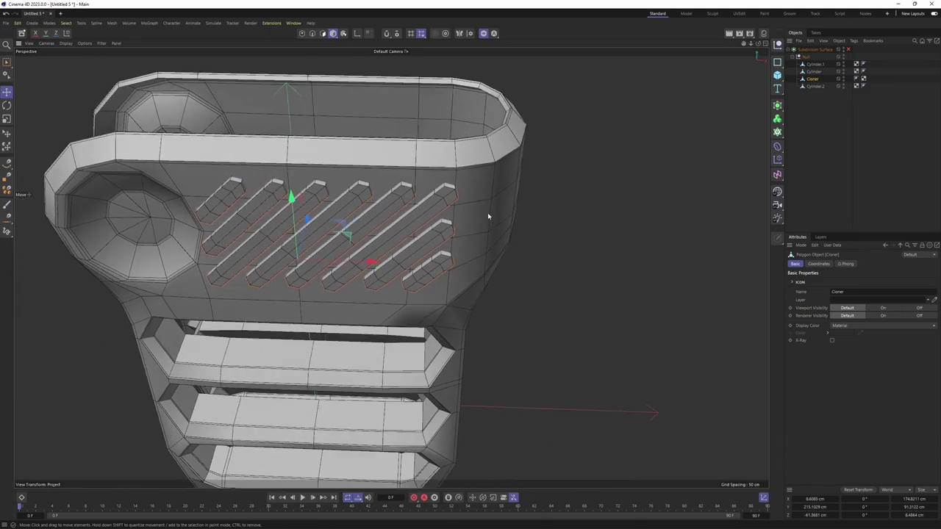
- Select the radio body and orbit around its top to see how the slats sit
{"action": "left_click", "coordinate": [505, 174]}
{"action": "mouse_move", "coordinate": [506, 174]}
{"action": "left_mouse_down", "text": "alt"}
{"action": "mouse_move", "coordinate": [505, 193]}
{"action": "mouse_move", "coordinate": [534, 187]}
{"action": "left_mouse_up", "text": "alt"}
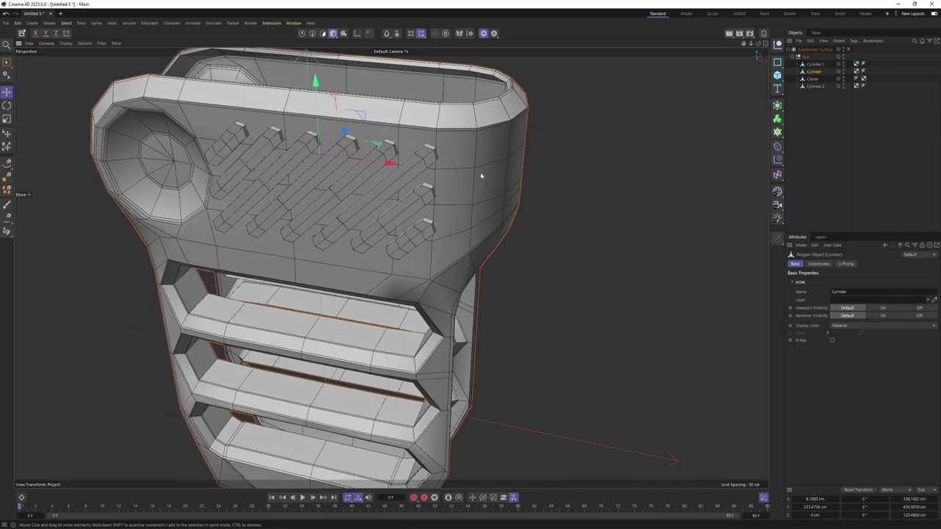
{"action": "mouse_move", "coordinate": [480, 172]}
{"action": "left_mouse_down", "text": "alt"}
{"action": "mouse_move", "coordinate": [471, 143]}
{"action": "mouse_move", "coordinate": [517, 154]}
{"action": "mouse_move", "coordinate": [482, 170]}
{"action": "mouse_move", "coordinate": [473, 193]}
{"action": "mouse_move", "coordinate": [470, 182]}
{"action": "left_mouse_up", "text": "alt"}
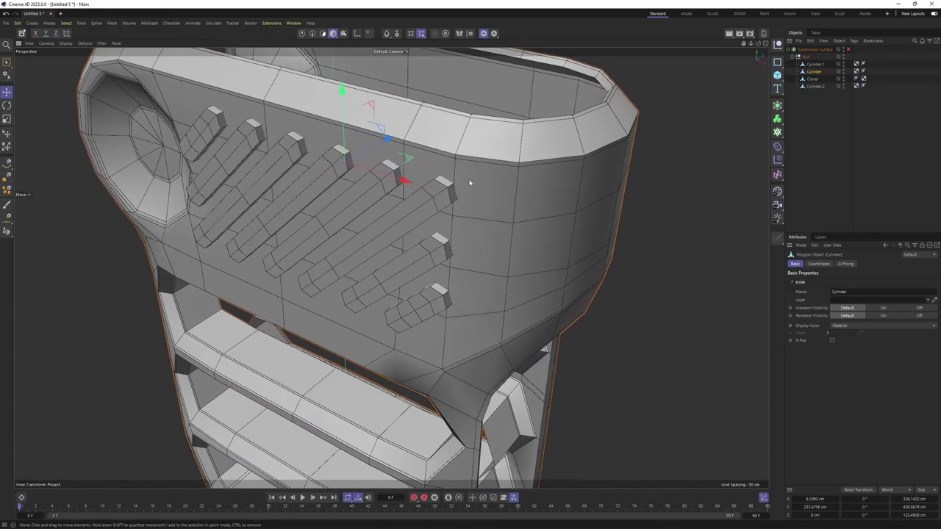
{"action": "mouse_move", "coordinate": [502, 148]}
{"action": "left_mouse_down", "text": "alt"}
{"action": "mouse_move", "coordinate": [470, 169]}
{"action": "mouse_move", "coordinate": [492, 162]}
{"action": "left_mouse_up", "text": "alt"}
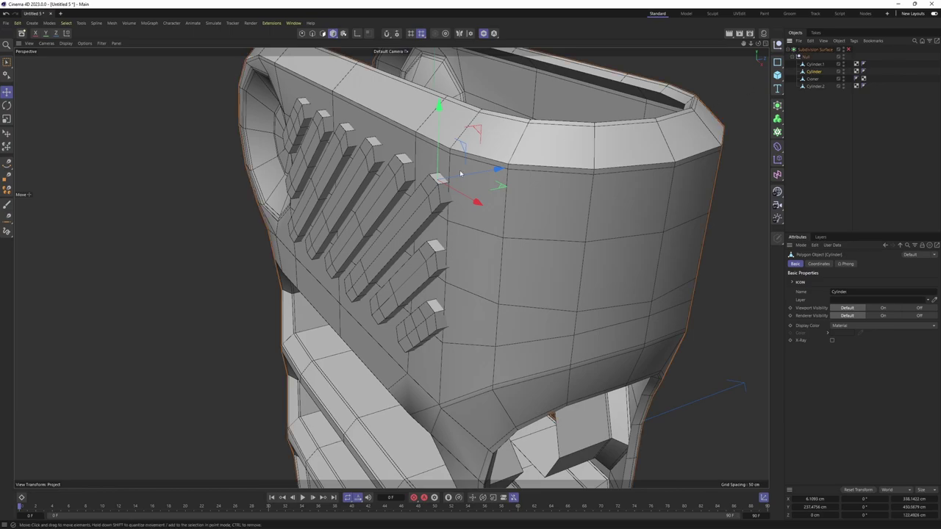
- Select the merged slats, inspect them head-on and from other angles, then reselect the body
{"action": "left_click", "coordinate": [812, 78]}
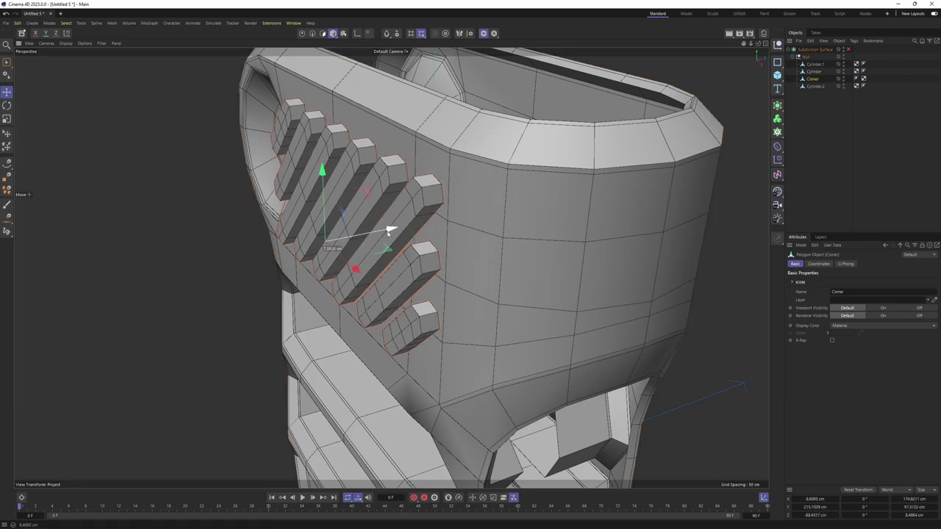
{"action": "scroll", "coordinate": [474, 173], "scroll_direction": "up", "scroll_amount": 3}
{"action": "mouse_move", "coordinate": [477, 163]}
{"action": "left_mouse_down", "text": "alt"}
{"action": "mouse_move", "coordinate": [430, 151]}
{"action": "mouse_move", "coordinate": [479, 191]}
{"action": "mouse_move", "coordinate": [445, 181]}
{"action": "mouse_move", "coordinate": [486, 180]}
{"action": "mouse_move", "coordinate": [485, 217]}
{"action": "mouse_move", "coordinate": [444, 325]}
{"action": "left_mouse_up", "text": "alt"}
{"action": "scroll", "coordinate": [486, 180], "scroll_direction": "down", "scroll_amount": 5}
{"action": "scroll", "coordinate": [485, 216], "scroll_direction": "up", "scroll_amount": 3}
{"action": "scroll", "coordinate": [485, 216], "scroll_direction": "down", "scroll_amount": 5}
{"action": "scroll", "coordinate": [444, 325], "scroll_direction": "up", "scroll_amount": 3}
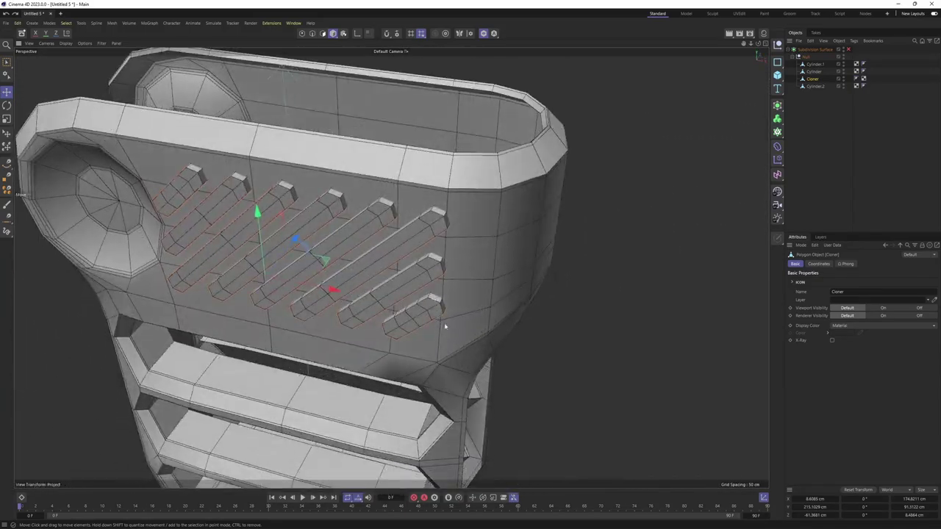
{"action": "left_click_drag", "start_coordinate": [456, 220], "coordinate": [479, 229], "text": "alt"}
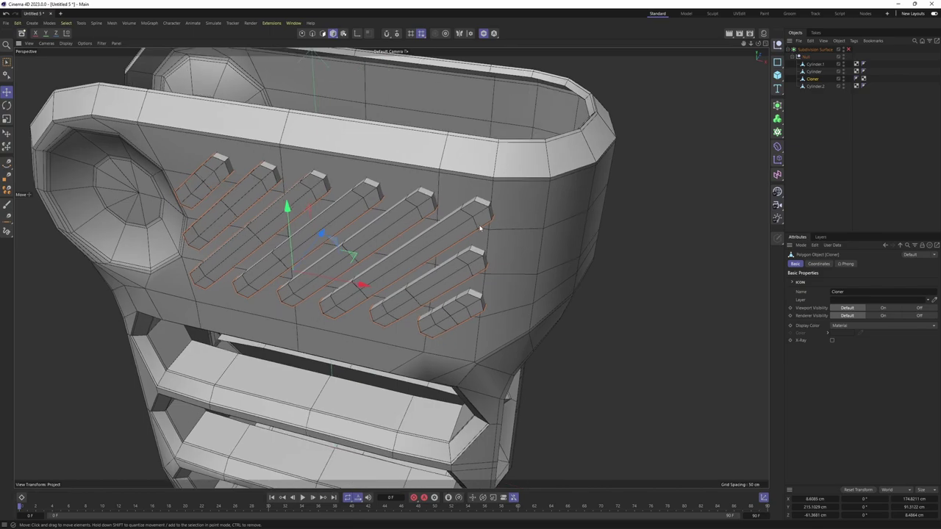
{"action": "scroll", "coordinate": [562, 123], "scroll_direction": "down", "scroll_amount": 4}
{"action": "left_click_drag", "start_coordinate": [561, 123], "coordinate": [558, 162], "text": "alt"}
{"action": "left_click", "coordinate": [544, 161]}
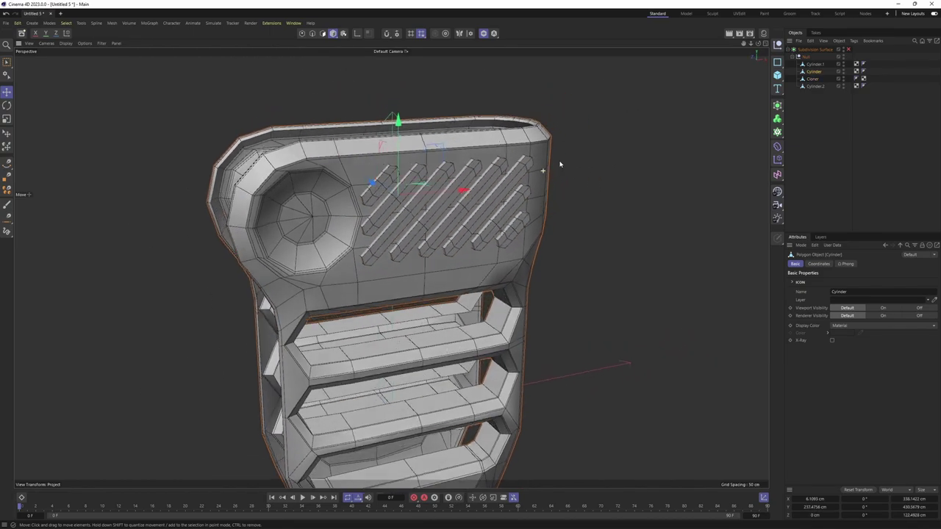
{"action": "scroll", "coordinate": [559, 165], "scroll_direction": "up", "scroll_amount": 2}
- Add a Subdivision Surface at level 1 to the body and bake it into polygons
{"action": "key", "text": "Return"}
{"action": "key", "text": "ctrl+a"}
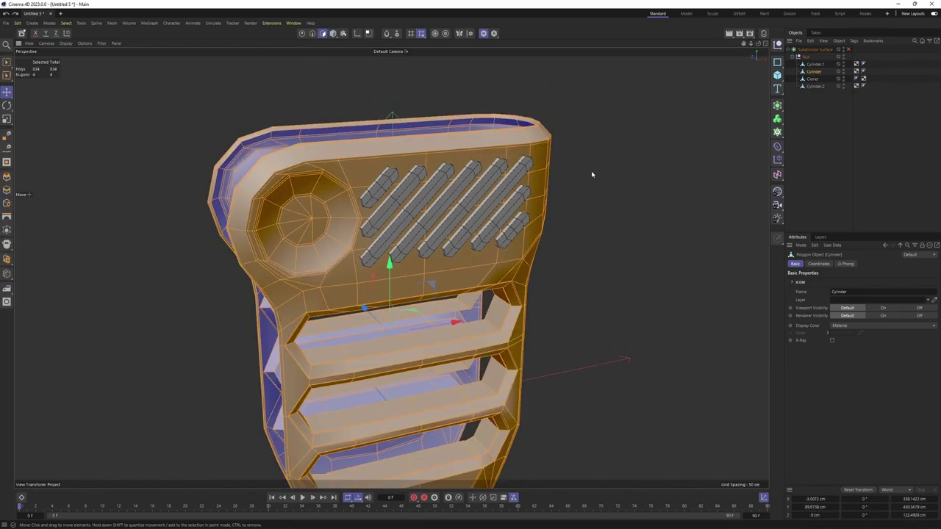
{"action": "left_click", "coordinate": [779, 105], "text": "alt"}
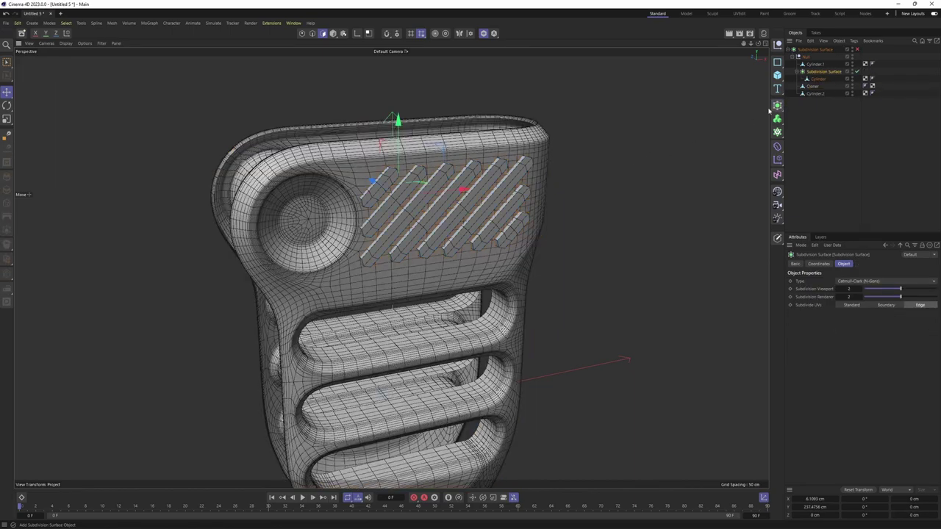
{"action": "left_click", "coordinate": [837, 292]}
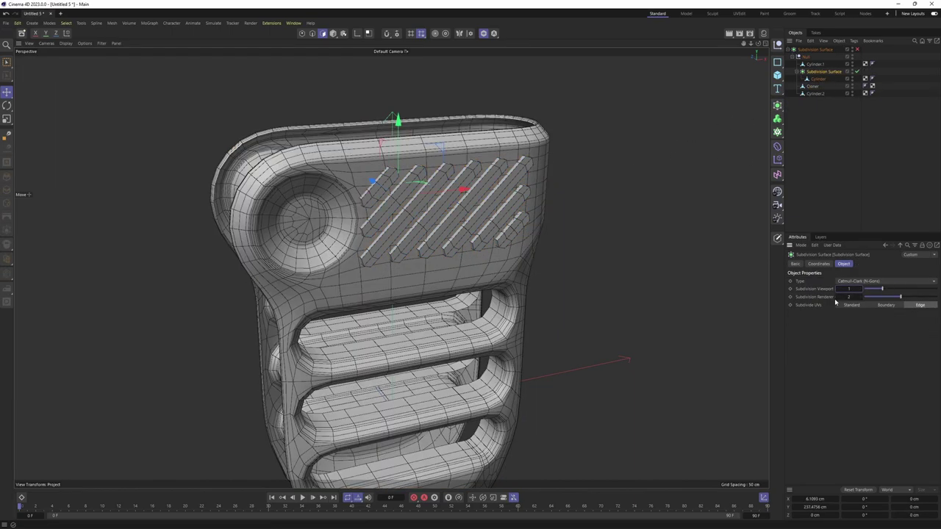
{"action": "key", "text": "c"}
{"action": "left_click", "coordinate": [820, 73]}
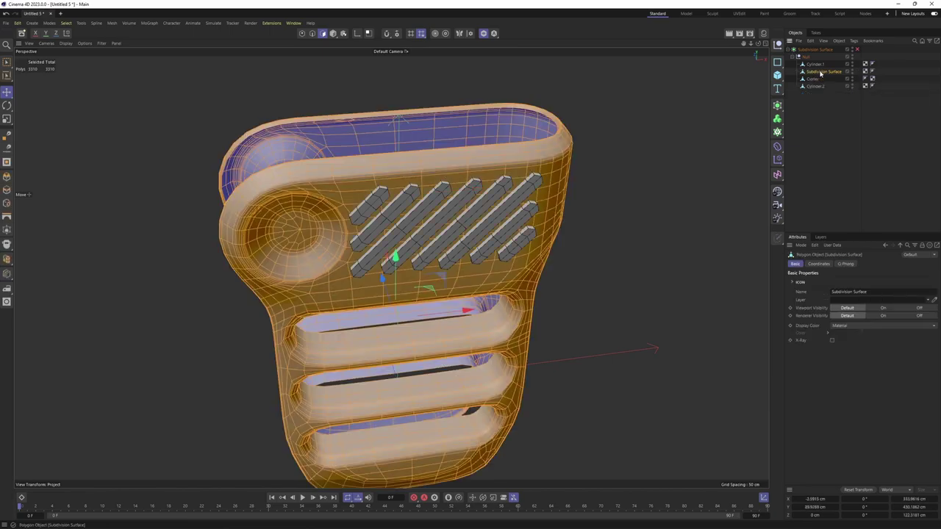
- Undo to the coarse mesh and apply Subdivide with Smooth Subdivision, 1 iteration
{"action": "key", "text": "ctrl+z"}
{"action": "key", "text": "ctrl+z"}
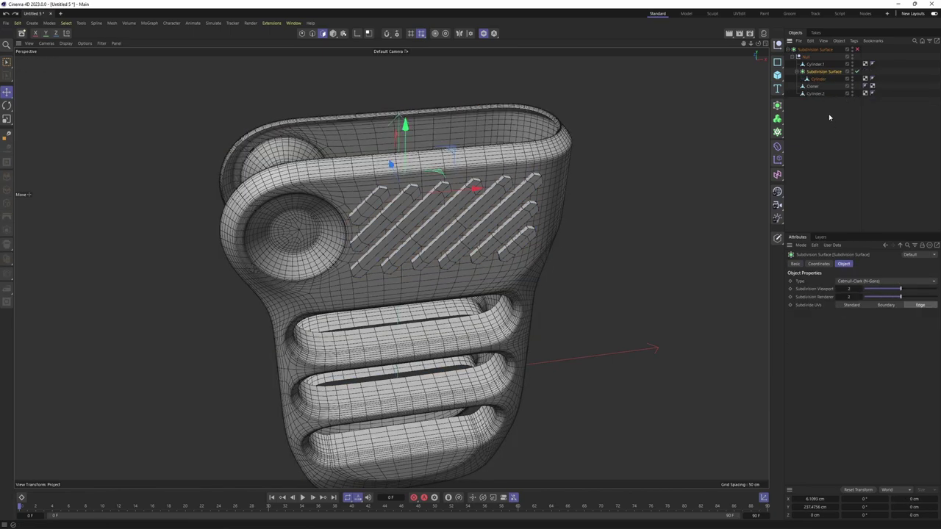
{"action": "key", "text": "ctrl+z"}
{"action": "right_click", "coordinate": [519, 183]}
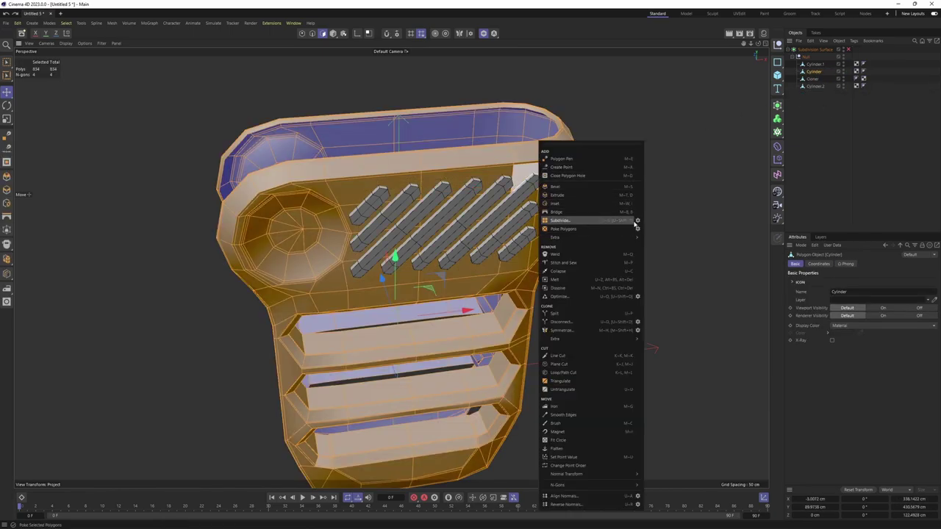
{"action": "left_click", "coordinate": [638, 220]}
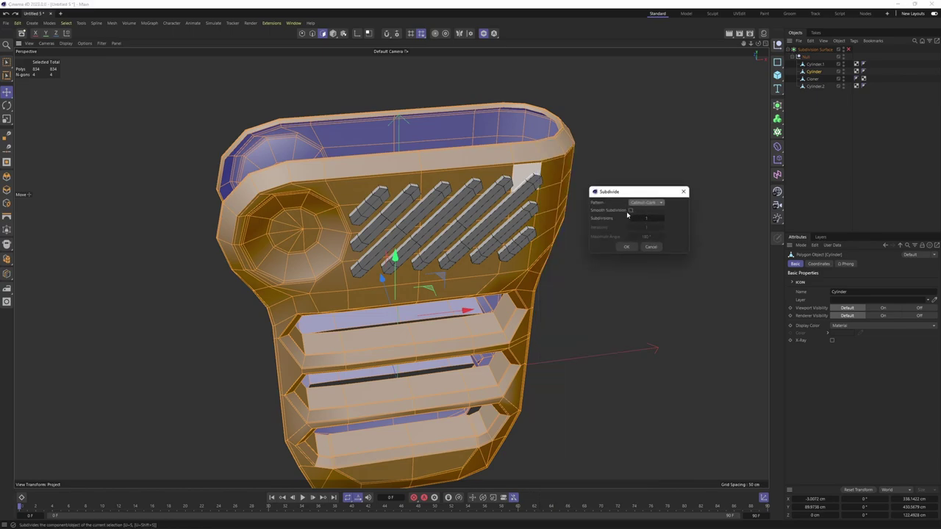
{"action": "left_click", "coordinate": [631, 211]}
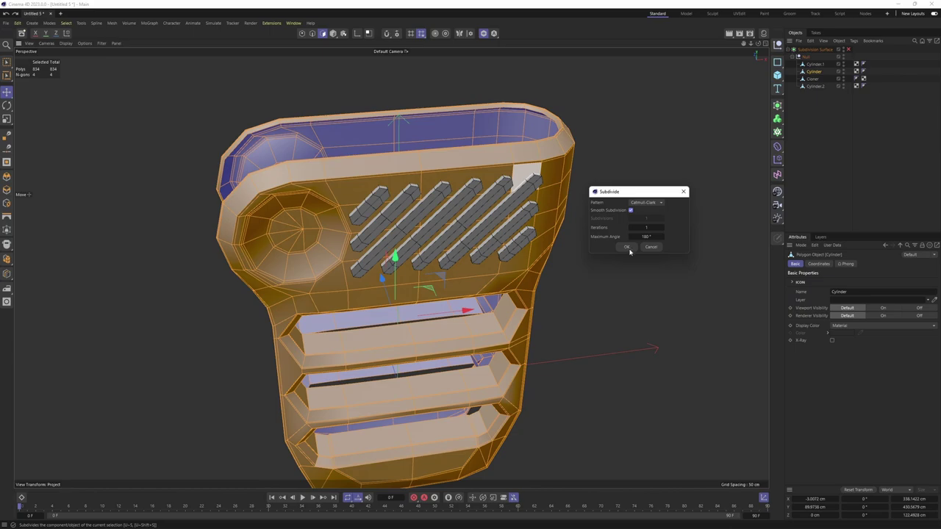
{"action": "left_click", "coordinate": [626, 247]}
{"action": "left_click_drag", "start_coordinate": [630, 251], "coordinate": [550, 182], "text": "alt"}
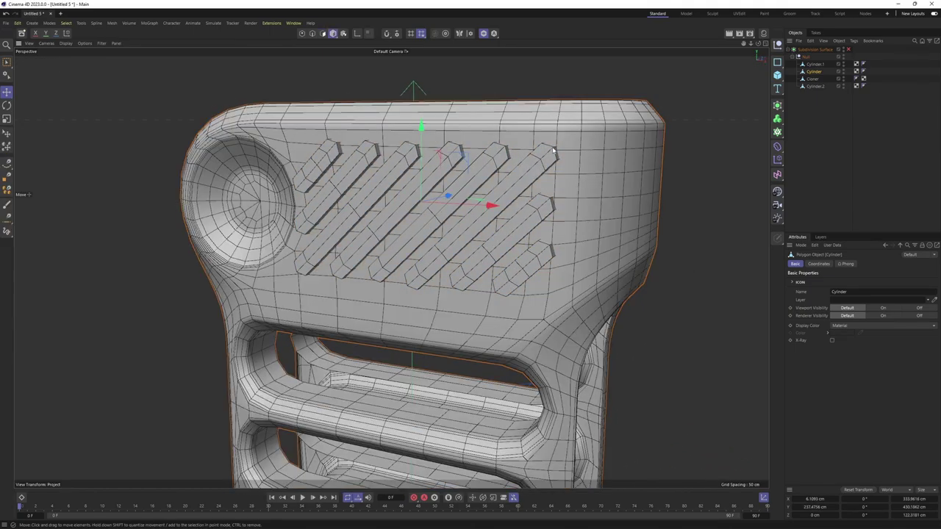
{"action": "left_click_drag", "start_coordinate": [554, 150], "coordinate": [526, 253], "text": "alt"}
- Rename the cylinder body object to 'base'
{"action": "left_click", "coordinate": [811, 79]}
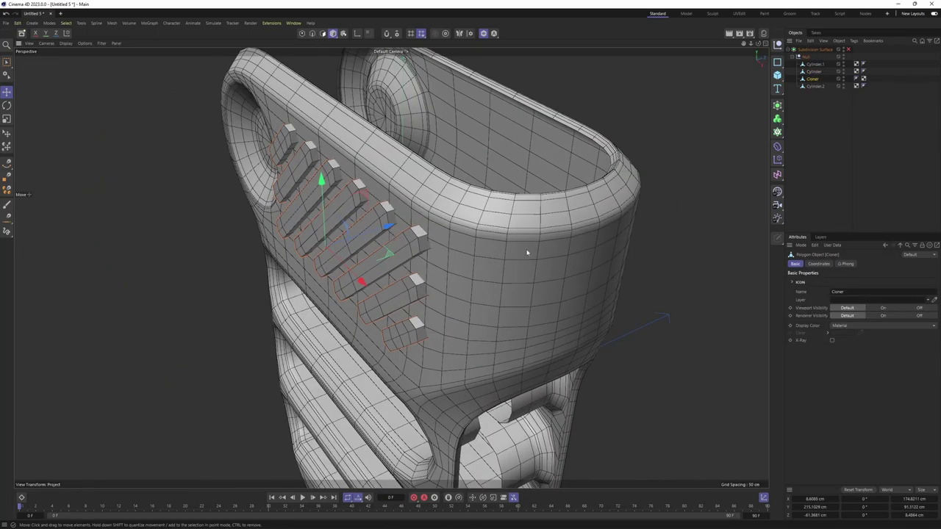
{"action": "left_click", "coordinate": [526, 252]}
{"action": "double_click", "coordinate": [814, 71]}
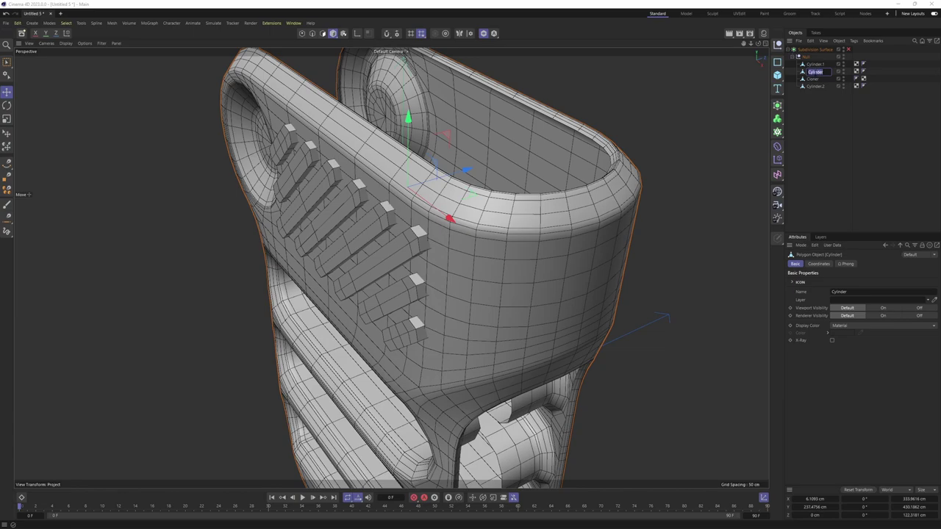
{"action": "type", "text": "Inner"}
{"action": "type", "text": "base"}
{"action": "key", "text": "Return"}
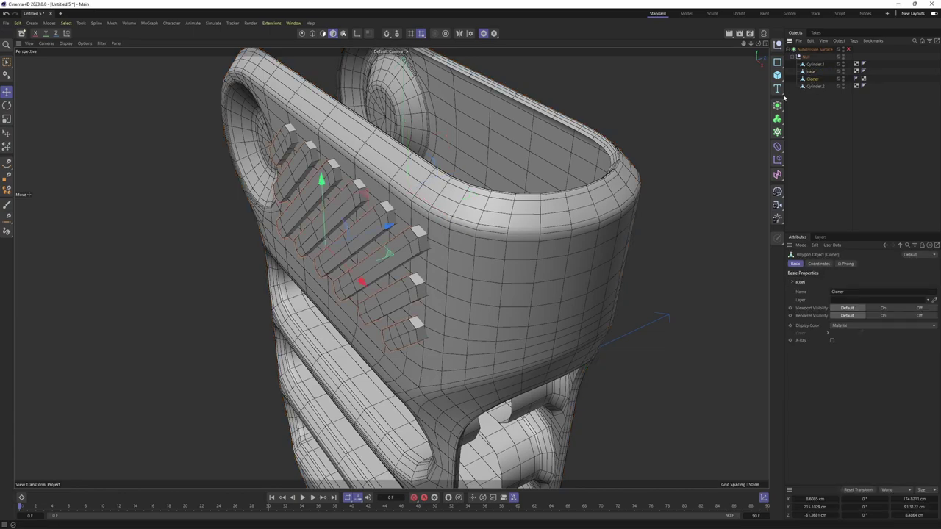
- Wrap base in a Boole with the slot Cloner inside it, and make the result editable
{"action": "left_click", "coordinate": [778, 106]}
{"action": "left_click", "coordinate": [856, 162], "text": "alt"}
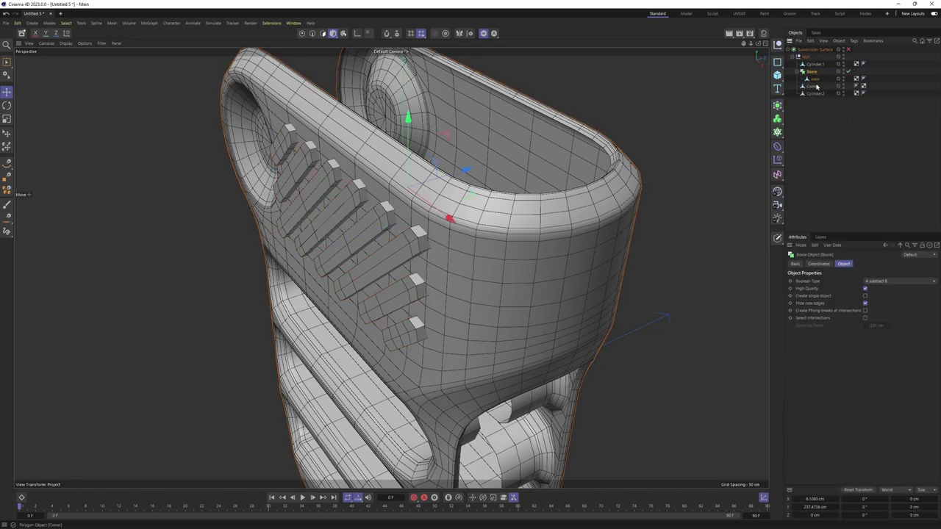
{"action": "left_click_drag", "start_coordinate": [818, 86], "coordinate": [815, 73]}
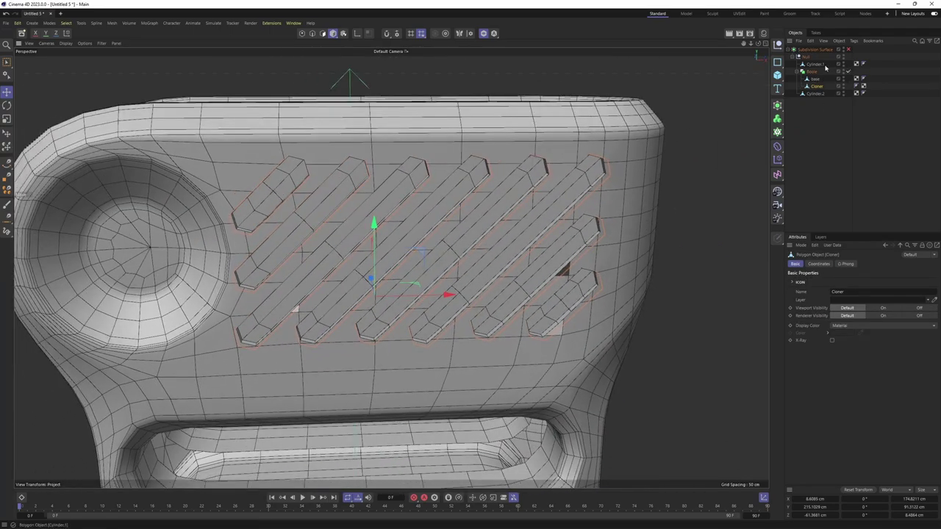
{"action": "left_click", "coordinate": [801, 72]}
{"action": "left_click_drag", "start_coordinate": [813, 87], "coordinate": [812, 77]}
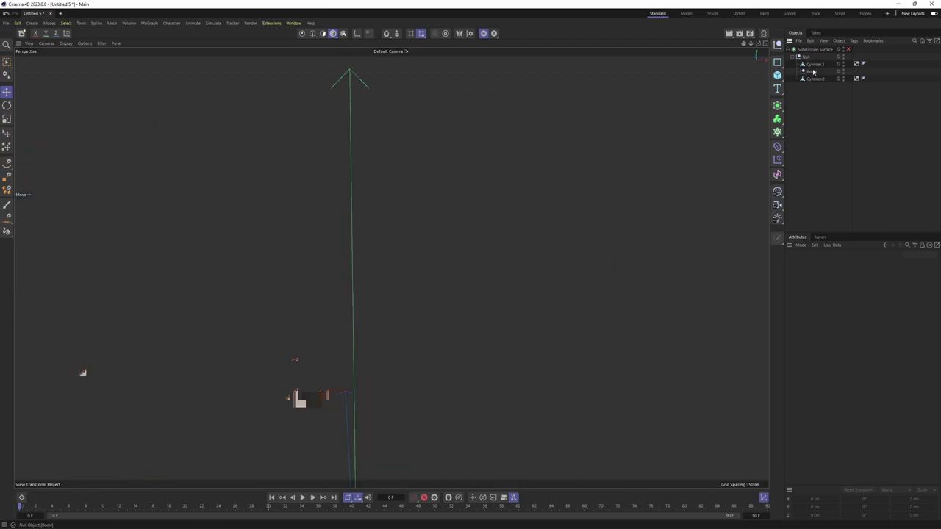
{"action": "left_click", "coordinate": [812, 73]}
{"action": "key", "text": "Return"}
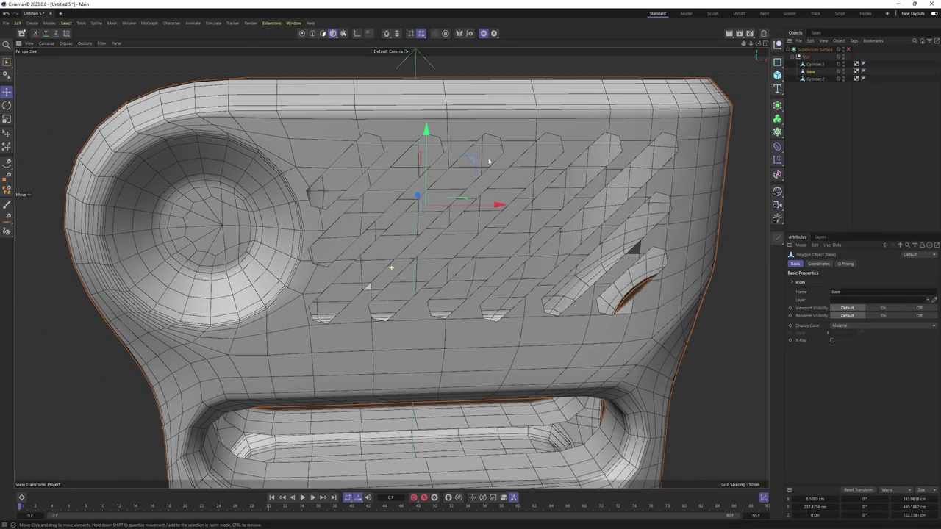
{"action": "mouse_move", "coordinate": [487, 155]}
{"action": "left_mouse_down", "text": "alt"}
{"action": "mouse_move", "coordinate": [378, 130]}
{"action": "mouse_move", "coordinate": [361, 142]}
{"action": "mouse_move", "coordinate": [353, 177]}
{"action": "left_mouse_up", "text": "alt"}
- Turn Mesh Checking on to highlight problems around the cut slots, then off again
{"action": "left_click", "coordinate": [397, 33]}
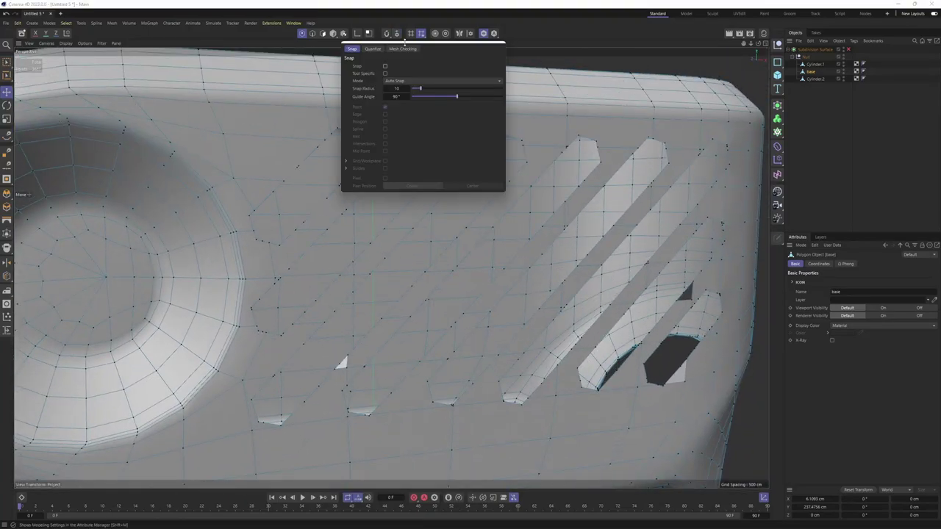
{"action": "left_click", "coordinate": [413, 49]}
{"action": "left_click", "coordinate": [378, 66]}
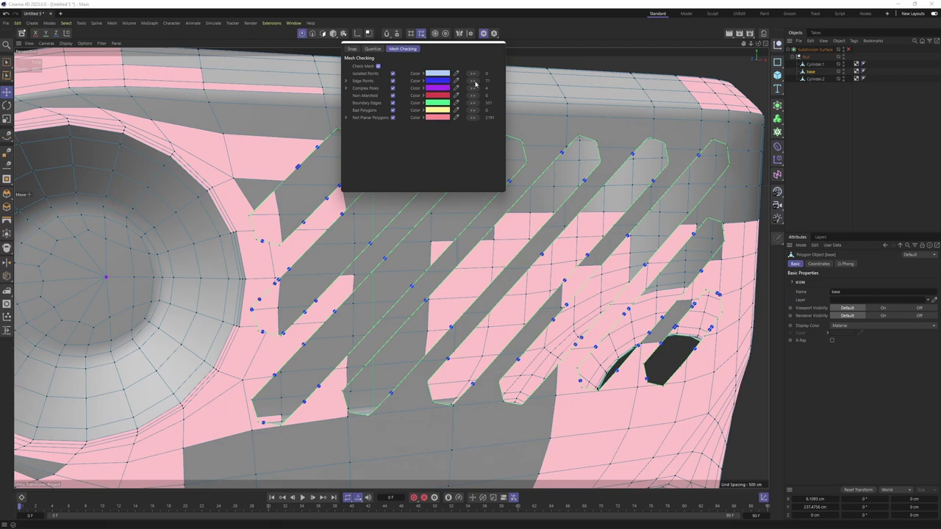
{"action": "left_click", "coordinate": [612, 266]}
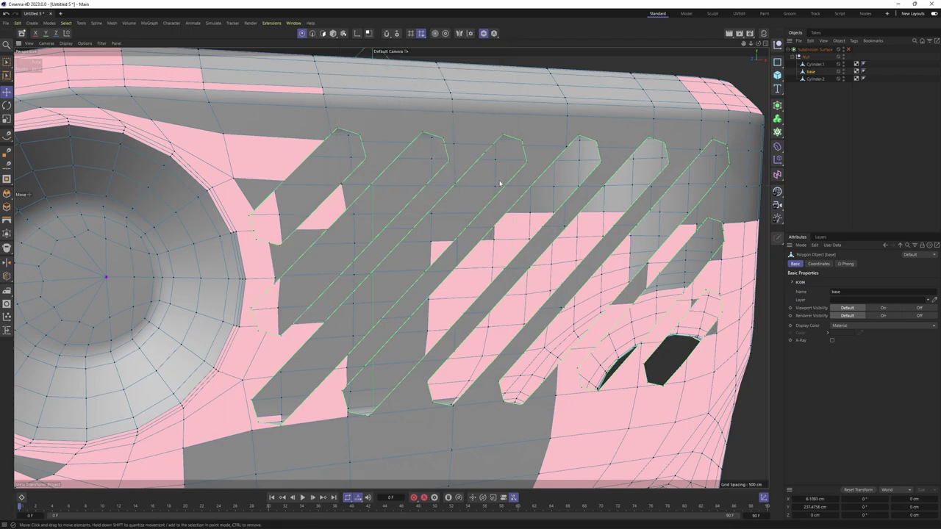
{"action": "left_click", "coordinate": [397, 34]}
{"action": "left_click", "coordinate": [378, 66]}
{"action": "left_click_drag", "start_coordinate": [338, 151], "coordinate": [382, 220], "text": "alt"}
- Activate the Polygon Pen from the M mesh menu and zoom in toward the slots
{"action": "key", "text": "m"}
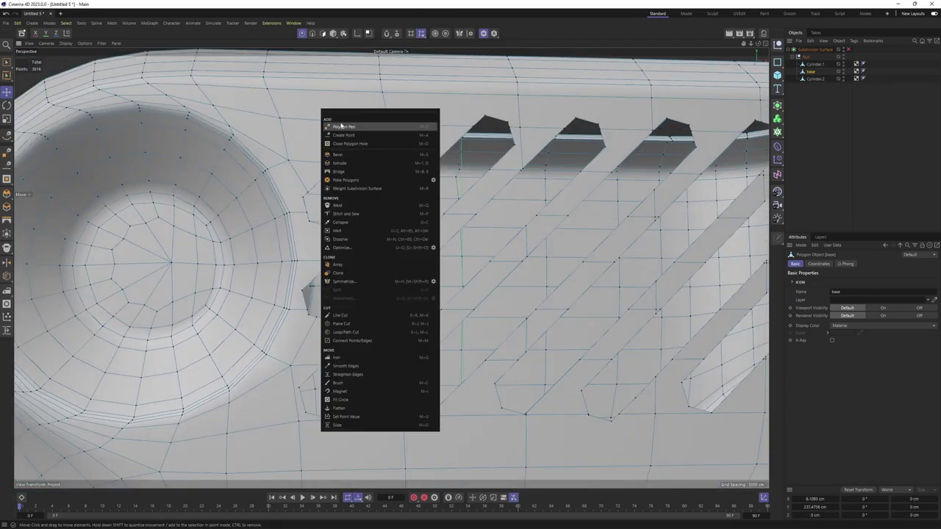
{"action": "left_click", "coordinate": [341, 126]}
{"action": "scroll", "coordinate": [269, 187], "scroll_direction": "down", "scroll_amount": 4}
{"action": "scroll", "coordinate": [268, 187], "scroll_direction": "up", "scroll_amount": 5}
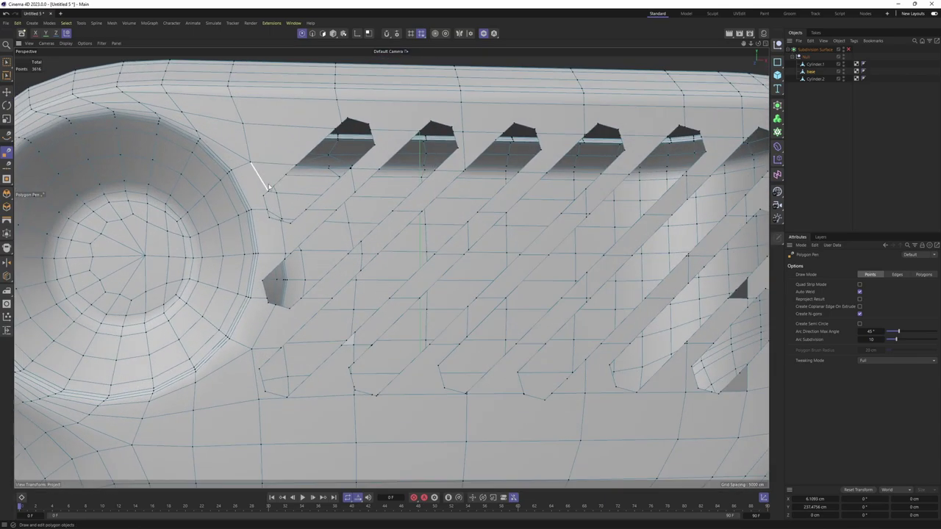
{"action": "scroll", "coordinate": [268, 187], "scroll_direction": "up", "scroll_amount": 3}
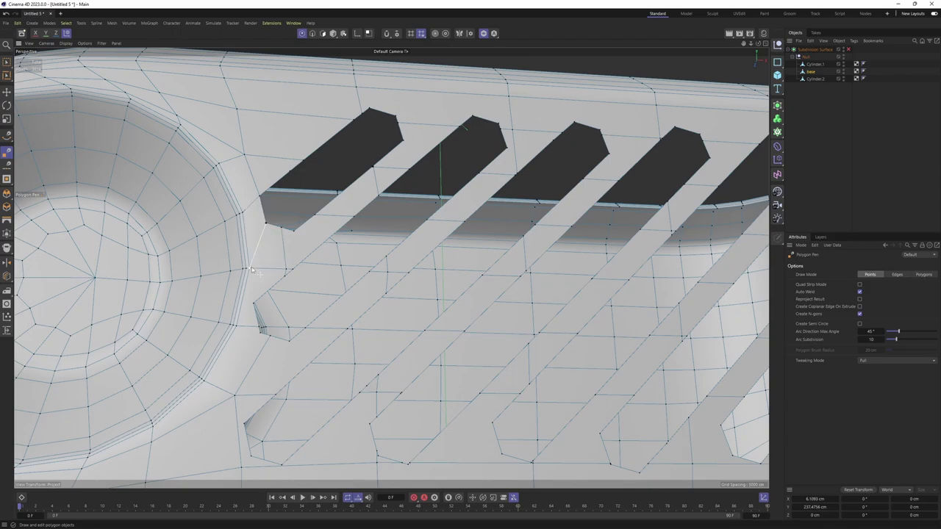
{"action": "scroll", "coordinate": [285, 183], "scroll_direction": "up", "scroll_amount": 2}
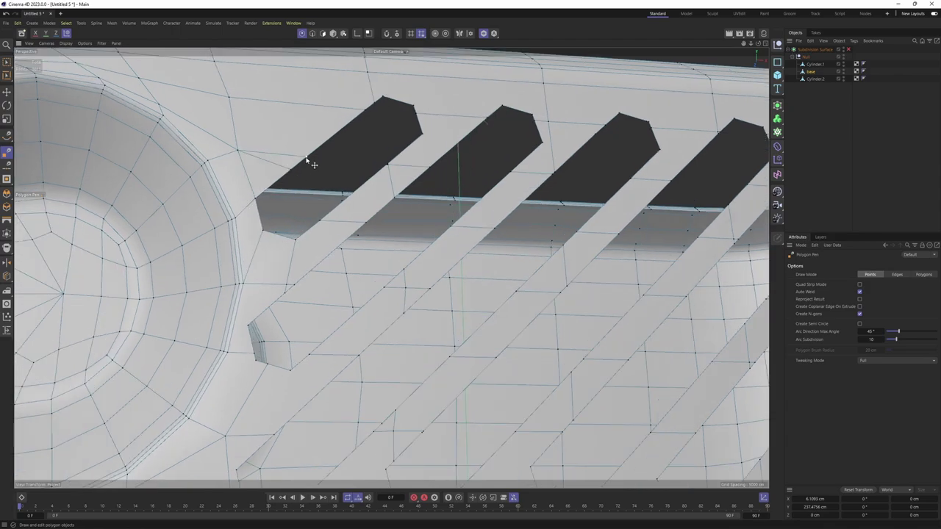
{"action": "scroll", "coordinate": [299, 179], "scroll_direction": "down", "scroll_amount": 3}
{"action": "scroll", "coordinate": [264, 195], "scroll_direction": "up", "scroll_amount": 2}
- Re-select the Polygon Pen from the viewport context menu after a brief switch to Move
{"action": "key", "text": "e"}
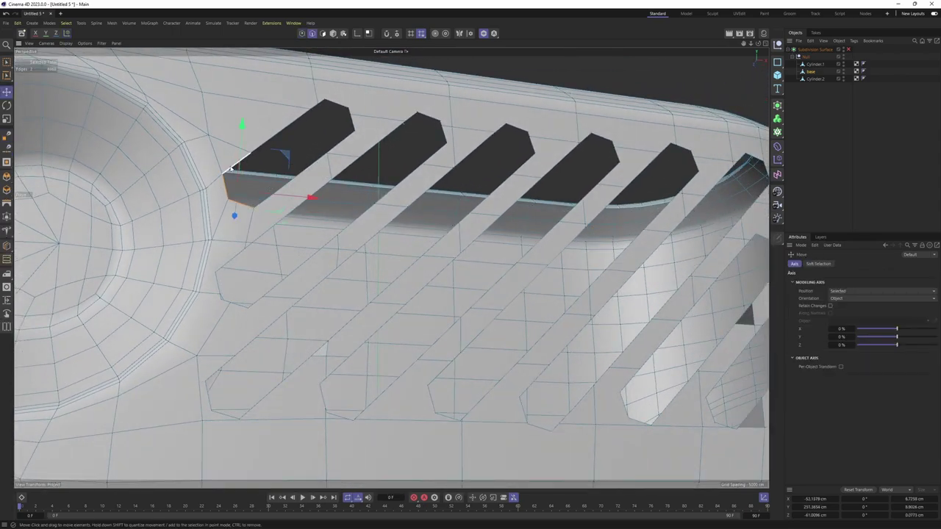
{"action": "right_click", "coordinate": [287, 220]}
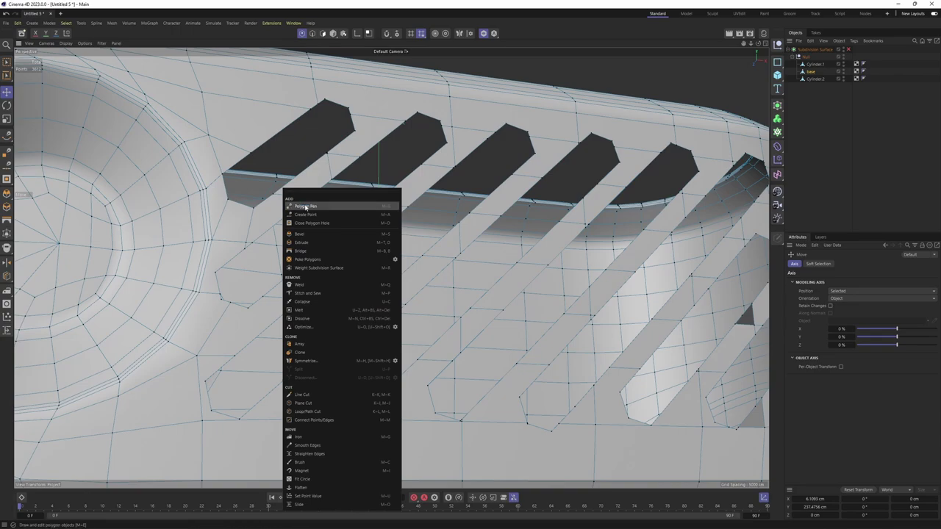
{"action": "left_click", "coordinate": [316, 202]}
{"action": "scroll", "coordinate": [266, 182], "scroll_direction": "up", "scroll_amount": 2}
{"action": "scroll", "coordinate": [266, 182], "scroll_direction": "up", "scroll_amount": 1}
{"action": "scroll", "coordinate": [246, 198], "scroll_direction": "up", "scroll_amount": 1}
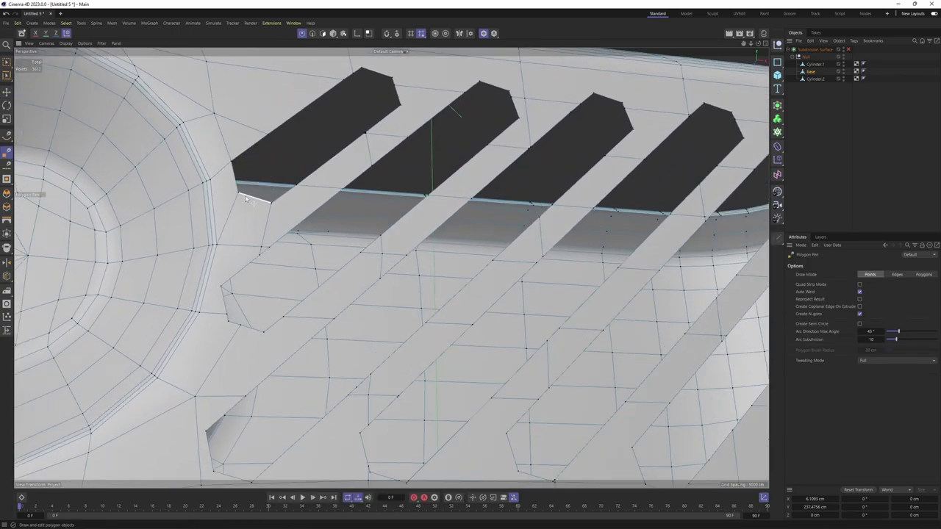
- Frame the first diagonal slot beside the speaker recess in a close, top-down view
{"action": "left_click_drag", "start_coordinate": [243, 197], "coordinate": [262, 286], "text": "alt"}
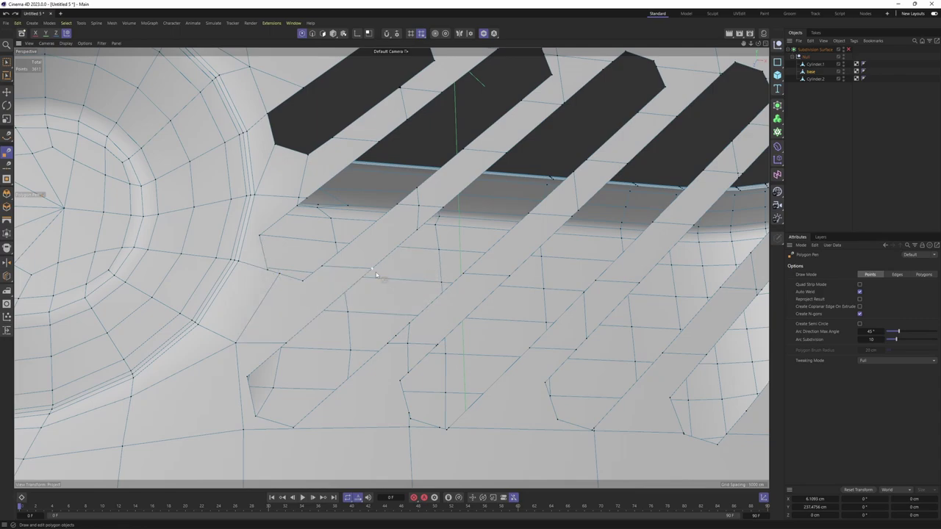
{"action": "scroll", "coordinate": [267, 266], "scroll_direction": "up", "scroll_amount": 2}
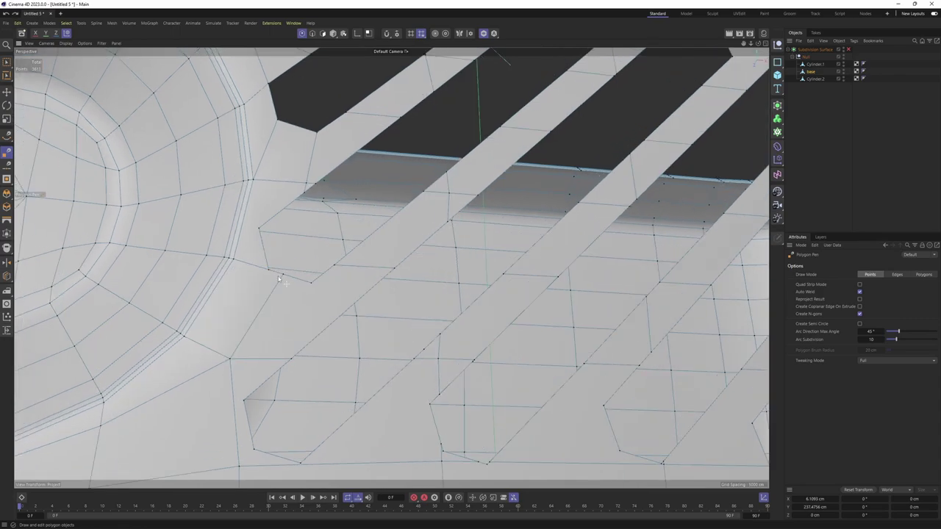
{"action": "scroll", "coordinate": [270, 270], "scroll_direction": "down", "scroll_amount": 3}
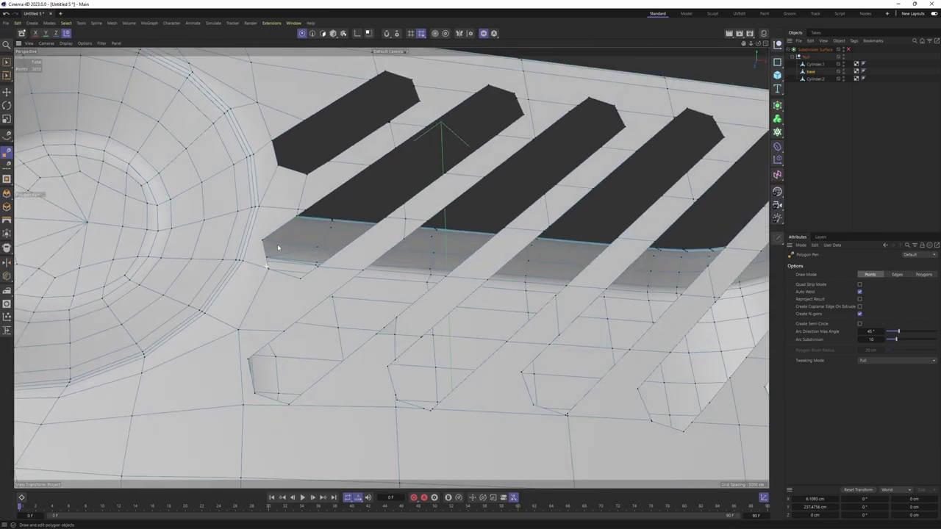
{"action": "mouse_move", "coordinate": [277, 244]}
{"action": "left_mouse_down", "text": "alt"}
{"action": "mouse_move", "coordinate": [270, 286]}
{"action": "mouse_move", "coordinate": [301, 273]}
{"action": "left_mouse_up", "text": "alt"}
{"action": "scroll", "coordinate": [270, 287], "scroll_direction": "up", "scroll_amount": 3}
{"action": "scroll", "coordinate": [271, 291], "scroll_direction": "down", "scroll_amount": 3}
{"action": "scroll", "coordinate": [322, 243], "scroll_direction": "up", "scroll_amount": 3}
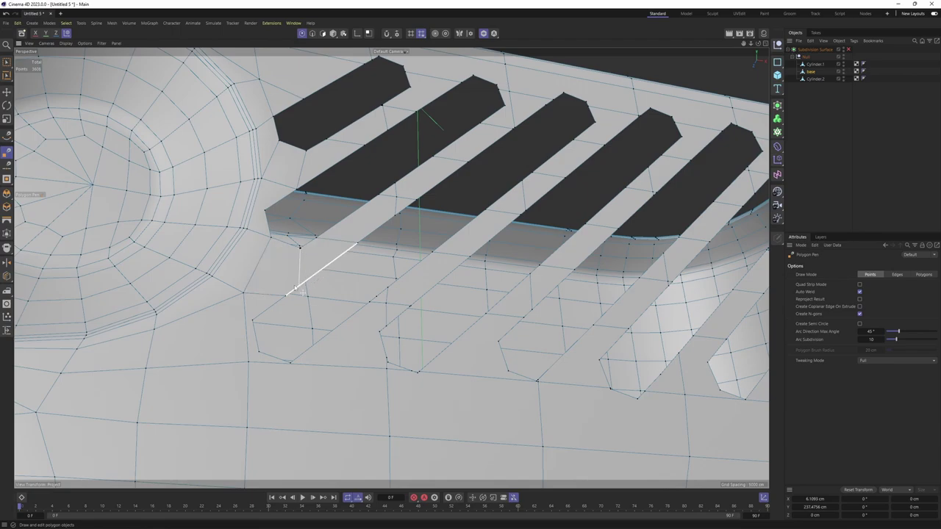
{"action": "mouse_move", "coordinate": [315, 275]}
{"action": "left_mouse_down", "text": "alt"}
{"action": "mouse_move", "coordinate": [337, 250]}
{"action": "mouse_move", "coordinate": [326, 250]}
{"action": "left_mouse_up", "text": "alt"}
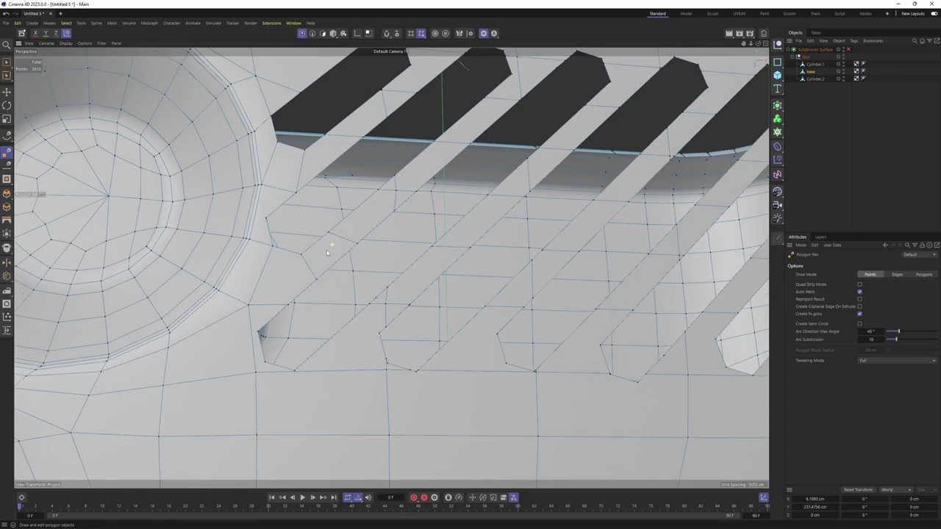
{"action": "scroll", "coordinate": [296, 278], "scroll_direction": "down", "scroll_amount": 2}
{"action": "left_click_drag", "start_coordinate": [296, 278], "coordinate": [297, 263], "text": "alt"}
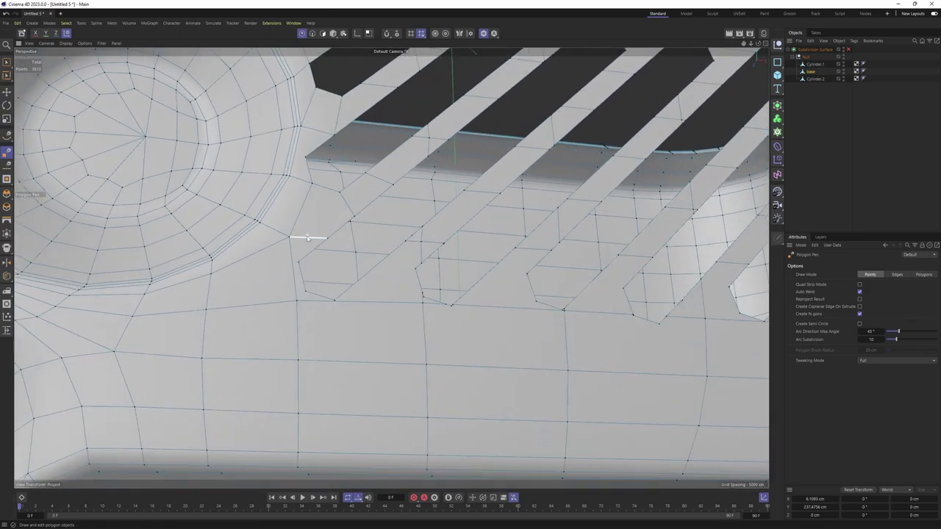
{"action": "scroll", "coordinate": [297, 262], "scroll_direction": "up", "scroll_amount": 2}
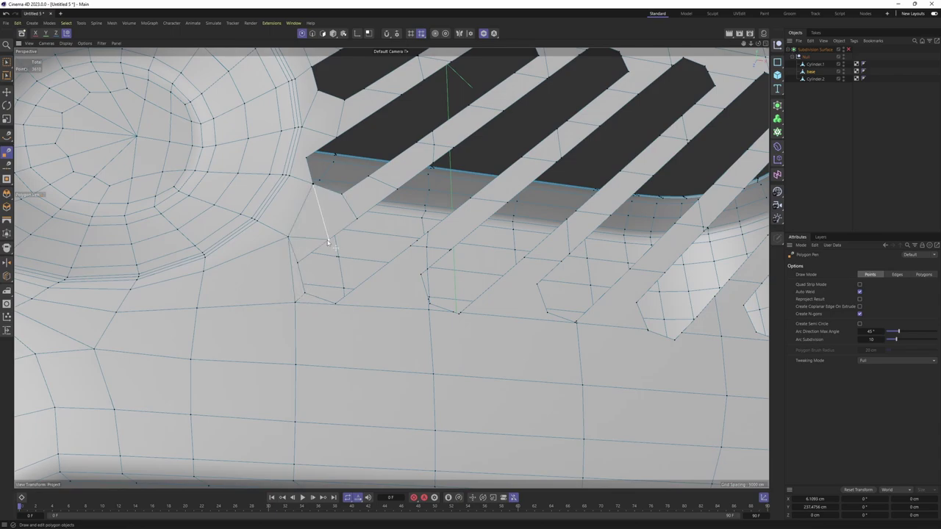
- Cut a vertical edge from below the first speaker slot down to the lower grid
{"action": "left_click_drag", "start_coordinate": [309, 244], "coordinate": [300, 219], "text": "alt"}
{"action": "scroll", "coordinate": [329, 275], "scroll_direction": "up", "scroll_amount": 2}
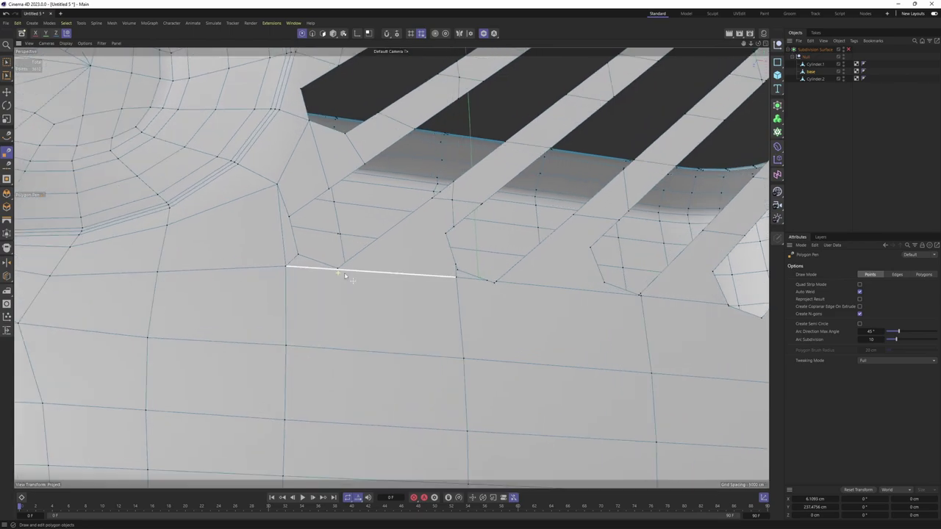
{"action": "scroll", "coordinate": [337, 272], "scroll_direction": "up", "scroll_amount": 1}
{"action": "left_click_drag", "start_coordinate": [337, 270], "coordinate": [333, 354]}
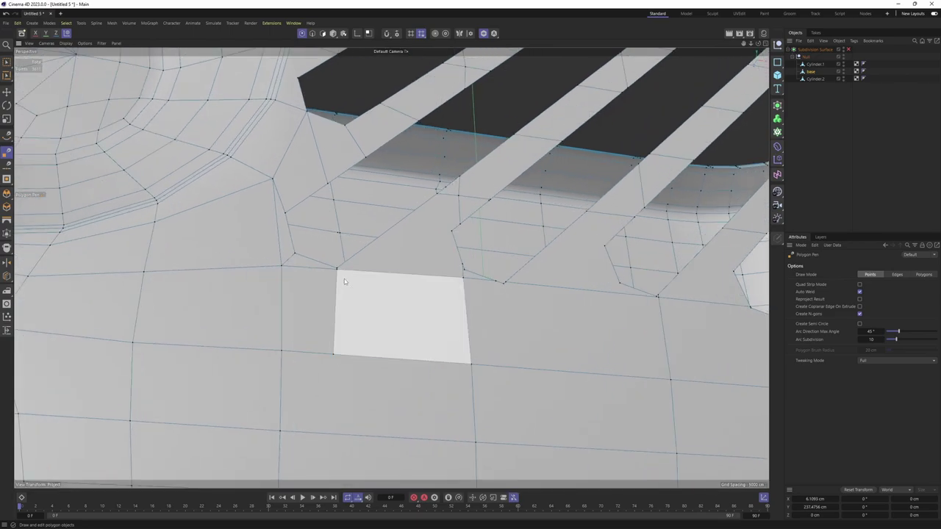
{"action": "scroll", "coordinate": [347, 268], "scroll_direction": "down", "scroll_amount": 2}
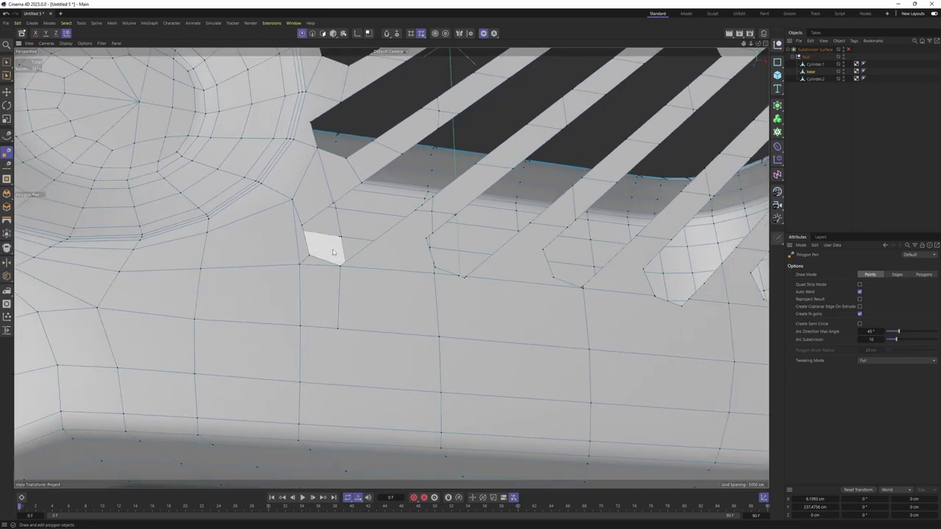
- Cut edges from the grid vertices up to the lower borders of the next slots
{"action": "left_click_drag", "start_coordinate": [321, 247], "coordinate": [346, 245], "text": "alt"}
{"action": "scroll", "coordinate": [289, 213], "scroll_direction": "up", "scroll_amount": 2}
{"action": "scroll", "coordinate": [258, 193], "scroll_direction": "up", "scroll_amount": 2}
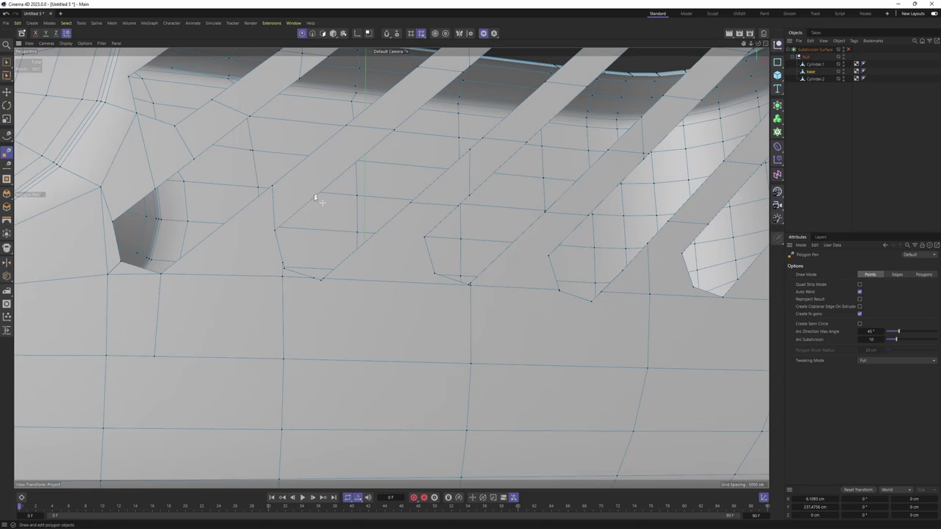
{"action": "left_click_drag", "start_coordinate": [313, 197], "coordinate": [293, 168]}
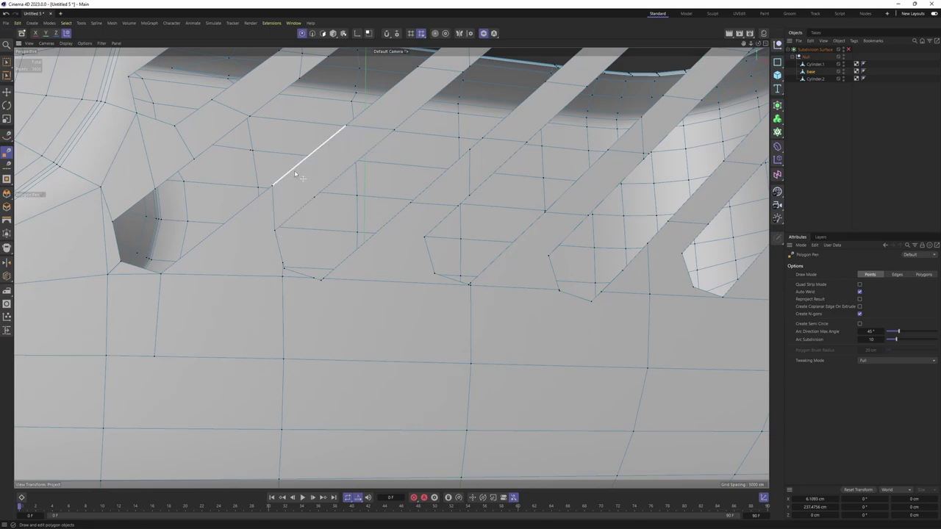
{"action": "left_click", "coordinate": [246, 207]}
{"action": "scroll", "coordinate": [246, 209], "scroll_direction": "down", "scroll_amount": 2}
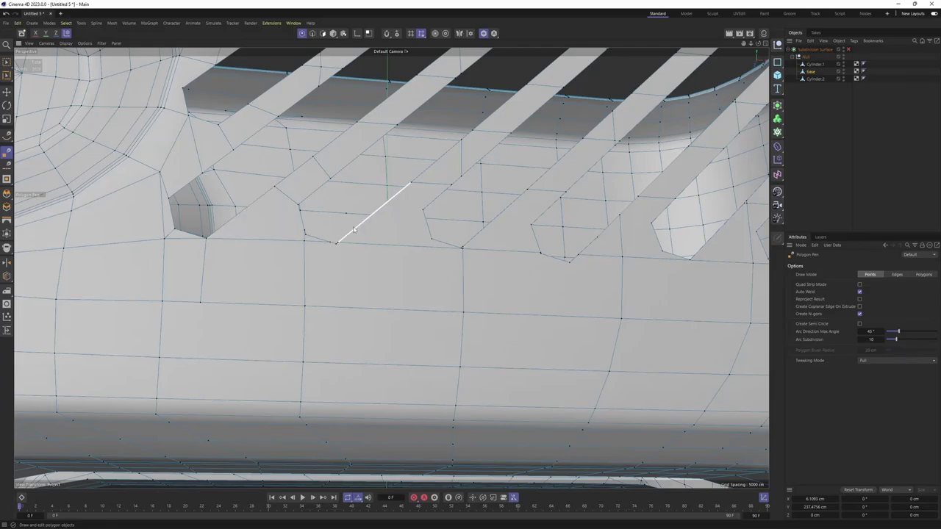
{"action": "mouse_move", "coordinate": [353, 230]}
{"action": "left_mouse_down", "text": "alt"}
{"action": "mouse_move", "coordinate": [177, 249]}
{"action": "mouse_move", "coordinate": [255, 258]}
{"action": "mouse_move", "coordinate": [330, 248]}
{"action": "mouse_move", "coordinate": [338, 263]}
{"action": "mouse_move", "coordinate": [438, 264]}
{"action": "left_mouse_up", "text": "alt"}
{"action": "scroll", "coordinate": [357, 257], "scroll_direction": "up", "scroll_amount": 3}
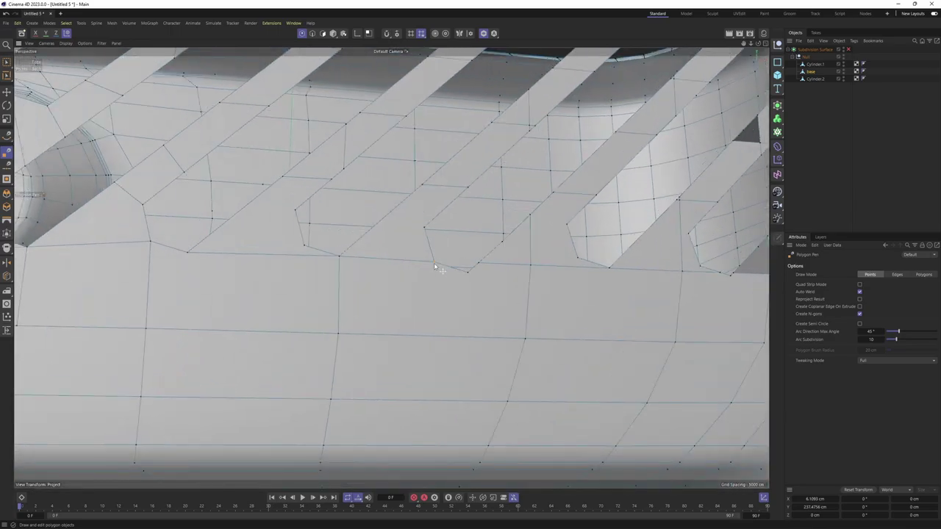
{"action": "scroll", "coordinate": [434, 262], "scroll_direction": "down", "scroll_amount": 3}
{"action": "left_click_drag", "start_coordinate": [385, 210], "coordinate": [282, 263], "text": "alt"}
{"action": "scroll", "coordinate": [329, 232], "scroll_direction": "up", "scroll_amount": 3}
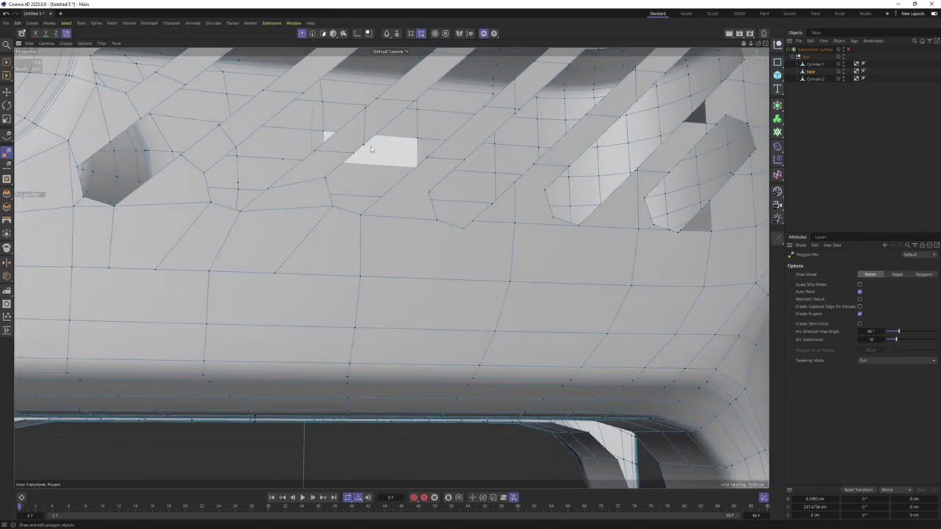
- Cut a diagonal edge across the face beneath the speaker slots
{"action": "scroll", "coordinate": [371, 149], "scroll_direction": "down", "scroll_amount": 4}
{"action": "scroll", "coordinate": [345, 232], "scroll_direction": "up", "scroll_amount": 3}
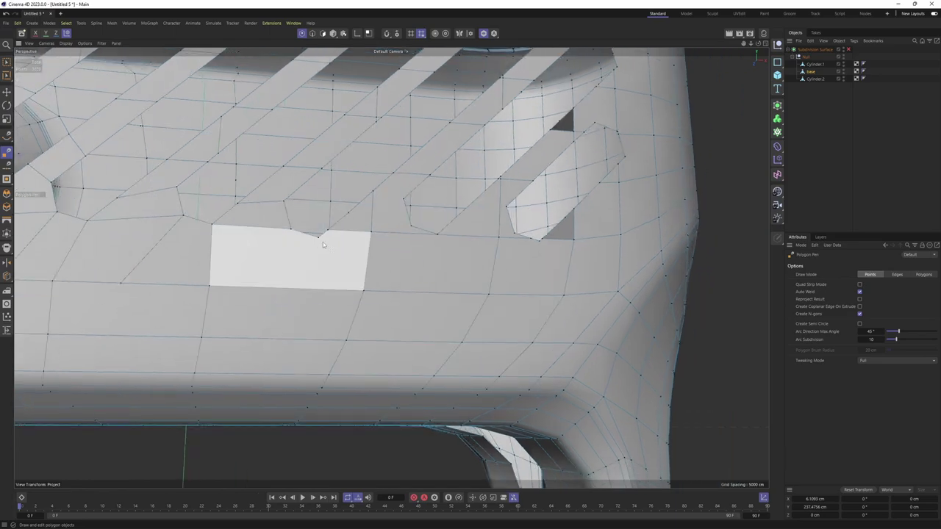
{"action": "left_click_drag", "start_coordinate": [323, 242], "coordinate": [327, 232], "text": "alt"}
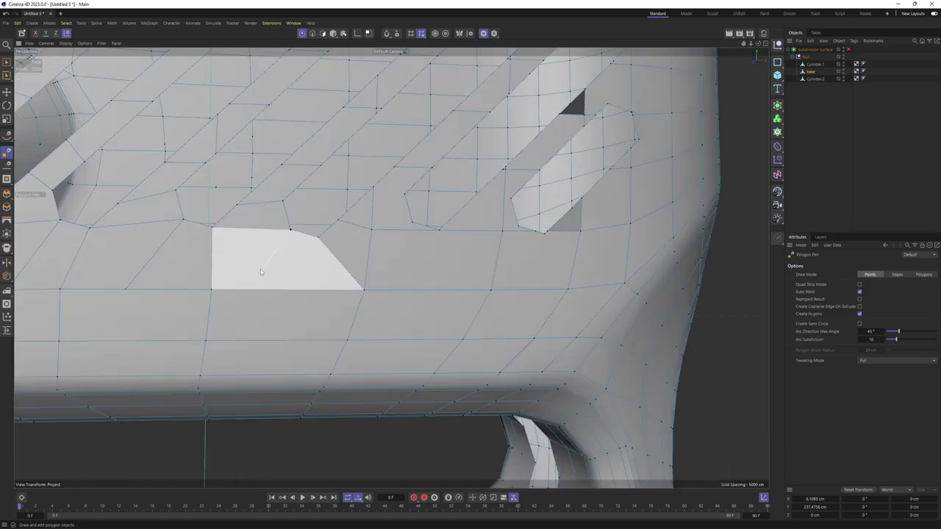
{"action": "left_click_drag", "start_coordinate": [291, 230], "coordinate": [212, 291]}
{"action": "scroll", "coordinate": [311, 241], "scroll_direction": "down", "scroll_amount": 2}
- Draw an edge from a slot's top corner across to the next slot
{"action": "left_click_drag", "start_coordinate": [311, 241], "coordinate": [270, 250], "text": "alt"}
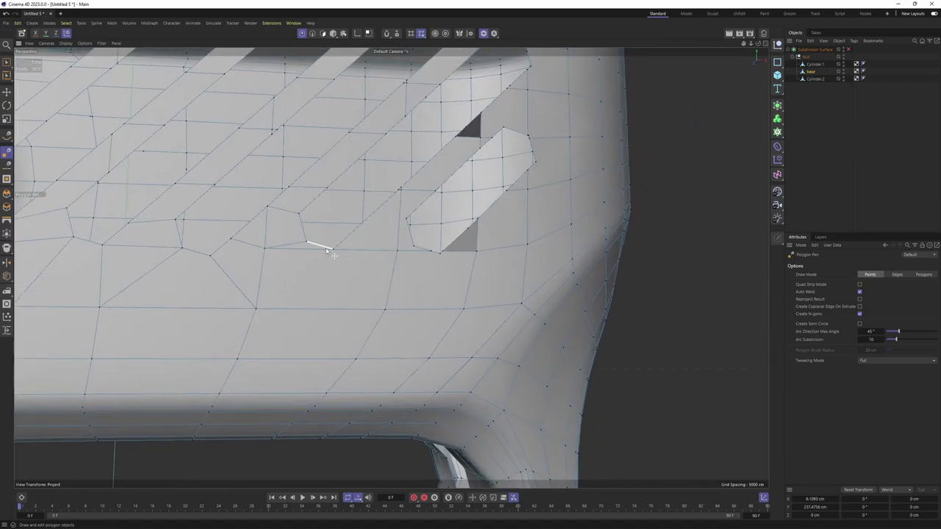
{"action": "left_click_drag", "start_coordinate": [304, 241], "coordinate": [304, 236], "text": "alt"}
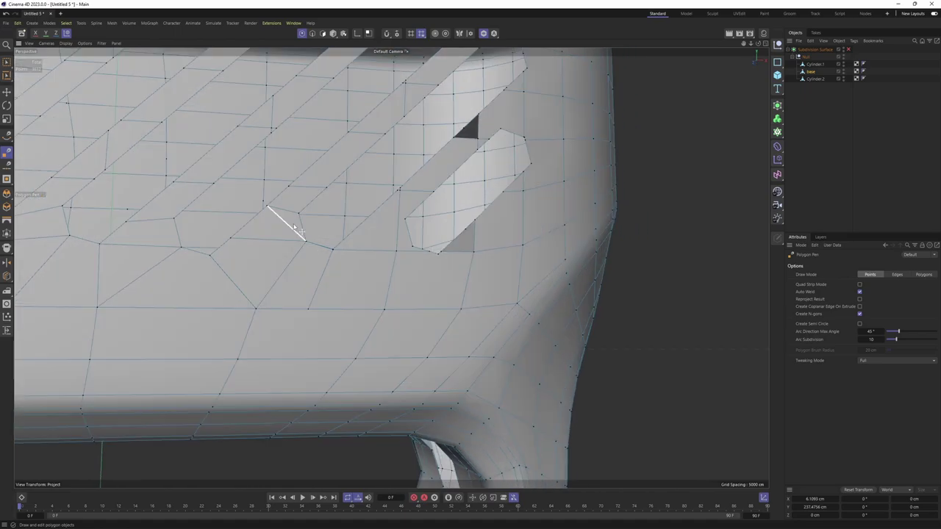
{"action": "scroll", "coordinate": [330, 257], "scroll_direction": "up", "scroll_amount": 2}
{"action": "scroll", "coordinate": [292, 271], "scroll_direction": "up", "scroll_amount": 2}
{"action": "scroll", "coordinate": [292, 269], "scroll_direction": "down", "scroll_amount": 1}
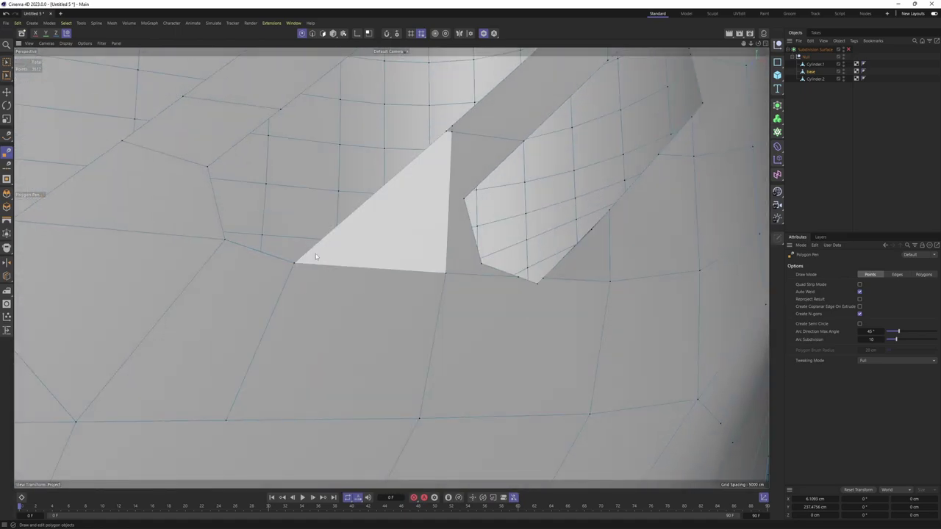
{"action": "scroll", "coordinate": [315, 253], "scroll_direction": "down", "scroll_amount": 1}
{"action": "scroll", "coordinate": [351, 232], "scroll_direction": "down", "scroll_amount": 3}
{"action": "mouse_move", "coordinate": [351, 232]}
{"action": "left_mouse_down", "text": "alt"}
{"action": "mouse_move", "coordinate": [363, 263]}
{"action": "mouse_move", "coordinate": [368, 193]}
{"action": "mouse_move", "coordinate": [378, 185]}
{"action": "mouse_move", "coordinate": [353, 172]}
{"action": "mouse_move", "coordinate": [388, 267]}
{"action": "mouse_move", "coordinate": [309, 220]}
{"action": "left_mouse_up", "text": "alt"}
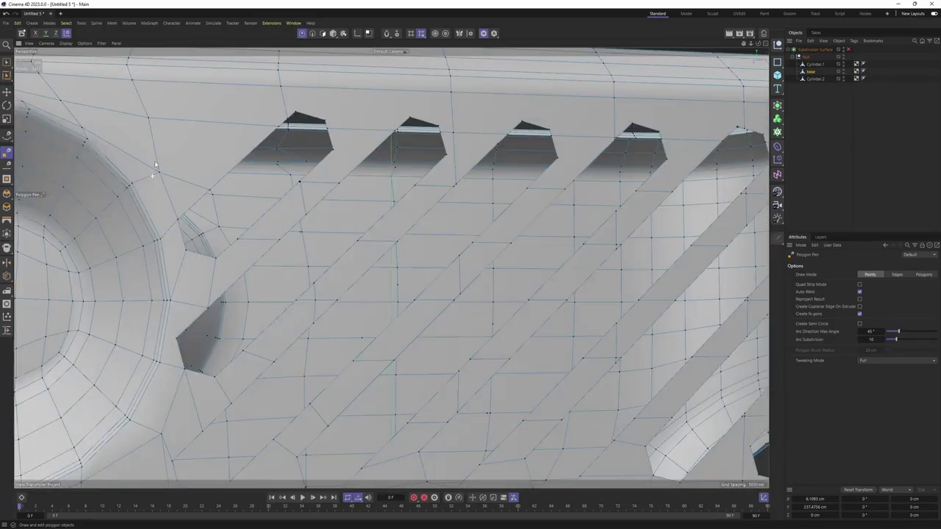
{"action": "scroll", "coordinate": [294, 191], "scroll_direction": "up", "scroll_amount": 2}
{"action": "scroll", "coordinate": [275, 176], "scroll_direction": "up", "scroll_amount": 2}
{"action": "mouse_move", "coordinate": [275, 176]}
{"action": "left_mouse_down", "text": "alt"}
{"action": "mouse_move", "coordinate": [299, 188]}
{"action": "mouse_move", "coordinate": [284, 188]}
{"action": "mouse_move", "coordinate": [269, 210]}
{"action": "left_mouse_up", "text": "alt"}
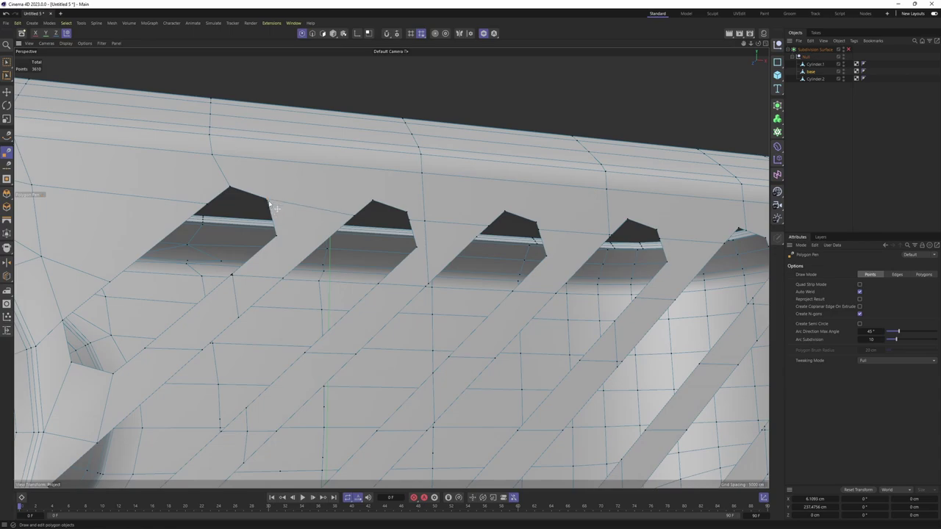
{"action": "left_click", "coordinate": [268, 200]}
{"action": "left_click", "coordinate": [372, 201]}
{"action": "left_click_drag", "start_coordinate": [371, 201], "coordinate": [273, 269], "text": "alt"}
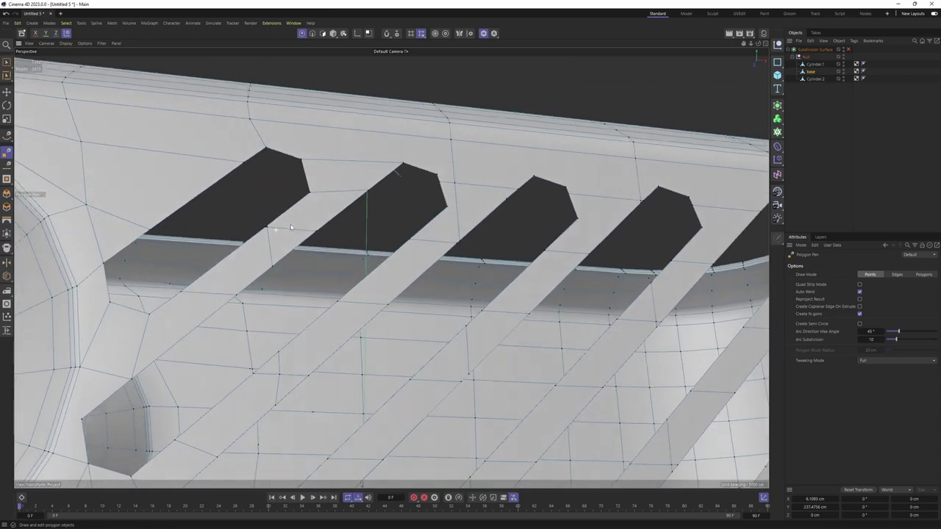
{"action": "mouse_move", "coordinate": [319, 238]}
{"action": "left_mouse_down", "text": "alt"}
{"action": "mouse_move", "coordinate": [306, 253]}
{"action": "mouse_move", "coordinate": [212, 288]}
{"action": "mouse_move", "coordinate": [300, 216]}
{"action": "mouse_move", "coordinate": [325, 235]}
{"action": "left_mouse_up", "text": "alt"}
- Box-select the upper half of the housing's polygons in Top view and hide them
{"action": "key", "text": "ctrl+a"}
{"action": "key", "text": "0"}
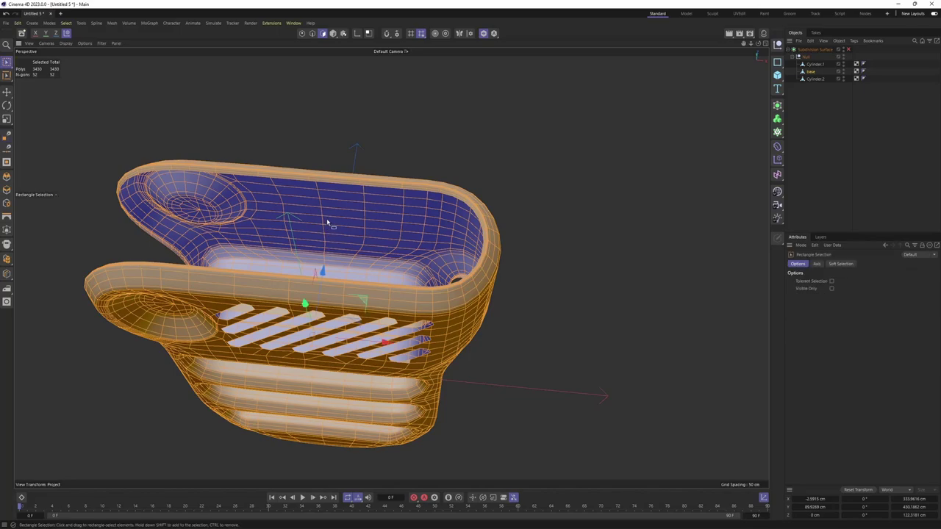
{"action": "key", "text": "F2"}
{"action": "left_click_drag", "start_coordinate": [100, 155], "coordinate": [634, 273]}
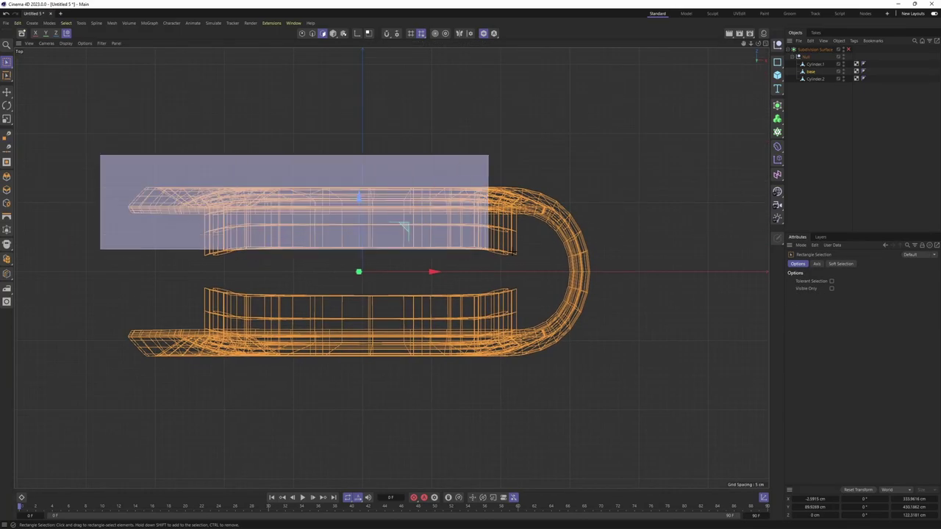
{"action": "key", "text": "F1"}
{"action": "left_click", "coordinate": [81, 23]}
{"action": "mouse_move", "coordinate": [67, 23]}
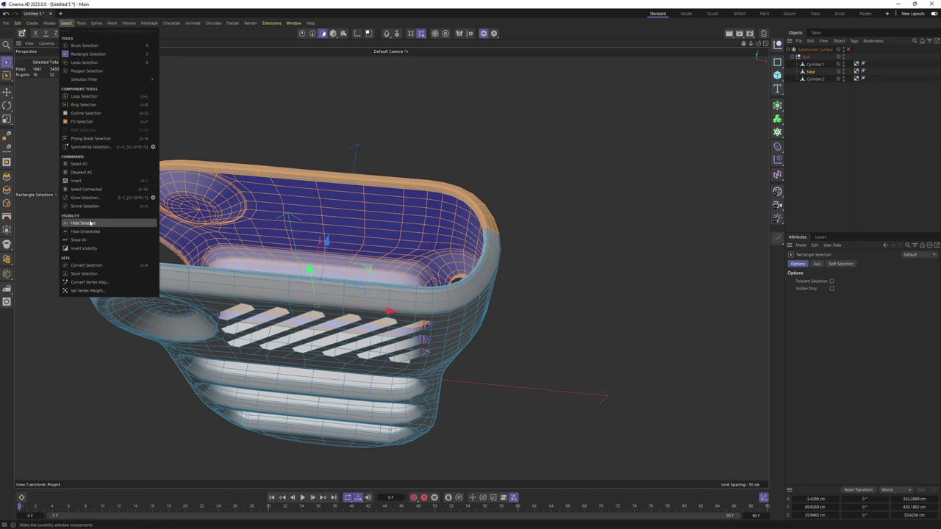
{"action": "left_click", "coordinate": [83, 222]}
- Return to a maximized Perspective view and reactivate the Polygon Pen
{"action": "key", "text": "F4"}
{"action": "middle_click", "coordinate": [556, 338]}
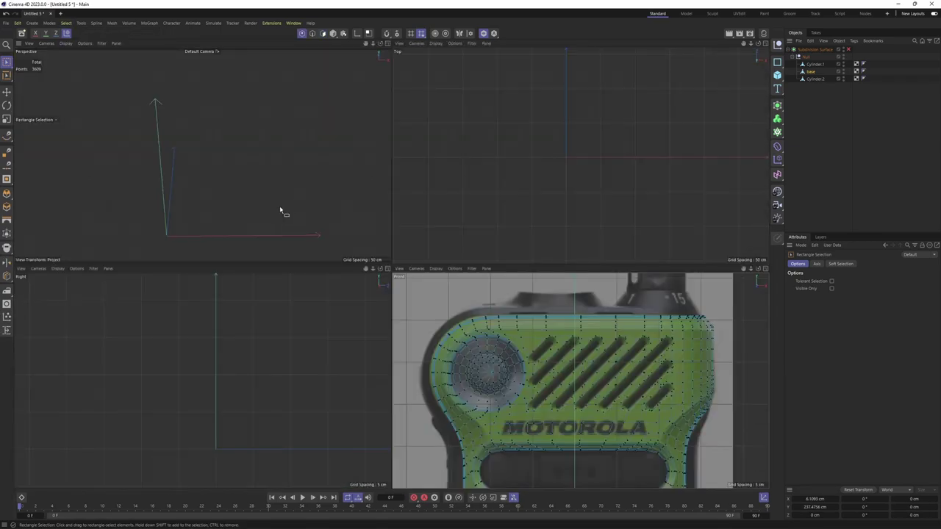
{"action": "middle_click", "coordinate": [284, 210]}
{"action": "right_click", "coordinate": [297, 190]}
{"action": "left_click", "coordinate": [324, 211]}
- Weld vertices onto the top corners of two right-hand slots, undoing a stray extra point
{"action": "scroll", "coordinate": [232, 259], "scroll_direction": "up", "scroll_amount": 3}
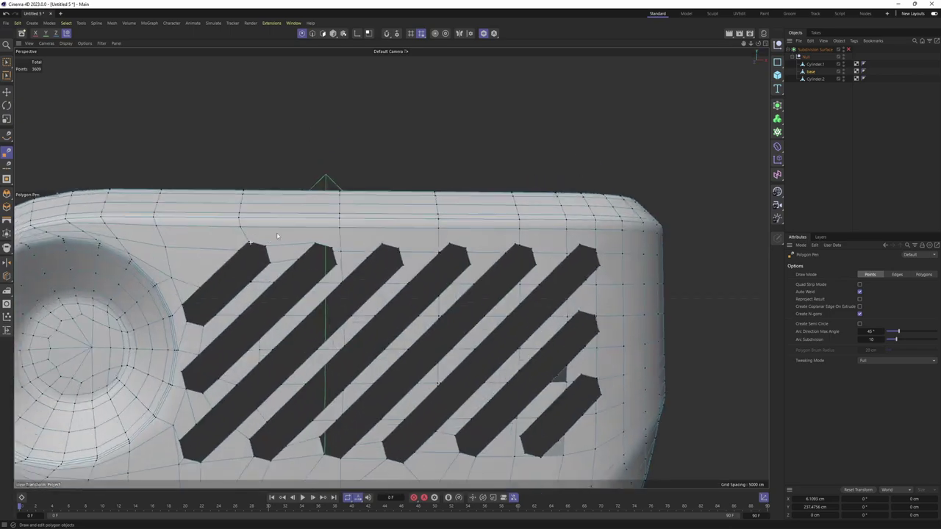
{"action": "scroll", "coordinate": [342, 214], "scroll_direction": "up", "scroll_amount": 3}
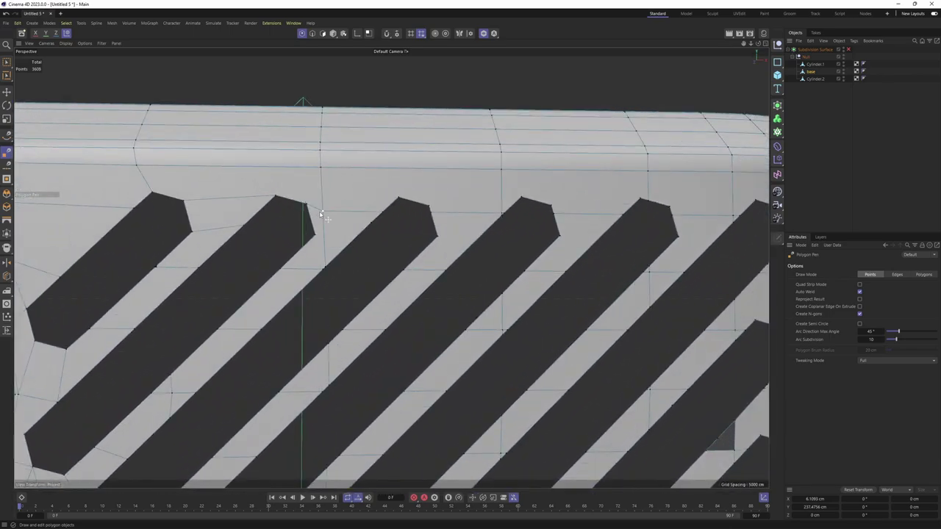
{"action": "left_click", "coordinate": [323, 233]}
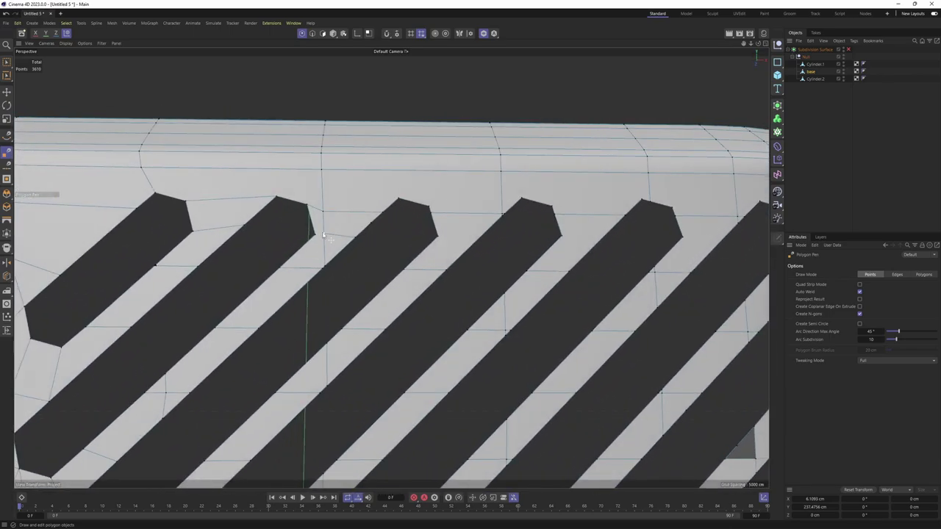
{"action": "key", "text": "ctrl+z"}
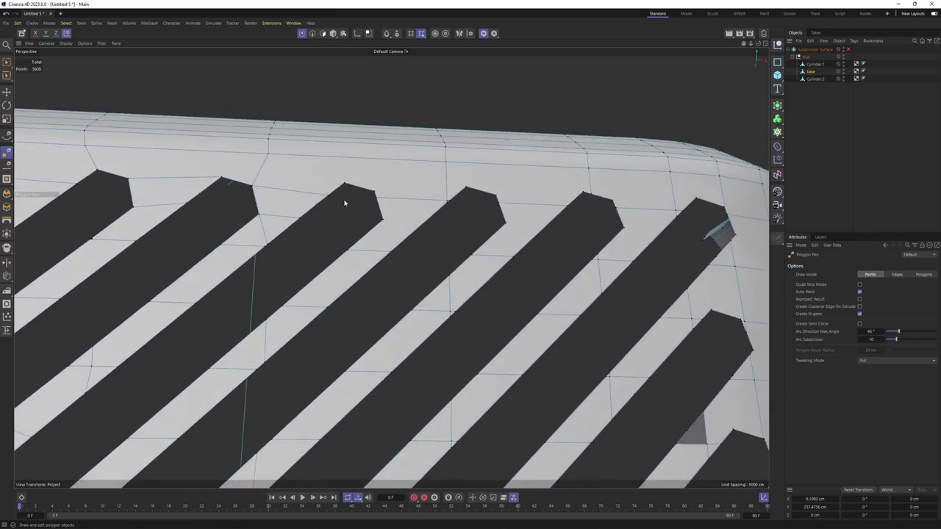
{"action": "left_click_drag", "start_coordinate": [345, 203], "coordinate": [309, 214], "text": "alt"}
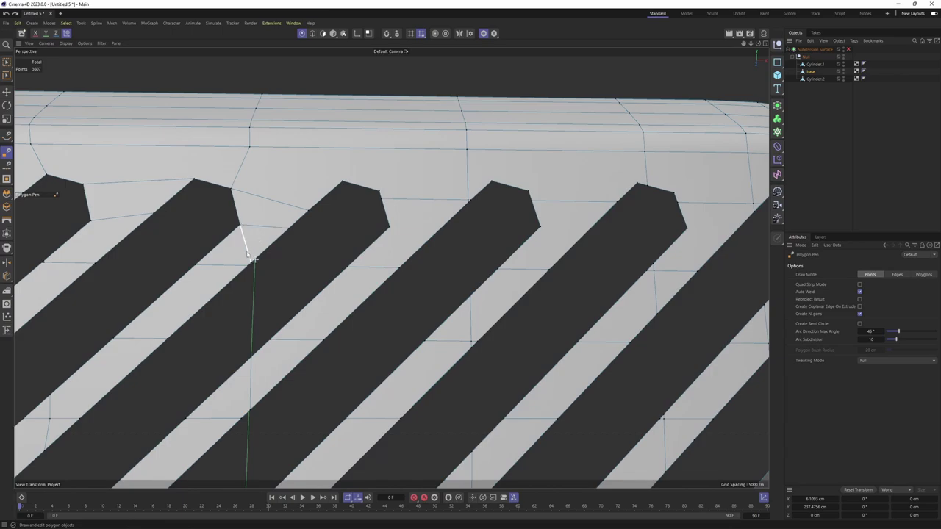
{"action": "mouse_move", "coordinate": [296, 235]}
{"action": "left_mouse_down", "text": "alt"}
{"action": "mouse_move", "coordinate": [367, 189]}
{"action": "mouse_move", "coordinate": [336, 232]}
{"action": "left_mouse_up", "text": "alt"}
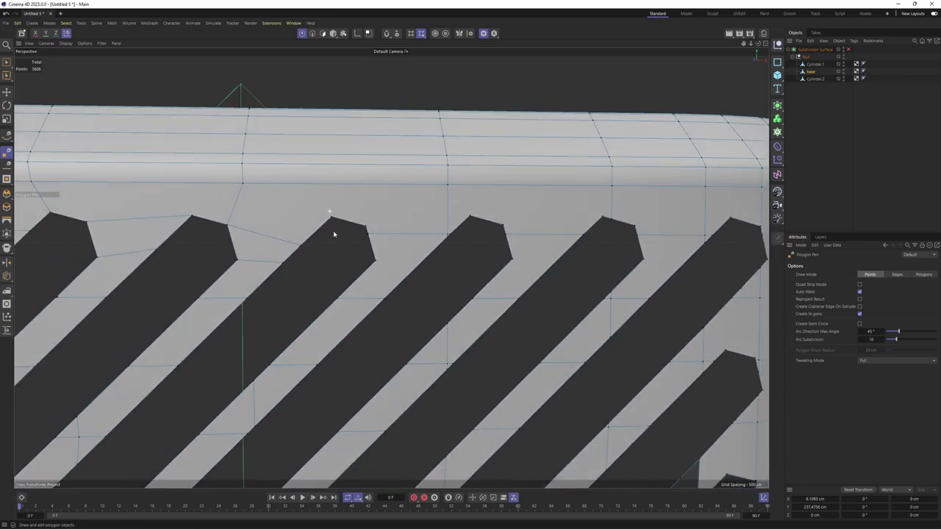
{"action": "left_click_drag", "start_coordinate": [371, 184], "coordinate": [311, 230], "text": "alt"}
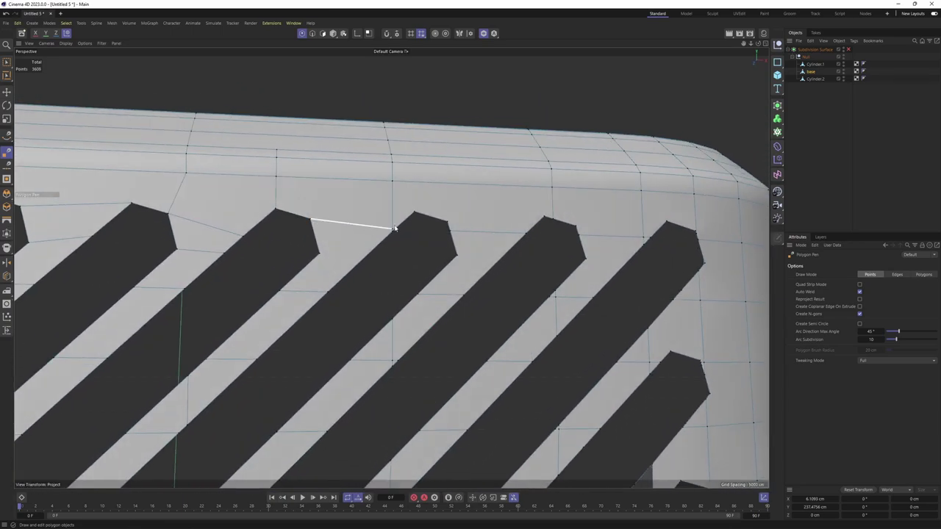
{"action": "mouse_move", "coordinate": [394, 228]}
{"action": "left_mouse_down", "text": "alt"}
{"action": "mouse_move", "coordinate": [349, 221]}
{"action": "mouse_move", "coordinate": [369, 200]}
{"action": "mouse_move", "coordinate": [291, 234]}
{"action": "left_mouse_up", "text": "alt"}
{"action": "left_click_drag", "start_coordinate": [378, 230], "coordinate": [335, 214], "text": "alt"}
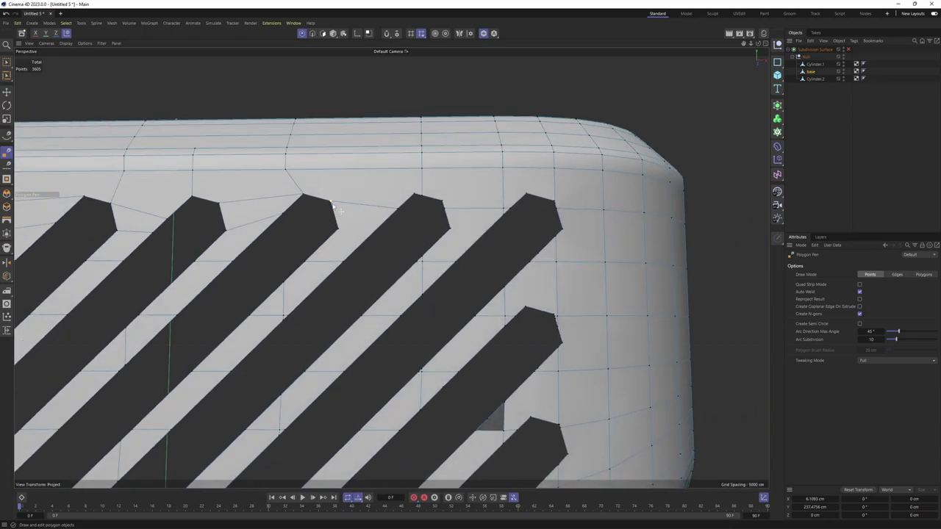
{"action": "mouse_move", "coordinate": [411, 206]}
{"action": "left_mouse_down"}
{"action": "mouse_move", "coordinate": [422, 200]}
{"action": "mouse_move", "coordinate": [406, 209]}
{"action": "left_mouse_up"}
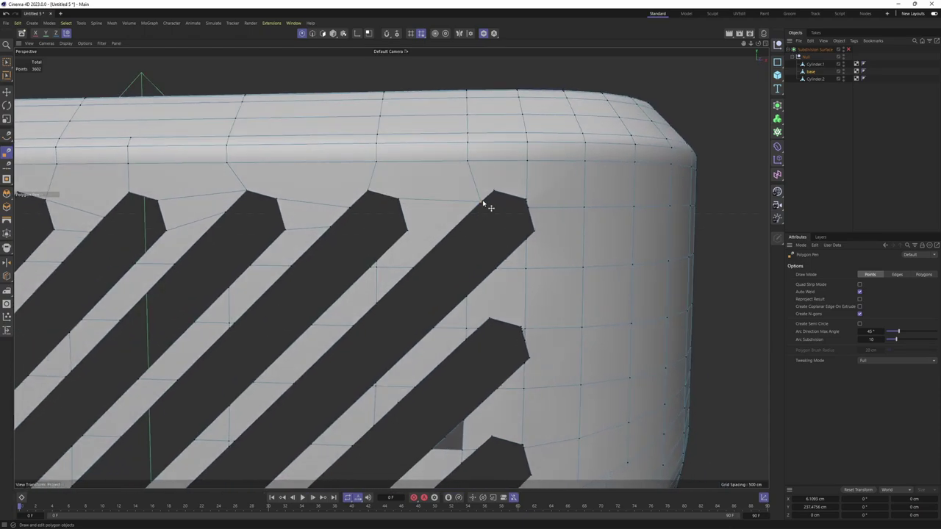
{"action": "left_click_drag", "start_coordinate": [483, 202], "coordinate": [492, 192]}
- Inspect the corrected right-hand slot ends from several angles near the housing corner
{"action": "middle_click_drag", "start_coordinate": [477, 220], "coordinate": [438, 204], "text": "alt"}
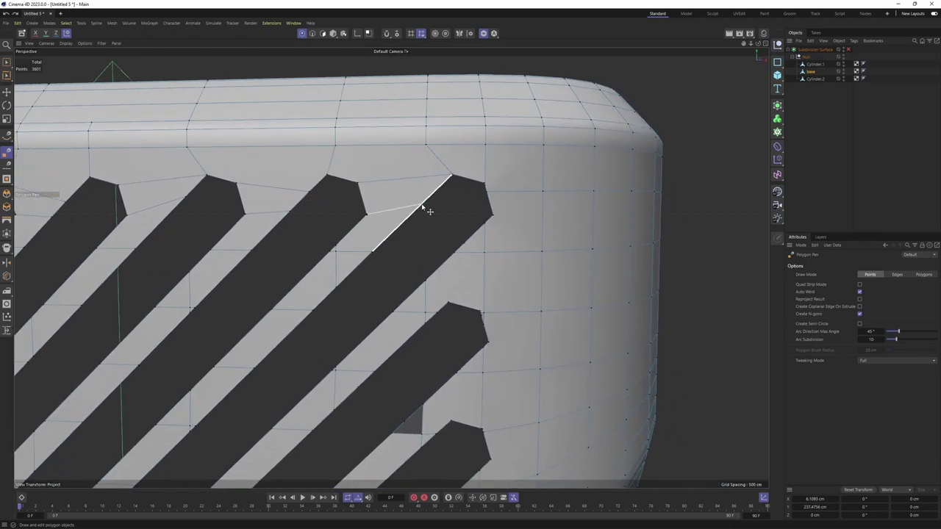
{"action": "mouse_move", "coordinate": [428, 199]}
{"action": "left_mouse_down", "text": "alt"}
{"action": "mouse_move", "coordinate": [353, 183]}
{"action": "mouse_move", "coordinate": [420, 197]}
{"action": "left_mouse_up", "text": "alt"}
{"action": "mouse_move", "coordinate": [420, 197]}
{"action": "right_mouse_down", "text": "alt"}
{"action": "mouse_move", "coordinate": [463, 162]}
{"action": "mouse_move", "coordinate": [463, 211]}
{"action": "mouse_move", "coordinate": [430, 241]}
{"action": "right_mouse_up", "text": "alt"}
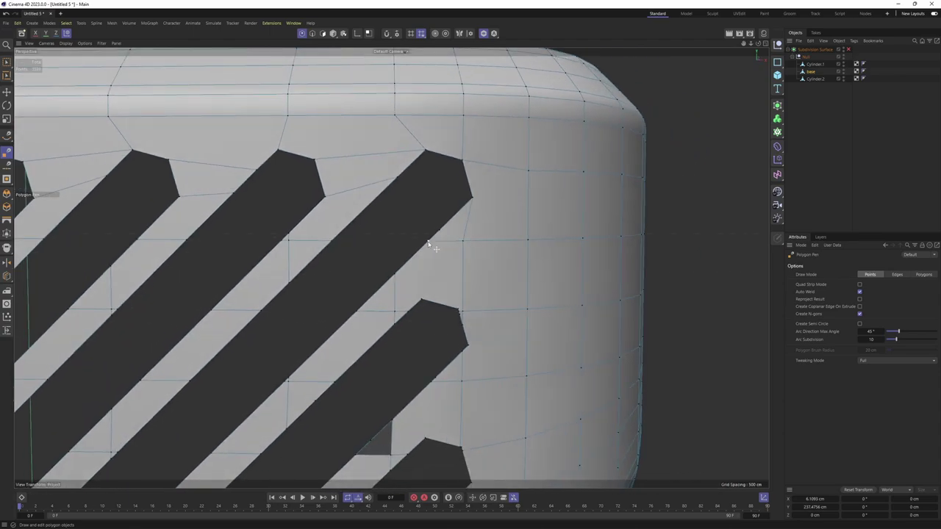
{"action": "mouse_move", "coordinate": [478, 225]}
{"action": "left_mouse_down", "text": "alt"}
{"action": "mouse_move", "coordinate": [382, 216]}
{"action": "mouse_move", "coordinate": [375, 234]}
{"action": "left_mouse_up", "text": "alt"}
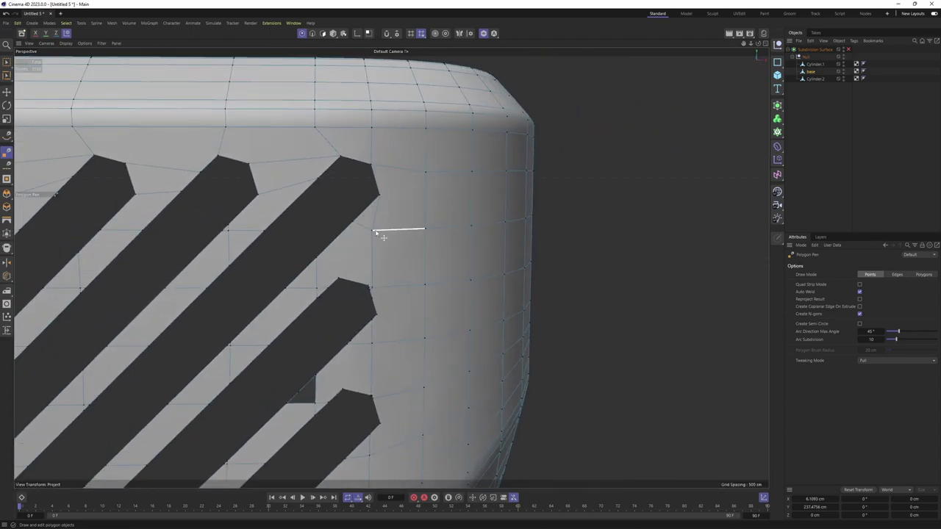
{"action": "scroll", "coordinate": [371, 298], "scroll_direction": "up", "scroll_amount": 3}
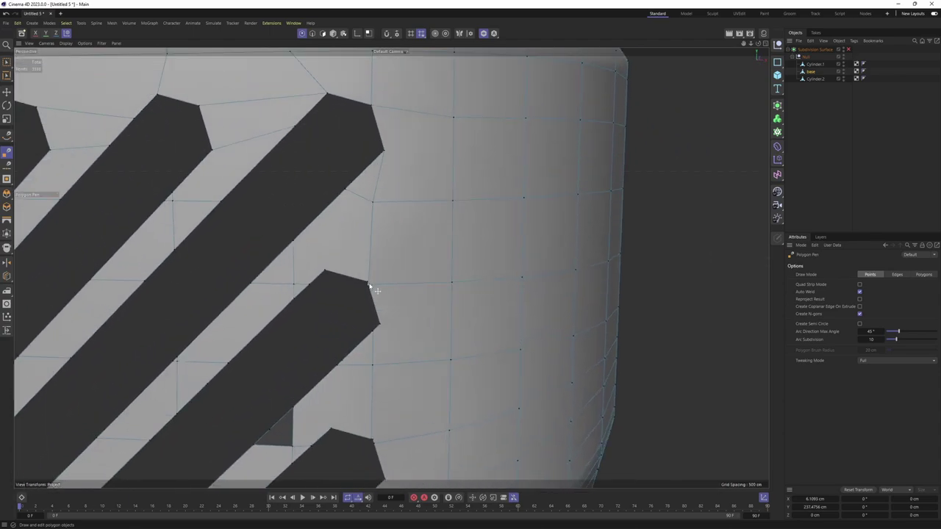
{"action": "scroll", "coordinate": [360, 280], "scroll_direction": "down", "scroll_amount": 2}
{"action": "scroll", "coordinate": [338, 279], "scroll_direction": "up", "scroll_amount": 1}
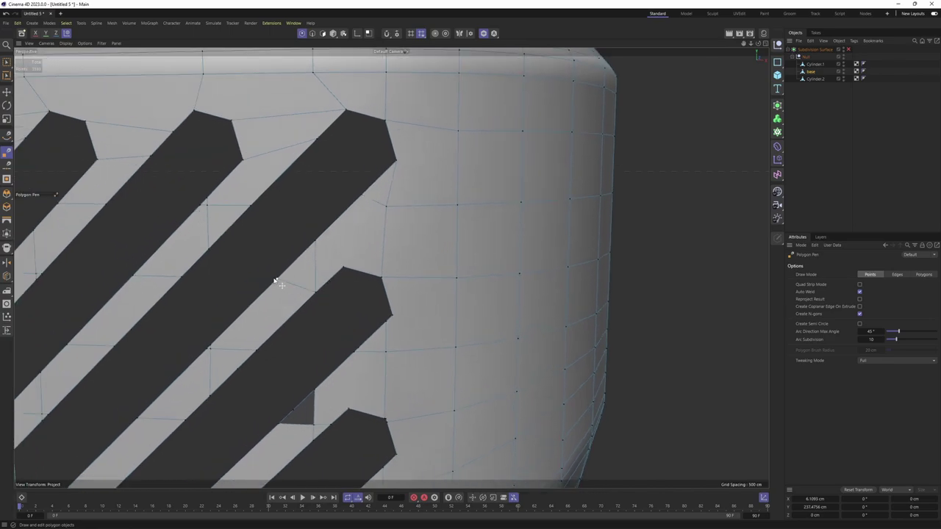
{"action": "scroll", "coordinate": [346, 221], "scroll_direction": "down", "scroll_amount": 2}
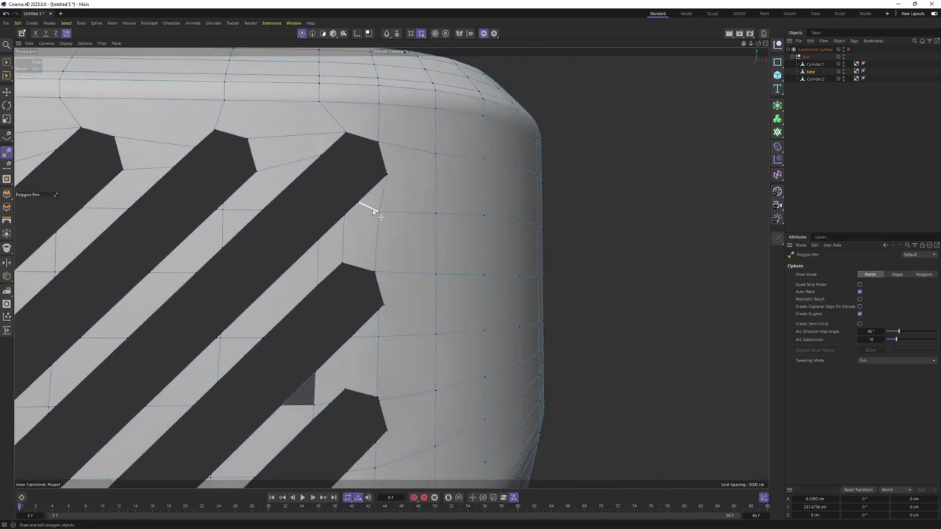
- Weld the stray vertex onto the lower-right slot corner
{"action": "left_click_drag", "start_coordinate": [374, 212], "coordinate": [382, 217], "text": "alt"}
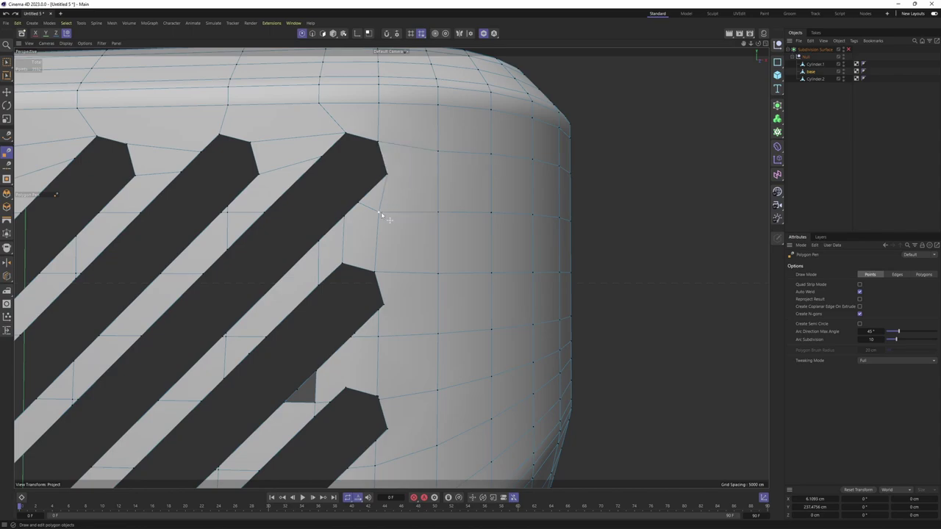
{"action": "scroll", "coordinate": [378, 210], "scroll_direction": "down", "scroll_amount": 1}
{"action": "scroll", "coordinate": [392, 230], "scroll_direction": "down", "scroll_amount": 1}
{"action": "scroll", "coordinate": [349, 253], "scroll_direction": "up", "scroll_amount": 2}
{"action": "scroll", "coordinate": [330, 235], "scroll_direction": "up", "scroll_amount": 1}
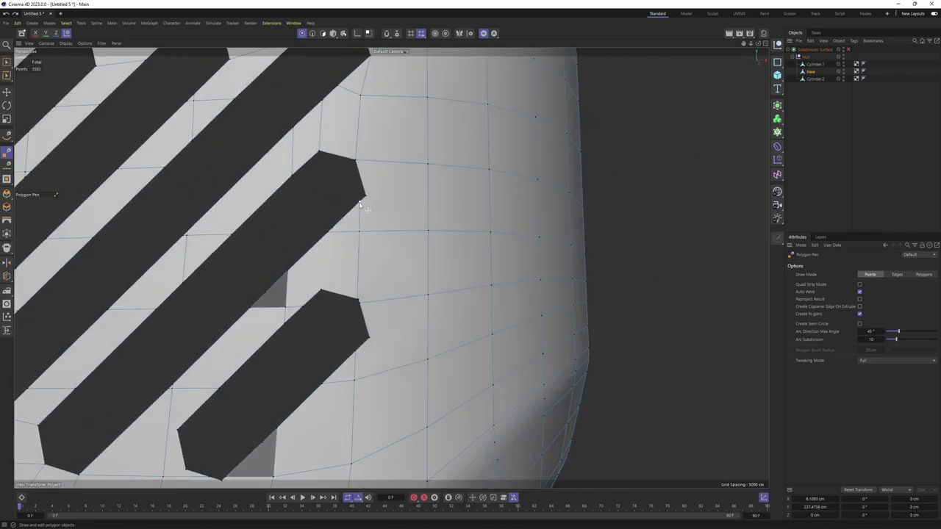
{"action": "mouse_move", "coordinate": [330, 232]}
{"action": "left_mouse_down", "text": "alt"}
{"action": "mouse_move", "coordinate": [381, 286]}
{"action": "mouse_move", "coordinate": [343, 237]}
{"action": "left_mouse_up", "text": "alt"}
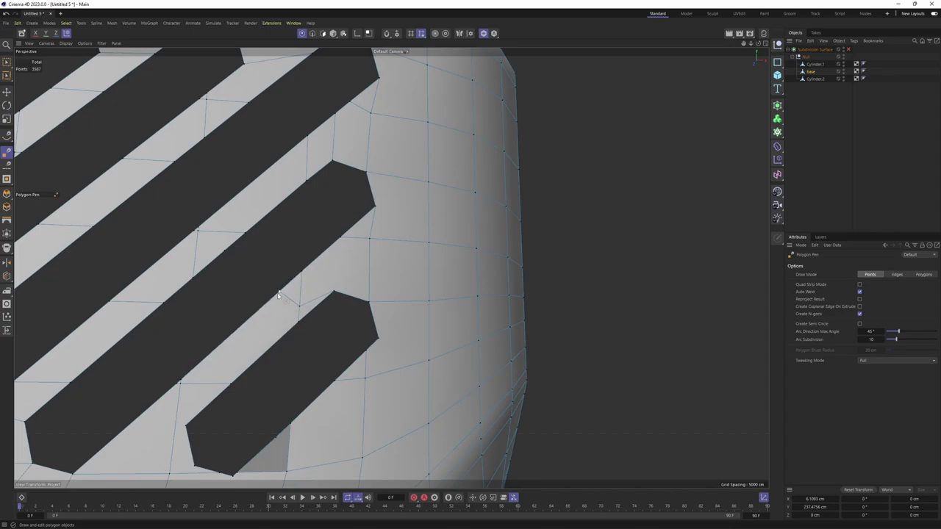
{"action": "mouse_move", "coordinate": [299, 308]}
{"action": "left_mouse_down"}
{"action": "mouse_move", "coordinate": [333, 292]}
{"action": "mouse_move", "coordinate": [337, 255]}
{"action": "left_mouse_up"}
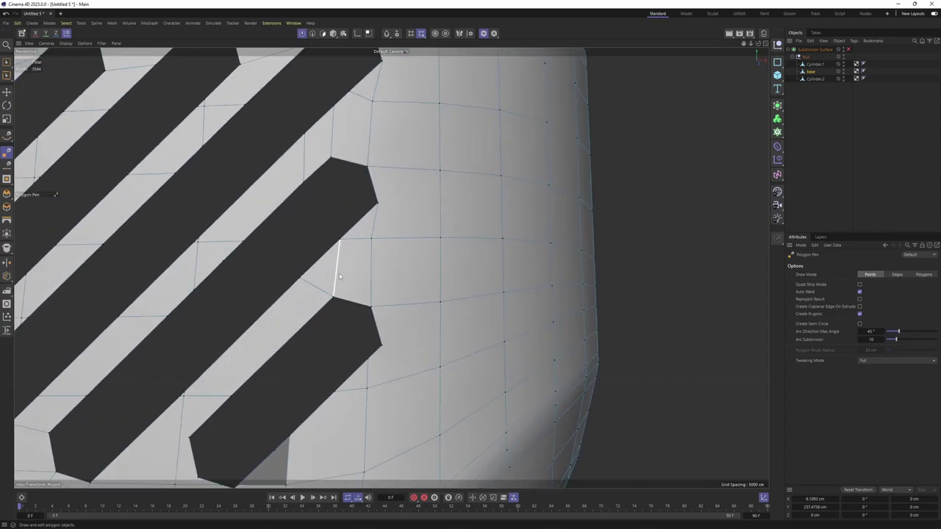
- Draw a new edge from the lower slot corner to the neighbouring vertex
{"action": "scroll", "coordinate": [339, 276], "scroll_direction": "down", "scroll_amount": 3}
{"action": "scroll", "coordinate": [335, 277], "scroll_direction": "up", "scroll_amount": 2}
{"action": "left_click_drag", "start_coordinate": [352, 270], "coordinate": [332, 274], "text": "alt"}
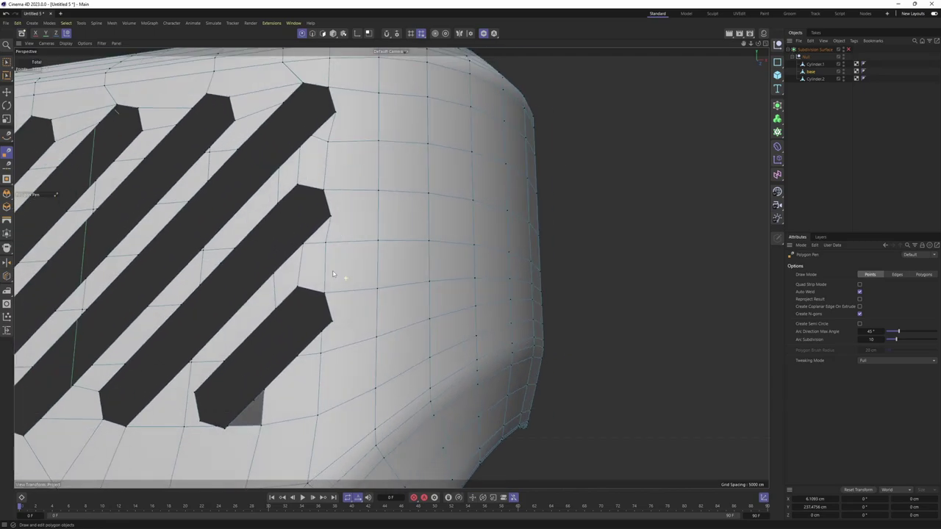
{"action": "scroll", "coordinate": [332, 273], "scroll_direction": "down", "scroll_amount": 2}
{"action": "mouse_move", "coordinate": [348, 227]}
{"action": "left_mouse_down", "text": "alt"}
{"action": "mouse_move", "coordinate": [330, 250]}
{"action": "mouse_move", "coordinate": [352, 269]}
{"action": "left_mouse_up", "text": "alt"}
{"action": "scroll", "coordinate": [330, 249], "scroll_direction": "down", "scroll_amount": 1}
{"action": "scroll", "coordinate": [330, 279], "scroll_direction": "up", "scroll_amount": 2}
{"action": "scroll", "coordinate": [328, 280], "scroll_direction": "up", "scroll_amount": 2}
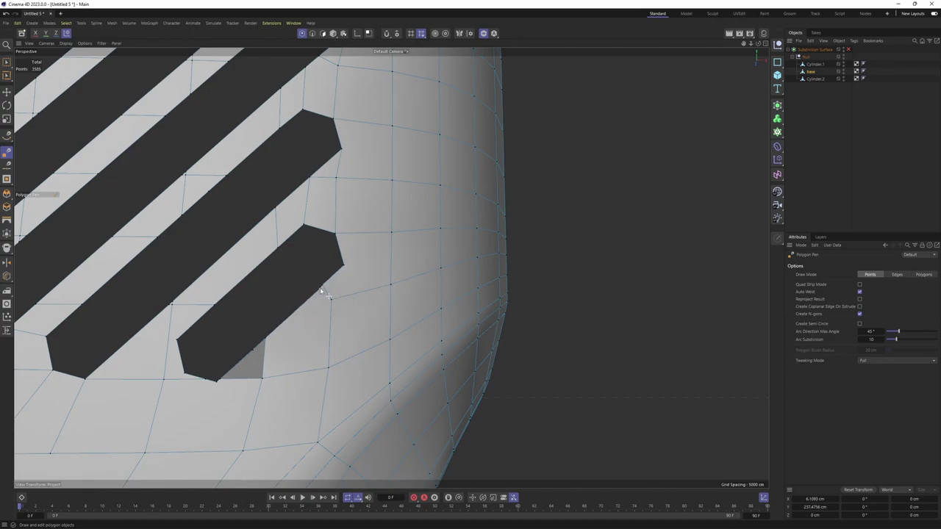
{"action": "scroll", "coordinate": [328, 289], "scroll_direction": "down", "scroll_amount": 2}
{"action": "scroll", "coordinate": [388, 267], "scroll_direction": "up", "scroll_amount": 2}
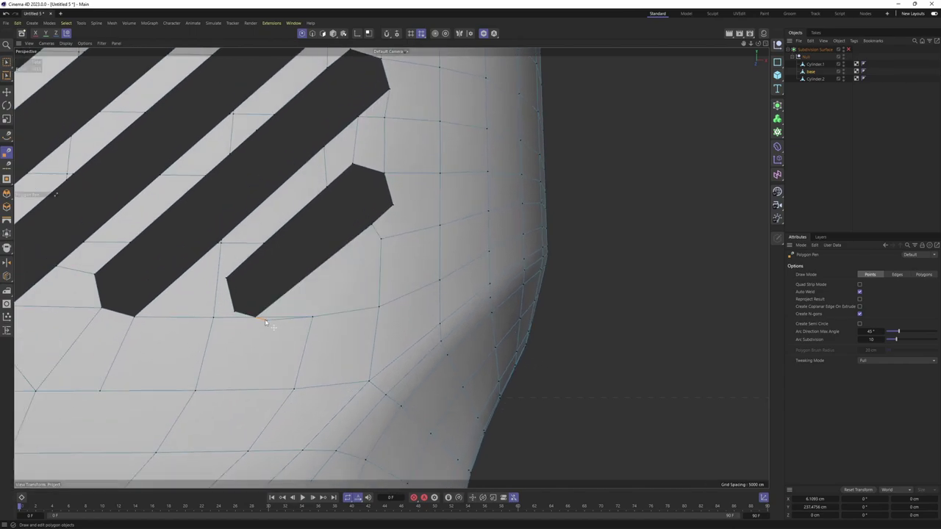
{"action": "middle_click_drag", "start_coordinate": [265, 324], "coordinate": [312, 283], "text": "alt"}
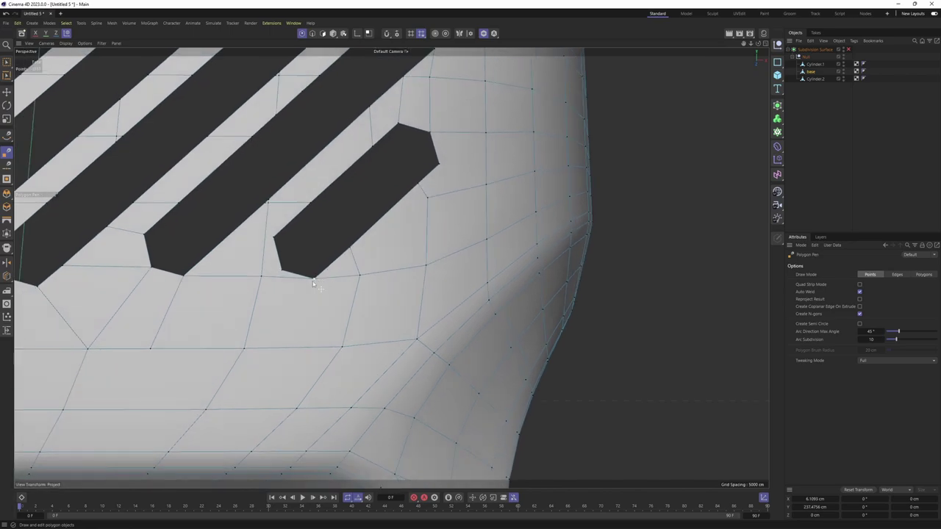
{"action": "left_click", "coordinate": [342, 344]}
{"action": "left_click", "coordinate": [416, 341]}
- Add more edges linking new points below the lowest slot to the nearby slot vertices
{"action": "scroll", "coordinate": [425, 213], "scroll_direction": "up", "scroll_amount": 1}
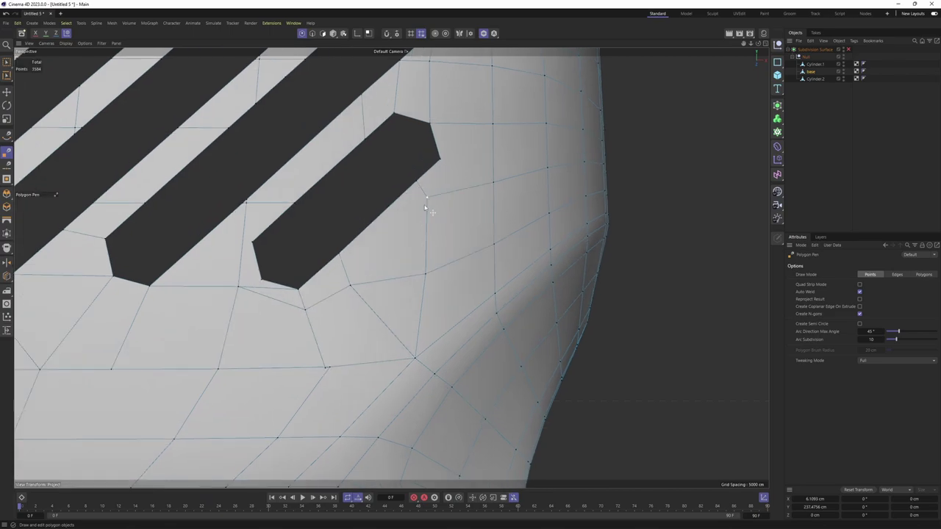
{"action": "left_click", "coordinate": [351, 285]}
{"action": "middle_click_drag", "start_coordinate": [352, 285], "coordinate": [416, 276]}
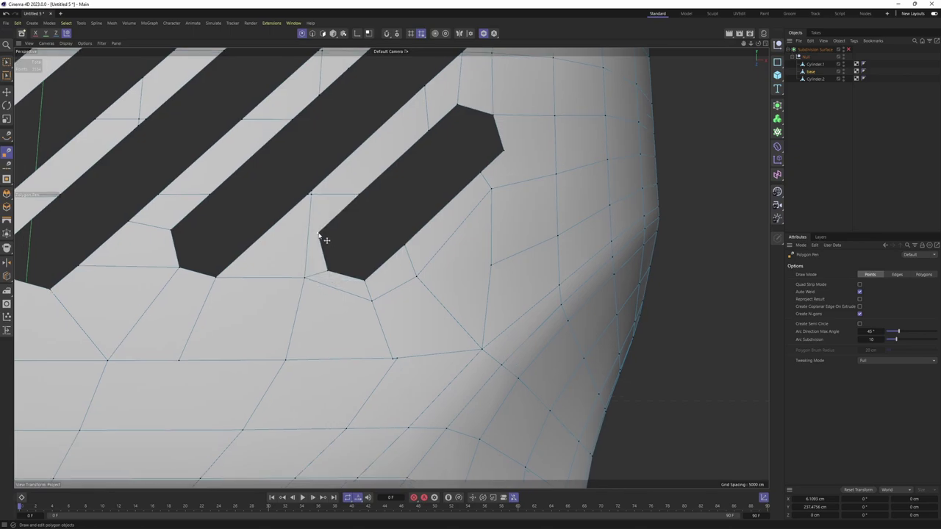
{"action": "left_click", "coordinate": [252, 248]}
{"action": "scroll", "coordinate": [316, 220], "scroll_direction": "down", "scroll_amount": 2}
{"action": "scroll", "coordinate": [313, 239], "scroll_direction": "up", "scroll_amount": 2}
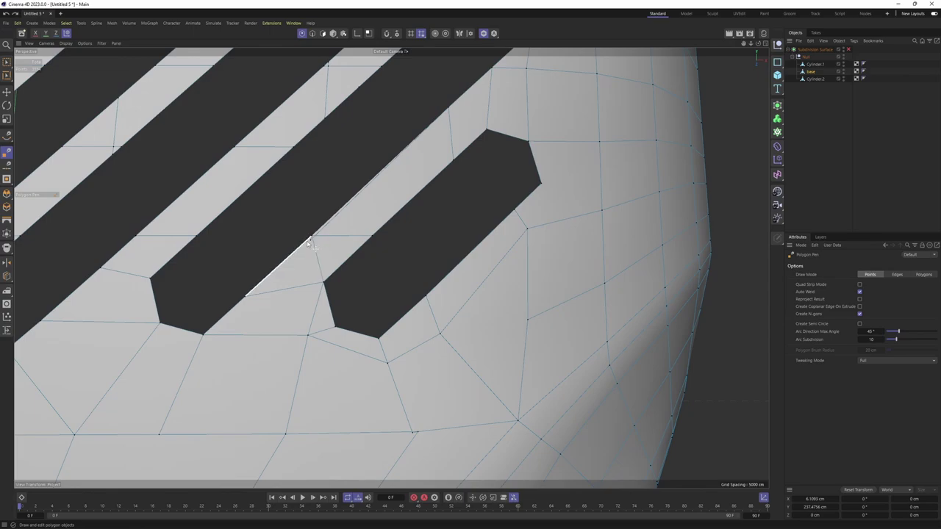
{"action": "scroll", "coordinate": [312, 242], "scroll_direction": "up", "scroll_amount": 2}
{"action": "mouse_move", "coordinate": [309, 245]}
{"action": "left_mouse_down", "text": "alt"}
{"action": "mouse_move", "coordinate": [460, 219]}
{"action": "mouse_move", "coordinate": [429, 210]}
{"action": "mouse_move", "coordinate": [388, 175]}
{"action": "left_mouse_up", "text": "alt"}
{"action": "scroll", "coordinate": [388, 233], "scroll_direction": "down", "scroll_amount": 3}
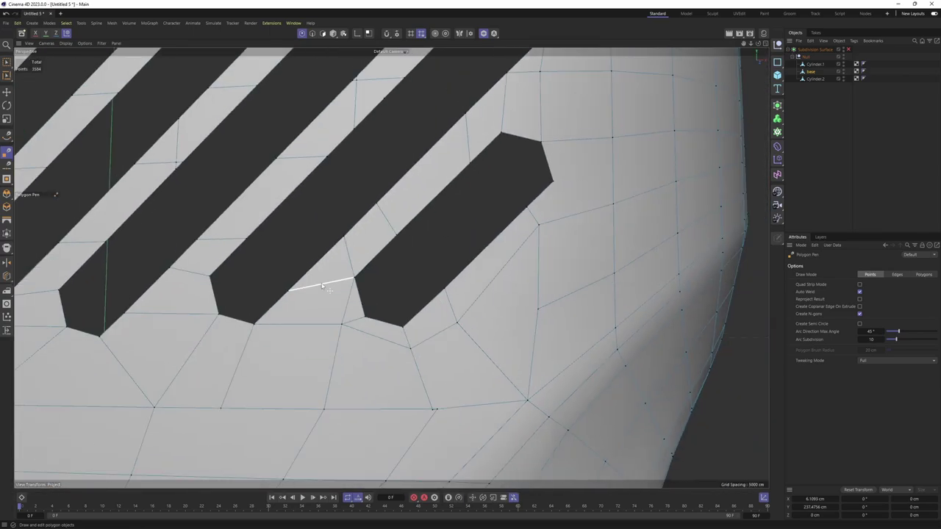
{"action": "mouse_move", "coordinate": [347, 305]}
{"action": "left_mouse_down", "text": "alt"}
{"action": "mouse_move", "coordinate": [374, 294]}
{"action": "mouse_move", "coordinate": [390, 267]}
{"action": "mouse_move", "coordinate": [285, 319]}
{"action": "left_mouse_up", "text": "alt"}
{"action": "left_click", "coordinate": [268, 308]}
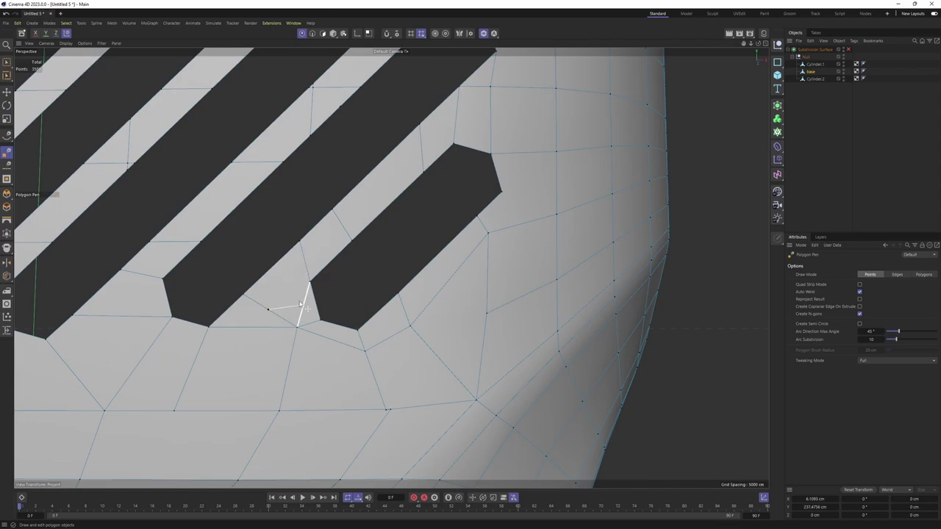
- Briefly switch to the Slide tool, then return to the Polygon Pen and reframe the slots
{"action": "scroll", "coordinate": [284, 310], "scroll_direction": "down", "scroll_amount": 3}
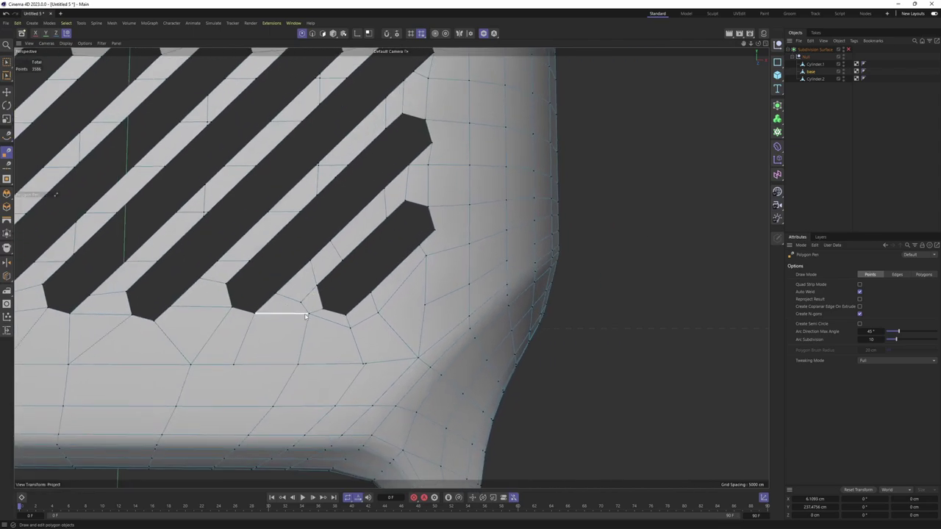
{"action": "key", "text": "m"}
{"action": "key", "text": "o"}
{"action": "key", "text": "m"}
{"action": "key", "text": "e"}
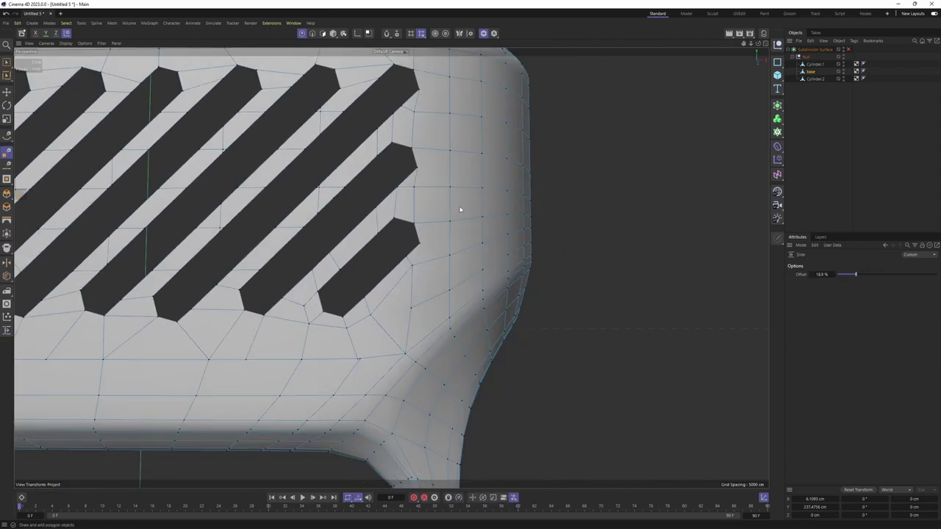
{"action": "mouse_move", "coordinate": [460, 208]}
{"action": "left_mouse_down", "text": "alt"}
{"action": "mouse_move", "coordinate": [413, 264]}
{"action": "mouse_move", "coordinate": [399, 266]}
{"action": "mouse_move", "coordinate": [340, 213]}
{"action": "left_mouse_up", "text": "alt"}
{"action": "scroll", "coordinate": [413, 264], "scroll_direction": "up", "scroll_amount": 3}
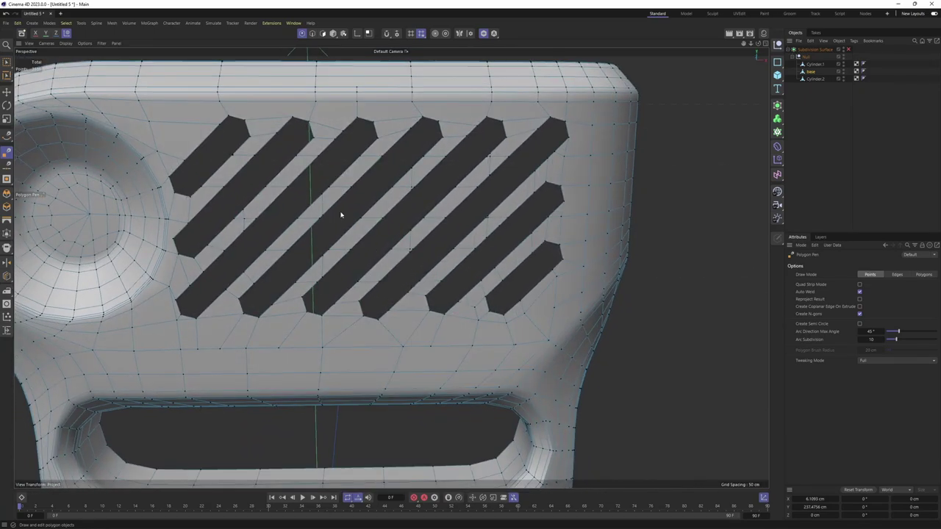
{"action": "scroll", "coordinate": [231, 147], "scroll_direction": "up", "scroll_amount": 3}
{"action": "scroll", "coordinate": [231, 147], "scroll_direction": "up", "scroll_amount": 2}
{"action": "scroll", "coordinate": [409, 283], "scroll_direction": "down", "scroll_amount": 3}
{"action": "scroll", "coordinate": [346, 204], "scroll_direction": "up", "scroll_amount": 3}
{"action": "scroll", "coordinate": [239, 155], "scroll_direction": "up", "scroll_amount": 2}
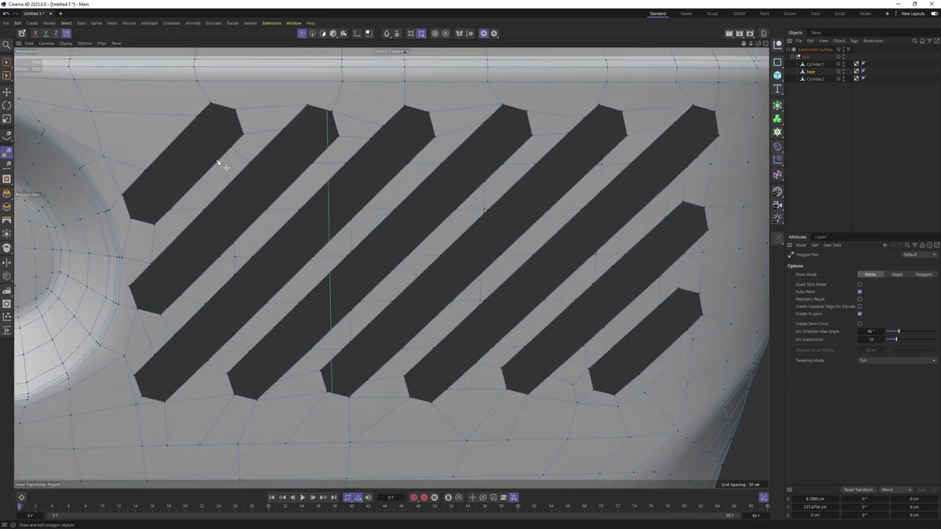
{"action": "scroll", "coordinate": [221, 166], "scroll_direction": "up", "scroll_amount": 2}
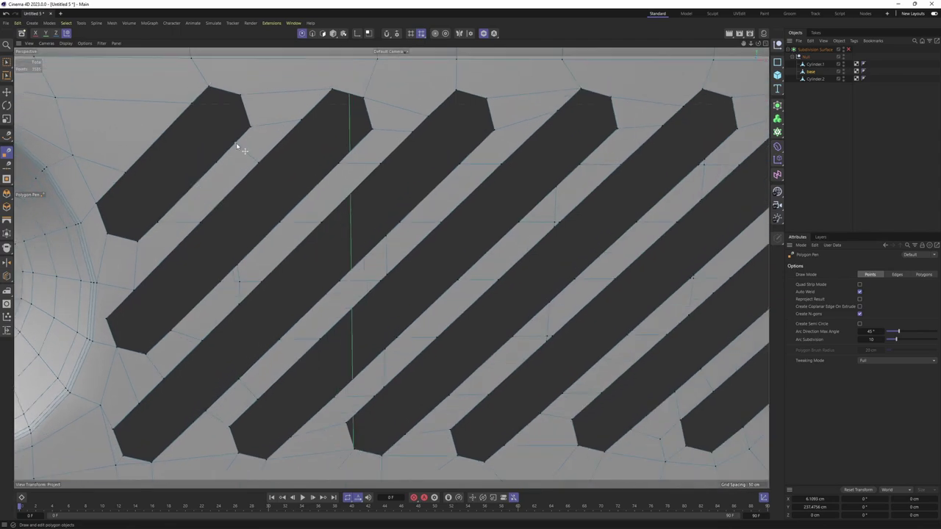
{"action": "scroll", "coordinate": [246, 158], "scroll_direction": "down", "scroll_amount": 4}
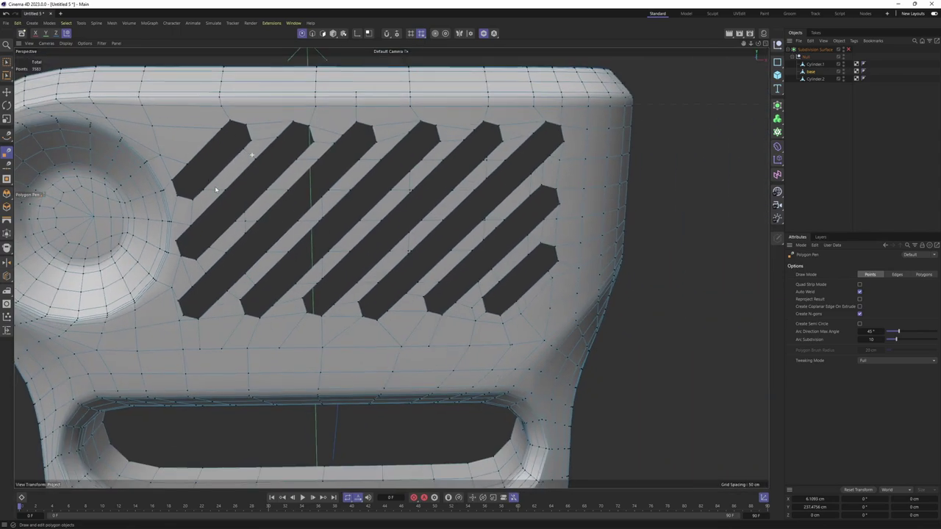
{"action": "scroll", "coordinate": [259, 200], "scroll_direction": "down", "scroll_amount": 2}
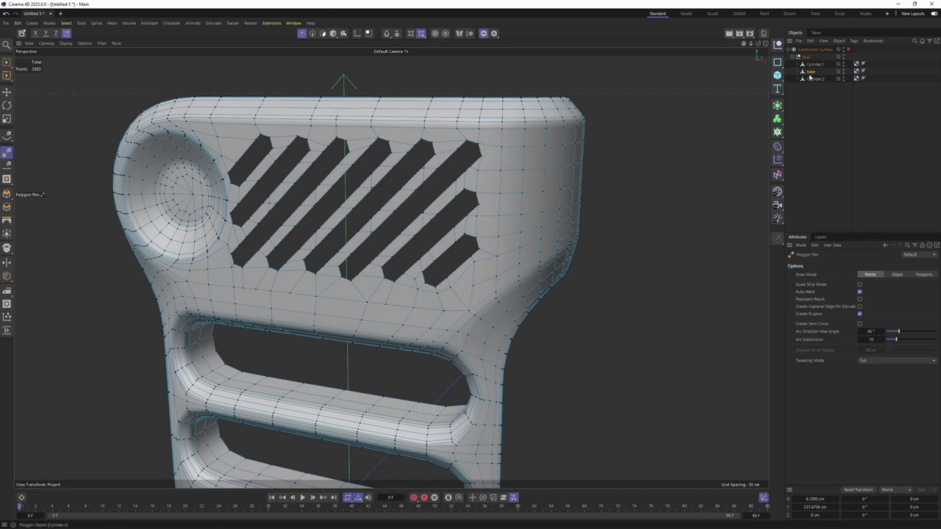
- Turn on Subdivision Surface smoothing and reactivate the Polygon Pen
{"action": "left_click", "coordinate": [846, 51]}
{"action": "scroll", "coordinate": [478, 176], "scroll_direction": "up", "scroll_amount": 3}
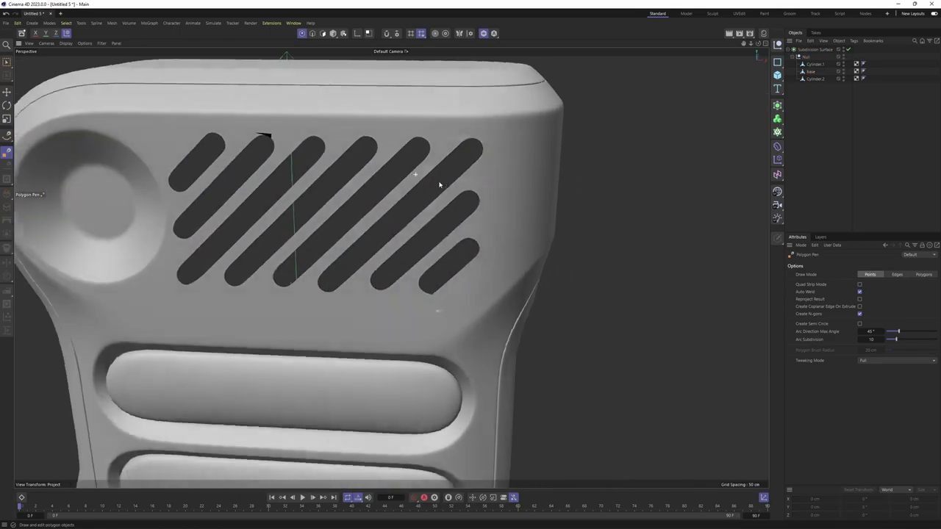
{"action": "mouse_move", "coordinate": [439, 184]}
{"action": "left_mouse_down", "text": "alt"}
{"action": "mouse_move", "coordinate": [377, 170]}
{"action": "mouse_move", "coordinate": [435, 120]}
{"action": "mouse_move", "coordinate": [502, 228]}
{"action": "mouse_move", "coordinate": [416, 147]}
{"action": "mouse_move", "coordinate": [423, 197]}
{"action": "left_mouse_up", "text": "alt"}
{"action": "right_click", "coordinate": [416, 149]}
{"action": "left_click", "coordinate": [437, 170]}
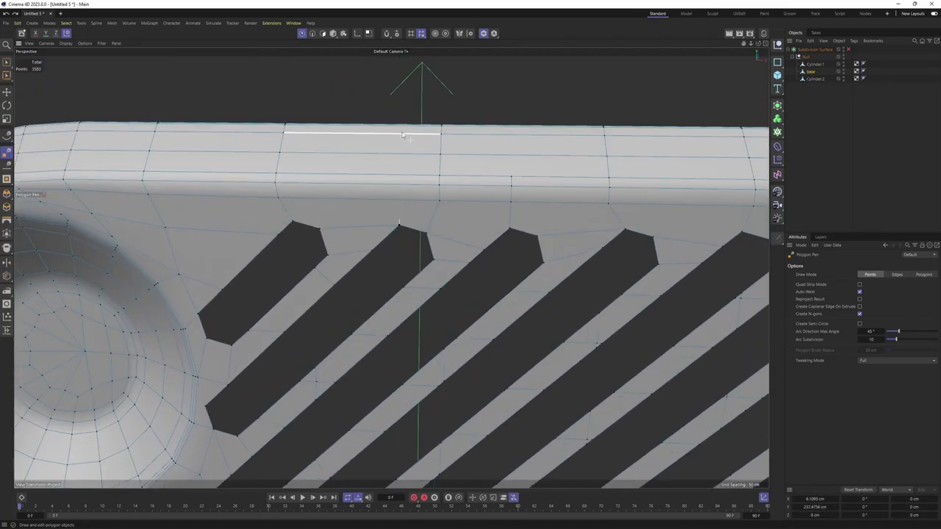
- Turn smoothing off to view the raw mesh around the grille and stepped lower part
{"action": "mouse_move", "coordinate": [401, 136]}
{"action": "left_mouse_down", "text": "alt"}
{"action": "mouse_move", "coordinate": [469, 186]}
{"action": "mouse_move", "coordinate": [409, 150]}
{"action": "mouse_move", "coordinate": [368, 220]}
{"action": "left_mouse_up", "text": "alt"}
{"action": "scroll", "coordinate": [367, 220], "scroll_direction": "up", "scroll_amount": 5}
{"action": "scroll", "coordinate": [385, 137], "scroll_direction": "down", "scroll_amount": 3}
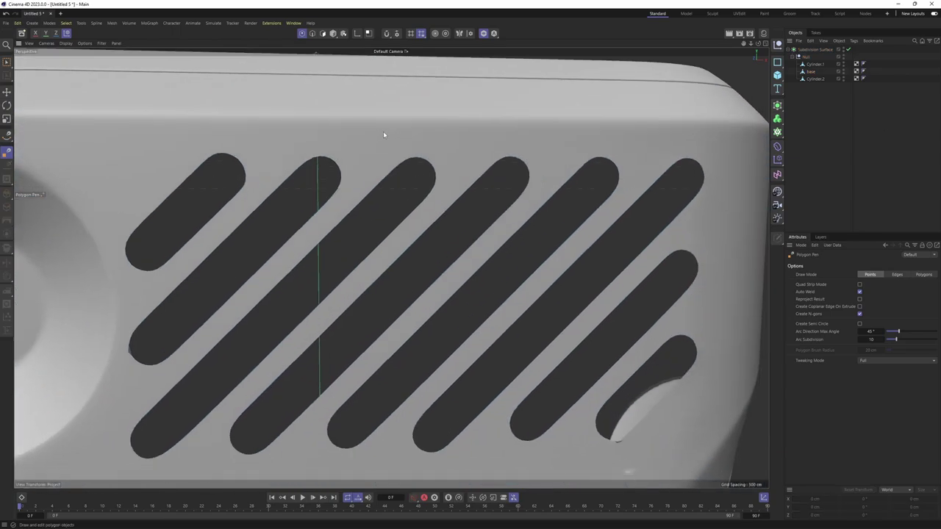
{"action": "left_click_drag", "start_coordinate": [384, 137], "coordinate": [431, 172], "text": "alt"}
{"action": "key", "text": "q"}
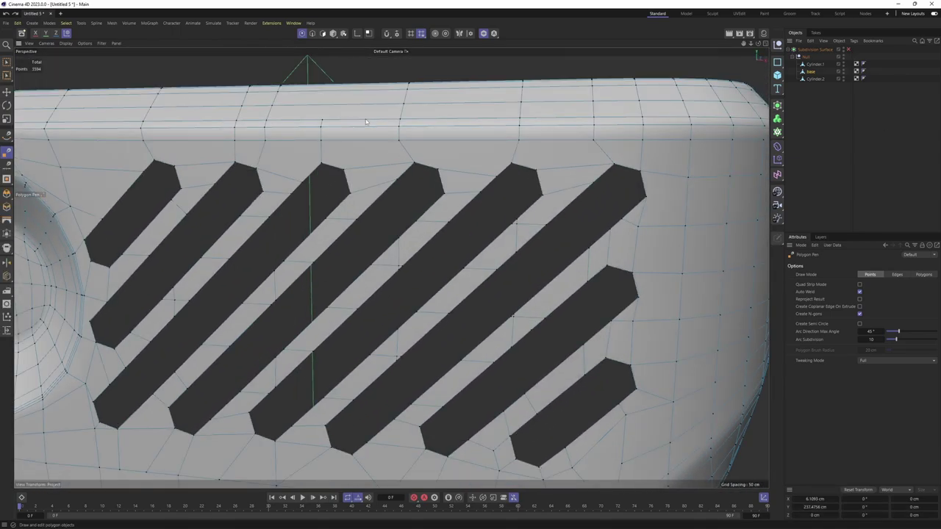
{"action": "key", "text": "k"}
{"action": "key", "text": "l"}
{"action": "key", "text": "m"}
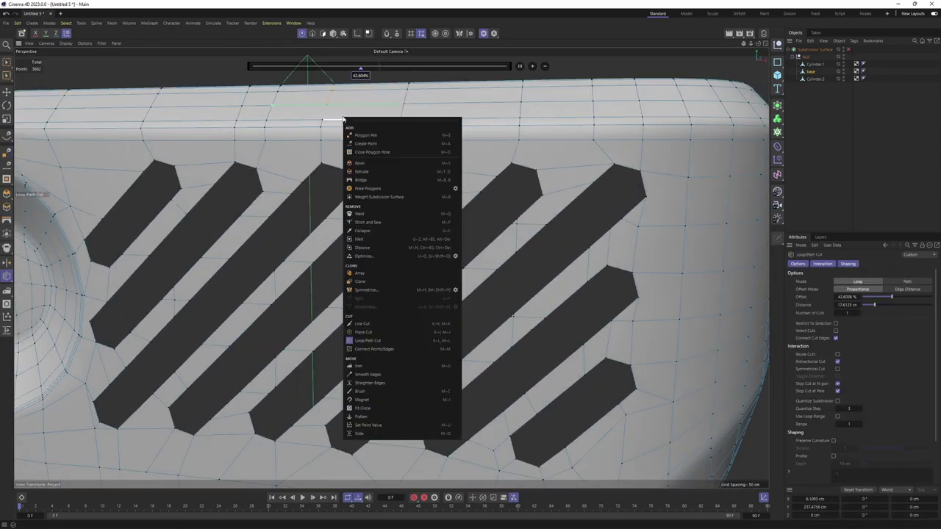
{"action": "key", "text": "e"}
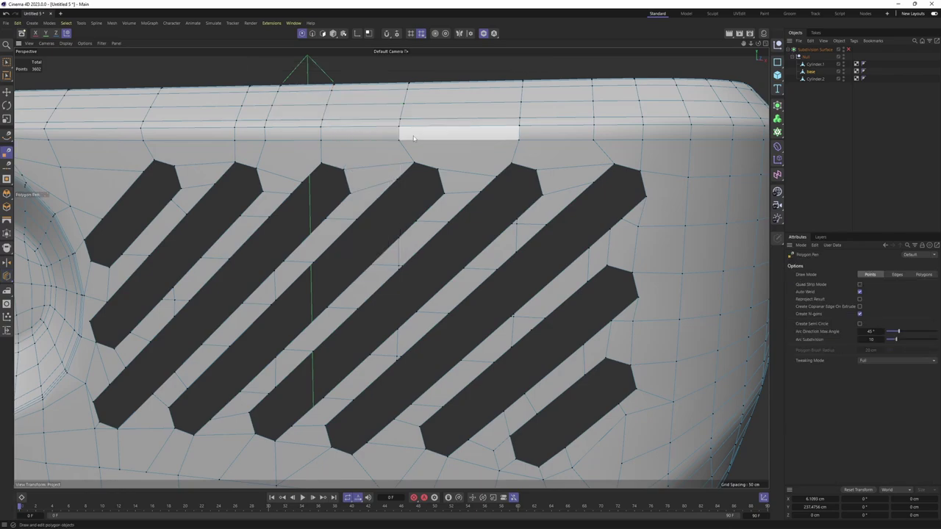
- Cut an edge loop across the housing top, then return to the Polygon Pen with smoothing on
{"action": "mouse_move", "coordinate": [413, 138]}
{"action": "left_mouse_down", "text": "alt"}
{"action": "mouse_move", "coordinate": [390, 267]}
{"action": "mouse_move", "coordinate": [376, 170]}
{"action": "mouse_move", "coordinate": [361, 178]}
{"action": "left_mouse_up", "text": "alt"}
{"action": "key", "text": "k"}
{"action": "key", "text": "l"}
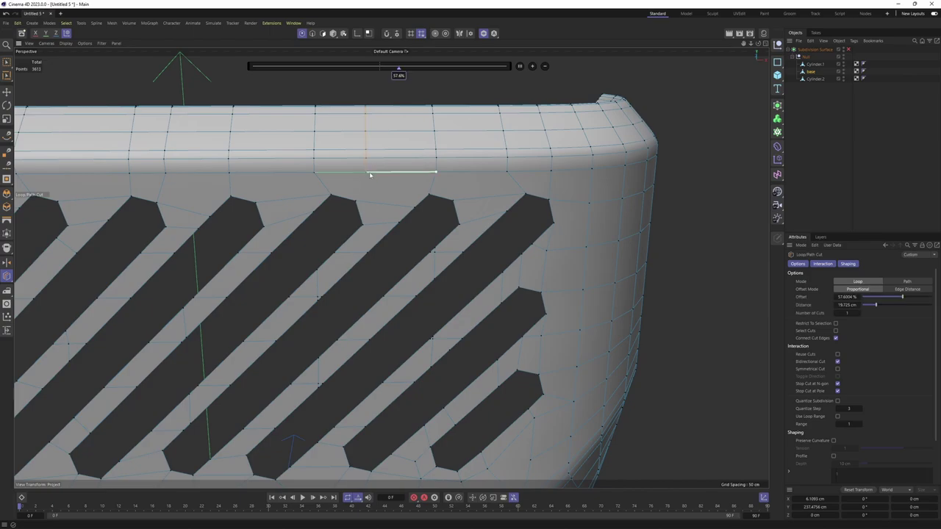
{"action": "left_click", "coordinate": [370, 175]}
{"action": "key", "text": "e"}
{"action": "key", "text": "m"}
{"action": "key", "text": "e"}
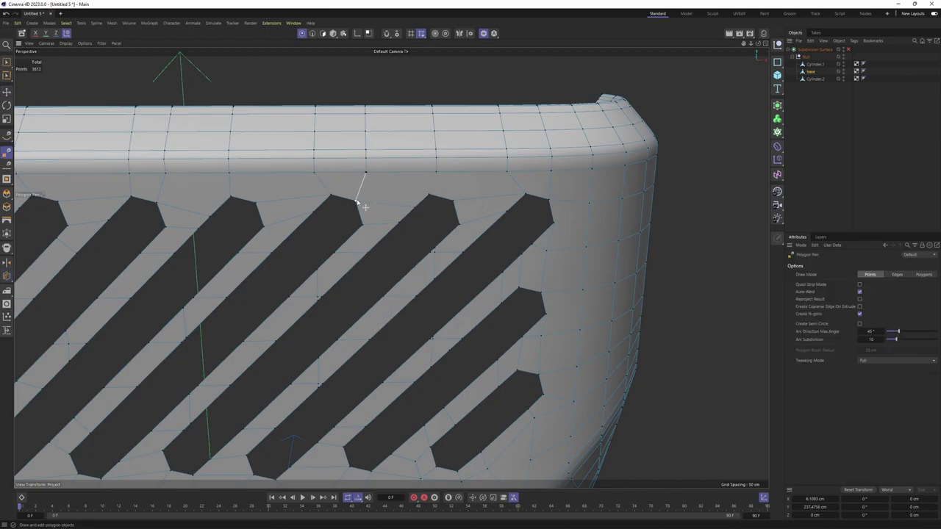
{"action": "key", "text": "q"}
{"action": "mouse_move", "coordinate": [490, 223]}
{"action": "left_mouse_down", "text": "alt"}
{"action": "mouse_move", "coordinate": [438, 172]}
{"action": "mouse_move", "coordinate": [486, 148]}
{"action": "left_mouse_up", "text": "alt"}
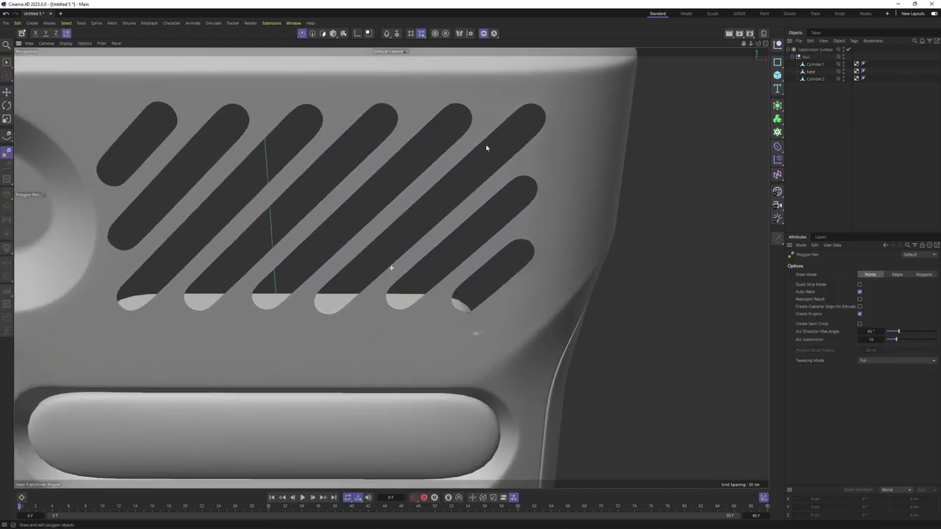
{"action": "scroll", "coordinate": [414, 193], "scroll_direction": "down", "scroll_amount": 3}
- Inspect the lower slot end from a frontal view, toggling smoothing on and off
{"action": "left_click_drag", "start_coordinate": [414, 193], "coordinate": [399, 193], "text": "alt"}
{"action": "key", "text": "q"}
{"action": "scroll", "coordinate": [223, 218], "scroll_direction": "up", "scroll_amount": 3}
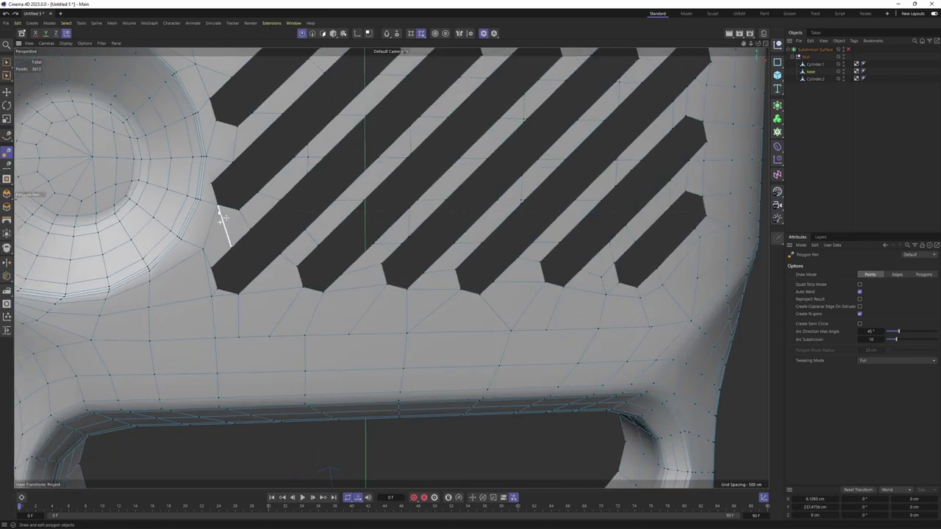
{"action": "scroll", "coordinate": [223, 218], "scroll_direction": "up", "scroll_amount": 3}
{"action": "scroll", "coordinate": [322, 200], "scroll_direction": "up", "scroll_amount": 3}
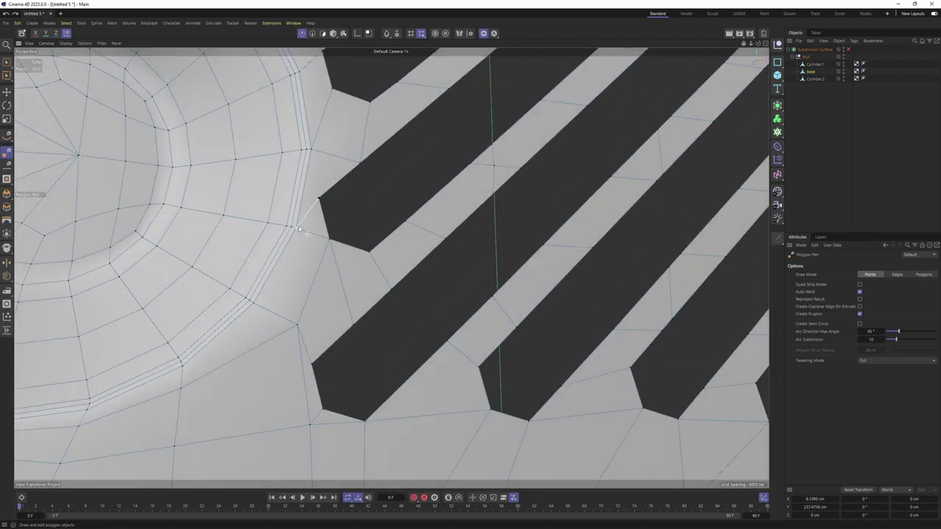
{"action": "left_click_drag", "start_coordinate": [351, 233], "coordinate": [311, 248], "text": "alt"}
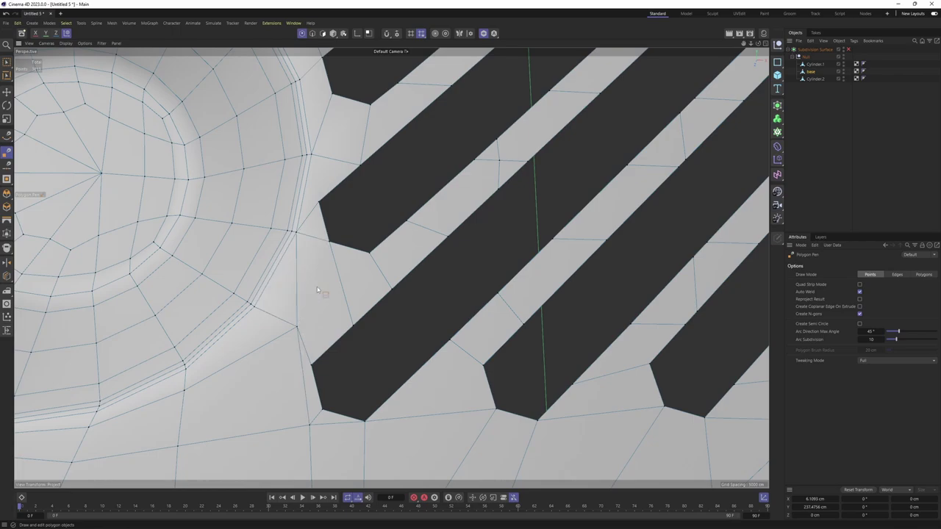
{"action": "scroll", "coordinate": [382, 296], "scroll_direction": "down", "scroll_amount": 2}
{"action": "scroll", "coordinate": [345, 316], "scroll_direction": "down", "scroll_amount": 1}
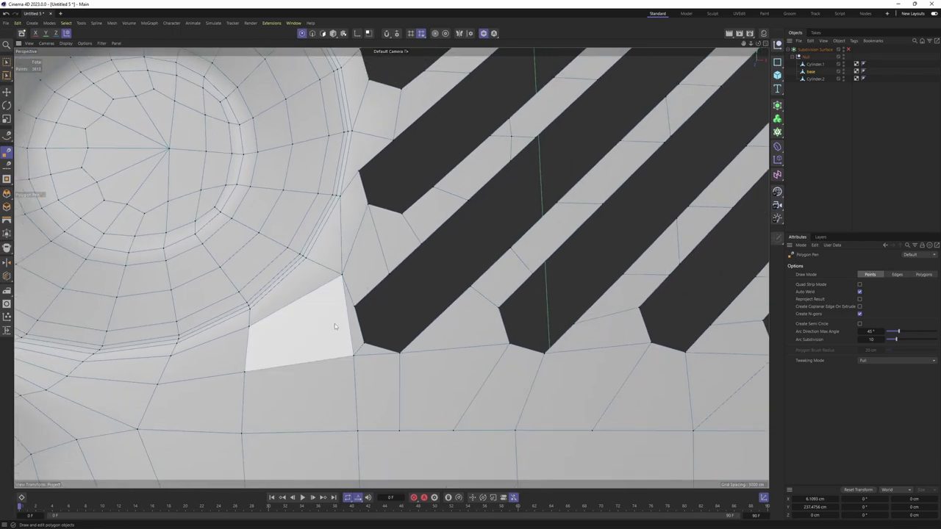
{"action": "key", "text": "q"}
{"action": "scroll", "coordinate": [301, 271], "scroll_direction": "down", "scroll_amount": 2}
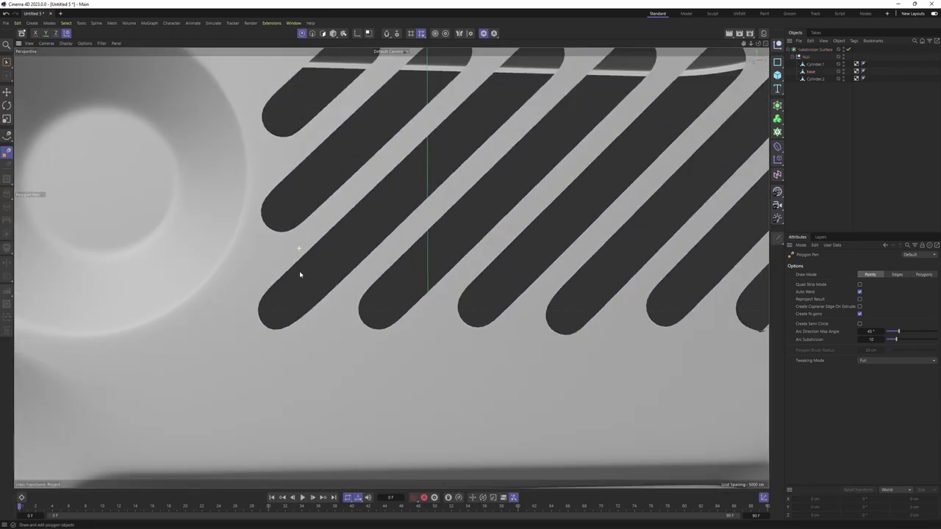
{"action": "scroll", "coordinate": [304, 269], "scroll_direction": "down", "scroll_amount": 2}
{"action": "scroll", "coordinate": [321, 272], "scroll_direction": "down", "scroll_amount": 1}
{"action": "key", "text": "q"}
{"action": "scroll", "coordinate": [313, 301], "scroll_direction": "up", "scroll_amount": 2}
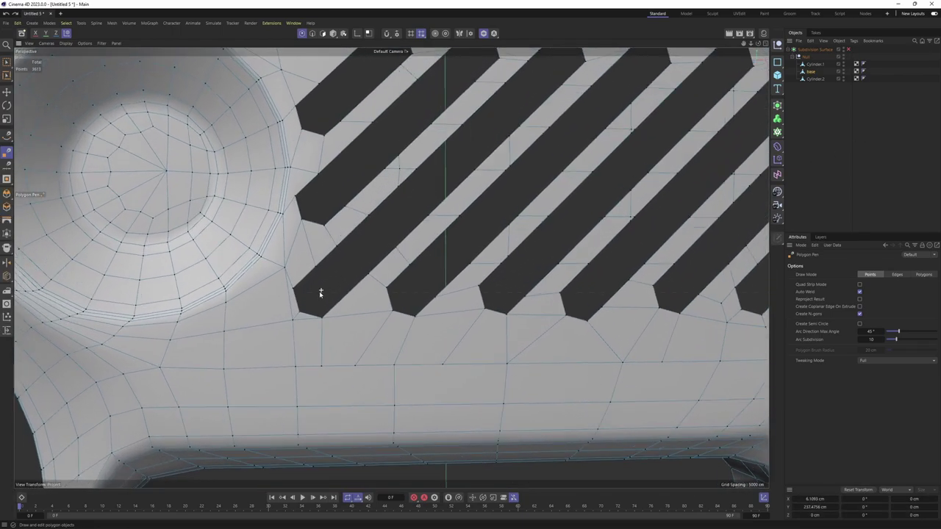
{"action": "scroll", "coordinate": [319, 291], "scroll_direction": "up", "scroll_amount": 2}
{"action": "scroll", "coordinate": [359, 271], "scroll_direction": "down", "scroll_amount": 2}
{"action": "scroll", "coordinate": [355, 273], "scroll_direction": "up", "scroll_amount": 1}
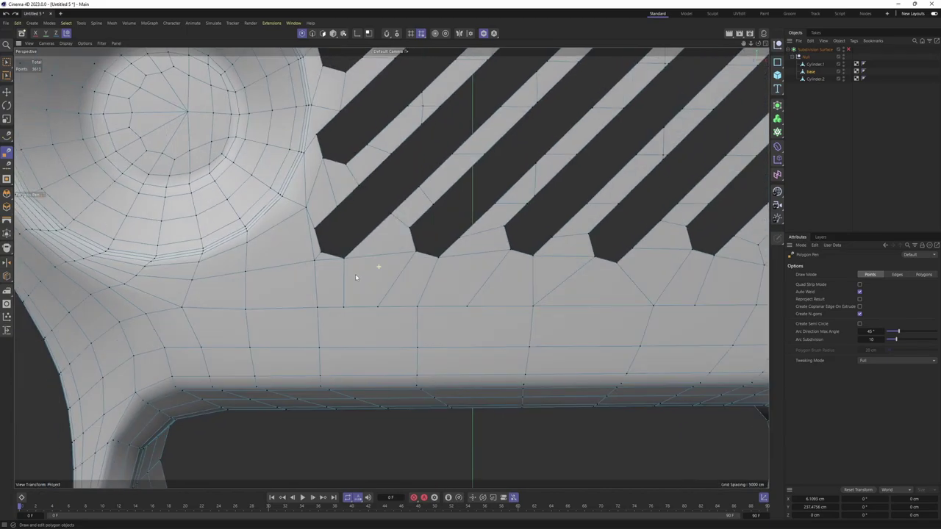
{"action": "scroll", "coordinate": [345, 272], "scroll_direction": "up", "scroll_amount": 1}
{"action": "key", "text": "q"}
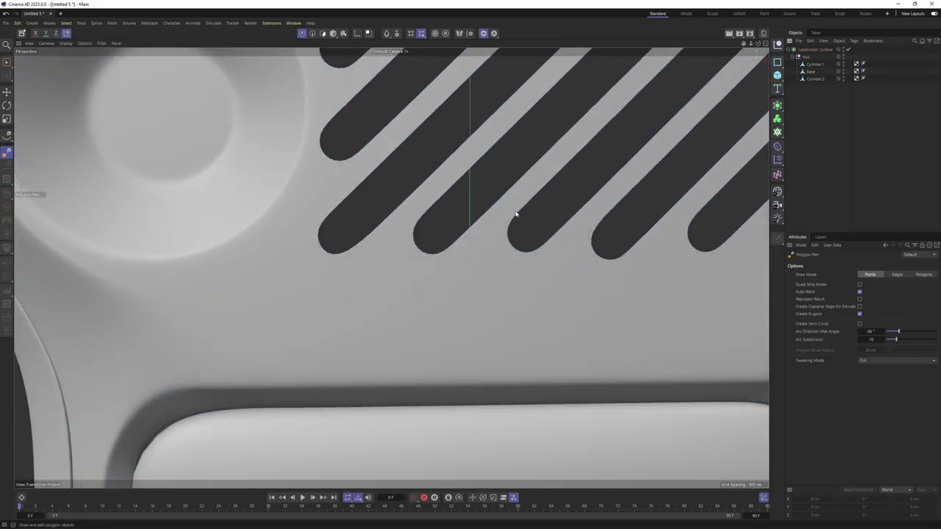
{"action": "scroll", "coordinate": [441, 243], "scroll_direction": "down", "scroll_amount": 2}
- Check the right-hand slots from an angled view, comparing smoothed and unsmoothed mesh
{"action": "mouse_move", "coordinate": [374, 260]}
{"action": "left_mouse_down", "text": "alt"}
{"action": "mouse_move", "coordinate": [423, 273]}
{"action": "mouse_move", "coordinate": [426, 246]}
{"action": "mouse_move", "coordinate": [405, 214]}
{"action": "mouse_move", "coordinate": [377, 273]}
{"action": "left_mouse_up", "text": "alt"}
{"action": "key", "text": "q"}
{"action": "scroll", "coordinate": [323, 276], "scroll_direction": "up", "scroll_amount": 1}
{"action": "scroll", "coordinate": [315, 265], "scroll_direction": "up", "scroll_amount": 1}
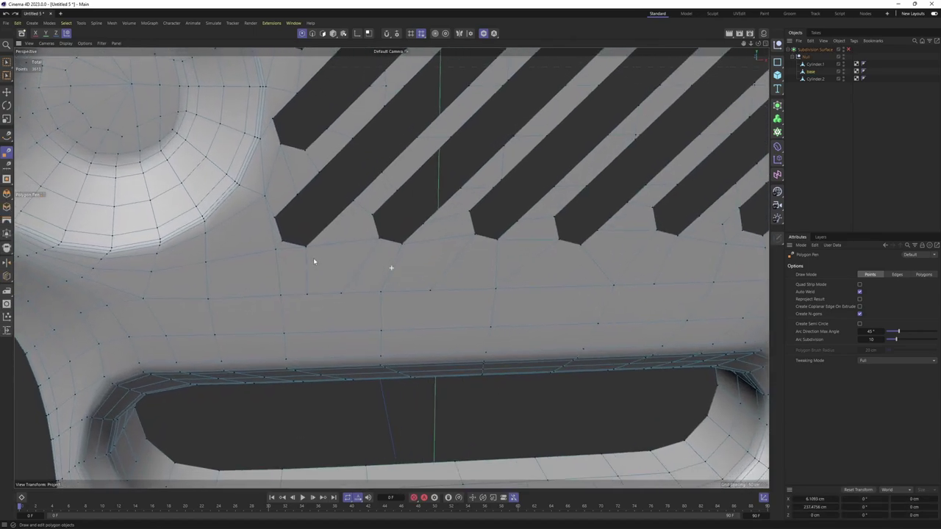
{"action": "scroll", "coordinate": [305, 254], "scroll_direction": "up", "scroll_amount": 1}
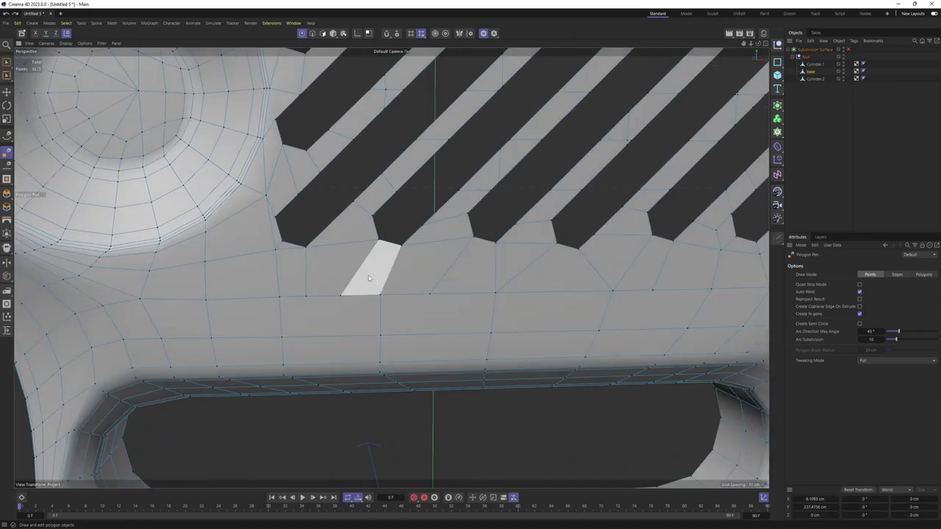
{"action": "scroll", "coordinate": [325, 266], "scroll_direction": "down", "scroll_amount": 3}
{"action": "scroll", "coordinate": [418, 268], "scroll_direction": "up", "scroll_amount": 1}
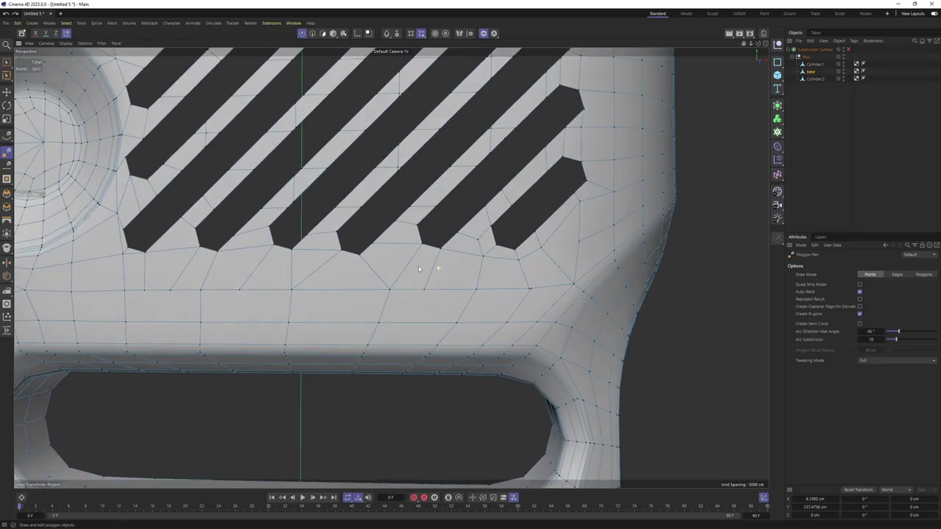
{"action": "key", "text": "q"}
{"action": "key", "text": "q"}
{"action": "middle_click_drag", "start_coordinate": [287, 310], "coordinate": [366, 280], "text": "alt"}
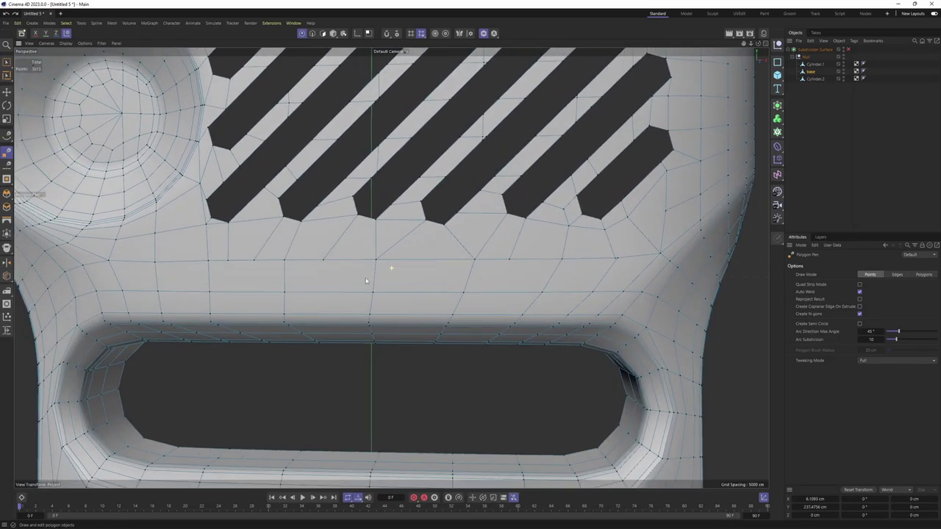
{"action": "scroll", "coordinate": [262, 262], "scroll_direction": "up", "scroll_amount": 1}
{"action": "scroll", "coordinate": [218, 263], "scroll_direction": "up", "scroll_amount": 1}
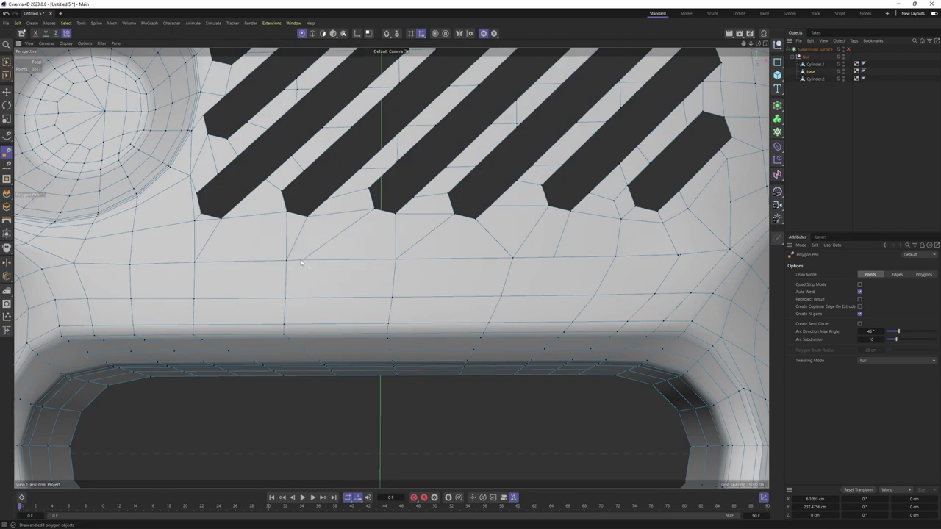
{"action": "key", "text": "q"}
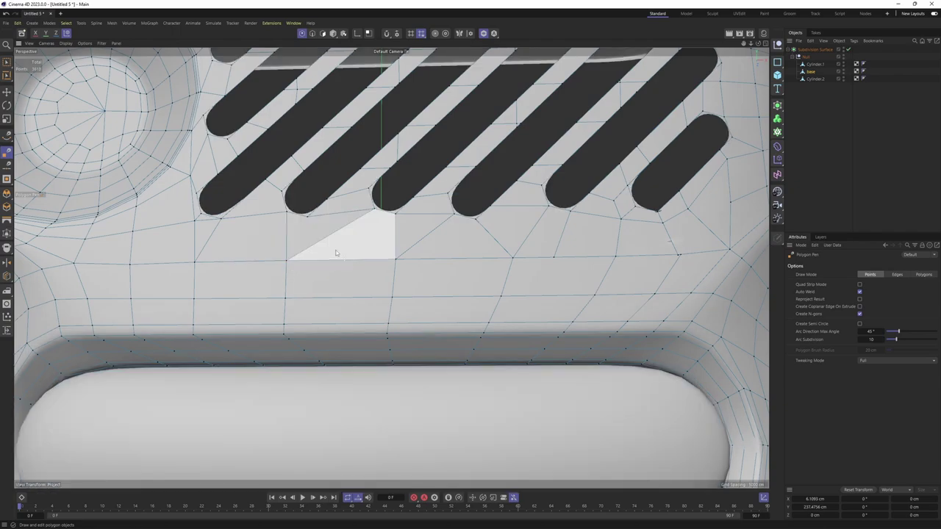
{"action": "key", "text": "q"}
- Orbit to the housing's right edge and lower slot corner, leaving smoothing off
{"action": "mouse_move", "coordinate": [254, 256]}
{"action": "left_mouse_down", "text": "alt"}
{"action": "mouse_move", "coordinate": [334, 222]}
{"action": "mouse_move", "coordinate": [392, 247]}
{"action": "mouse_move", "coordinate": [433, 249]}
{"action": "left_mouse_up", "text": "alt"}
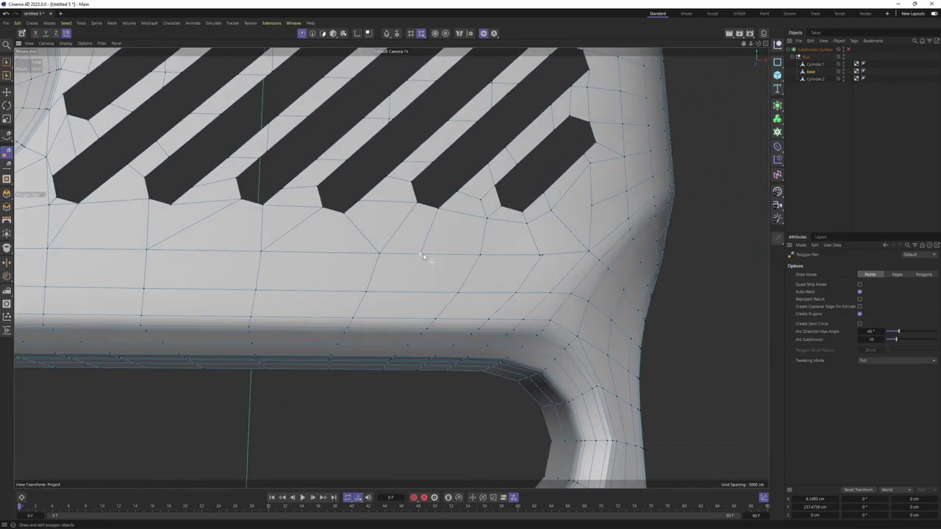
{"action": "scroll", "coordinate": [533, 257], "scroll_direction": "up", "scroll_amount": 2}
{"action": "scroll", "coordinate": [533, 257], "scroll_direction": "up", "scroll_amount": 3}
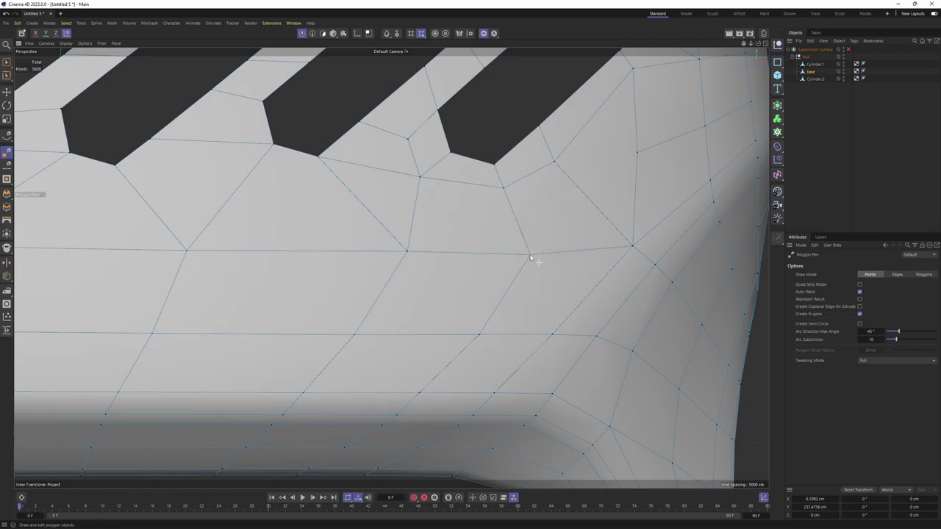
{"action": "scroll", "coordinate": [533, 257], "scroll_direction": "down", "scroll_amount": 3}
{"action": "scroll", "coordinate": [483, 258], "scroll_direction": "up", "scroll_amount": 1}
{"action": "left_click_drag", "start_coordinate": [542, 216], "coordinate": [441, 257], "text": "alt"}
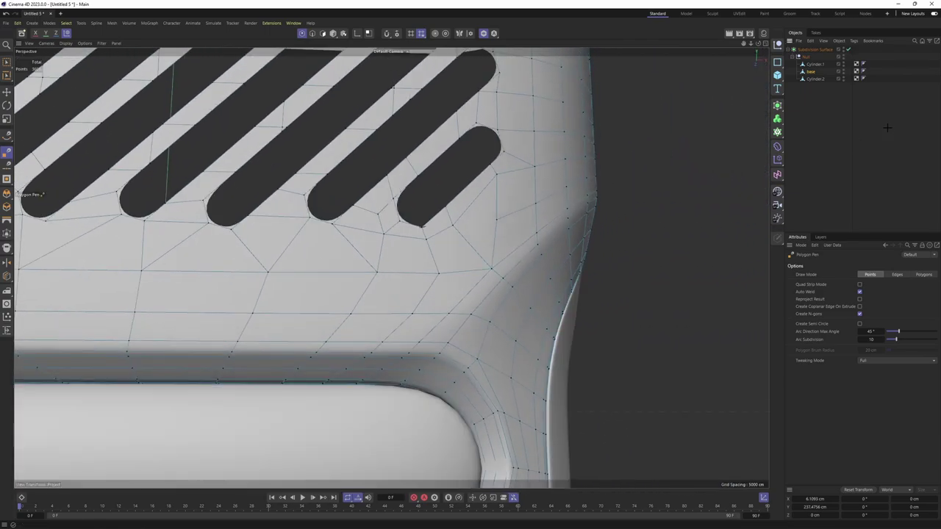
{"action": "scroll", "coordinate": [441, 235], "scroll_direction": "down", "scroll_amount": 2}
{"action": "key", "text": "q"}
{"action": "scroll", "coordinate": [384, 269], "scroll_direction": "up", "scroll_amount": 2}
{"action": "scroll", "coordinate": [456, 260], "scroll_direction": "up", "scroll_amount": 3}
- Switch to point mode and review the grille slots frontally, smoothed and unsmoothed
{"action": "scroll", "coordinate": [360, 267], "scroll_direction": "up", "scroll_amount": 2}
{"action": "key", "text": "0"}
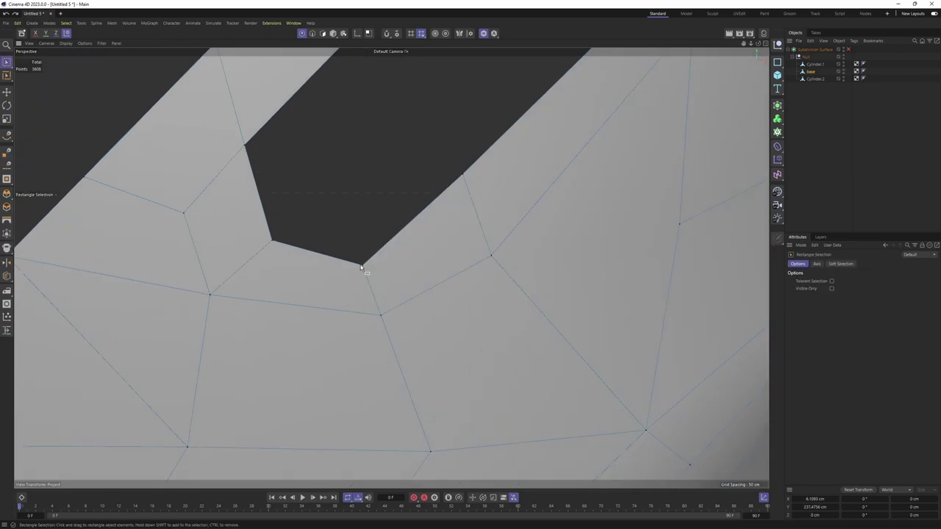
{"action": "left_click_drag", "start_coordinate": [372, 275], "coordinate": [374, 275], "text": "alt"}
{"action": "scroll", "coordinate": [366, 267], "scroll_direction": "down", "scroll_amount": 3}
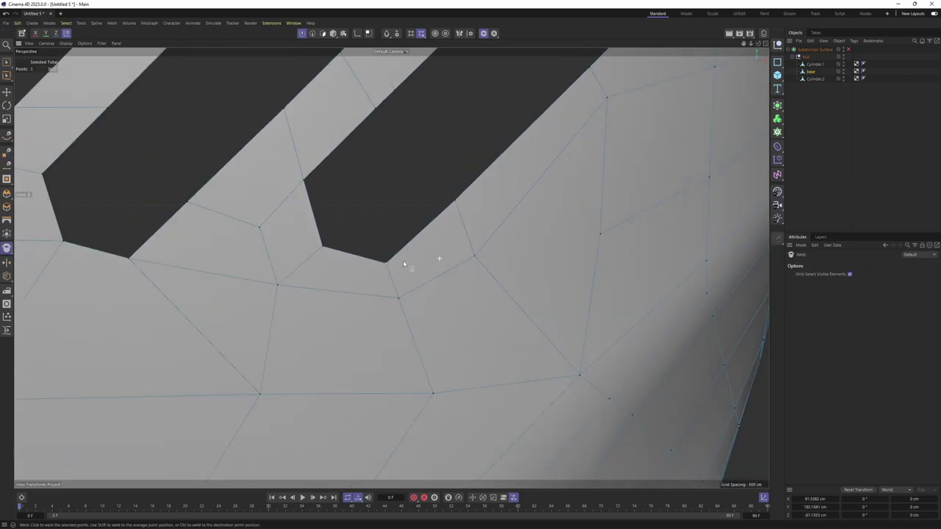
{"action": "key", "text": "q"}
{"action": "left_click", "coordinate": [860, 153]}
{"action": "scroll", "coordinate": [456, 245], "scroll_direction": "down", "scroll_amount": 3}
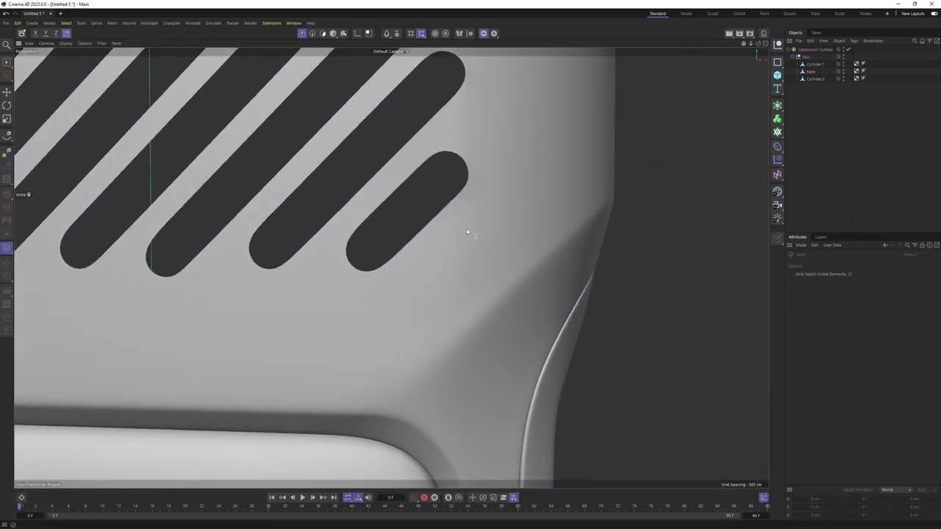
{"action": "scroll", "coordinate": [465, 230], "scroll_direction": "up", "scroll_amount": 2}
{"action": "scroll", "coordinate": [448, 311], "scroll_direction": "up", "scroll_amount": 3}
{"action": "scroll", "coordinate": [476, 355], "scroll_direction": "down", "scroll_amount": 3}
{"action": "mouse_move", "coordinate": [448, 361]}
{"action": "left_mouse_down", "text": "alt"}
{"action": "mouse_move", "coordinate": [485, 241]}
{"action": "mouse_move", "coordinate": [478, 204]}
{"action": "left_mouse_up", "text": "alt"}
{"action": "key", "text": "ctrl+z"}
{"action": "scroll", "coordinate": [500, 236], "scroll_direction": "up", "scroll_amount": 3}
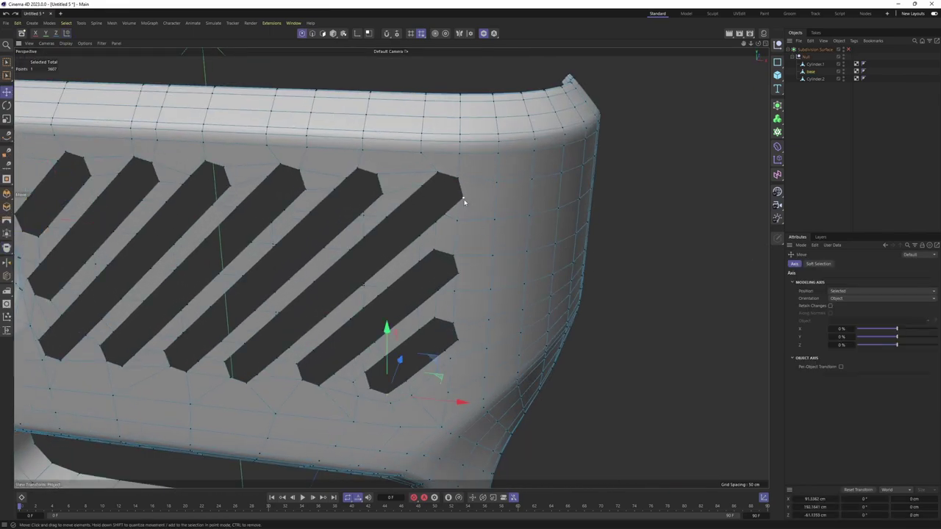
{"action": "scroll", "coordinate": [511, 216], "scroll_direction": "up", "scroll_amount": 2}
{"action": "scroll", "coordinate": [485, 199], "scroll_direction": "up", "scroll_amount": 2}
- Select the polygon beside the top-right slot tip in polygon mode
{"action": "key", "text": "Return"}
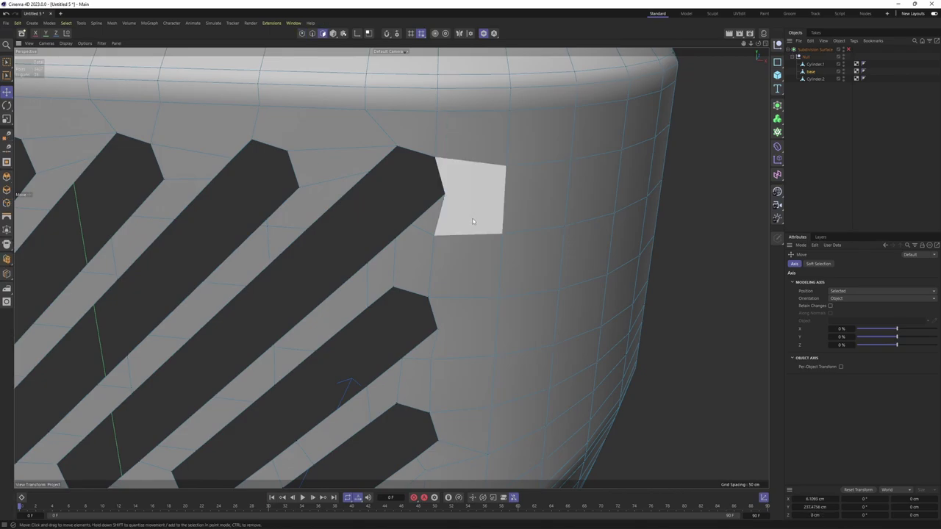
{"action": "left_click", "coordinate": [472, 192]}
{"action": "scroll", "coordinate": [477, 240], "scroll_direction": "down", "scroll_amount": 2}
{"action": "key", "text": "q"}
{"action": "key", "text": "ctrl+shift+a"}
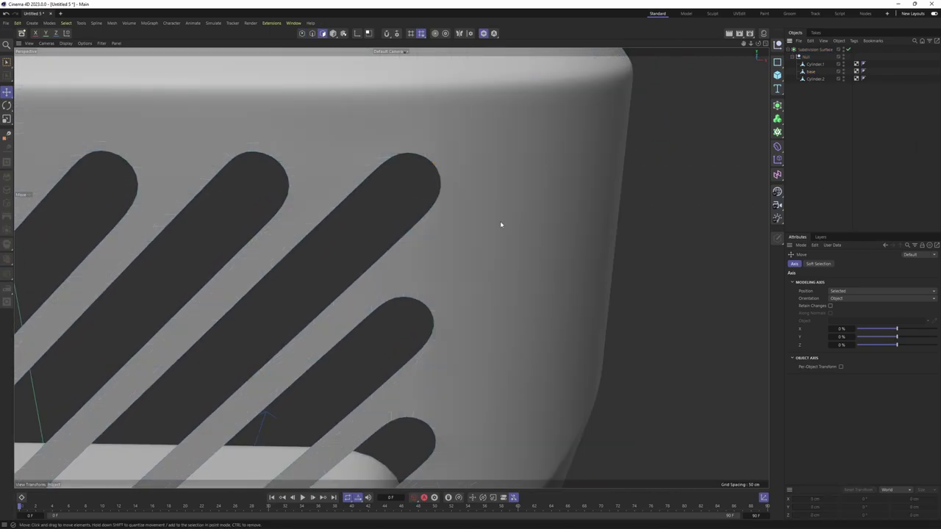
{"action": "mouse_move", "coordinate": [520, 231]}
{"action": "left_mouse_down", "text": "alt"}
{"action": "mouse_move", "coordinate": [506, 250]}
{"action": "mouse_move", "coordinate": [496, 237]}
{"action": "left_mouse_up", "text": "alt"}
{"action": "key", "text": "q"}
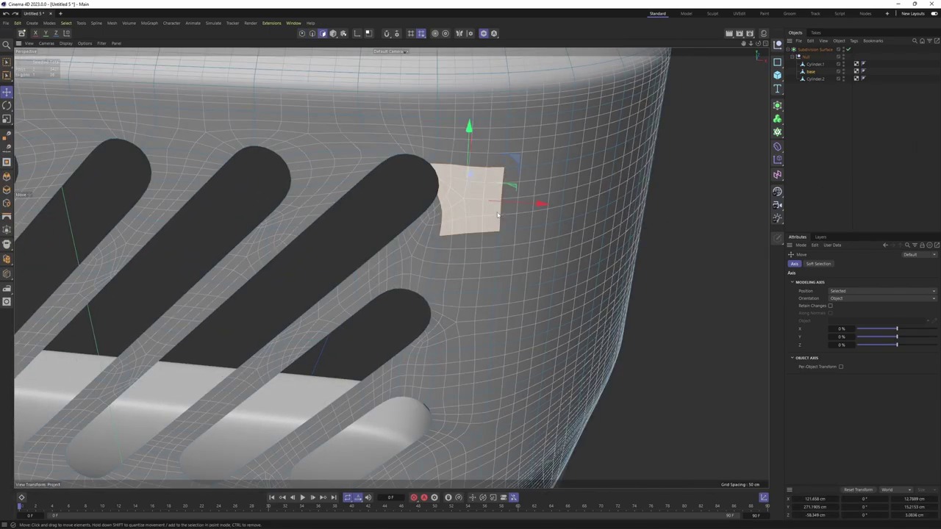
- Delete the slot-tip polygon and fill the hole with a new Polygon Pen polygon
{"action": "key", "text": "Delete"}
{"action": "right_click", "coordinate": [441, 246]}
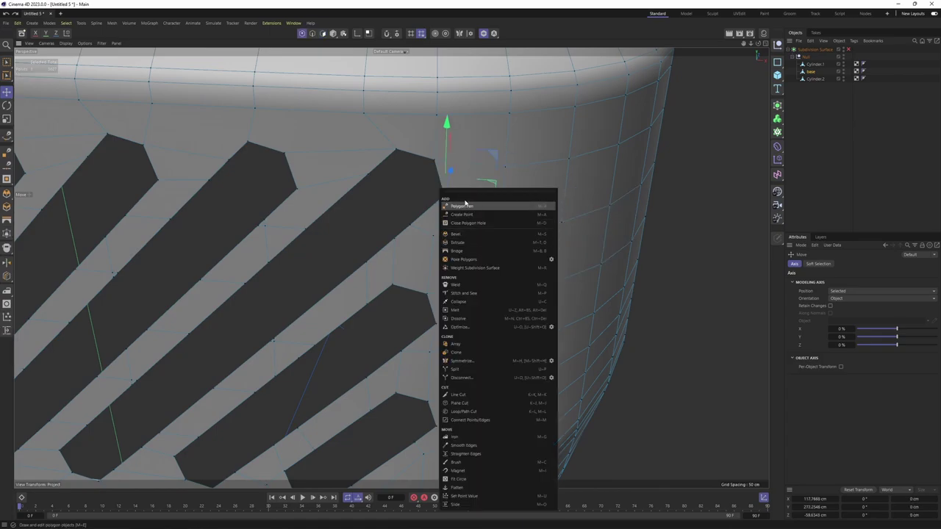
{"action": "left_click", "coordinate": [467, 205]}
{"action": "left_click_drag", "start_coordinate": [433, 253], "coordinate": [432, 239], "text": "alt"}
{"action": "left_click", "coordinate": [446, 199]}
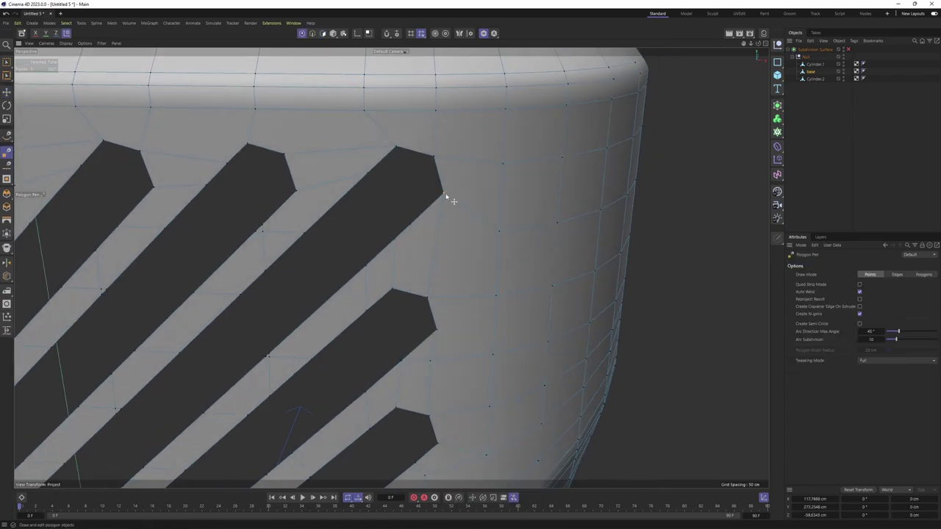
{"action": "key", "text": "q"}
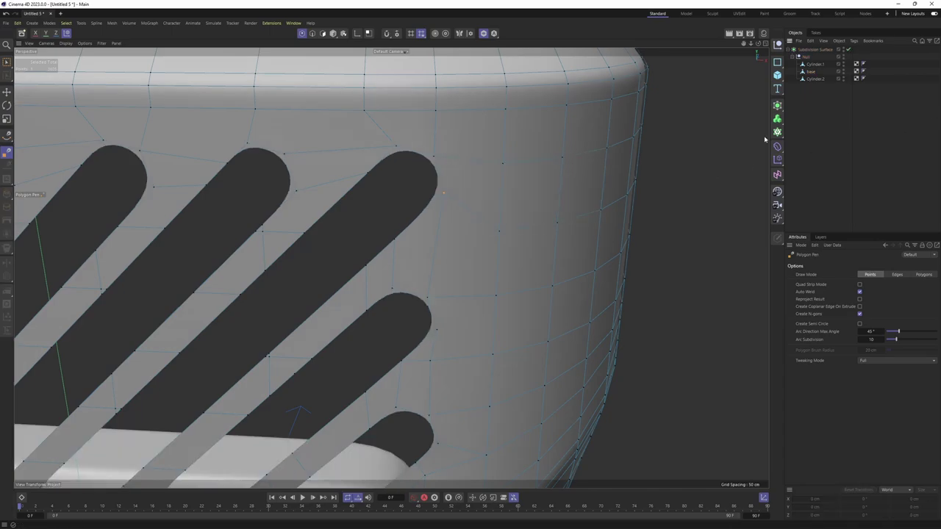
{"action": "mouse_move", "coordinate": [451, 200]}
{"action": "left_mouse_down", "text": "alt"}
{"action": "mouse_move", "coordinate": [505, 220]}
{"action": "mouse_move", "coordinate": [554, 181]}
{"action": "left_mouse_up", "text": "alt"}
{"action": "key", "text": "q"}
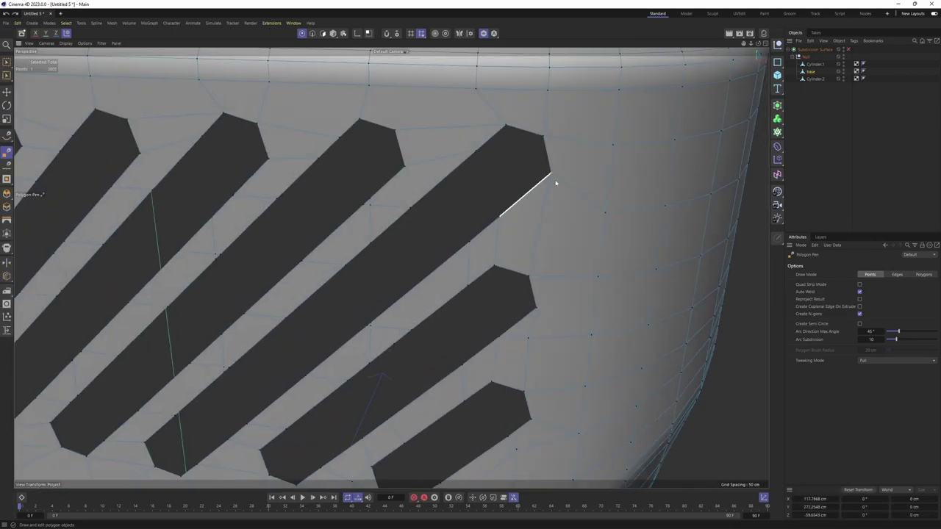
- Check the rebuilt slot tip from frontal and oblique views with smoothing toggled
{"action": "scroll", "coordinate": [494, 195], "scroll_direction": "up", "scroll_amount": 3}
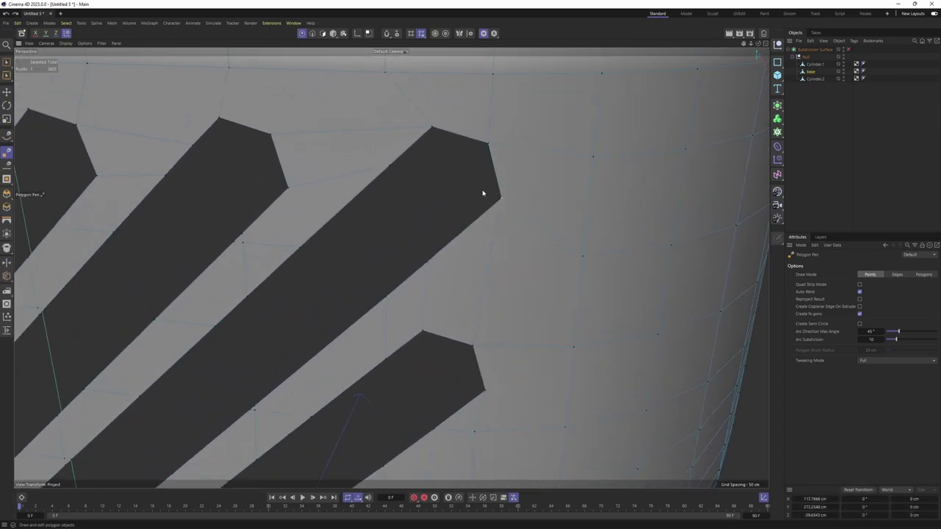
{"action": "scroll", "coordinate": [494, 195], "scroll_direction": "down", "scroll_amount": 2}
{"action": "scroll", "coordinate": [514, 200], "scroll_direction": "down", "scroll_amount": 2}
{"action": "scroll", "coordinate": [499, 203], "scroll_direction": "down", "scroll_amount": 2}
{"action": "left_click_drag", "start_coordinate": [491, 202], "coordinate": [517, 164], "text": "alt"}
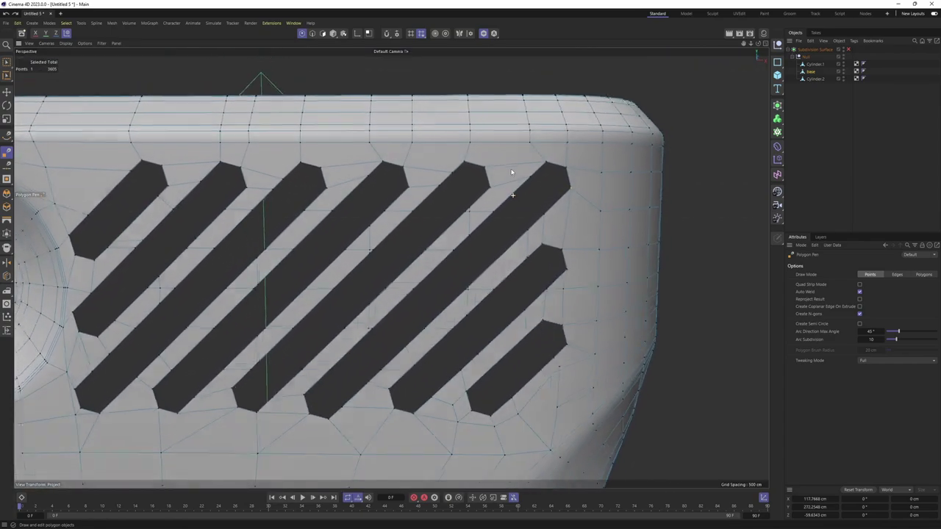
{"action": "key", "text": "q"}
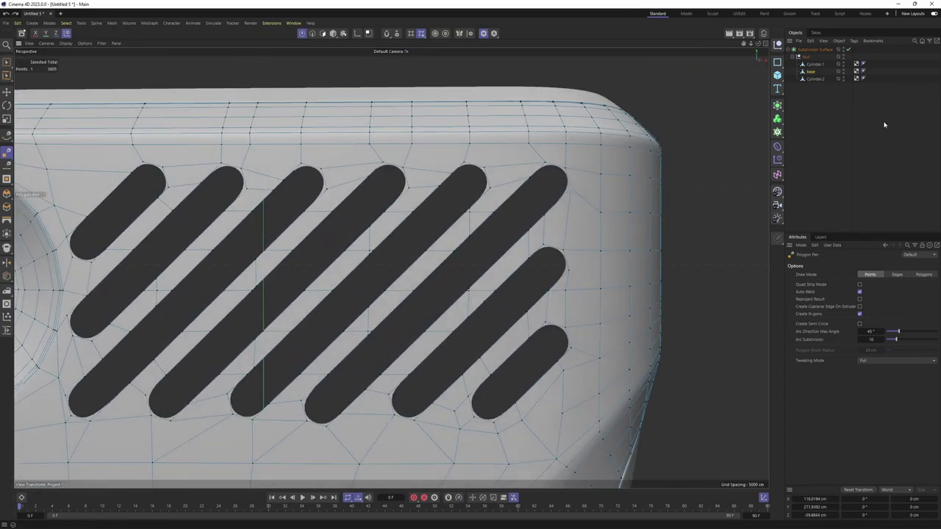
{"action": "scroll", "coordinate": [507, 170], "scroll_direction": "down", "scroll_amount": 3}
{"action": "scroll", "coordinate": [485, 173], "scroll_direction": "up", "scroll_amount": 2}
{"action": "scroll", "coordinate": [474, 174], "scroll_direction": "up", "scroll_amount": 1}
{"action": "left_click_drag", "start_coordinate": [474, 173], "coordinate": [338, 325], "text": "alt"}
{"action": "scroll", "coordinate": [272, 301], "scroll_direction": "up", "scroll_amount": 3}
{"action": "scroll", "coordinate": [282, 292], "scroll_direction": "down", "scroll_amount": 2}
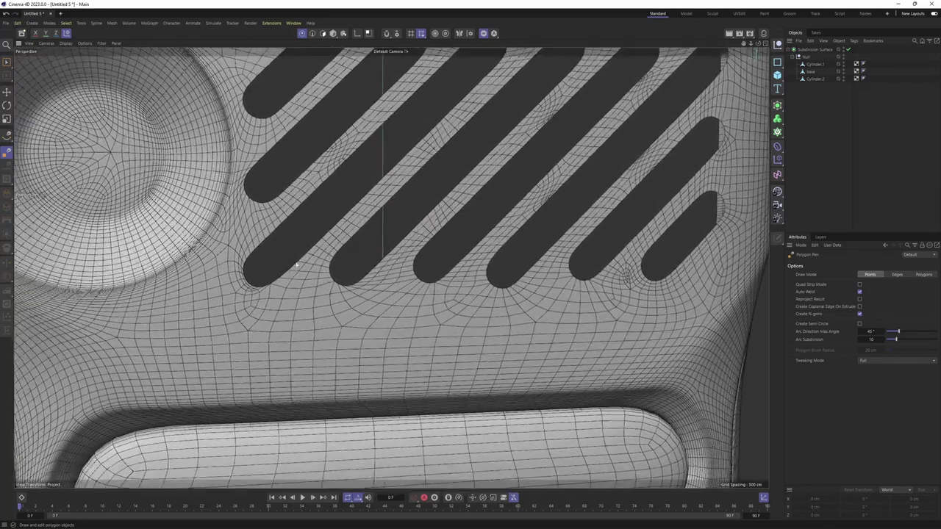
{"action": "mouse_move", "coordinate": [282, 293]}
{"action": "left_mouse_down", "text": "alt"}
{"action": "mouse_move", "coordinate": [307, 248]}
{"action": "mouse_move", "coordinate": [292, 348]}
{"action": "mouse_move", "coordinate": [254, 284]}
{"action": "left_mouse_up", "text": "alt"}
{"action": "key", "text": "q"}
{"action": "key", "text": "q"}
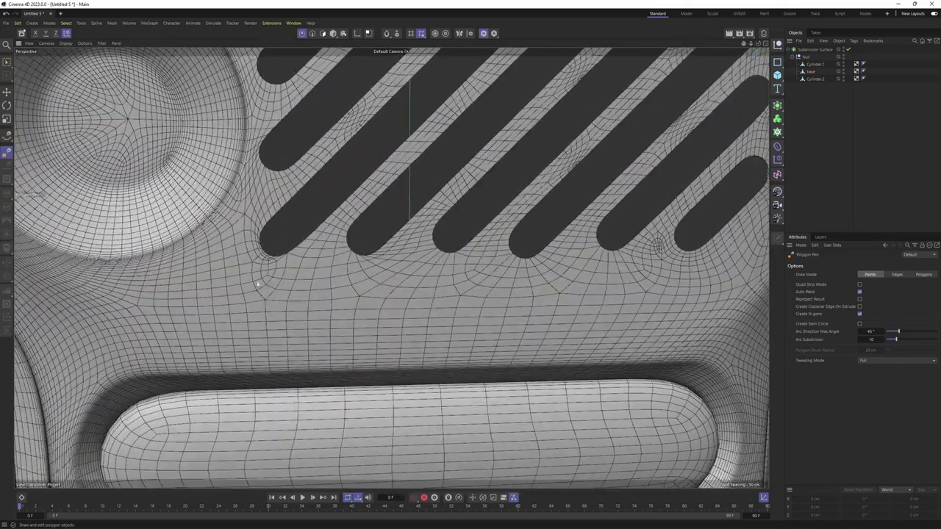
{"action": "key", "text": "q"}
- Compare smoothed and cage views of the grille slot ends toward the housing's right edge
{"action": "scroll", "coordinate": [328, 291], "scroll_direction": "down", "scroll_amount": 2}
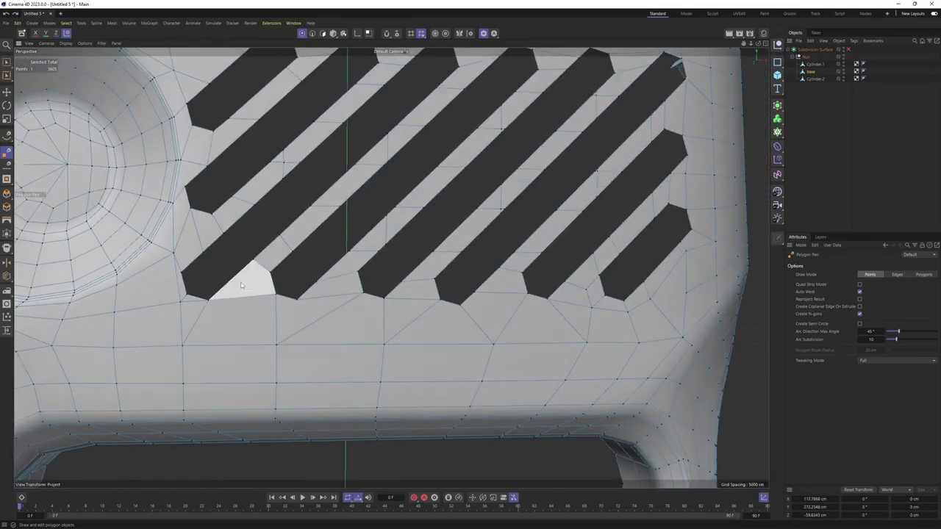
{"action": "scroll", "coordinate": [258, 301], "scroll_direction": "down", "scroll_amount": 2}
{"action": "scroll", "coordinate": [216, 318], "scroll_direction": "up", "scroll_amount": 3}
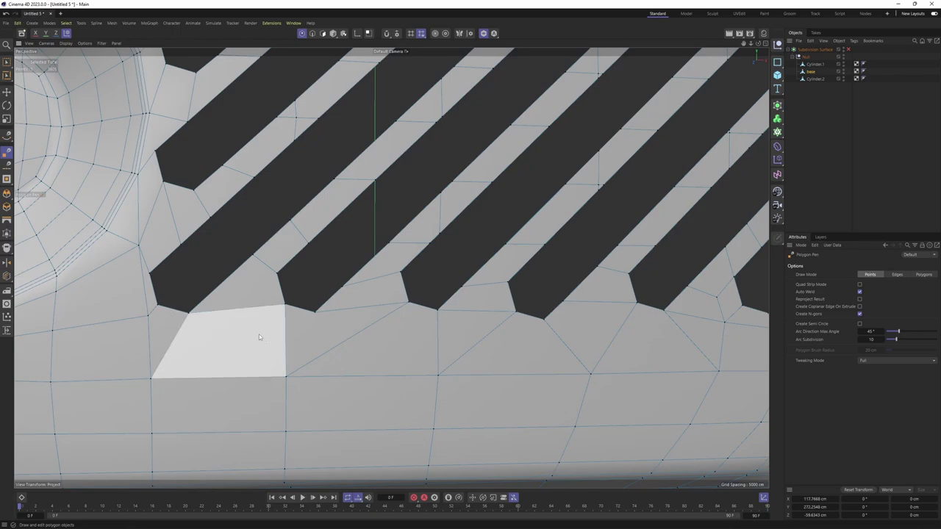
{"action": "key", "text": "q"}
{"action": "scroll", "coordinate": [253, 324], "scroll_direction": "down", "scroll_amount": 1}
{"action": "scroll", "coordinate": [377, 273], "scroll_direction": "down", "scroll_amount": 1}
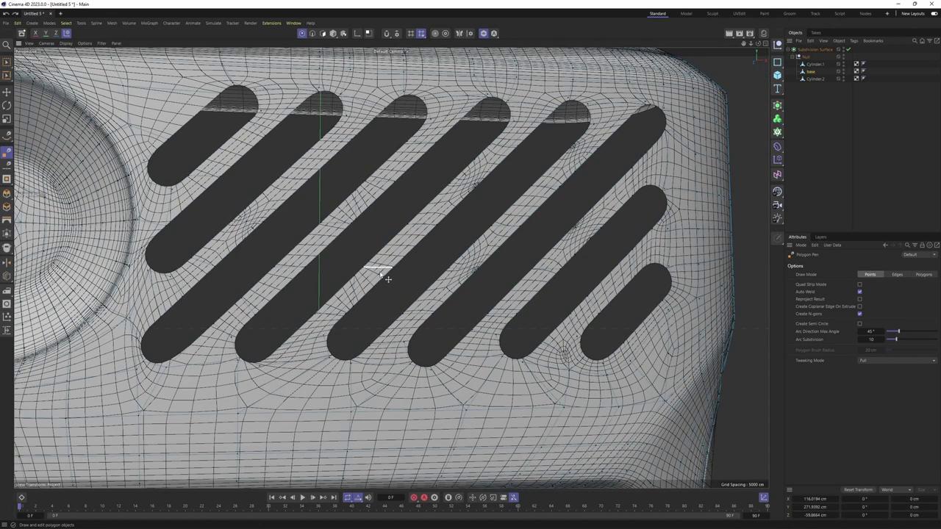
{"action": "key", "text": "q"}
{"action": "scroll", "coordinate": [254, 224], "scroll_direction": "up", "scroll_amount": 2}
{"action": "scroll", "coordinate": [250, 220], "scroll_direction": "up", "scroll_amount": 1}
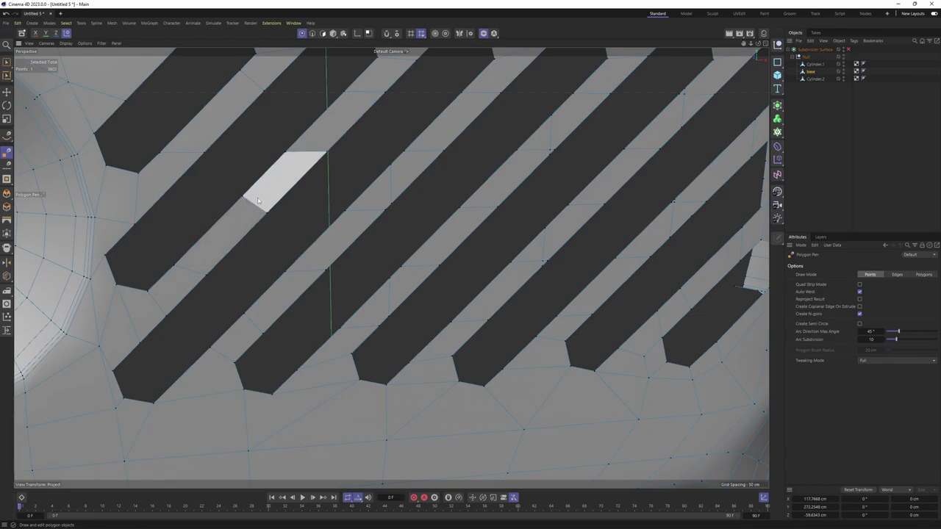
{"action": "key", "text": "q"}
{"action": "scroll", "coordinate": [257, 200], "scroll_direction": "down", "scroll_amount": 2}
{"action": "scroll", "coordinate": [390, 267], "scroll_direction": "down", "scroll_amount": 1}
{"action": "key", "text": "q"}
{"action": "scroll", "coordinate": [360, 191], "scroll_direction": "up", "scroll_amount": 3}
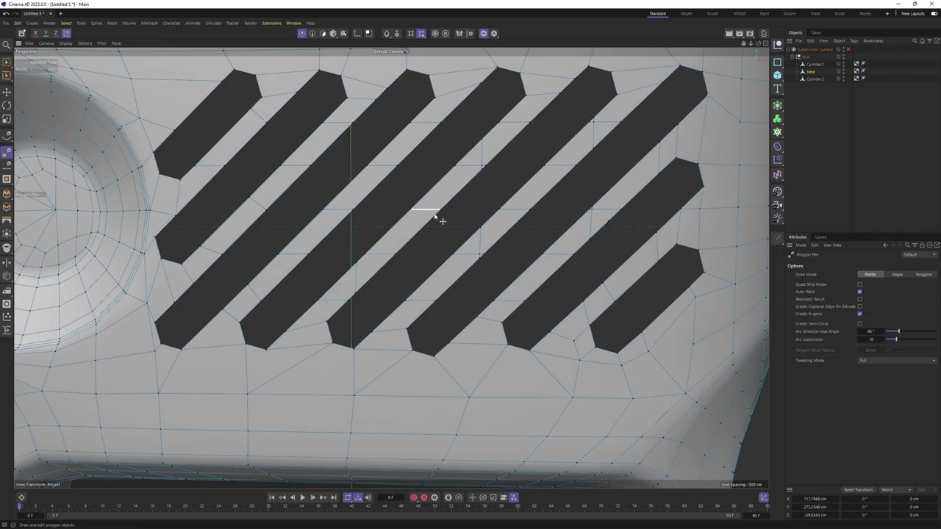
{"action": "left_click_drag", "start_coordinate": [435, 214], "coordinate": [424, 173], "text": "alt"}
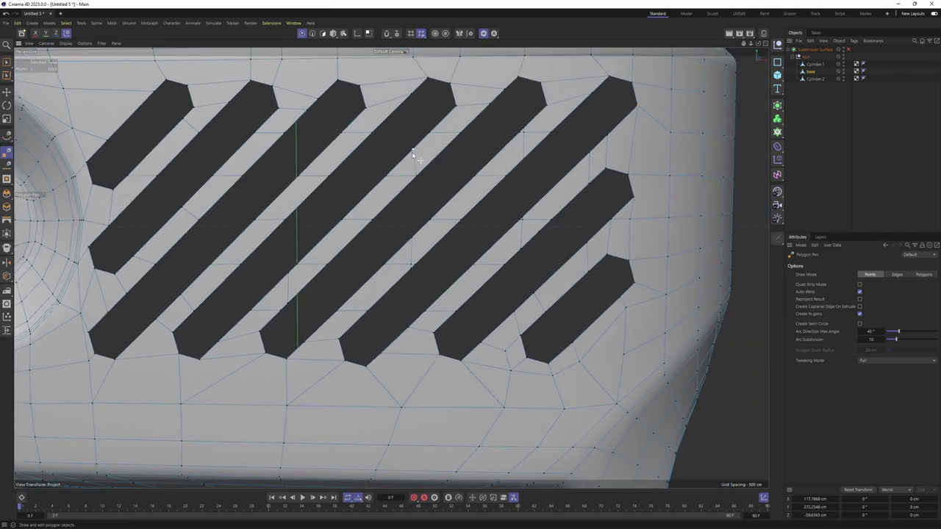
{"action": "left_click_drag", "start_coordinate": [438, 210], "coordinate": [487, 172], "text": "alt"}
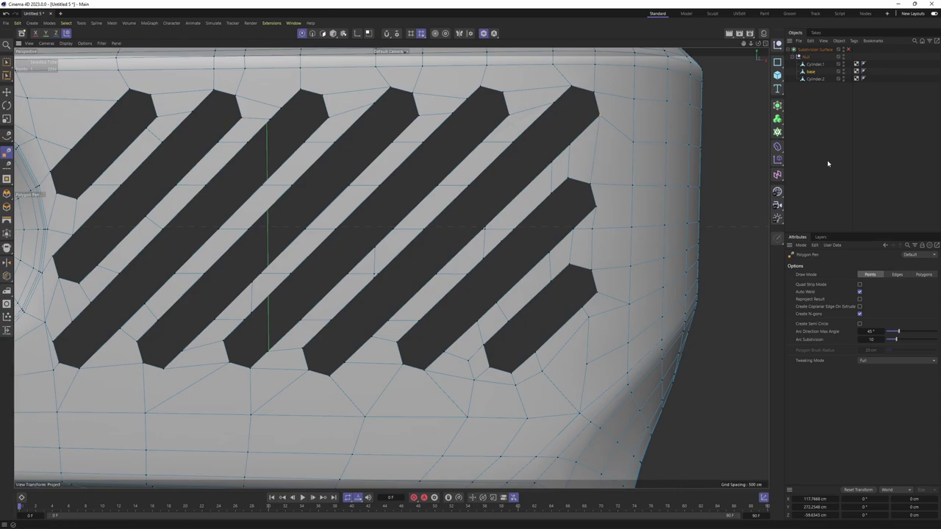
{"action": "key", "text": "q"}
{"action": "key", "text": "q"}
{"action": "scroll", "coordinate": [493, 235], "scroll_direction": "up", "scroll_amount": 3}
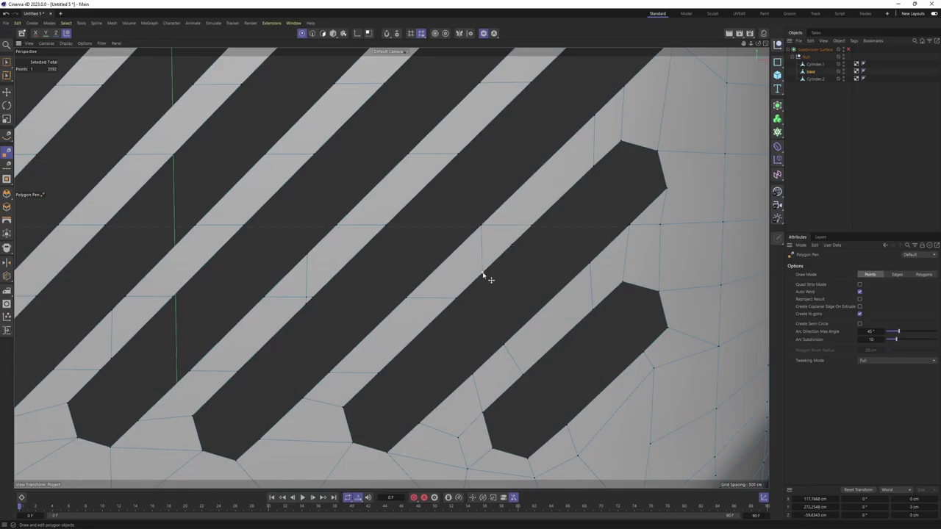
{"action": "key", "text": "q"}
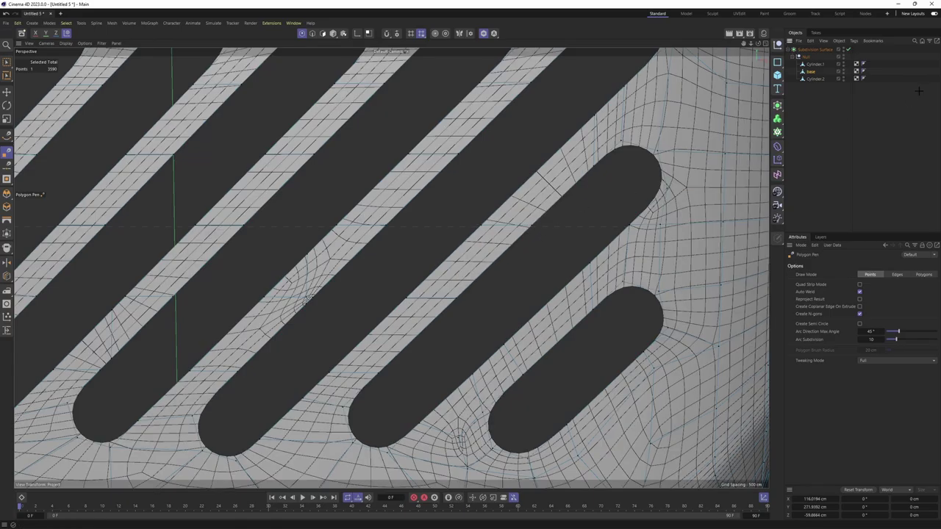
{"action": "scroll", "coordinate": [558, 228], "scroll_direction": "down", "scroll_amount": 3}
{"action": "scroll", "coordinate": [581, 228], "scroll_direction": "down", "scroll_amount": 3}
{"action": "scroll", "coordinate": [589, 227], "scroll_direction": "up", "scroll_amount": 3}
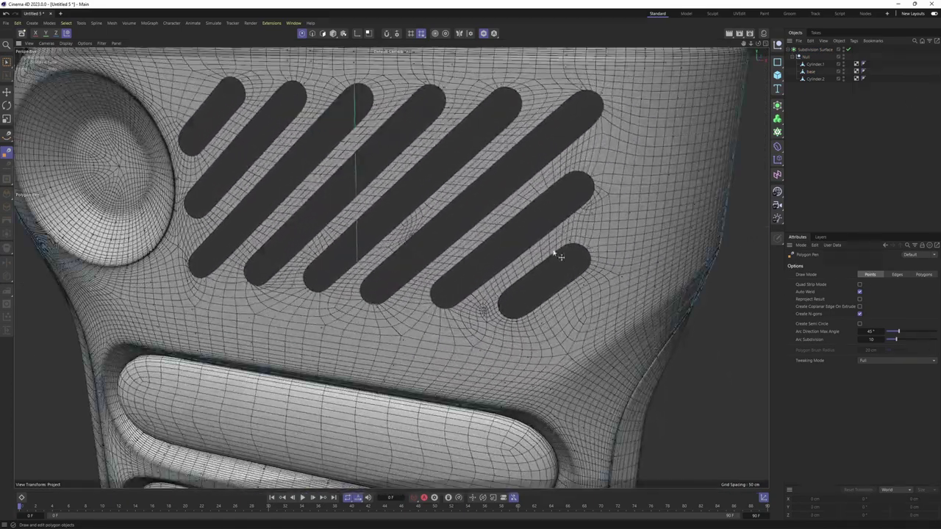
{"action": "key", "text": "q"}
{"action": "scroll", "coordinate": [556, 252], "scroll_direction": "up", "scroll_amount": 3}
{"action": "scroll", "coordinate": [489, 308], "scroll_direction": "up", "scroll_amount": 2}
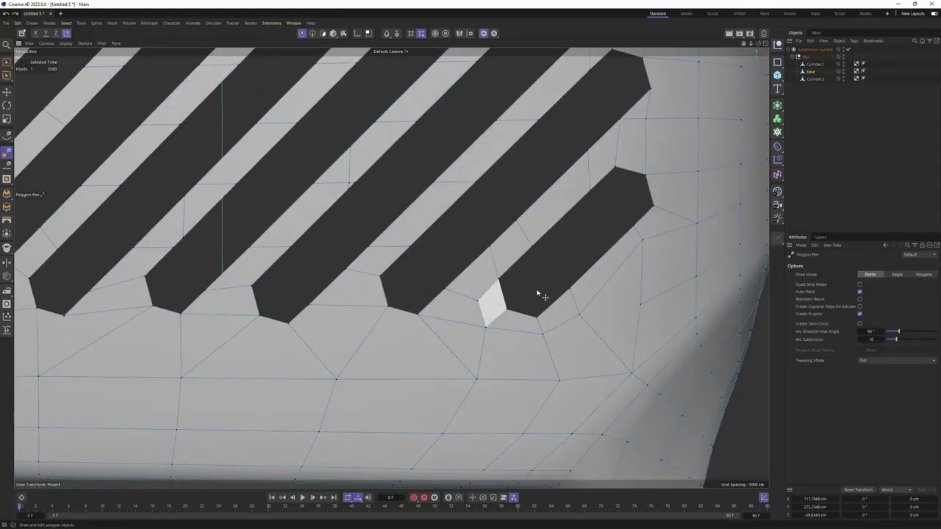
{"action": "key", "text": "q"}
{"action": "scroll", "coordinate": [515, 305], "scroll_direction": "down", "scroll_amount": 1}
{"action": "key", "text": "q"}
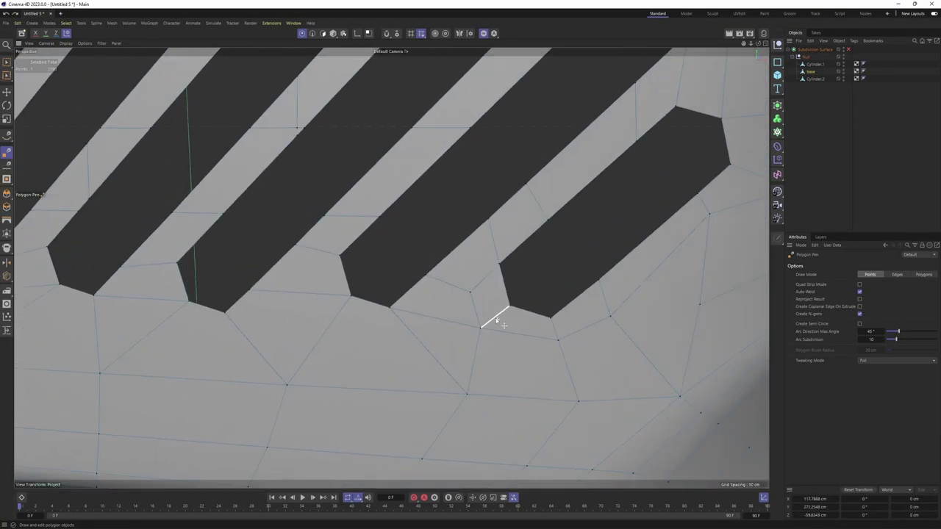
{"action": "left_click", "coordinate": [490, 291]}
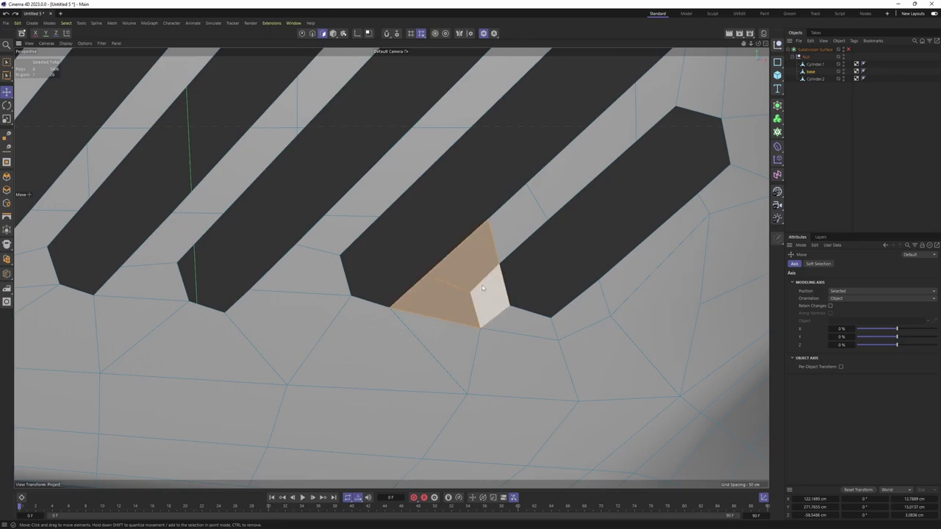
{"action": "key", "text": "e"}
{"action": "left_click_drag", "start_coordinate": [488, 303], "coordinate": [589, 230], "text": "alt"}
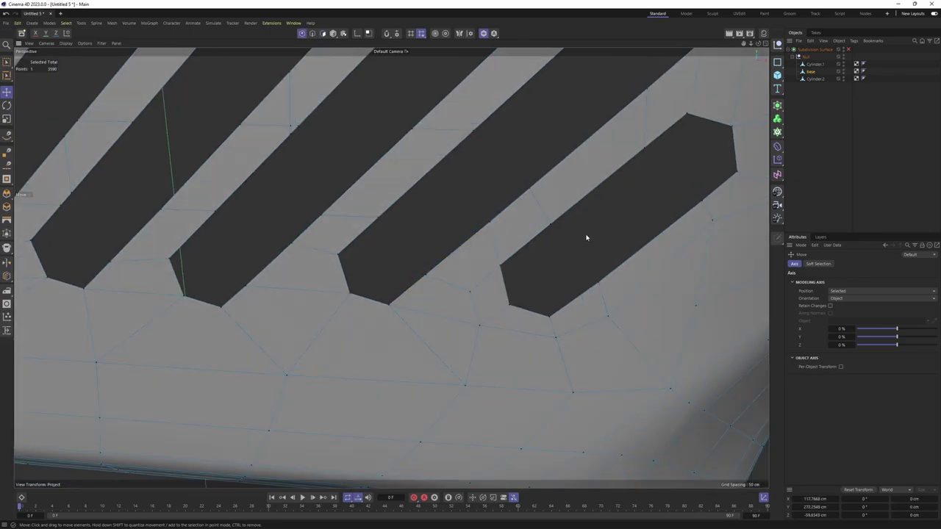
{"action": "key", "text": "m"}
{"action": "key", "text": "e"}
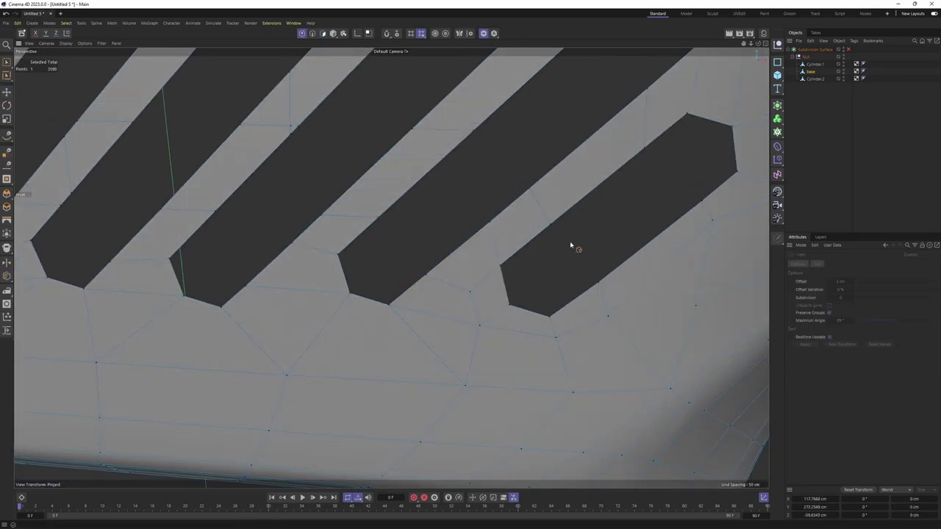
{"action": "key", "text": "e"}
{"action": "scroll", "coordinate": [544, 261], "scroll_direction": "down", "scroll_amount": 3}
{"action": "scroll", "coordinate": [407, 227], "scroll_direction": "up", "scroll_amount": 2}
{"action": "scroll", "coordinate": [407, 227], "scroll_direction": "down", "scroll_amount": 3}
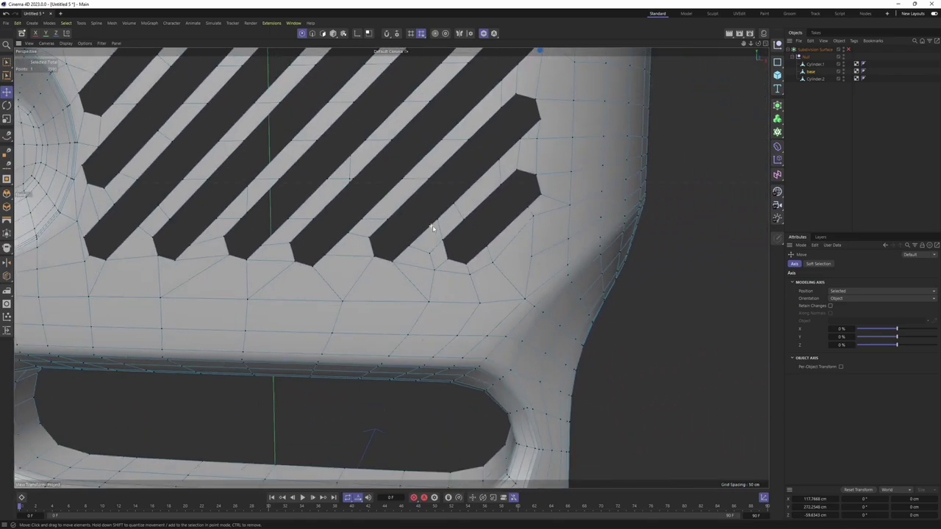
{"action": "mouse_move", "coordinate": [407, 226]}
{"action": "left_mouse_down", "text": "alt"}
{"action": "mouse_move", "coordinate": [504, 247]}
{"action": "mouse_move", "coordinate": [443, 243]}
{"action": "left_mouse_up", "text": "alt"}
{"action": "scroll", "coordinate": [405, 227], "scroll_direction": "up", "scroll_amount": 4}
{"action": "key", "text": "m"}
{"action": "key", "text": "e"}
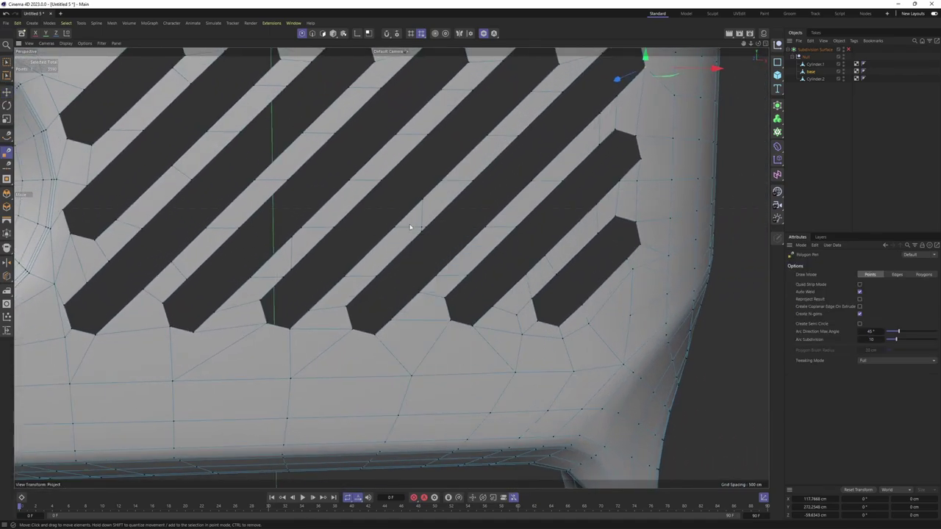
{"action": "scroll", "coordinate": [422, 232], "scroll_direction": "up", "scroll_amount": 3}
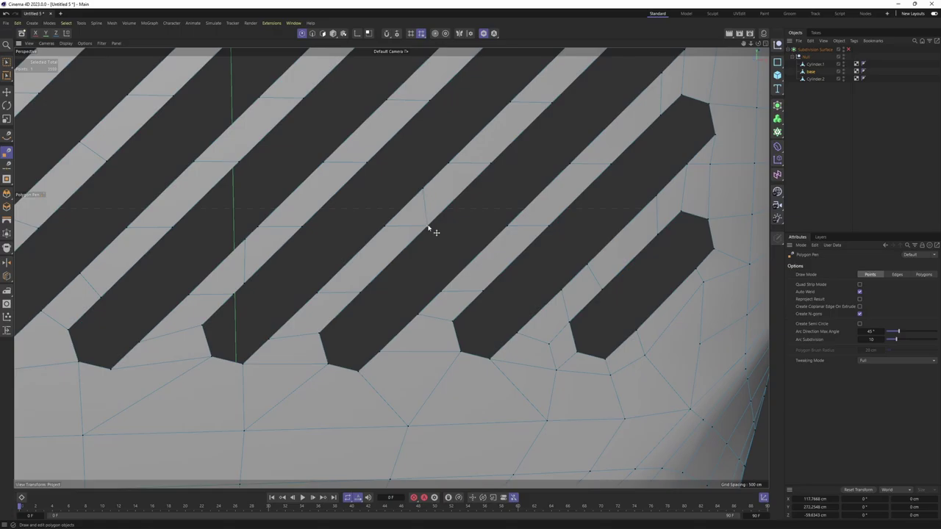
{"action": "key", "text": "q"}
{"action": "scroll", "coordinate": [385, 230], "scroll_direction": "down", "scroll_amount": 2}
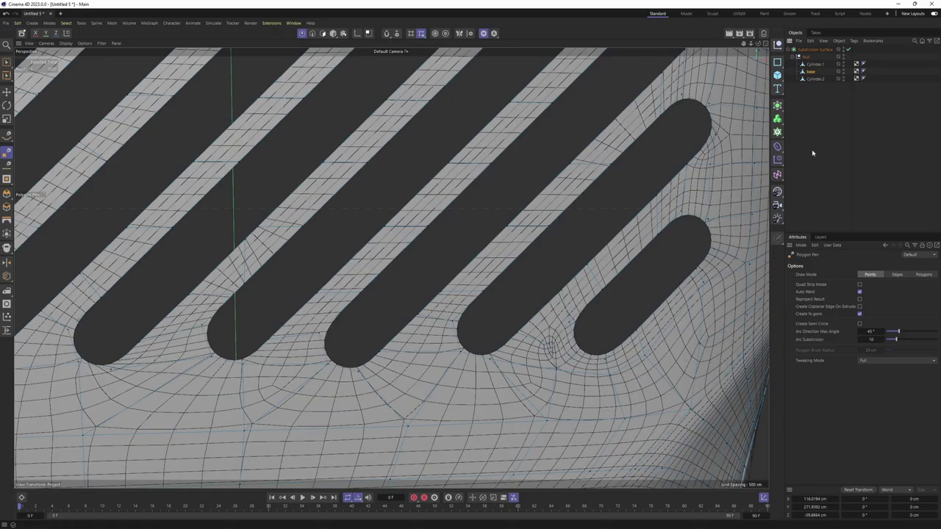
{"action": "scroll", "coordinate": [429, 258], "scroll_direction": "down", "scroll_amount": 3}
{"action": "scroll", "coordinate": [429, 257], "scroll_direction": "down", "scroll_amount": 2}
{"action": "scroll", "coordinate": [551, 195], "scroll_direction": "down", "scroll_amount": 1}
{"action": "scroll", "coordinate": [389, 267], "scroll_direction": "down", "scroll_amount": 4}
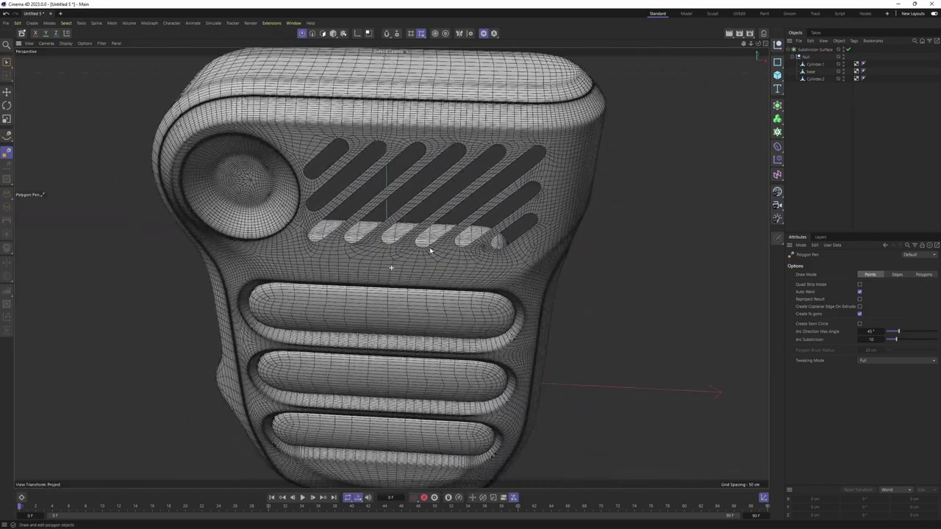
{"action": "scroll", "coordinate": [389, 268], "scroll_direction": "up", "scroll_amount": 3}
{"action": "scroll", "coordinate": [420, 185], "scroll_direction": "up", "scroll_amount": 1}
{"action": "scroll", "coordinate": [421, 171], "scroll_direction": "up", "scroll_amount": 1}
- Loop-select the border edges of every diagonal slot, first through last
{"action": "key", "text": "q"}
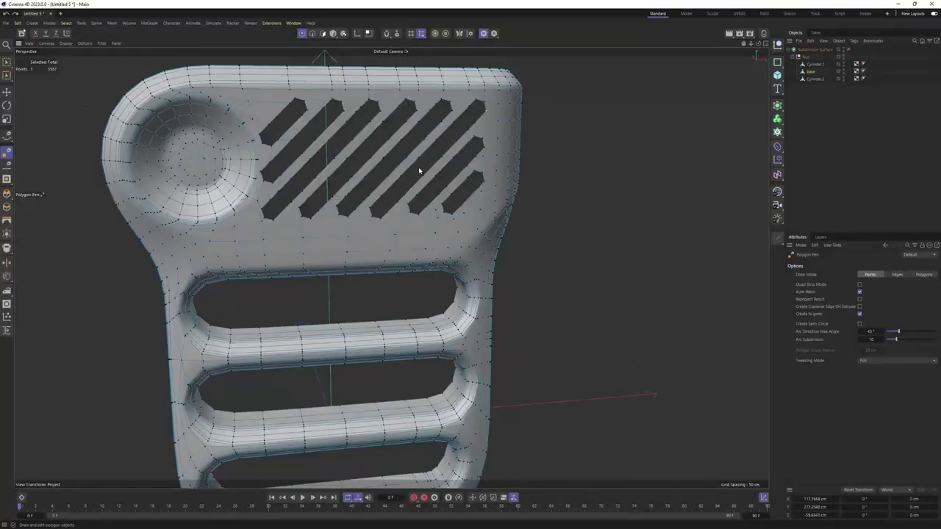
{"action": "key", "text": "e"}
{"action": "left_click", "coordinate": [269, 132]}
{"action": "scroll", "coordinate": [283, 118], "scroll_direction": "up", "scroll_amount": 2}
{"action": "scroll", "coordinate": [297, 129], "scroll_direction": "up", "scroll_amount": 1}
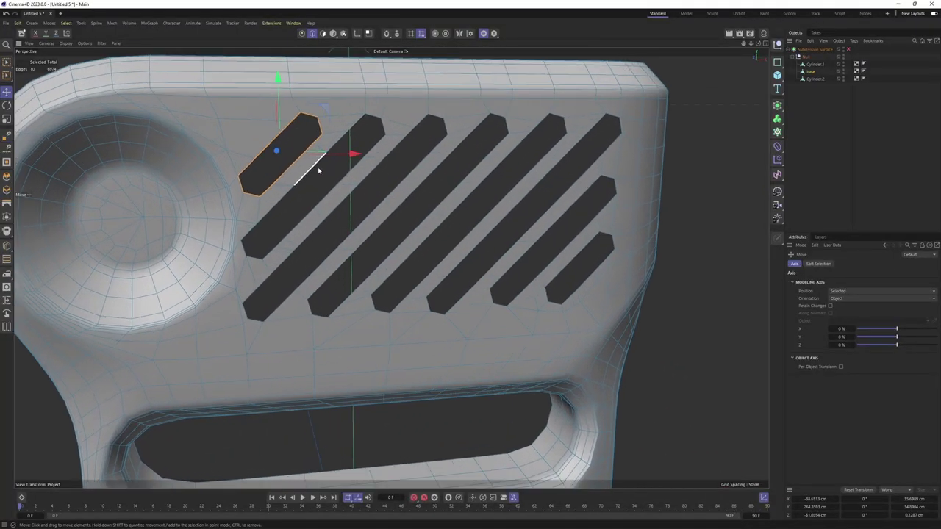
{"action": "key", "text": "u"}
{"action": "key", "text": "l"}
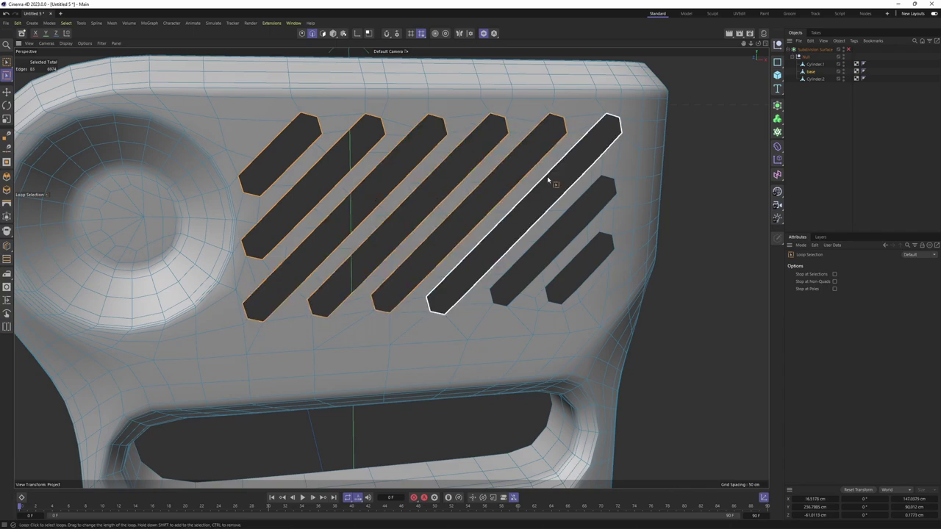
{"action": "left_click", "coordinate": [585, 251], "text": "shift"}
- Extrude the selected slot edges with a 3 cm offset into a narrow rim
{"action": "key", "text": "d"}
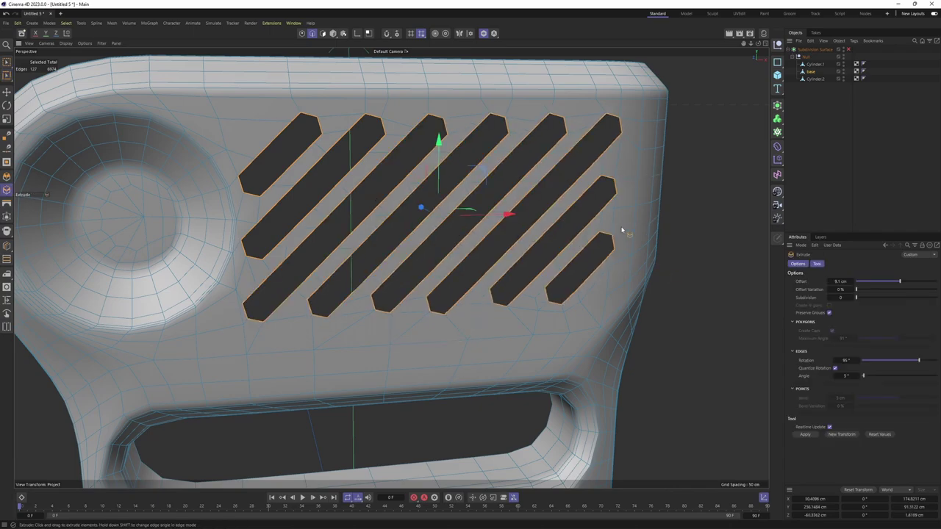
{"action": "key", "text": "m"}
{"action": "left_click", "coordinate": [638, 184]}
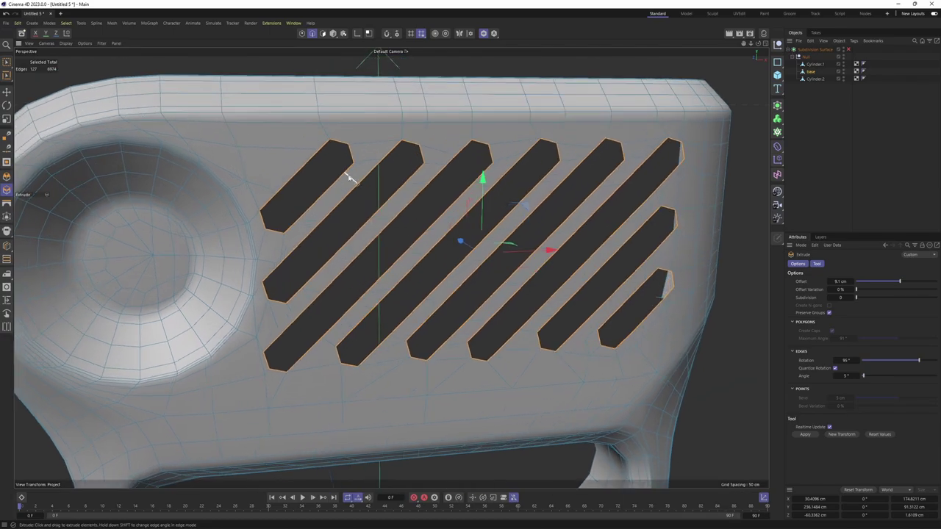
{"action": "middle_click", "coordinate": [348, 176]}
{"action": "middle_click", "coordinate": [562, 275]}
{"action": "scroll", "coordinate": [511, 333], "scroll_direction": "up", "scroll_amount": 3}
{"action": "left_click_drag", "start_coordinate": [511, 332], "coordinate": [470, 332]}
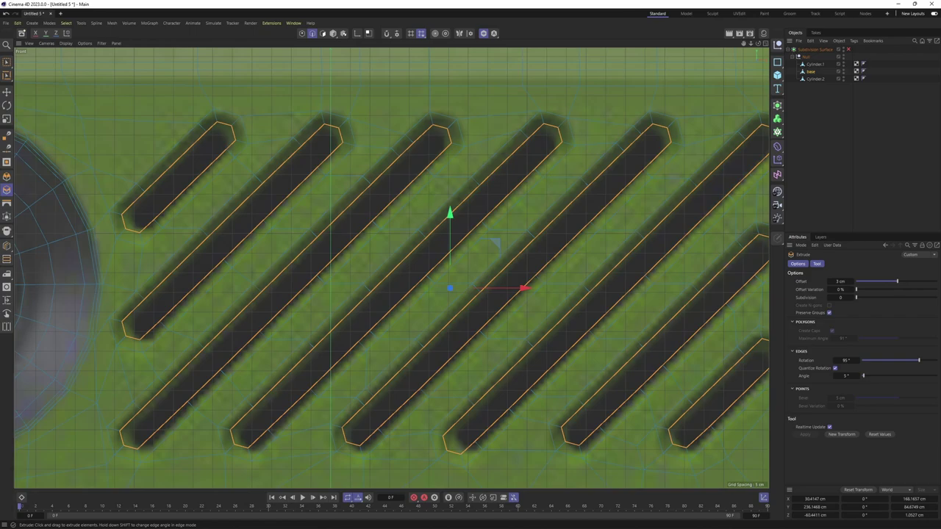
{"action": "middle_click", "coordinate": [496, 243]}
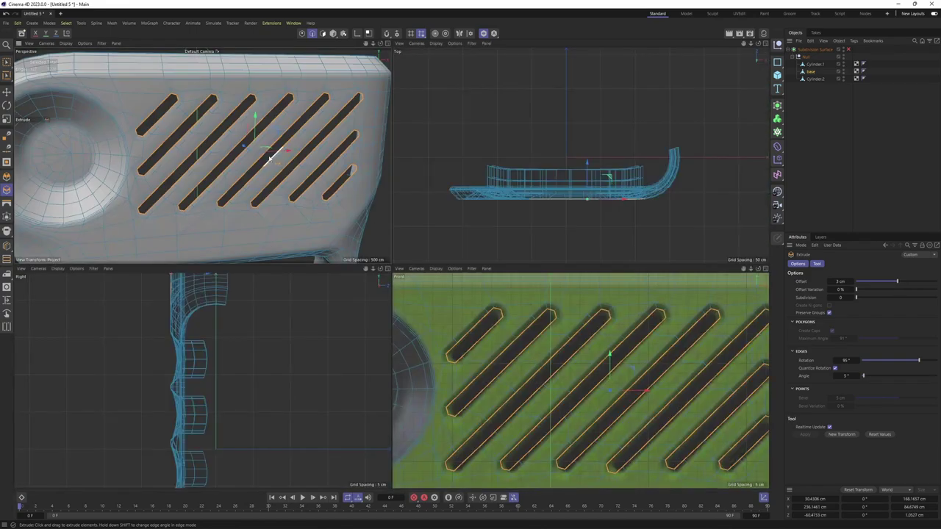
{"action": "middle_click", "coordinate": [346, 206]}
{"action": "mouse_move", "coordinate": [388, 211]}
{"action": "left_mouse_down"}
{"action": "mouse_move", "coordinate": [441, 184]}
{"action": "mouse_move", "coordinate": [424, 201]}
{"action": "mouse_move", "coordinate": [412, 190]}
{"action": "left_mouse_up"}
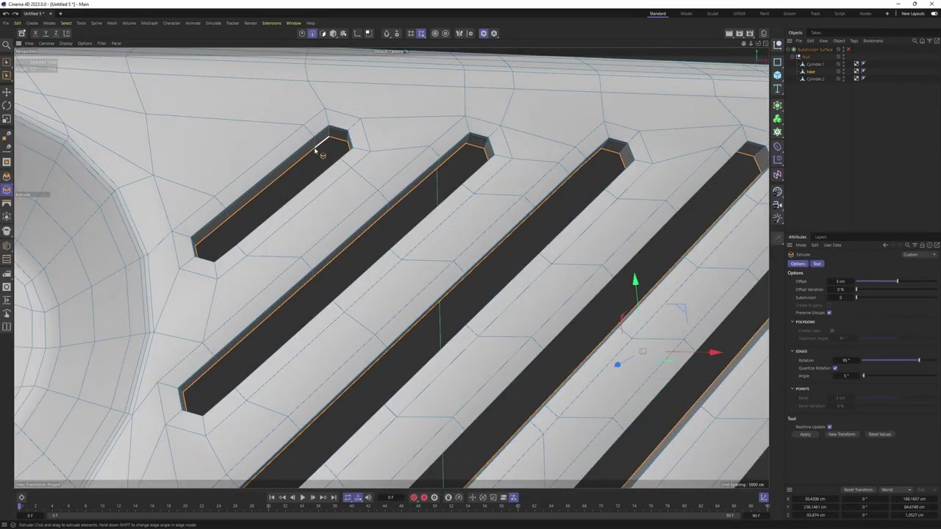
- Edge-slide the first slot's outer loop away from the slot
{"action": "key", "text": "k"}
{"action": "key", "text": "l"}
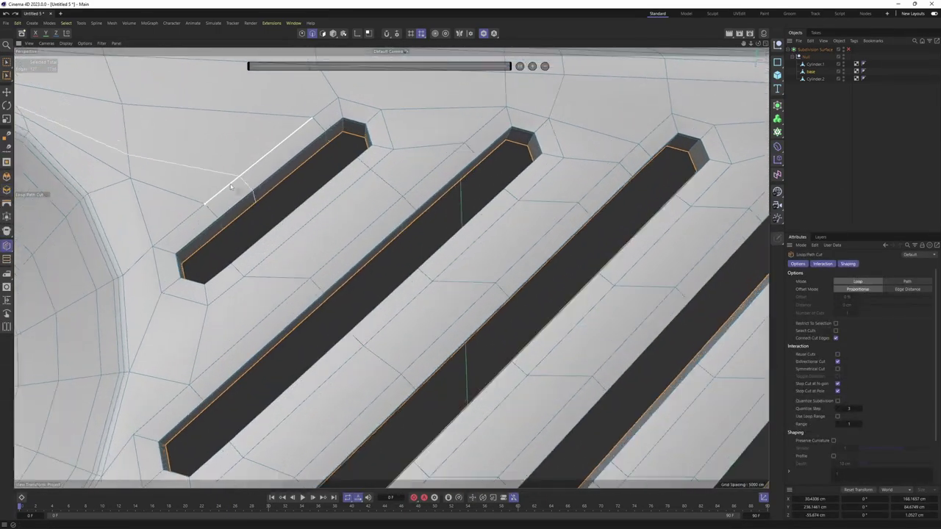
{"action": "key", "text": "u"}
{"action": "key", "text": "l"}
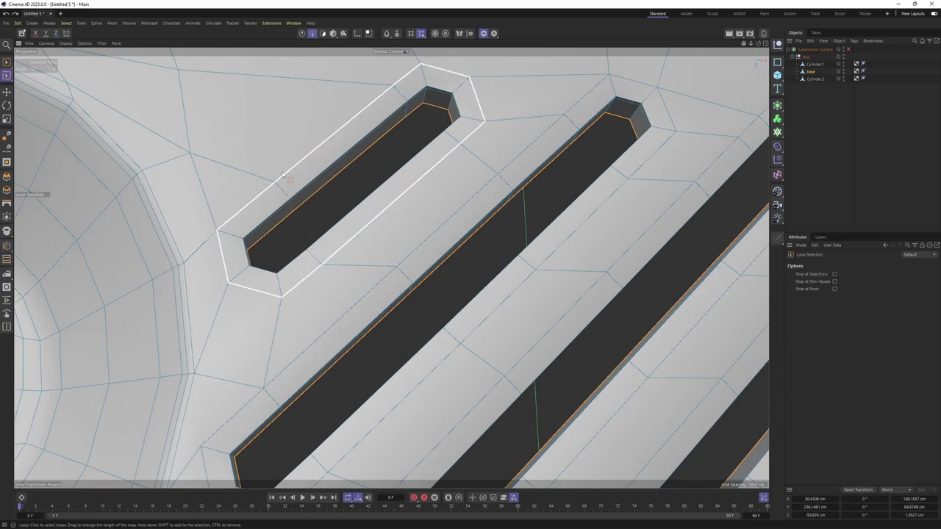
{"action": "key", "text": "m"}
{"action": "key", "text": "o"}
{"action": "mouse_move", "coordinate": [341, 211]}
{"action": "left_mouse_down", "text": "alt"}
{"action": "mouse_move", "coordinate": [357, 182]}
{"action": "mouse_move", "coordinate": [324, 201]}
{"action": "left_mouse_up", "text": "alt"}
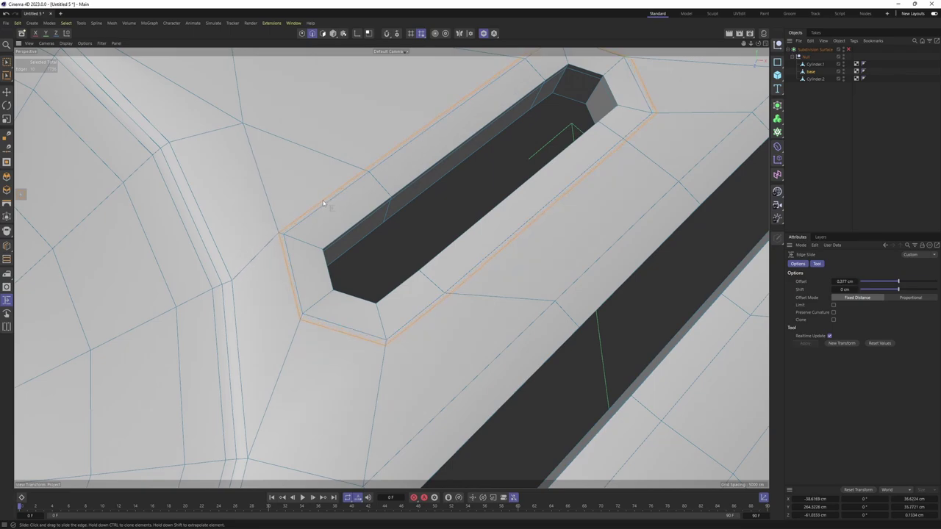
- Select an edge loop and slide it along the surface around the slot
{"action": "scroll", "coordinate": [390, 224], "scroll_direction": "down", "scroll_amount": 3}
{"action": "key", "text": "u"}
{"action": "key", "text": "l"}
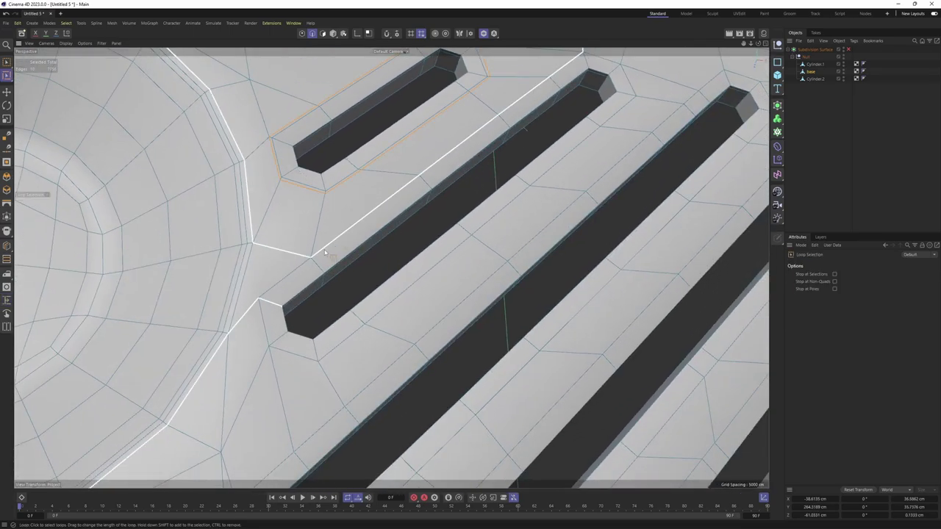
{"action": "key", "text": "m"}
{"action": "key", "text": "o"}
{"action": "scroll", "coordinate": [311, 300], "scroll_direction": "up", "scroll_amount": 3}
{"action": "scroll", "coordinate": [263, 294], "scroll_direction": "down", "scroll_amount": 5}
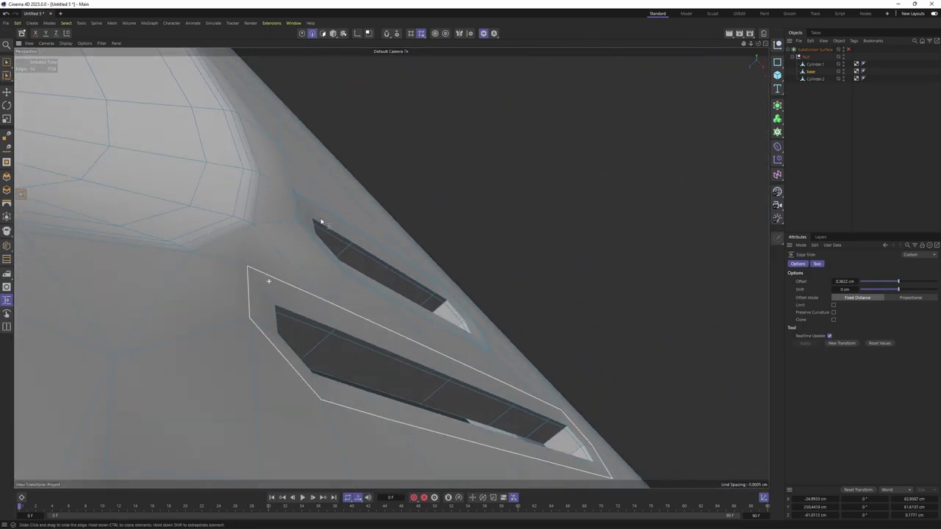
{"action": "scroll", "coordinate": [319, 220], "scroll_direction": "up", "scroll_amount": 4}
{"action": "left_click_drag", "start_coordinate": [278, 266], "coordinate": [500, 253], "text": "alt"}
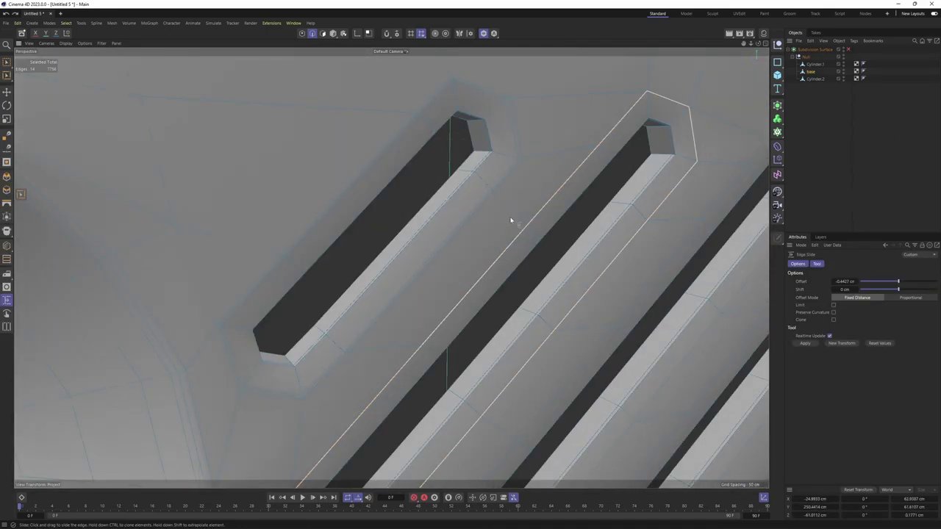
- Shift the selected slot edges slightly with the Move tool, viewed from above
{"action": "left_click_drag", "start_coordinate": [510, 219], "coordinate": [508, 239], "text": "alt"}
{"action": "key", "text": "e"}
{"action": "left_click_drag", "start_coordinate": [613, 284], "coordinate": [533, 163], "text": "alt"}
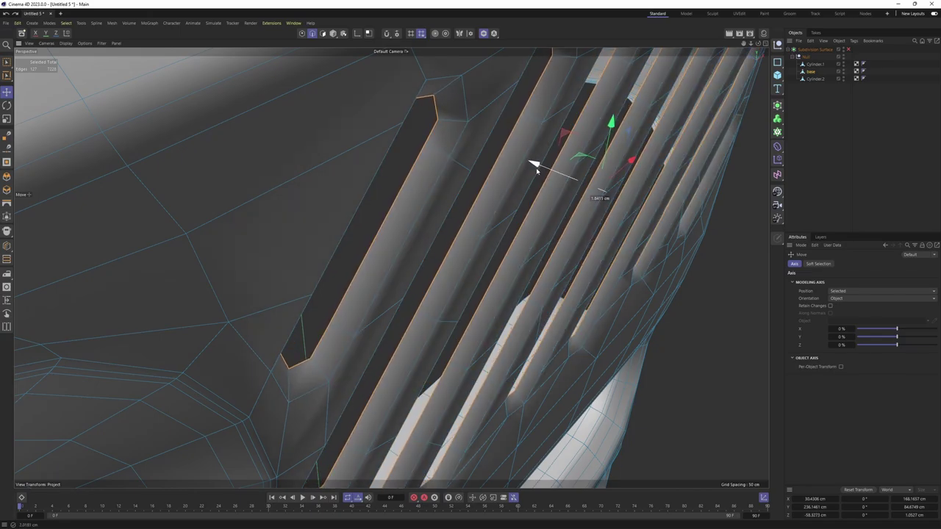
{"action": "mouse_move", "coordinate": [536, 167]}
{"action": "left_mouse_down", "text": "alt"}
{"action": "mouse_move", "coordinate": [459, 158]}
{"action": "mouse_move", "coordinate": [390, 264]}
{"action": "mouse_move", "coordinate": [475, 220]}
{"action": "mouse_move", "coordinate": [490, 257]}
{"action": "mouse_move", "coordinate": [462, 212]}
{"action": "mouse_move", "coordinate": [309, 243]}
{"action": "left_mouse_up", "text": "alt"}
{"action": "scroll", "coordinate": [264, 250], "scroll_direction": "up", "scroll_amount": 3}
{"action": "scroll", "coordinate": [228, 260], "scroll_direction": "up", "scroll_amount": 2}
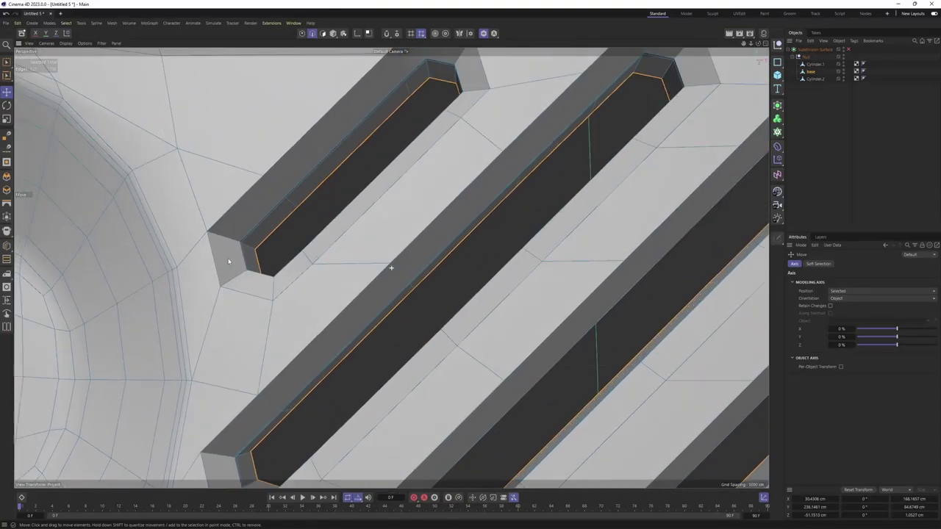
{"action": "scroll", "coordinate": [231, 250], "scroll_direction": "down", "scroll_amount": 2}
- Select the edge loop around the first slot for edge sliding
{"action": "key", "text": "u"}
{"action": "key", "text": "l"}
{"action": "left_click", "coordinate": [251, 248]}
{"action": "scroll", "coordinate": [250, 242], "scroll_direction": "up", "scroll_amount": 2}
{"action": "key", "text": "m"}
{"action": "key", "text": "o"}
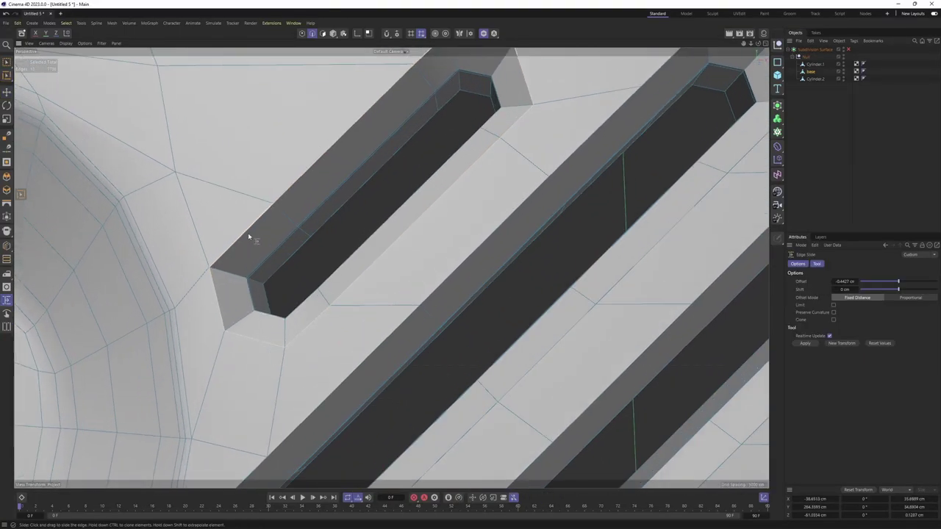
{"action": "scroll", "coordinate": [231, 217], "scroll_direction": "down", "scroll_amount": 2}
{"action": "scroll", "coordinate": [294, 283], "scroll_direction": "up", "scroll_amount": 1}
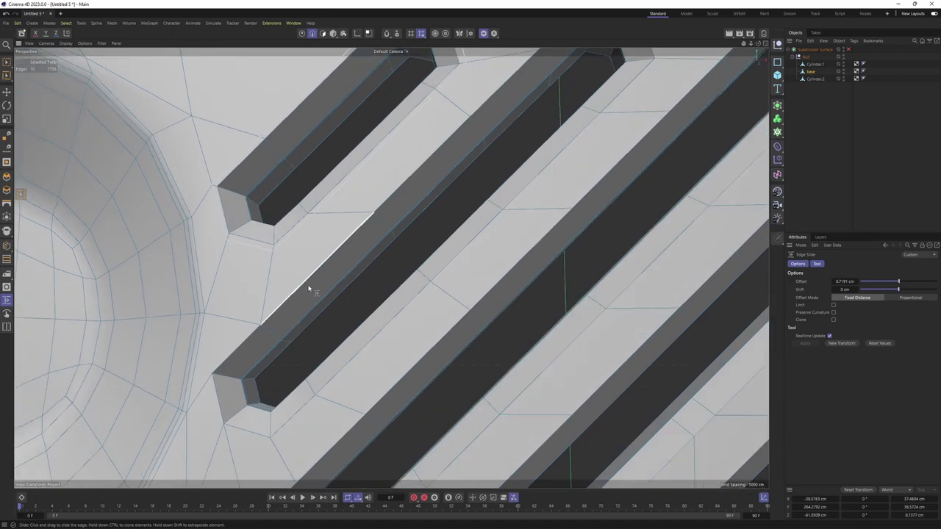
- Select the edge loop alongside the second slot and bring its other end into view
{"action": "key", "text": "u"}
{"action": "key", "text": "l"}
{"action": "left_click", "coordinate": [244, 435]}
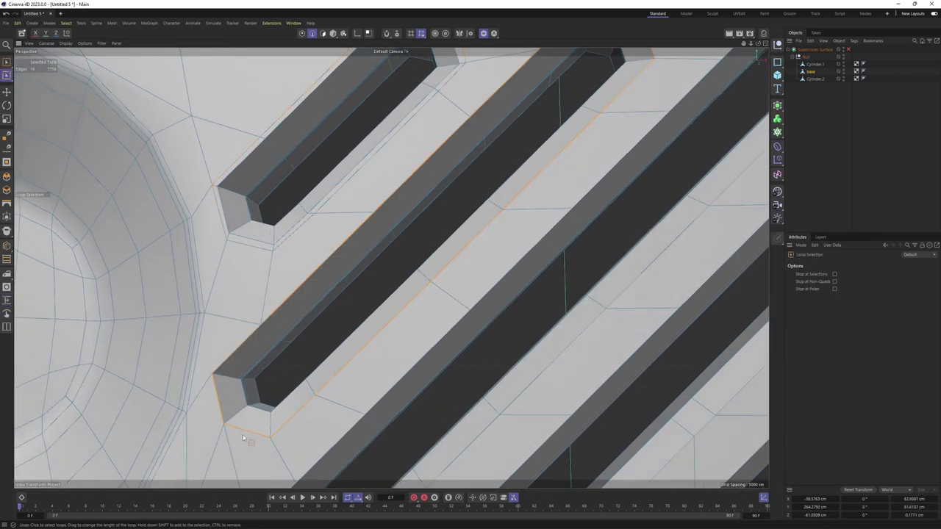
{"action": "scroll", "coordinate": [246, 397], "scroll_direction": "up", "scroll_amount": 2}
{"action": "key", "text": "m"}
{"action": "key", "text": "o"}
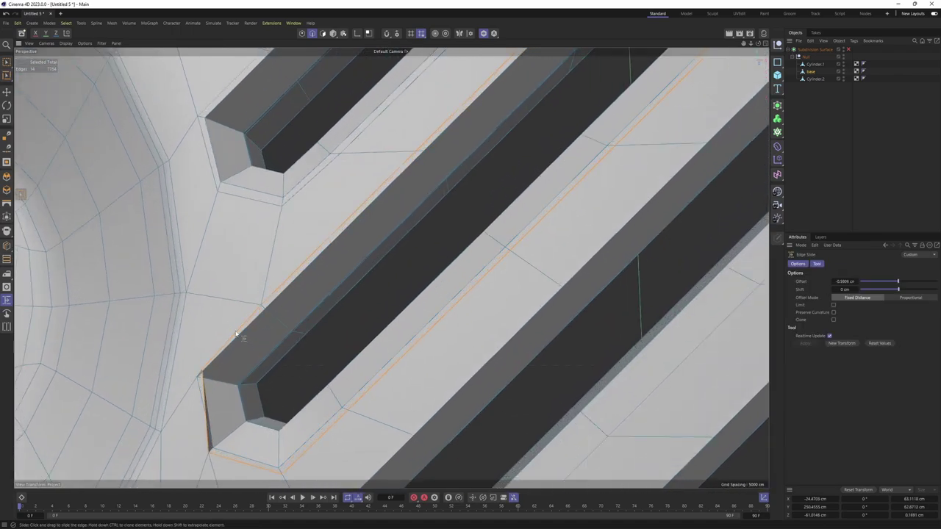
{"action": "scroll", "coordinate": [390, 266], "scroll_direction": "down", "scroll_amount": 2}
{"action": "left_click_drag", "start_coordinate": [390, 267], "coordinate": [411, 213], "text": "alt"}
{"action": "scroll", "coordinate": [420, 199], "scroll_direction": "up", "scroll_amount": 1}
{"action": "scroll", "coordinate": [379, 242], "scroll_direction": "up", "scroll_amount": 1}
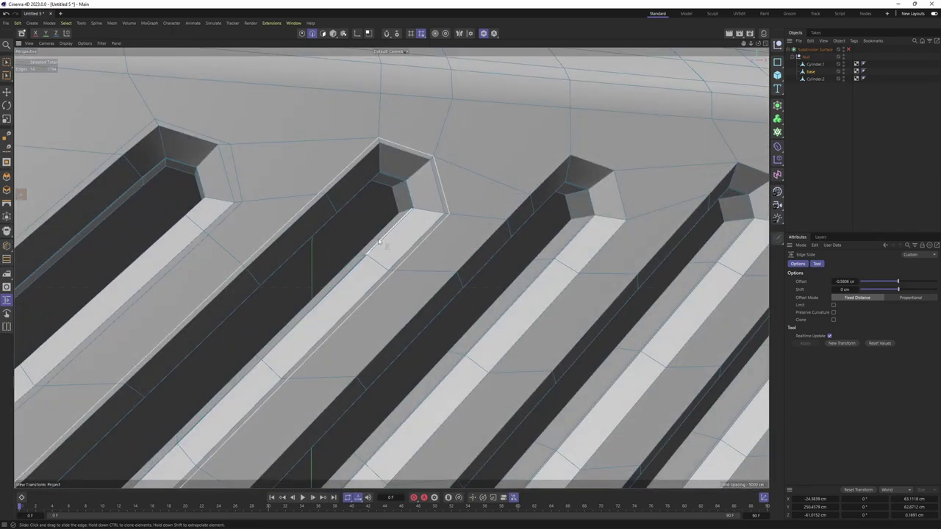
{"action": "middle_click_drag", "start_coordinate": [380, 243], "coordinate": [380, 214], "text": "alt"}
{"action": "scroll", "coordinate": [330, 257], "scroll_direction": "up", "scroll_amount": 2}
- Select the triangular polygon by the slot end and edge-slide its edges
{"action": "key", "text": "e"}
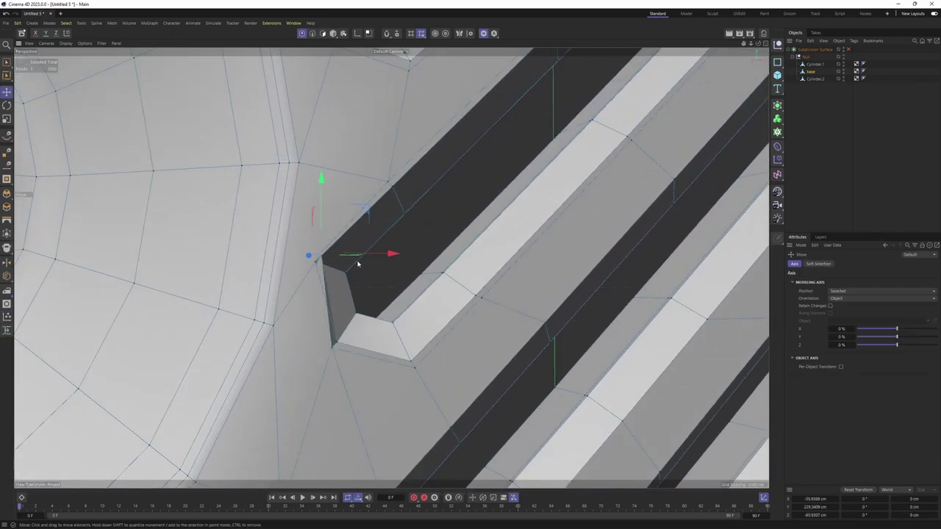
{"action": "left_click_drag", "start_coordinate": [358, 263], "coordinate": [382, 257], "text": "alt"}
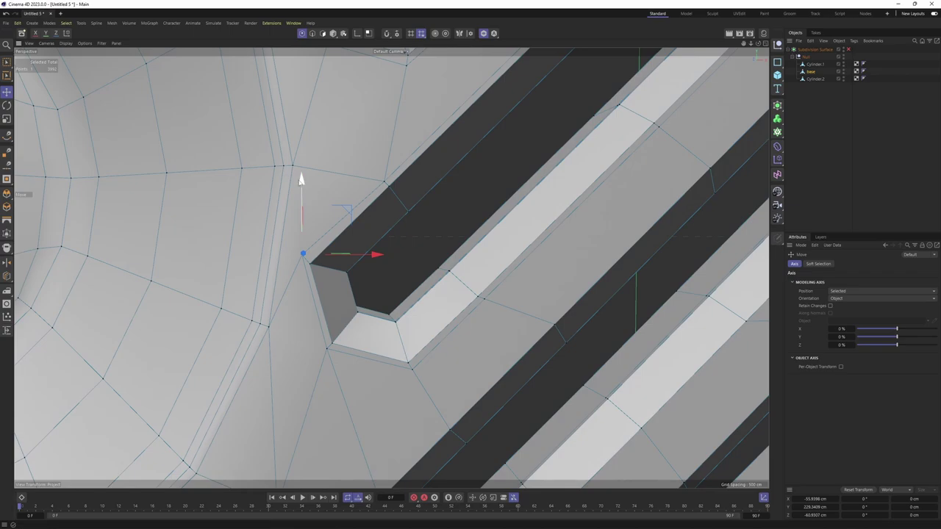
{"action": "left_click_drag", "start_coordinate": [317, 338], "coordinate": [323, 279], "text": "alt"}
{"action": "left_click", "coordinate": [322, 33]}
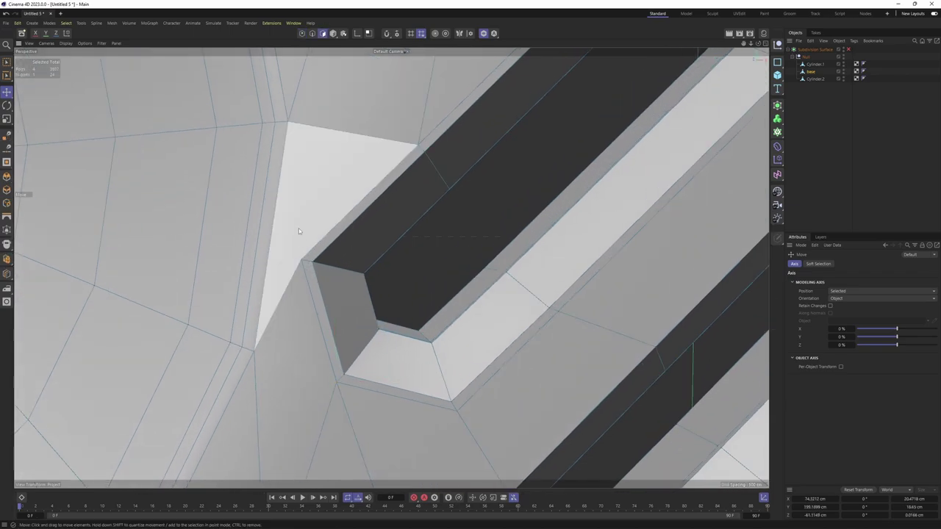
{"action": "left_click", "coordinate": [299, 229]}
{"action": "scroll", "coordinate": [298, 268], "scroll_direction": "up", "scroll_amount": 1}
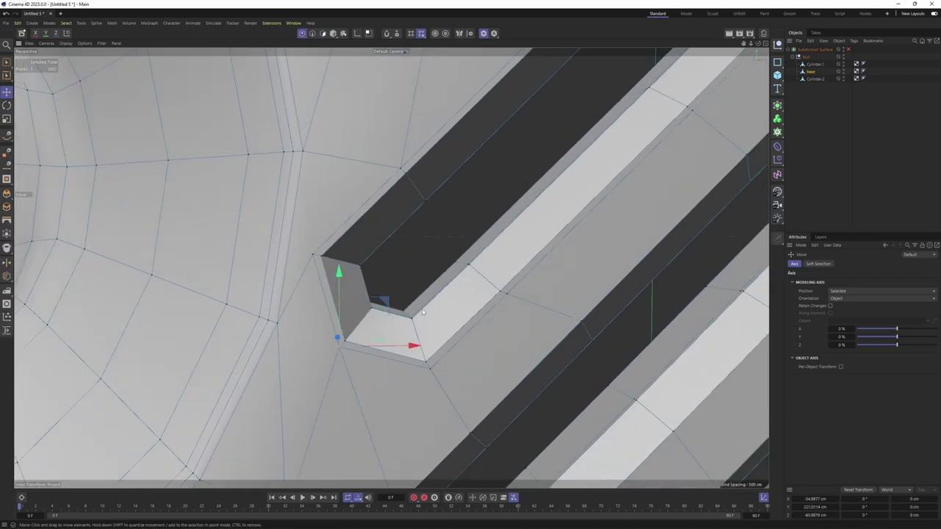
{"action": "mouse_move", "coordinate": [299, 271]}
{"action": "left_mouse_down", "text": "alt"}
{"action": "mouse_move", "coordinate": [352, 378]}
{"action": "mouse_move", "coordinate": [343, 345]}
{"action": "mouse_move", "coordinate": [390, 265]}
{"action": "mouse_move", "coordinate": [357, 296]}
{"action": "mouse_move", "coordinate": [332, 235]}
{"action": "mouse_move", "coordinate": [330, 277]}
{"action": "left_mouse_up", "text": "alt"}
{"action": "key", "text": "Return"}
{"action": "key", "text": "m"}
{"action": "key", "text": "o"}
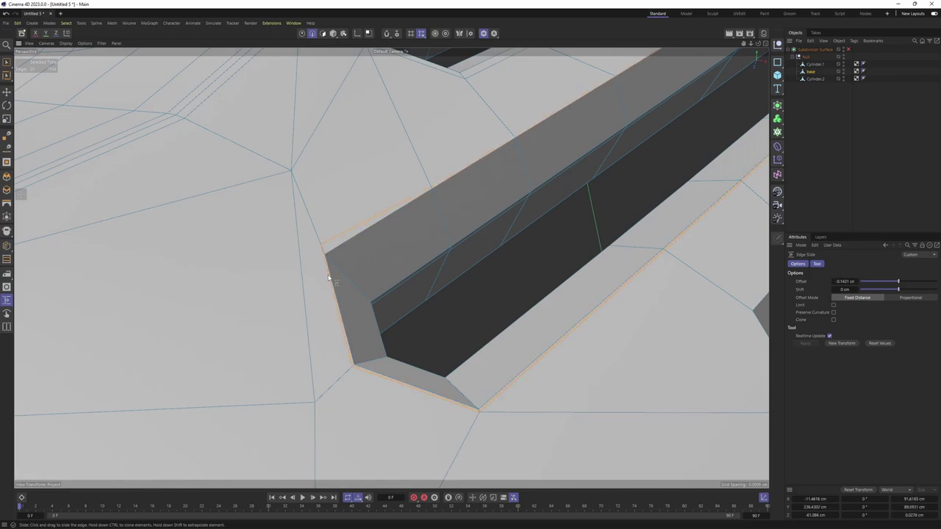
- Slide the triangle's points and the support edge in toward the slot end
{"action": "key", "text": "Return"}
{"action": "key", "text": "e"}
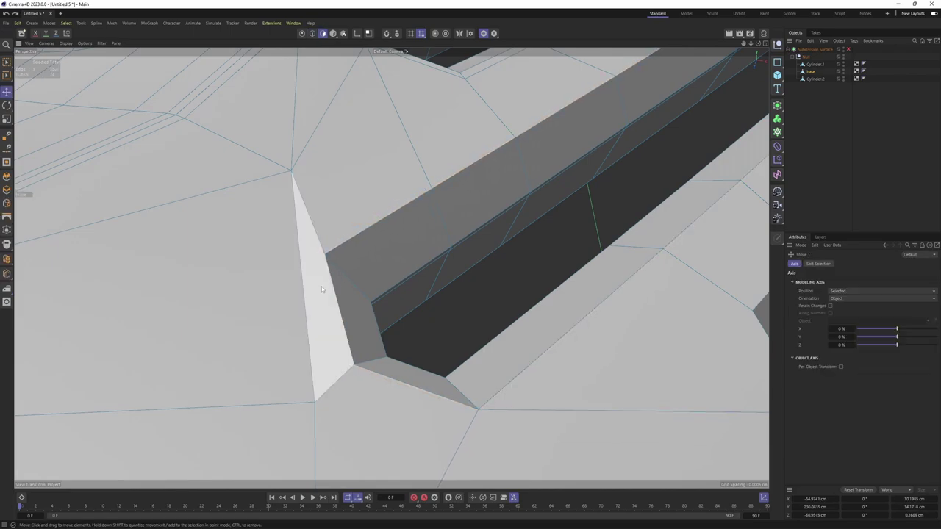
{"action": "left_click", "coordinate": [321, 287]}
{"action": "mouse_move", "coordinate": [322, 287]}
{"action": "left_mouse_down", "text": "alt"}
{"action": "mouse_move", "coordinate": [310, 180]}
{"action": "mouse_move", "coordinate": [280, 209]}
{"action": "left_mouse_up", "text": "alt"}
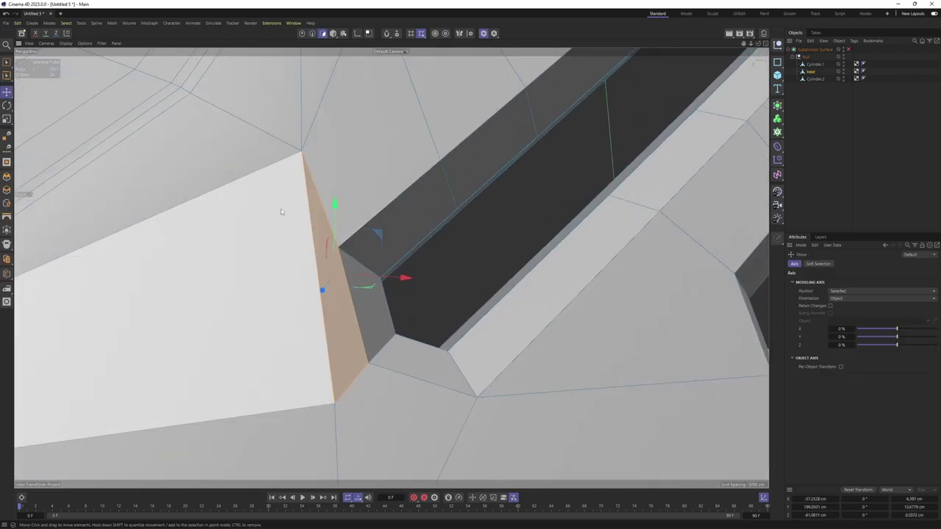
{"action": "key", "text": "Return"}
{"action": "key", "text": "m"}
{"action": "key", "text": "o"}
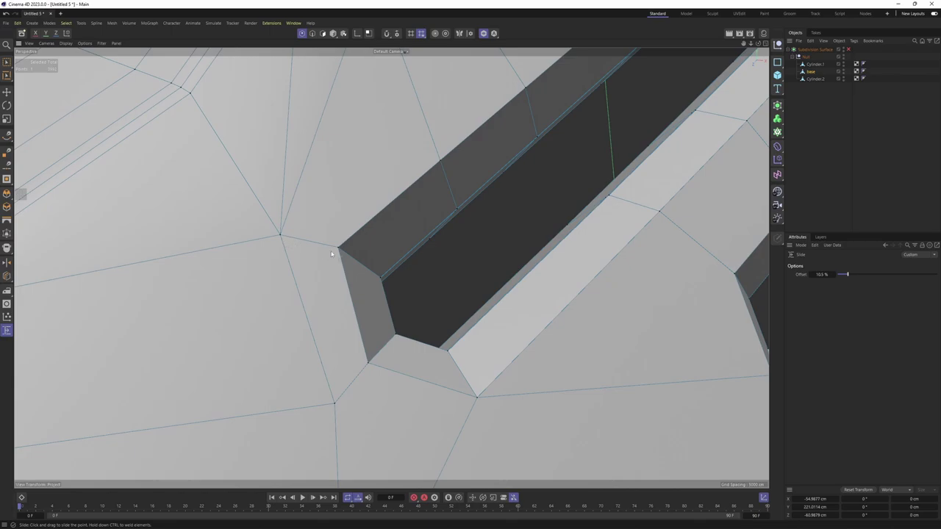
{"action": "key", "text": "Return"}
{"action": "key", "text": "e"}
{"action": "key", "text": "m"}
{"action": "key", "text": "o"}
{"action": "mouse_move", "coordinate": [413, 273]}
{"action": "left_mouse_down", "text": "alt"}
{"action": "mouse_move", "coordinate": [355, 269]}
{"action": "mouse_move", "coordinate": [340, 279]}
{"action": "left_mouse_up", "text": "alt"}
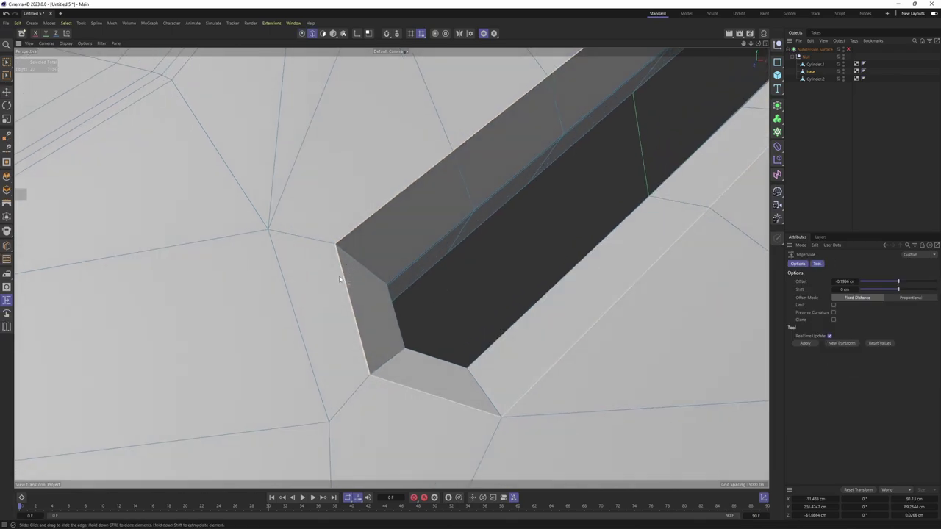
- Edge-slide the loops along the diagonal slots, including the loop around the middle slot
{"action": "scroll", "coordinate": [336, 280], "scroll_direction": "down", "scroll_amount": 5}
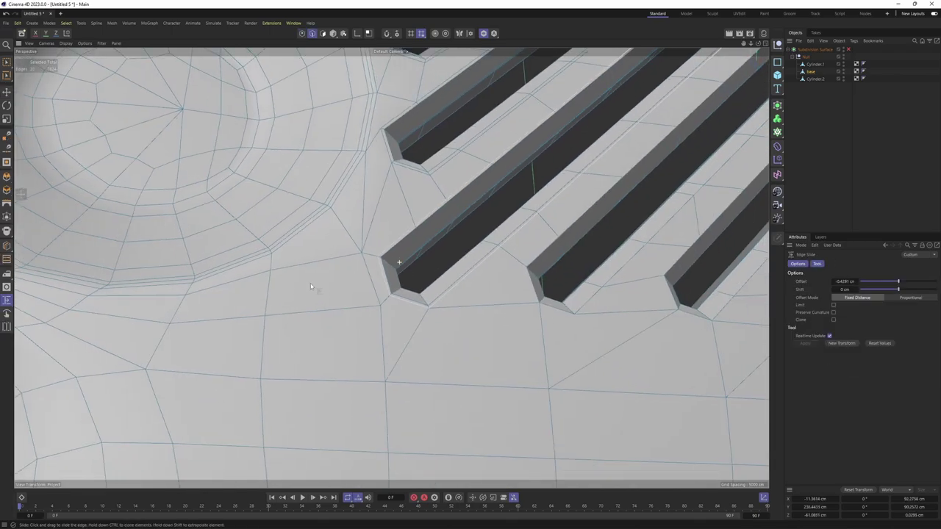
{"action": "scroll", "coordinate": [315, 289], "scroll_direction": "down", "scroll_amount": 3}
{"action": "scroll", "coordinate": [420, 267], "scroll_direction": "up", "scroll_amount": 3}
{"action": "scroll", "coordinate": [410, 280], "scroll_direction": "up", "scroll_amount": 2}
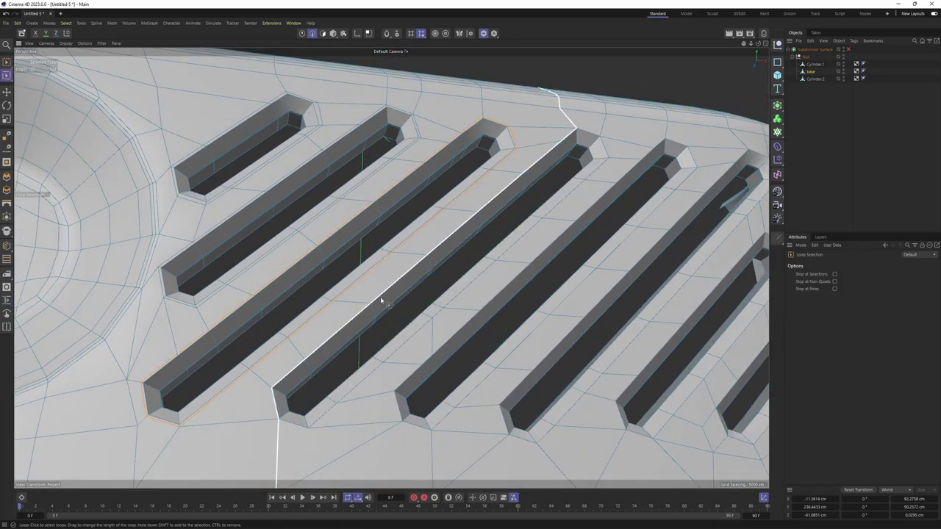
{"action": "left_click_drag", "start_coordinate": [411, 280], "coordinate": [453, 350]}
{"action": "scroll", "coordinate": [363, 368], "scroll_direction": "up", "scroll_amount": 3}
{"action": "key", "text": "e"}
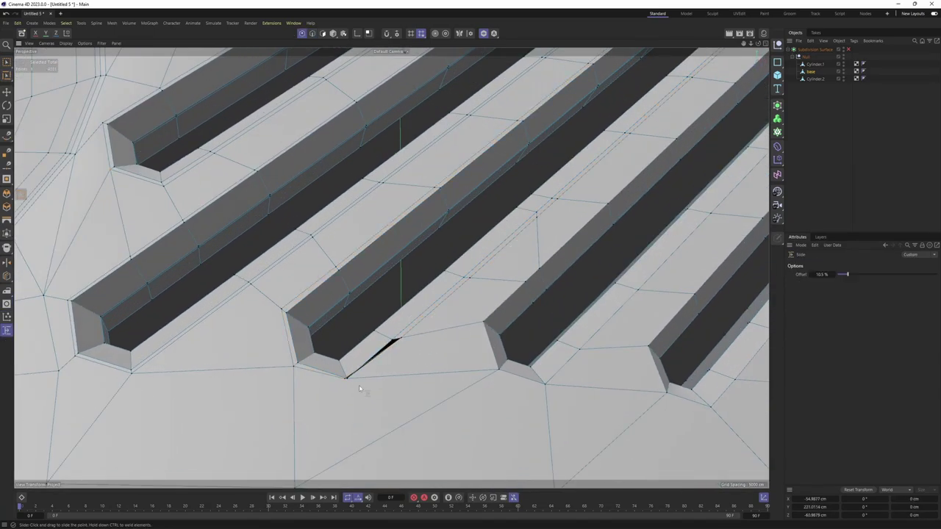
{"action": "scroll", "coordinate": [360, 367], "scroll_direction": "up", "scroll_amount": 2}
{"action": "scroll", "coordinate": [383, 309], "scroll_direction": "up", "scroll_amount": 2}
{"action": "left_click", "coordinate": [379, 332]}
{"action": "scroll", "coordinate": [379, 332], "scroll_direction": "down", "scroll_amount": 1}
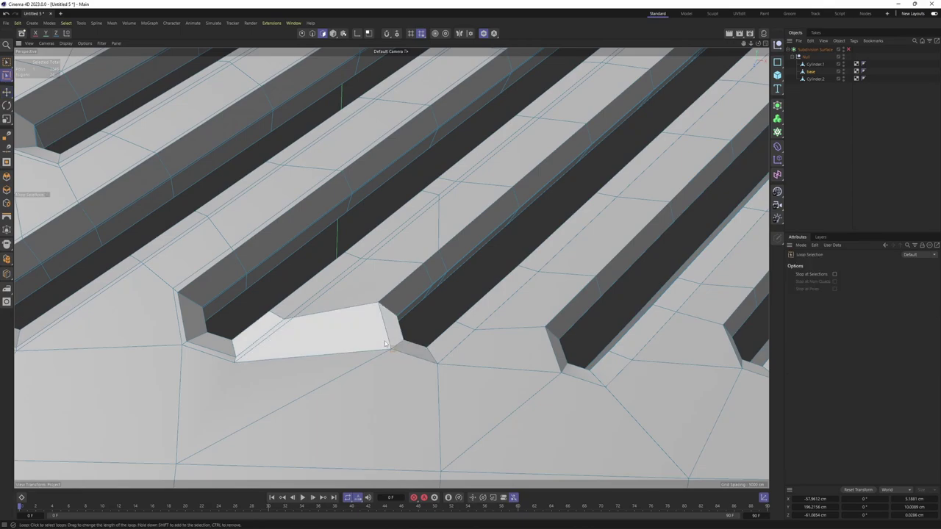
{"action": "key", "text": "m"}
{"action": "key", "text": "o"}
{"action": "scroll", "coordinate": [422, 365], "scroll_direction": "up", "scroll_amount": 2}
{"action": "scroll", "coordinate": [392, 346], "scroll_direction": "down", "scroll_amount": 3}
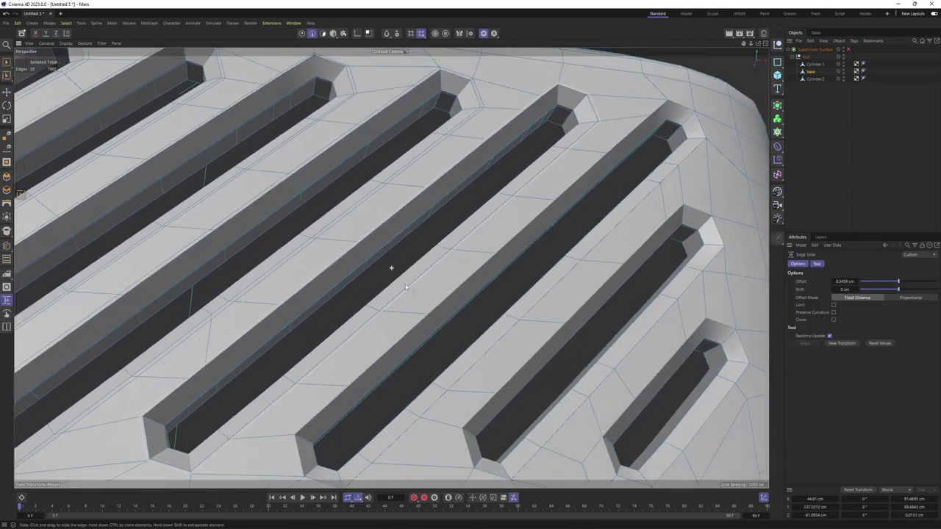
{"action": "key", "text": "u"}
{"action": "key", "text": "l"}
{"action": "scroll", "coordinate": [375, 332], "scroll_direction": "up", "scroll_amount": 3}
{"action": "key", "text": "m"}
{"action": "key", "text": "o"}
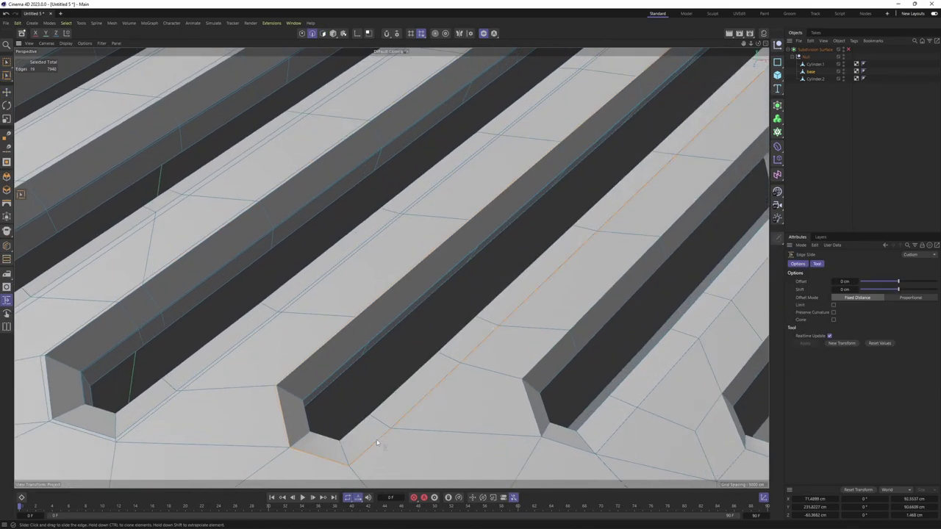
{"action": "scroll", "coordinate": [397, 309], "scroll_direction": "down", "scroll_amount": 3}
{"action": "scroll", "coordinate": [476, 293], "scroll_direction": "up", "scroll_amount": 3}
{"action": "key", "text": "u"}
{"action": "key", "text": "l"}
{"action": "scroll", "coordinate": [474, 301], "scroll_direction": "up", "scroll_amount": 1}
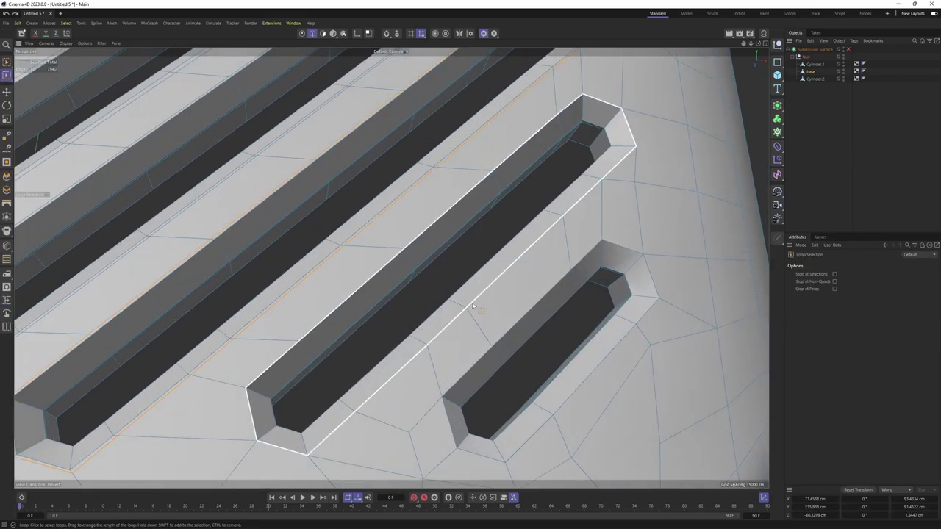
{"action": "left_click", "coordinate": [468, 322]}
{"action": "key", "text": "m"}
{"action": "key", "text": "o"}
{"action": "scroll", "coordinate": [456, 321], "scroll_direction": "up", "scroll_amount": 2}
{"action": "scroll", "coordinate": [522, 175], "scroll_direction": "up", "scroll_amount": 3}
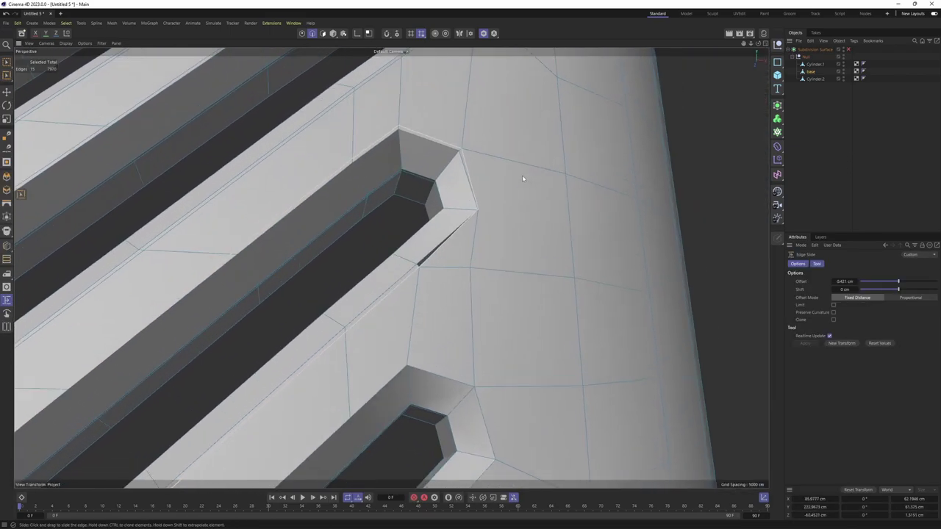
- Adjust a slot's corner point and preview the slots with smoothing on
{"action": "key", "text": "e"}
{"action": "scroll", "coordinate": [477, 210], "scroll_direction": "up", "scroll_amount": 3}
{"action": "left_click", "coordinate": [476, 207]}
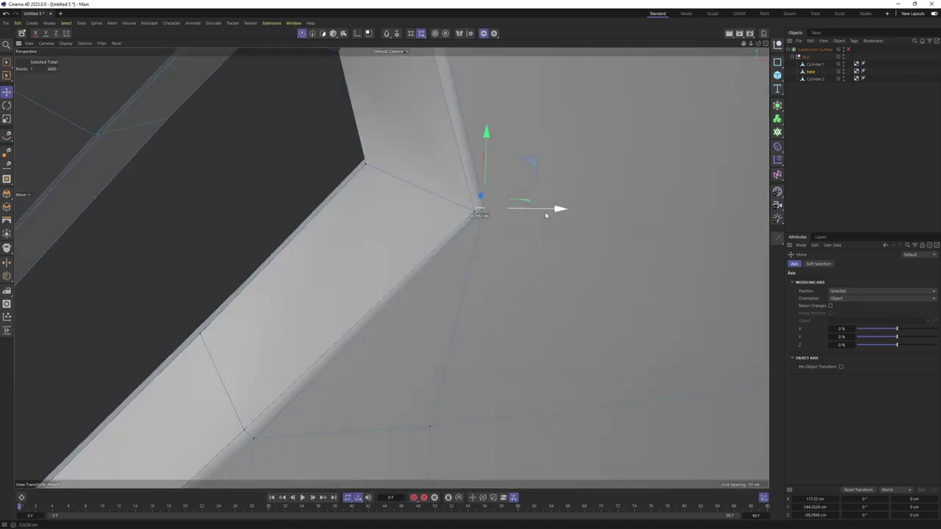
{"action": "scroll", "coordinate": [391, 262], "scroll_direction": "down", "scroll_amount": 3}
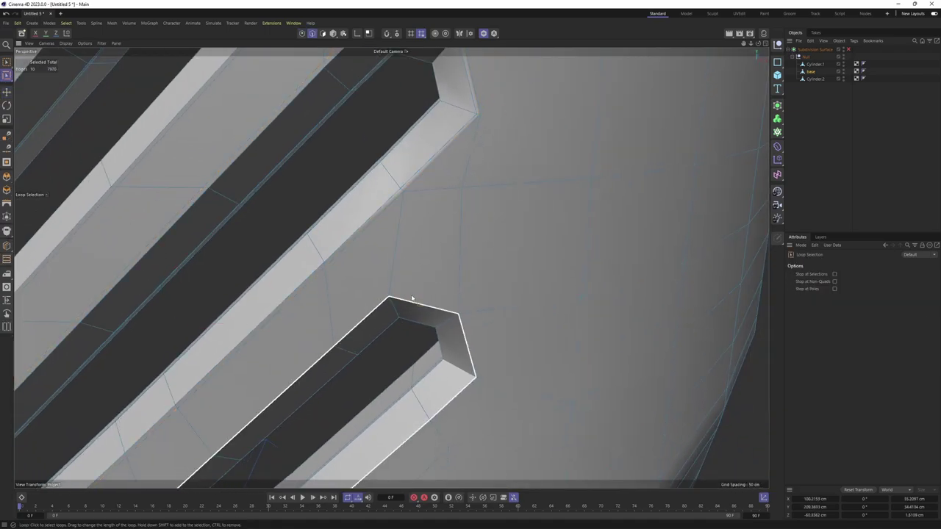
{"action": "scroll", "coordinate": [390, 289], "scroll_direction": "down", "scroll_amount": 3}
{"action": "key", "text": "q"}
{"action": "scroll", "coordinate": [368, 311], "scroll_direction": "up", "scroll_amount": 5}
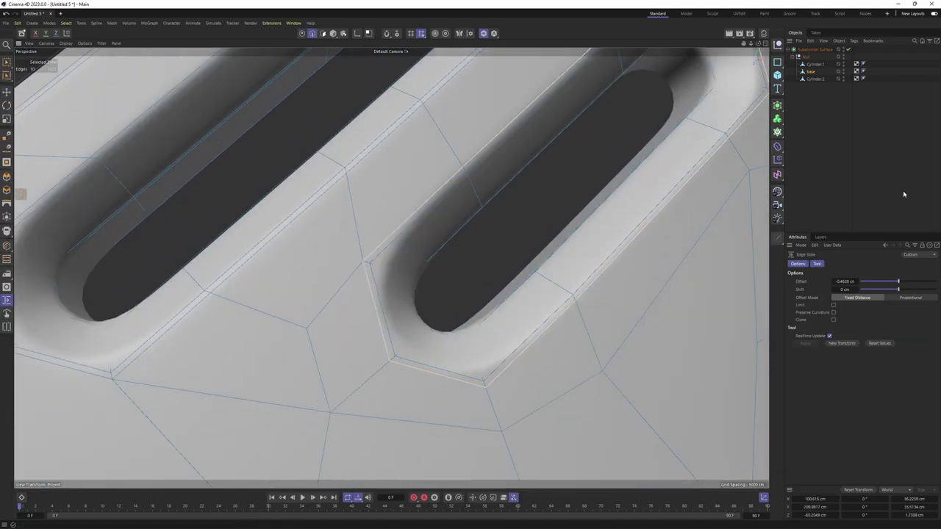
{"action": "scroll", "coordinate": [470, 235], "scroll_direction": "down", "scroll_amount": 3}
{"action": "scroll", "coordinate": [470, 235], "scroll_direction": "down", "scroll_amount": 2}
{"action": "key", "text": "q"}
{"action": "scroll", "coordinate": [470, 235], "scroll_direction": "up", "scroll_amount": 5}
- Edge-slide the edges at the short slot's end and check them smoothed
{"action": "key", "text": "u"}
{"action": "key", "text": "l"}
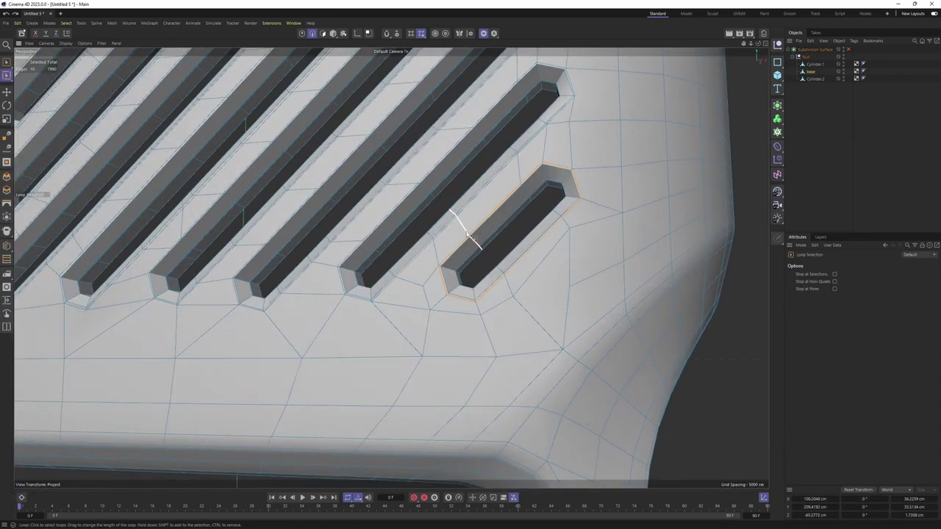
{"action": "scroll", "coordinate": [471, 242], "scroll_direction": "down", "scroll_amount": 3}
{"action": "right_click", "coordinate": [488, 261]}
{"action": "left_click", "coordinate": [507, 360]}
{"action": "scroll", "coordinate": [514, 261], "scroll_direction": "up", "scroll_amount": 5}
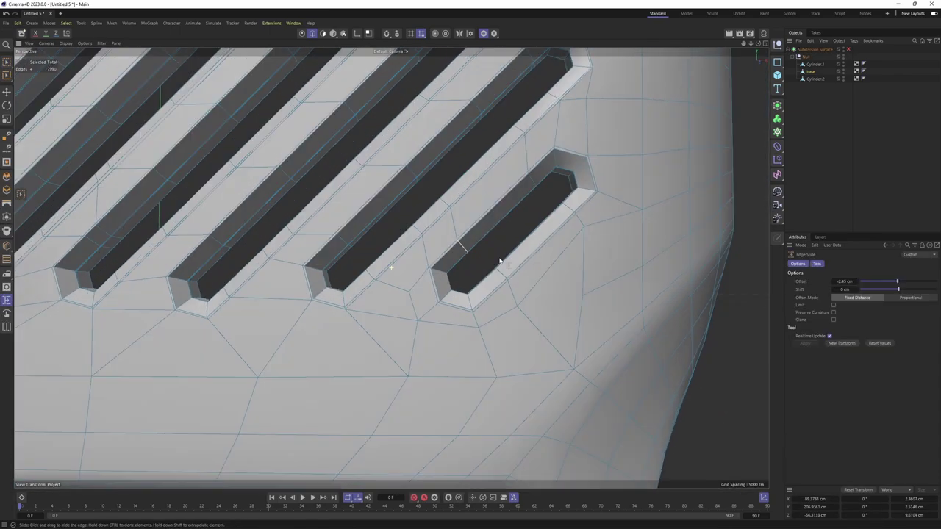
{"action": "key", "text": "0"}
{"action": "left_click_drag", "start_coordinate": [487, 256], "coordinate": [512, 289]}
{"action": "key", "text": "q"}
{"action": "scroll", "coordinate": [490, 289], "scroll_direction": "down", "scroll_amount": 3}
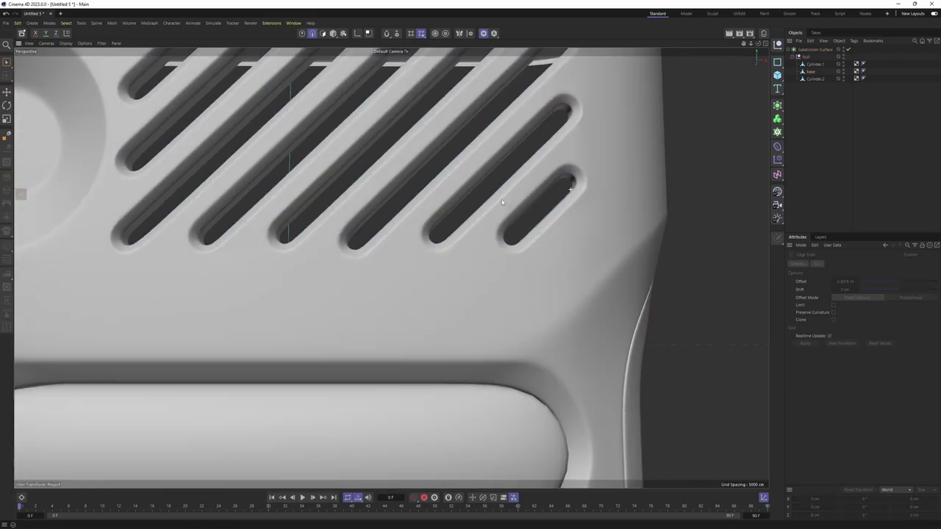
{"action": "scroll", "coordinate": [441, 220], "scroll_direction": "down", "scroll_amount": 2}
{"action": "scroll", "coordinate": [369, 168], "scroll_direction": "up", "scroll_amount": 3}
{"action": "scroll", "coordinate": [403, 160], "scroll_direction": "up", "scroll_amount": 2}
- Inspect the slots from several angles, comparing the cage with the smoothed rims
{"action": "left_click_drag", "start_coordinate": [403, 161], "coordinate": [382, 166], "text": "alt"}
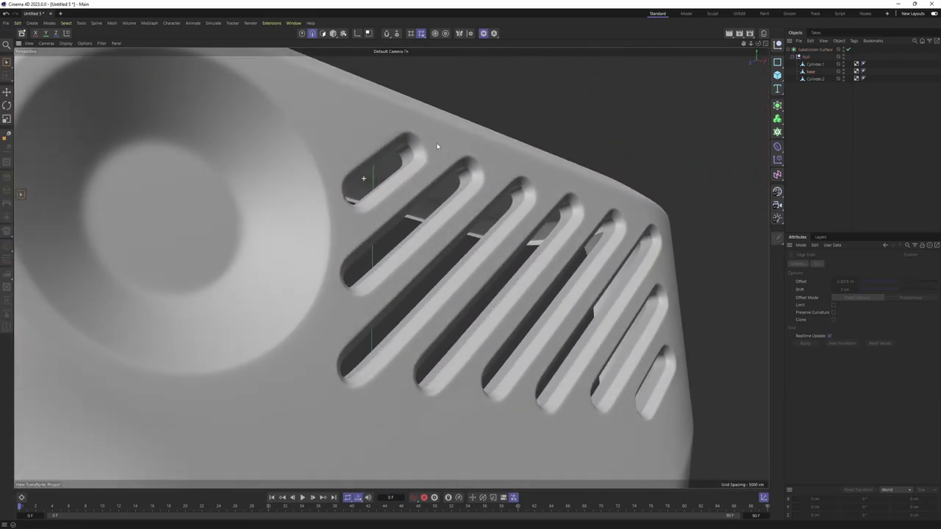
{"action": "key", "text": "q"}
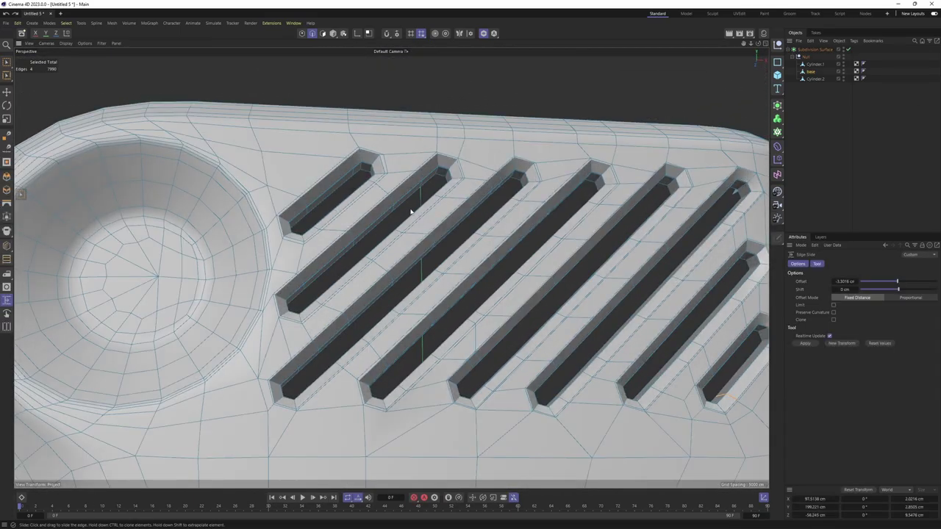
{"action": "scroll", "coordinate": [363, 319], "scroll_direction": "up", "scroll_amount": 2}
{"action": "mouse_move", "coordinate": [363, 319]}
{"action": "left_mouse_down", "text": "alt"}
{"action": "mouse_move", "coordinate": [390, 265]}
{"action": "mouse_move", "coordinate": [452, 272]}
{"action": "mouse_move", "coordinate": [393, 244]}
{"action": "mouse_move", "coordinate": [443, 198]}
{"action": "left_mouse_up", "text": "alt"}
{"action": "key", "text": "q"}
{"action": "scroll", "coordinate": [452, 272], "scroll_direction": "down", "scroll_amount": 2}
{"action": "scroll", "coordinate": [392, 244], "scroll_direction": "down", "scroll_amount": 2}
{"action": "scroll", "coordinate": [362, 243], "scroll_direction": "up", "scroll_amount": 2}
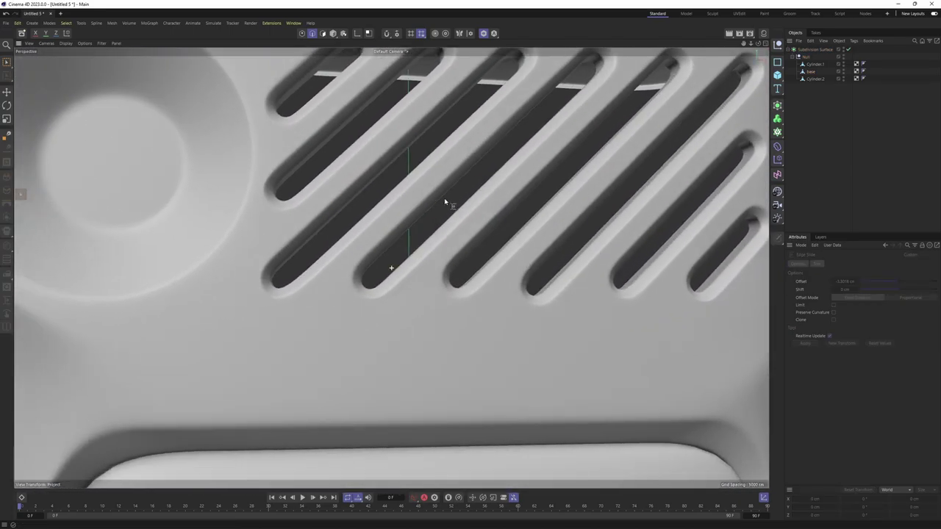
{"action": "scroll", "coordinate": [357, 262], "scroll_direction": "up", "scroll_amount": 2}
{"action": "key", "text": "q"}
{"action": "left_click_drag", "start_coordinate": [330, 273], "coordinate": [316, 256], "text": "alt"}
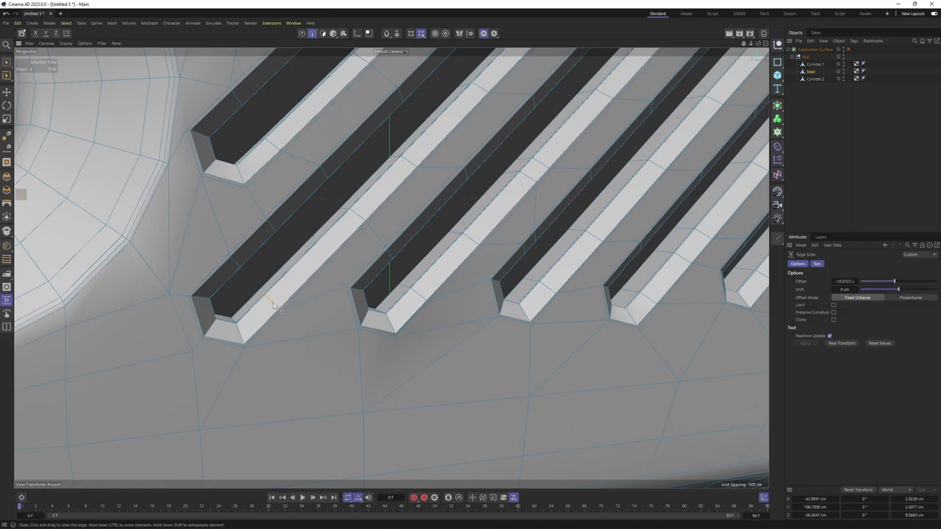
{"action": "left_click_drag", "start_coordinate": [274, 305], "coordinate": [231, 247], "text": "alt"}
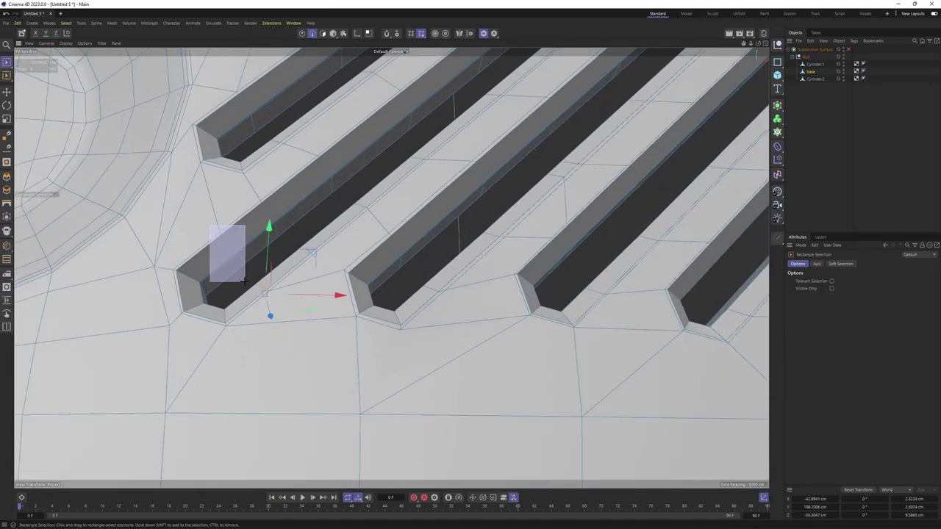
{"action": "key", "text": "q"}
{"action": "scroll", "coordinate": [613, 206], "scroll_direction": "down", "scroll_amount": 3}
{"action": "mouse_move", "coordinate": [613, 206]}
{"action": "left_mouse_down", "text": "alt"}
{"action": "mouse_move", "coordinate": [510, 275]}
{"action": "mouse_move", "coordinate": [440, 266]}
{"action": "left_mouse_up", "text": "alt"}
{"action": "scroll", "coordinate": [439, 267], "scroll_direction": "up", "scroll_amount": 2}
{"action": "key", "text": "q"}
{"action": "scroll", "coordinate": [434, 265], "scroll_direction": "up", "scroll_amount": 3}
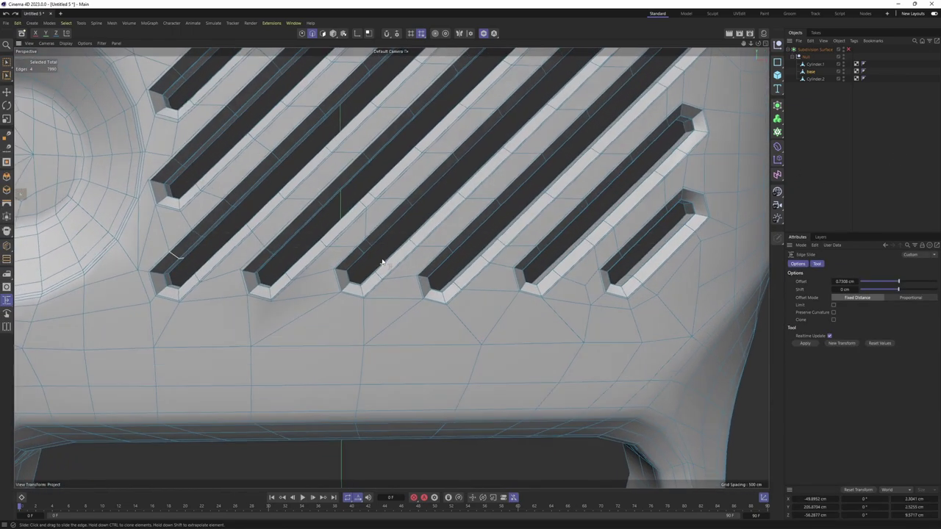
{"action": "scroll", "coordinate": [378, 252], "scroll_direction": "up", "scroll_amount": 2}
{"action": "scroll", "coordinate": [360, 246], "scroll_direction": "up", "scroll_amount": 2}
{"action": "scroll", "coordinate": [321, 267], "scroll_direction": "down", "scroll_amount": 2}
{"action": "scroll", "coordinate": [292, 243], "scroll_direction": "up", "scroll_amount": 2}
- Move the edge at another slot end and confirm the smoothed slot rims look crisp
{"action": "key", "text": "e"}
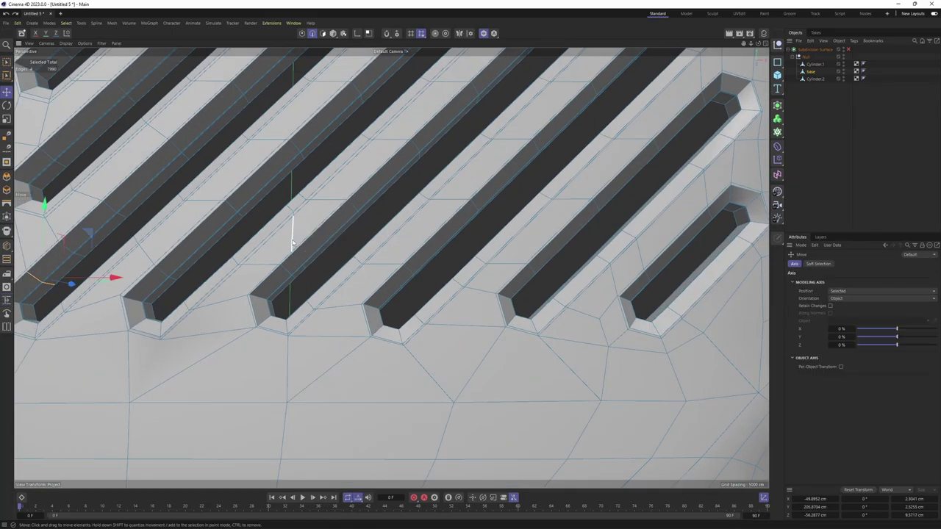
{"action": "key", "text": "q"}
{"action": "scroll", "coordinate": [330, 250], "scroll_direction": "down", "scroll_amount": 1}
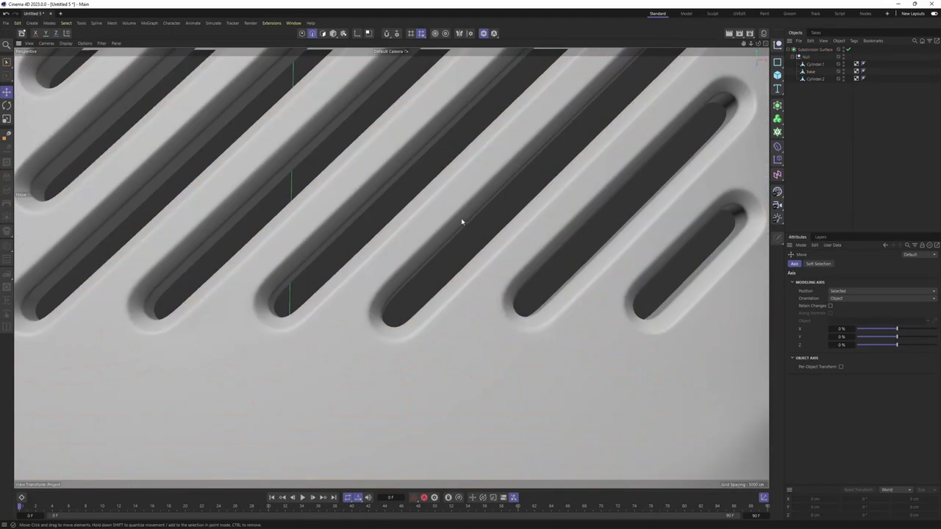
{"action": "scroll", "coordinate": [441, 235], "scroll_direction": "down", "scroll_amount": 3}
{"action": "key", "text": "q"}
{"action": "scroll", "coordinate": [325, 294], "scroll_direction": "up", "scroll_amount": 3}
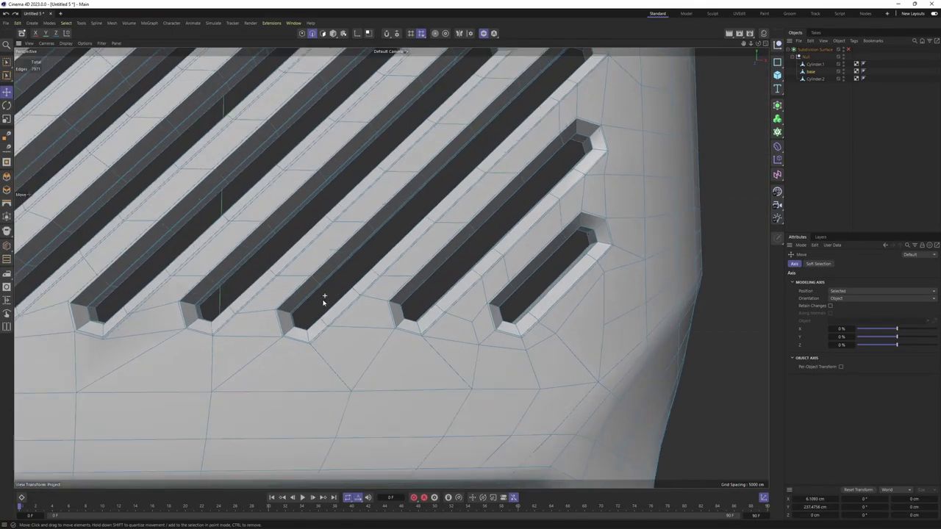
{"action": "scroll", "coordinate": [325, 301], "scroll_direction": "up", "scroll_amount": 2}
{"action": "key", "text": "0"}
{"action": "scroll", "coordinate": [321, 319], "scroll_direction": "up", "scroll_amount": 2}
{"action": "left_click_drag", "start_coordinate": [340, 347], "coordinate": [330, 340]}
{"action": "key", "text": "e"}
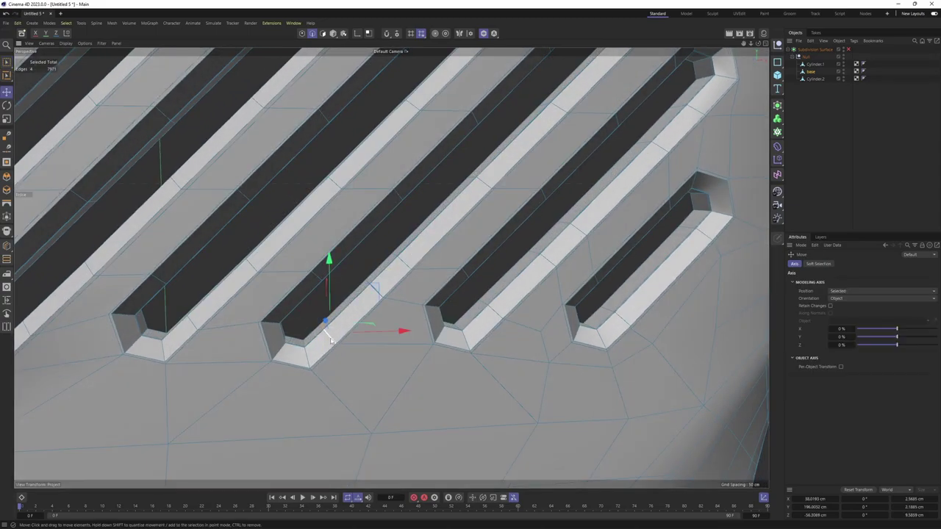
{"action": "key", "text": "q"}
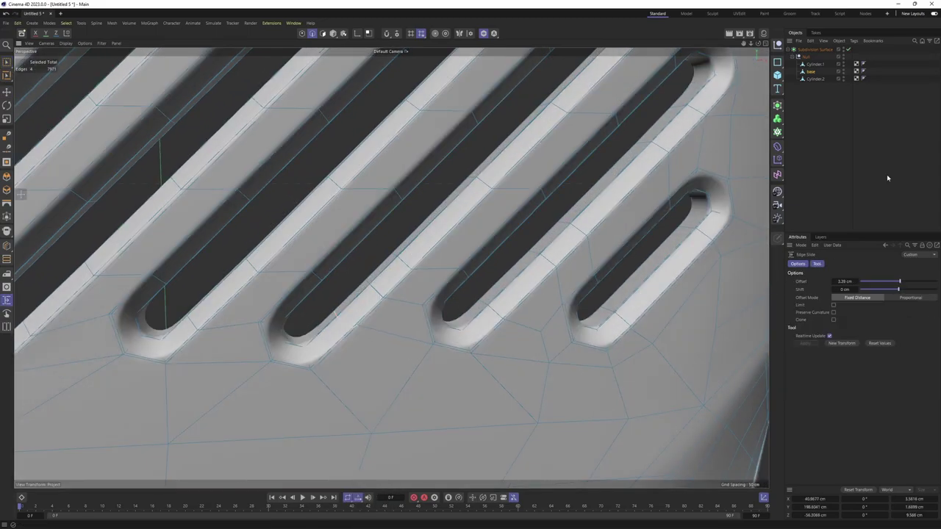
{"action": "key", "text": "q"}
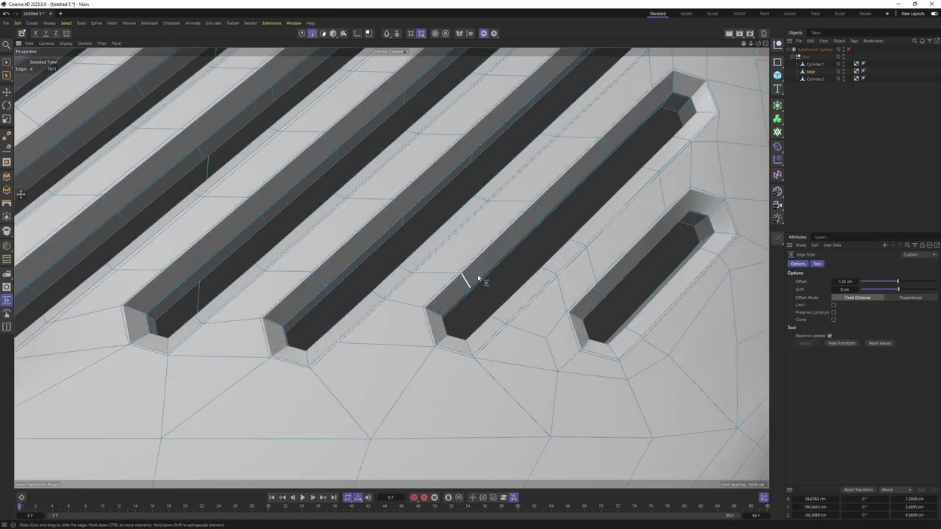
{"action": "key", "text": "q"}
{"action": "scroll", "coordinate": [477, 279], "scroll_direction": "down", "scroll_amount": 5}
{"action": "scroll", "coordinate": [441, 309], "scroll_direction": "down", "scroll_amount": 5}
{"action": "mouse_move", "coordinate": [431, 319]}
{"action": "left_mouse_down", "text": "alt"}
{"action": "mouse_move", "coordinate": [441, 291]}
{"action": "mouse_move", "coordinate": [419, 294]}
{"action": "left_mouse_up", "text": "alt"}
- Unhide all hidden parts of the housing mesh with Show All and frame the model
{"action": "key", "text": "q"}
{"action": "key", "text": "e"}
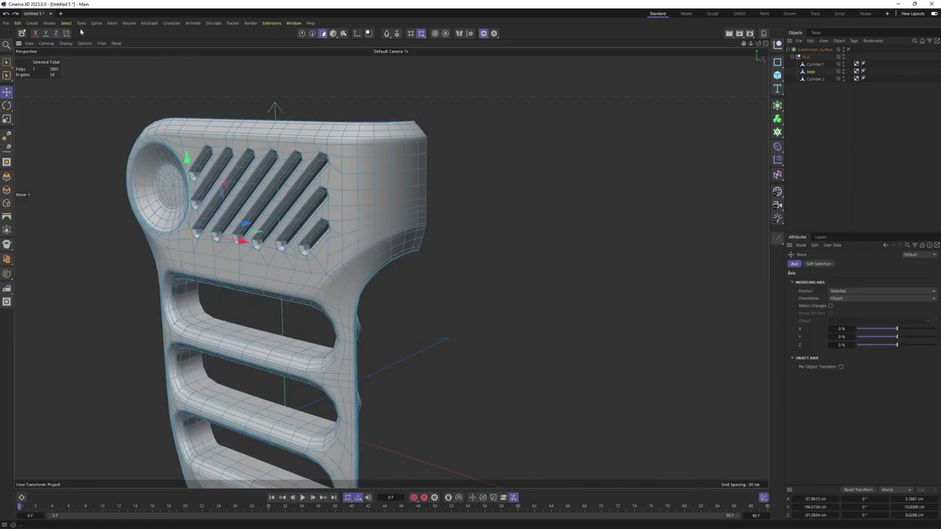
{"action": "left_click", "coordinate": [66, 23]}
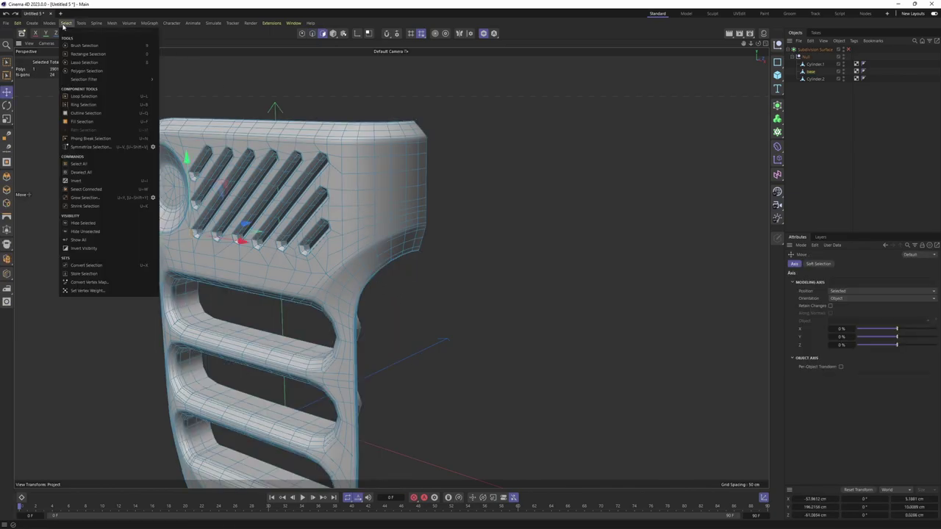
{"action": "left_click", "coordinate": [87, 240]}
{"action": "right_click", "coordinate": [384, 182]}
{"action": "key", "text": "Escape"}
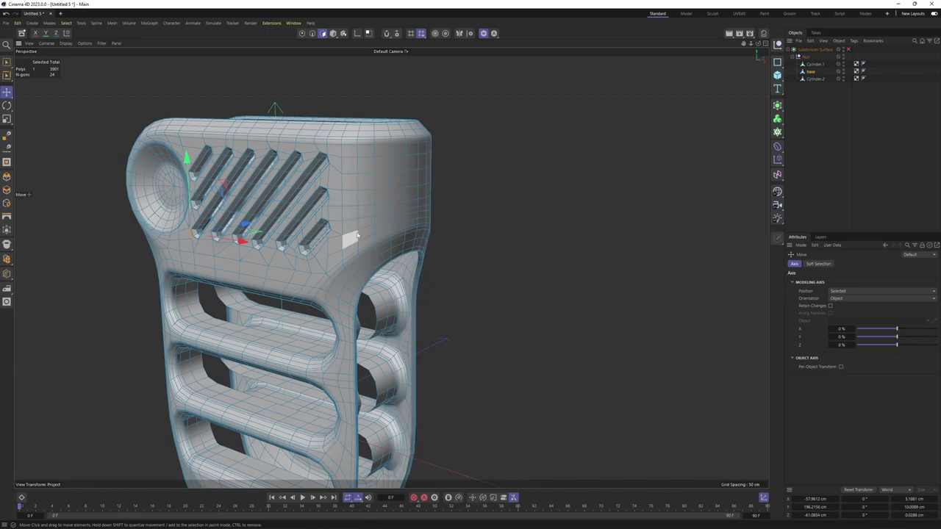
{"action": "scroll", "coordinate": [360, 237], "scroll_direction": "down", "scroll_amount": 2}
{"action": "left_click_drag", "start_coordinate": [365, 233], "coordinate": [338, 220], "text": "alt"}
- Symmetrize the mesh from -Z to +Z and turn Subdivision Surface smoothing back on
{"action": "right_click", "coordinate": [387, 204]}
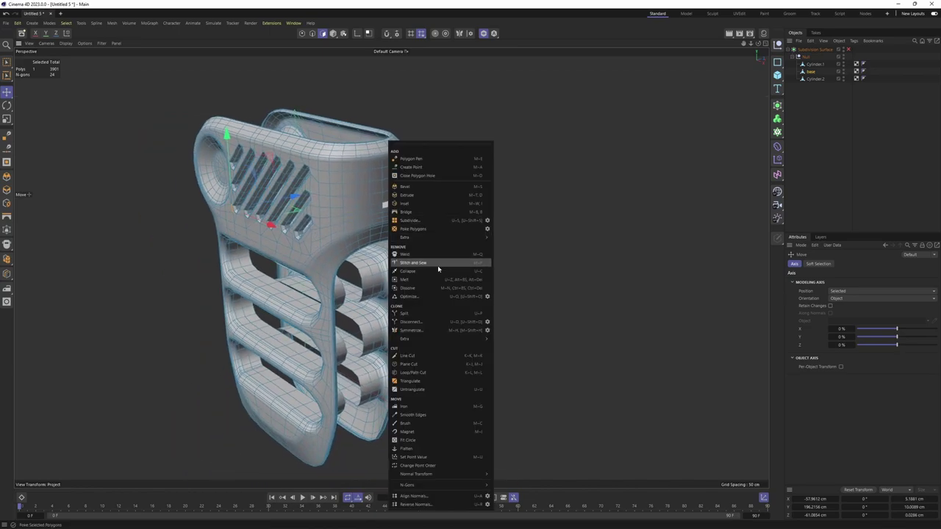
{"action": "left_click", "coordinate": [487, 330]}
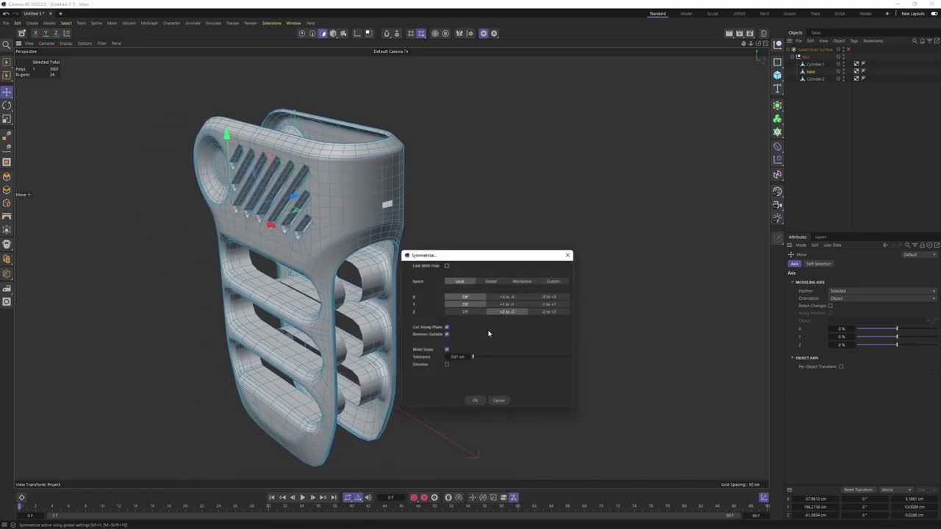
{"action": "left_click", "coordinate": [544, 312]}
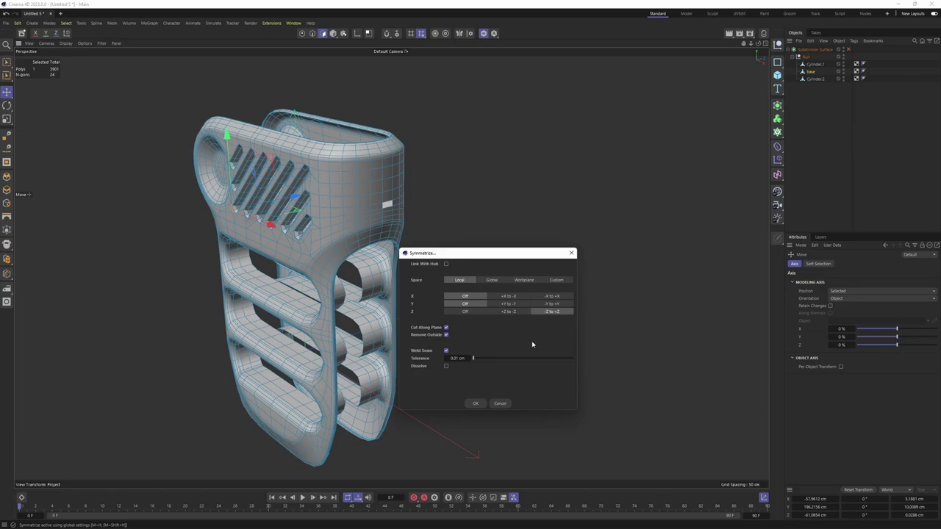
{"action": "left_click", "coordinate": [475, 403]}
{"action": "key", "text": "q"}
{"action": "mouse_move", "coordinate": [411, 342]}
{"action": "left_mouse_down", "text": "alt"}
{"action": "mouse_move", "coordinate": [196, 288]}
{"action": "mouse_move", "coordinate": [352, 211]}
{"action": "mouse_move", "coordinate": [563, 203]}
{"action": "mouse_move", "coordinate": [546, 184]}
{"action": "mouse_move", "coordinate": [596, 183]}
{"action": "mouse_move", "coordinate": [375, 199]}
{"action": "mouse_move", "coordinate": [468, 206]}
{"action": "mouse_move", "coordinate": [424, 212]}
{"action": "mouse_move", "coordinate": [431, 272]}
{"action": "left_mouse_up", "text": "alt"}
- Isolate the base housing mesh and select the Cylinder.2 slot object
{"action": "key", "text": "F4"}
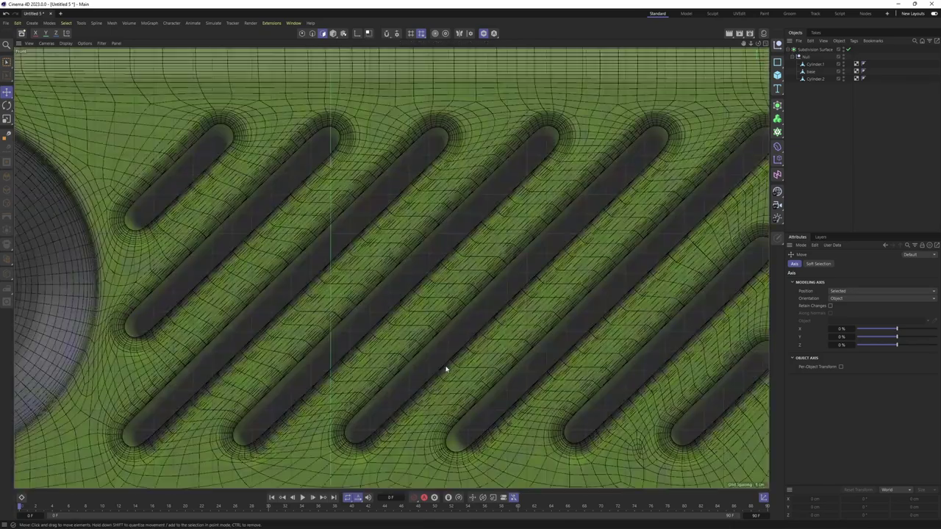
{"action": "scroll", "coordinate": [445, 369], "scroll_direction": "down", "scroll_amount": 10}
{"action": "scroll", "coordinate": [484, 315], "scroll_direction": "up", "scroll_amount": 6}
{"action": "key", "text": "F1"}
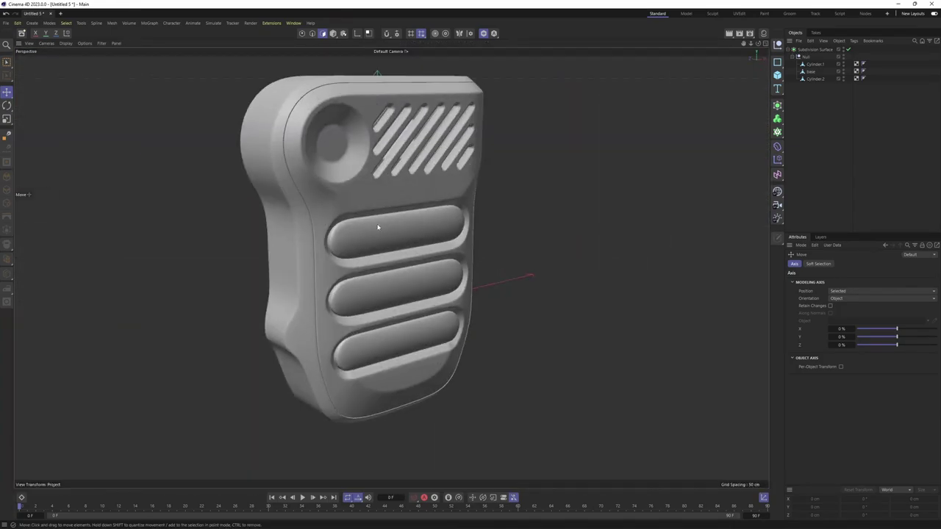
{"action": "left_click", "coordinate": [420, 280]}
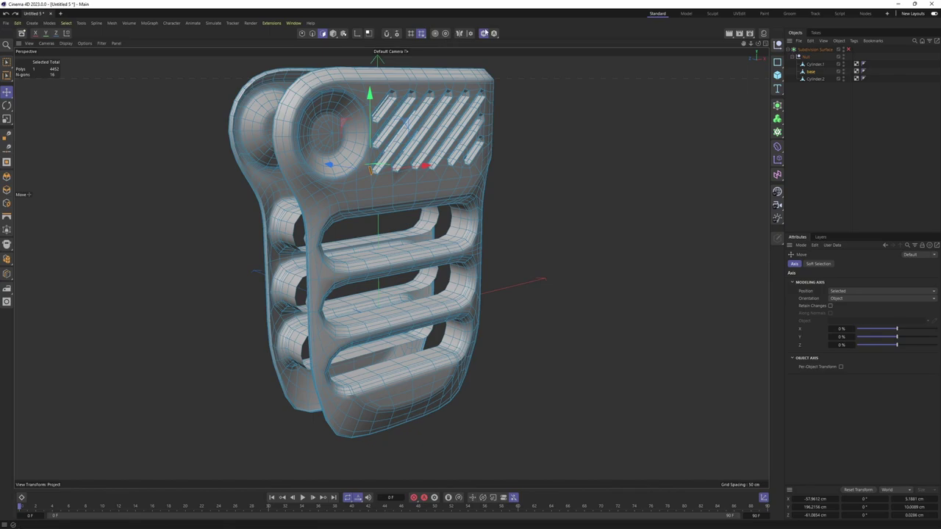
{"action": "left_click", "coordinate": [484, 33]}
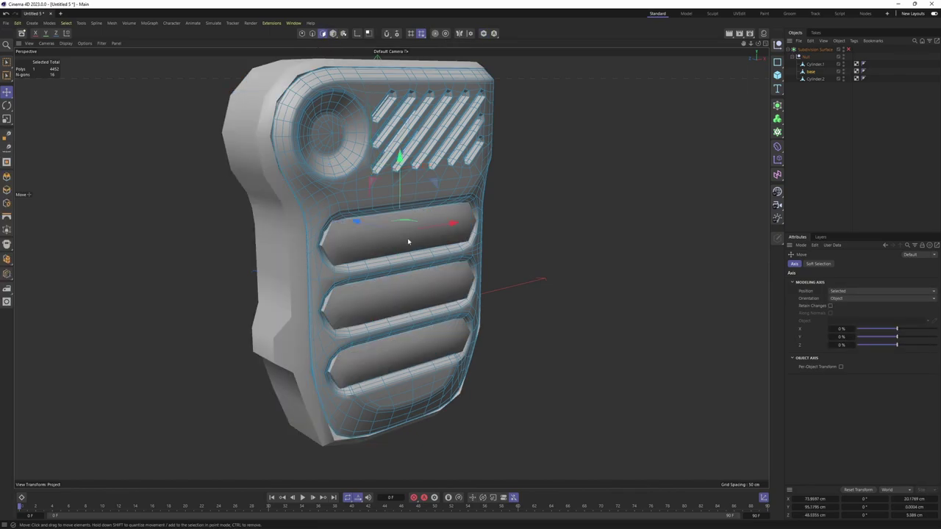
{"action": "left_click", "coordinate": [420, 256]}
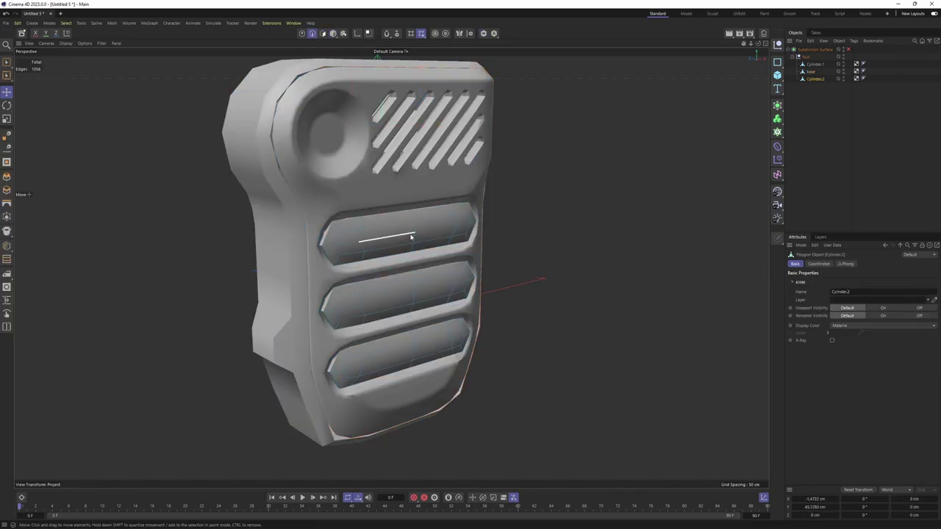
- Add a supporting loop cut around the slot inset and preview it smoothed
{"action": "scroll", "coordinate": [325, 233], "scroll_direction": "up", "scroll_amount": 3}
{"action": "scroll", "coordinate": [326, 233], "scroll_direction": "up", "scroll_amount": 2}
{"action": "double_click", "coordinate": [329, 238]}
{"action": "mouse_move", "coordinate": [330, 237]}
{"action": "left_mouse_down", "text": "alt"}
{"action": "mouse_move", "coordinate": [397, 226]}
{"action": "mouse_move", "coordinate": [369, 244]}
{"action": "mouse_move", "coordinate": [367, 198]}
{"action": "left_mouse_up", "text": "alt"}
{"action": "key", "text": "Return"}
{"action": "key", "text": "t"}
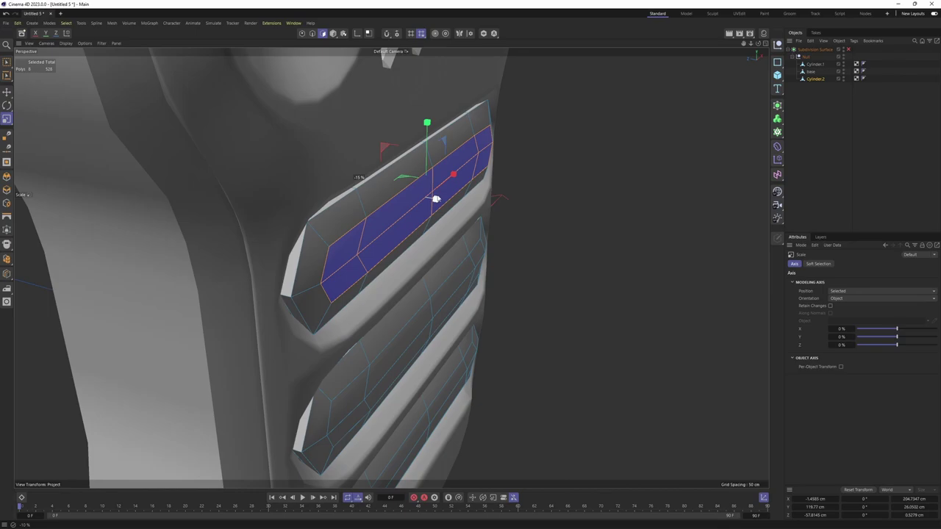
{"action": "mouse_move", "coordinate": [410, 211]}
{"action": "left_mouse_down", "text": "alt"}
{"action": "mouse_move", "coordinate": [353, 235]}
{"action": "mouse_move", "coordinate": [302, 228]}
{"action": "left_mouse_up", "text": "alt"}
{"action": "key", "text": "k"}
{"action": "key", "text": "l"}
{"action": "left_click", "coordinate": [318, 247]}
{"action": "key", "text": "q"}
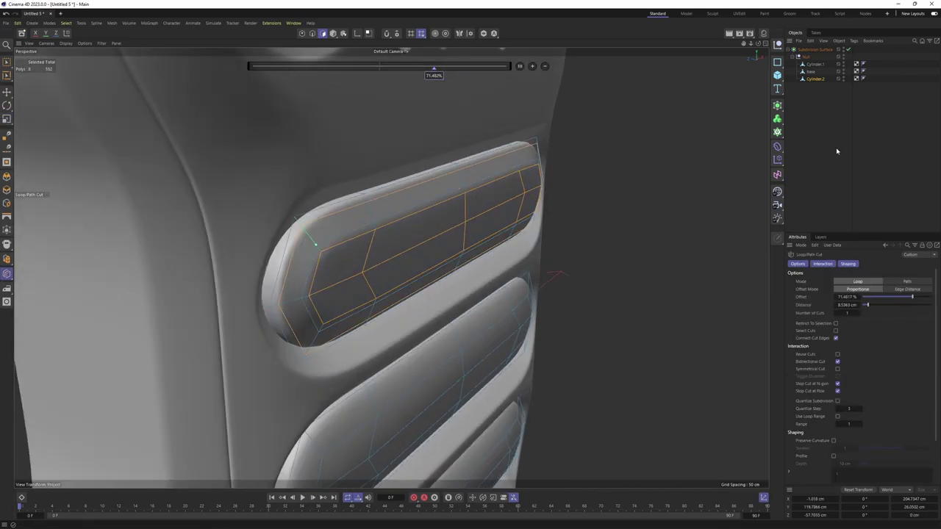
{"action": "left_click_drag", "start_coordinate": [358, 200], "coordinate": [321, 206], "text": "alt"}
{"action": "key", "text": "q"}
{"action": "key", "text": "e"}
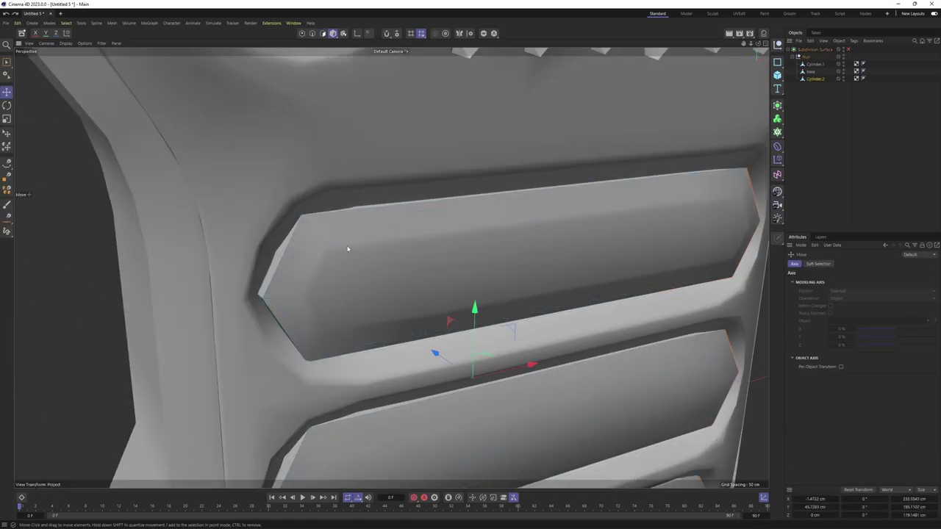
- Inset the middle slot's polygon strip and view the rounded bars across the housing
{"action": "mouse_move", "coordinate": [346, 248]}
{"action": "left_mouse_down", "text": "alt"}
{"action": "mouse_move", "coordinate": [378, 290]}
{"action": "mouse_move", "coordinate": [371, 302]}
{"action": "mouse_move", "coordinate": [654, 257]}
{"action": "left_mouse_up", "text": "alt"}
{"action": "key", "text": "Return"}
{"action": "key", "text": "t"}
{"action": "left_click_drag", "start_coordinate": [451, 309], "coordinate": [472, 273], "text": "alt"}
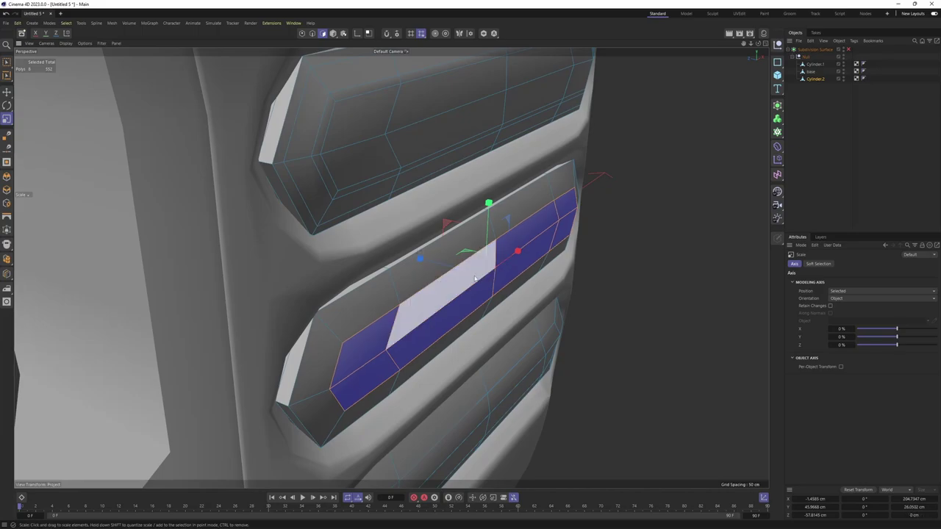
{"action": "key", "text": "i"}
{"action": "mouse_move", "coordinate": [422, 312]}
{"action": "left_mouse_down"}
{"action": "mouse_move", "coordinate": [321, 69]}
{"action": "mouse_move", "coordinate": [361, 385]}
{"action": "left_mouse_up"}
{"action": "key", "text": "e"}
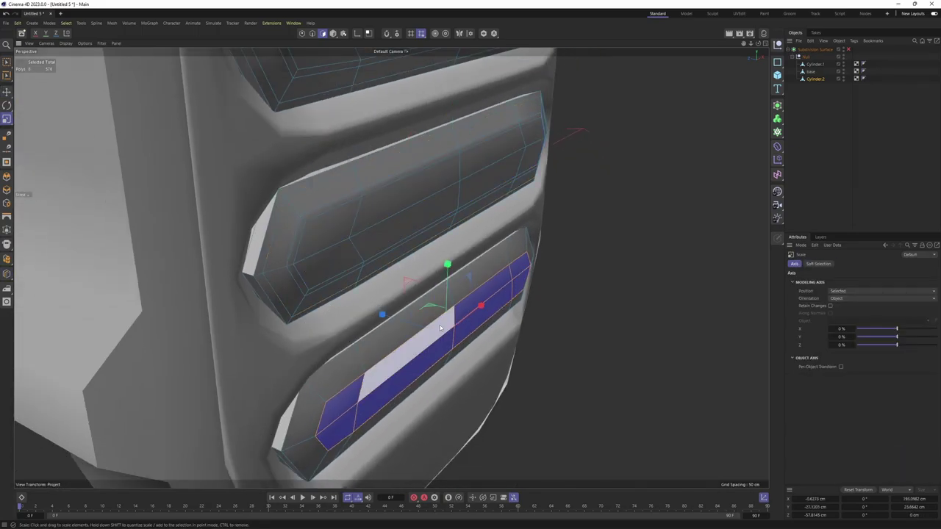
{"action": "key", "text": "k"}
{"action": "key", "text": "l"}
{"action": "mouse_move", "coordinate": [357, 368]}
{"action": "left_mouse_down", "text": "alt"}
{"action": "mouse_move", "coordinate": [309, 375]}
{"action": "mouse_move", "coordinate": [647, 314]}
{"action": "left_mouse_up", "text": "alt"}
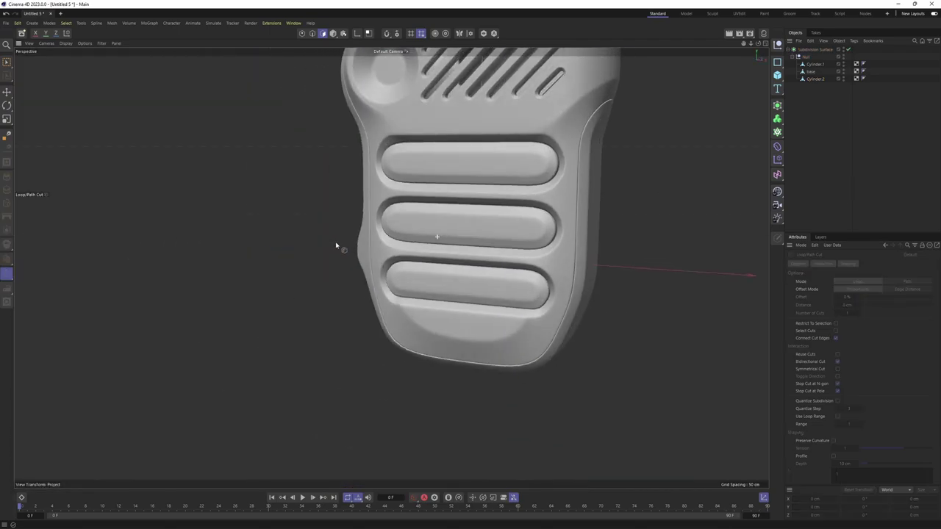
- Inspect the upper grille slots, toggling subdivision smoothing off to see the cage and back on
{"action": "left_click_drag", "start_coordinate": [336, 245], "coordinate": [367, 242], "text": "alt"}
{"action": "scroll", "coordinate": [382, 236], "scroll_direction": "up", "scroll_amount": 6}
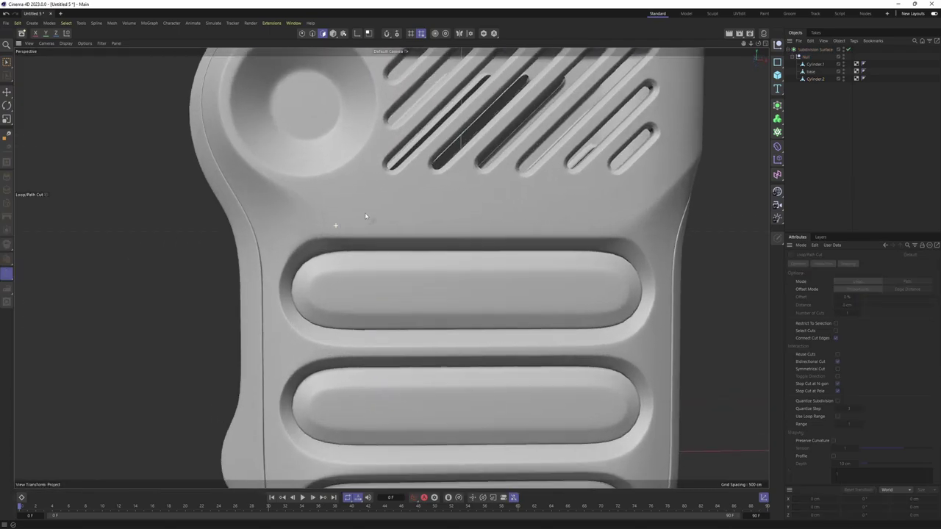
{"action": "scroll", "coordinate": [365, 216], "scroll_direction": "down", "scroll_amount": 3}
{"action": "scroll", "coordinate": [364, 215], "scroll_direction": "up", "scroll_amount": 3}
{"action": "key", "text": "q"}
{"action": "left_click_drag", "start_coordinate": [466, 291], "coordinate": [476, 292], "text": "alt"}
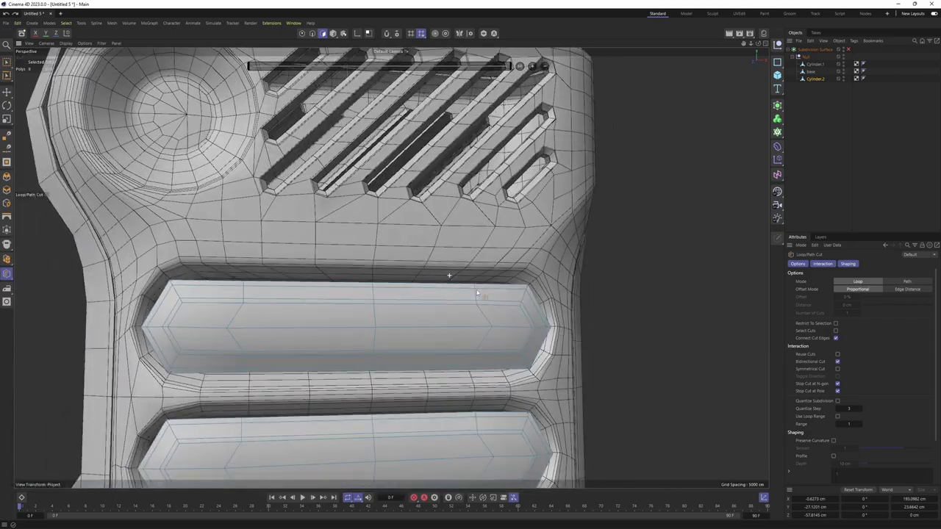
{"action": "scroll", "coordinate": [476, 292], "scroll_direction": "down", "scroll_amount": 5}
{"action": "scroll", "coordinate": [716, 220], "scroll_direction": "down", "scroll_amount": 2}
{"action": "key", "text": "q"}
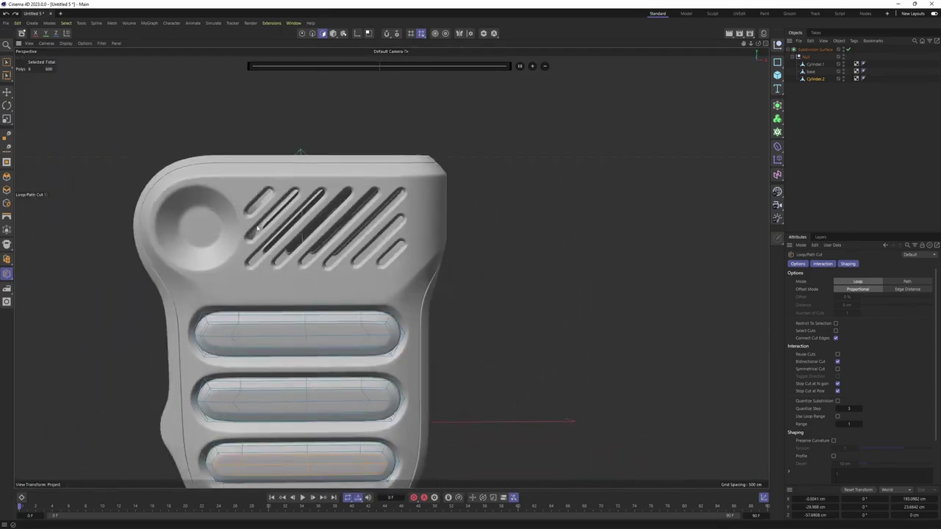
- In the front view, move the whole housing right to compare it beside the Motorola reference
{"action": "key", "text": "F4"}
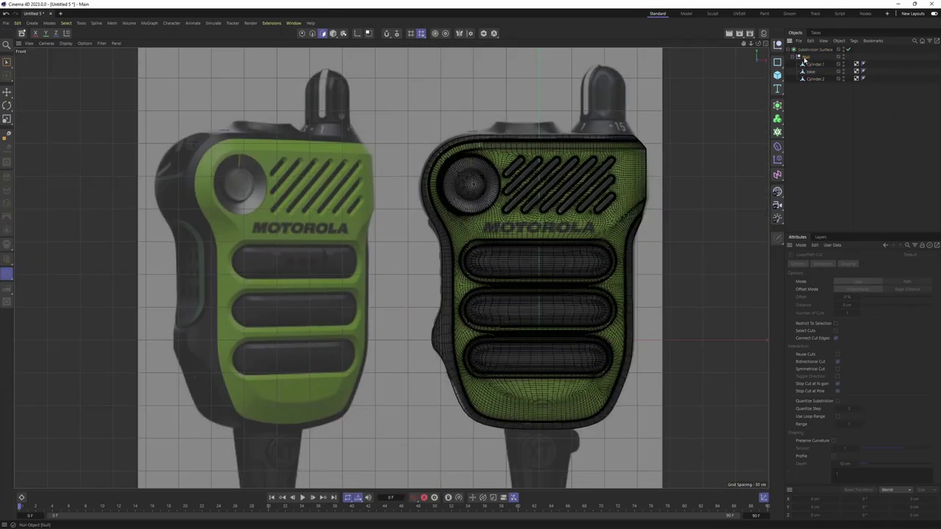
{"action": "key", "text": "e"}
{"action": "middle_click_drag", "start_coordinate": [601, 189], "coordinate": [496, 251], "text": "alt"}
{"action": "left_click", "coordinate": [806, 57]}
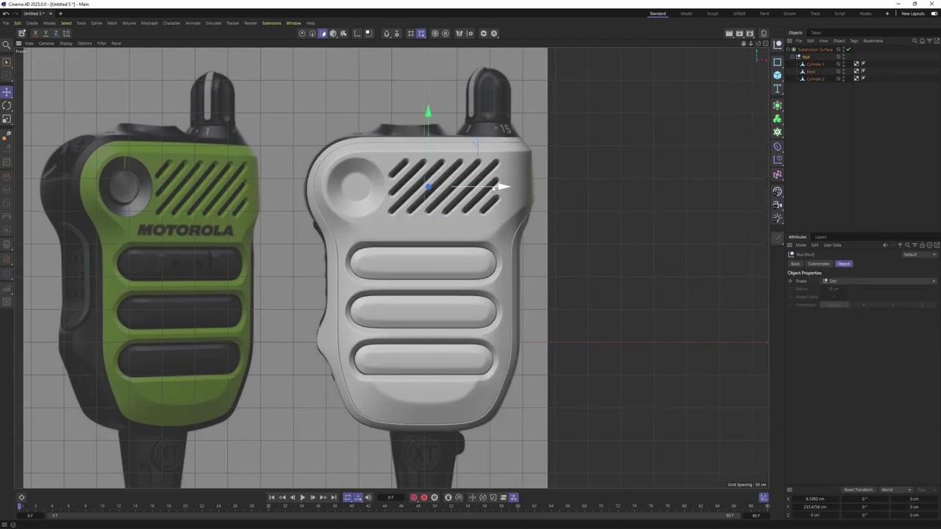
{"action": "left_click_drag", "start_coordinate": [504, 184], "coordinate": [740, 184]}
{"action": "middle_click_drag", "start_coordinate": [740, 184], "coordinate": [629, 184], "text": "alt"}
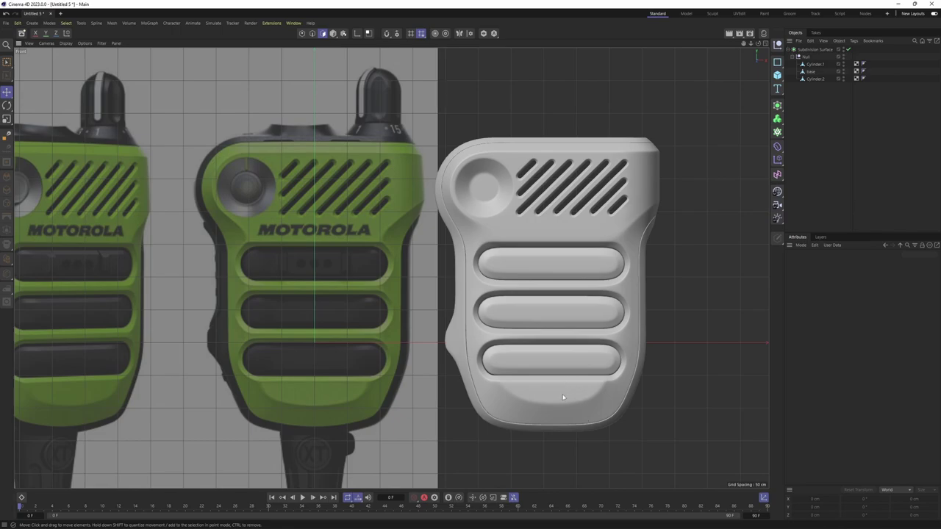
{"action": "scroll", "coordinate": [563, 397], "scroll_direction": "up", "scroll_amount": 5}
{"action": "scroll", "coordinate": [561, 400], "scroll_direction": "down", "scroll_amount": 4}
{"action": "scroll", "coordinate": [551, 378], "scroll_direction": "down", "scroll_amount": 2}
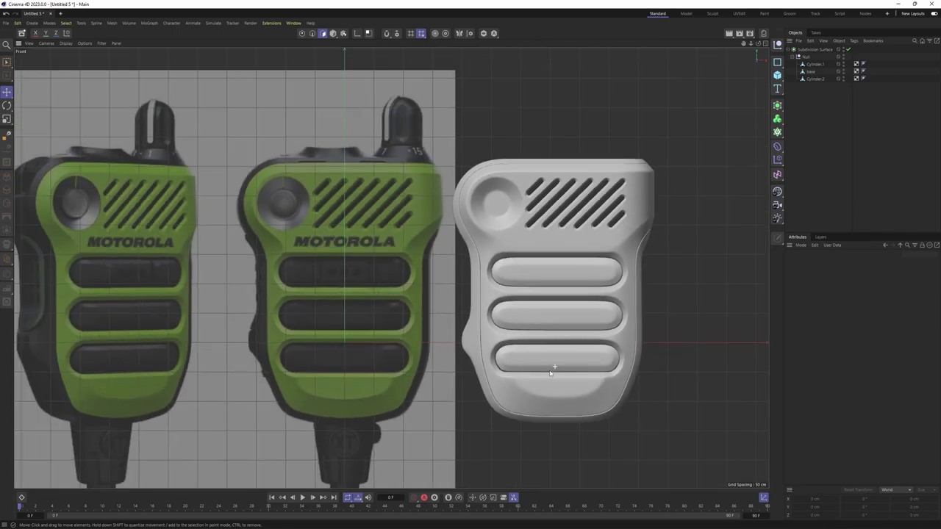
{"action": "scroll", "coordinate": [550, 372], "scroll_direction": "up", "scroll_amount": 2}
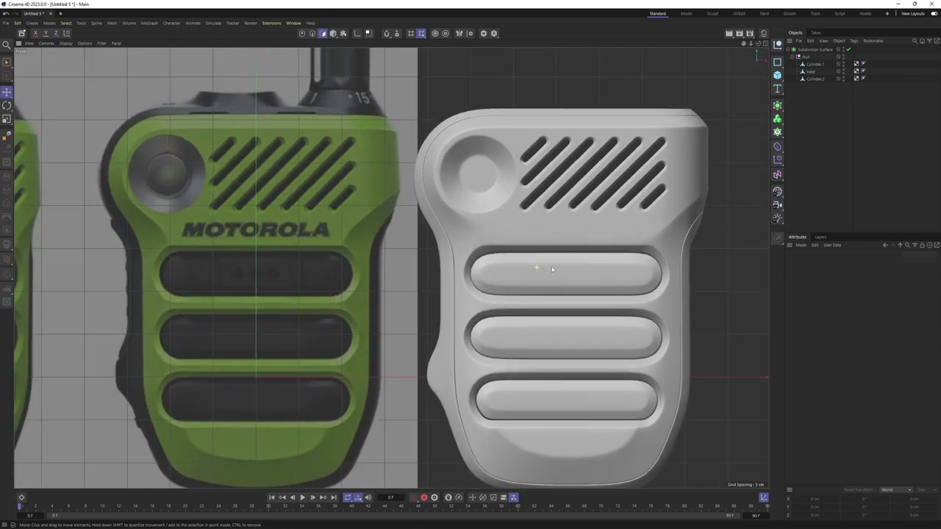
{"action": "scroll", "coordinate": [546, 269], "scroll_direction": "up", "scroll_amount": 2}
{"action": "scroll", "coordinate": [544, 270], "scroll_direction": "down", "scroll_amount": 2}
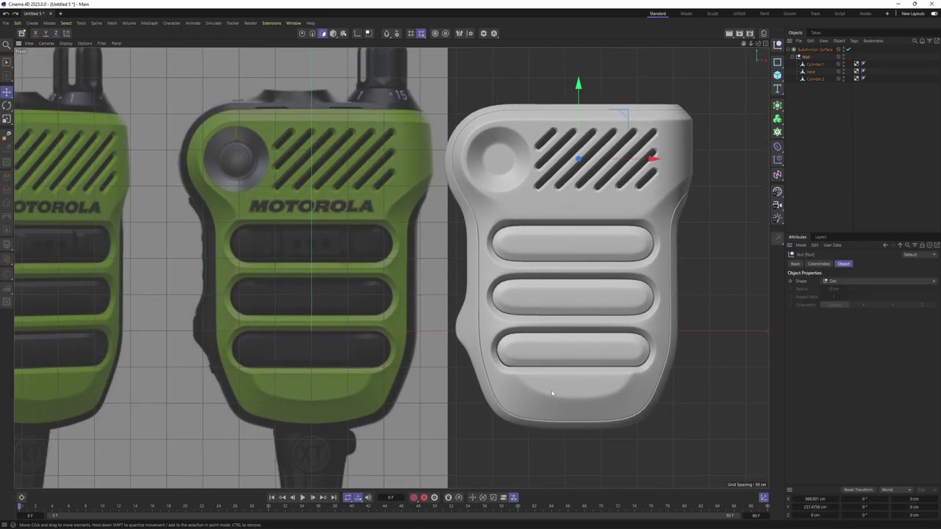
- Zoom onto the lower grille slots, turn smoothing off, select the base and switch to box selection
{"action": "left_click", "coordinate": [830, 65]}
{"action": "middle_click_drag", "start_coordinate": [639, 183], "coordinate": [409, 302], "text": "alt"}
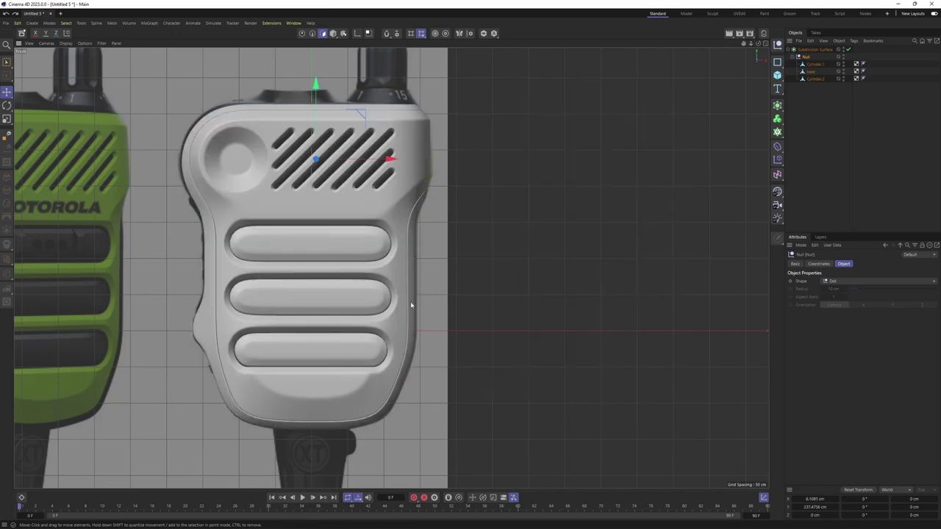
{"action": "right_click_drag", "start_coordinate": [410, 301], "coordinate": [691, 213], "text": "alt"}
{"action": "left_click", "coordinate": [812, 64]}
{"action": "key", "text": "q"}
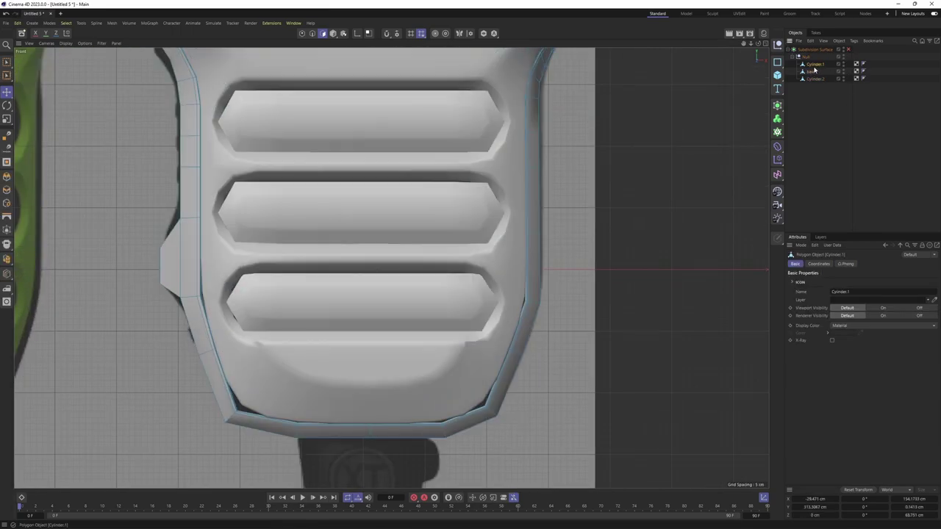
{"action": "left_click", "coordinate": [812, 79]}
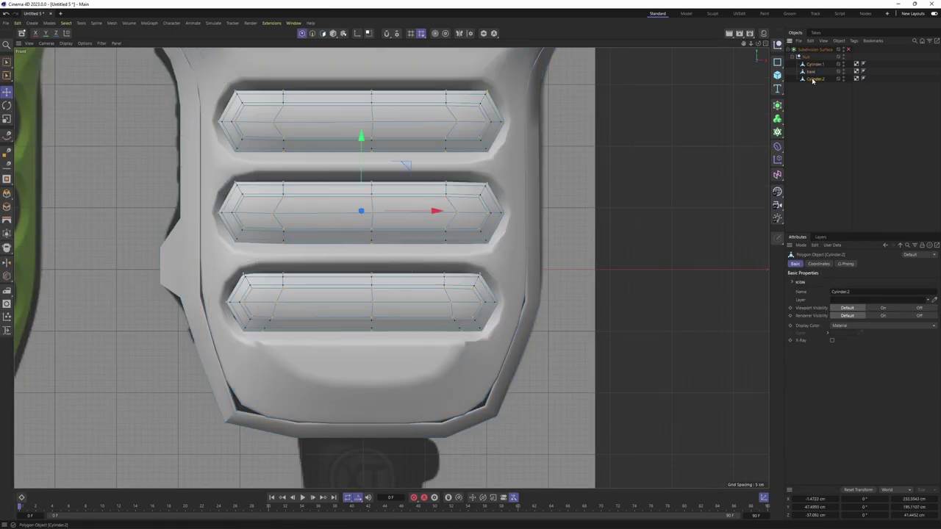
{"action": "left_click", "coordinate": [811, 64]}
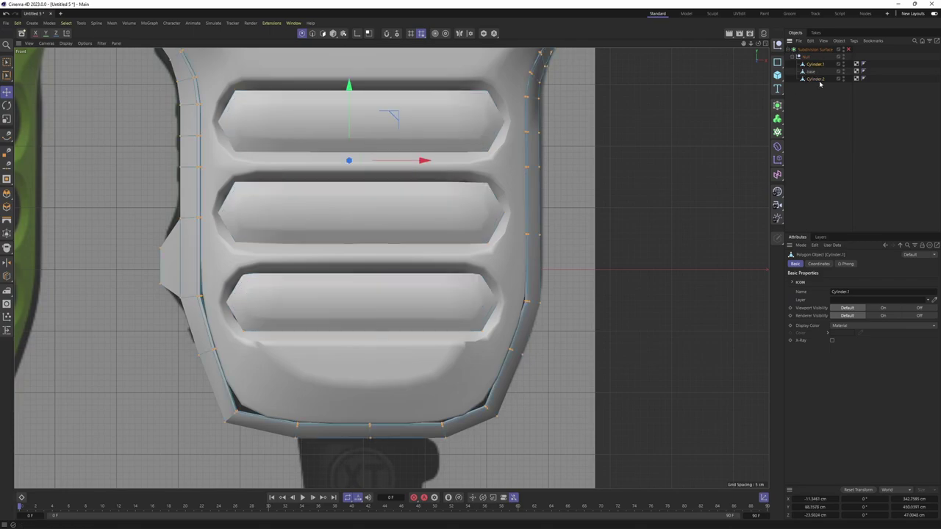
{"action": "left_click", "coordinate": [816, 70]}
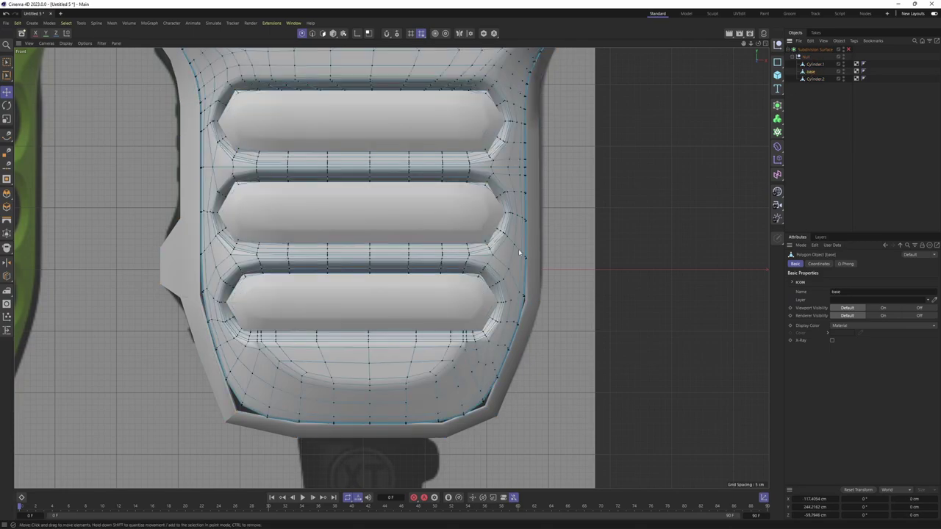
{"action": "scroll", "coordinate": [262, 367], "scroll_direction": "up", "scroll_amount": 5}
{"action": "key", "text": "0"}
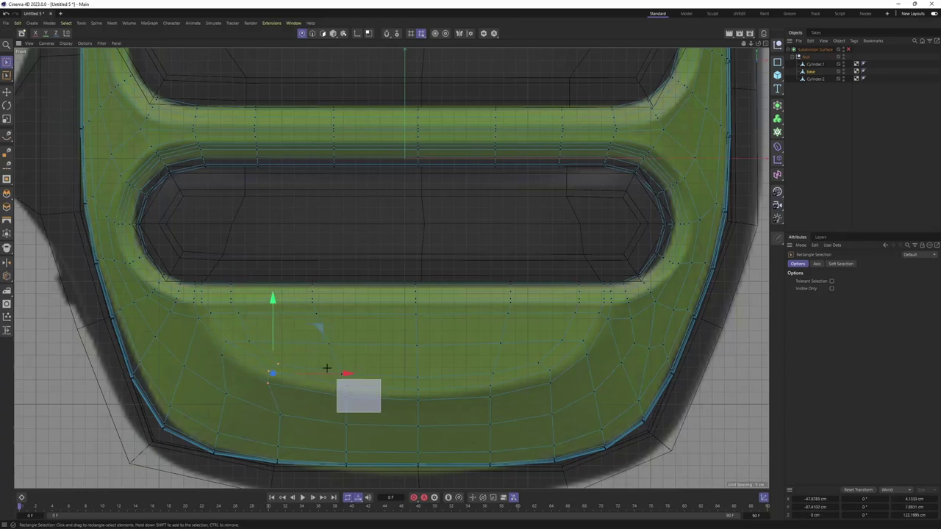
- Enable Subdivision Surface with plain shading and orbit around the grille to inspect the diagonal slot ends
{"action": "left_click", "coordinate": [848, 50]}
{"action": "key", "text": "n"}
{"action": "key", "text": "a"}
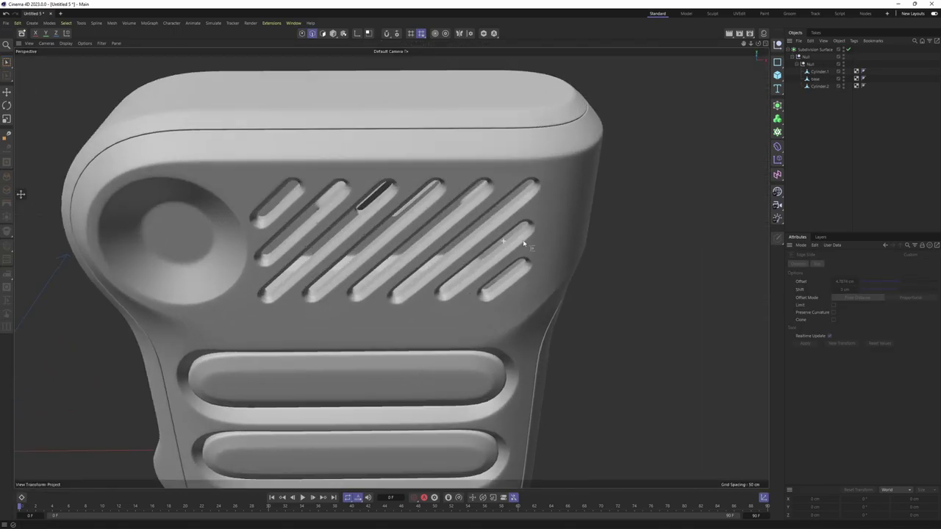
{"action": "mouse_move", "coordinate": [651, 195]}
{"action": "left_mouse_down", "text": "alt"}
{"action": "mouse_move", "coordinate": [605, 225]}
{"action": "mouse_move", "coordinate": [571, 230]}
{"action": "mouse_move", "coordinate": [556, 217]}
{"action": "mouse_move", "coordinate": [529, 216]}
{"action": "mouse_move", "coordinate": [518, 264]}
{"action": "mouse_move", "coordinate": [443, 276]}
{"action": "mouse_move", "coordinate": [504, 262]}
{"action": "mouse_move", "coordinate": [490, 248]}
{"action": "mouse_move", "coordinate": [414, 227]}
{"action": "mouse_move", "coordinate": [398, 234]}
{"action": "mouse_move", "coordinate": [399, 263]}
{"action": "mouse_move", "coordinate": [488, 213]}
{"action": "mouse_move", "coordinate": [431, 216]}
{"action": "left_mouse_up", "text": "alt"}
{"action": "key", "text": "m"}
{"action": "key", "text": "o"}
- Select the edge at a slot end and slide it tighter with Edge Slide
{"action": "mouse_move", "coordinate": [454, 183]}
{"action": "left_mouse_down", "text": "alt"}
{"action": "mouse_move", "coordinate": [428, 216]}
{"action": "mouse_move", "coordinate": [388, 199]}
{"action": "left_mouse_up", "text": "alt"}
{"action": "key", "text": "e"}
{"action": "left_click", "coordinate": [383, 208]}
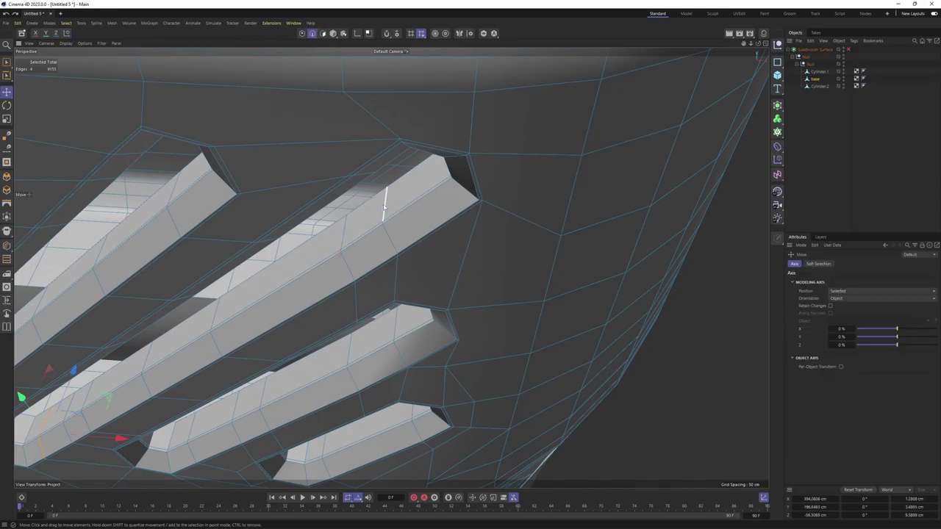
{"action": "left_click_drag", "start_coordinate": [434, 262], "coordinate": [413, 246], "text": "alt"}
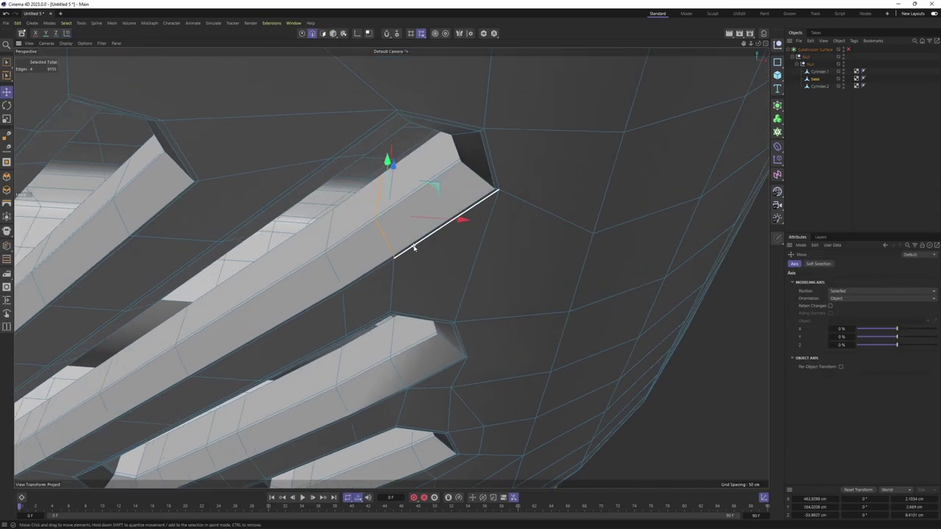
{"action": "key", "text": "m"}
{"action": "key", "text": "o"}
{"action": "scroll", "coordinate": [378, 224], "scroll_direction": "up", "scroll_amount": 3}
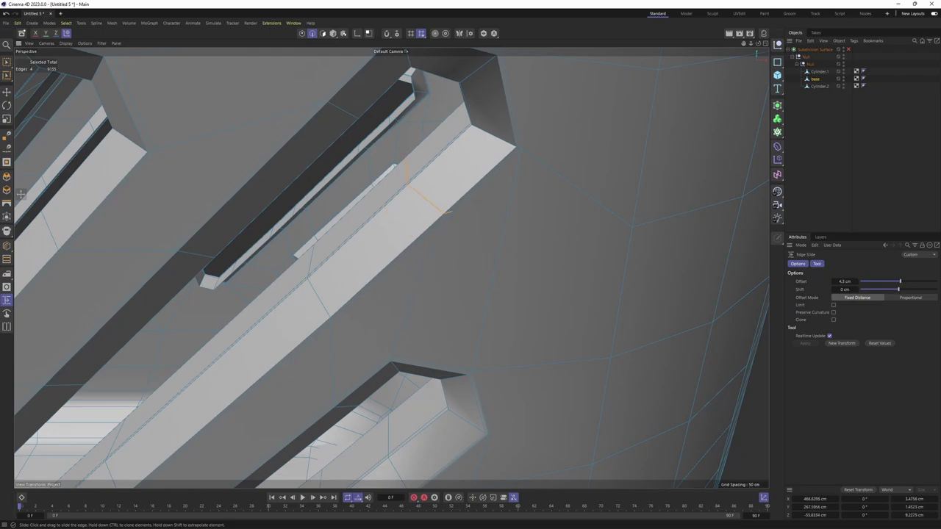
{"action": "scroll", "coordinate": [389, 269], "scroll_direction": "down", "scroll_amount": 3}
{"action": "left_click", "coordinate": [848, 49]}
- Compare the smoothed and cage views of the slot ends, closing in on the shortest slot
{"action": "mouse_move", "coordinate": [405, 176]}
{"action": "left_mouse_down", "text": "alt"}
{"action": "mouse_move", "coordinate": [410, 211]}
{"action": "mouse_move", "coordinate": [441, 225]}
{"action": "mouse_move", "coordinate": [451, 203]}
{"action": "mouse_move", "coordinate": [377, 213]}
{"action": "mouse_move", "coordinate": [417, 163]}
{"action": "mouse_move", "coordinate": [399, 159]}
{"action": "mouse_move", "coordinate": [447, 261]}
{"action": "left_mouse_up", "text": "alt"}
{"action": "key", "text": "q"}
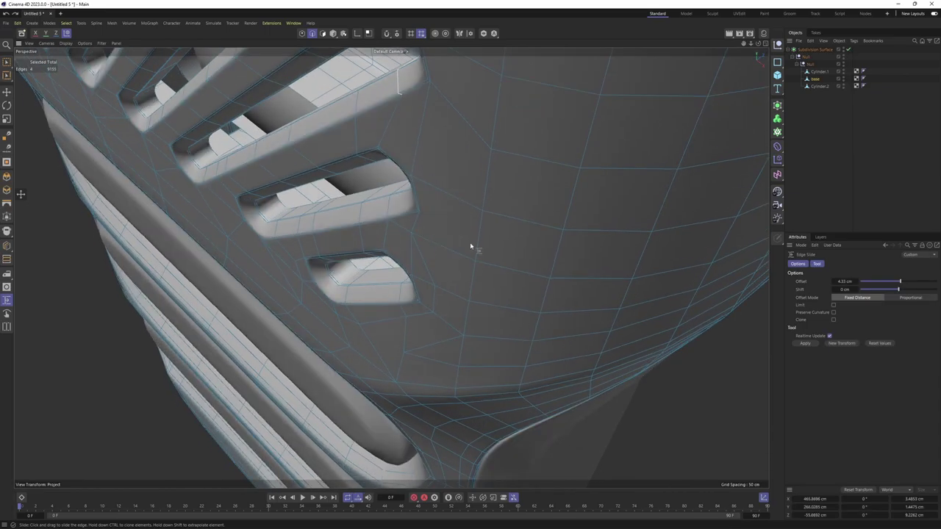
{"action": "mouse_move", "coordinate": [641, 294]}
{"action": "left_mouse_down", "text": "alt"}
{"action": "mouse_move", "coordinate": [595, 254]}
{"action": "mouse_move", "coordinate": [466, 274]}
{"action": "mouse_move", "coordinate": [392, 257]}
{"action": "mouse_move", "coordinate": [446, 225]}
{"action": "left_mouse_up", "text": "alt"}
{"action": "key", "text": "q"}
{"action": "key", "text": "q"}
{"action": "key", "text": "q"}
{"action": "key", "text": "e"}
{"action": "key", "text": "q"}
{"action": "mouse_move", "coordinate": [403, 246]}
{"action": "left_mouse_down", "text": "alt"}
{"action": "mouse_move", "coordinate": [364, 295]}
{"action": "mouse_move", "coordinate": [397, 271]}
{"action": "mouse_move", "coordinate": [354, 314]}
{"action": "left_mouse_up", "text": "alt"}
{"action": "key", "text": "q"}
{"action": "key", "text": "q"}
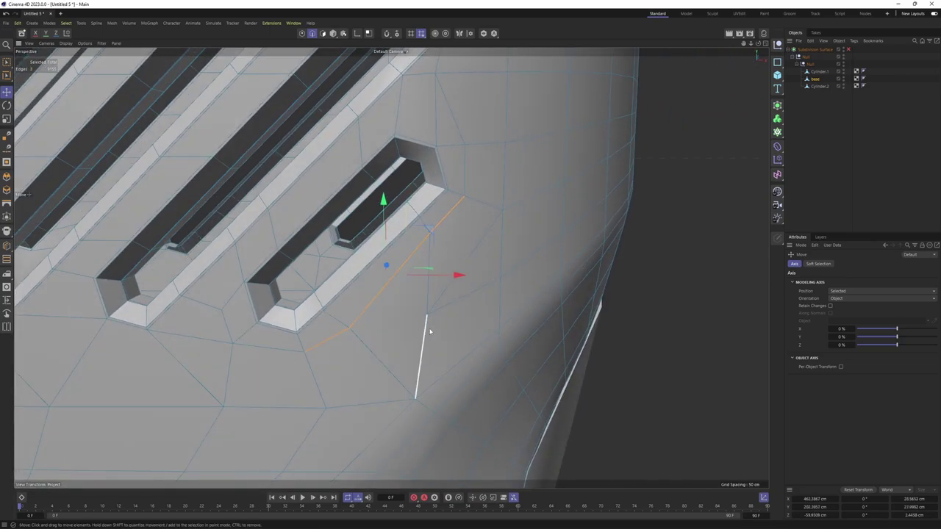
- Reroute the polygons beside the shortest slot's end with Polygon Pen
{"action": "key", "text": "Return"}
{"action": "right_click", "coordinate": [434, 327]}
{"action": "left_click", "coordinate": [462, 209]}
{"action": "left_click_drag", "start_coordinate": [463, 209], "coordinate": [363, 325], "text": "alt"}
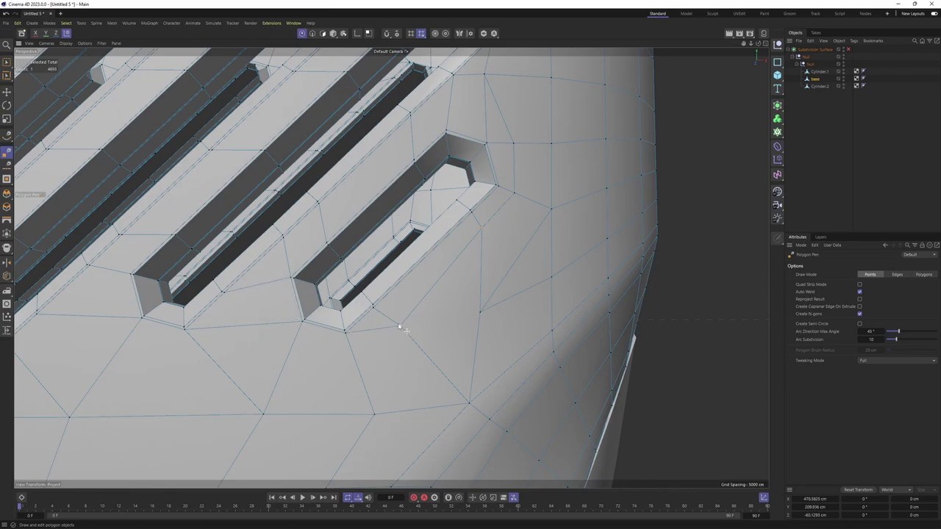
{"action": "scroll", "coordinate": [396, 302], "scroll_direction": "down", "scroll_amount": 3}
{"action": "scroll", "coordinate": [424, 277], "scroll_direction": "up", "scroll_amount": 2}
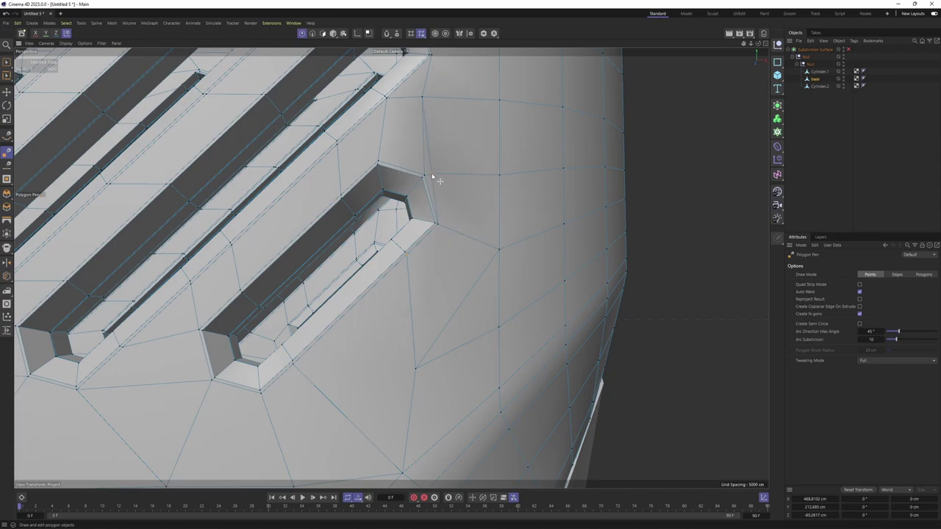
{"action": "scroll", "coordinate": [353, 164], "scroll_direction": "up", "scroll_amount": 2}
{"action": "mouse_move", "coordinate": [354, 164]}
{"action": "left_mouse_down", "text": "alt"}
{"action": "mouse_move", "coordinate": [336, 260]}
{"action": "mouse_move", "coordinate": [329, 254]}
{"action": "left_mouse_up", "text": "alt"}
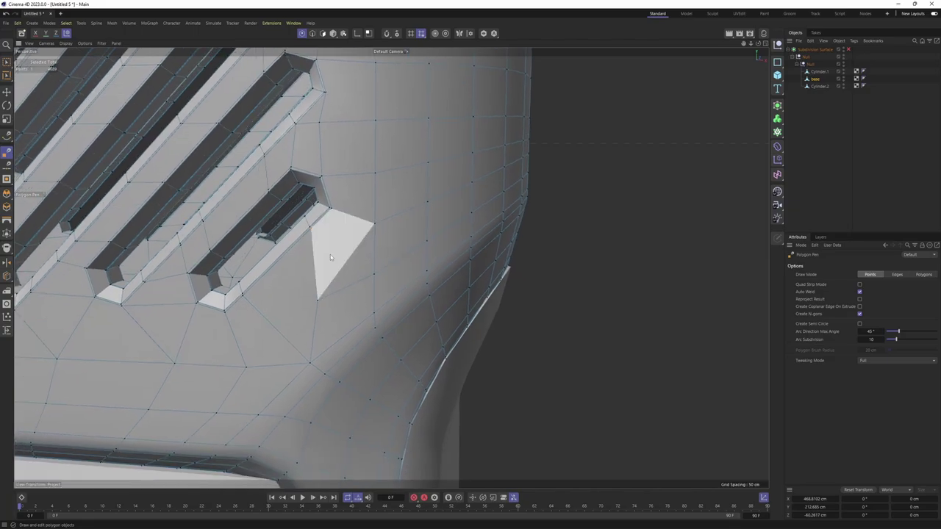
- Preview the smoothed slot, then select and adjust a point near the slot rim
{"action": "key", "text": "q"}
{"action": "scroll", "coordinate": [447, 303], "scroll_direction": "up", "scroll_amount": 3}
{"action": "mouse_move", "coordinate": [447, 301]}
{"action": "left_mouse_down", "text": "alt"}
{"action": "mouse_move", "coordinate": [483, 311]}
{"action": "mouse_move", "coordinate": [495, 340]}
{"action": "mouse_move", "coordinate": [470, 275]}
{"action": "mouse_move", "coordinate": [483, 281]}
{"action": "left_mouse_up", "text": "alt"}
{"action": "key", "text": "q"}
{"action": "key", "text": "e"}
{"action": "left_click", "coordinate": [453, 346]}
{"action": "mouse_move", "coordinate": [401, 268]}
{"action": "left_mouse_down", "text": "alt"}
{"action": "mouse_move", "coordinate": [395, 257]}
{"action": "mouse_move", "coordinate": [357, 252]}
{"action": "mouse_move", "coordinate": [393, 228]}
{"action": "mouse_move", "coordinate": [287, 273]}
{"action": "left_mouse_up", "text": "alt"}
{"action": "mouse_move", "coordinate": [392, 263]}
{"action": "left_mouse_down", "text": "alt"}
{"action": "mouse_move", "coordinate": [374, 266]}
{"action": "mouse_move", "coordinate": [499, 223]}
{"action": "mouse_move", "coordinate": [347, 258]}
{"action": "mouse_move", "coordinate": [394, 226]}
{"action": "left_mouse_up", "text": "alt"}
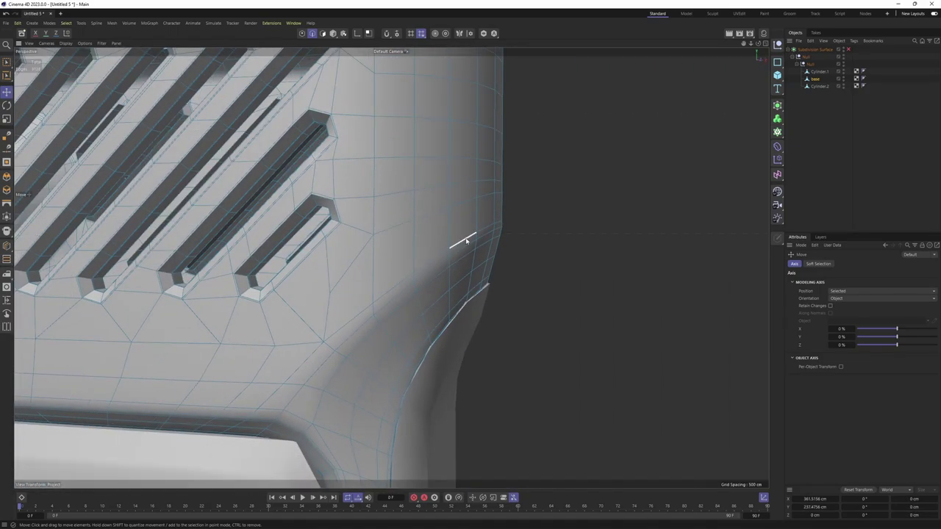
{"action": "mouse_move", "coordinate": [466, 240]}
{"action": "left_mouse_down", "text": "alt"}
{"action": "mouse_move", "coordinate": [466, 252]}
{"action": "mouse_move", "coordinate": [479, 246]}
{"action": "mouse_move", "coordinate": [462, 250]}
{"action": "left_mouse_up", "text": "alt"}
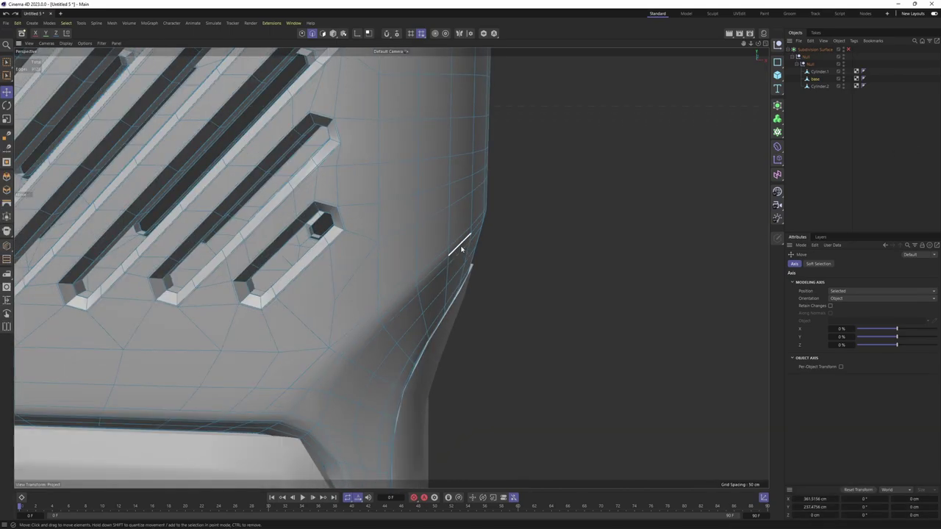
- Frame the whole model and apply Symmetrize to mirror the mesh
{"action": "key", "text": "h"}
{"action": "right_click", "coordinate": [461, 258]}
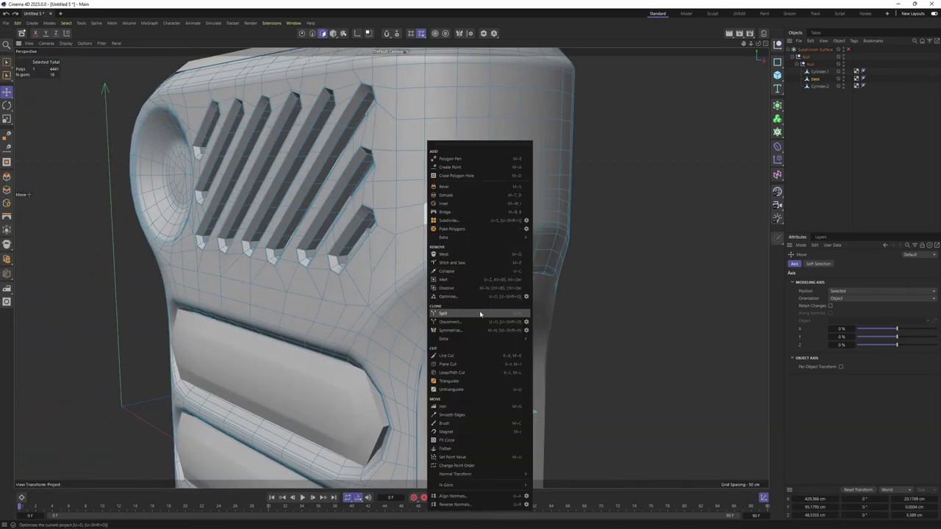
{"action": "left_click", "coordinate": [466, 331]}
{"action": "mouse_move", "coordinate": [467, 331]}
{"action": "left_mouse_down", "text": "alt"}
{"action": "mouse_move", "coordinate": [237, 280]}
{"action": "mouse_move", "coordinate": [508, 231]}
{"action": "mouse_move", "coordinate": [515, 208]}
{"action": "mouse_move", "coordinate": [347, 211]}
{"action": "left_mouse_up", "text": "alt"}
- Nudge the edge above the first lower grille slot upward, checking the smoothed result
{"action": "key", "text": "h"}
{"action": "scroll", "coordinate": [346, 210], "scroll_direction": "up", "scroll_amount": 3}
{"action": "scroll", "coordinate": [337, 260], "scroll_direction": "up", "scroll_amount": 3}
{"action": "scroll", "coordinate": [310, 238], "scroll_direction": "up", "scroll_amount": 2}
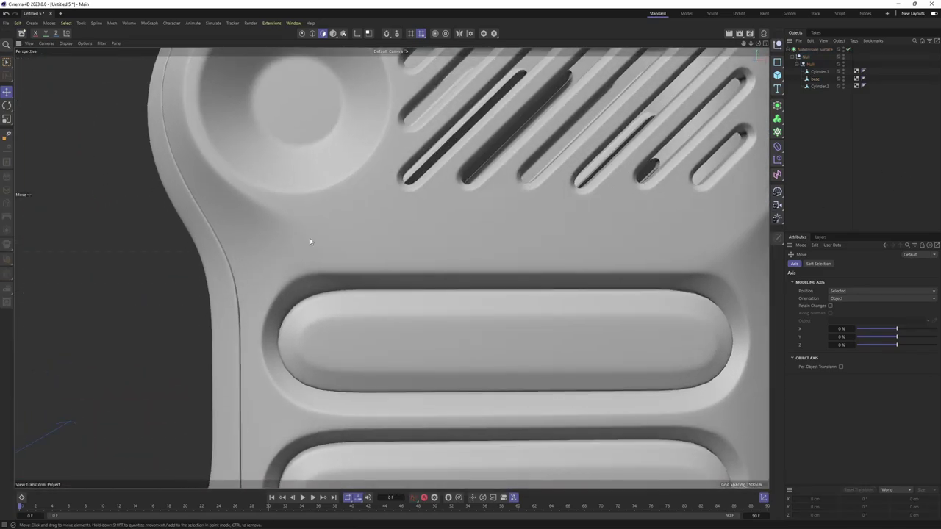
{"action": "left_click", "coordinate": [309, 238]}
{"action": "key", "text": "q"}
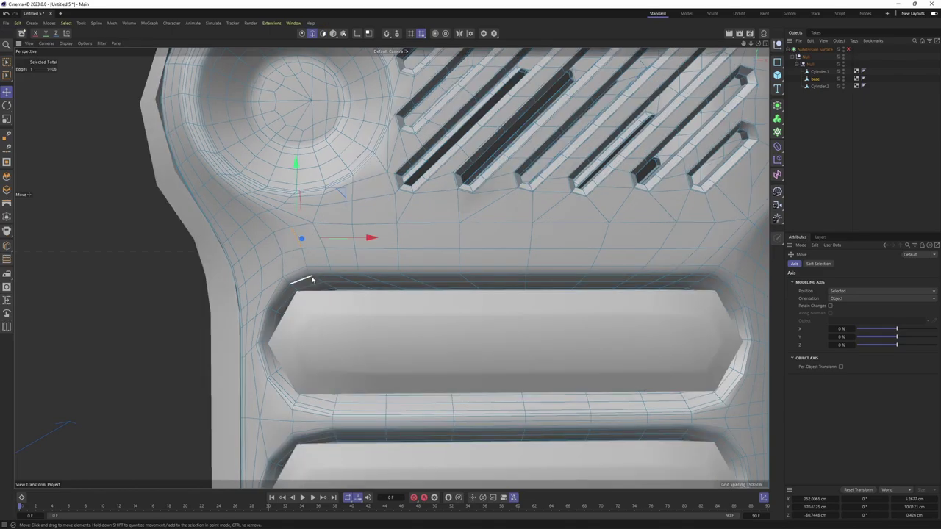
{"action": "mouse_move", "coordinate": [316, 278]}
{"action": "left_mouse_down", "text": "alt"}
{"action": "mouse_move", "coordinate": [367, 243]}
{"action": "mouse_move", "coordinate": [280, 197]}
{"action": "left_mouse_up", "text": "alt"}
{"action": "key", "text": "q"}
{"action": "key", "text": "ctrl+shift+a"}
{"action": "scroll", "coordinate": [359, 236], "scroll_direction": "up", "scroll_amount": 3}
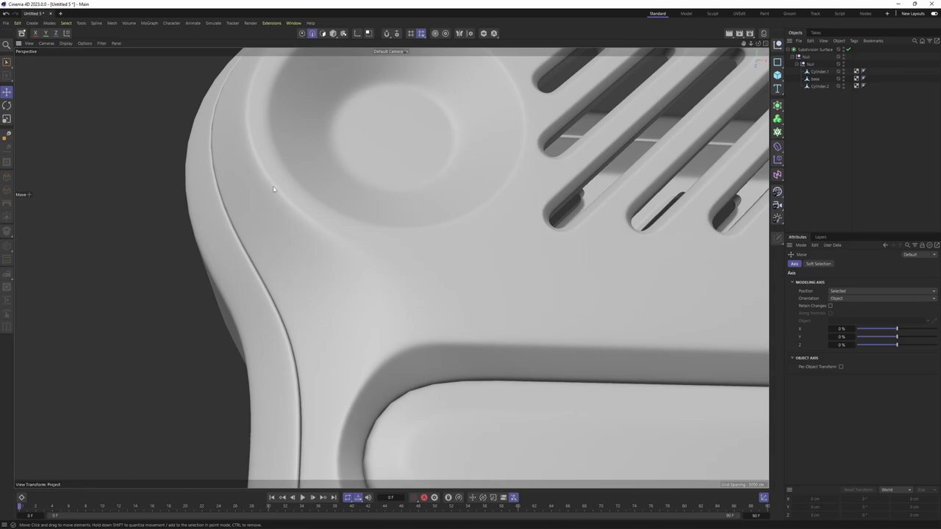
- Orbit around the knob recess and housing, then frame the front view beside the reference
{"action": "mouse_move", "coordinate": [400, 313]}
{"action": "left_mouse_down", "text": "alt"}
{"action": "mouse_move", "coordinate": [416, 358]}
{"action": "mouse_move", "coordinate": [399, 341]}
{"action": "mouse_move", "coordinate": [546, 315]}
{"action": "left_mouse_up", "text": "alt"}
{"action": "scroll", "coordinate": [546, 315], "scroll_direction": "down", "scroll_amount": 5}
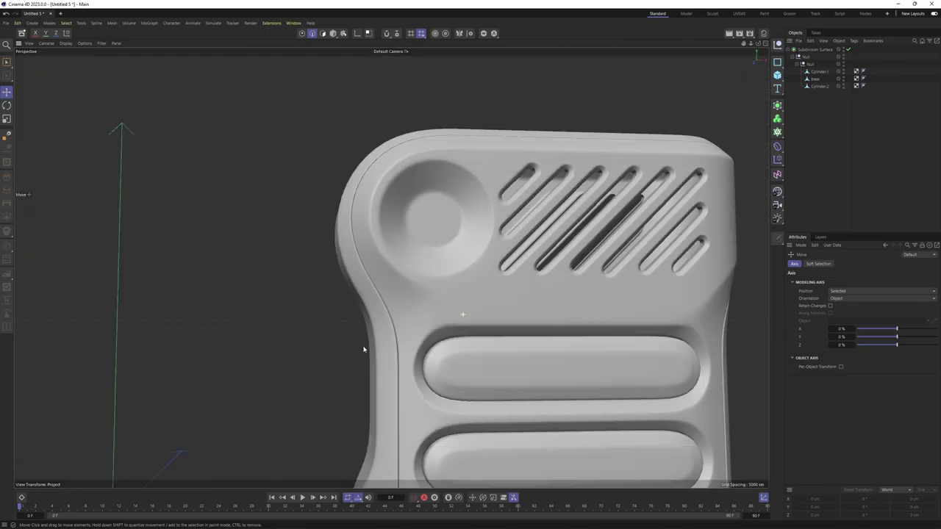
{"action": "mouse_move", "coordinate": [374, 342]}
{"action": "left_mouse_down", "text": "alt"}
{"action": "mouse_move", "coordinate": [313, 314]}
{"action": "mouse_move", "coordinate": [367, 321]}
{"action": "mouse_move", "coordinate": [414, 266]}
{"action": "mouse_move", "coordinate": [513, 222]}
{"action": "mouse_move", "coordinate": [389, 249]}
{"action": "mouse_move", "coordinate": [470, 311]}
{"action": "left_mouse_up", "text": "alt"}
{"action": "scroll", "coordinate": [388, 249], "scroll_direction": "down", "scroll_amount": 5}
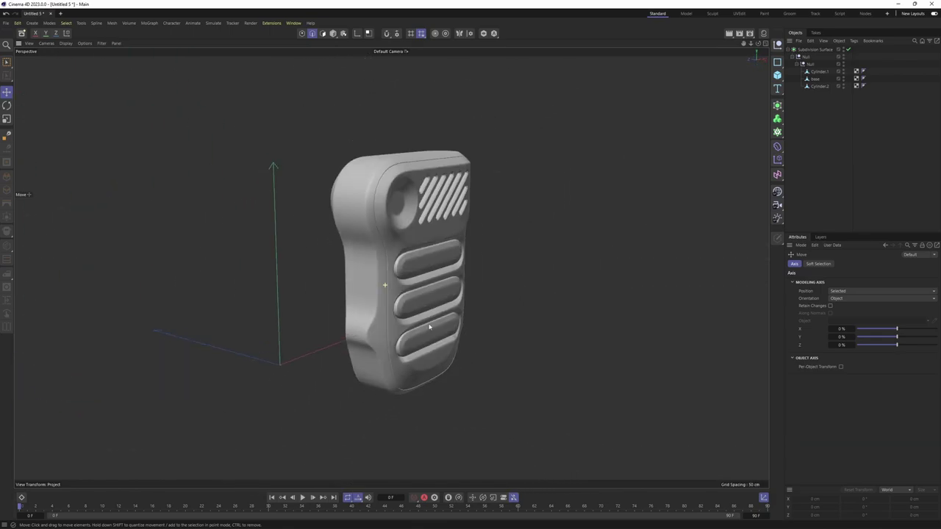
{"action": "key", "text": "F4"}
{"action": "scroll", "coordinate": [500, 334], "scroll_direction": "up", "scroll_amount": 2}
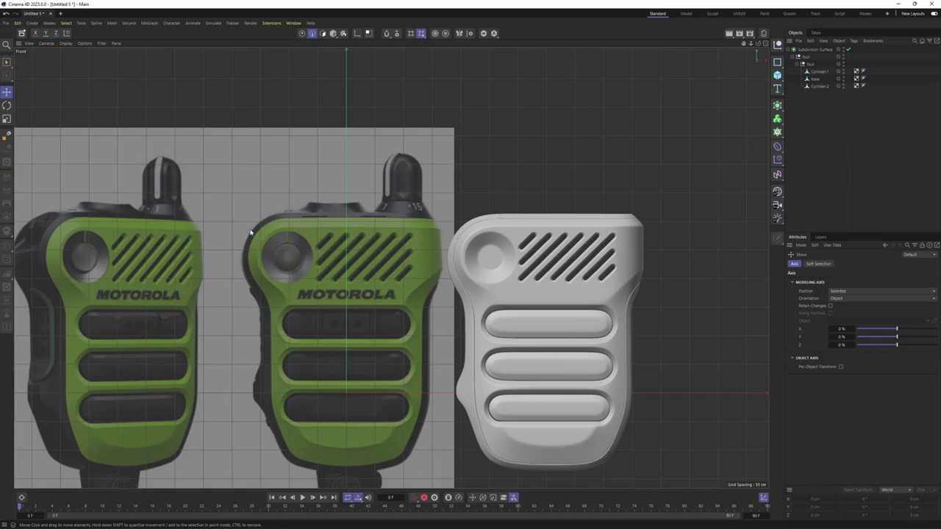
{"action": "middle_click_drag", "start_coordinate": [268, 252], "coordinate": [302, 225], "text": "alt"}
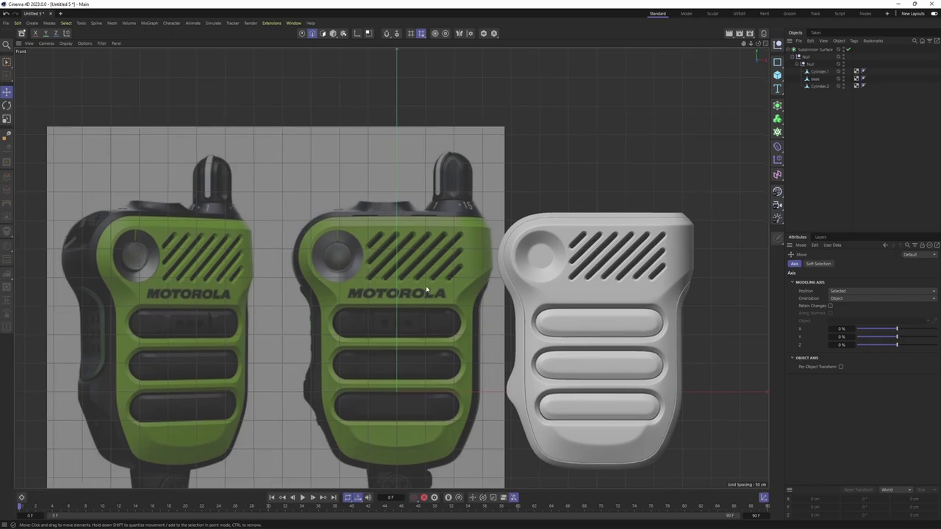
{"action": "scroll", "coordinate": [426, 290], "scroll_direction": "up", "scroll_amount": 1}
{"action": "middle_click_drag", "start_coordinate": [426, 290], "coordinate": [432, 220], "text": "alt"}
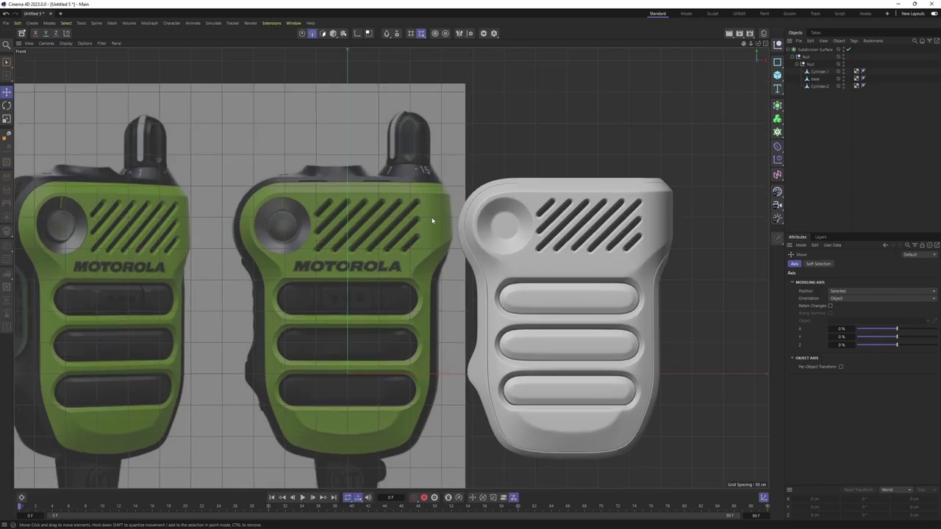
{"action": "scroll", "coordinate": [438, 197], "scroll_direction": "up", "scroll_amount": 1}
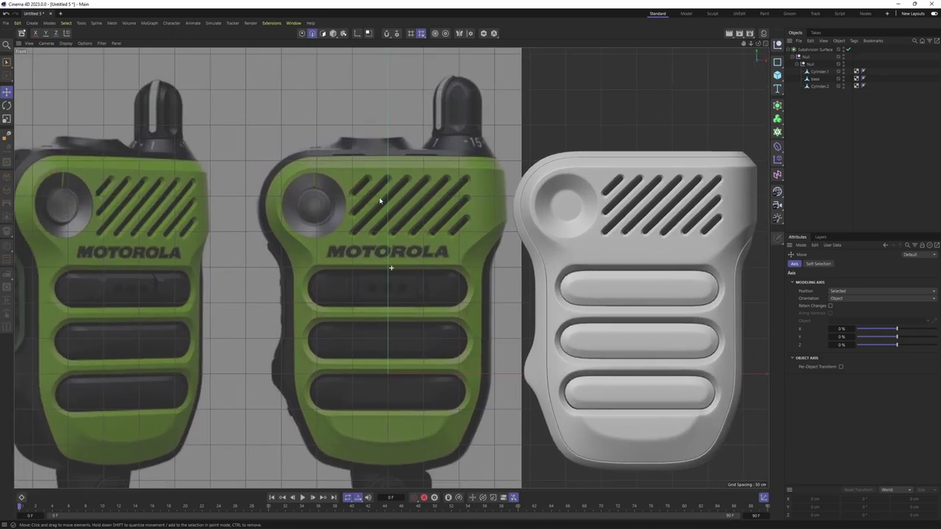
{"action": "middle_click_drag", "start_coordinate": [386, 157], "coordinate": [428, 153], "text": "alt"}
- Enlarge the front viewport and zoom to compare the smoothed housing with the Motorola reference
{"action": "middle_click", "coordinate": [367, 203]}
{"action": "middle_click", "coordinate": [309, 218]}
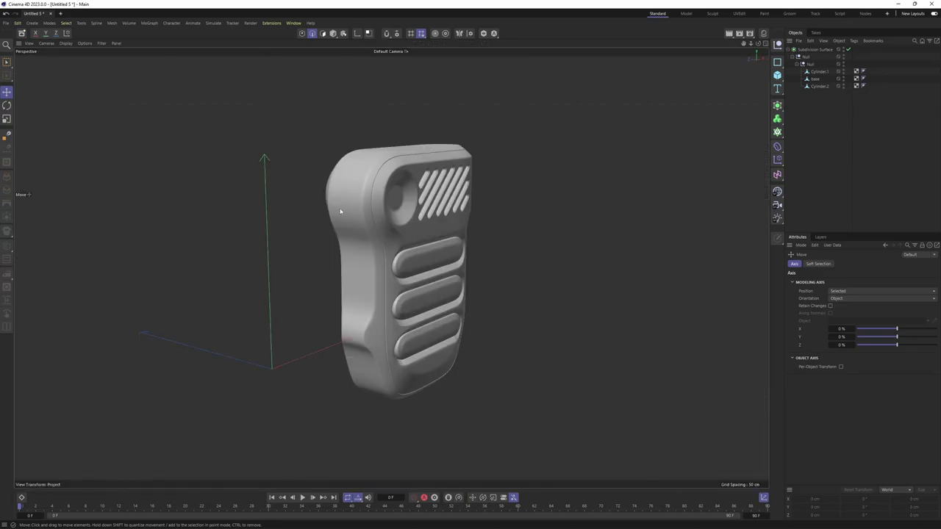
{"action": "left_click_drag", "start_coordinate": [341, 212], "coordinate": [377, 254], "text": "alt"}
{"action": "middle_click", "coordinate": [378, 254]}
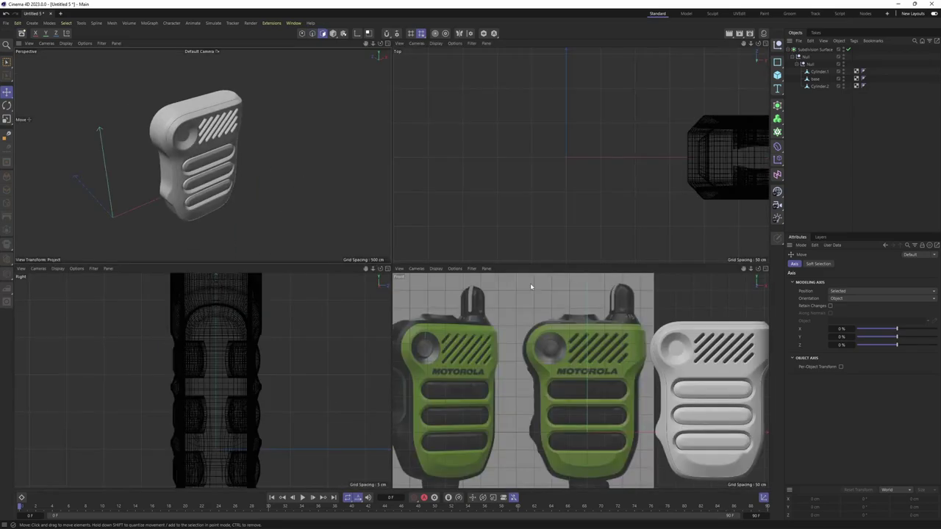
{"action": "middle_click", "coordinate": [530, 283]}
{"action": "scroll", "coordinate": [526, 284], "scroll_direction": "down", "scroll_amount": 3}
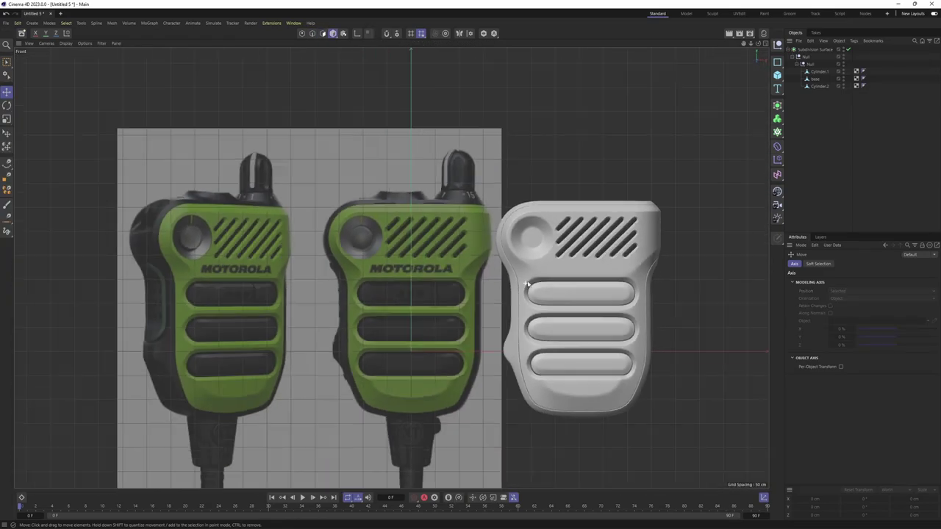
{"action": "scroll", "coordinate": [526, 284], "scroll_direction": "up", "scroll_amount": 2}
{"action": "scroll", "coordinate": [483, 252], "scroll_direction": "down", "scroll_amount": 3}
{"action": "scroll", "coordinate": [504, 227], "scroll_direction": "up", "scroll_amount": 4}
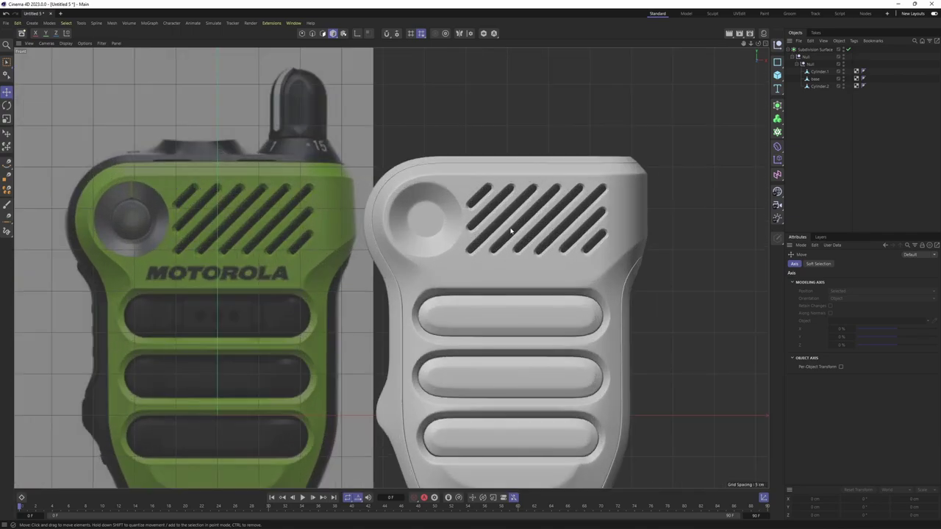